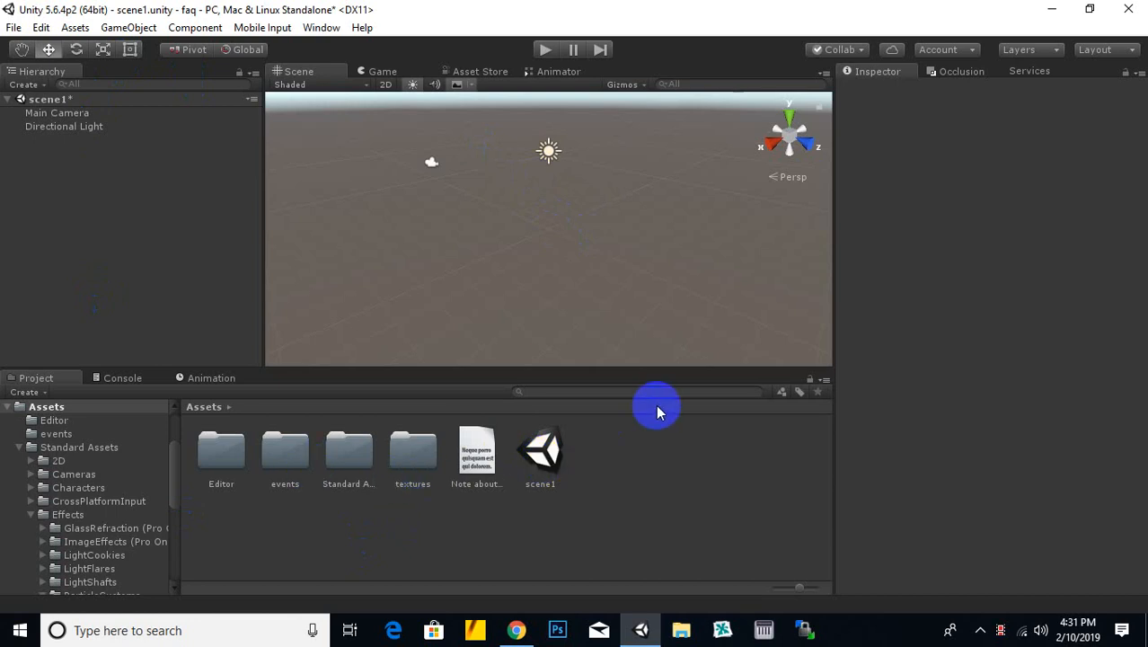
# Step: Look through the project's asset folders, checking the contents of the events folder and returning to Assets
pyautogui.click(407, 444)
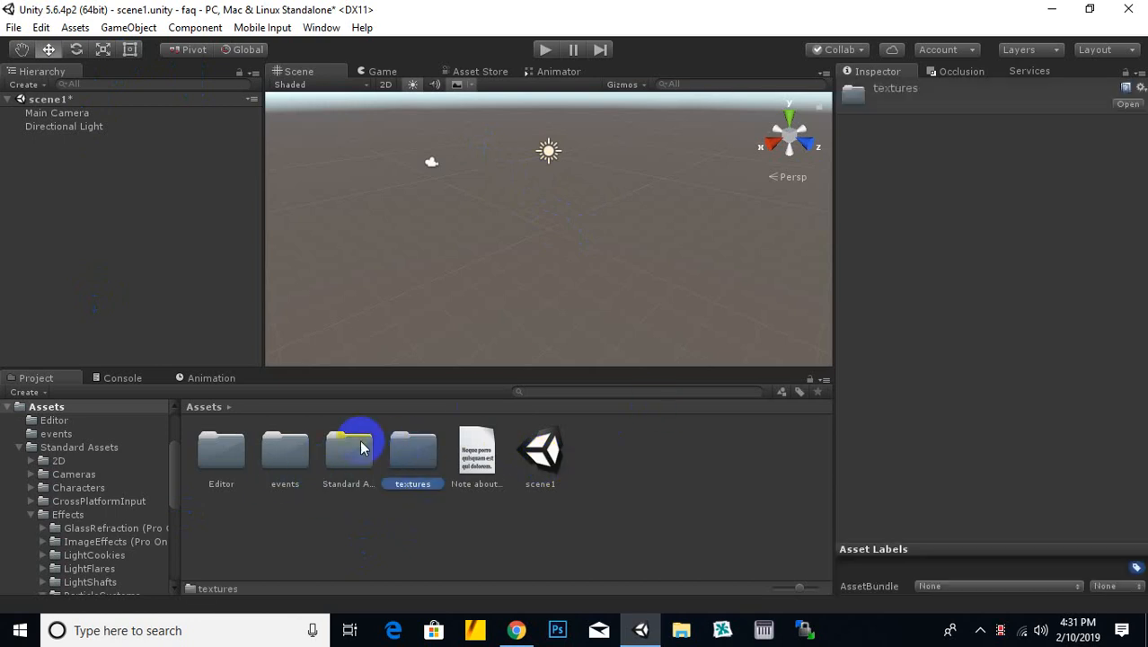
pyautogui.click(370, 444)
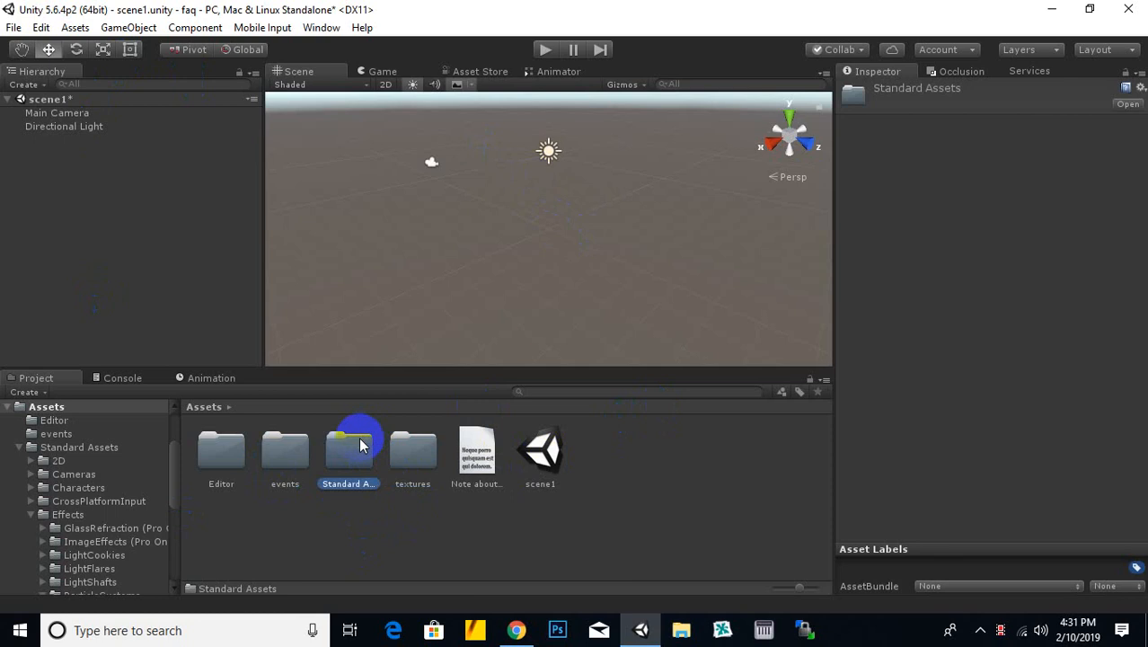
pyautogui.doubleClick(286, 449)
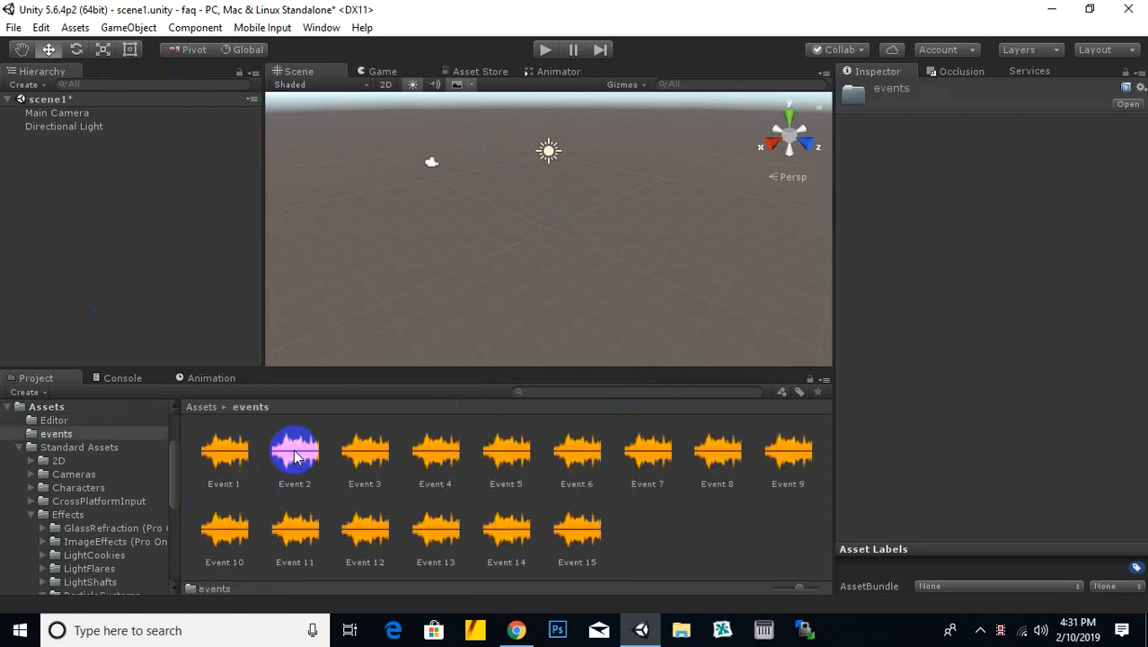
pyautogui.click(206, 408)
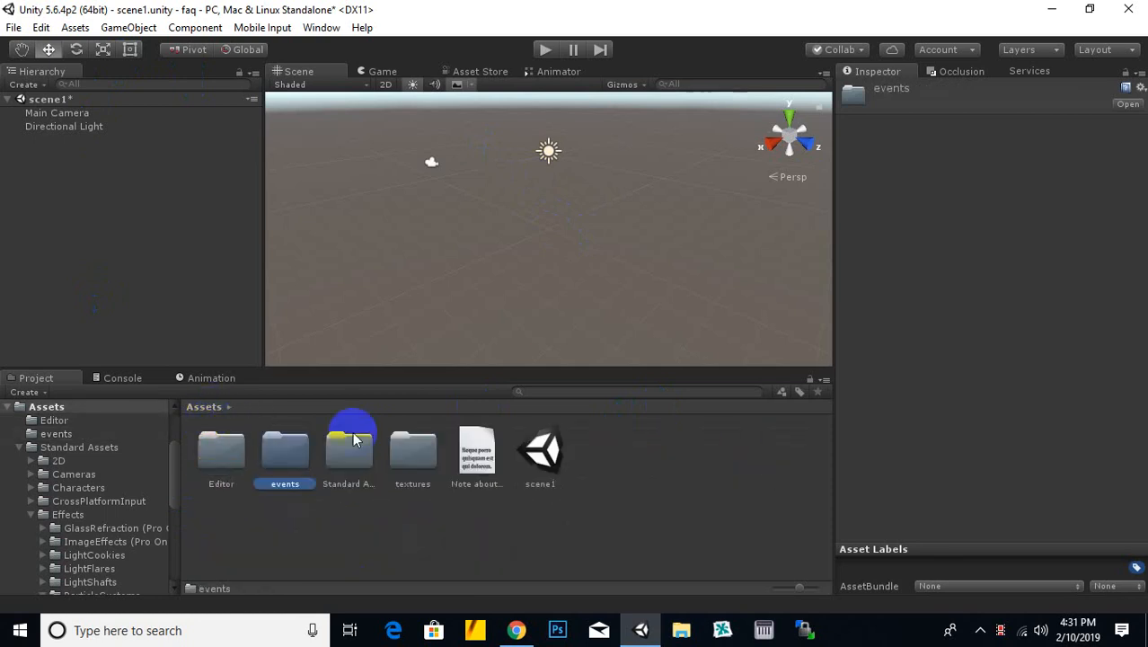
pyautogui.click(539, 532)
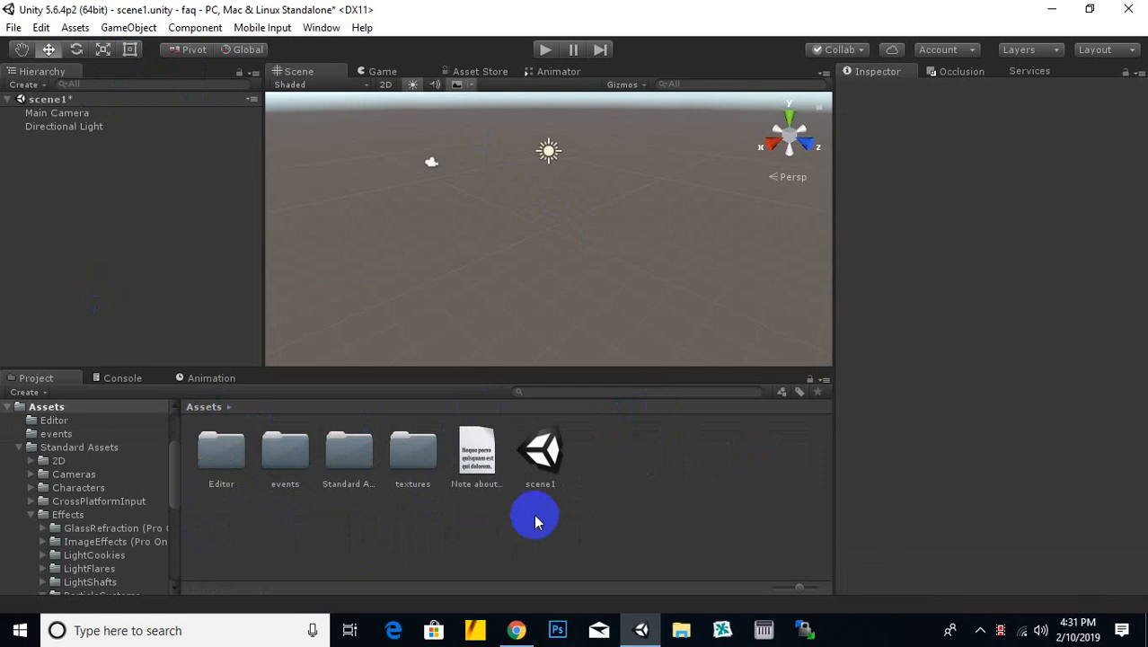
# Step: Widen the Scene view slightly and add a 3D Terrain object to the scene
pyautogui.moveTo(547, 230); pyautogui.dragTo(549, 261, button='middle')
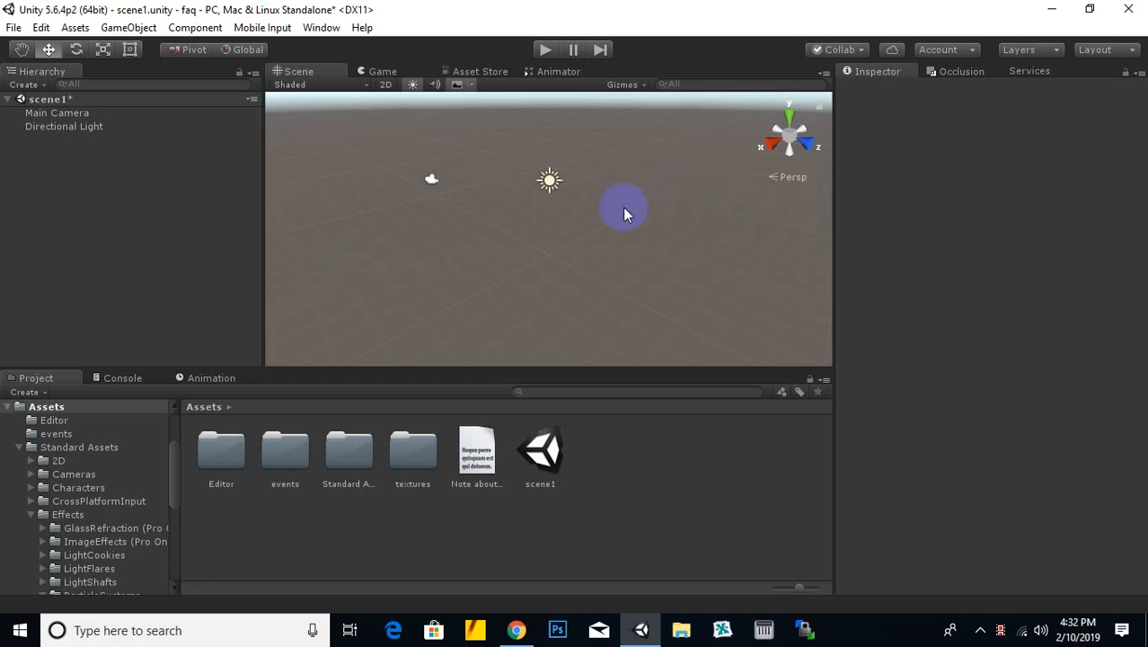
pyautogui.moveTo(835, 170); pyautogui.dragTo(866, 215)
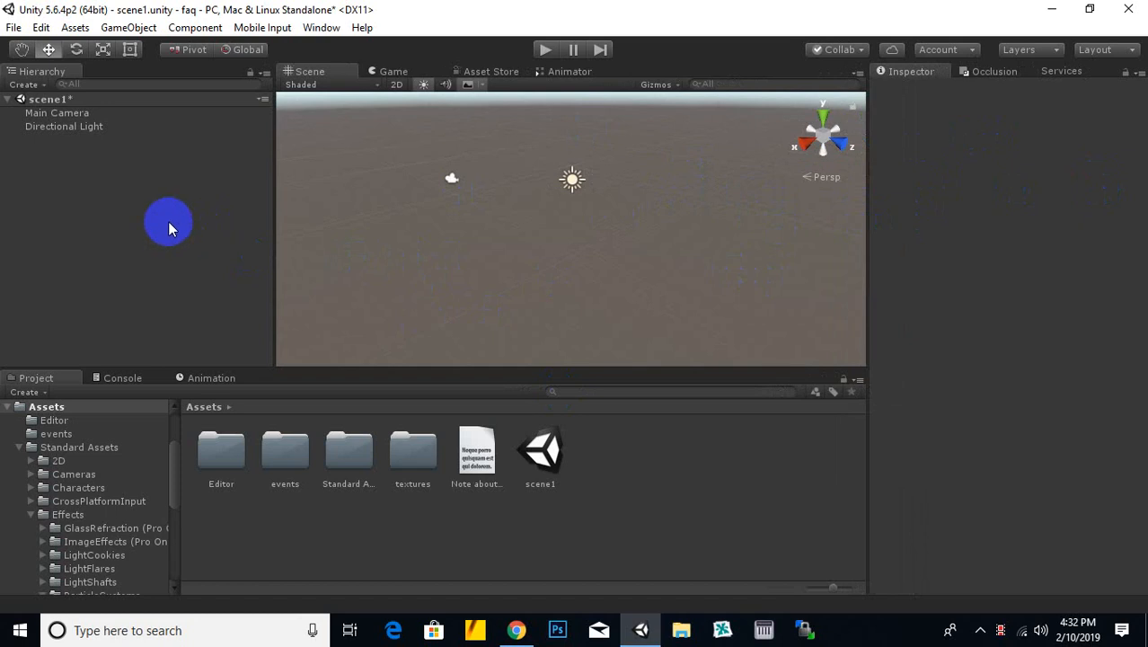
pyautogui.rightClick(125, 193)
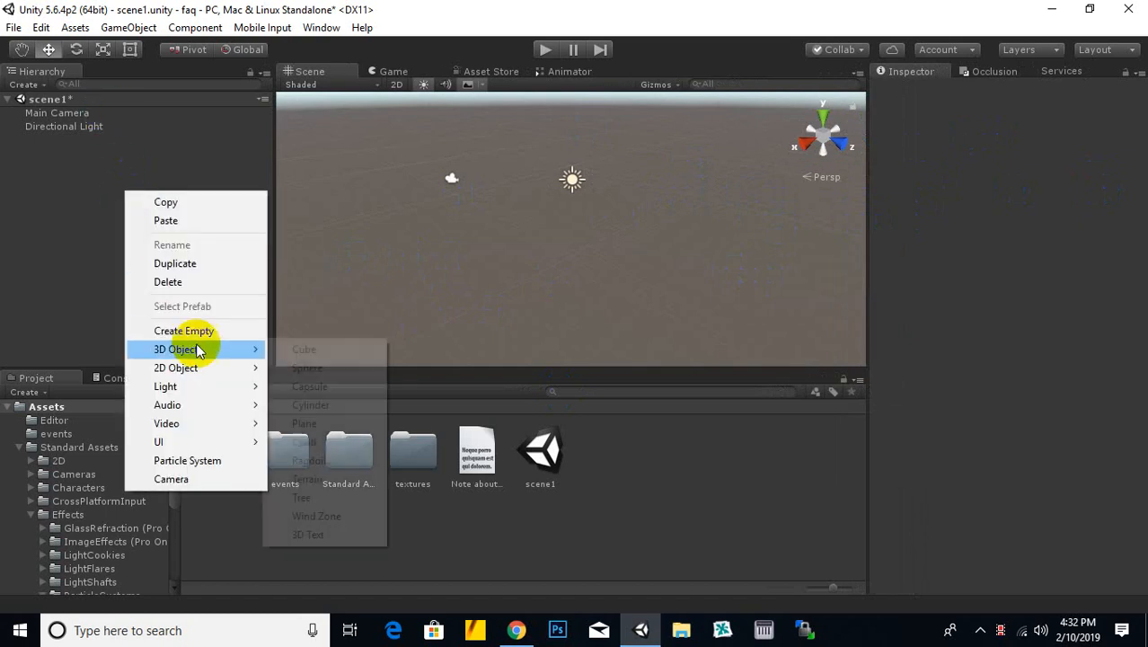
pyautogui.moveTo(206, 356)
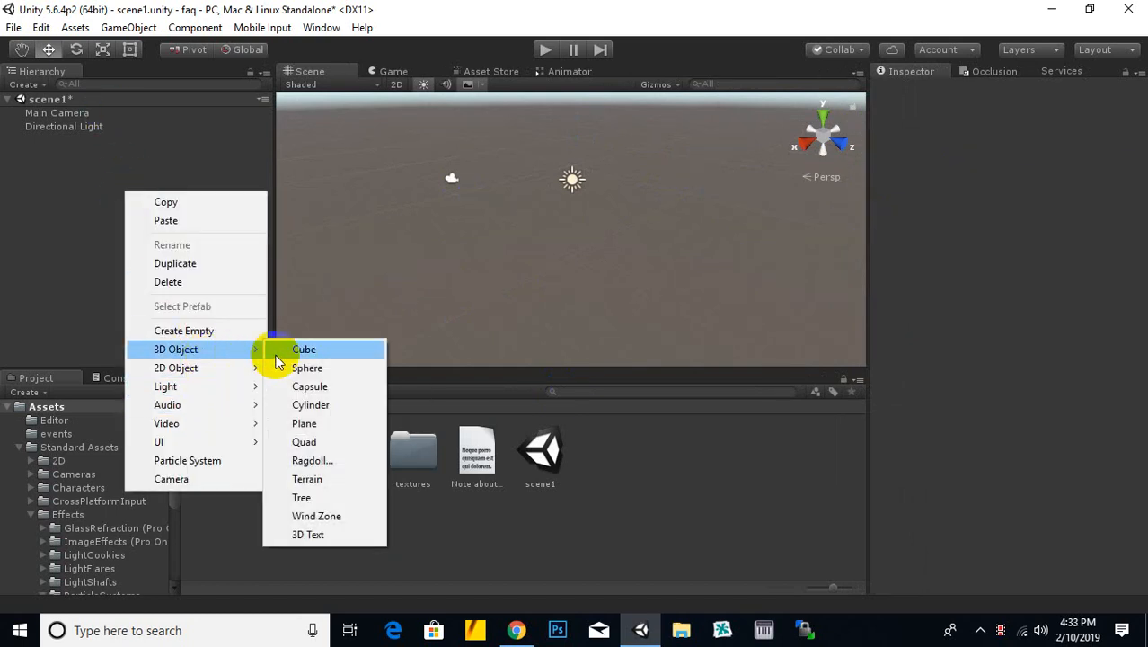
pyautogui.click(316, 481)
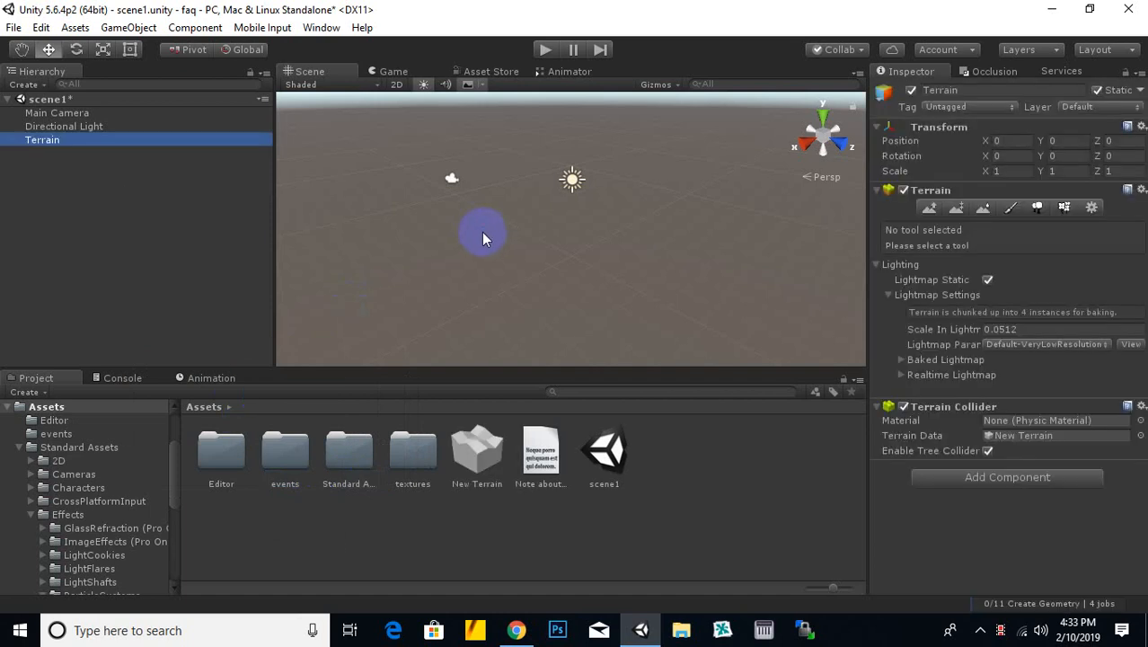
# Step: Examine the new terrain's full extent in the scene from different angles and distances
pyautogui.scroll(-4, 480, 234)
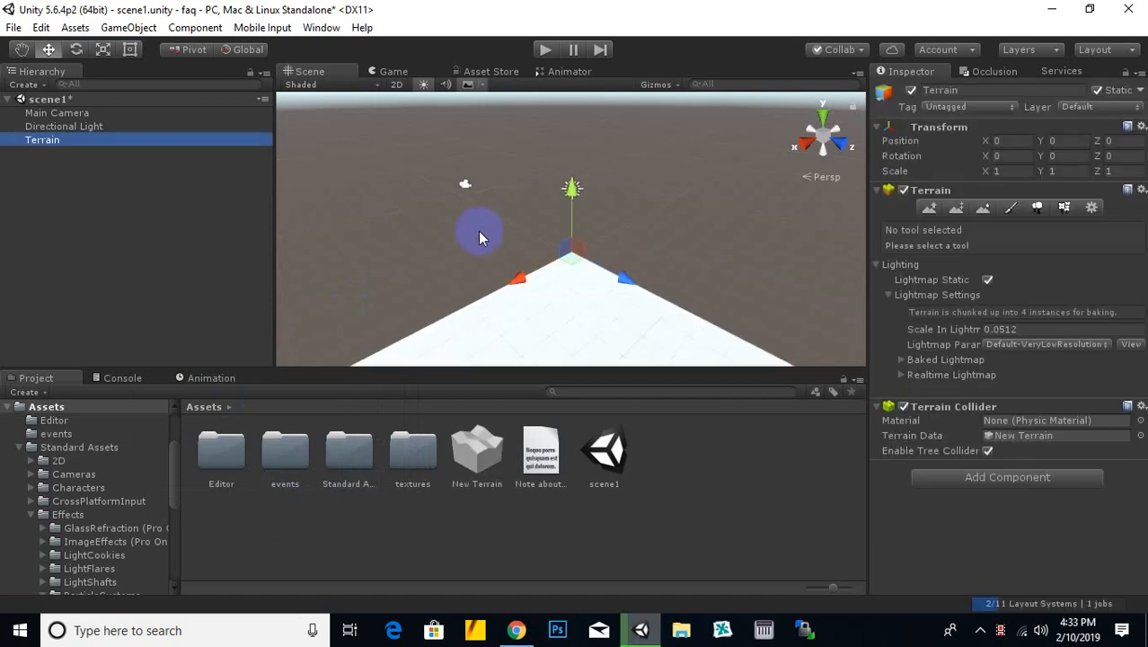
pyautogui.scroll(-8, 483, 281)
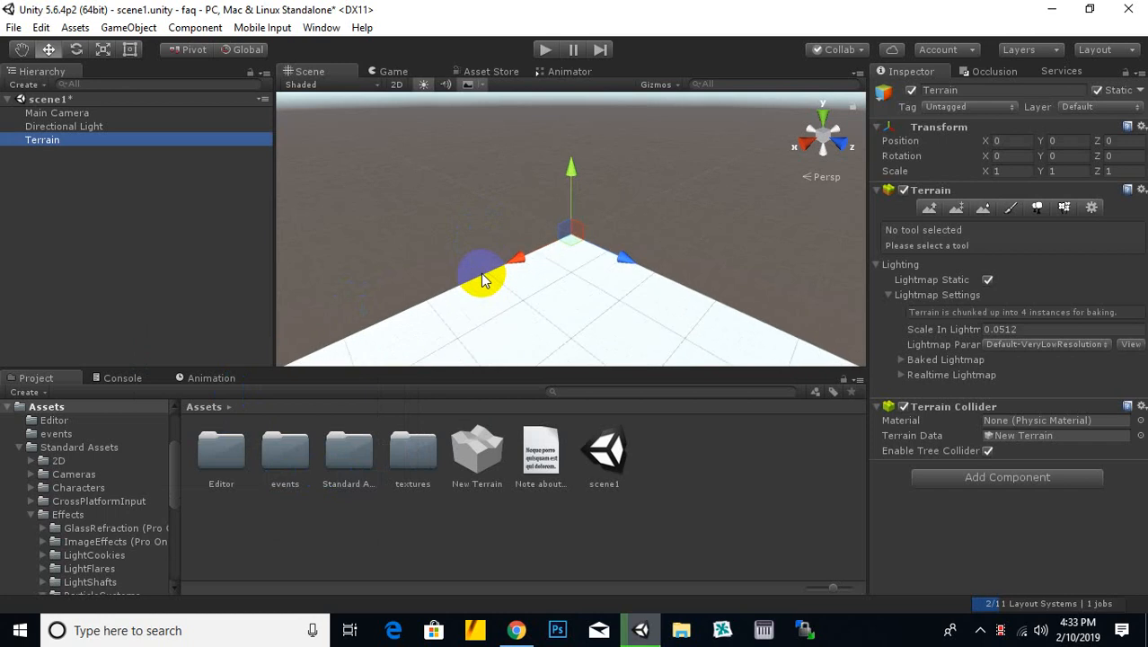
pyautogui.keyDown('alt'); pyautogui.moveTo(462, 261); pyautogui.dragTo(1039, 273); pyautogui.keyUp('alt')
pyautogui.moveTo(636, 268); pyautogui.dragTo(632, 267, button='middle')
pyautogui.moveTo(632, 267); pyautogui.dragTo(683, 245)
pyautogui.moveTo(683, 244); pyautogui.dragTo(634, 216, button='middle')
pyautogui.scroll(-2, 638, 217)
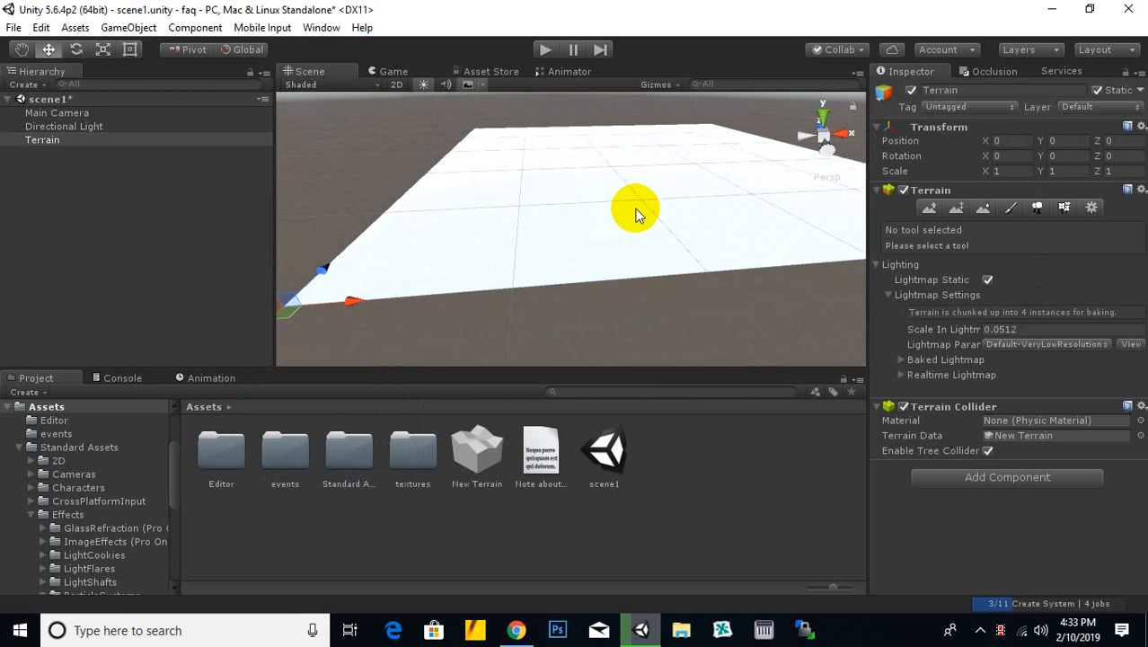
pyautogui.moveTo(594, 323); pyautogui.dragTo(590, 326, button='right')
pyautogui.scroll(-2, 590, 327)
pyautogui.scroll(-1, 616, 254)
pyautogui.moveTo(616, 255); pyautogui.dragTo(606, 282, button='middle')
# Step: Add the Dead_Grey image from the textures/jungle folder as the terrain's albedo paint texture
pyautogui.click(1010, 210)
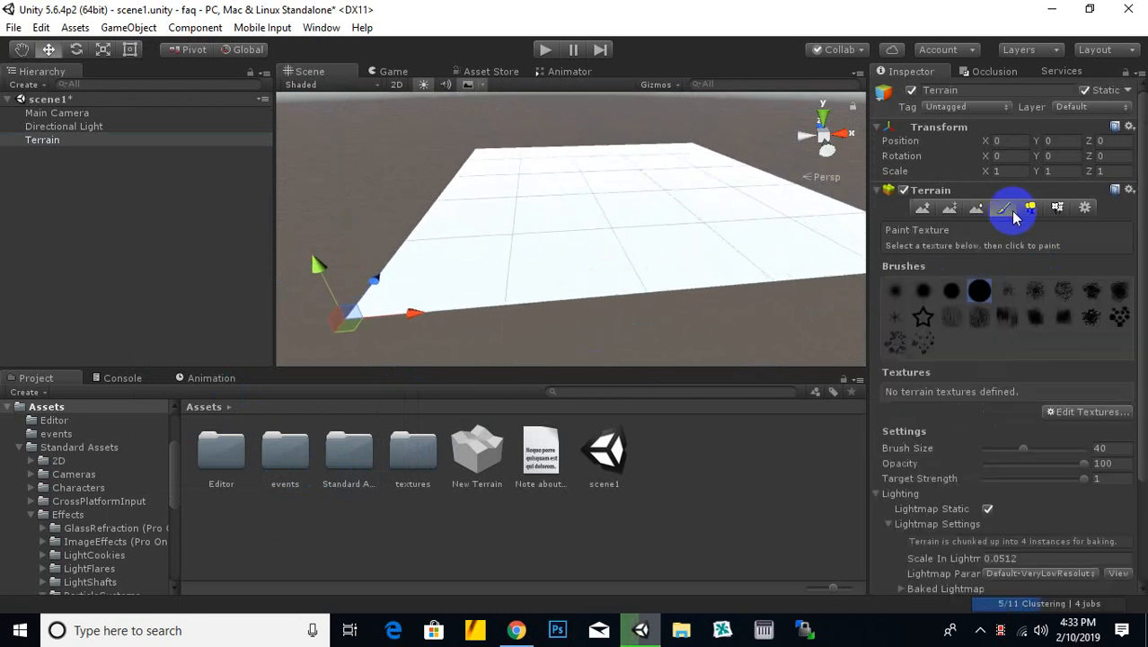
pyautogui.click(1075, 411)
pyautogui.click(1072, 417)
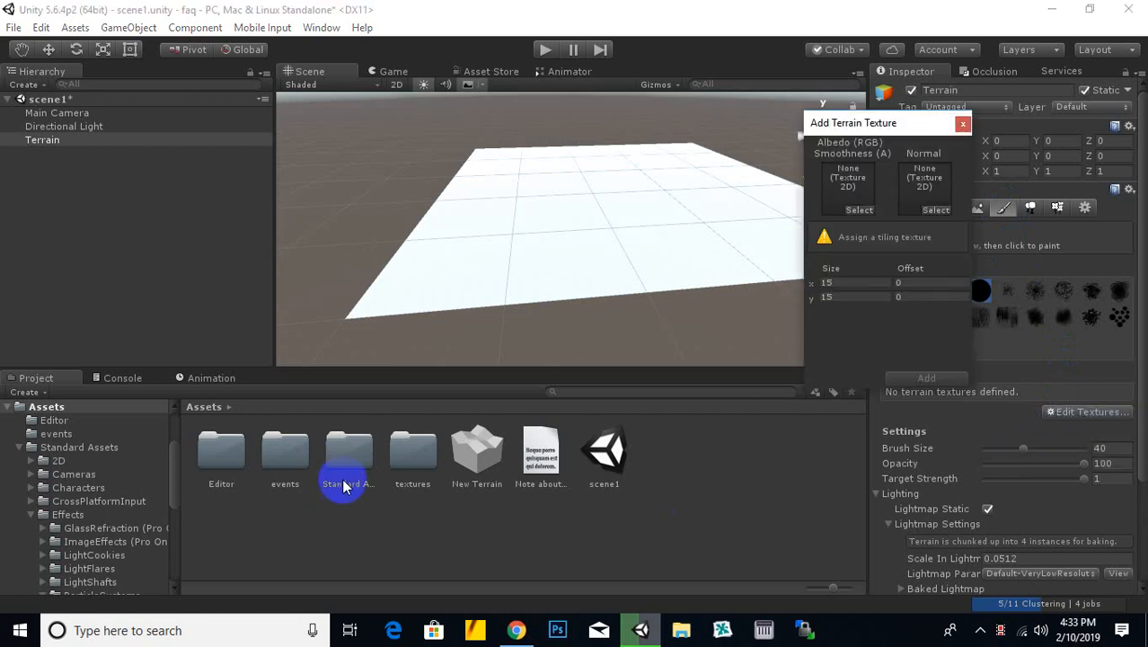
pyautogui.doubleClick(404, 455)
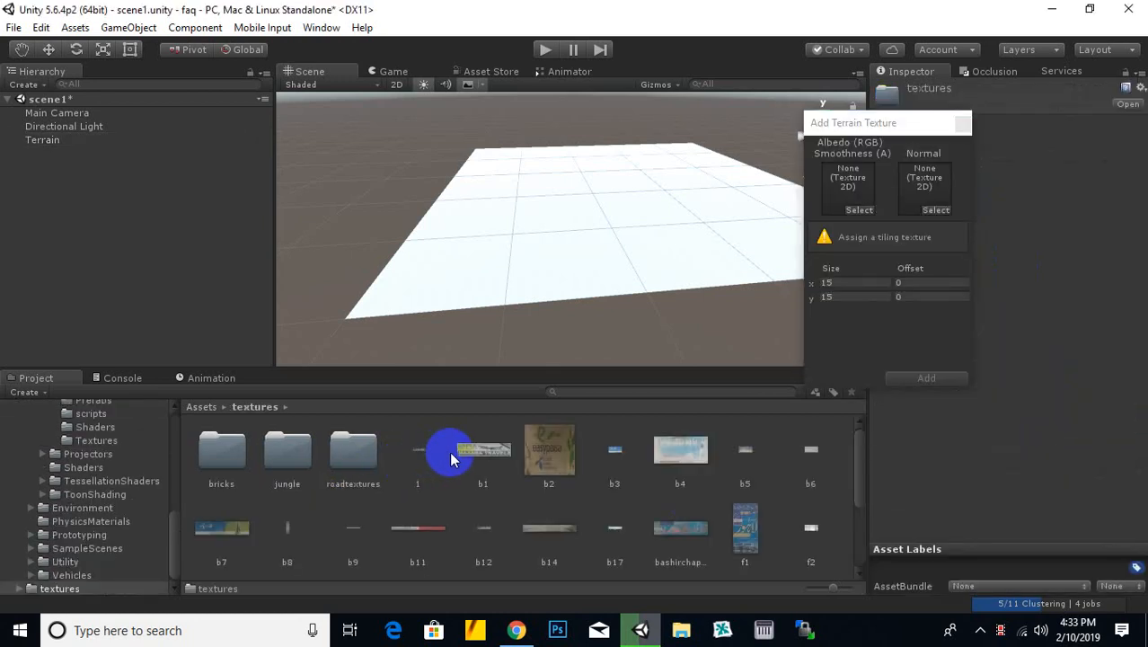
pyautogui.click(284, 447)
pyautogui.doubleClick(284, 446)
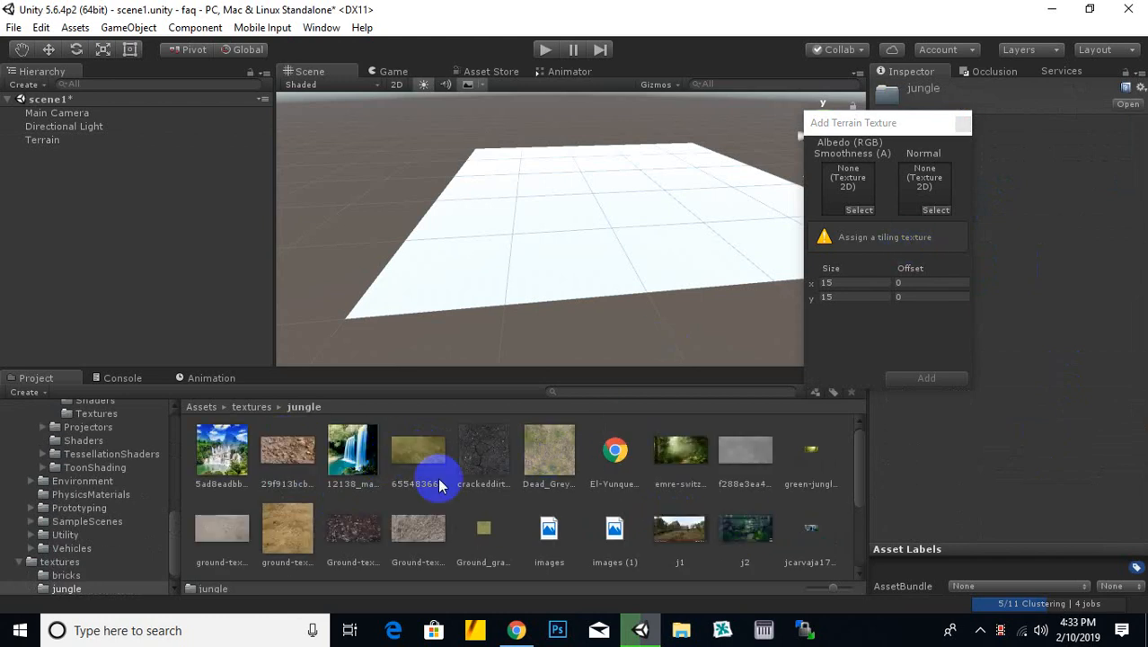
pyautogui.moveTo(552, 461); pyautogui.dragTo(848, 192)
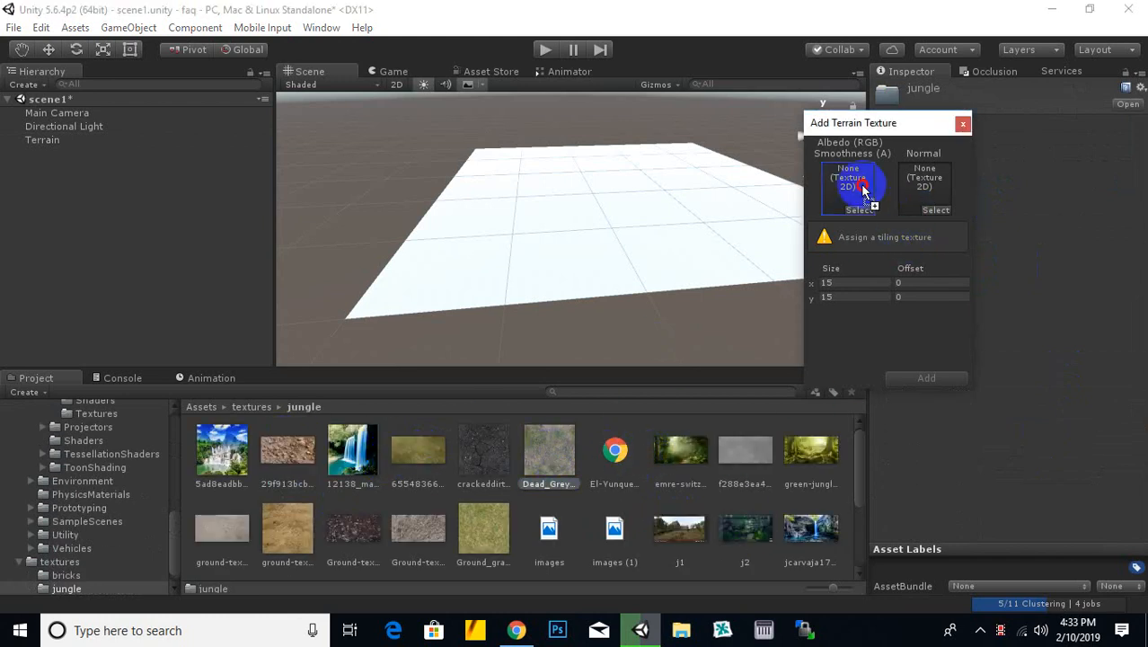
pyautogui.click(925, 378)
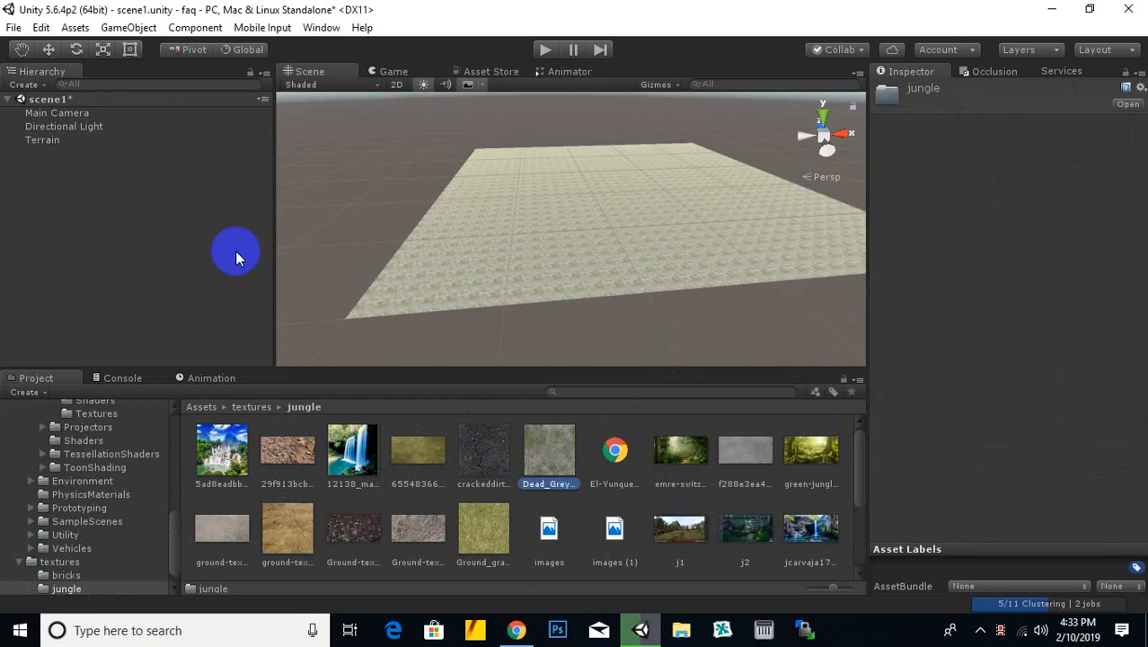
# Step: Reselect the terrain, open its ground texture for editing and shift the dialog aside to inspect the tiling up close
pyautogui.scroll(5, 591, 274)
pyautogui.scroll(1, 590, 273)
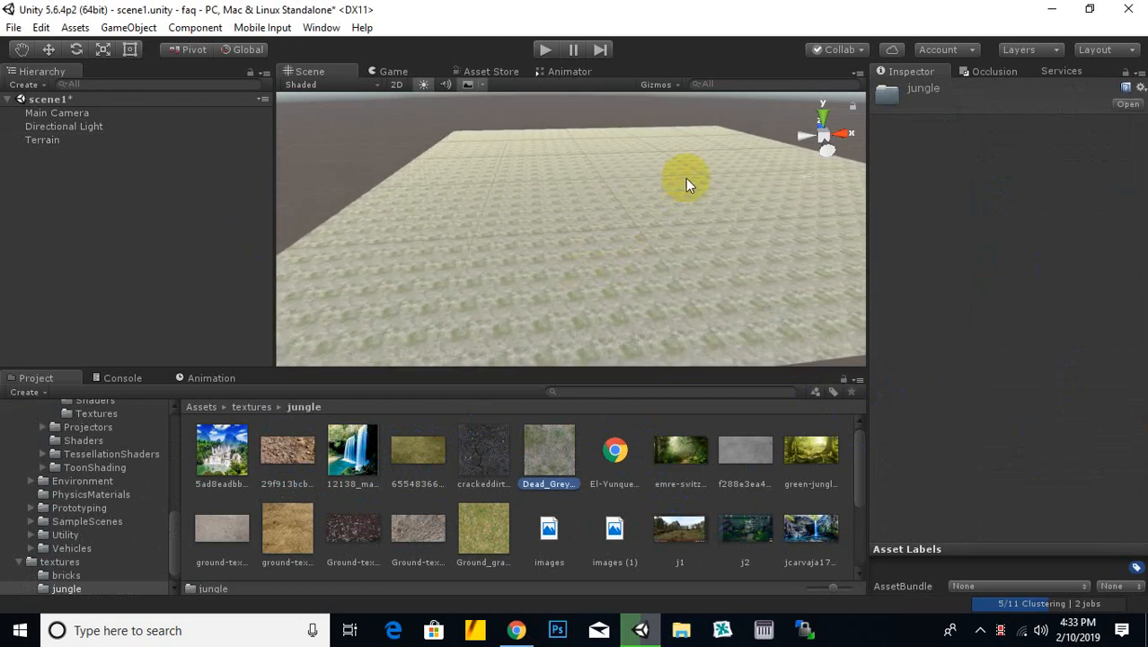
pyautogui.moveTo(685, 178)
pyautogui.keyDown('alt'); pyautogui.mouseDown()
pyautogui.moveTo(633, 329)
pyautogui.moveTo(682, 306)
pyautogui.mouseUp(); pyautogui.keyUp('alt')
pyautogui.click(655, 268)
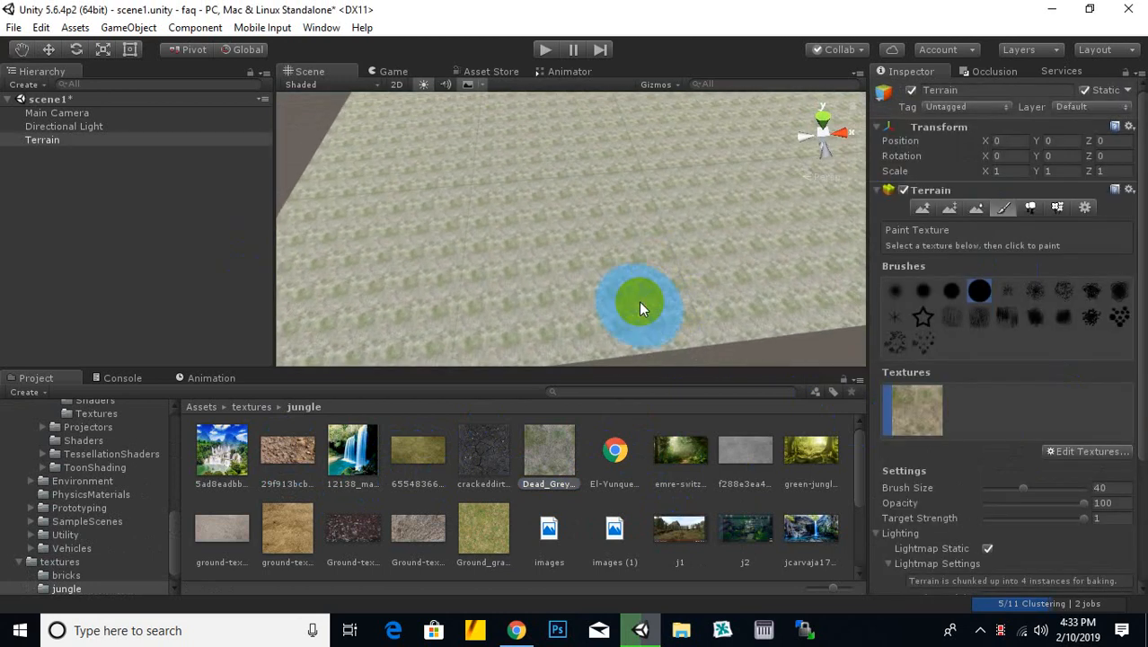
pyautogui.scroll(4, 640, 306)
pyautogui.scroll(-3, 779, 218)
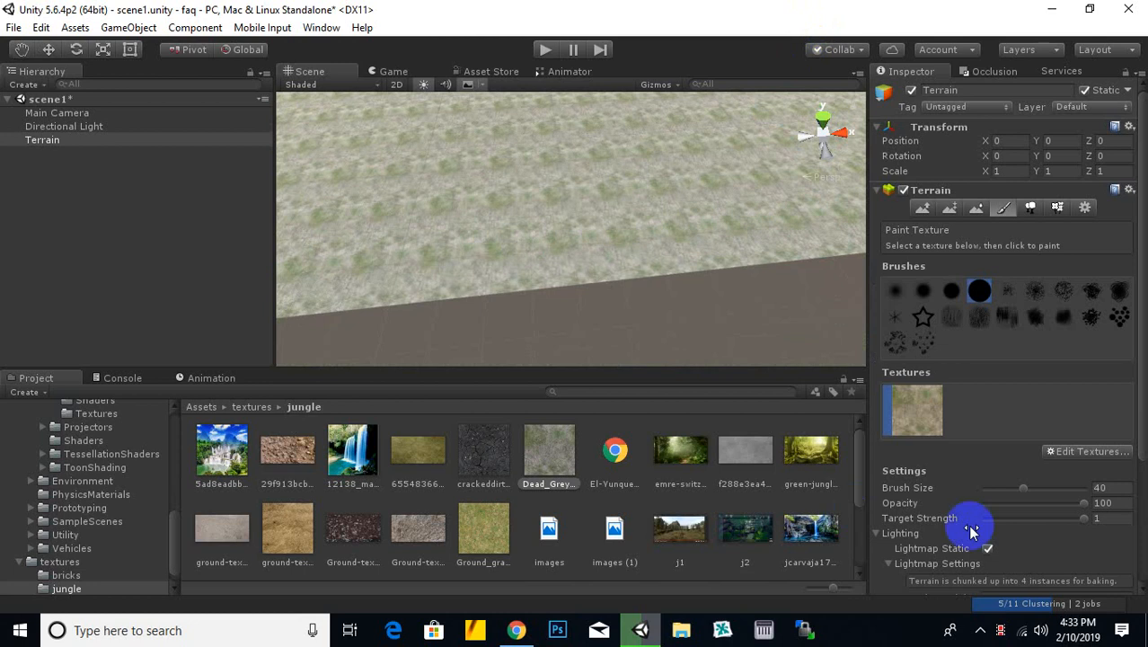
pyautogui.click(1087, 451)
pyautogui.click(1065, 473)
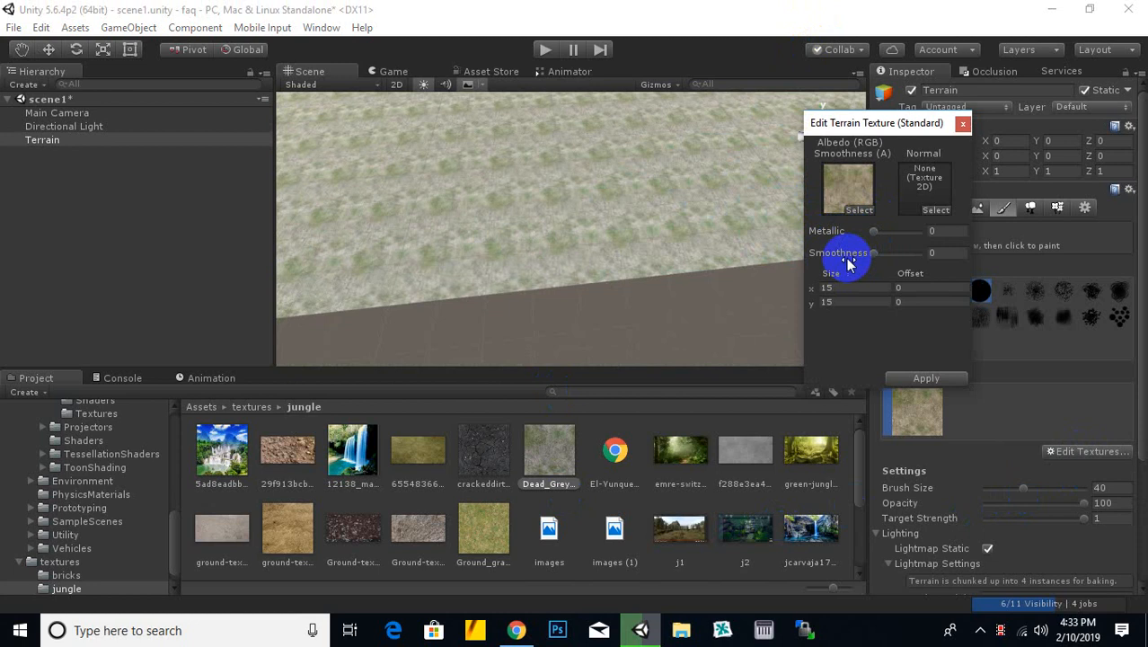
pyautogui.moveTo(903, 137); pyautogui.dragTo(947, 122)
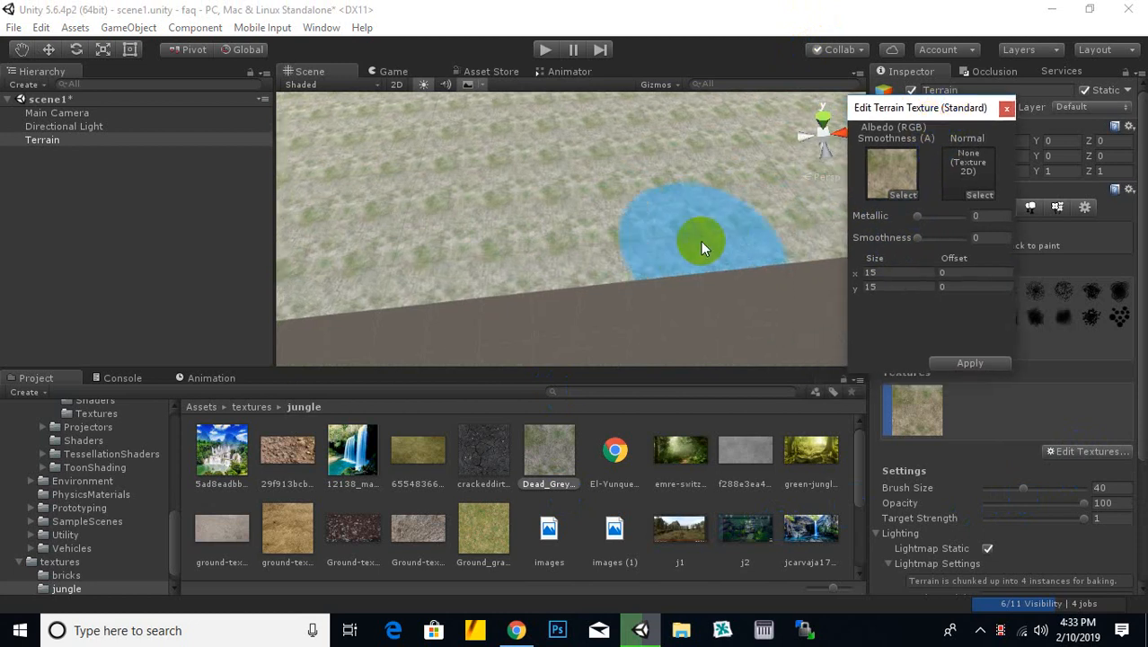
pyautogui.scroll(6, 701, 241)
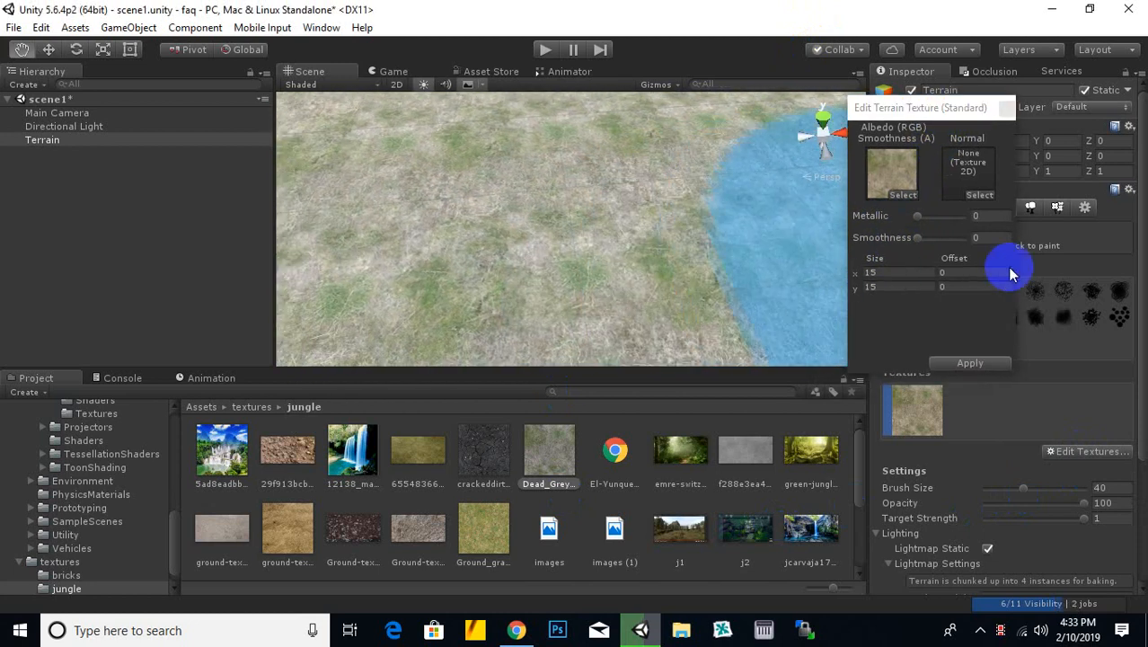
pyautogui.click(601, 153)
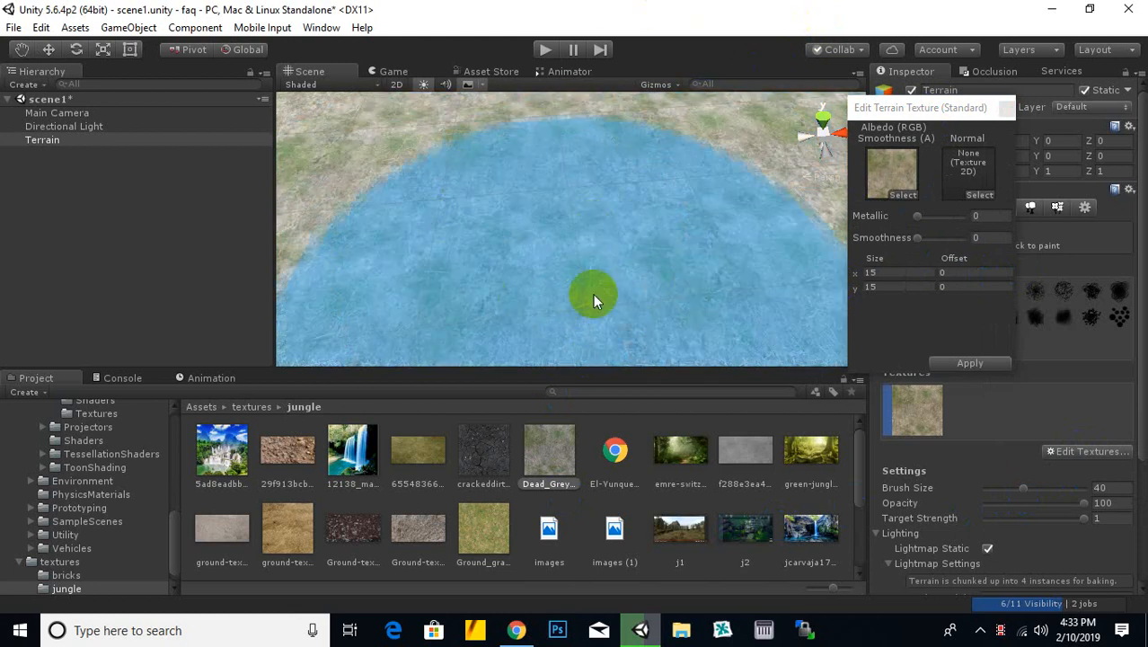
# Step: Set the terrain texture's tiling size to 100 in both x and y
pyautogui.click(883, 270)
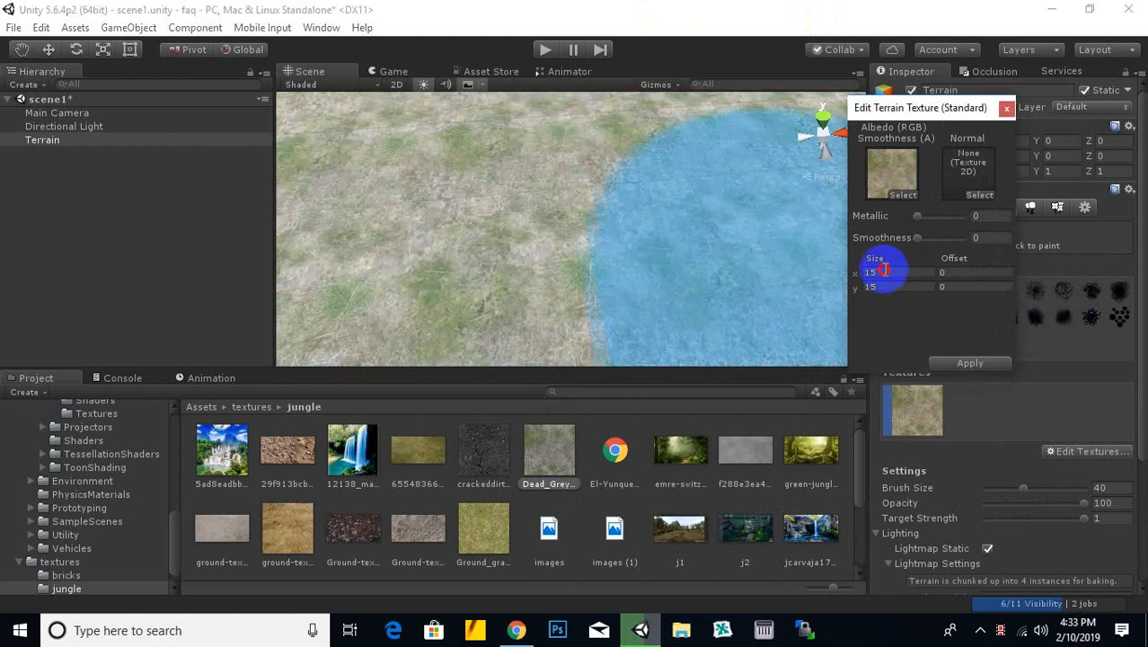
pyautogui.click(869, 268)
pyautogui.moveTo(869, 268); pyautogui.dragTo(840, 267)
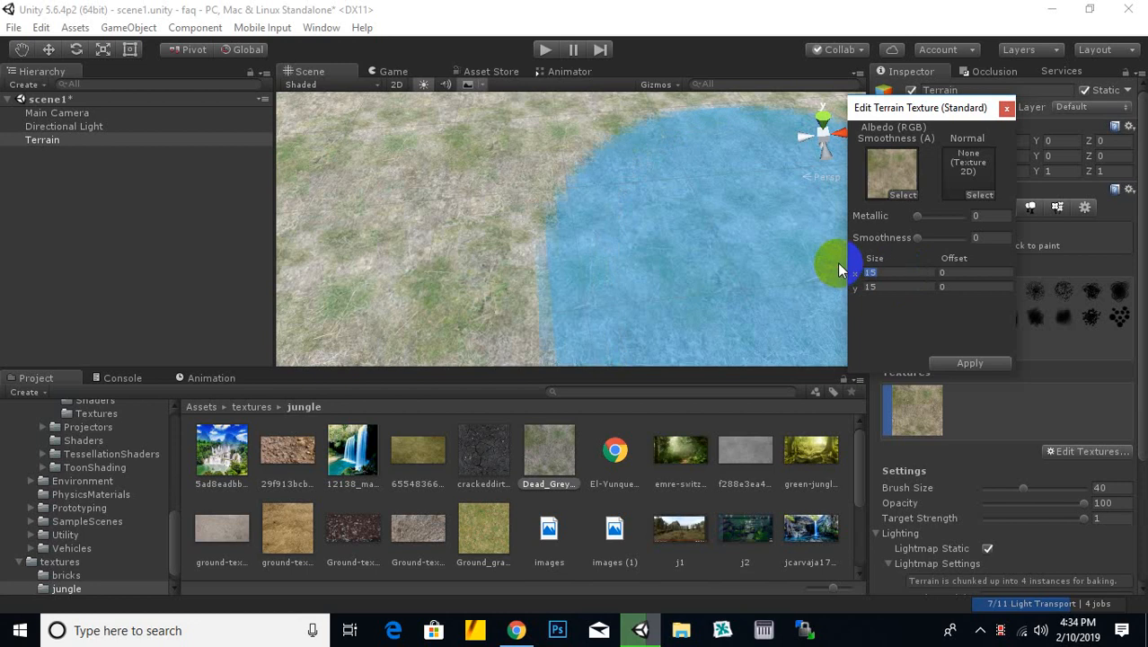
pyautogui.write('100')
pyautogui.moveTo(950, 284); pyautogui.dragTo(849, 296)
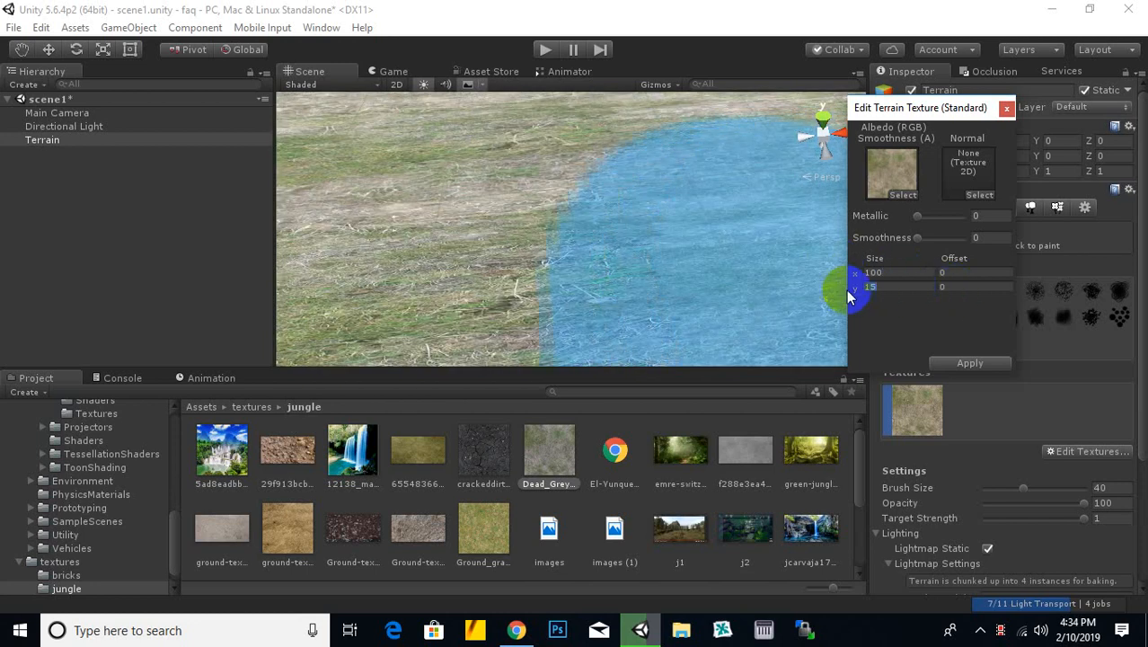
pyautogui.write('100')
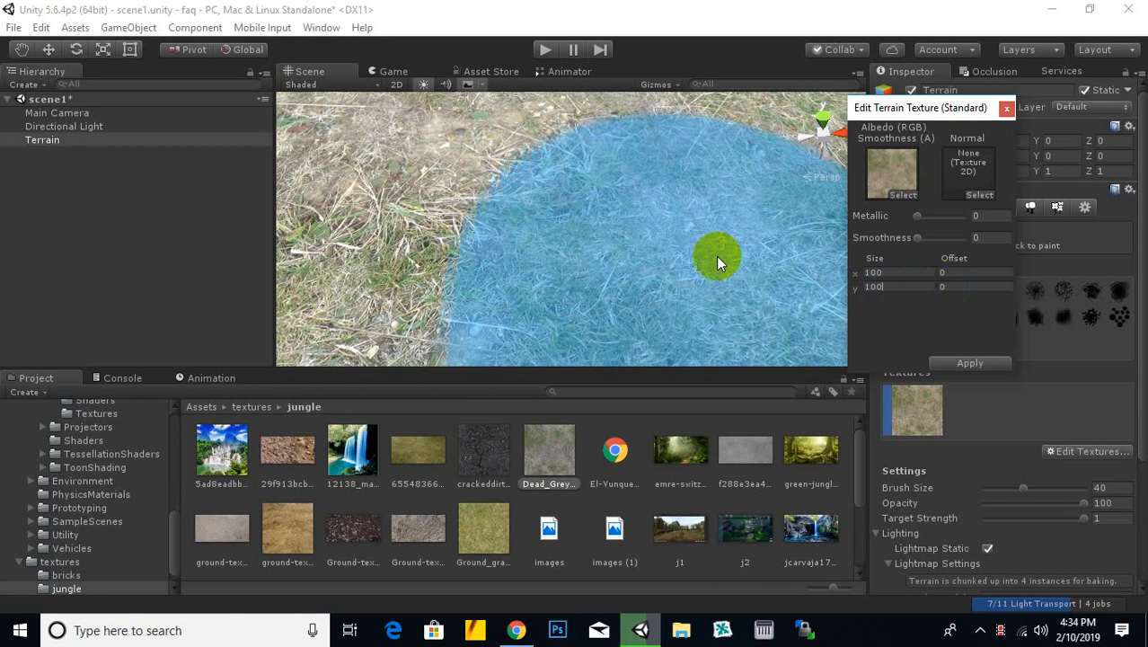
pyautogui.scroll(-5, 715, 257)
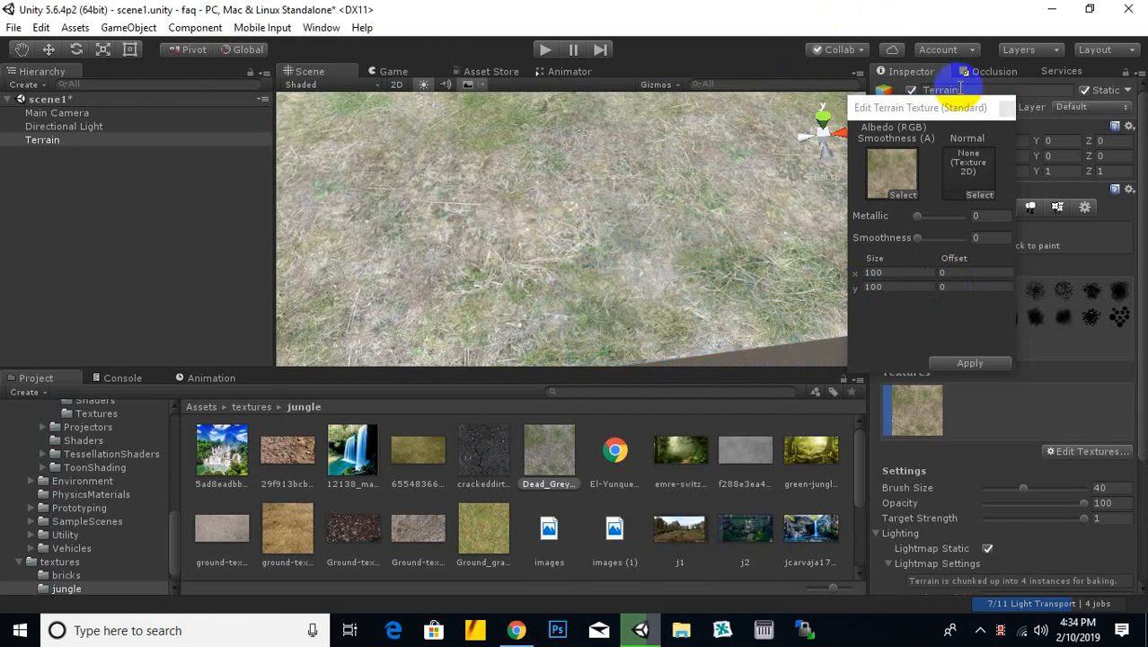
# Step: Set the terrain texture's tiling size to 5 in both x and y
pyautogui.click(929, 271)
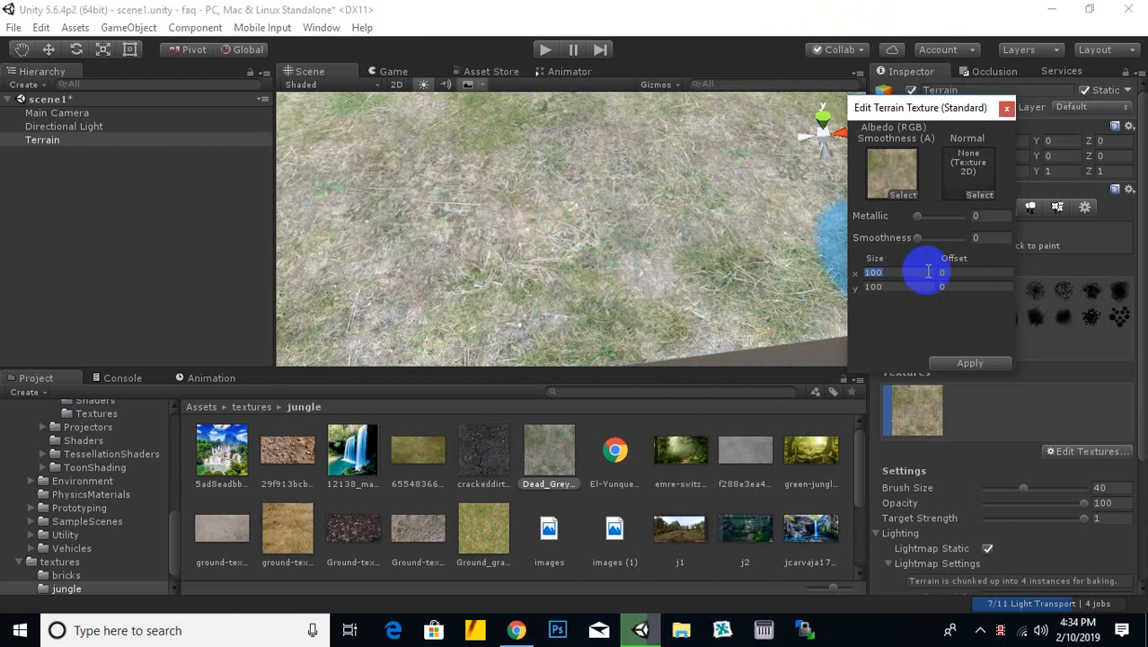
pyautogui.write('5')
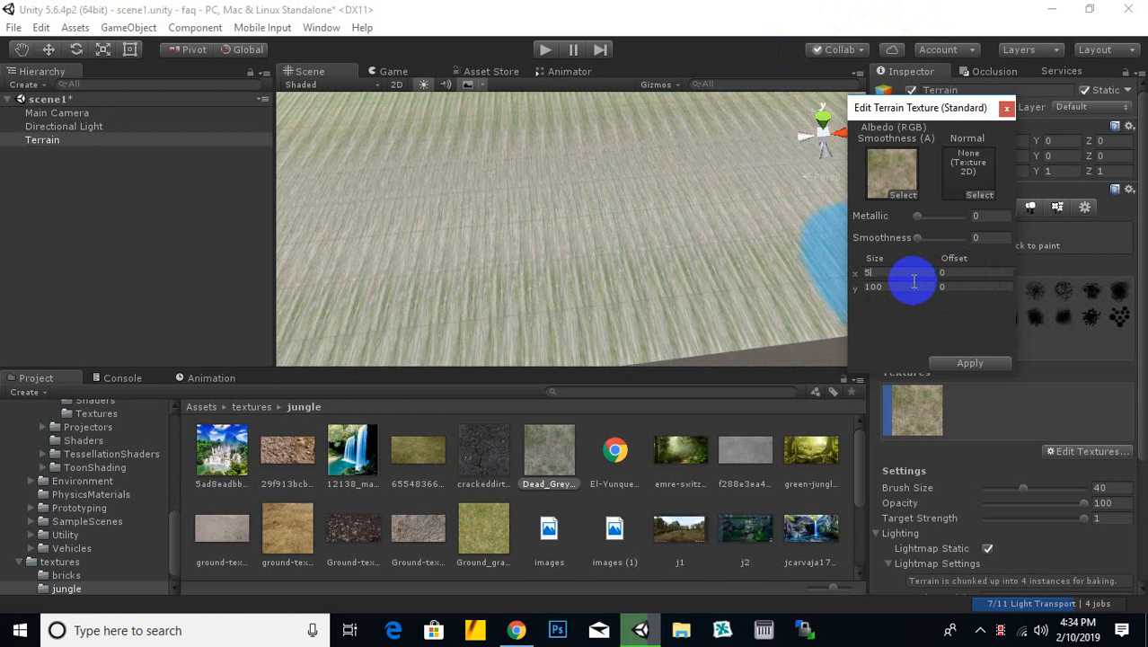
pyautogui.click(914, 286)
pyautogui.write('5')
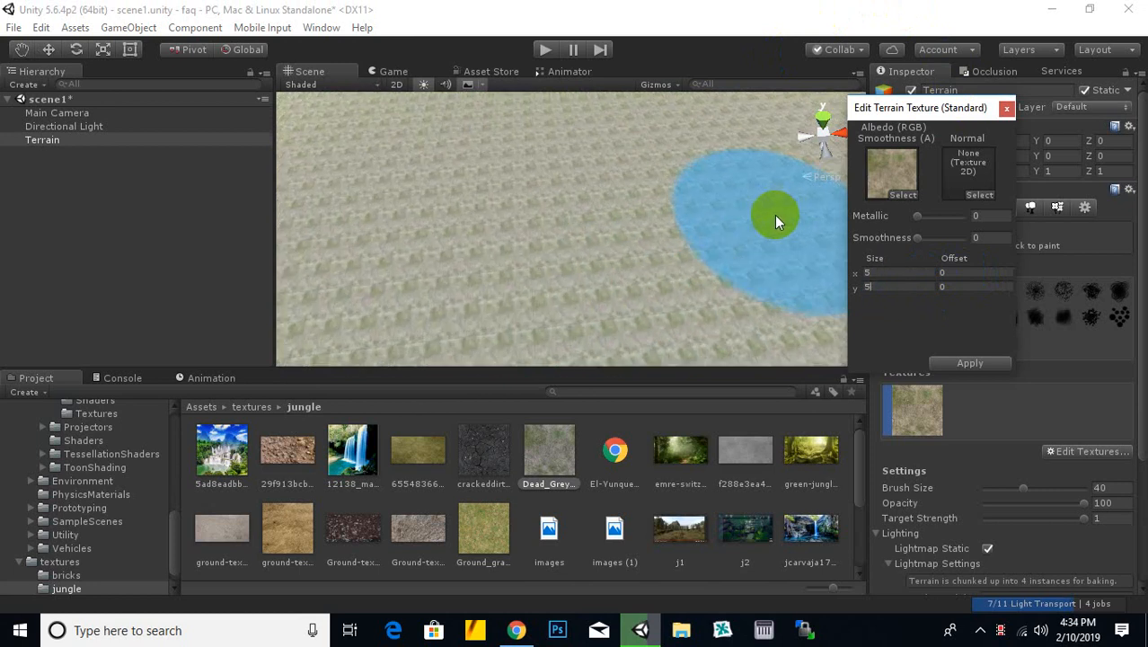
pyautogui.scroll(5, 771, 220)
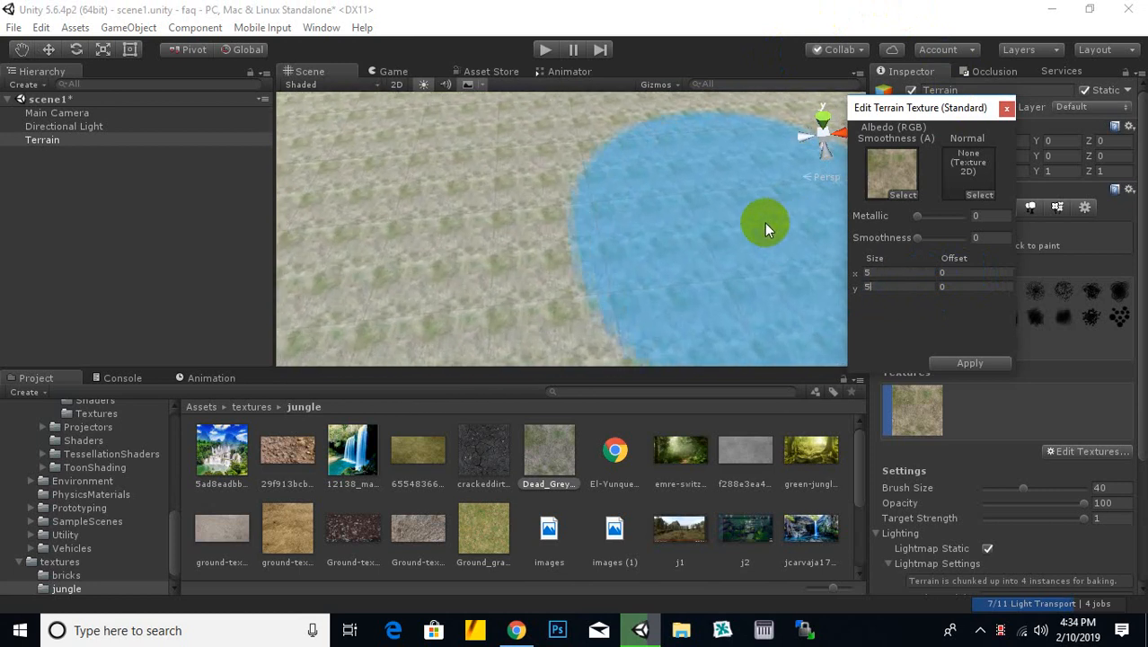
# Step: Set the terrain texture's tiling size to 15 in both x and y
pyautogui.moveTo(591, 259)
pyautogui.mouseDown(button='middle')
pyautogui.moveTo(759, 211)
pyautogui.moveTo(691, 232)
pyautogui.moveTo(849, 244)
pyautogui.mouseUp(button='middle')
pyautogui.click(885, 273)
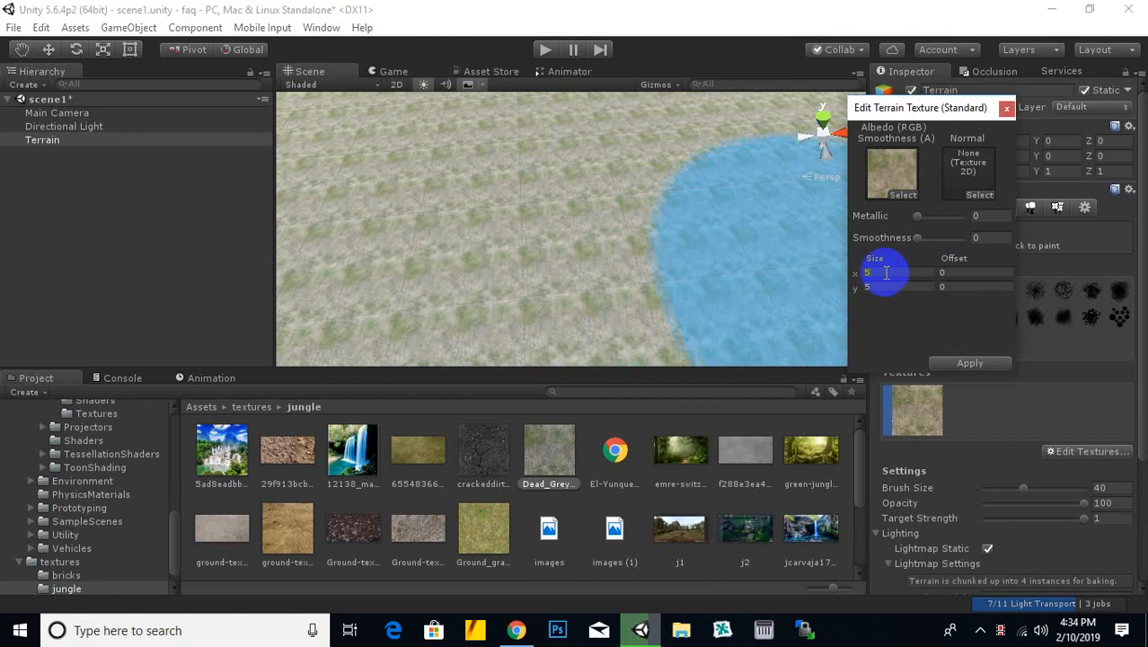
pyautogui.write('15')
pyautogui.click(881, 289)
pyautogui.write('1')
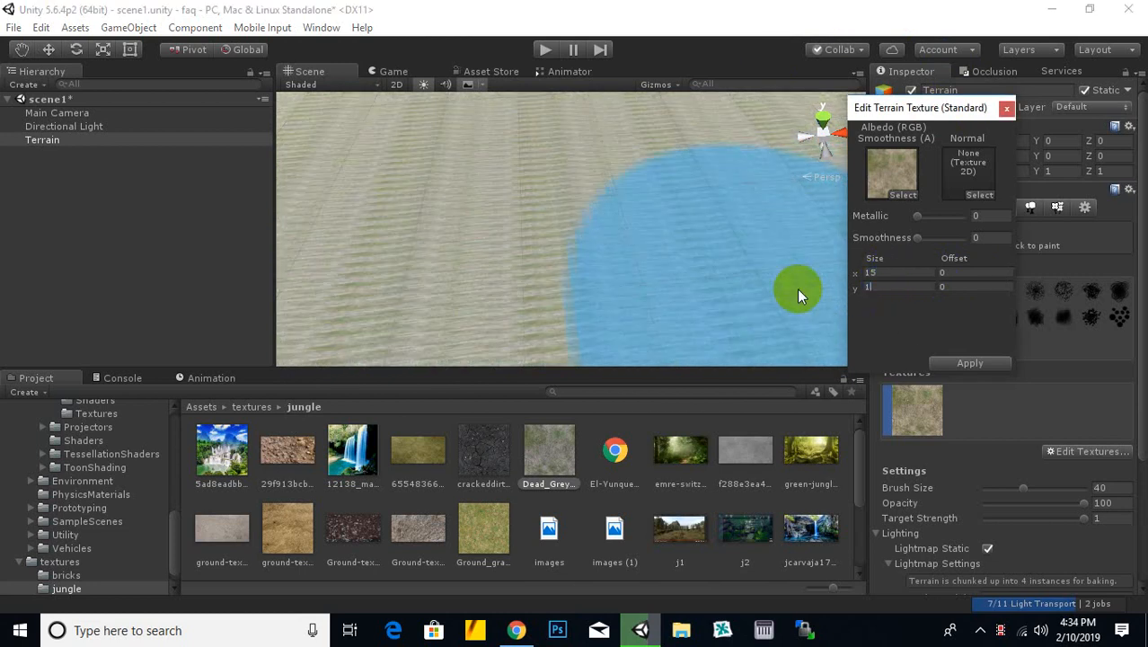
pyautogui.write('5')
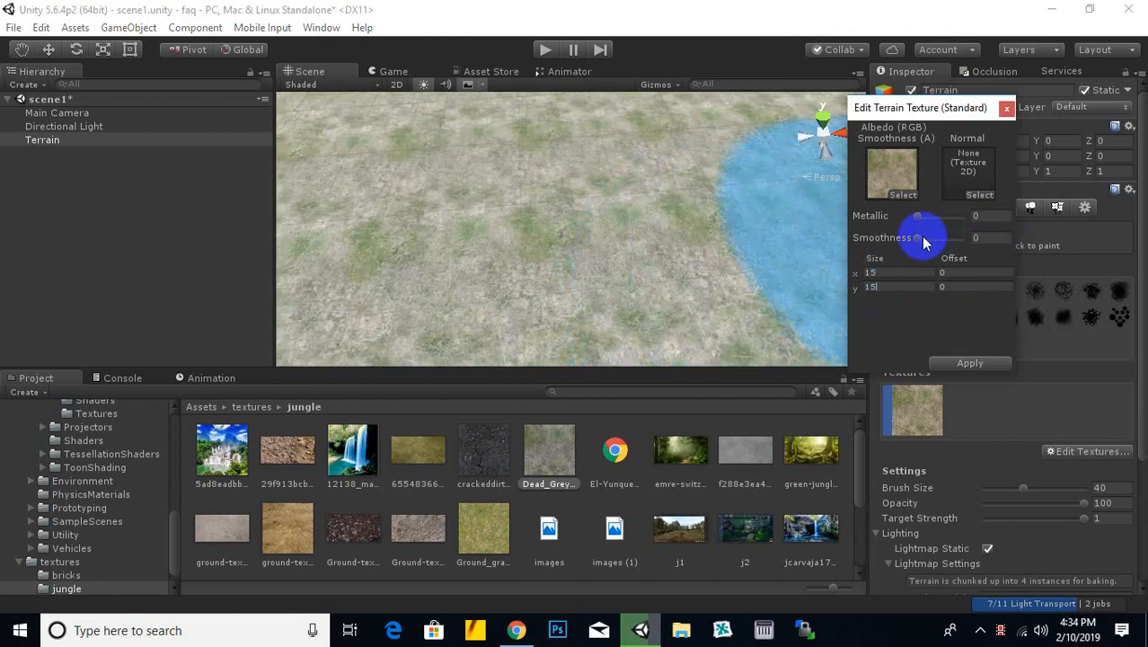
# Step: Set the terrain texture's metallic and smoothness values to 0.41 each and apply the changes
pyautogui.moveTo(918, 238); pyautogui.dragTo(1031, 212)
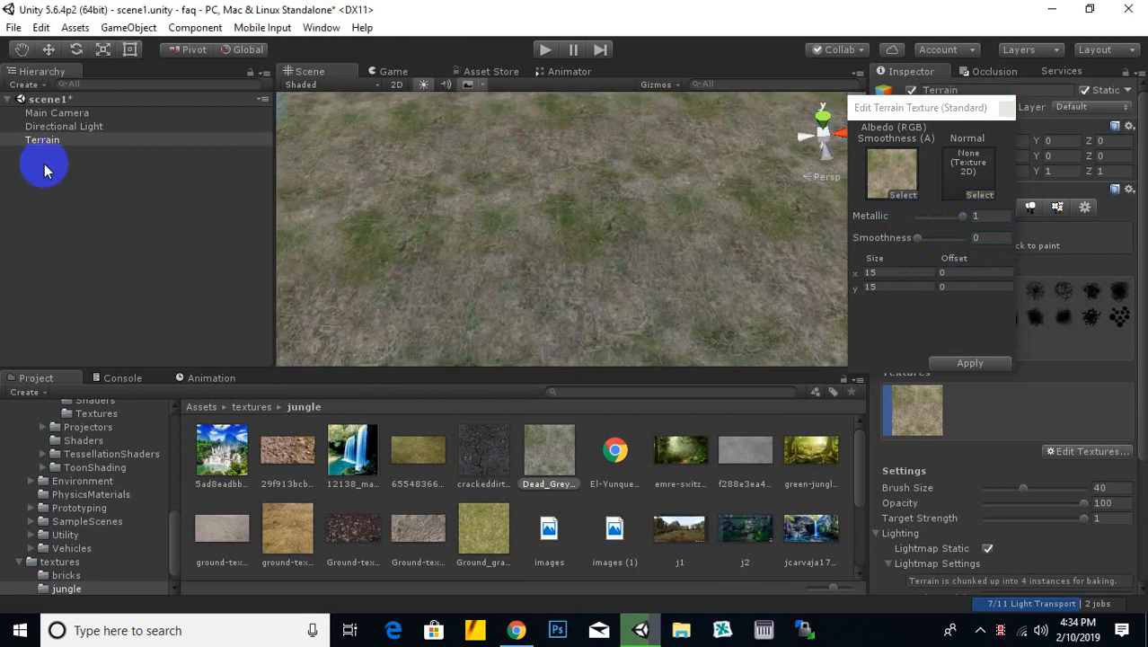
pyautogui.moveTo(963, 216)
pyautogui.mouseDown()
pyautogui.moveTo(928, 235)
pyautogui.moveTo(935, 218)
pyautogui.moveTo(921, 220)
pyautogui.moveTo(935, 218)
pyautogui.moveTo(938, 242)
pyautogui.mouseUp()
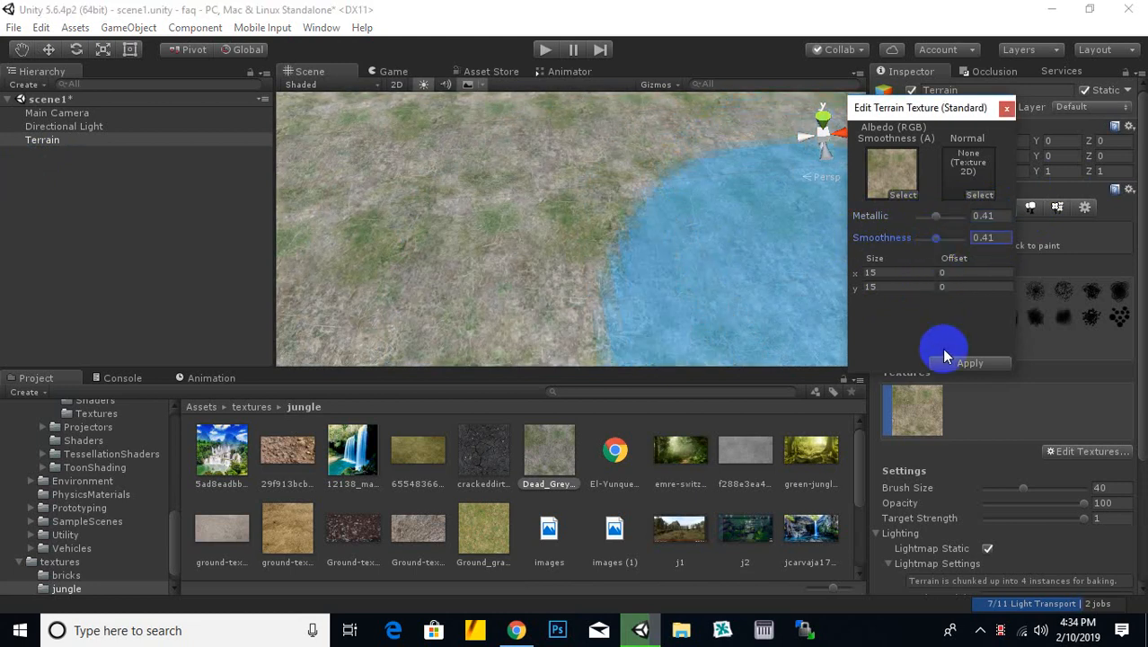
pyautogui.click(961, 364)
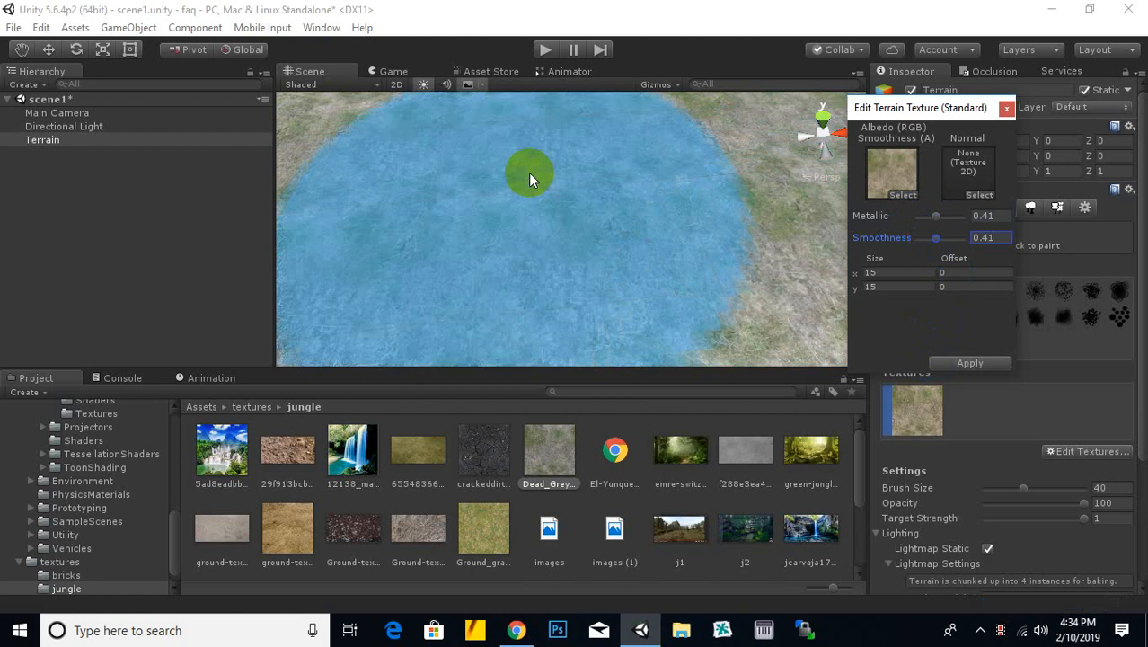
pyautogui.click(998, 364)
# Step: Look through the remaining jungle images and open the textures/roadtextures folder
pyautogui.scroll(-2, 689, 497)
pyautogui.scroll(-2, 688, 497)
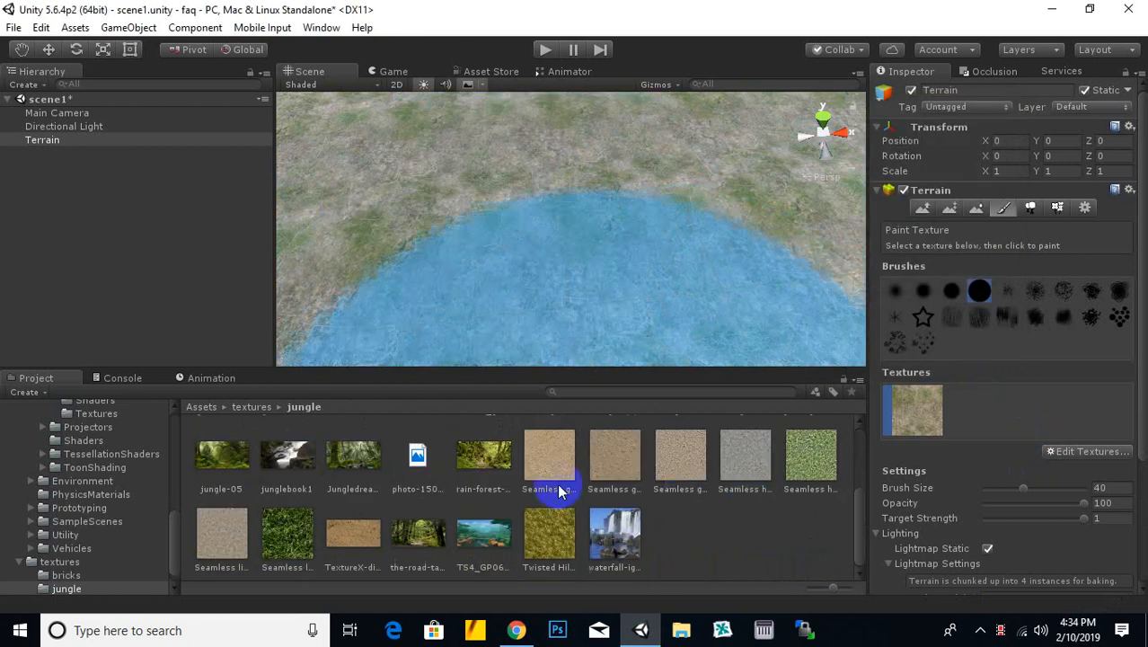
pyautogui.click(255, 407)
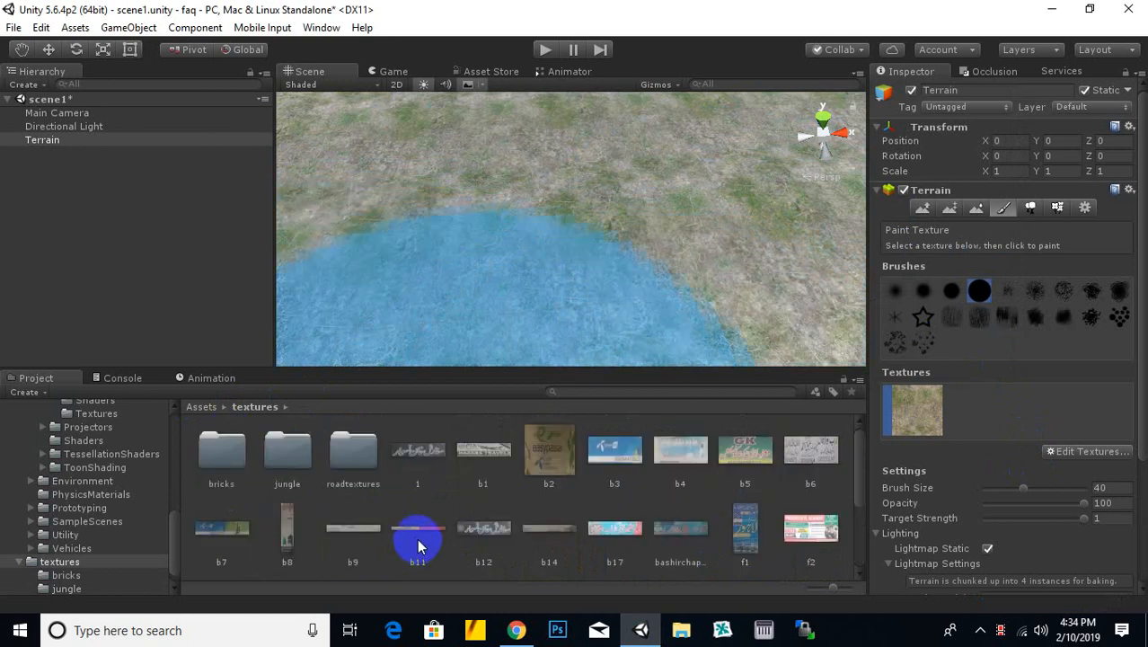
pyautogui.doubleClick(373, 447)
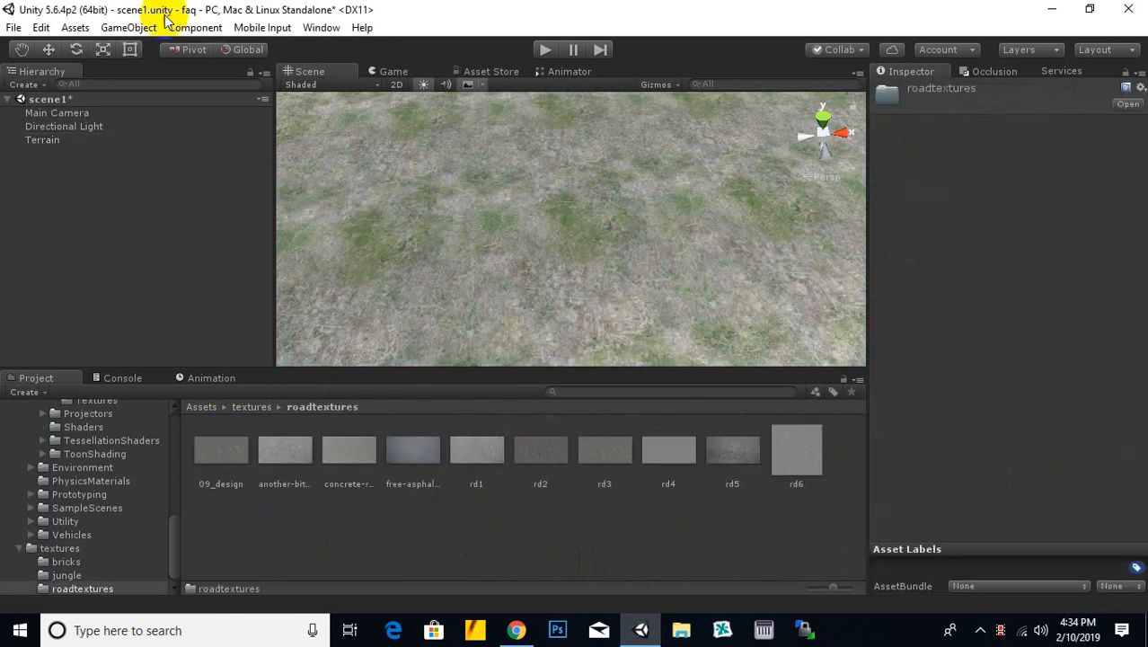
# Step: Add the 09_design image to the terrain as a second albedo paint texture, keeping the 15 by 15 tiling size
pyautogui.click(605, 287)
pyautogui.click(1063, 453)
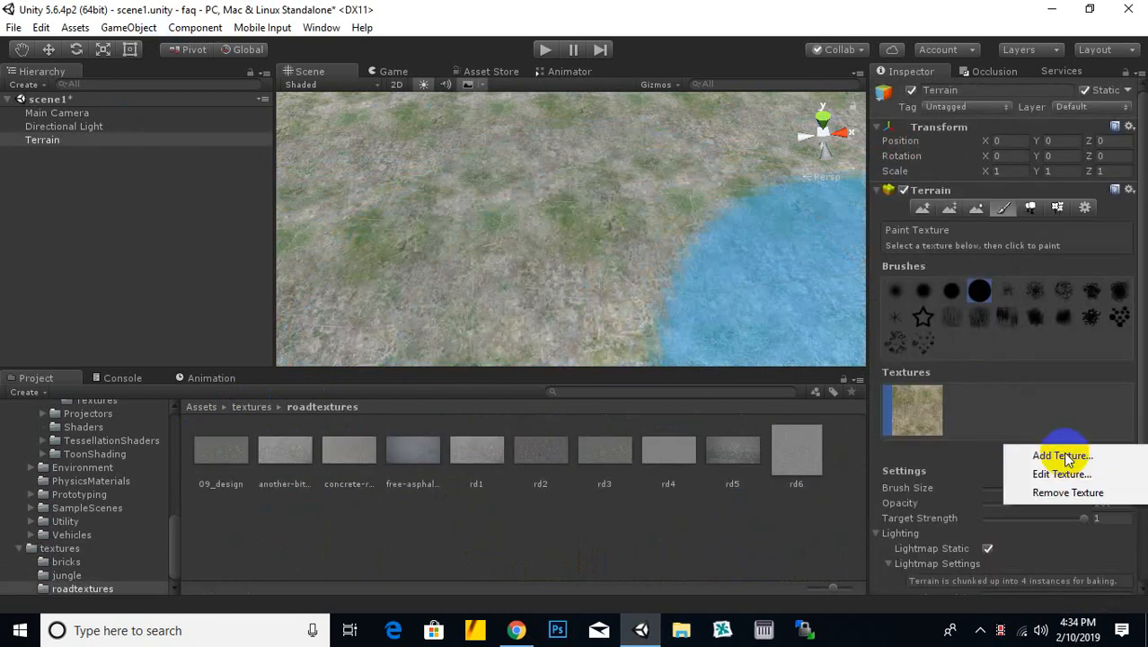
pyautogui.click(1064, 456)
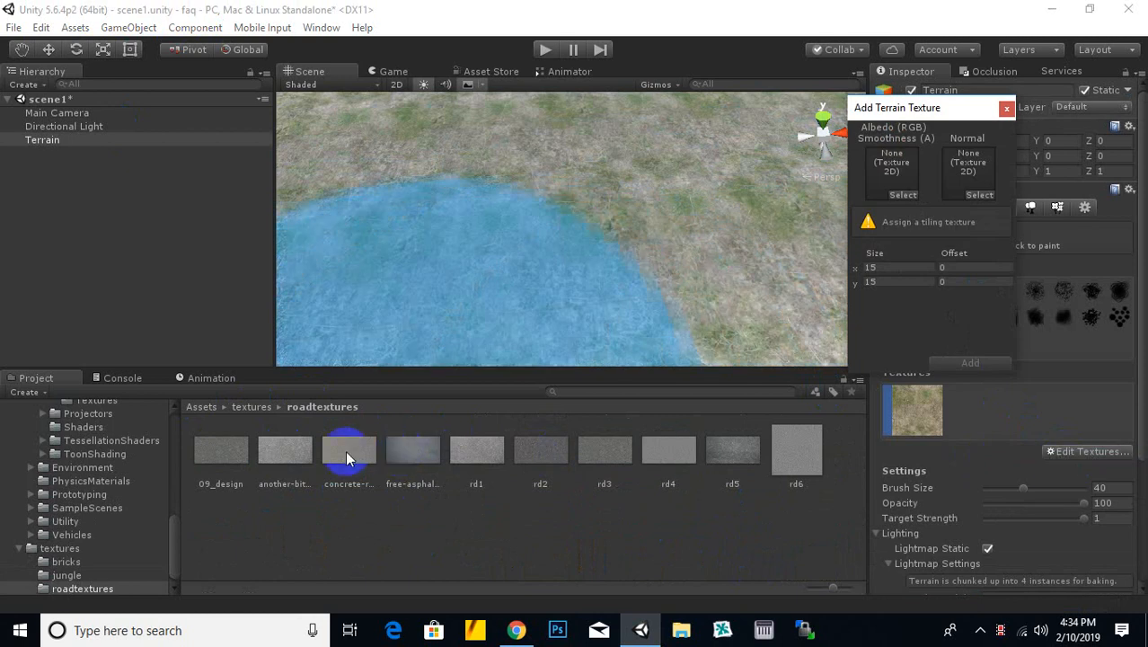
pyautogui.moveTo(220, 452); pyautogui.dragTo(892, 166)
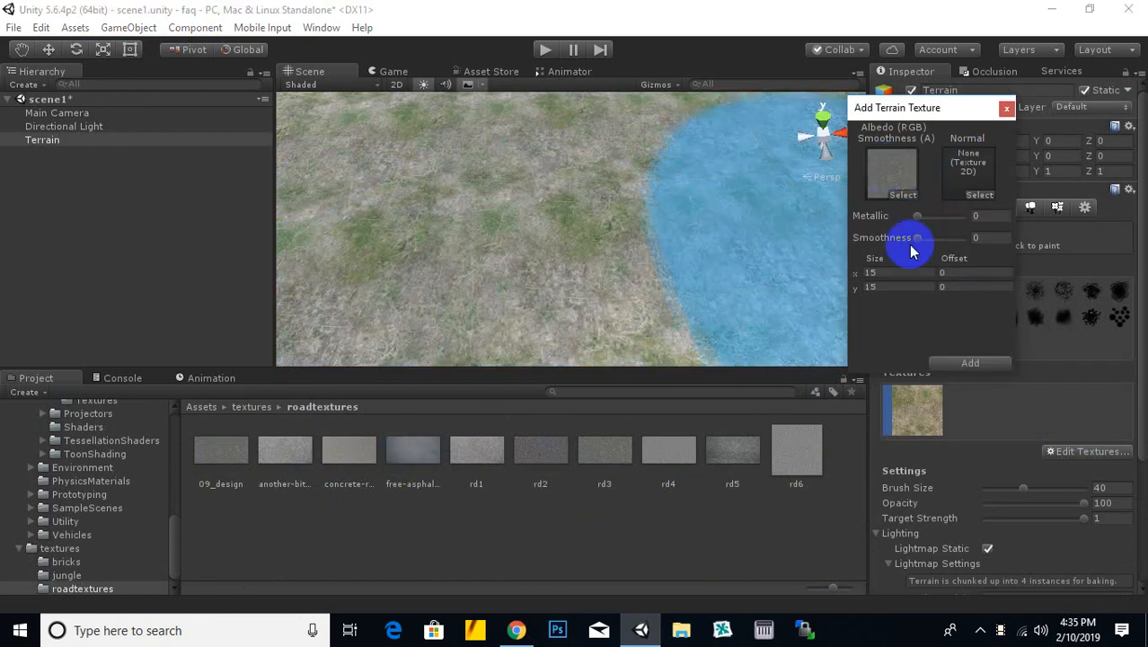
pyautogui.click(973, 363)
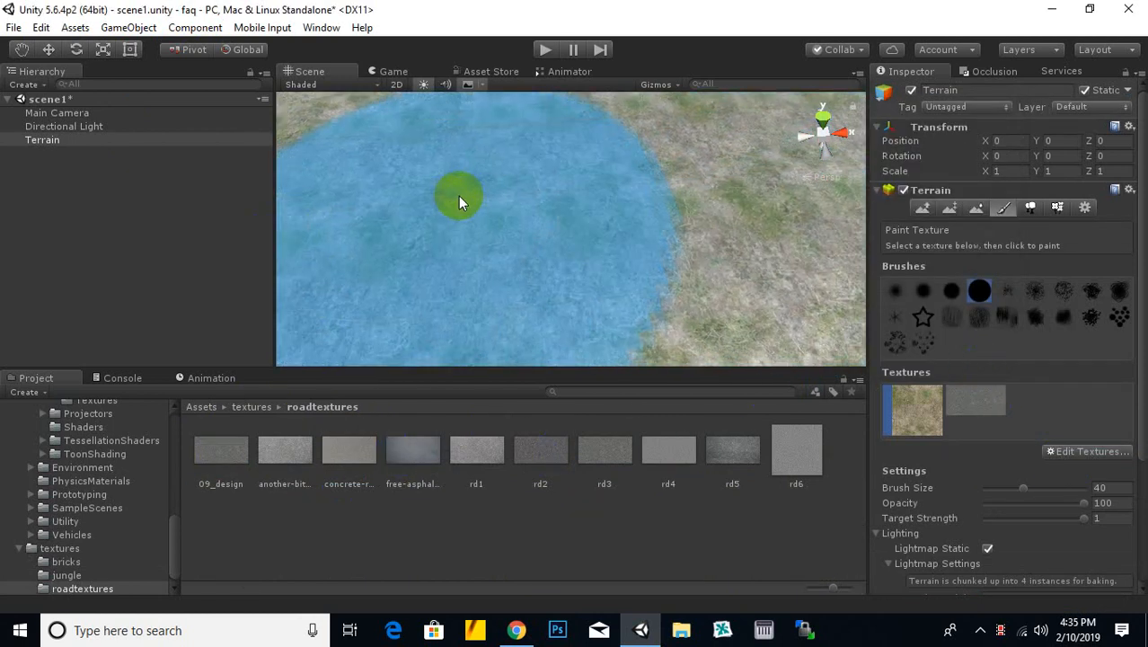
# Step: Paint a short, straight road strip with the asphalt texture at the terrain's edge, using brush size 40 and target strength 1
pyautogui.scroll(-5, 988, 396)
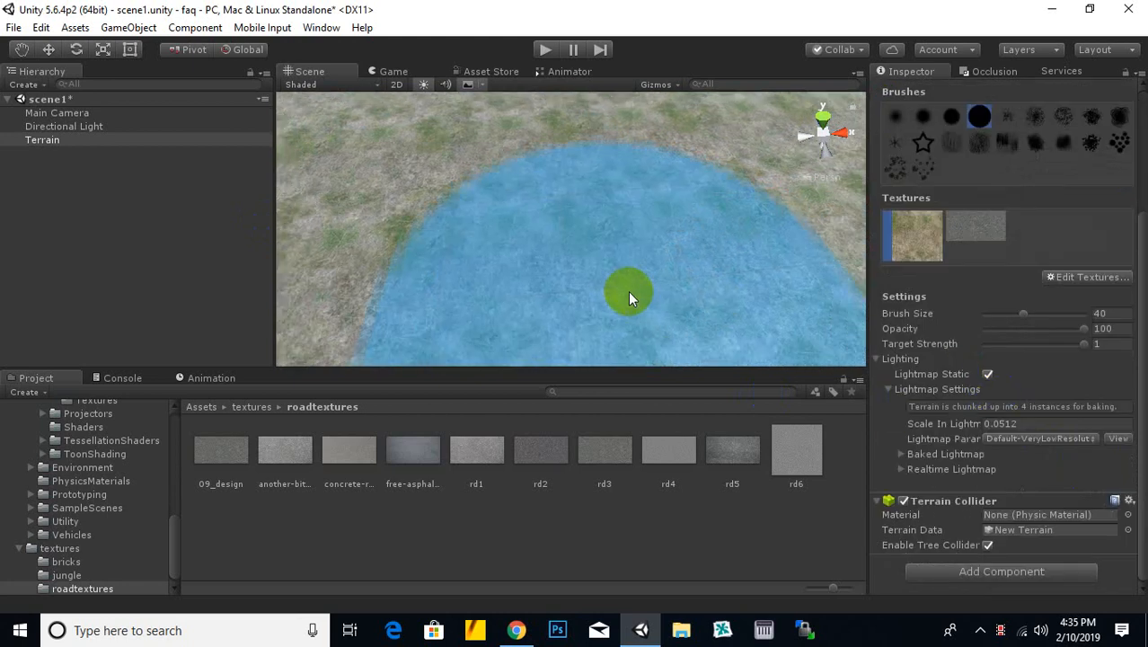
pyautogui.scroll(-10, 629, 285)
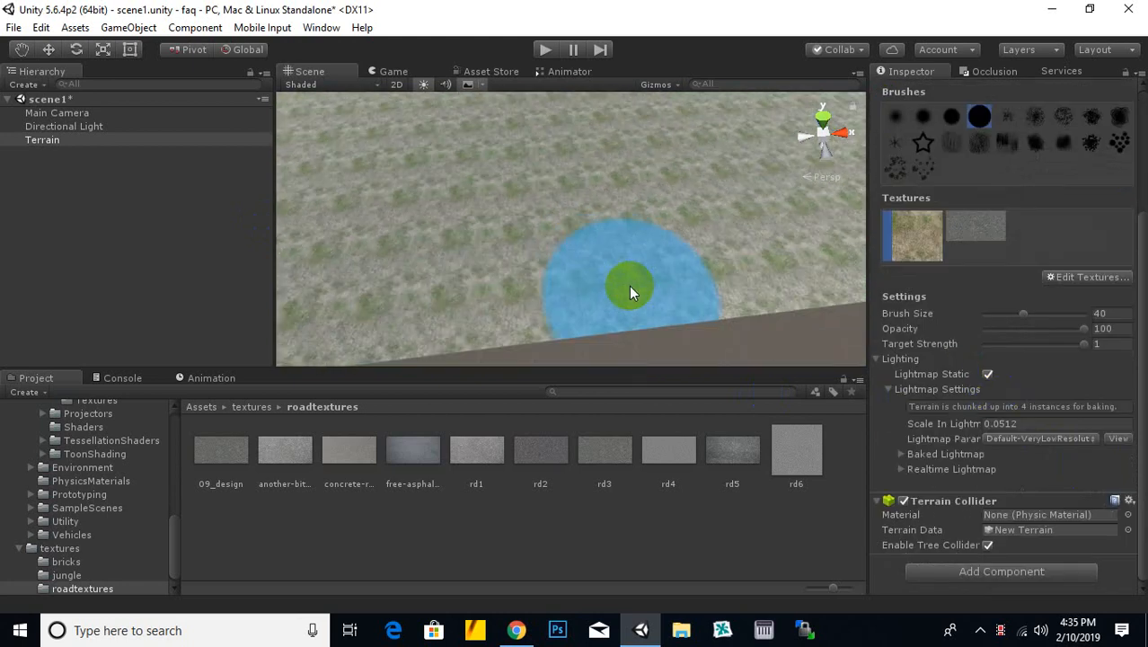
pyautogui.scroll(-3, 627, 291)
pyautogui.moveTo(562, 286); pyautogui.dragTo(603, 351, button='middle')
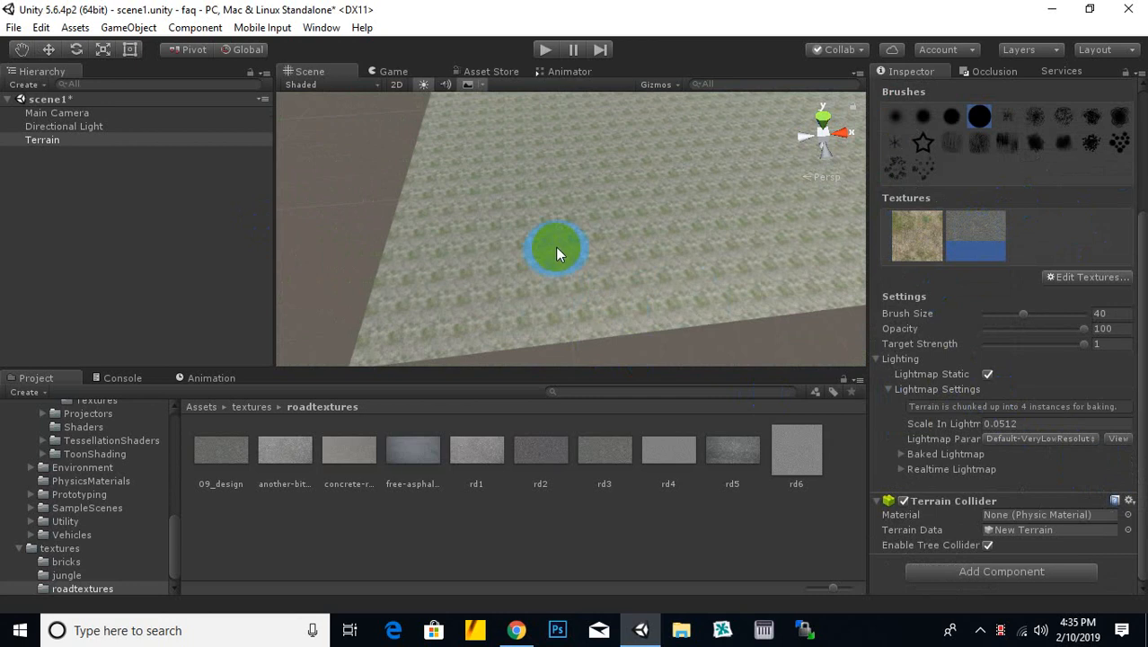
pyautogui.moveTo(555, 246)
pyautogui.mouseDown()
pyautogui.moveTo(559, 364)
pyautogui.moveTo(556, 260)
pyautogui.moveTo(563, 304)
pyautogui.mouseUp()
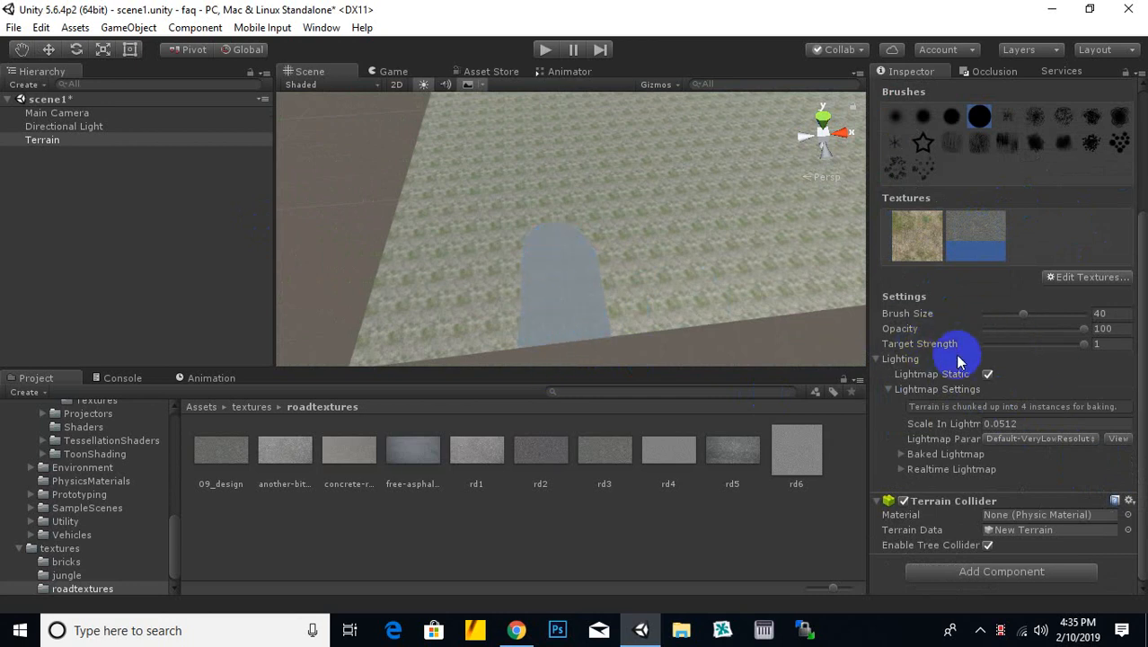
pyautogui.moveTo(1061, 346); pyautogui.dragTo(1127, 352)
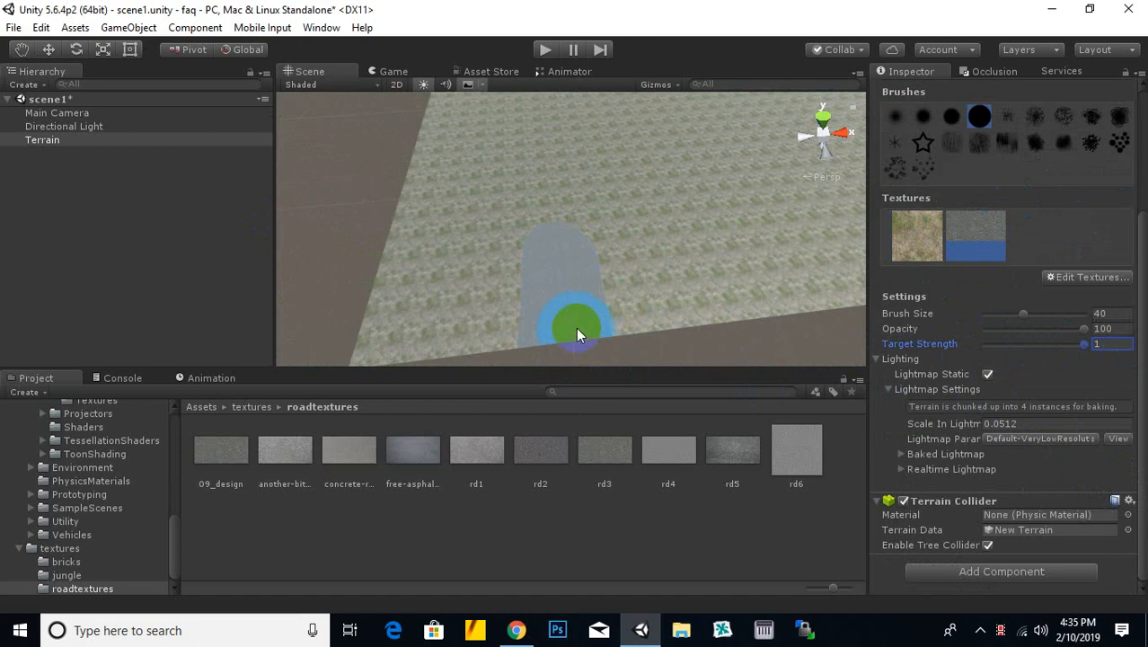
# Step: Examine the painted road strip up close and widen the Scene view
pyautogui.scroll(3, 576, 322)
pyautogui.scroll(2, 579, 327)
pyautogui.moveTo(765, 268); pyautogui.dragTo(832, 124, button='middle')
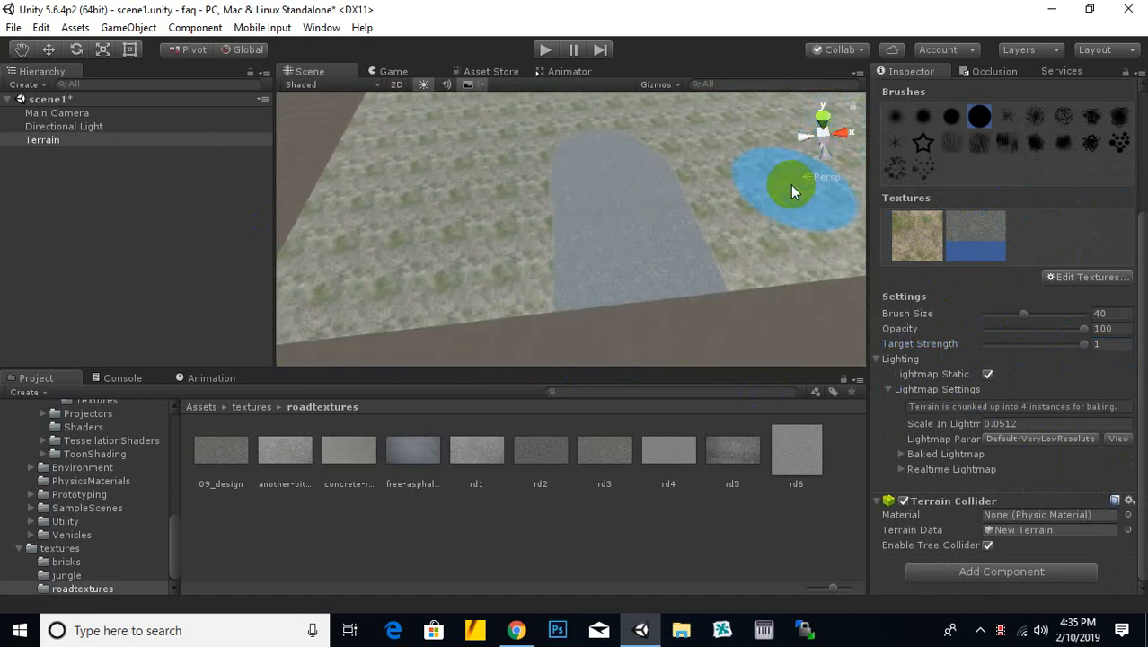
pyautogui.scroll(2, 730, 297)
pyautogui.scroll(4, 730, 299)
pyautogui.moveTo(869, 243)
pyautogui.mouseDown()
pyautogui.moveTo(956, 165)
pyautogui.moveTo(925, 178)
pyautogui.mouseUp()
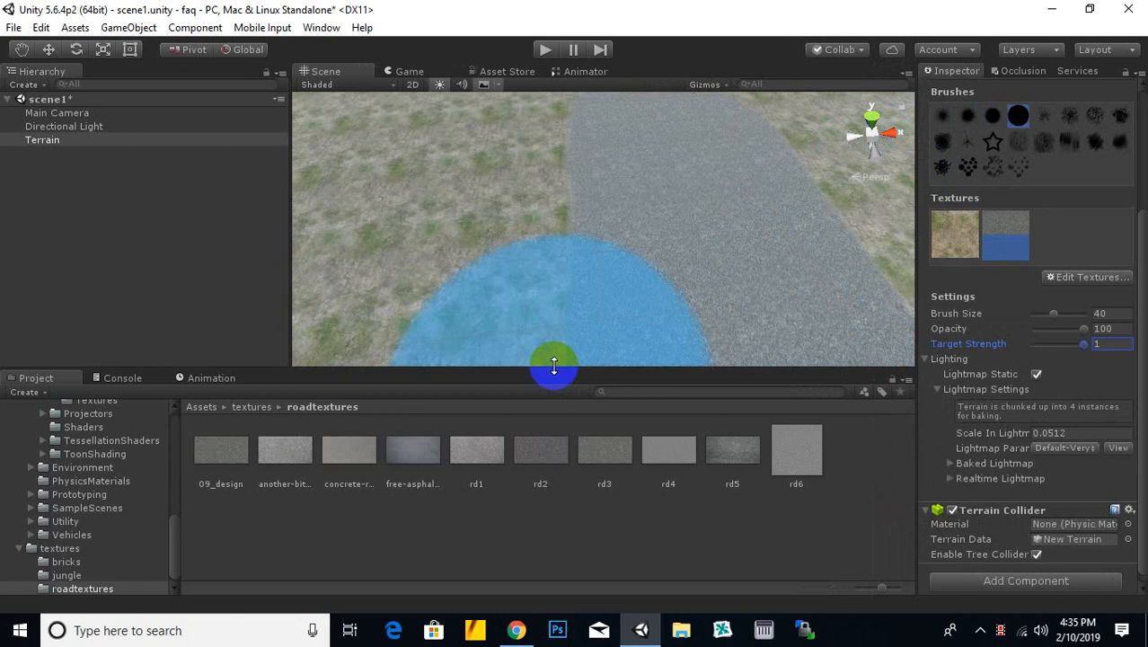
# Step: Open the Prefabs folder under Standard Assets/Vehicles/Car
pyautogui.click(203, 406)
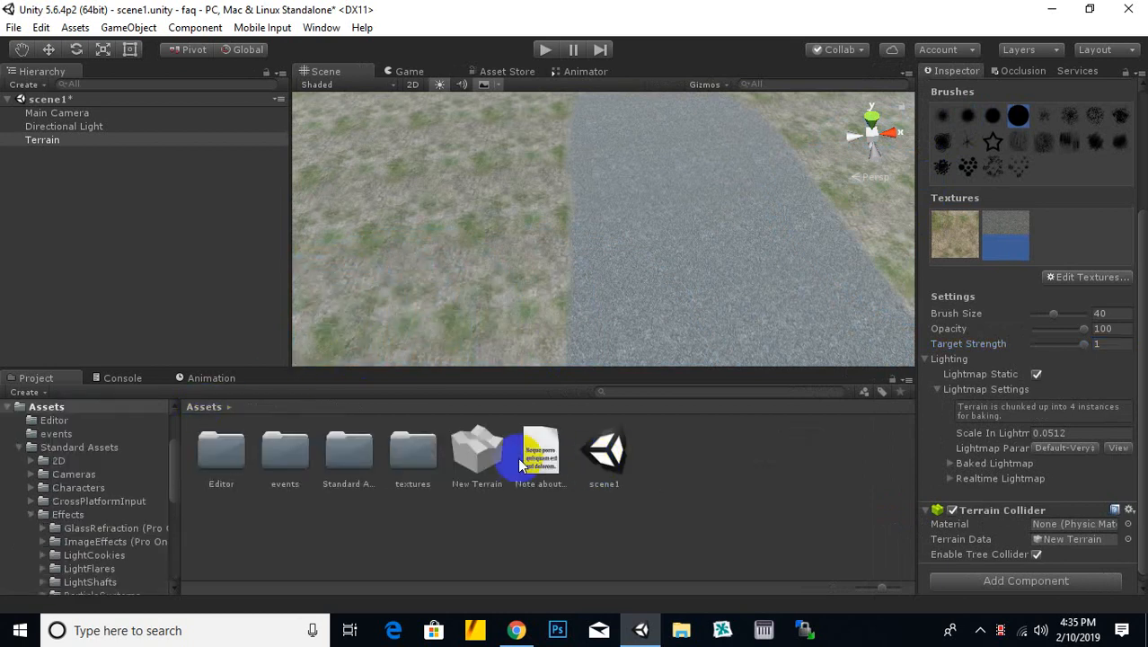
pyautogui.doubleClick(364, 456)
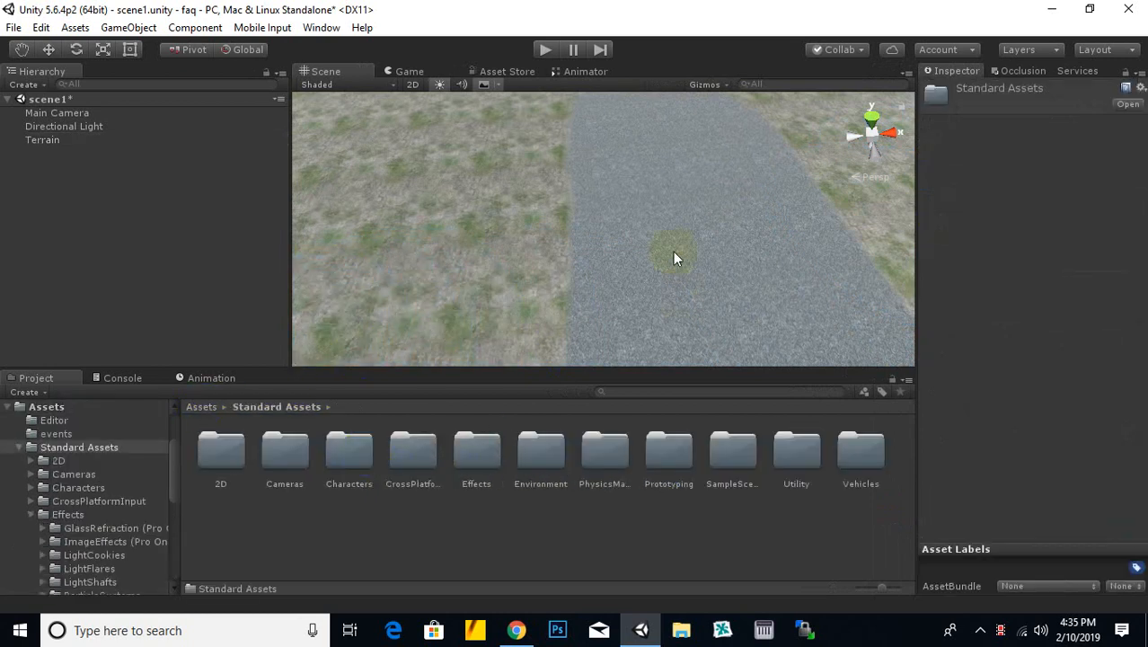
pyautogui.scroll(-5, 673, 261)
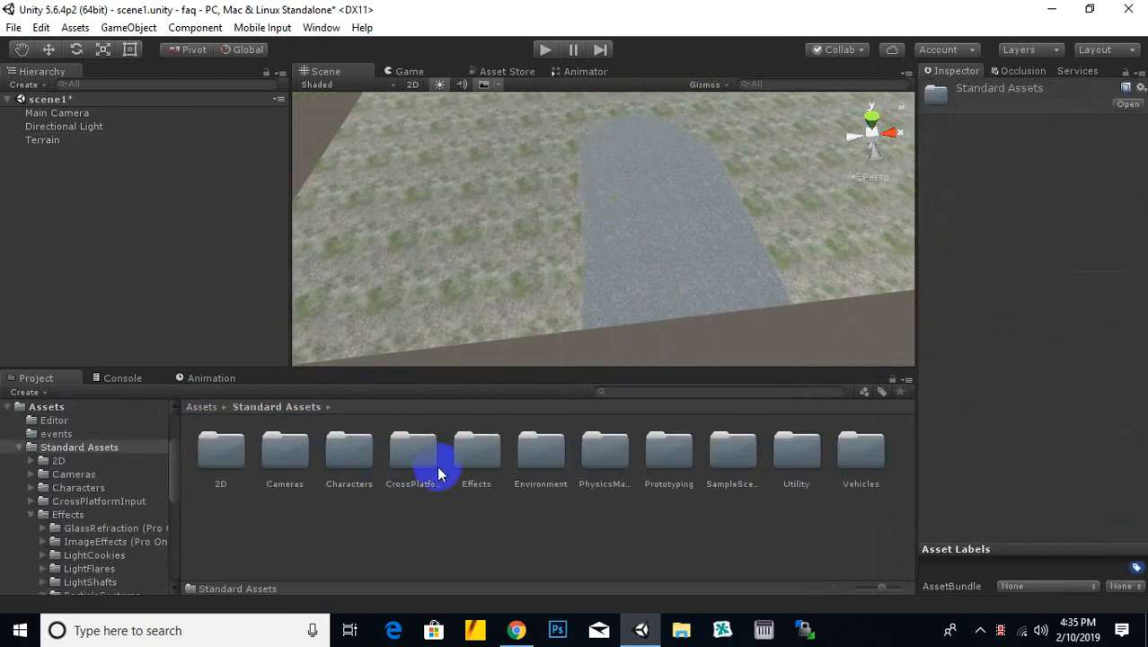
pyautogui.doubleClick(858, 467)
pyautogui.doubleClick(285, 454)
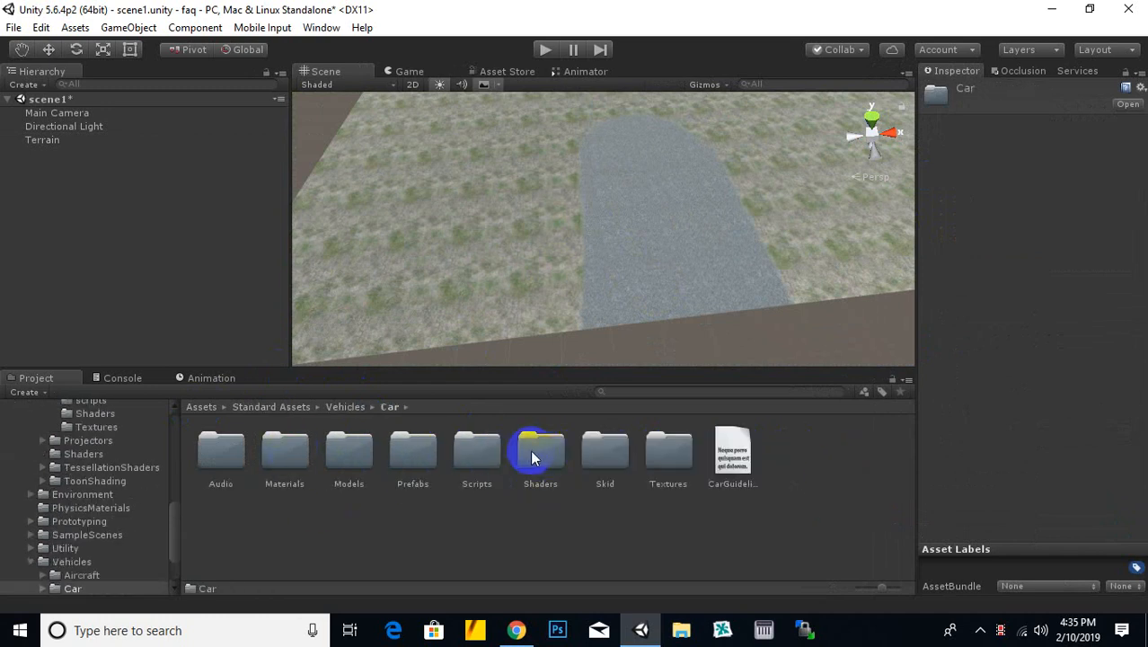
pyautogui.doubleClick(415, 455)
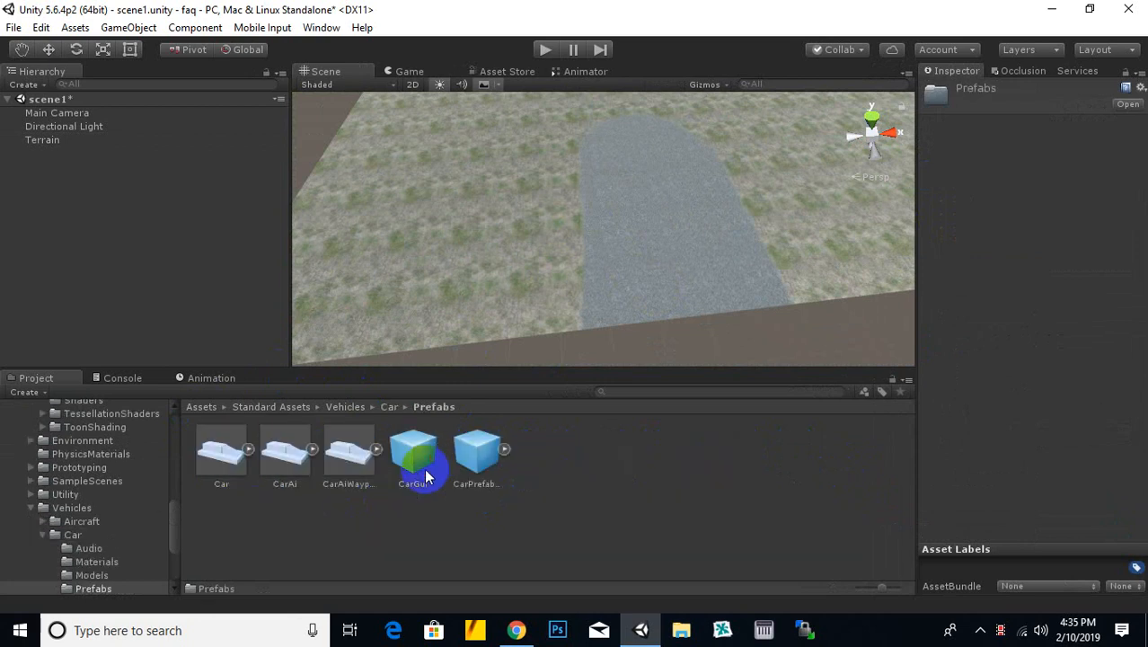
# Step: Place the Car prefab on the painted road strip and frame it in the Scene view
pyautogui.click(249, 453)
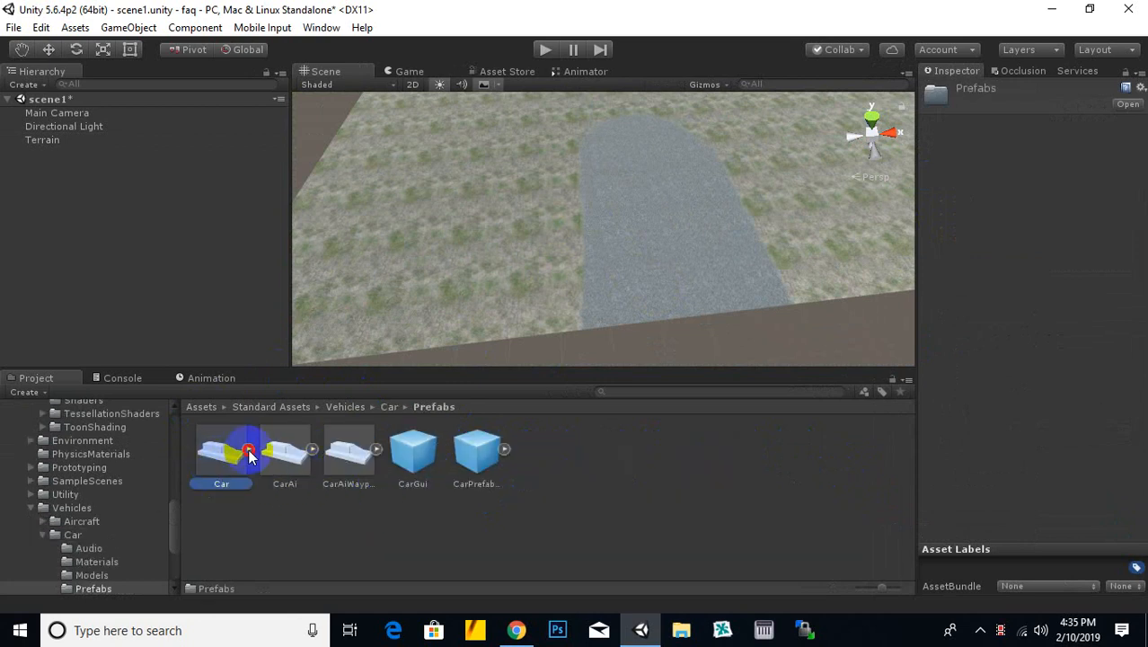
pyautogui.moveTo(575, 334); pyautogui.dragTo(573, 333)
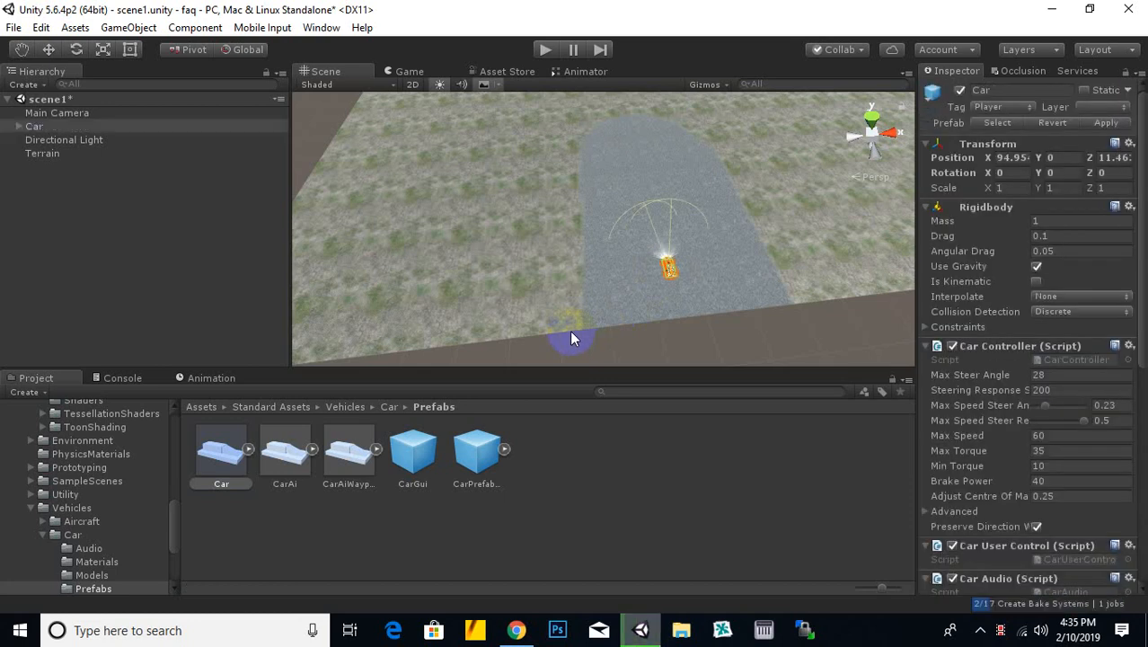
pyautogui.press('f')
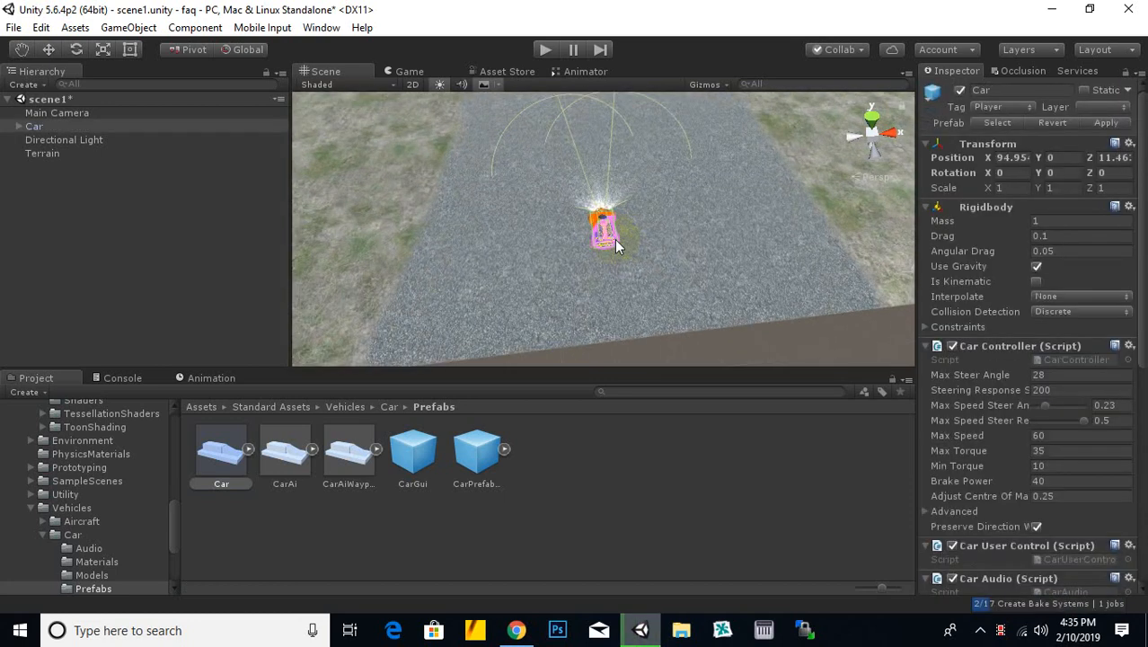
# Step: Examine the car on the road from close up and from afar to compare its size with the road's width
pyautogui.scroll(10, 606, 268)
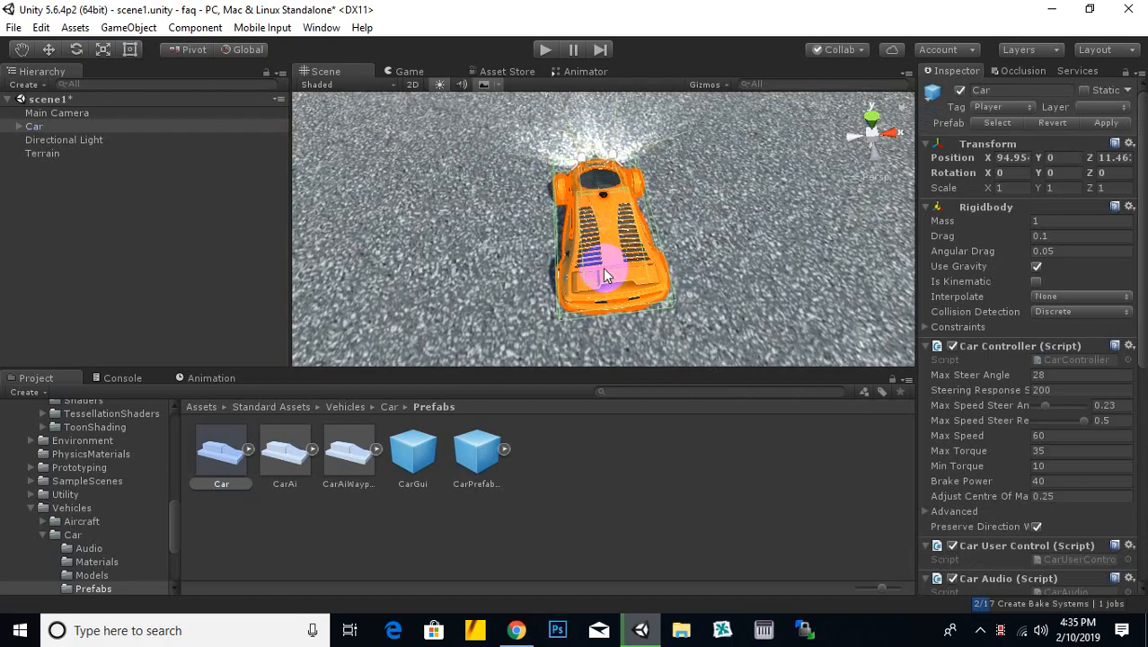
pyautogui.moveTo(605, 268); pyautogui.dragTo(620, 272, button='middle')
pyautogui.keyDown('alt'); pyautogui.moveTo(530, 289); pyautogui.dragTo(413, 200); pyautogui.keyUp('alt')
pyautogui.scroll(-3, 503, 237)
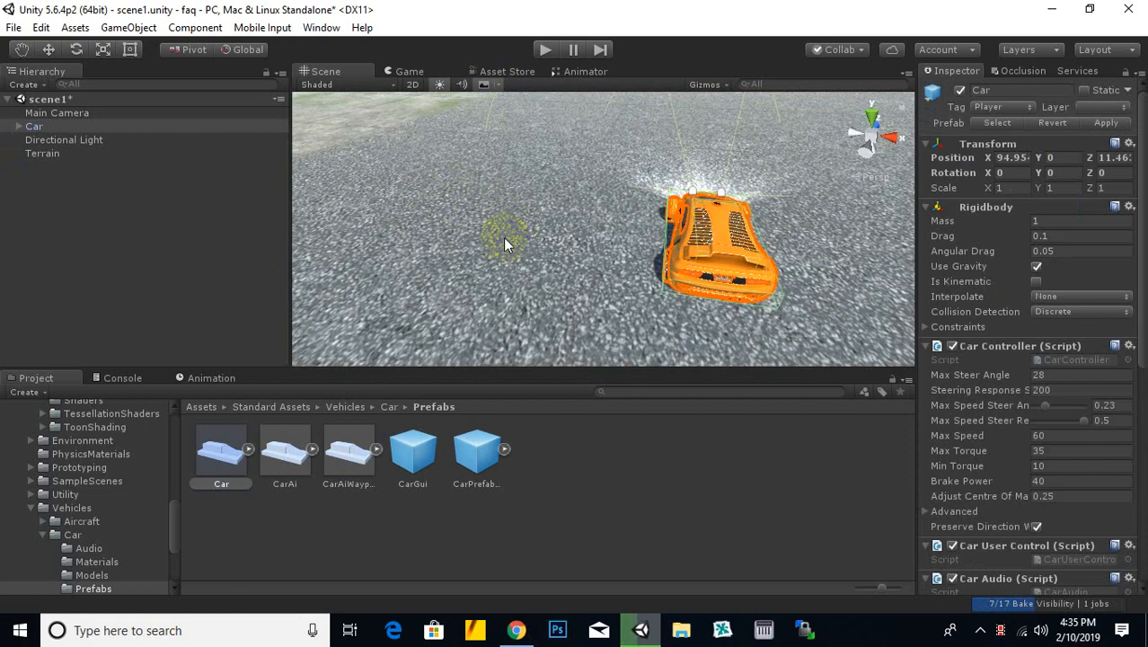
pyautogui.moveTo(647, 290); pyautogui.dragTo(506, 323, button='middle')
pyautogui.scroll(-5, 491, 257)
pyautogui.scroll(-4, 492, 258)
pyautogui.keyDown('alt'); pyautogui.moveTo(701, 238); pyautogui.dragTo(685, 314); pyautogui.keyUp('alt')
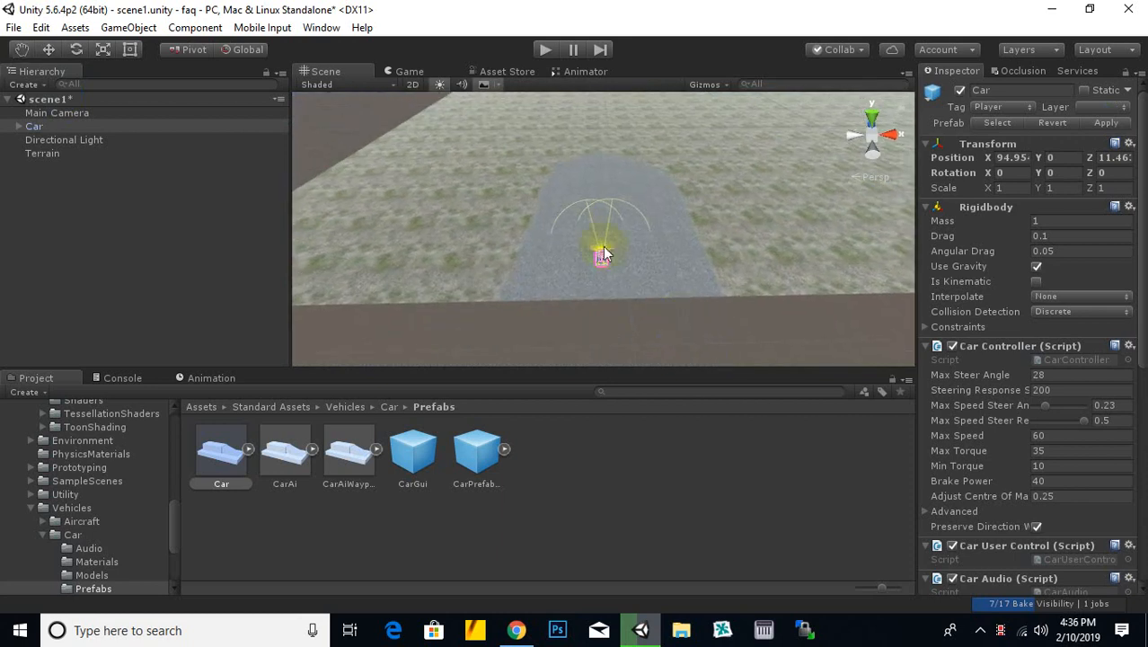
# Step: Paint the grass texture over the road around the car and undo the recent changes back past the car's placement
pyautogui.click(786, 227)
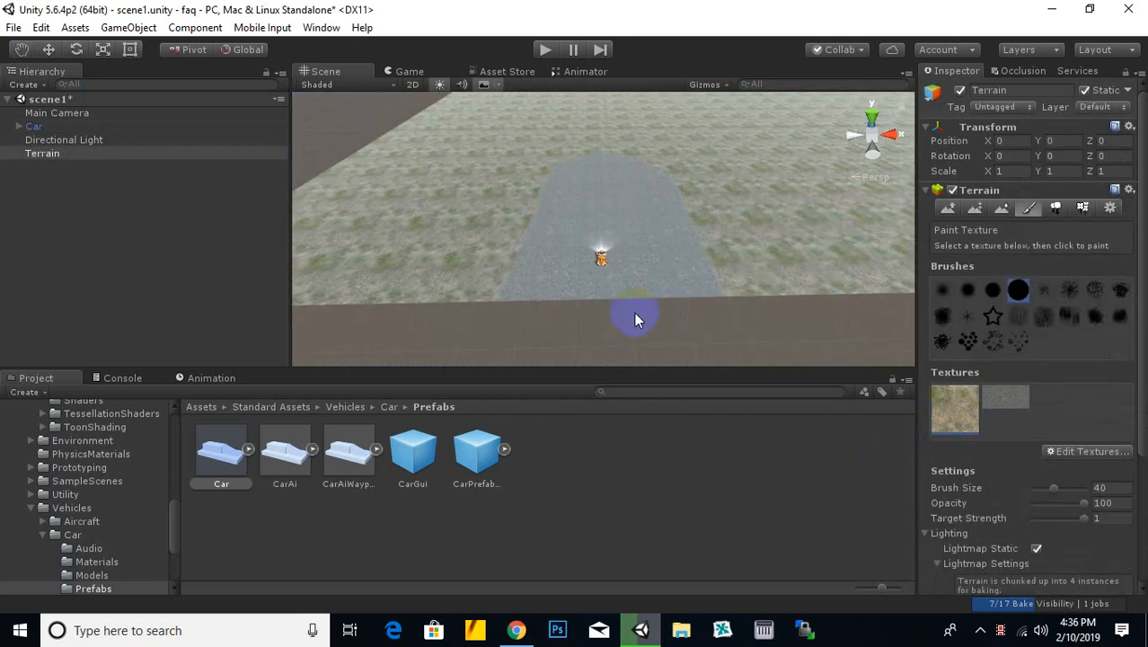
pyautogui.click(633, 230)
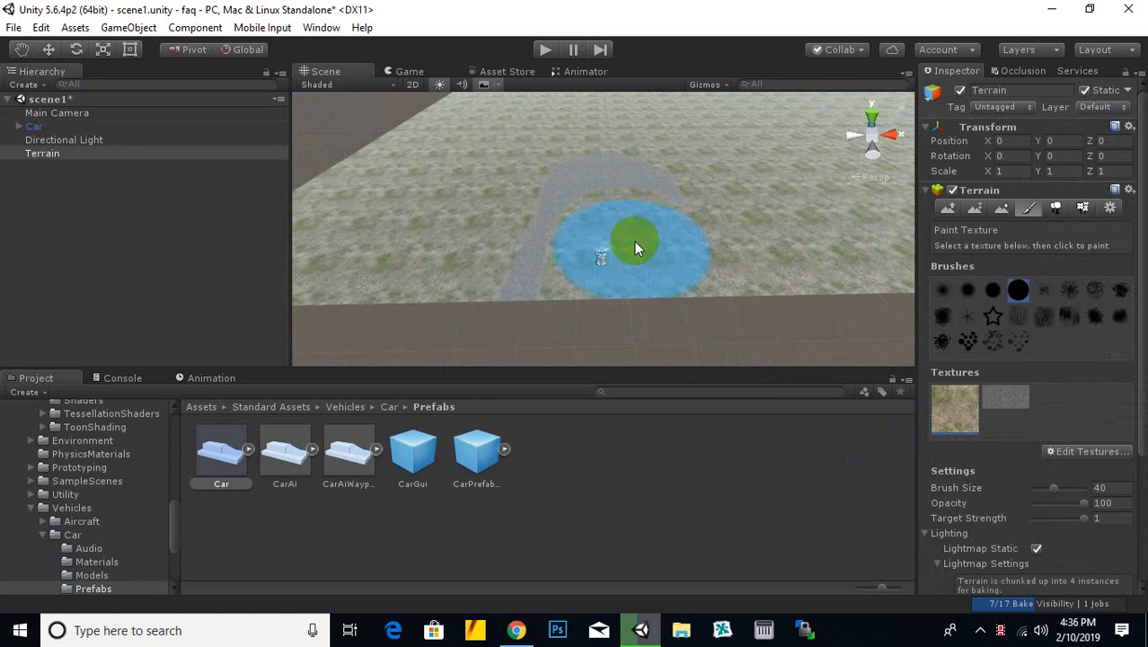
pyautogui.hotkey('ctrl', 'z')
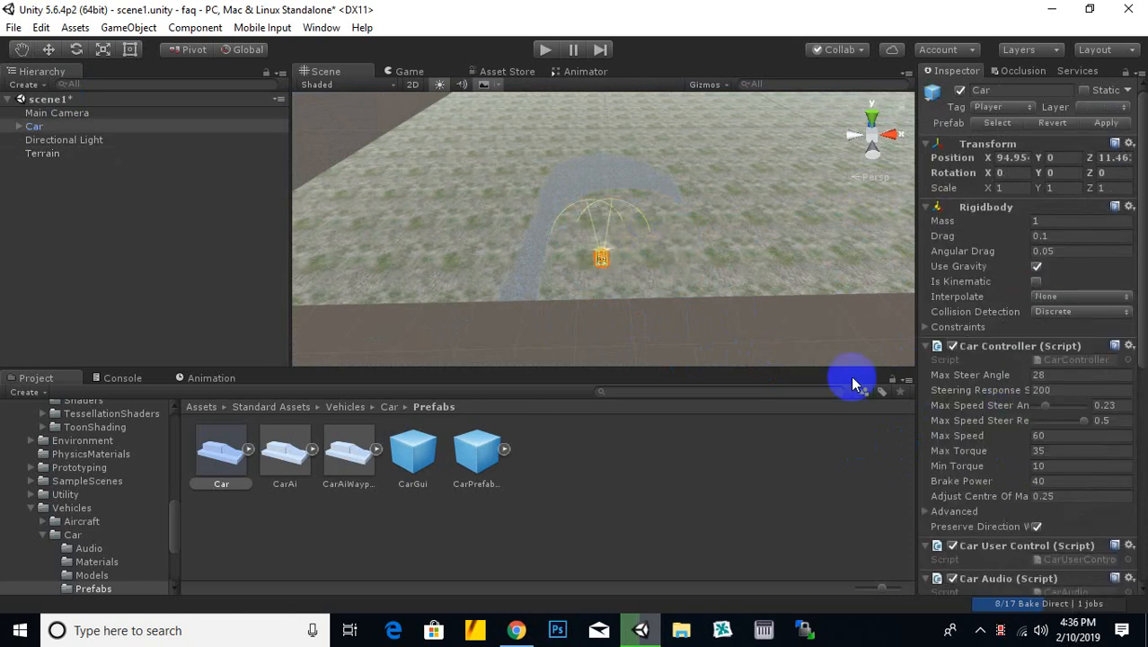
pyautogui.hotkey('ctrl', 'z')
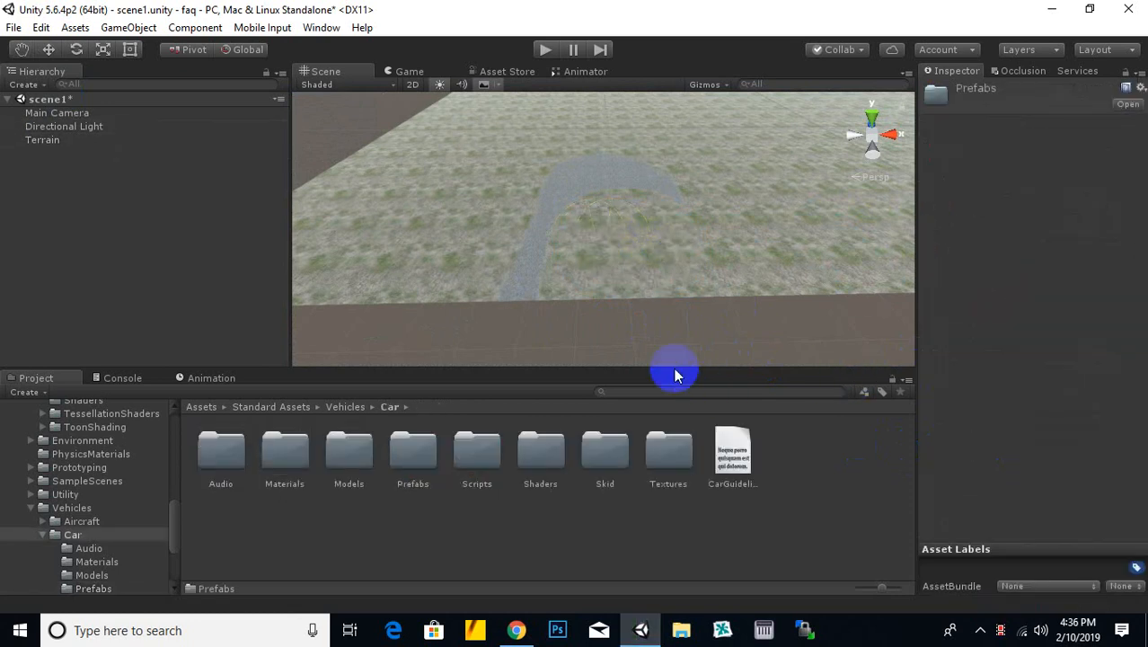
# Step: Cover the remaining road with the ground texture and place the Car prefab near the terrain's front edge
pyautogui.click(440, 275)
pyautogui.moveTo(526, 299)
pyautogui.mouseDown()
pyautogui.moveTo(677, 254)
pyautogui.moveTo(685, 205)
pyautogui.mouseUp()
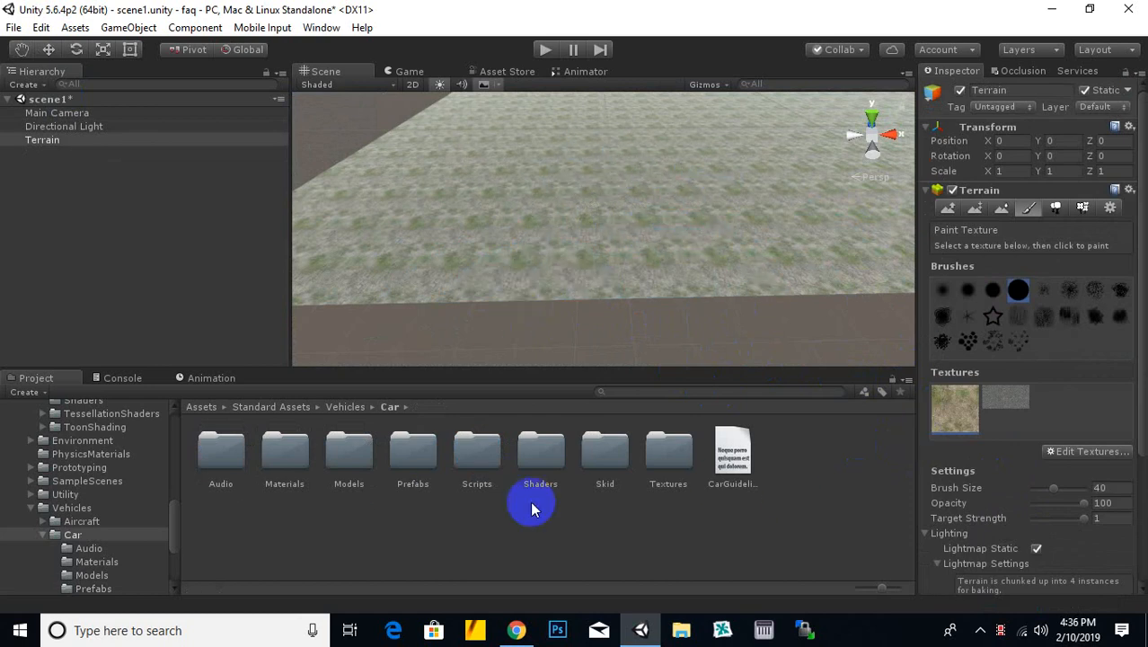
pyautogui.doubleClick(418, 449)
pyautogui.moveTo(221, 453); pyautogui.dragTo(611, 267)
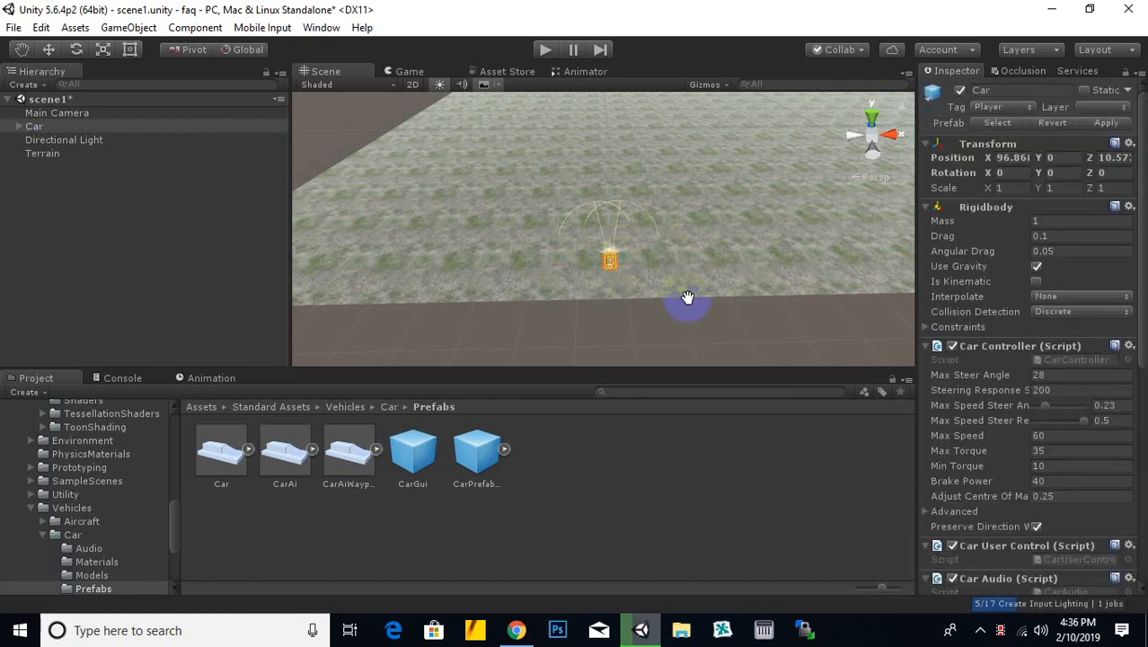
pyautogui.moveTo(685, 300); pyautogui.dragTo(606, 321, button='middle')
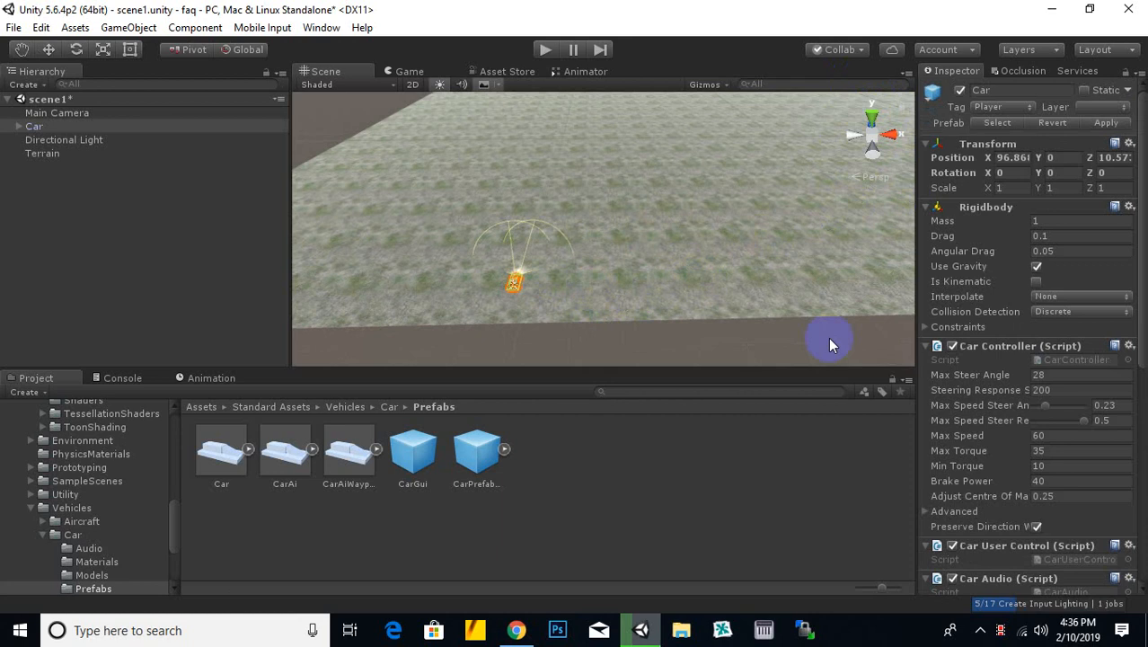
# Step: Paint a winding asphalt road on the terrain, starting under the car, curving around the far end and snaking back
pyautogui.click(762, 269)
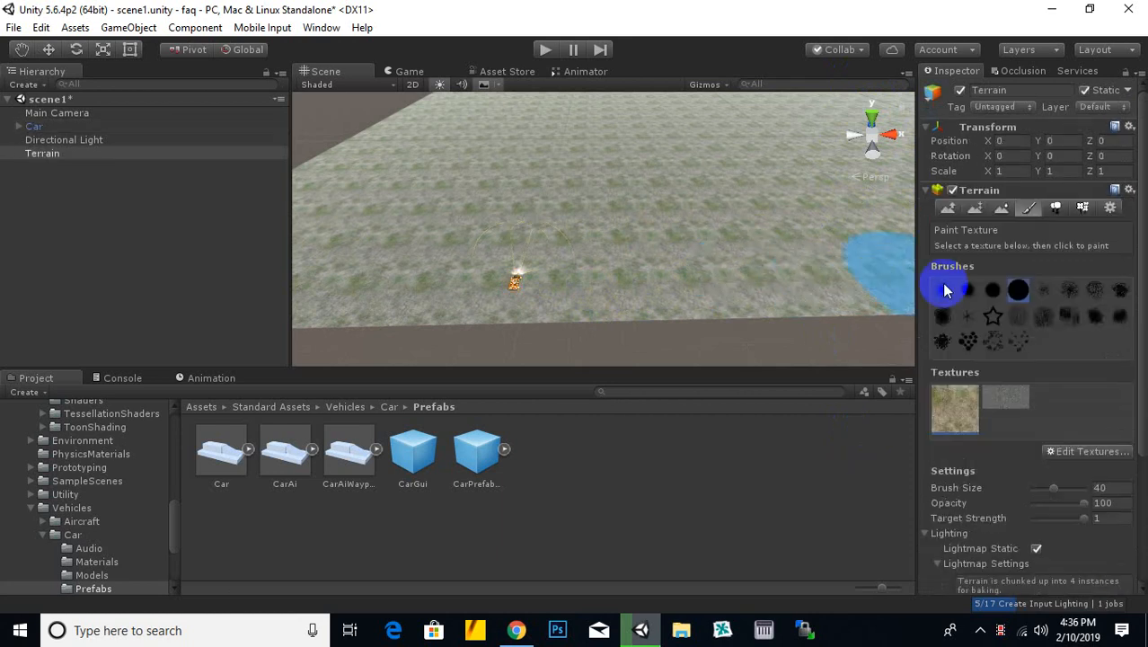
pyautogui.click(997, 388)
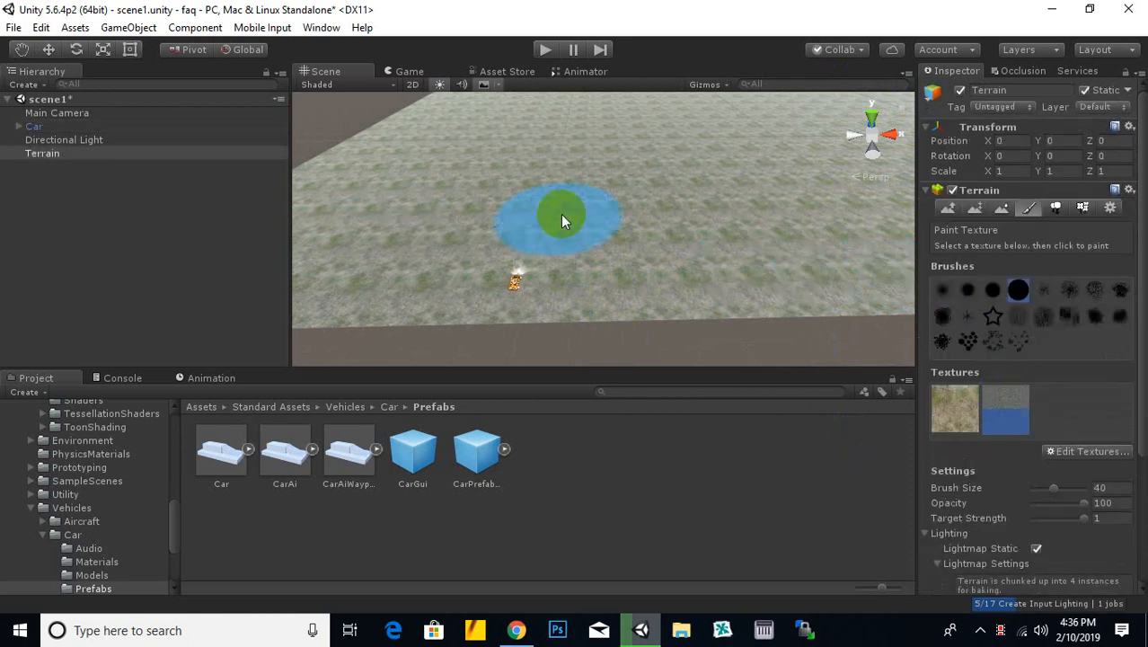
pyautogui.moveTo(526, 254); pyautogui.dragTo(513, 354)
pyautogui.moveTo(607, 156)
pyautogui.mouseDown(button='middle')
pyautogui.moveTo(607, 363)
pyautogui.moveTo(638, 247)
pyautogui.mouseUp(button='middle')
pyautogui.scroll(-4, 637, 247)
pyautogui.scroll(-5, 637, 248)
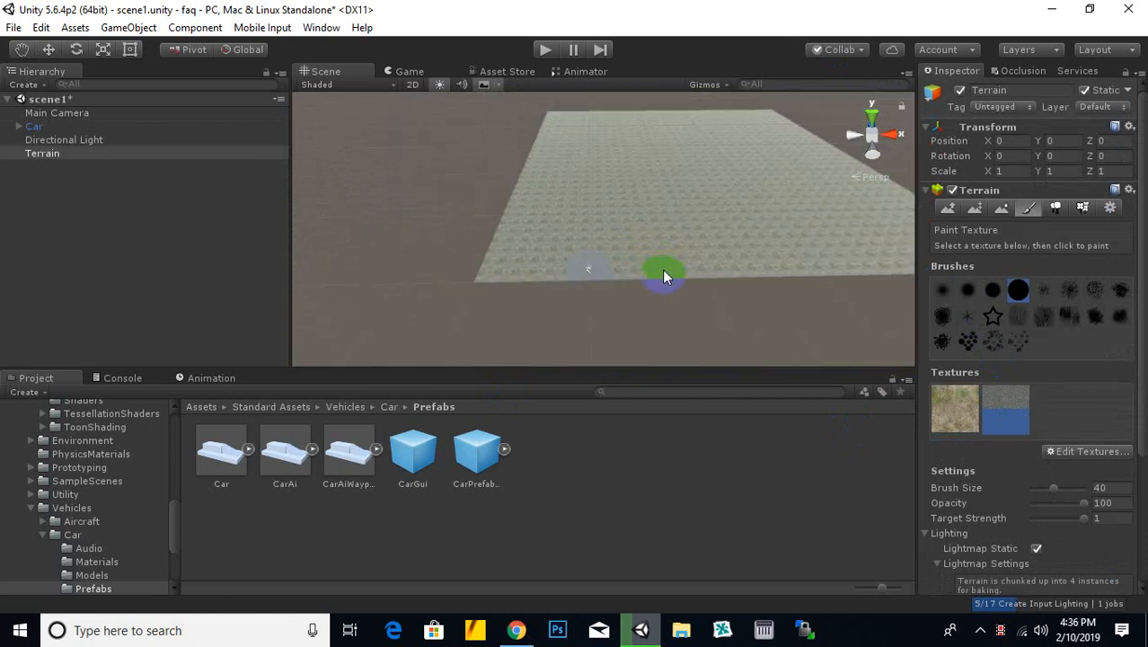
pyautogui.moveTo(676, 209); pyautogui.dragTo(668, 283, button='middle')
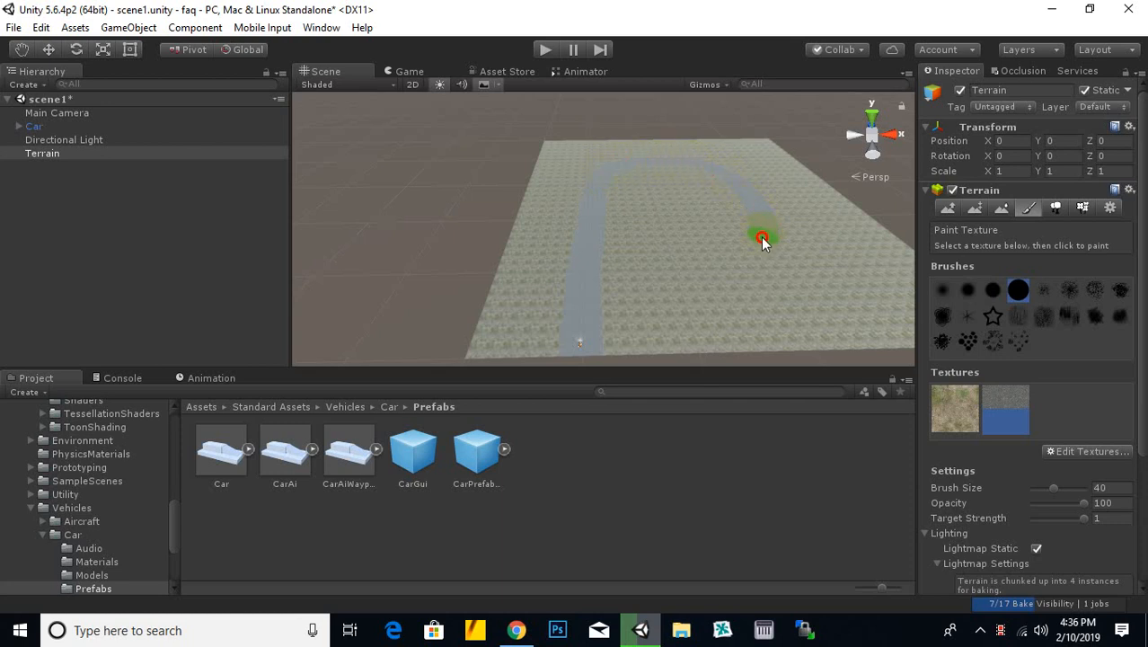
pyautogui.moveTo(751, 261)
pyautogui.mouseDown()
pyautogui.moveTo(745, 308)
pyautogui.moveTo(820, 306)
pyautogui.moveTo(847, 258)
pyautogui.mouseUp()
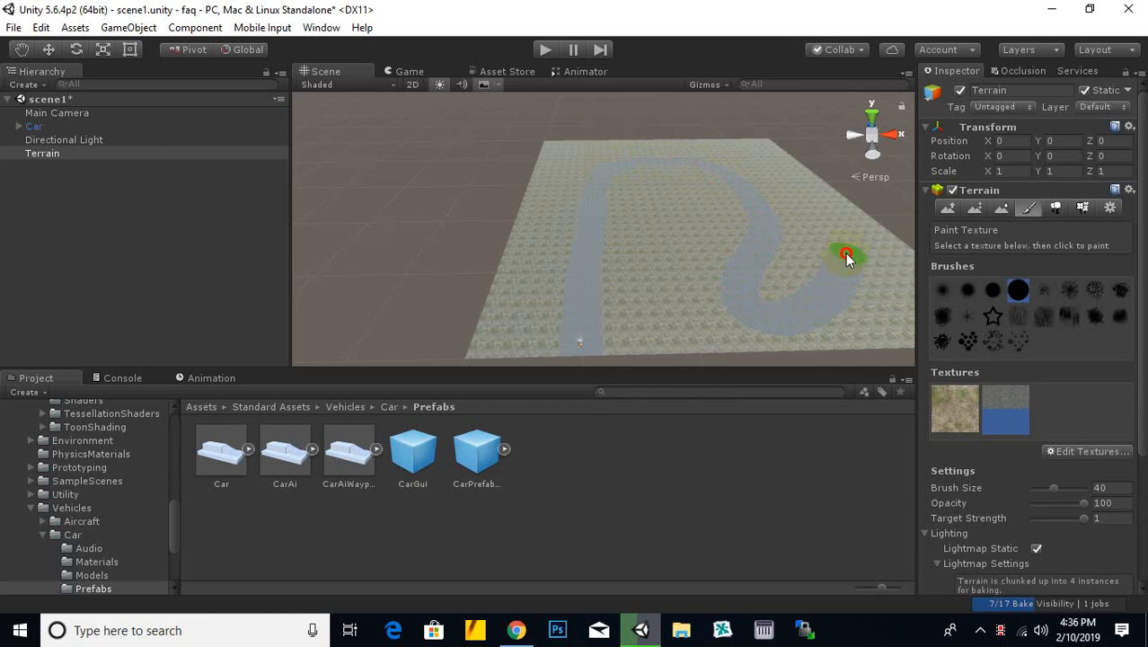
pyautogui.scroll(3, 738, 201)
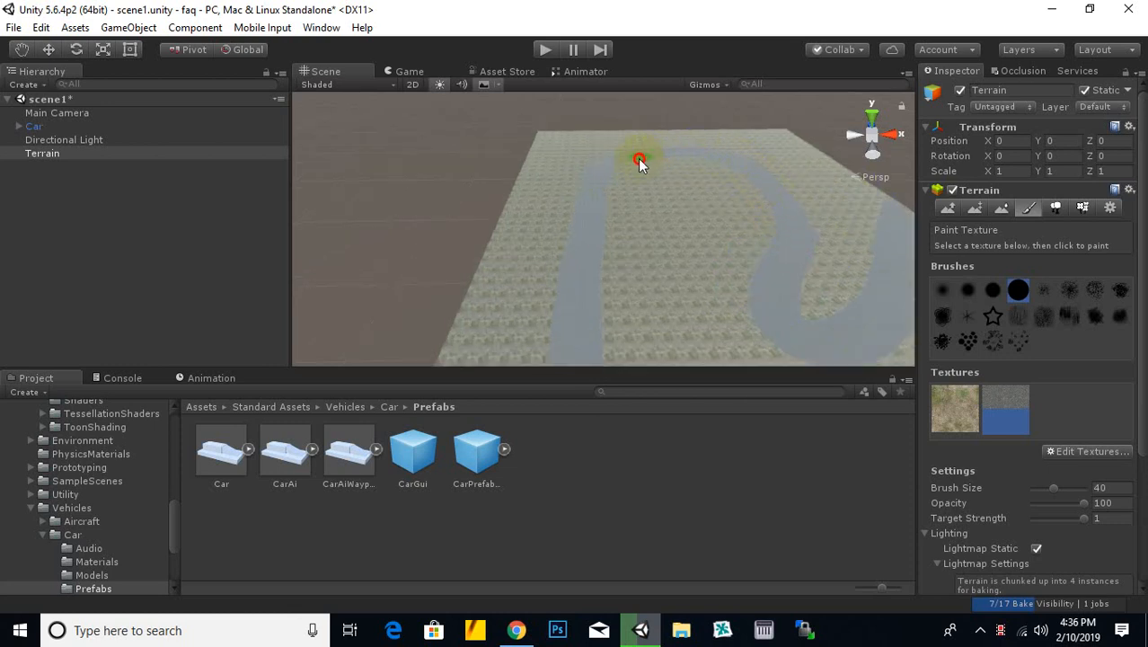
pyautogui.scroll(-5, 600, 262)
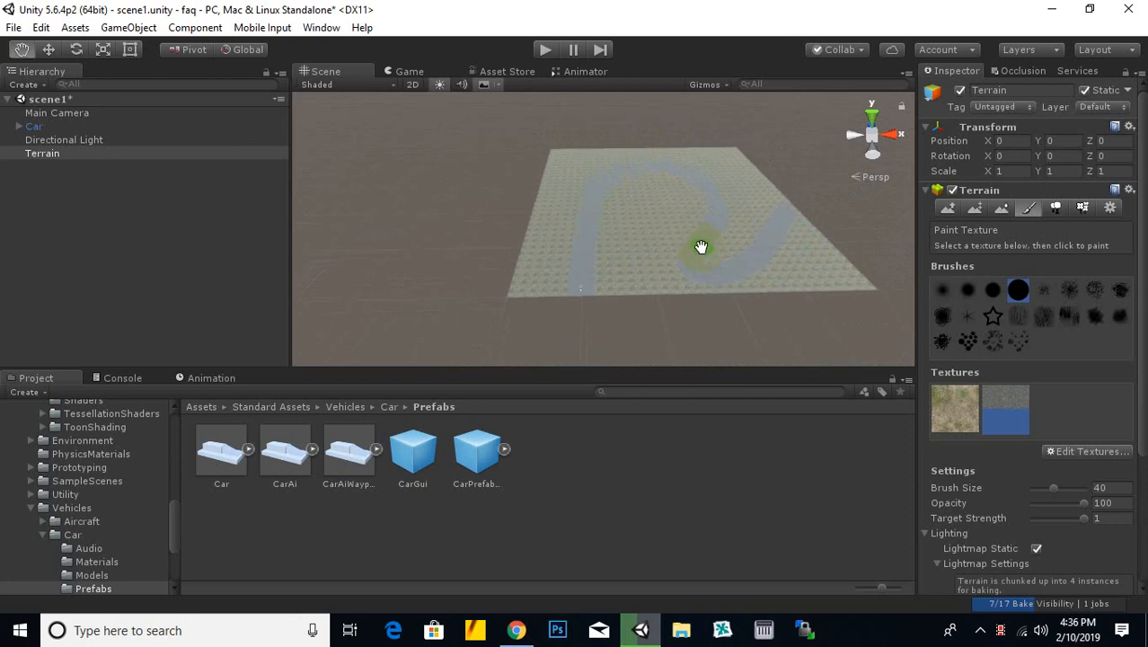
# Step: Set the Raise / Lower Terrain opacity to 23 and raise a mound beside the road near the car
pyautogui.click(949, 208)
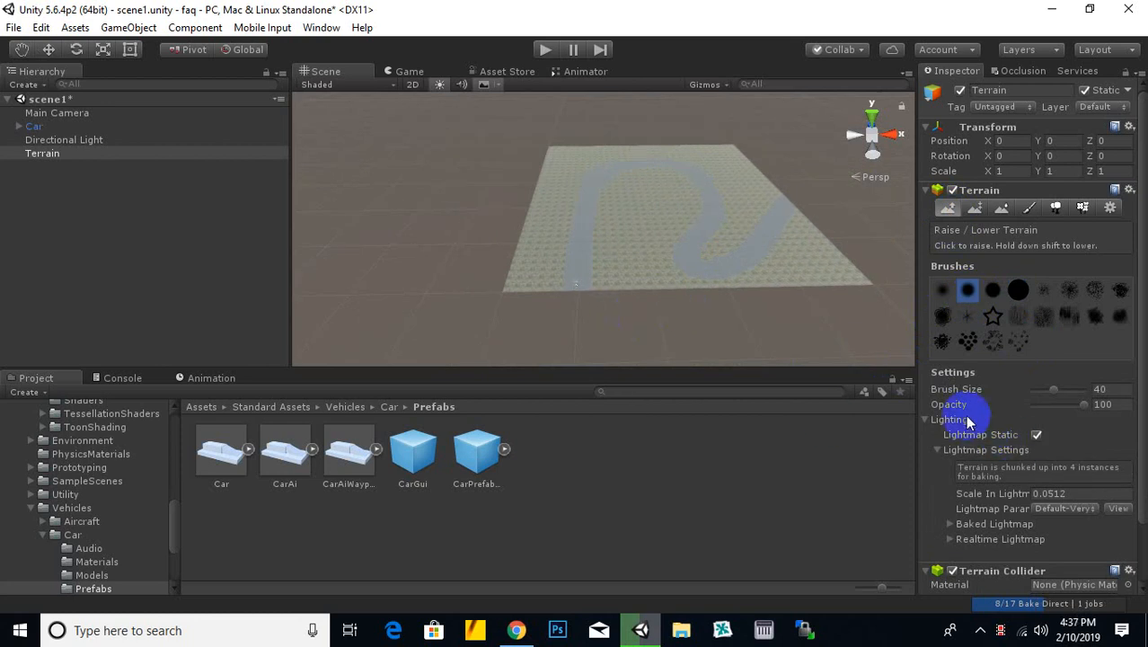
pyautogui.moveTo(1062, 409); pyautogui.dragTo(1053, 411)
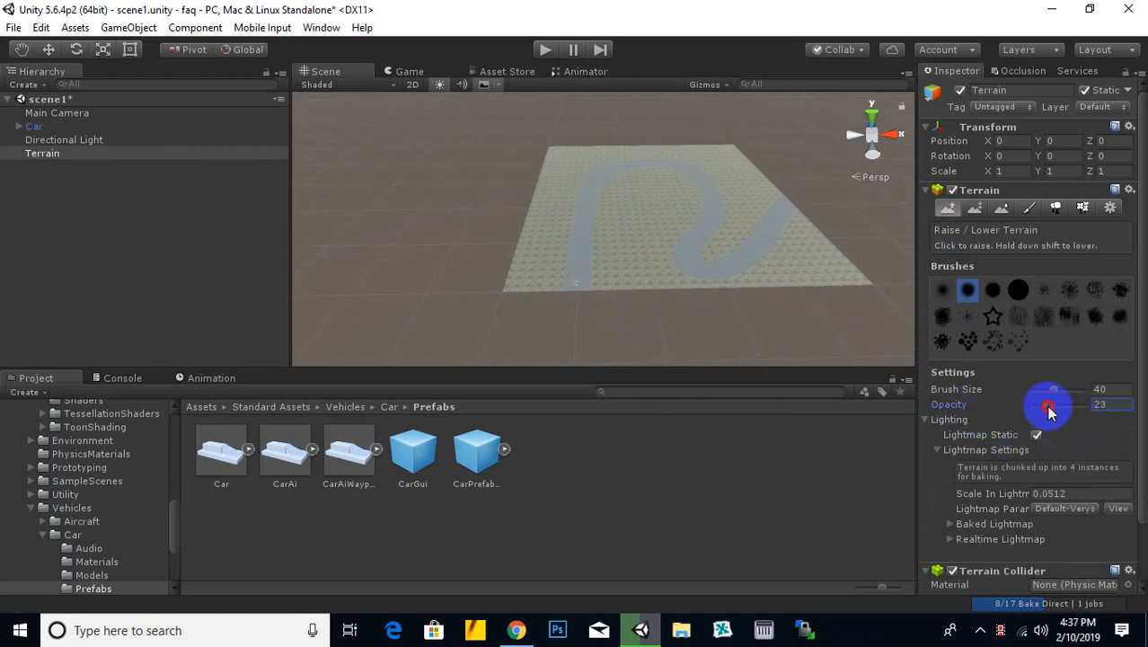
pyautogui.scroll(6, 604, 305)
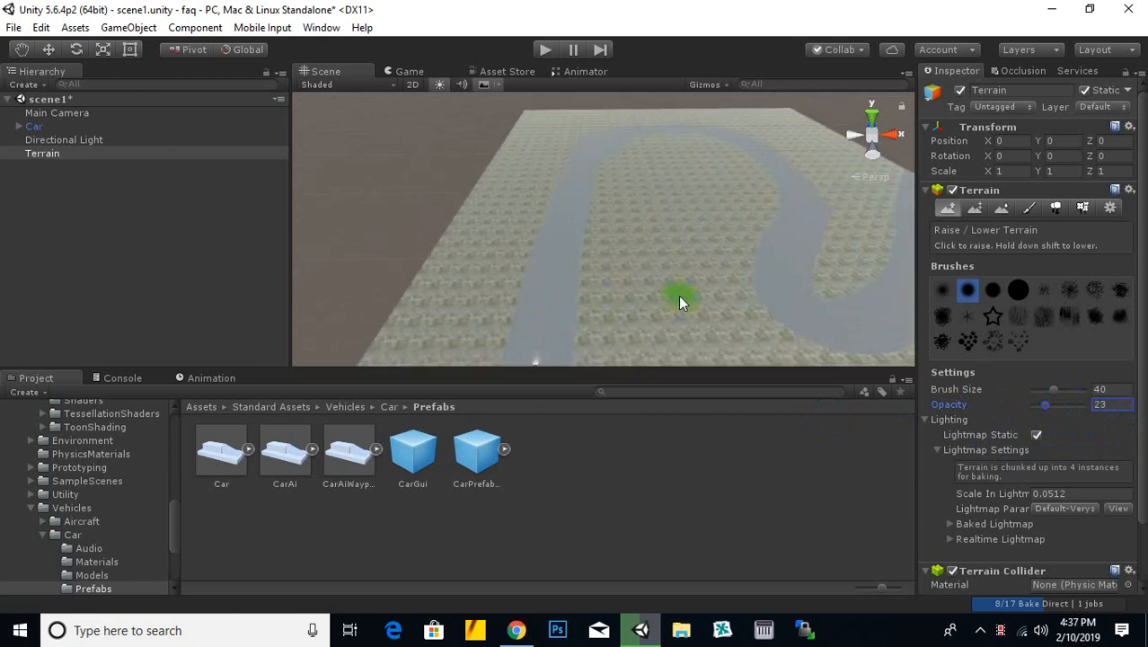
pyautogui.scroll(5, 678, 301)
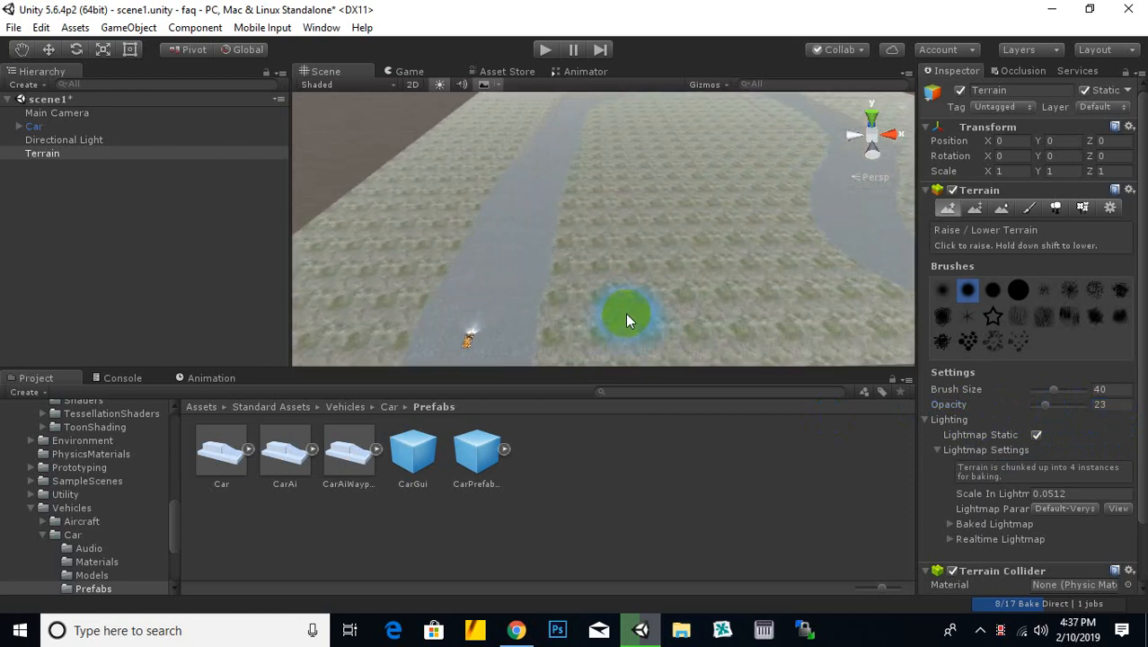
pyautogui.moveTo(625, 314); pyautogui.dragTo(626, 249, button='middle')
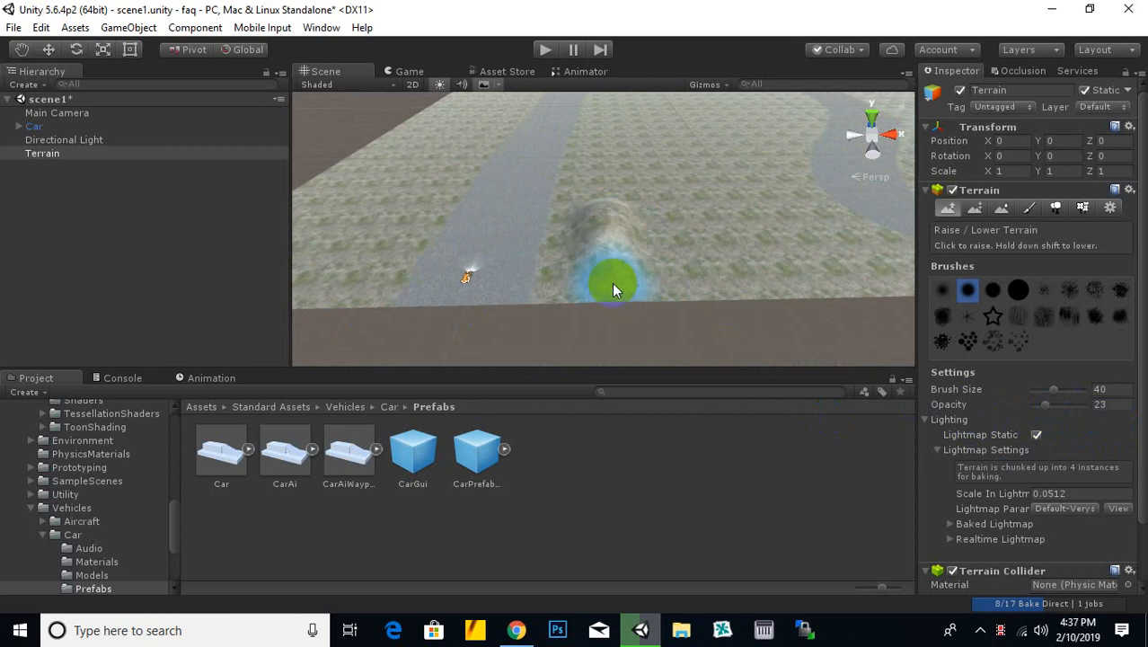
pyautogui.moveTo(629, 221); pyautogui.dragTo(631, 196)
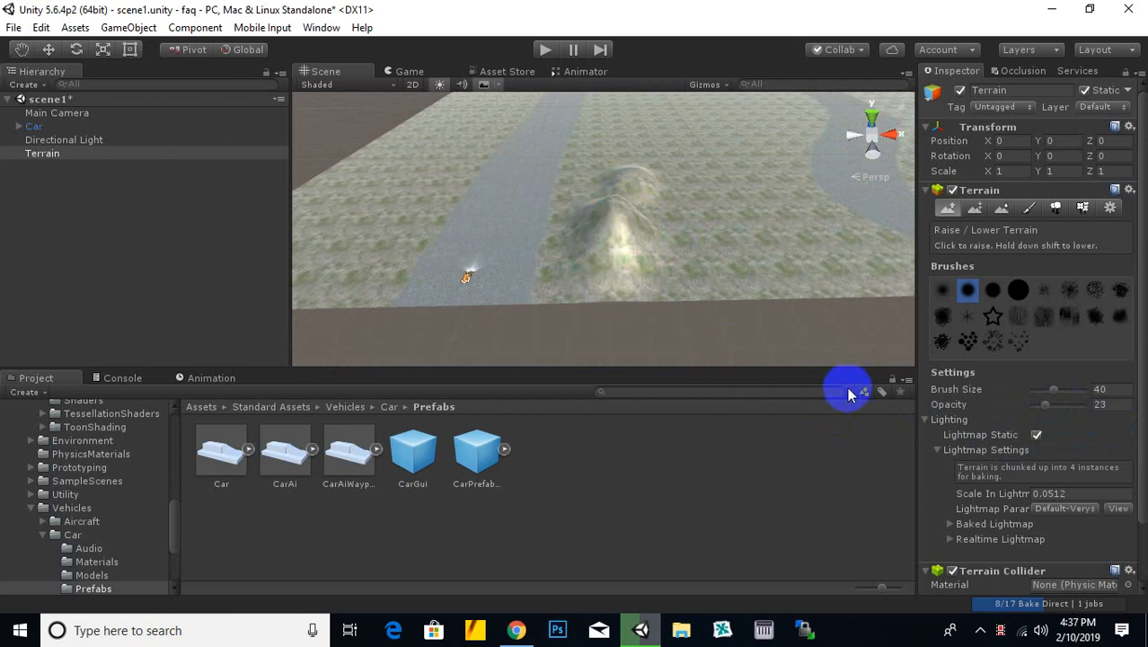
# Step: Raise rows of rocky hills along the inner and outer edges of the winding road
pyautogui.keyDown('alt'); pyautogui.moveTo(666, 276); pyautogui.dragTo(13, 169); pyautogui.keyUp('alt')
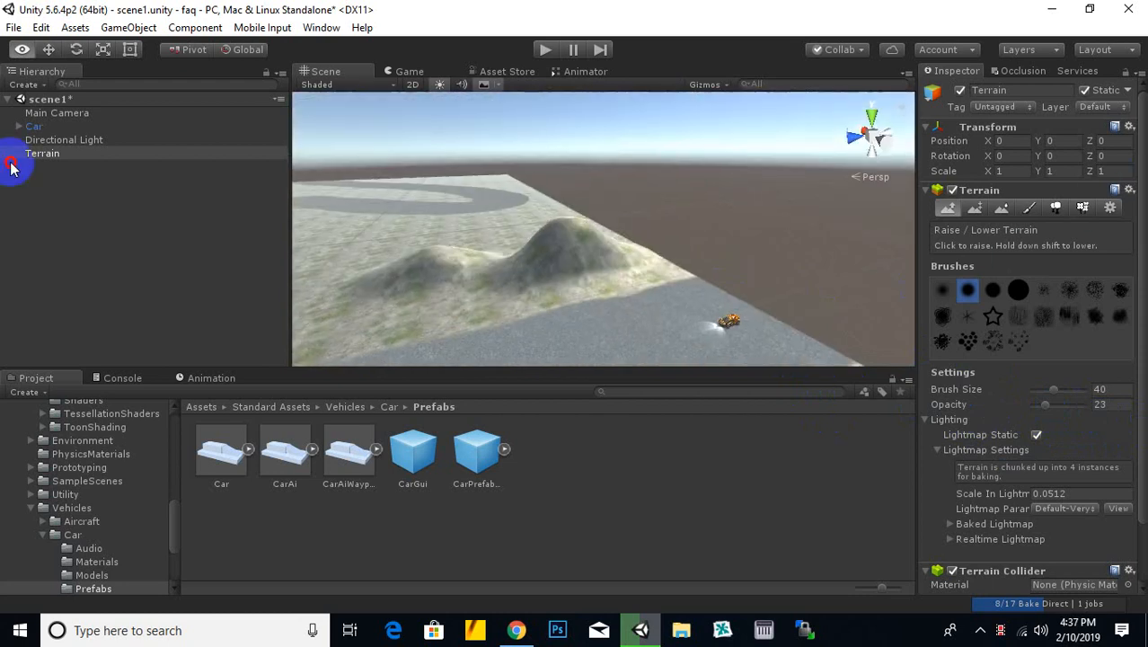
pyautogui.scroll(-3, 557, 305)
pyautogui.moveTo(556, 304)
pyautogui.keyDown('alt'); pyautogui.mouseDown()
pyautogui.moveTo(671, 256)
pyautogui.moveTo(782, 253)
pyautogui.moveTo(646, 239)
pyautogui.moveTo(635, 354)
pyautogui.moveTo(761, 187)
pyautogui.moveTo(640, 224)
pyautogui.moveTo(548, 229)
pyautogui.moveTo(564, 252)
pyautogui.moveTo(451, 225)
pyautogui.moveTo(485, 173)
pyautogui.moveTo(579, 158)
pyautogui.moveTo(587, 146)
pyautogui.moveTo(672, 162)
pyautogui.moveTo(737, 151)
pyautogui.moveTo(737, 131)
pyautogui.mouseUp(); pyautogui.keyUp('alt')
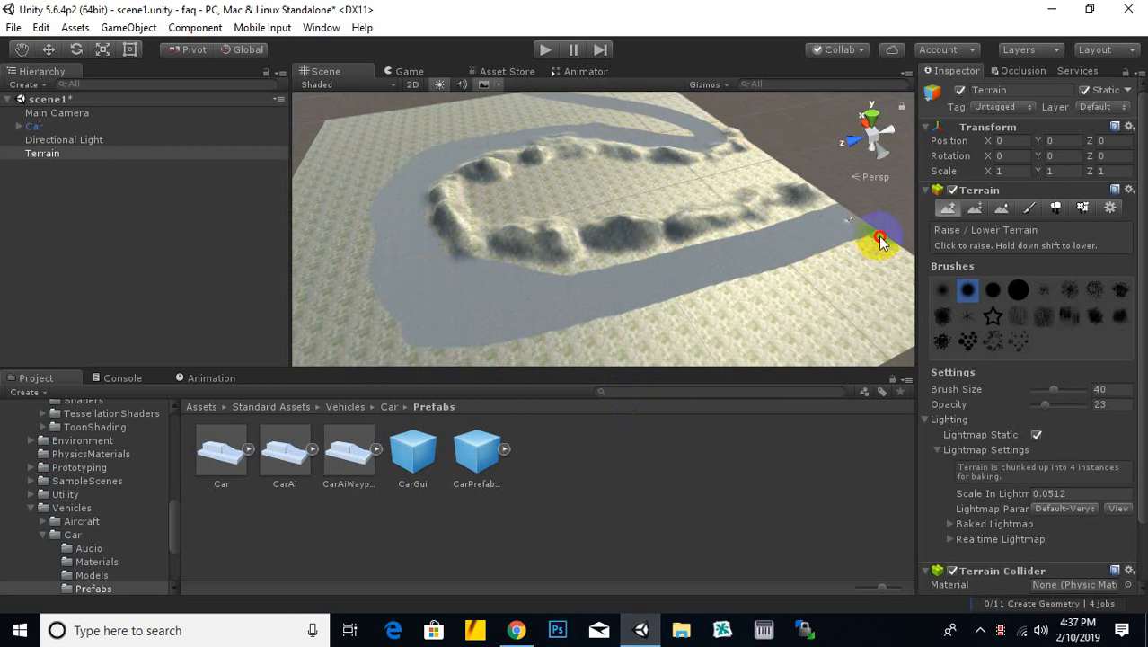
pyautogui.moveTo(880, 241)
pyautogui.mouseDown()
pyautogui.moveTo(618, 332)
pyautogui.moveTo(546, 340)
pyautogui.moveTo(358, 325)
pyautogui.moveTo(343, 259)
pyautogui.moveTo(361, 262)
pyautogui.moveTo(369, 190)
pyautogui.moveTo(461, 142)
pyautogui.moveTo(536, 123)
pyautogui.moveTo(582, 128)
pyautogui.mouseUp()
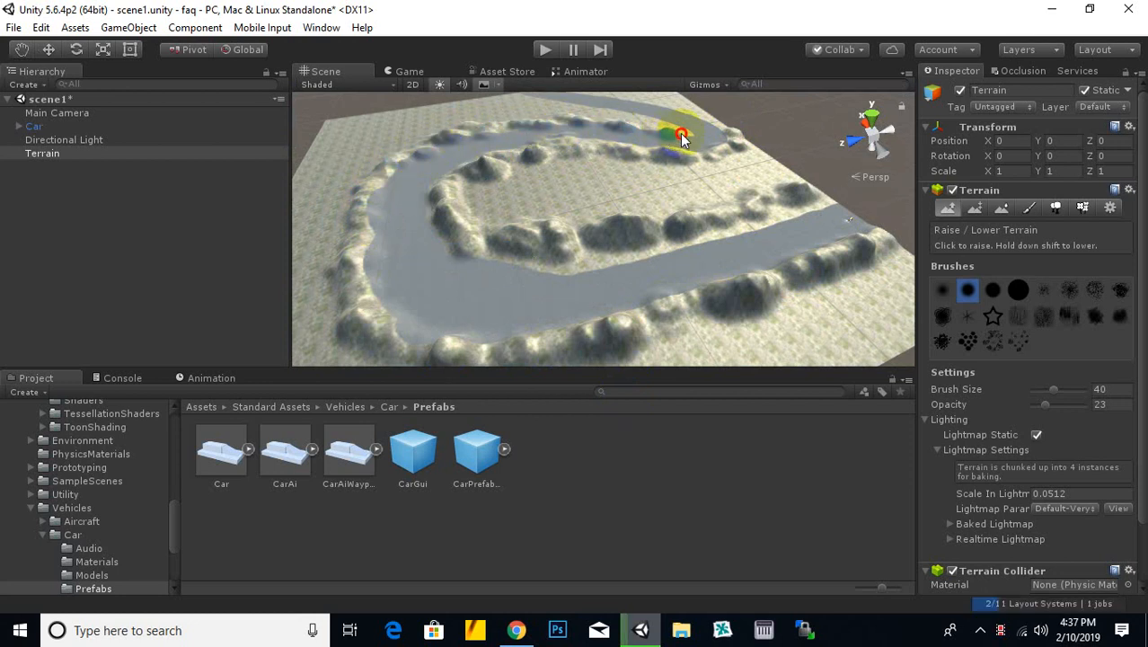
pyautogui.moveTo(650, 122); pyautogui.dragTo(524, 105)
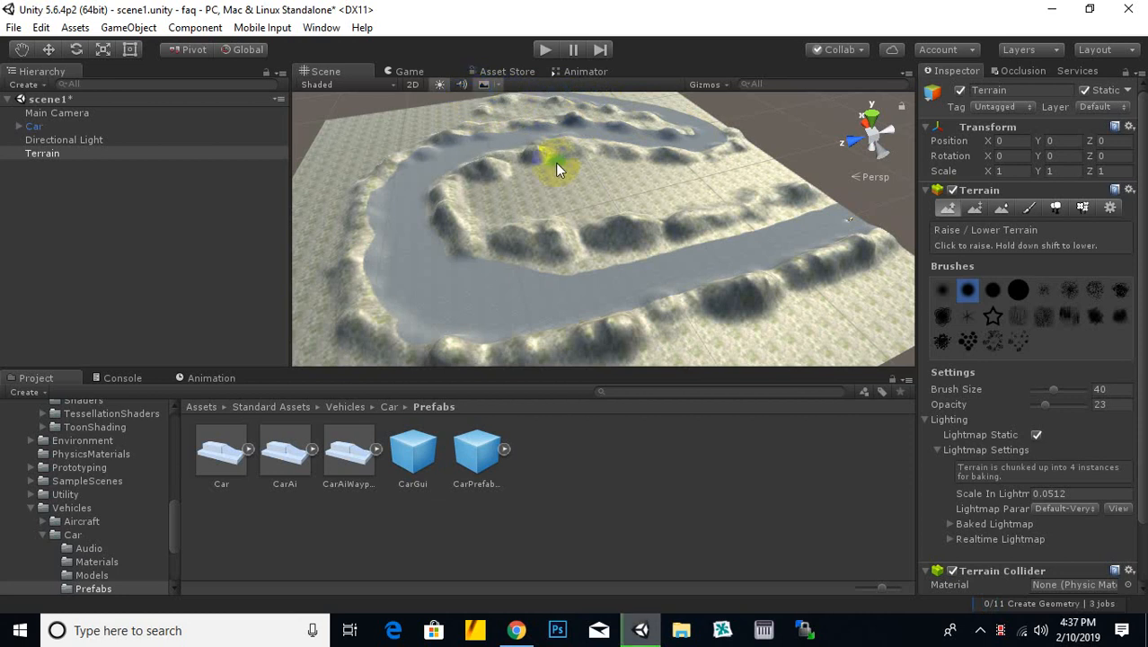
pyautogui.scroll(-3, 559, 166)
pyautogui.moveTo(615, 209); pyautogui.dragTo(505, 168, button='middle')
pyautogui.moveTo(463, 207)
pyautogui.mouseDown()
pyautogui.moveTo(481, 187)
pyautogui.moveTo(667, 184)
pyautogui.mouseUp()
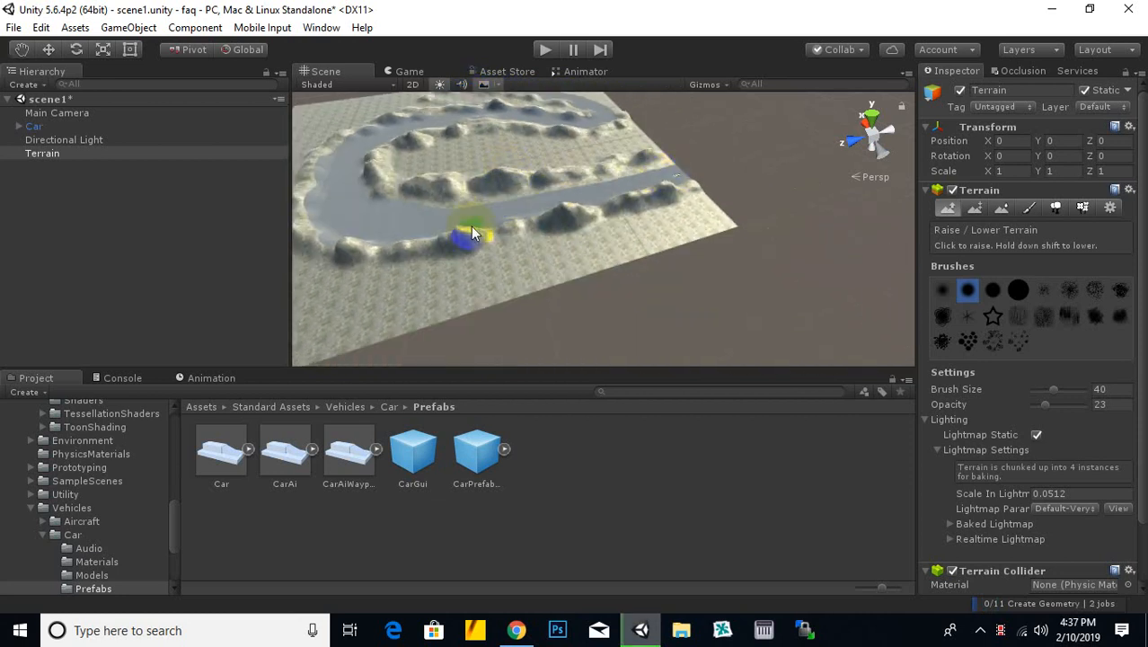
# Step: Open the jungle folder under Assets/textures and find its seamless long green grass texture
pyautogui.click(199, 406)
pyautogui.doubleClick(420, 456)
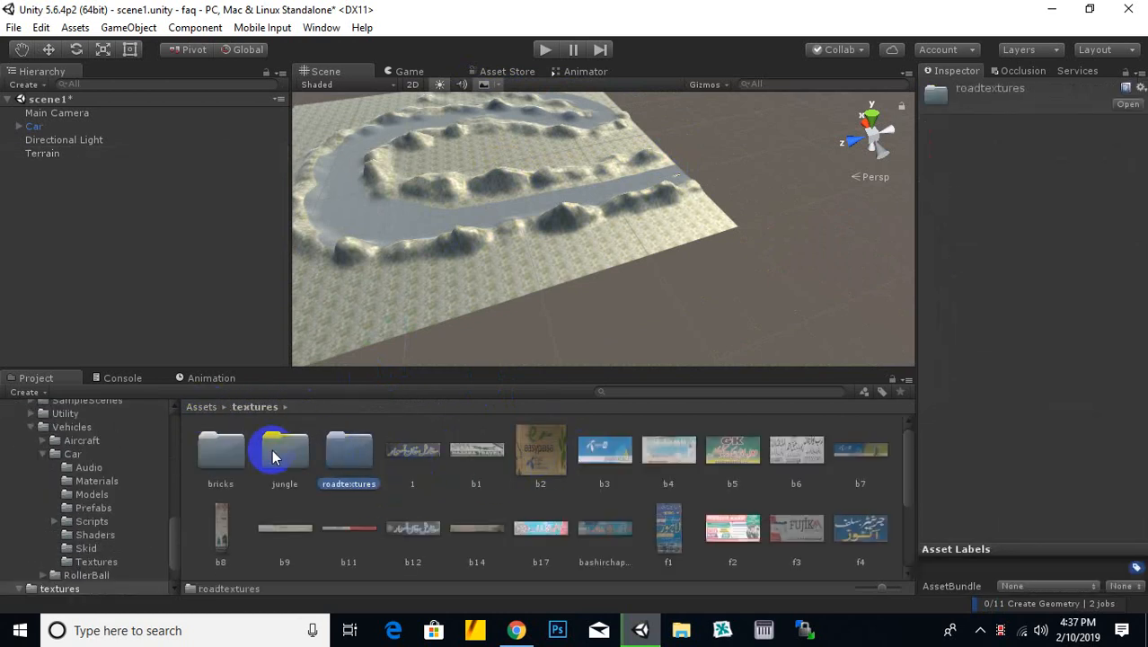
pyautogui.doubleClick(285, 450)
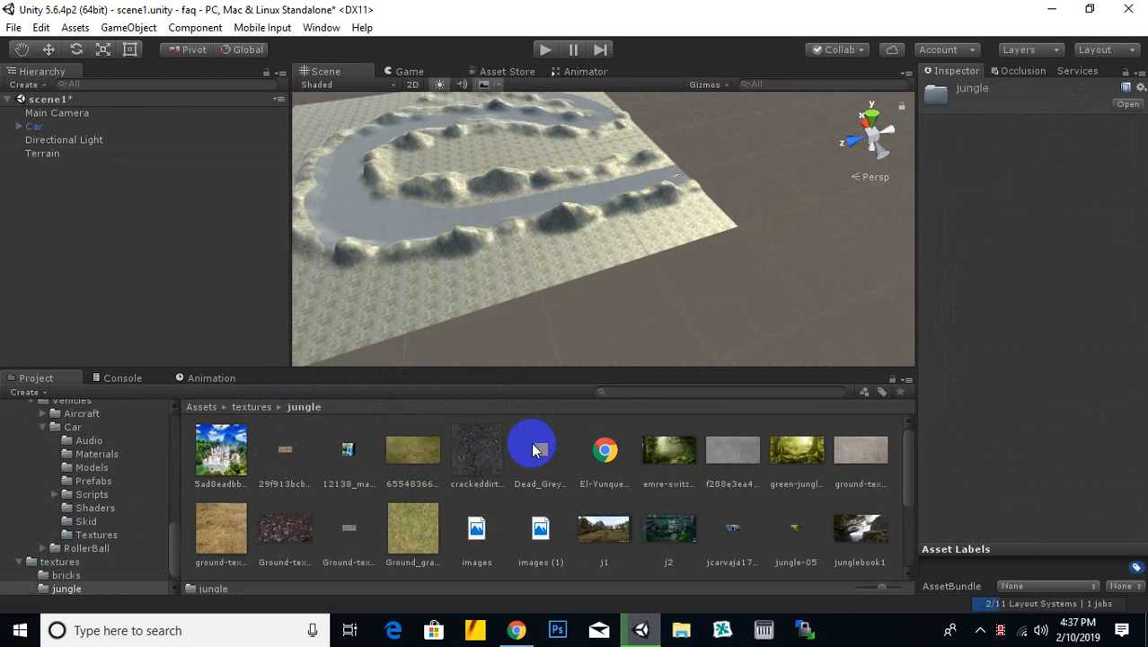
pyautogui.scroll(-1, 648, 235)
pyautogui.moveTo(577, 268); pyautogui.dragTo(591, 195, button='middle')
pyautogui.keyDown('alt'); pyautogui.moveTo(674, 212); pyautogui.dragTo(400, 508); pyautogui.keyUp('alt')
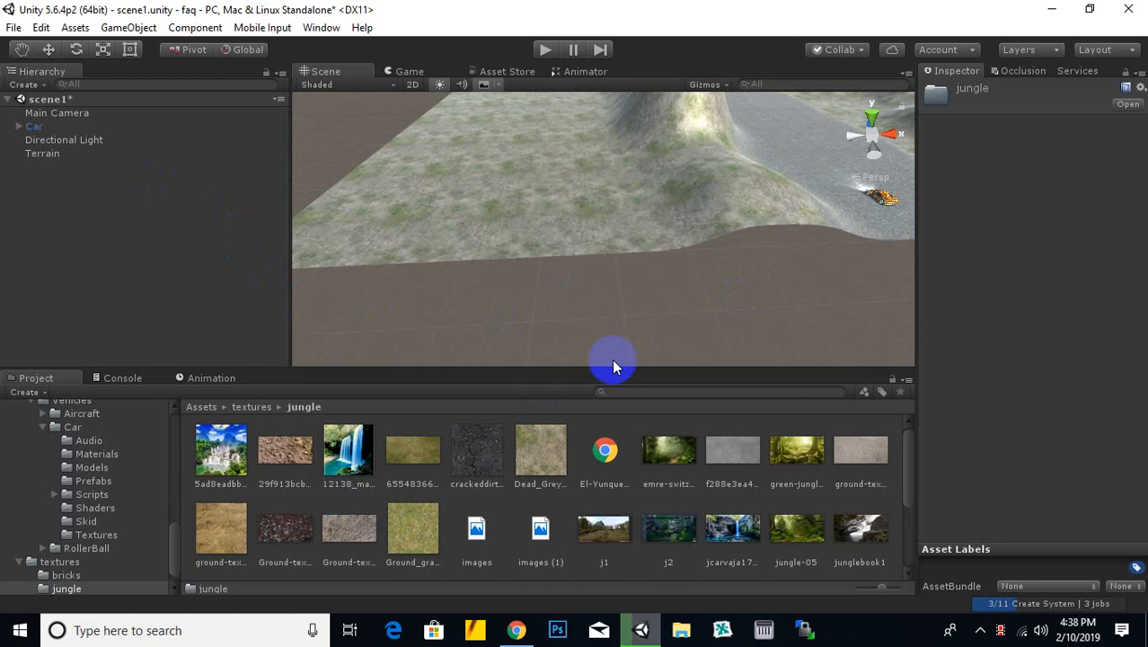
pyautogui.scroll(-4, 746, 462)
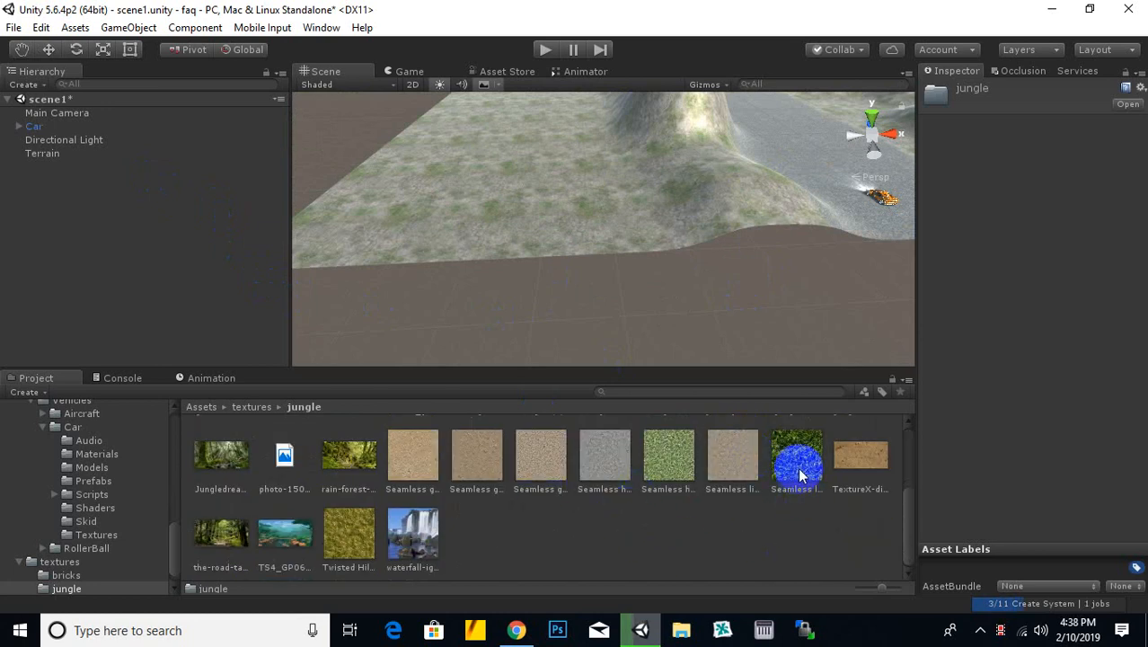
# Step: Add the "Seamless long green grass ground texture" to the terrain's paint textures
pyautogui.moveTo(791, 459); pyautogui.dragTo(702, 282)
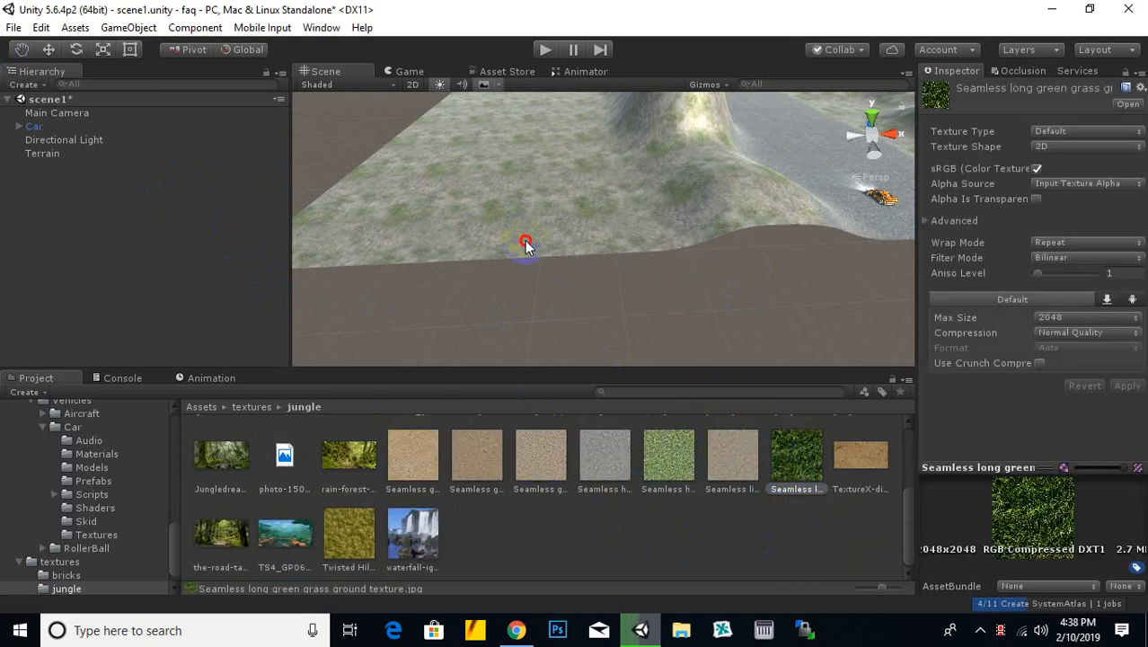
pyautogui.click(818, 274)
pyautogui.click(1029, 210)
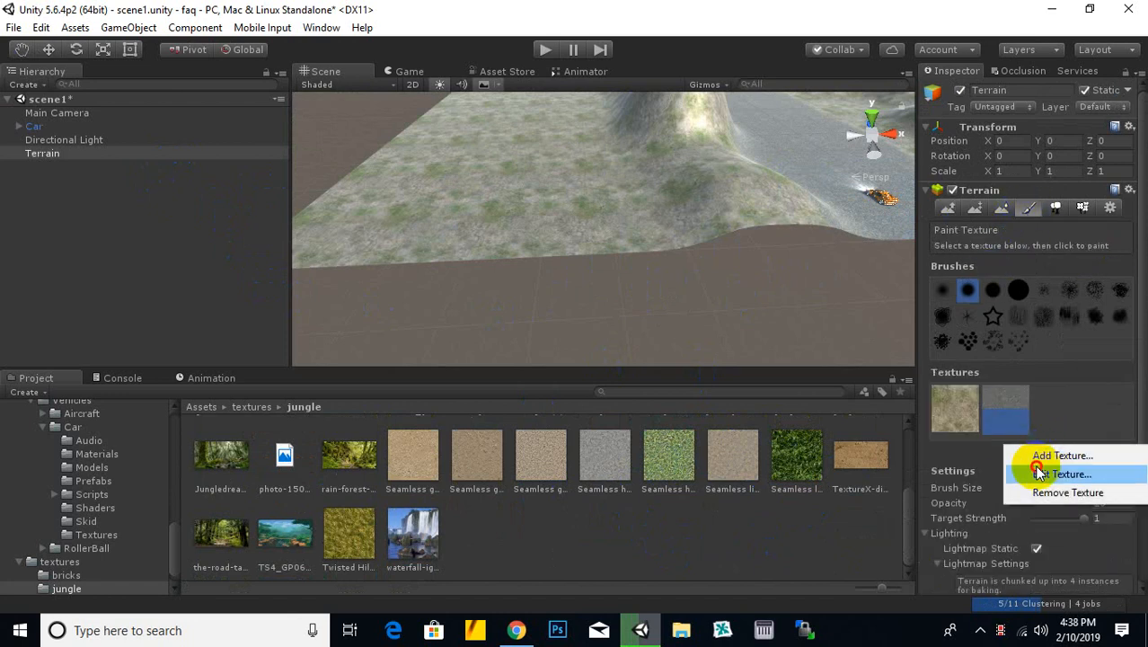
pyautogui.click(1051, 455)
pyautogui.moveTo(781, 461); pyautogui.dragTo(894, 189)
pyautogui.click(963, 363)
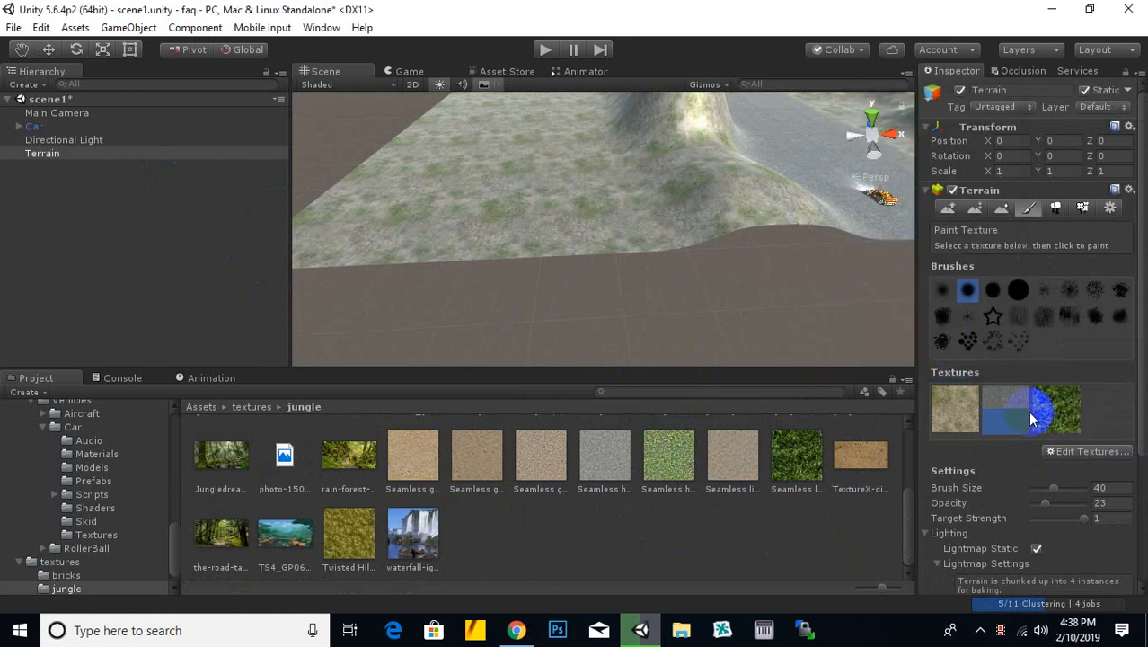
# Step: Choose the green grass paint texture and set brush size 57, opacity 42 and target strength 0.6
pyautogui.click(1052, 502)
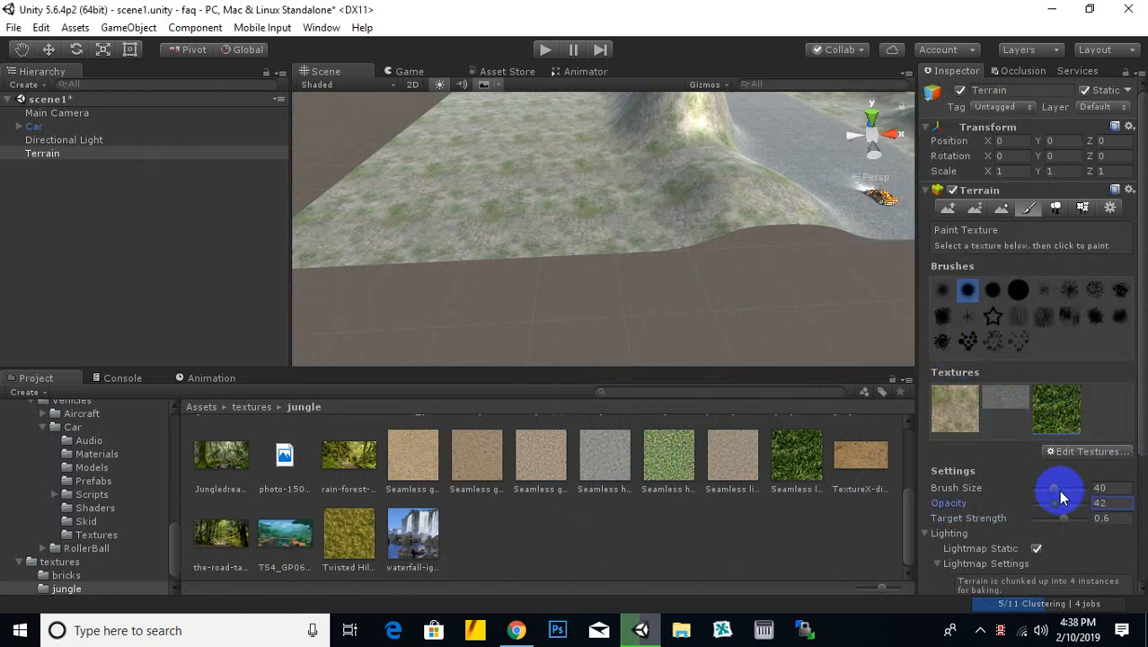
pyautogui.moveTo(1061, 490); pyautogui.dragTo(1087, 487)
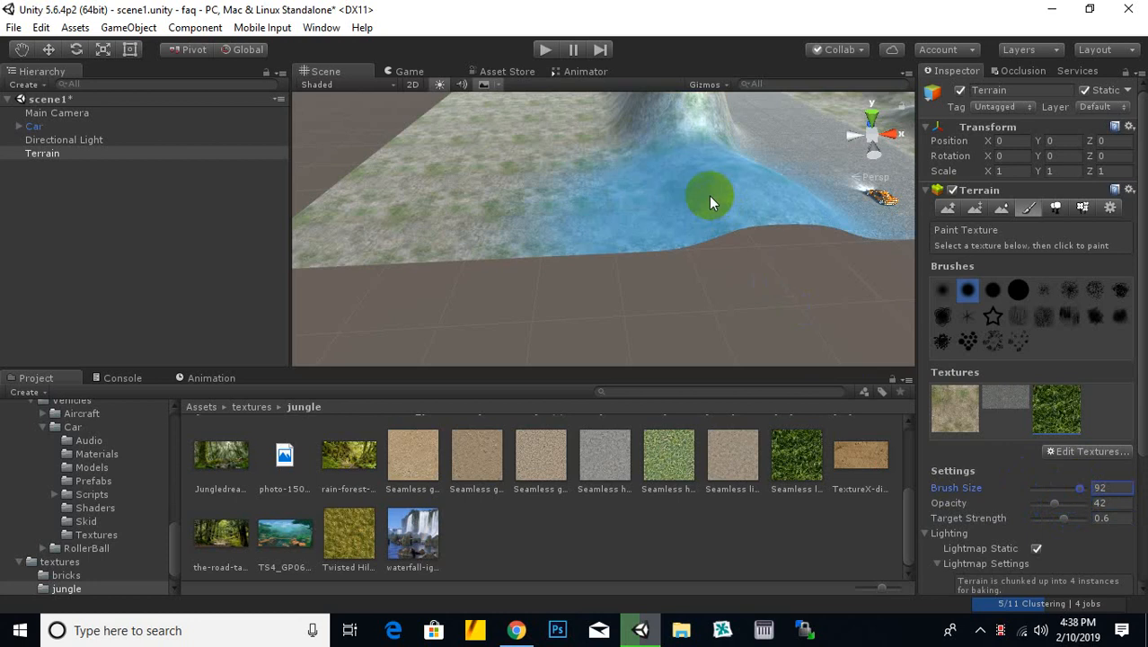
pyautogui.scroll(-5, 704, 195)
pyautogui.moveTo(703, 196); pyautogui.dragTo(595, 222, button='middle')
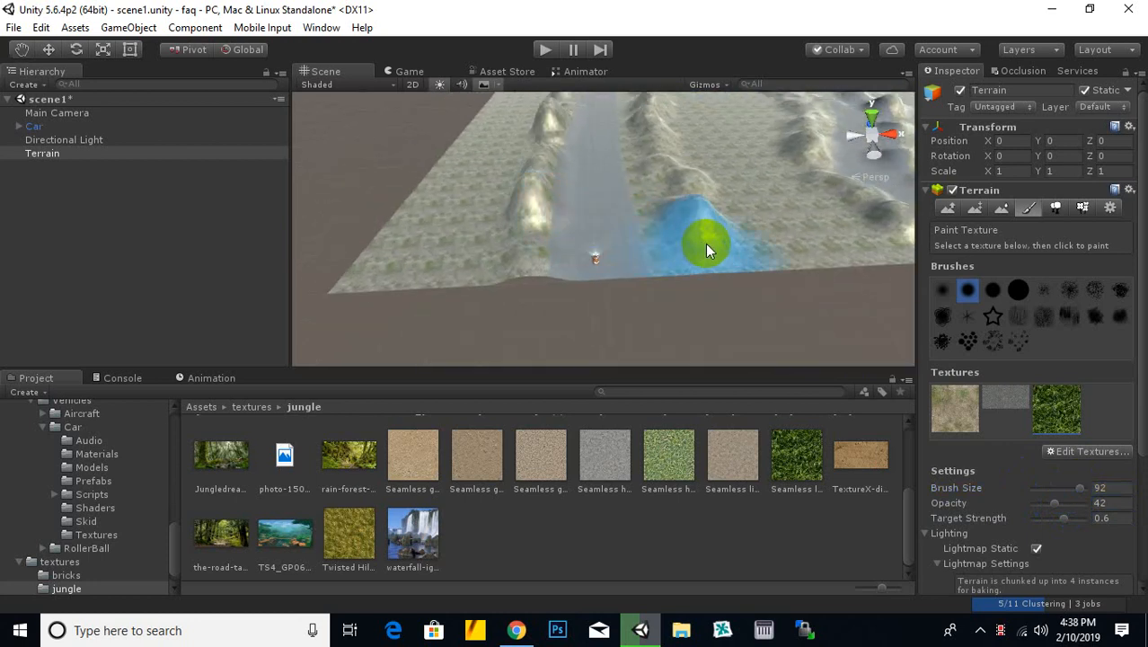
pyautogui.click(1061, 488)
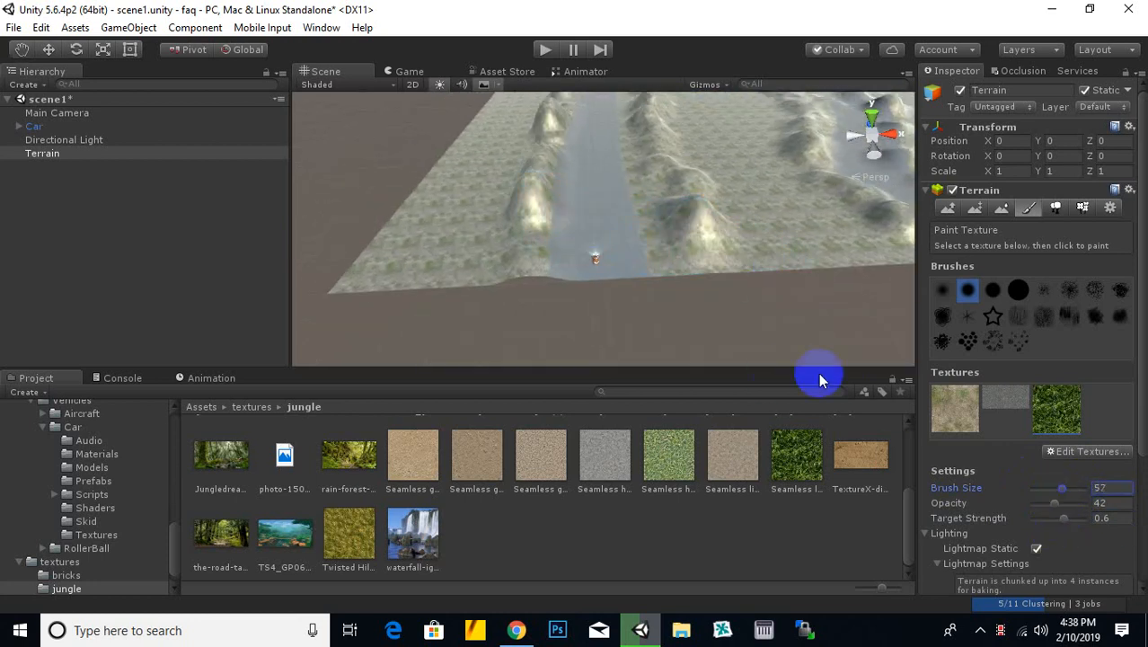
# Step: Paint the green grass texture over the hills along both sides of the winding road
pyautogui.moveTo(701, 233); pyautogui.dragTo(648, 121)
pyautogui.moveTo(688, 148)
pyautogui.mouseDown(button='middle')
pyautogui.moveTo(670, 224)
pyautogui.moveTo(646, 200)
pyautogui.mouseUp(button='middle')
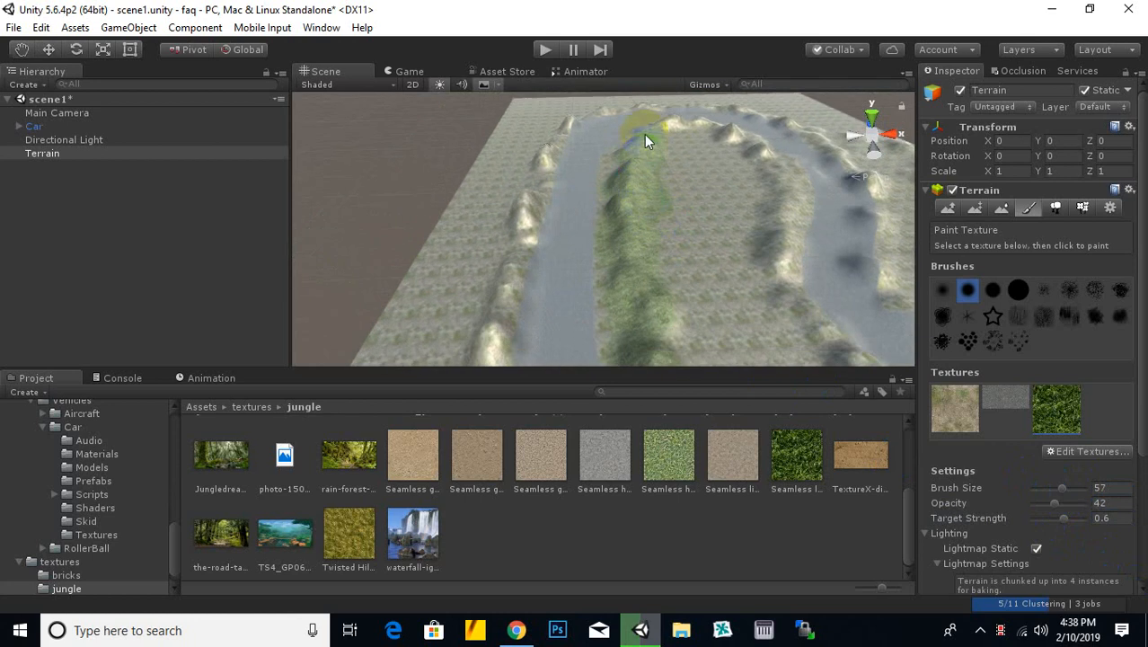
pyautogui.moveTo(645, 136)
pyautogui.mouseDown()
pyautogui.moveTo(684, 121)
pyautogui.moveTo(759, 151)
pyautogui.moveTo(809, 310)
pyautogui.mouseUp()
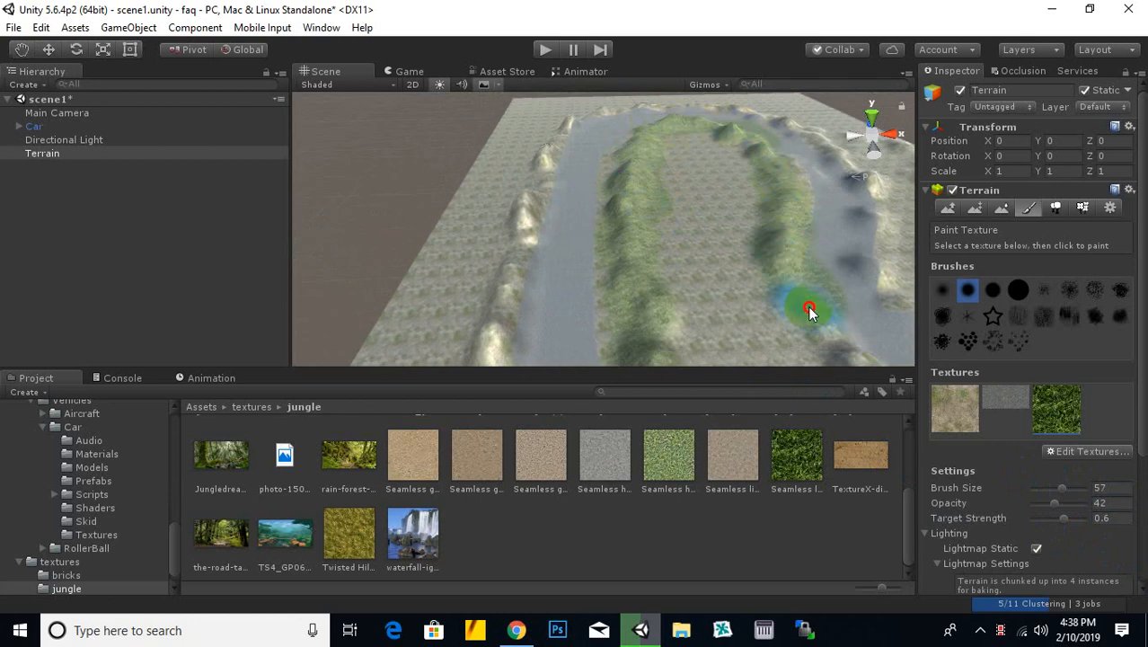
pyautogui.moveTo(869, 285)
pyautogui.mouseDown()
pyautogui.moveTo(878, 226)
pyautogui.moveTo(854, 169)
pyautogui.moveTo(818, 142)
pyautogui.mouseUp()
pyautogui.moveTo(709, 117)
pyautogui.mouseDown()
pyautogui.moveTo(593, 131)
pyautogui.moveTo(550, 160)
pyautogui.moveTo(572, 134)
pyautogui.moveTo(513, 286)
pyautogui.moveTo(472, 351)
pyautogui.mouseUp()
pyautogui.scroll(-6, 574, 217)
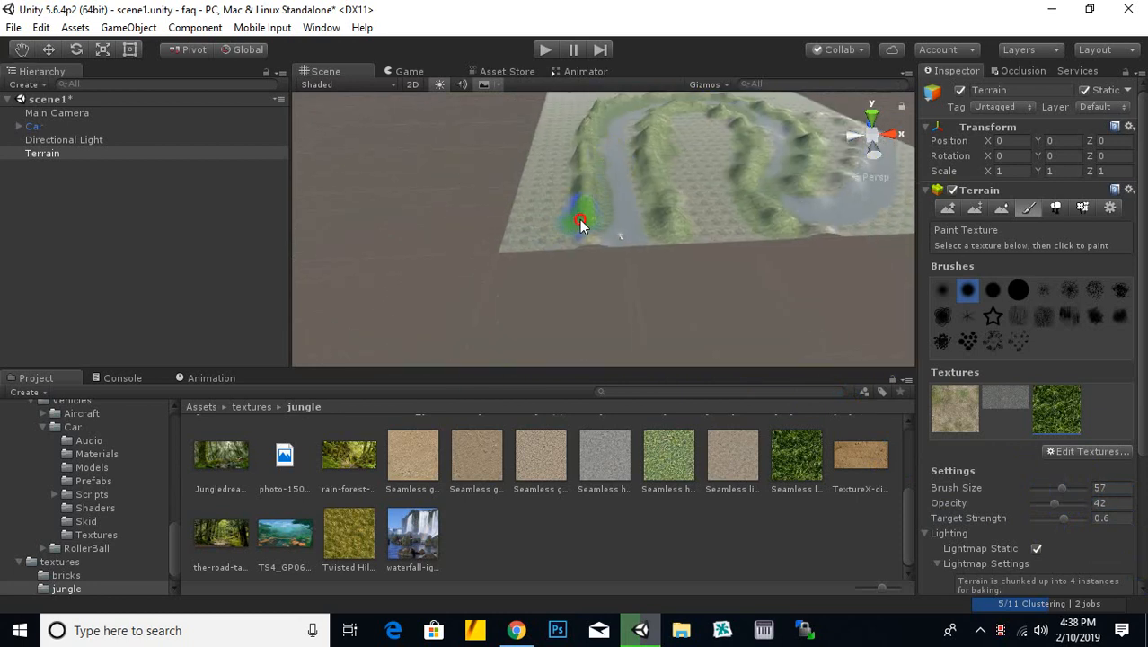
# Step: Touch up the green grass paint on the hills along the outer edge of the road near the car's starting point
pyautogui.moveTo(581, 220); pyautogui.dragTo(583, 269)
pyautogui.scroll(5, 651, 257)
pyautogui.moveTo(679, 197)
pyautogui.keyDown('alt'); pyautogui.mouseDown()
pyautogui.moveTo(595, 247)
pyautogui.moveTo(653, 230)
pyautogui.moveTo(586, 238)
pyautogui.mouseUp(); pyautogui.keyUp('alt')
pyautogui.moveTo(653, 155); pyautogui.dragTo(742, 283, button='middle')
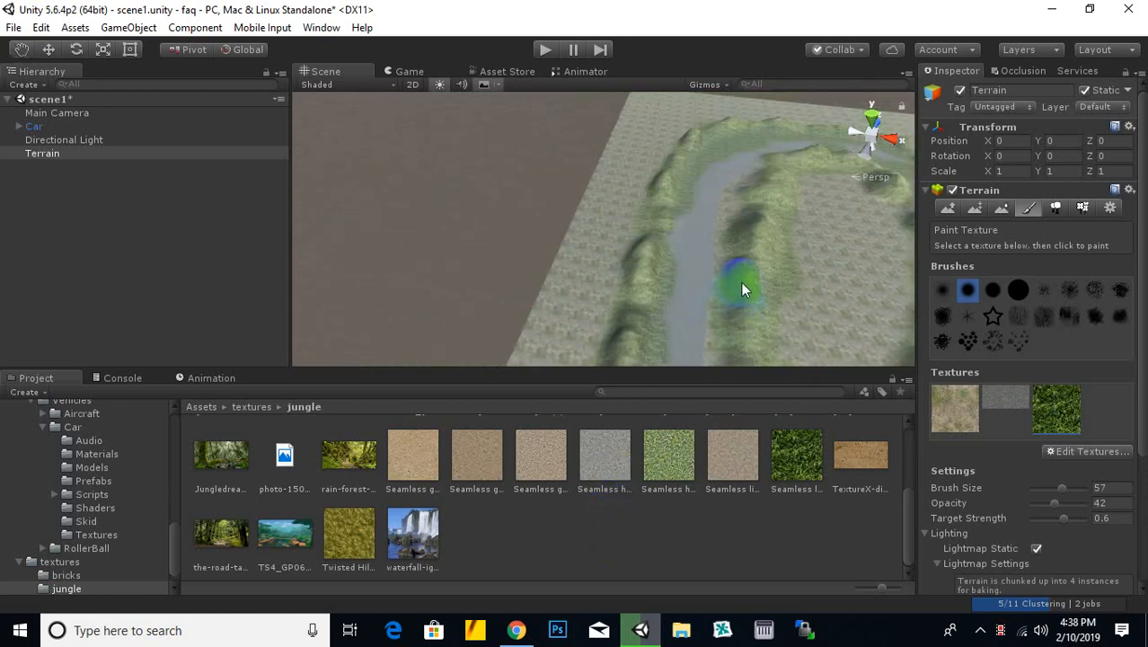
pyautogui.scroll(-3, 742, 286)
pyautogui.moveTo(634, 248); pyautogui.dragTo(638, 233)
pyautogui.moveTo(750, 210); pyautogui.dragTo(744, 182, button='middle')
pyautogui.moveTo(823, 271); pyautogui.dragTo(759, 182, button='middle')
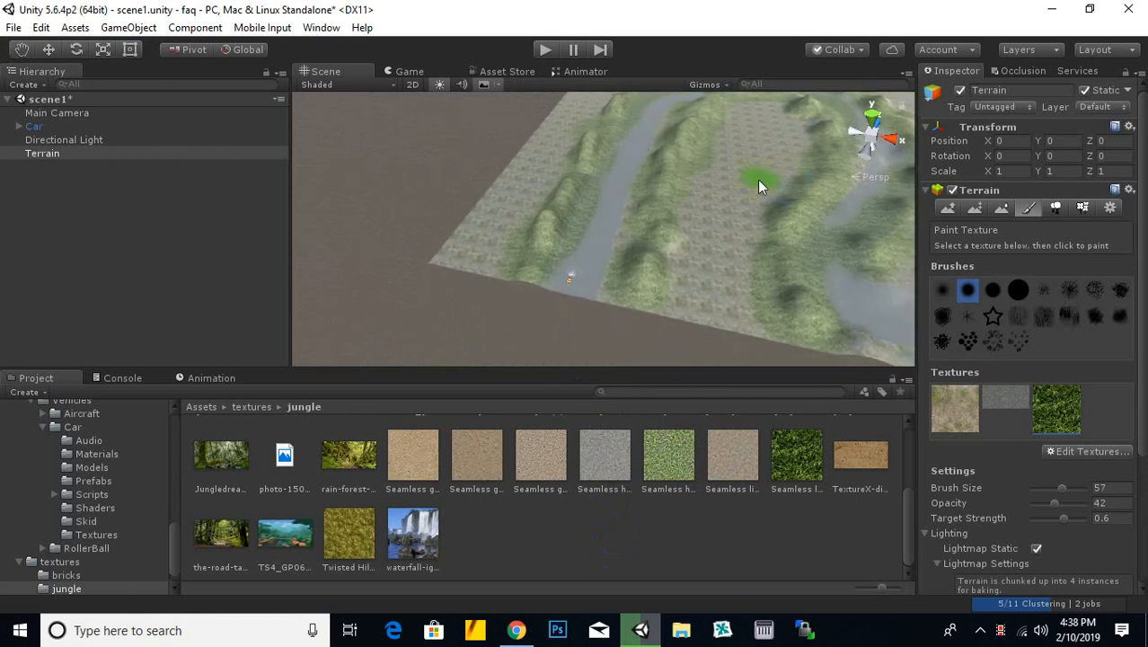
pyautogui.keyDown('alt'); pyautogui.moveTo(661, 313); pyautogui.dragTo(546, 210); pyautogui.keyUp('alt')
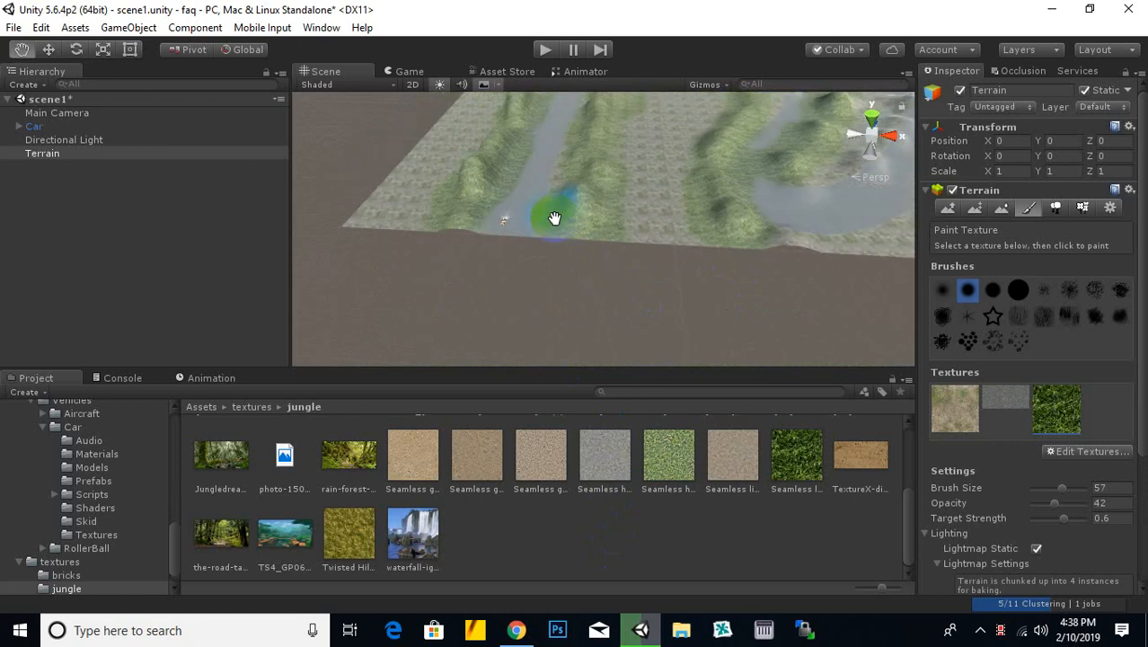
pyautogui.moveTo(546, 211); pyautogui.dragTo(573, 236, button='middle')
# Step: Test-run the scene through the Main Camera and stop the run
pyautogui.click(547, 51)
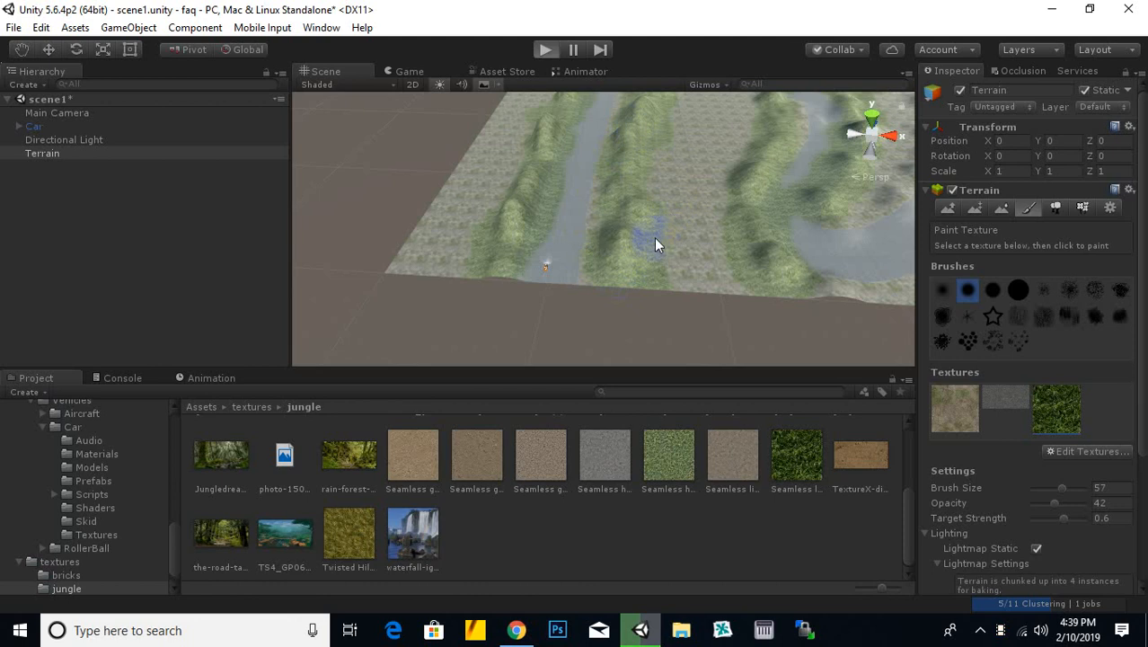
pyautogui.hotkey('ctrl', 'p')
pyautogui.click(628, 202)
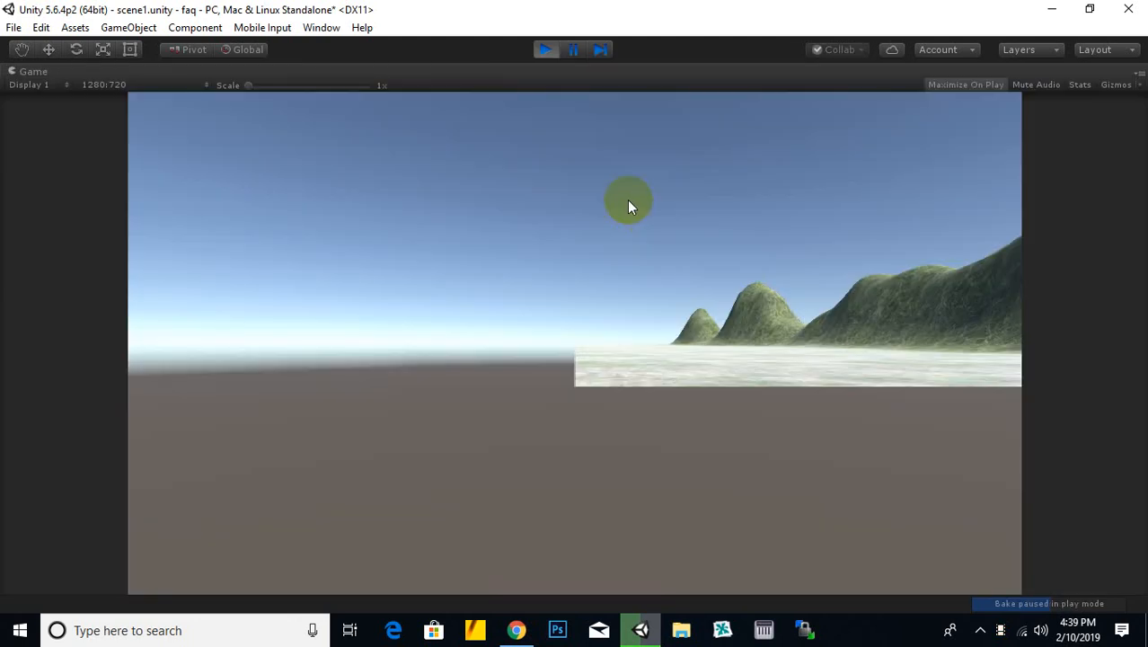
pyautogui.click(545, 49)
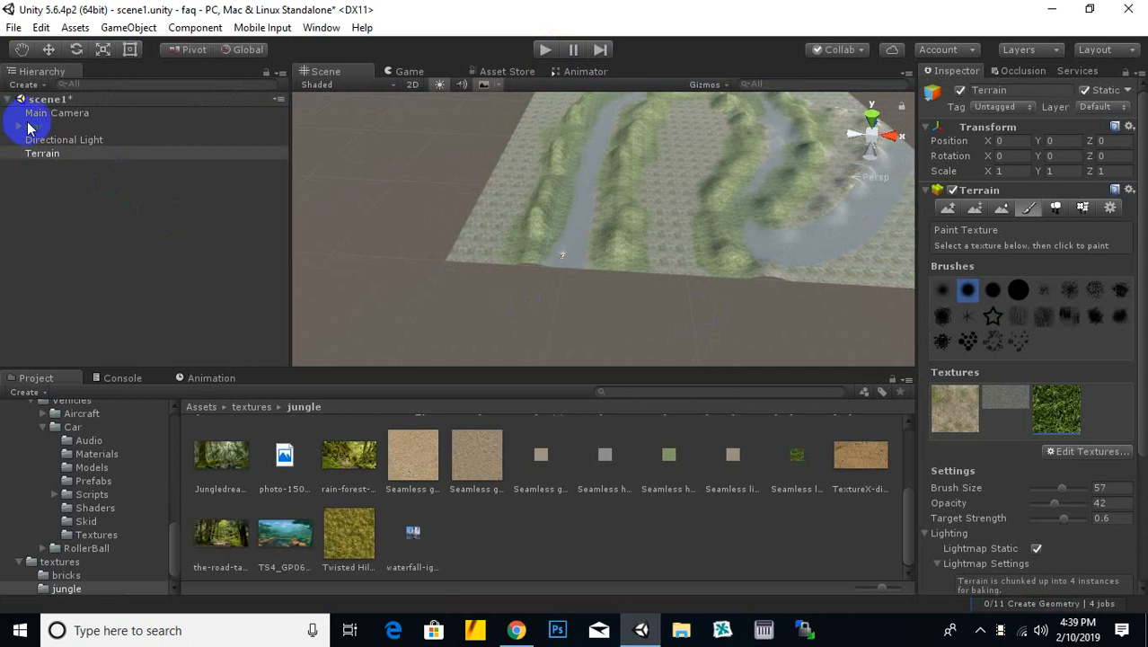
# Step: Delete the Main Camera object from scene1
pyautogui.click(32, 129)
pyautogui.click(71, 101)
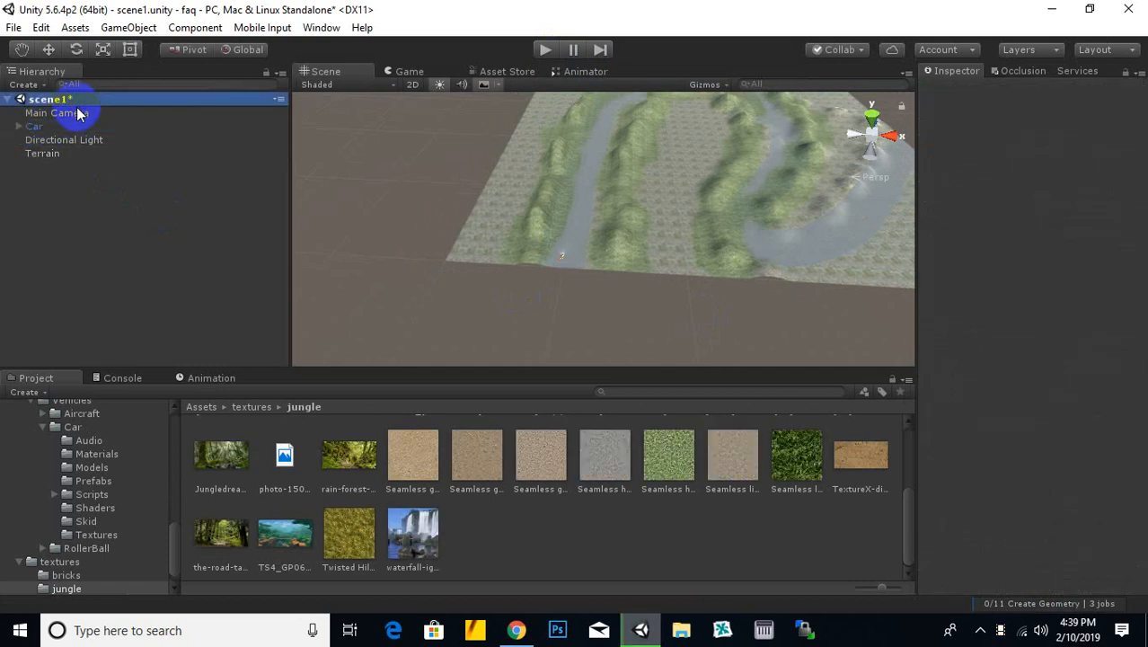
pyautogui.click(77, 115)
pyautogui.press('Delete')
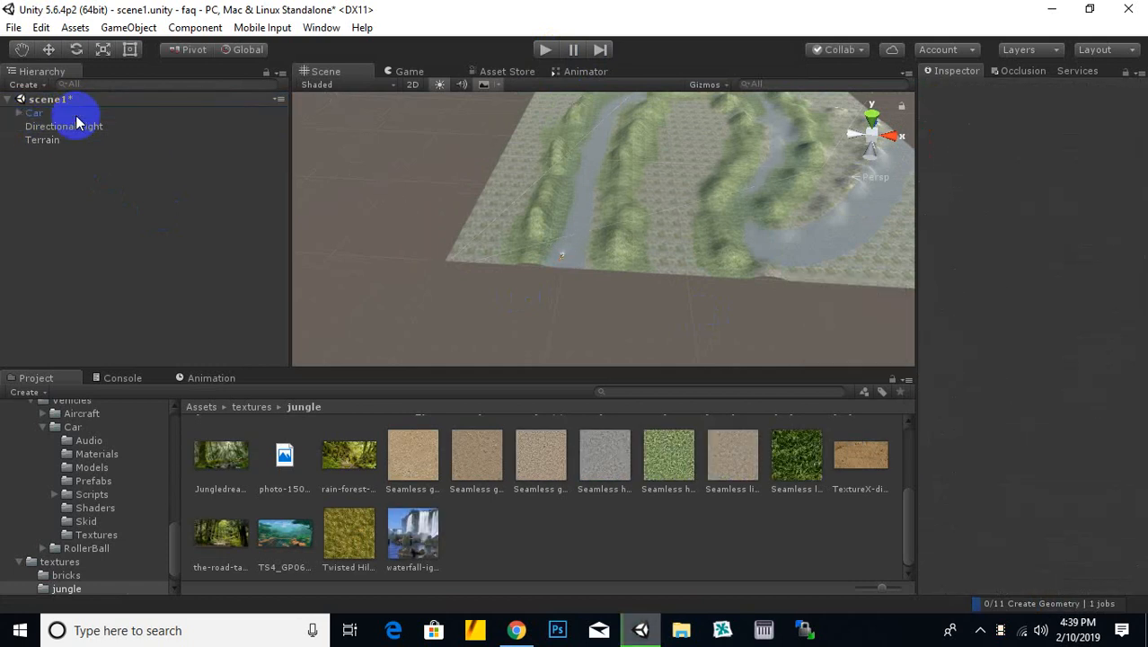
# Step: Add a new Camera as a child of the Car object and tag it MainCamera
pyautogui.click(36, 113)
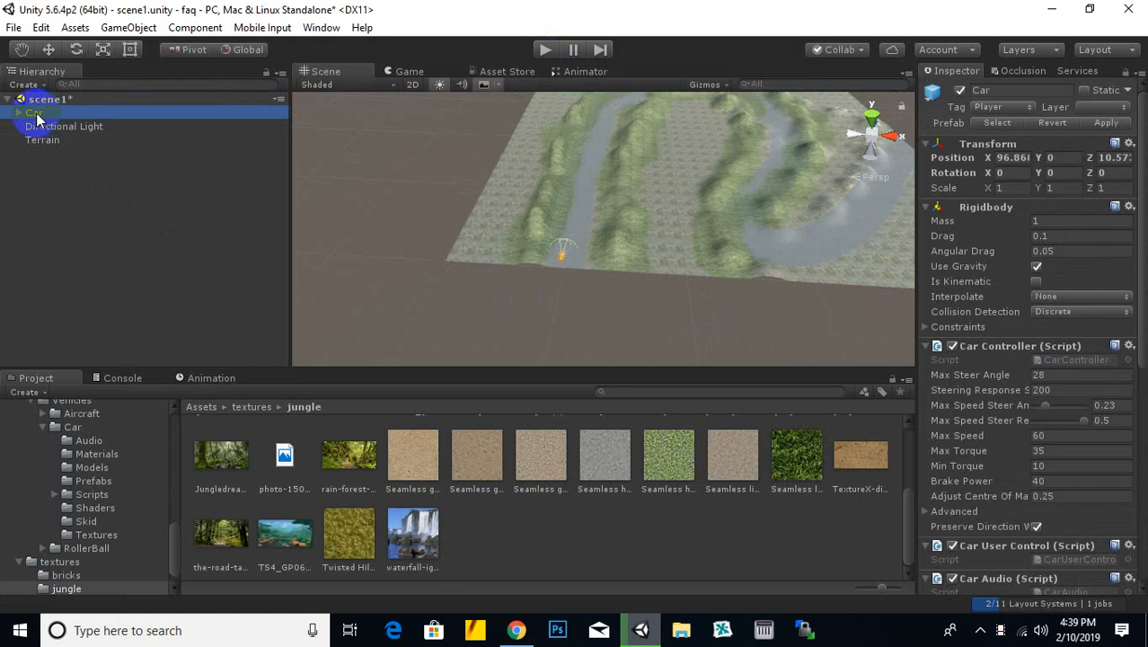
pyautogui.rightClick(38, 115)
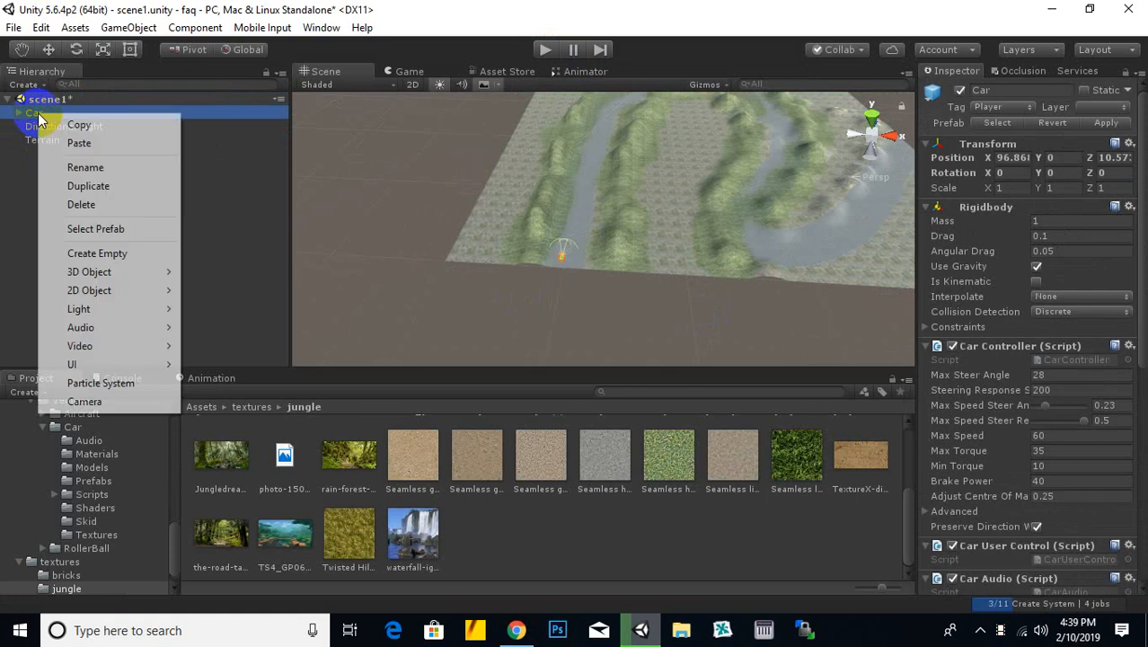
pyautogui.click(137, 403)
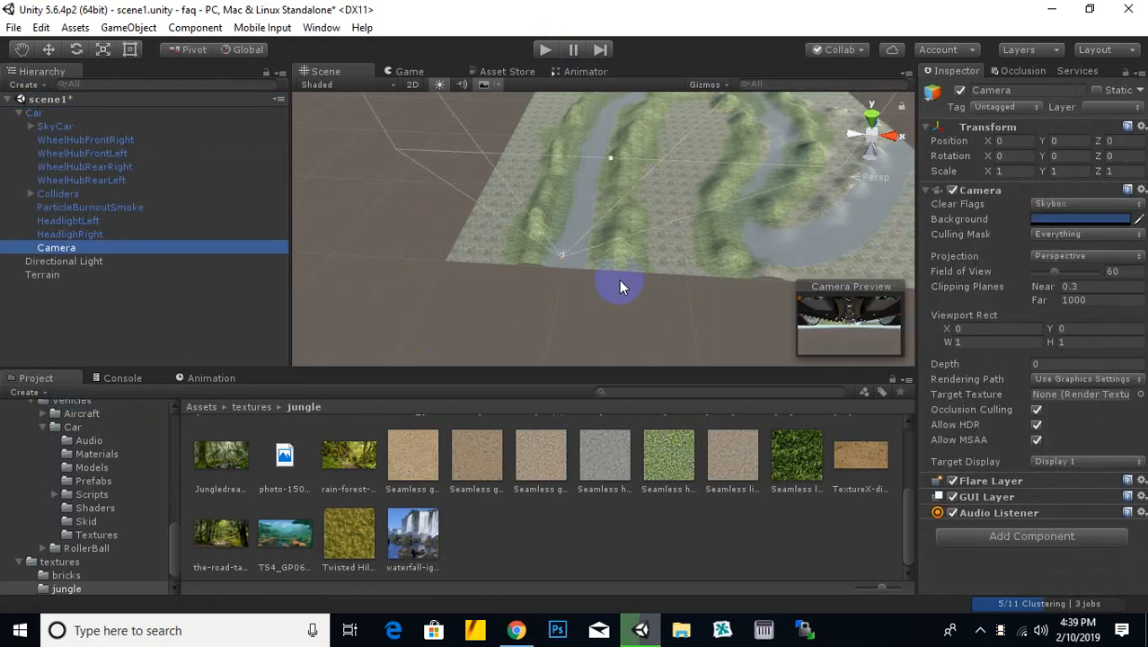
pyautogui.click(48, 49)
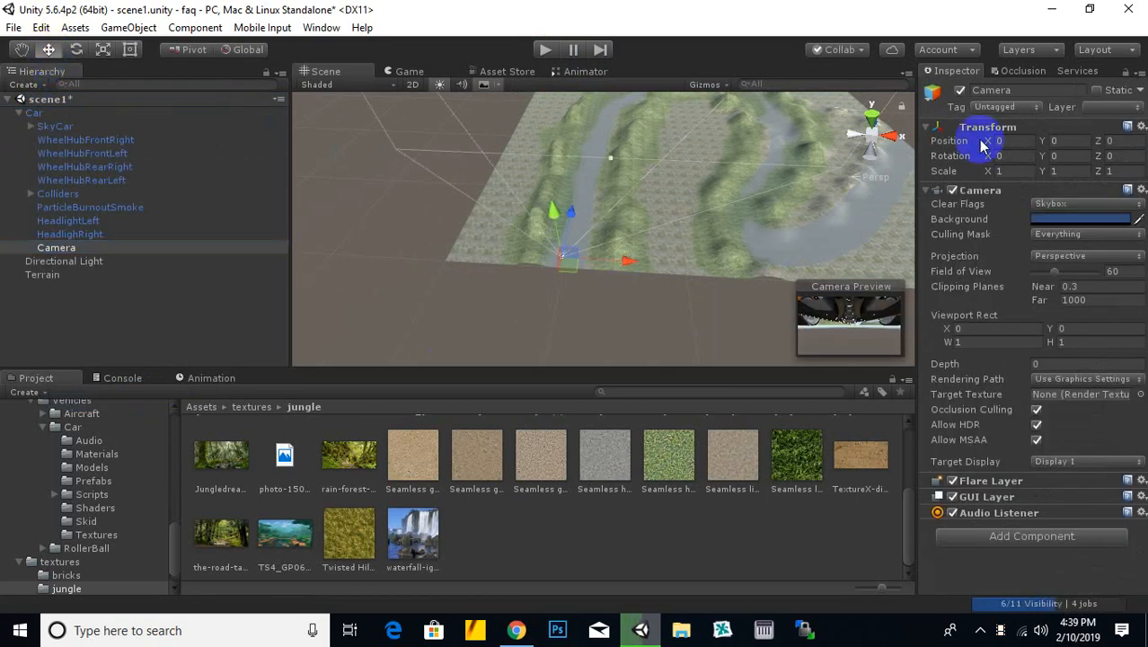
pyautogui.click(1005, 107)
pyautogui.click(1017, 202)
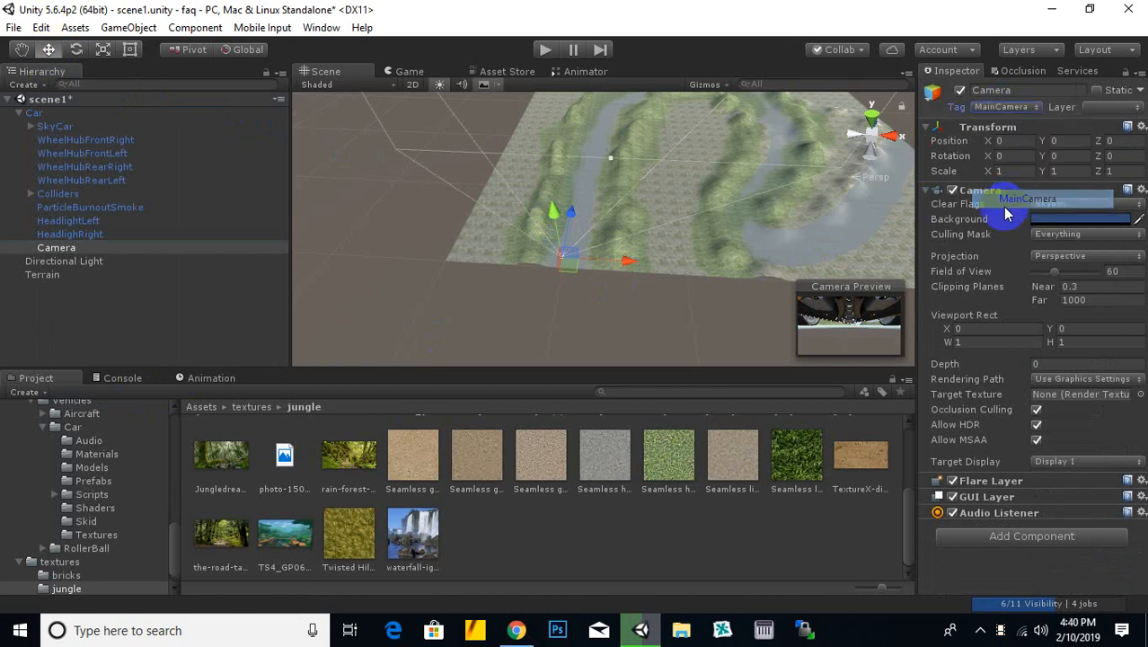
# Step: Place the new camera behind and above the car at about Y 4.4, Z -7.1, tilted down about 16 degrees on X
pyautogui.scroll(6, 647, 301)
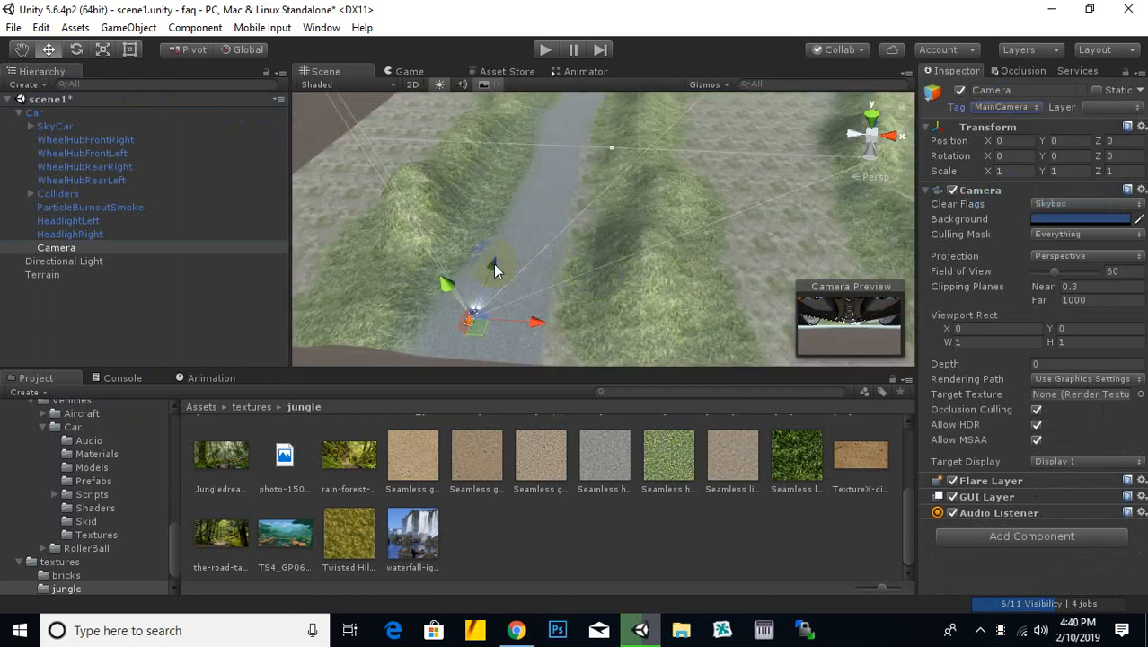
pyautogui.moveTo(495, 270); pyautogui.dragTo(461, 293)
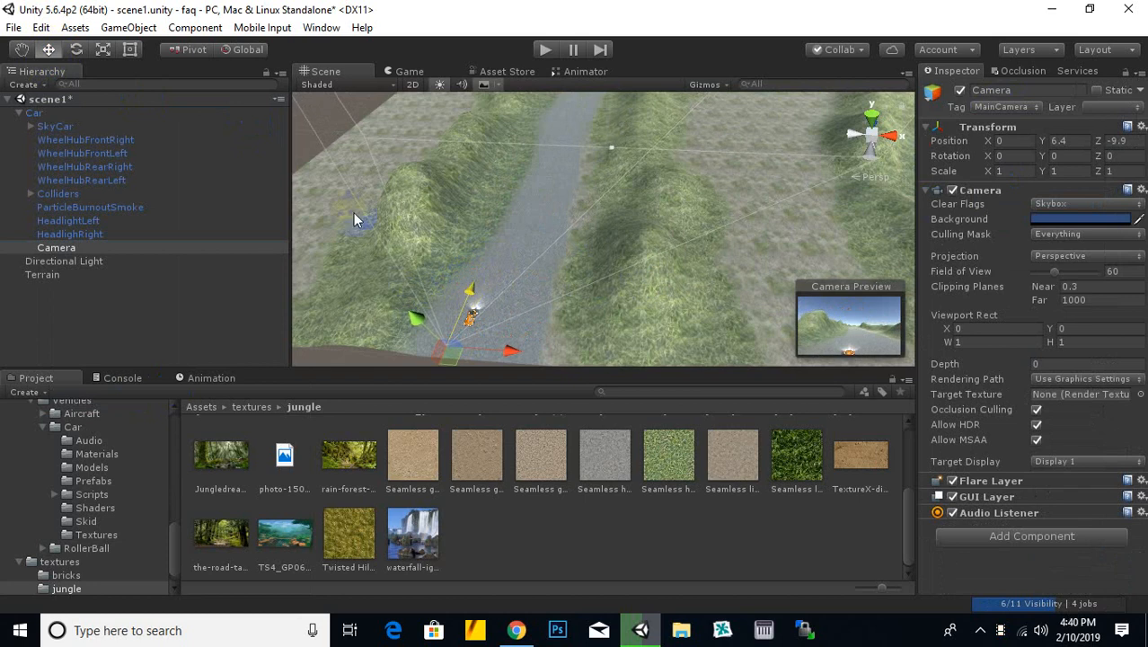
pyautogui.click(76, 49)
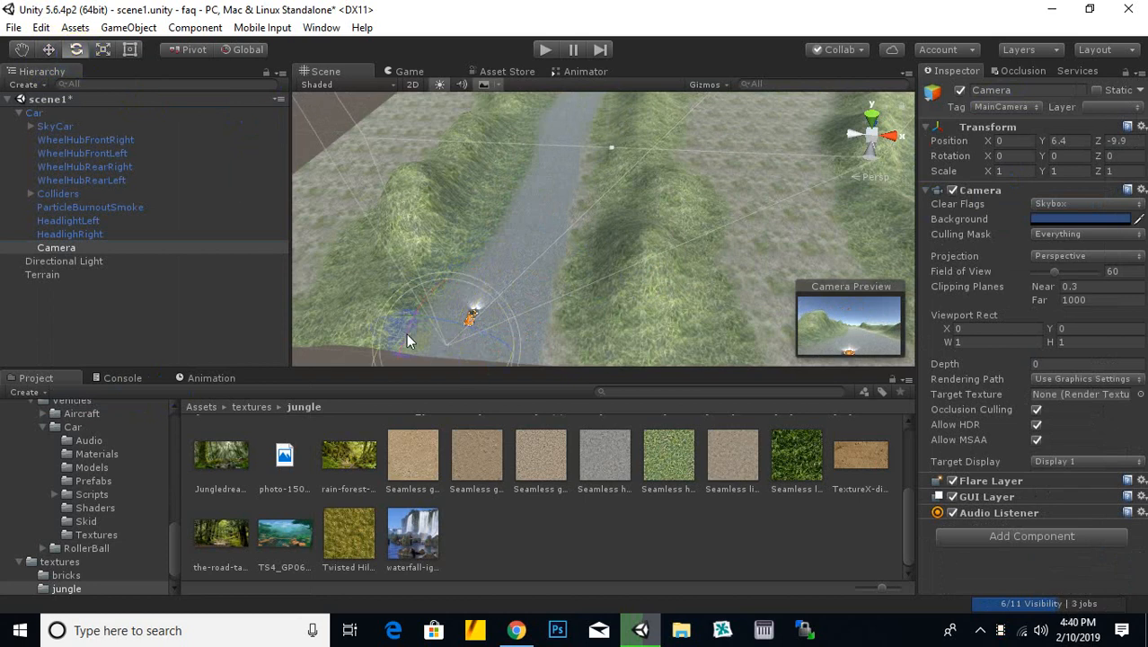
pyautogui.moveTo(406, 339); pyautogui.dragTo(413, 288)
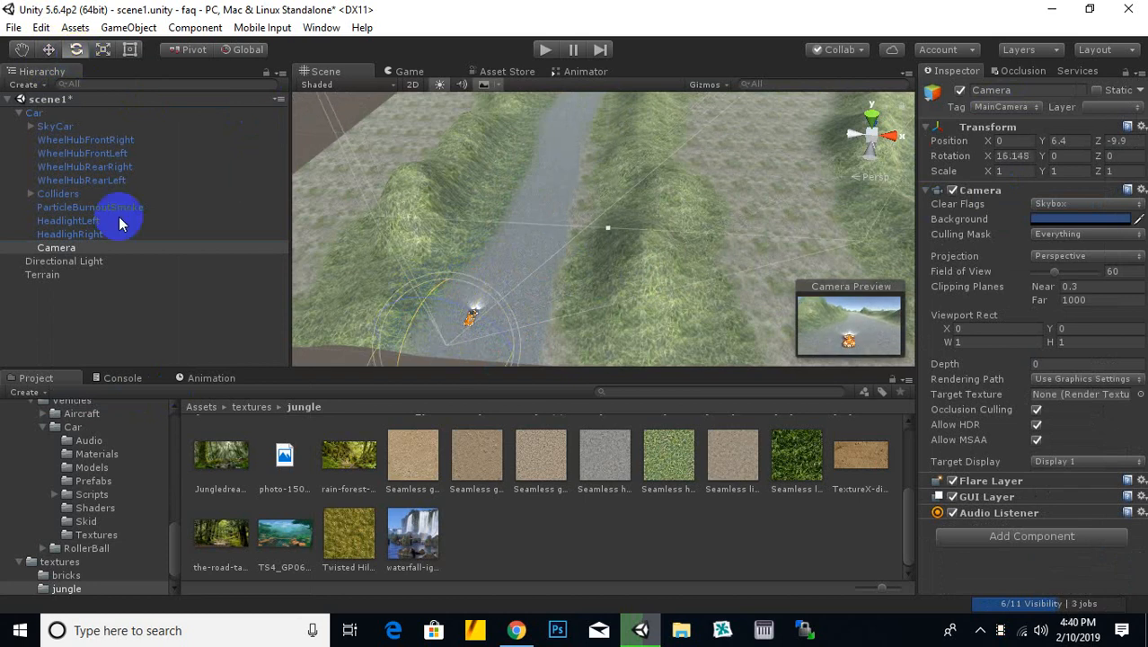
pyautogui.click(49, 49)
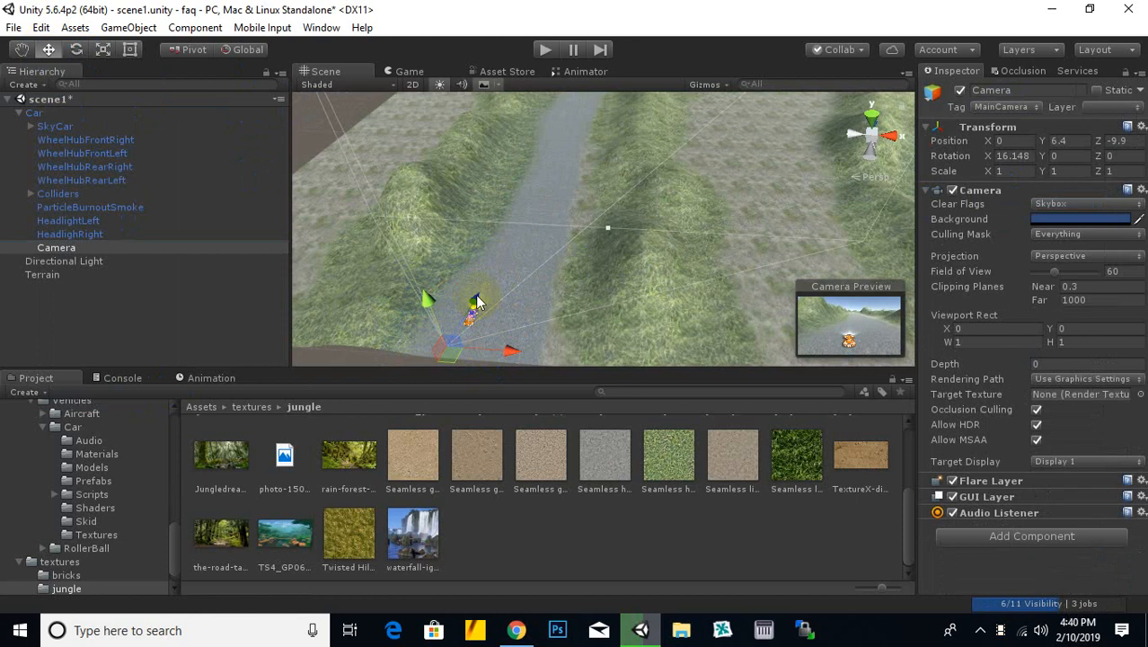
pyautogui.moveTo(476, 303); pyautogui.dragTo(432, 289)
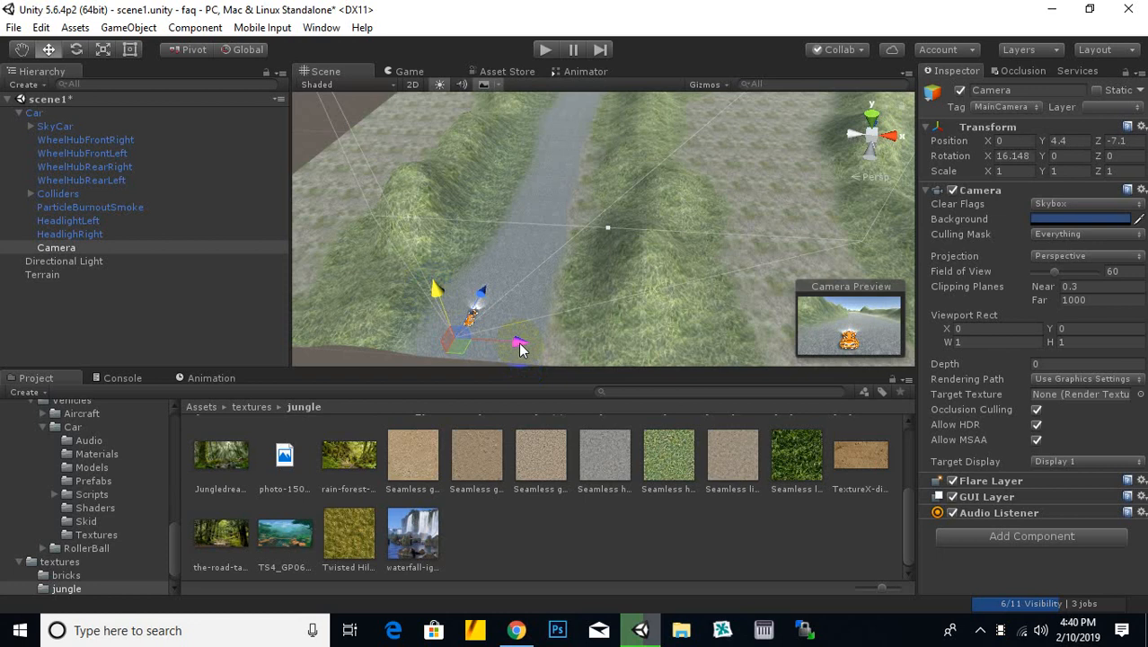
pyautogui.scroll(-4, 629, 247)
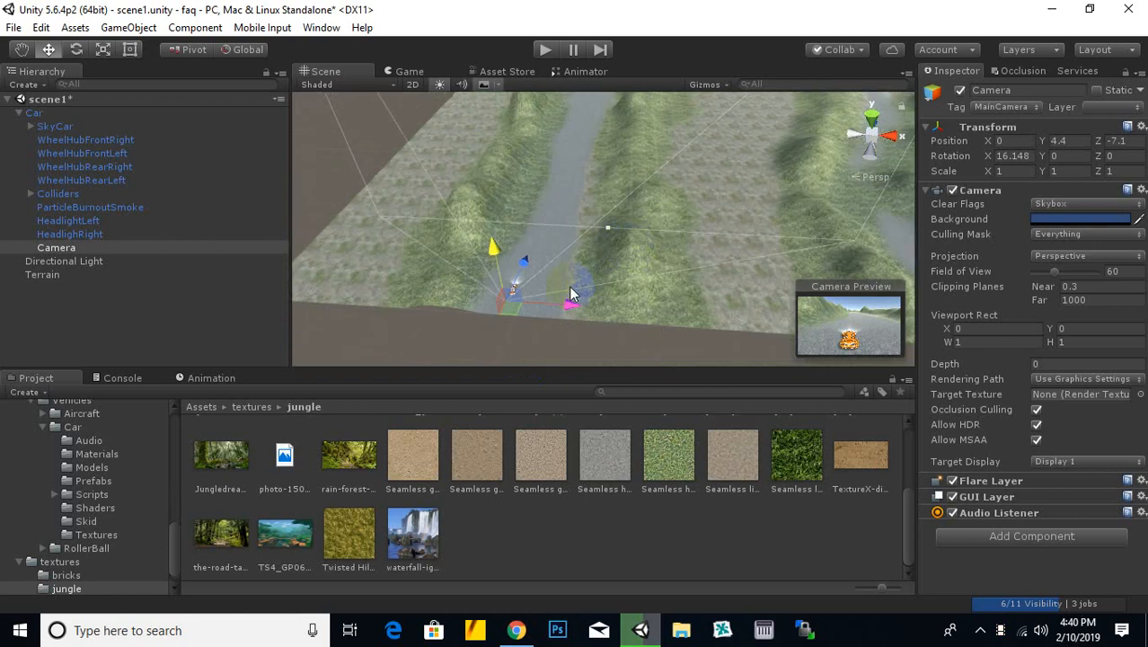
# Step: Play-test the scene by driving the car along the road, steering towards the grassy hillside and back, and stop the run
pyautogui.click(545, 50)
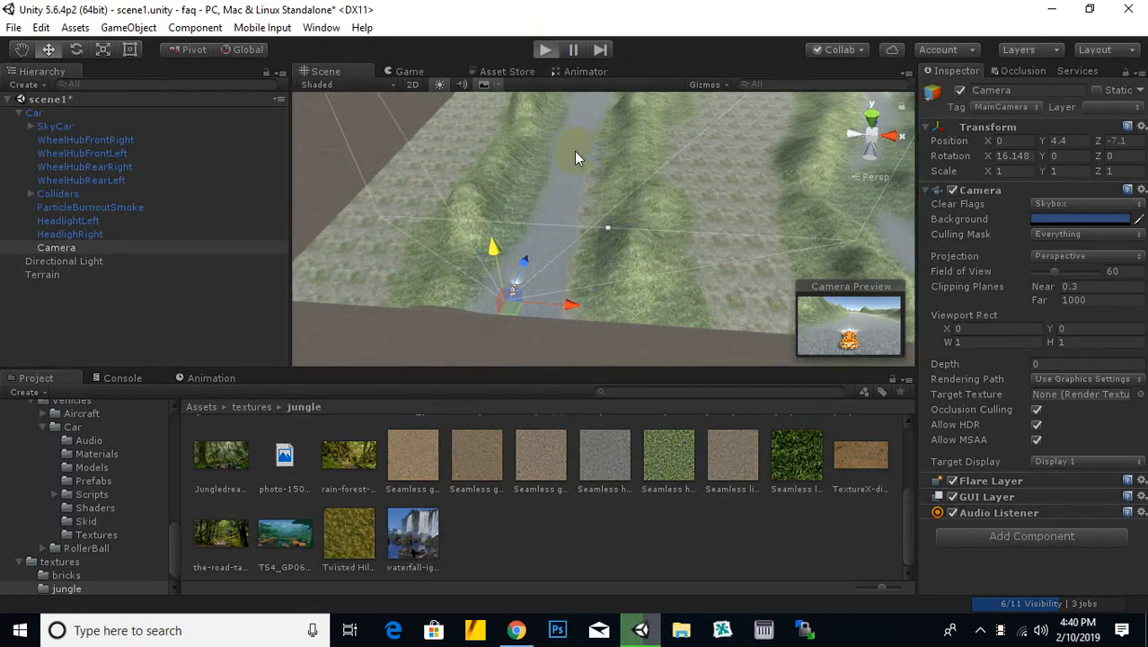
pyautogui.click(577, 157)
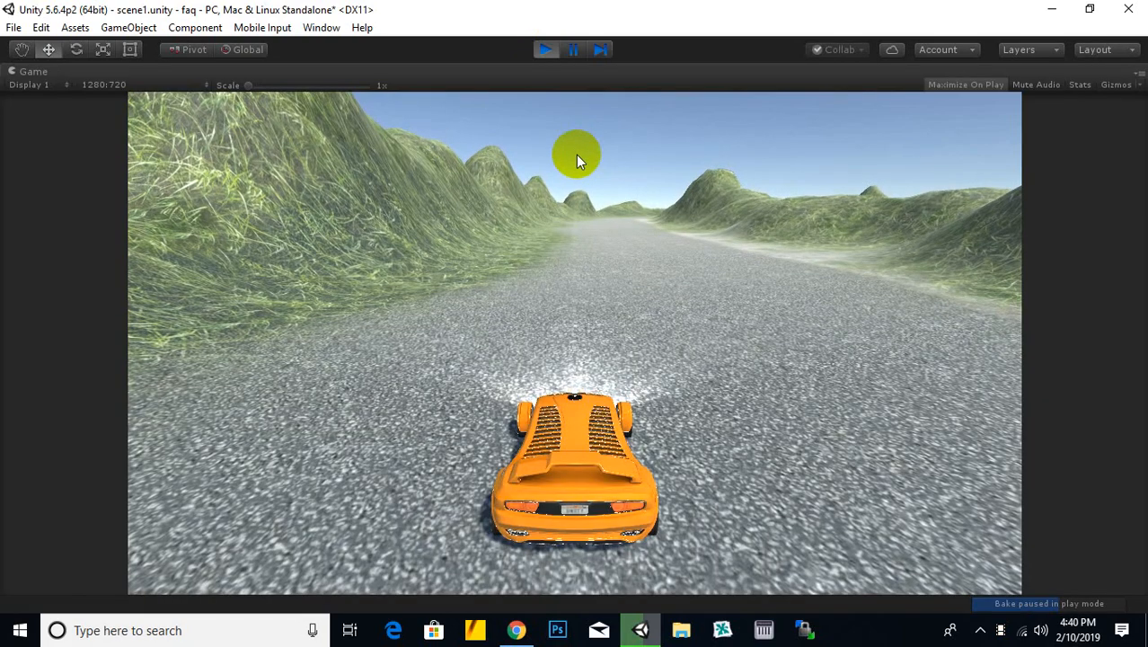
pyautogui.press('Up')
pyautogui.press('Right')
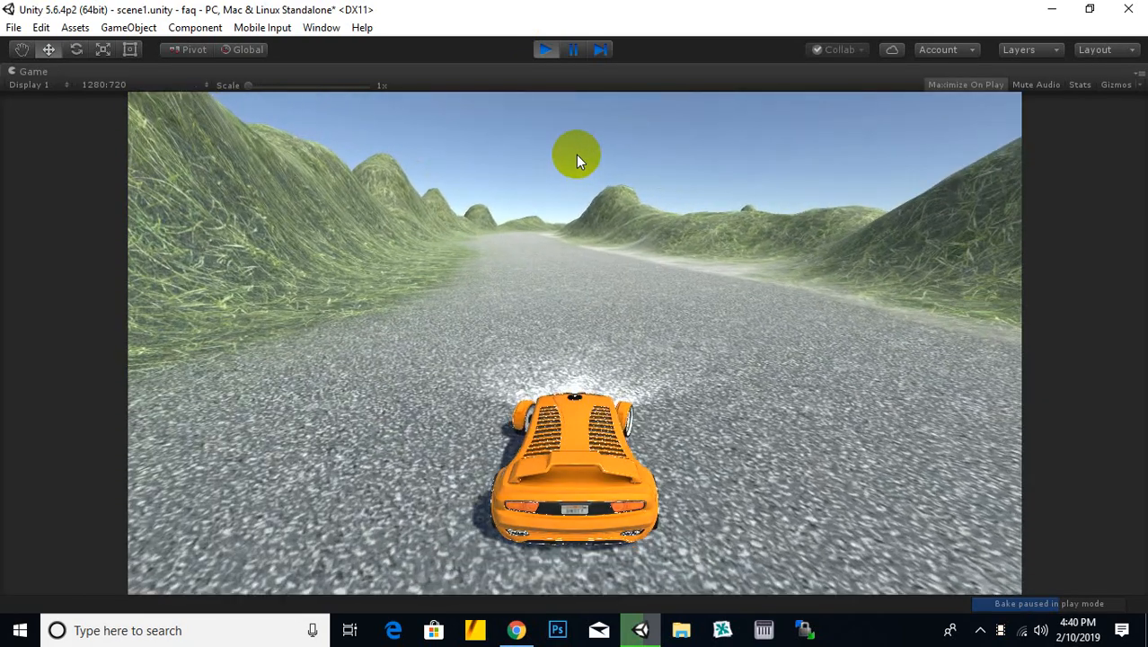
pyautogui.press('Left')
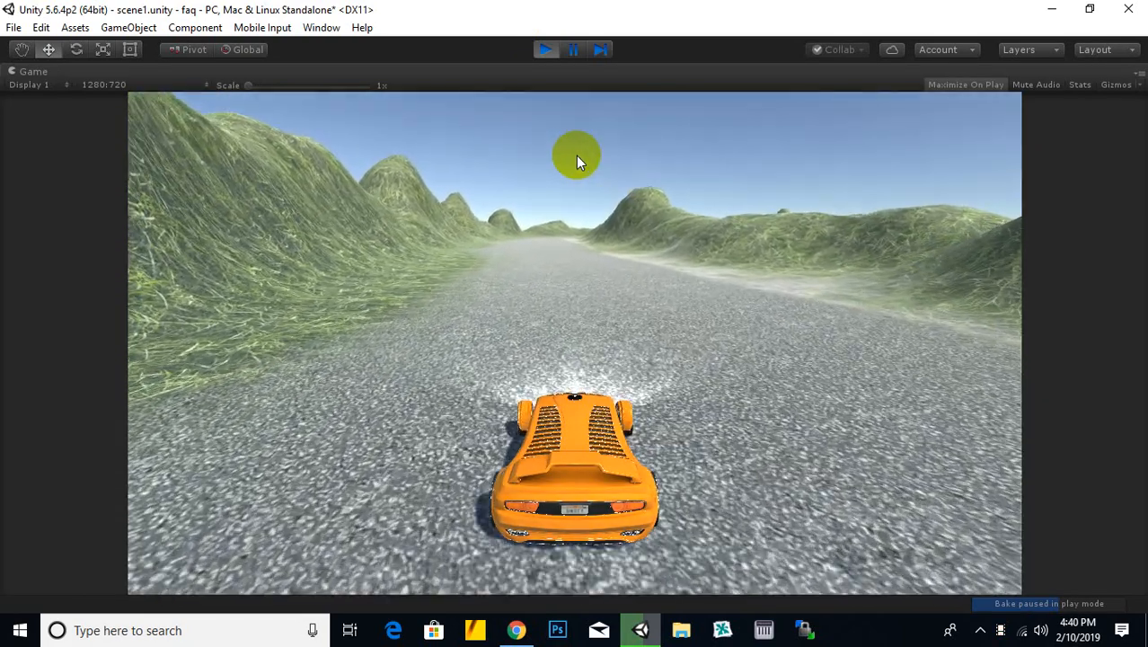
pyautogui.press('Left')
pyautogui.press('Right')
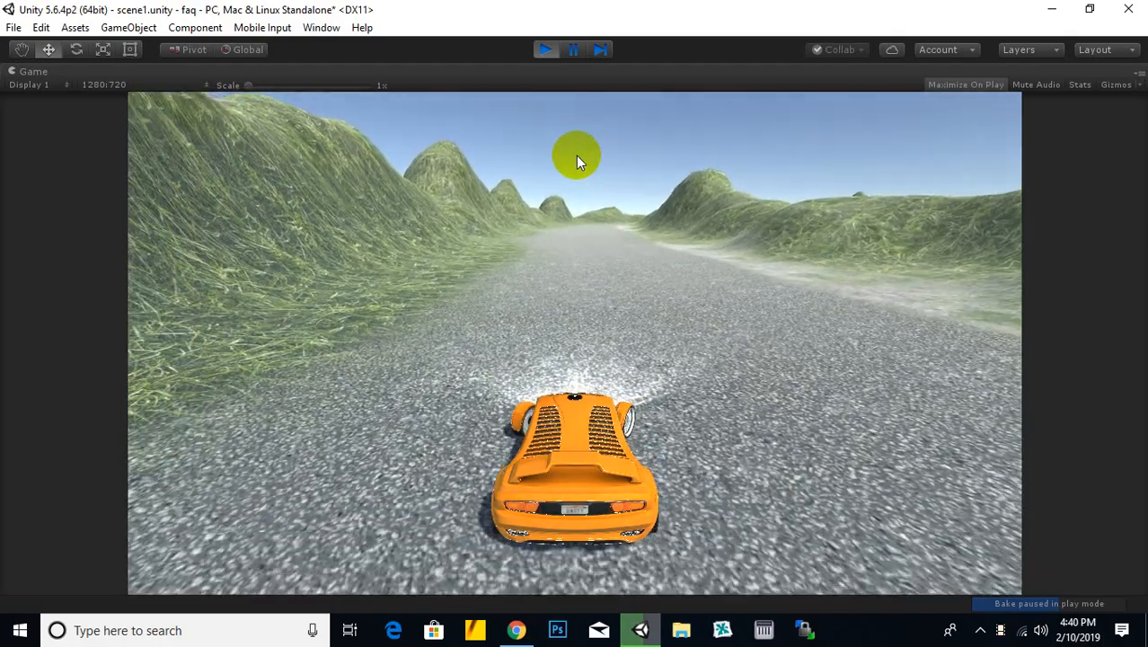
pyautogui.press('Left')
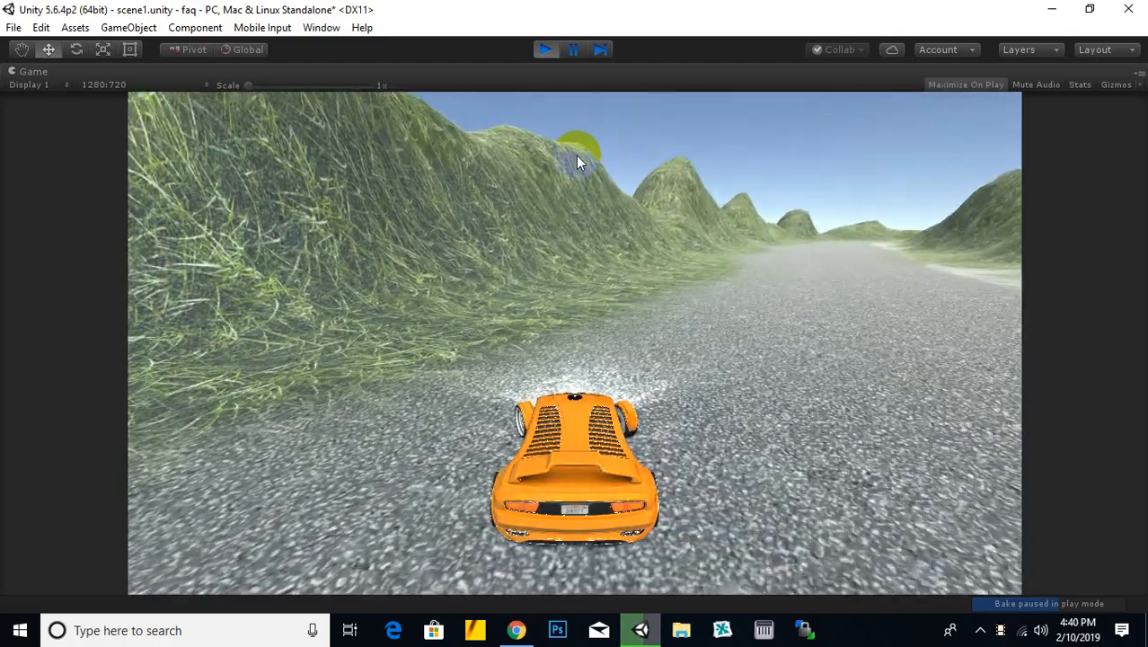
pyautogui.press('Left')
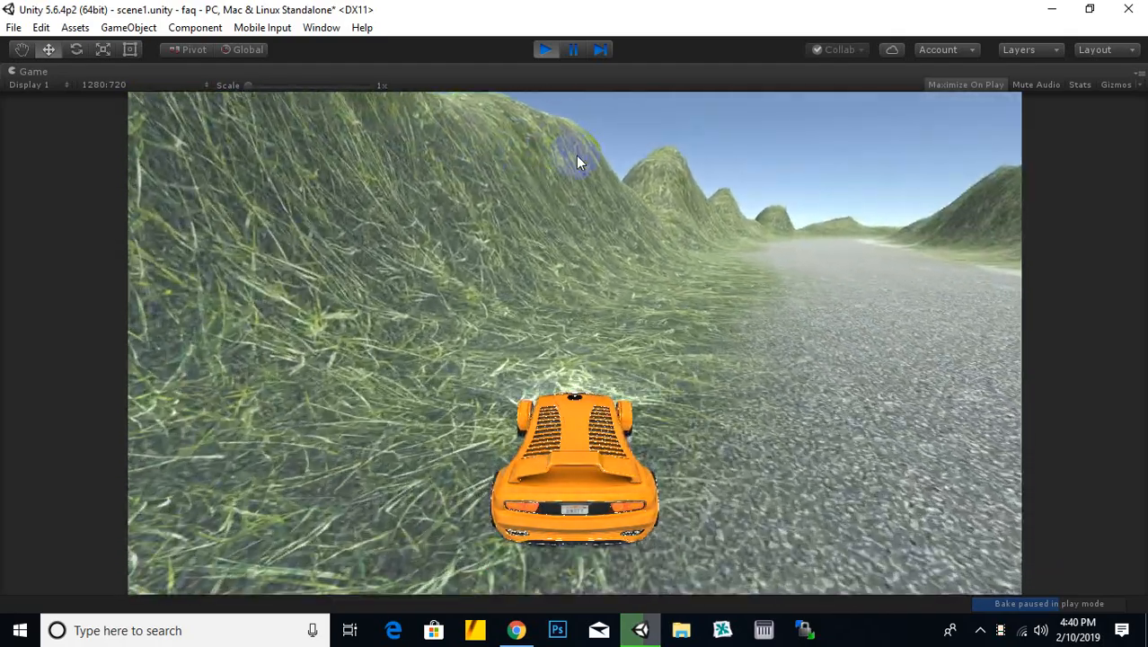
pyautogui.press('Right')
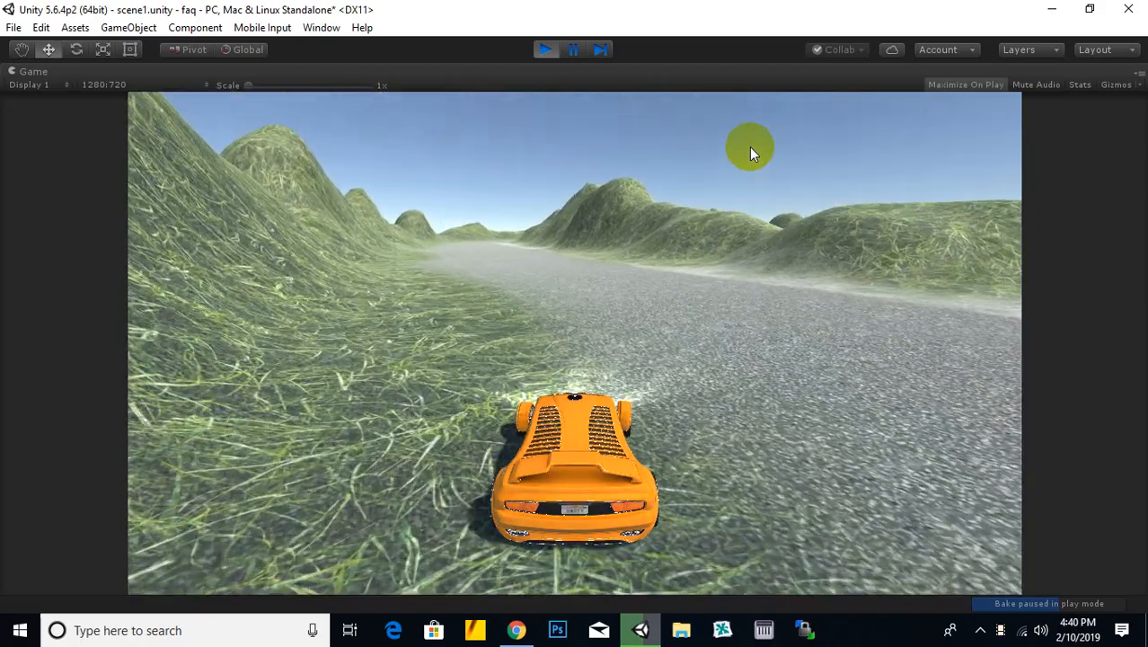
pyautogui.press('Left')
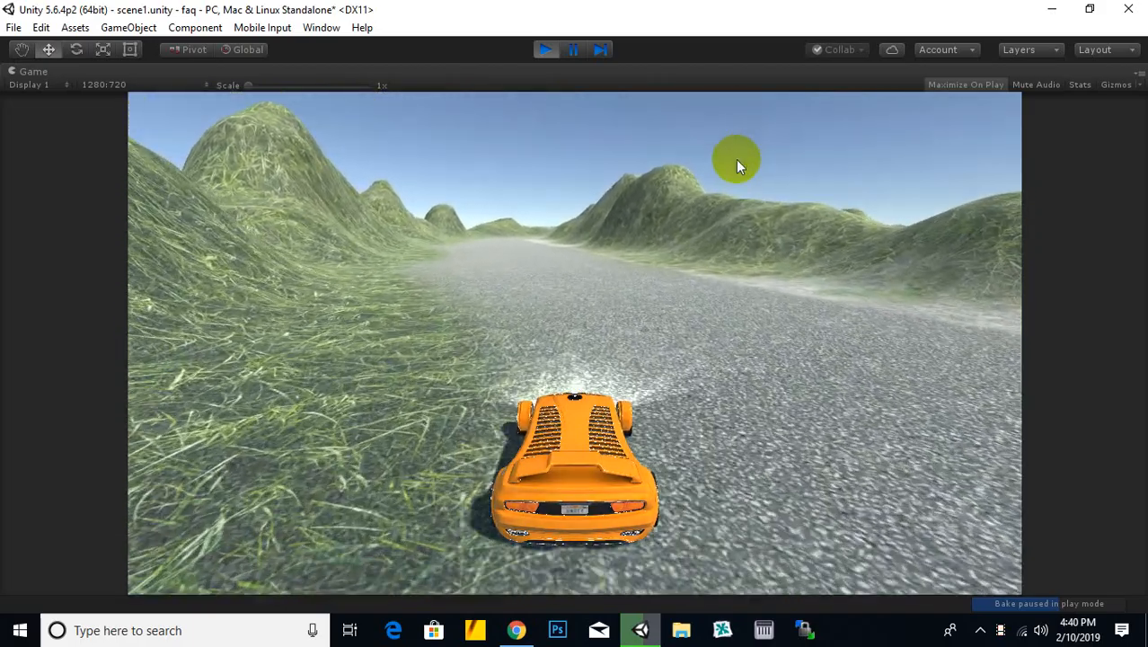
pyautogui.click(545, 50)
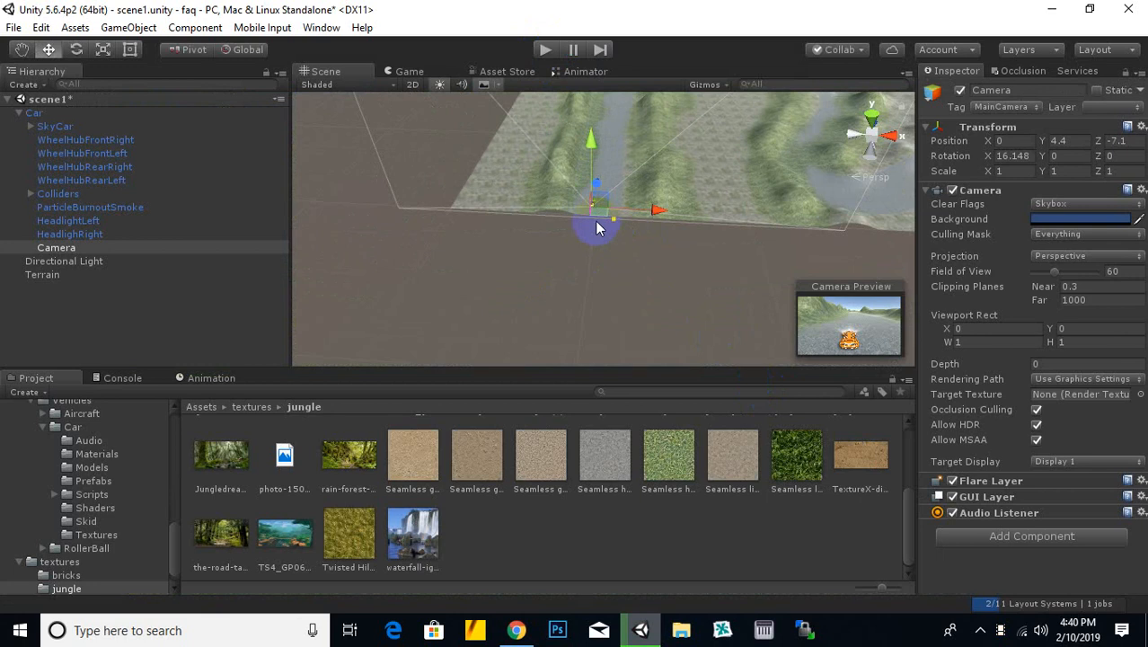
# Step: Look over the road's starting area and browse the images in the Assets/textures folder
pyautogui.keyDown('alt'); pyautogui.moveTo(552, 259); pyautogui.dragTo(625, 282); pyautogui.keyUp('alt')
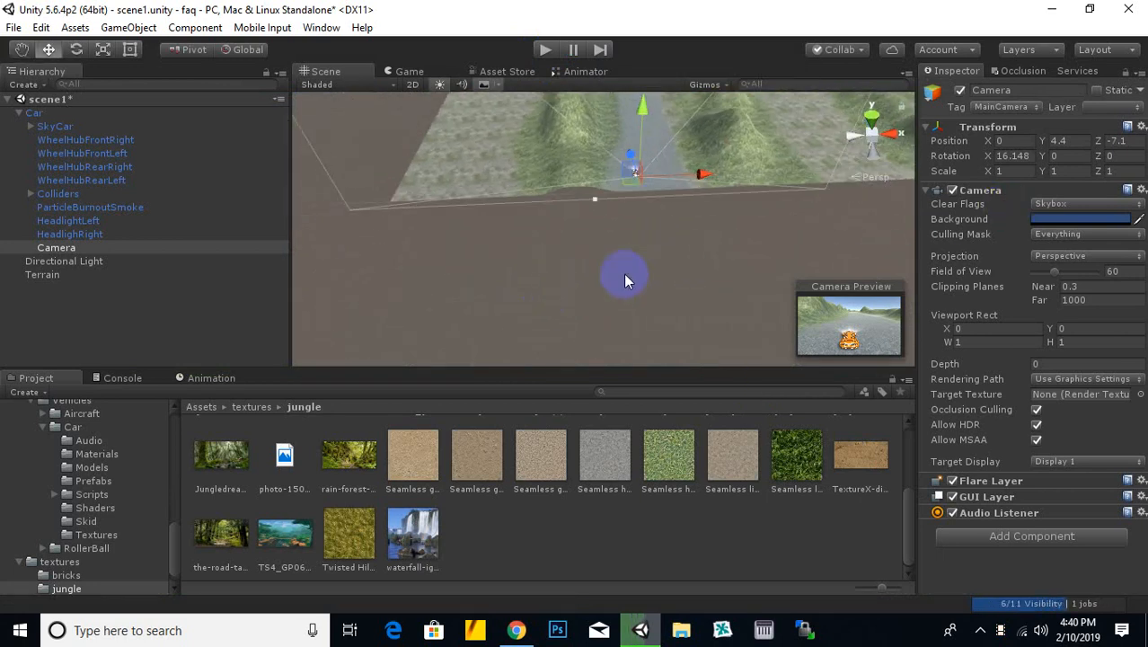
pyautogui.moveTo(651, 205); pyautogui.dragTo(619, 230, button='middle')
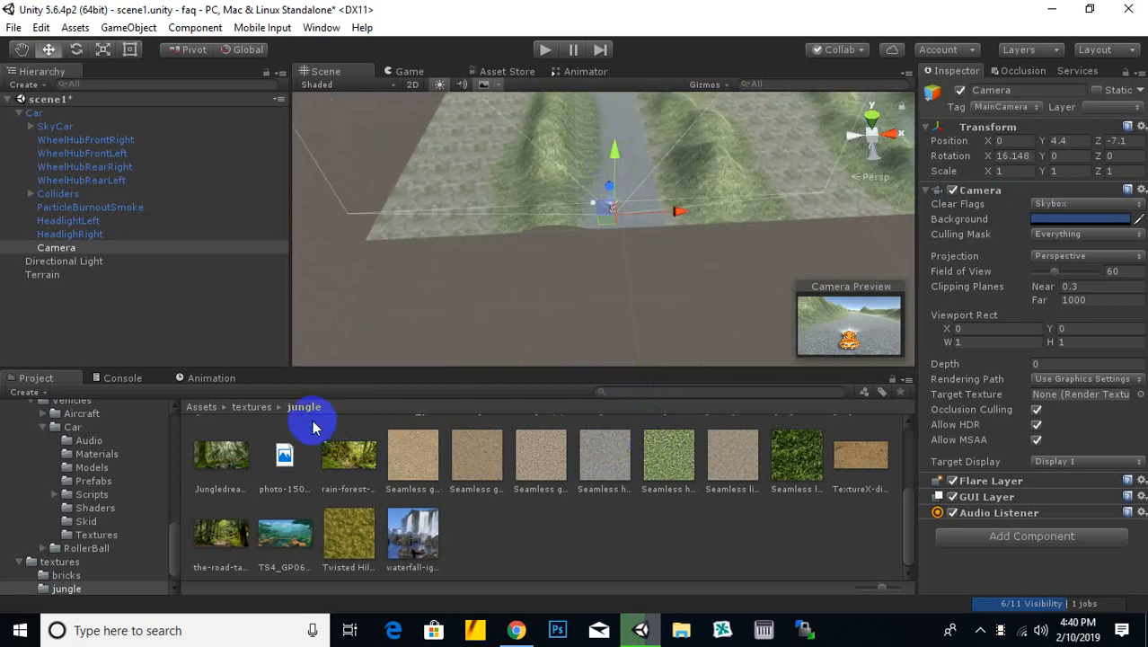
pyautogui.click(255, 406)
pyautogui.scroll(-5, 520, 274)
# Step: Lower the hills on both sides of the road's first stretch using Raise / Lower Terrain with the large solid round brush, size 57, opacity 42
pyautogui.moveTo(511, 422); pyautogui.dragTo(535, 168, button='middle')
pyautogui.click(498, 183)
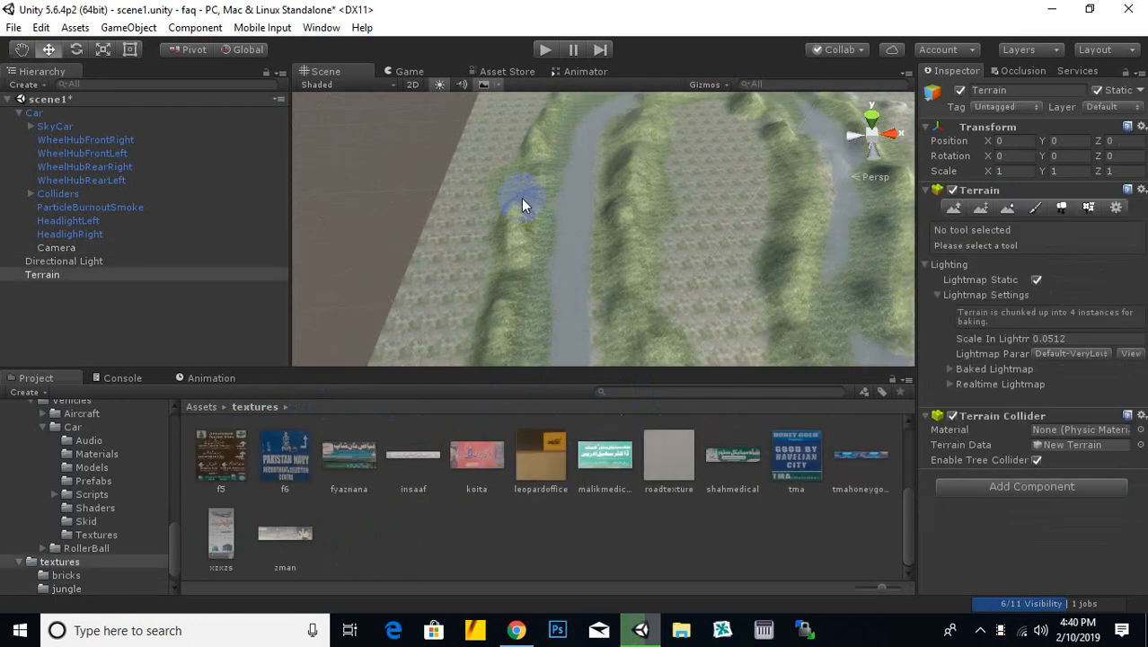
pyautogui.click(953, 207)
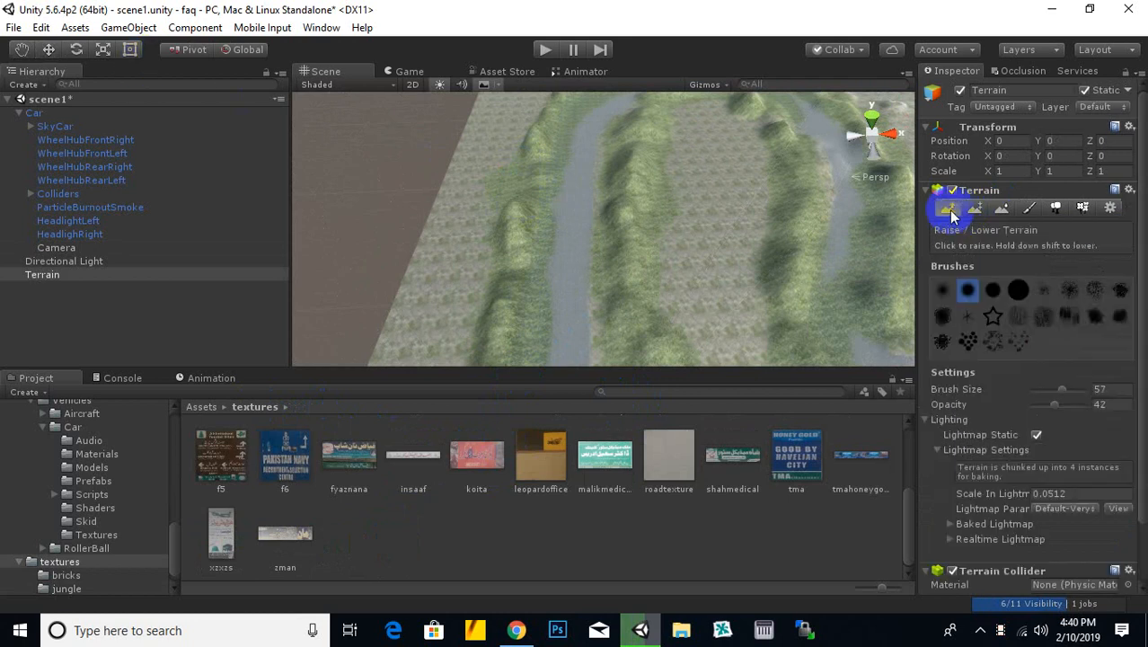
pyautogui.click(1018, 289)
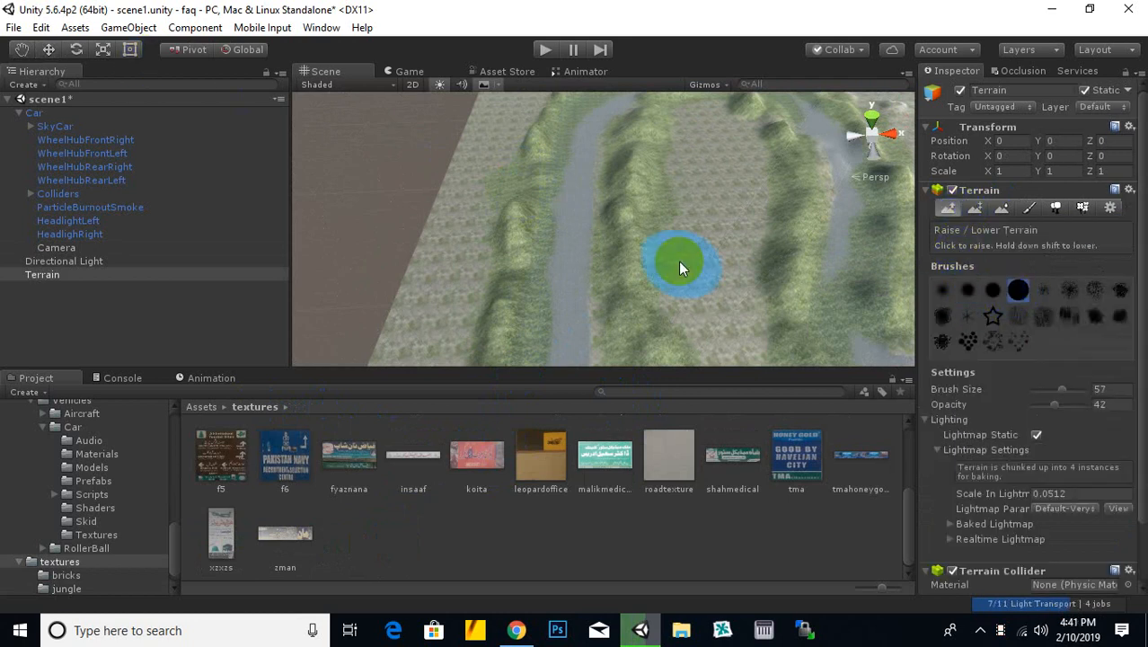
pyautogui.moveTo(670, 133); pyautogui.dragTo(648, 208, button='middle')
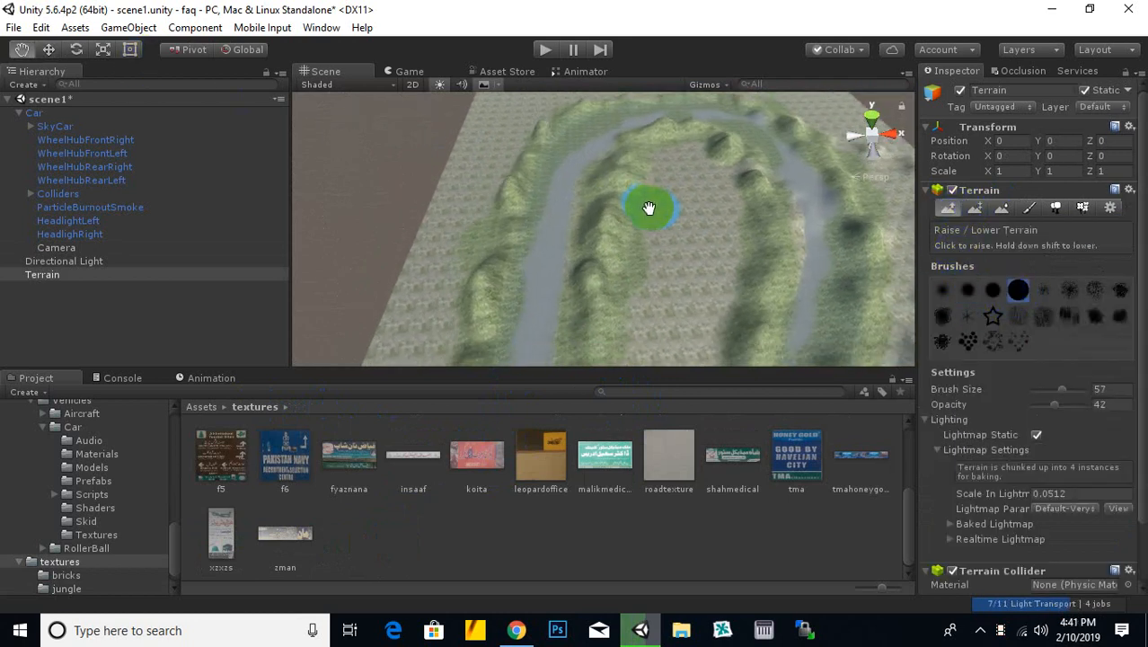
pyautogui.moveTo(635, 249)
pyautogui.mouseDown(button='middle')
pyautogui.moveTo(665, 124)
pyautogui.moveTo(623, 303)
pyautogui.mouseUp(button='middle')
pyautogui.scroll(1, 622, 301)
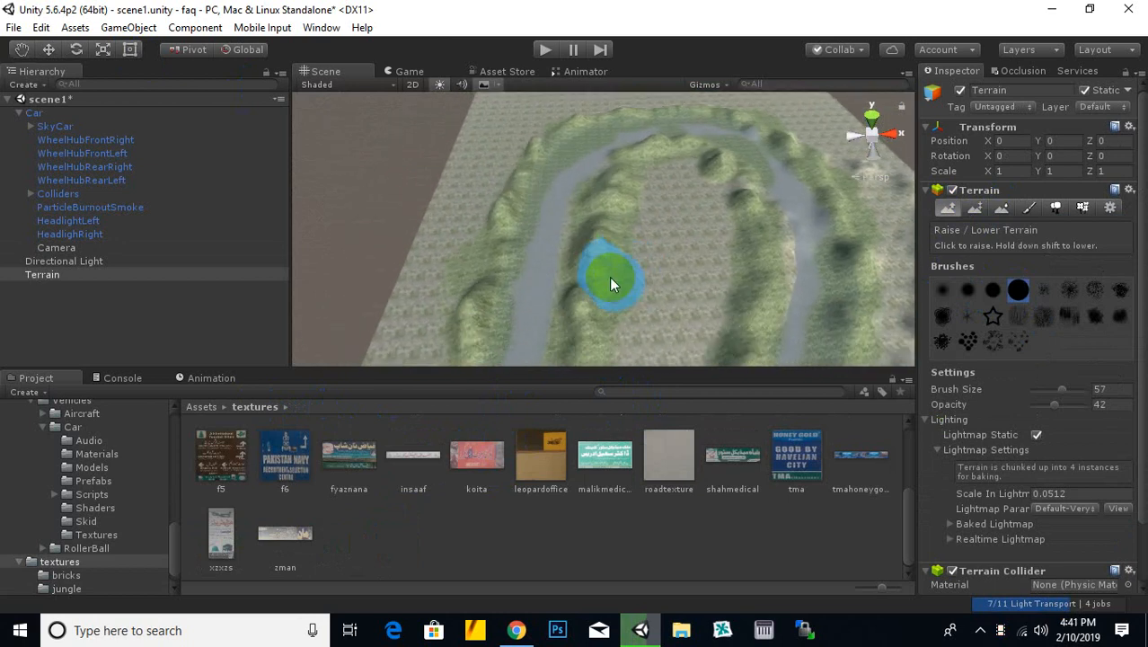
pyautogui.moveTo(611, 277)
pyautogui.mouseDown()
pyautogui.moveTo(606, 205)
pyautogui.moveTo(523, 204)
pyautogui.moveTo(498, 233)
pyautogui.mouseUp()
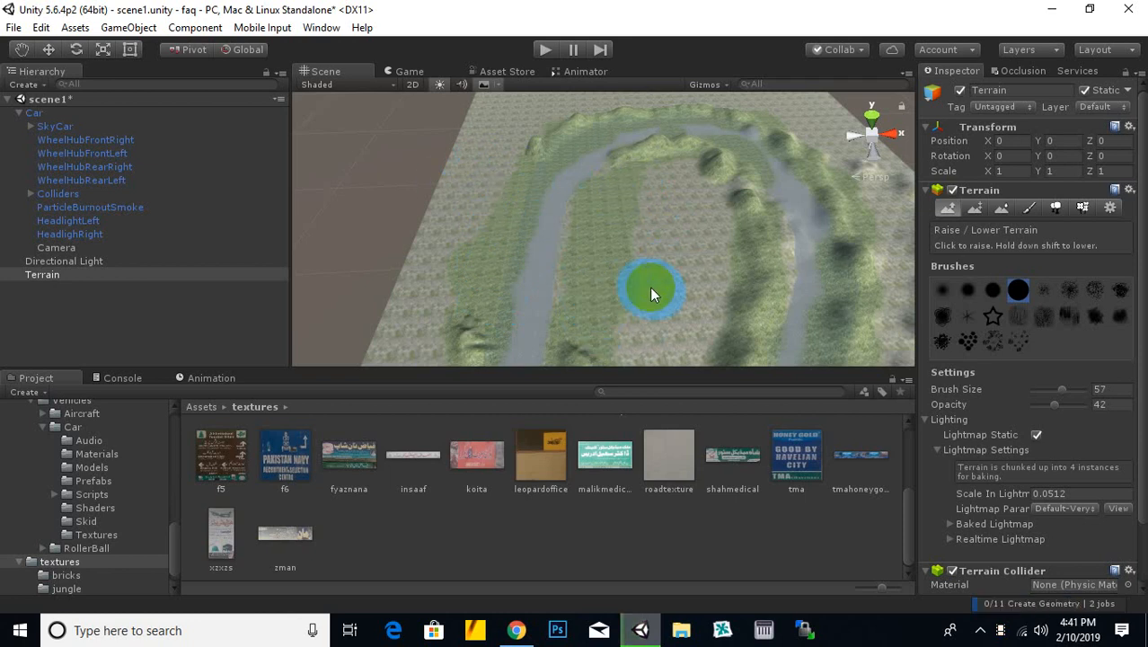
# Step: Add a Cube to the scene and scale it uniformly to about 2.64
pyautogui.keyDown('alt'); pyautogui.moveTo(502, 303); pyautogui.dragTo(659, 243); pyautogui.keyUp('alt')
pyautogui.click(23, 84)
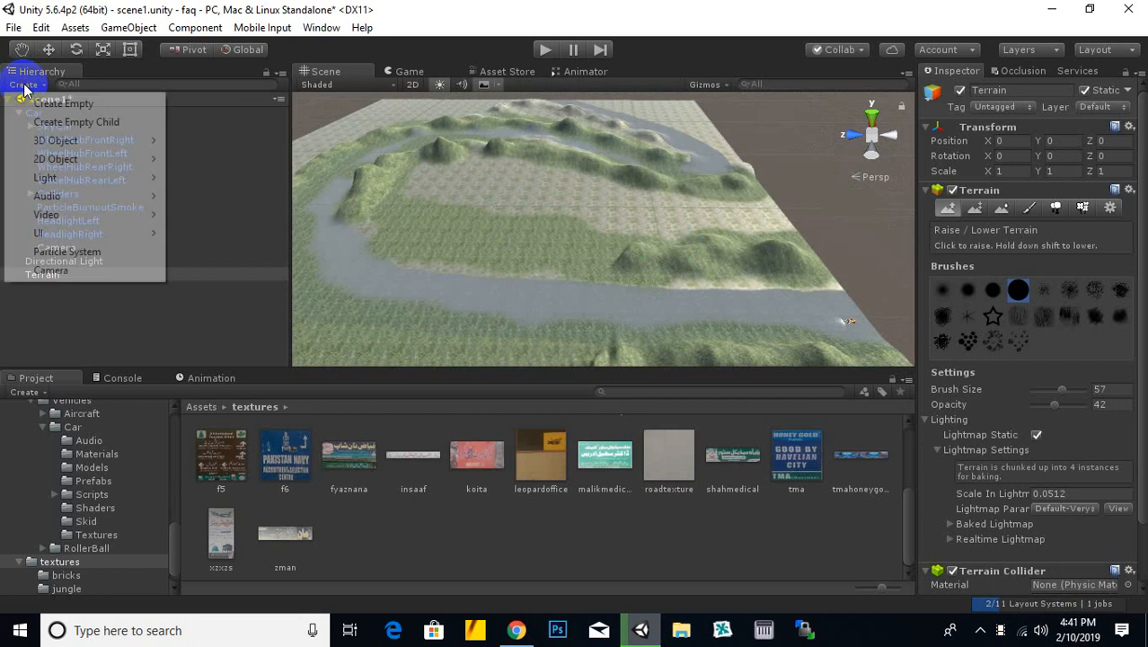
pyautogui.moveTo(61, 143)
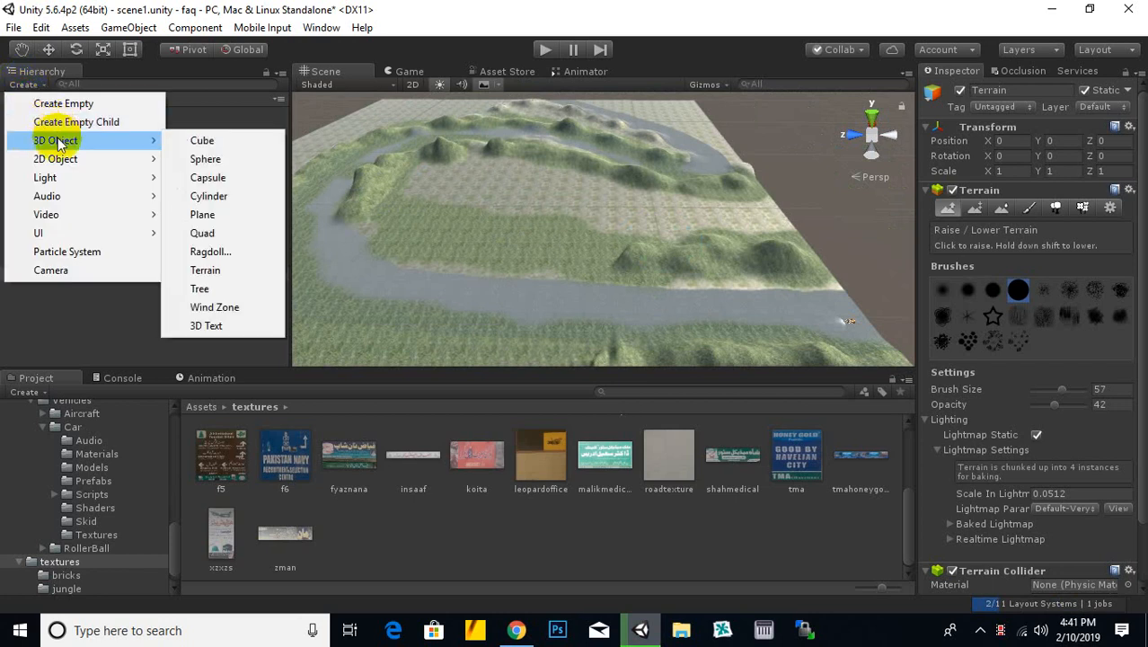
pyautogui.click(195, 142)
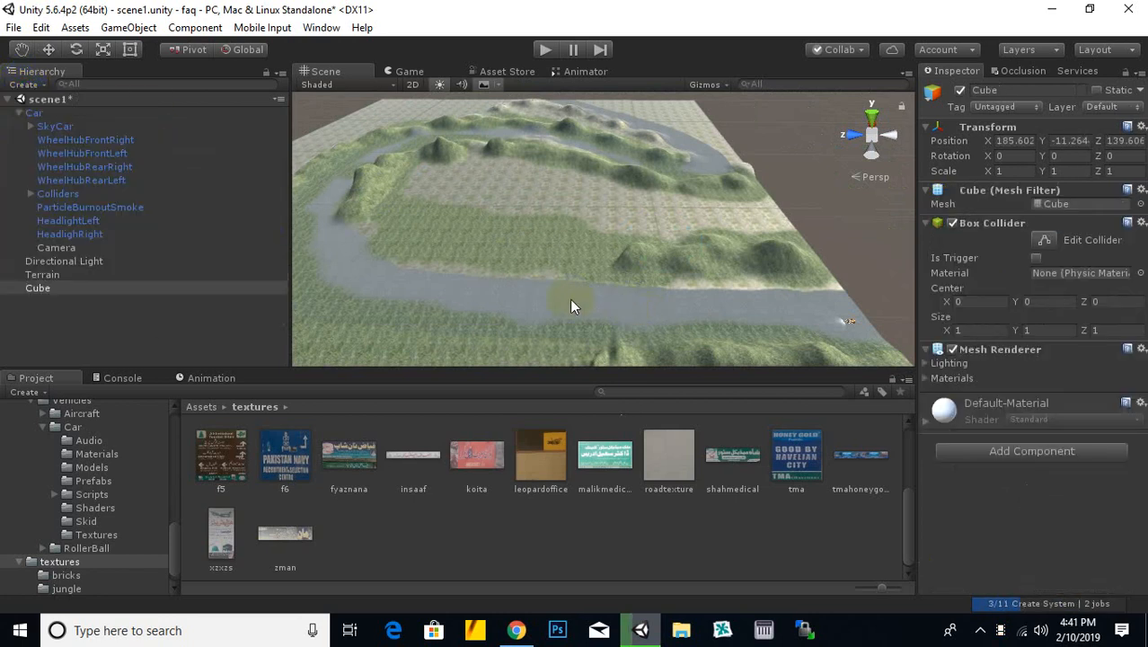
pyautogui.click(103, 49)
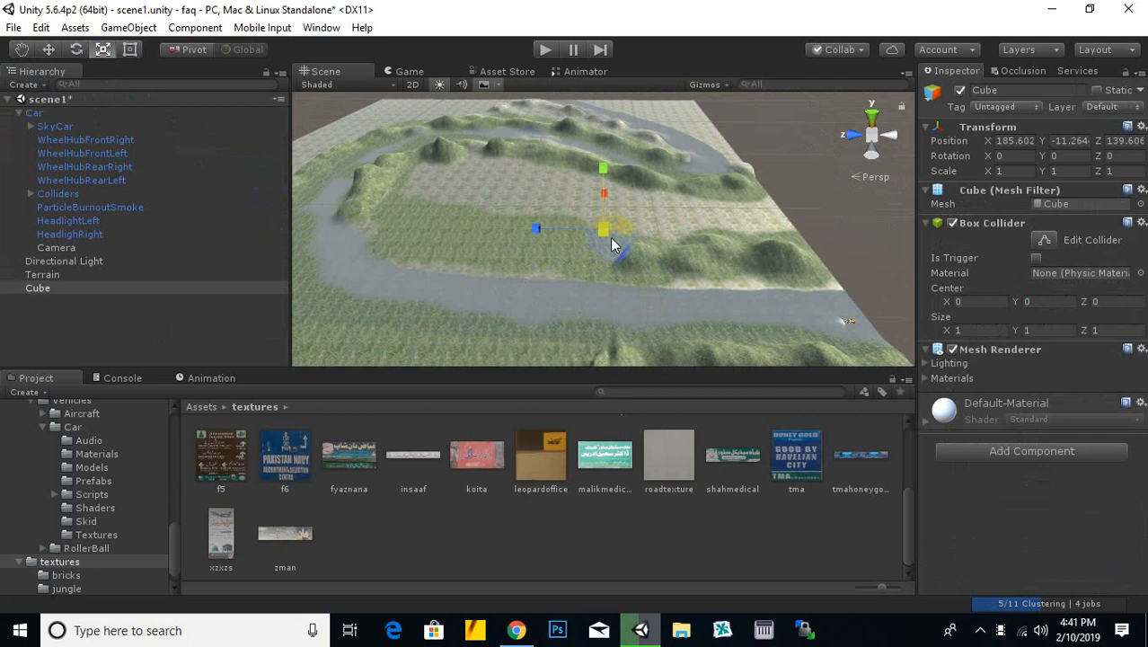
pyautogui.moveTo(611, 244); pyautogui.dragTo(725, 141)
# Step: Move the cube onto the road at the car, at about X 97.1, Y 1.58, Z 10.08
pyautogui.click(49, 49)
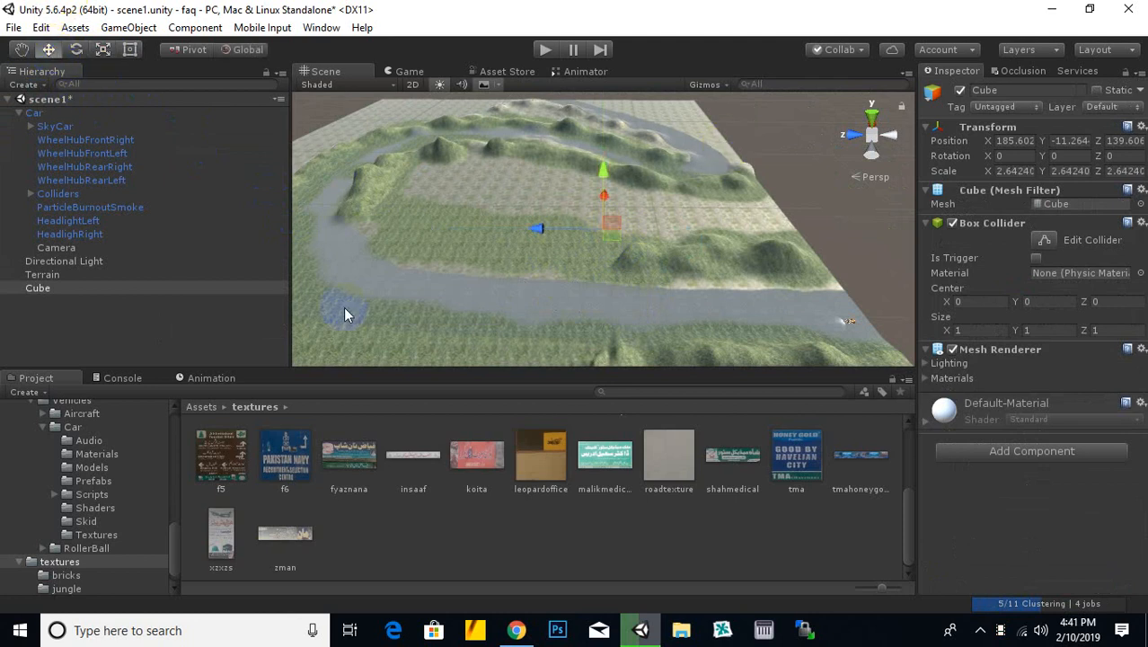
pyautogui.moveTo(617, 195); pyautogui.dragTo(753, 337)
pyautogui.moveTo(806, 261); pyautogui.dragTo(885, 278)
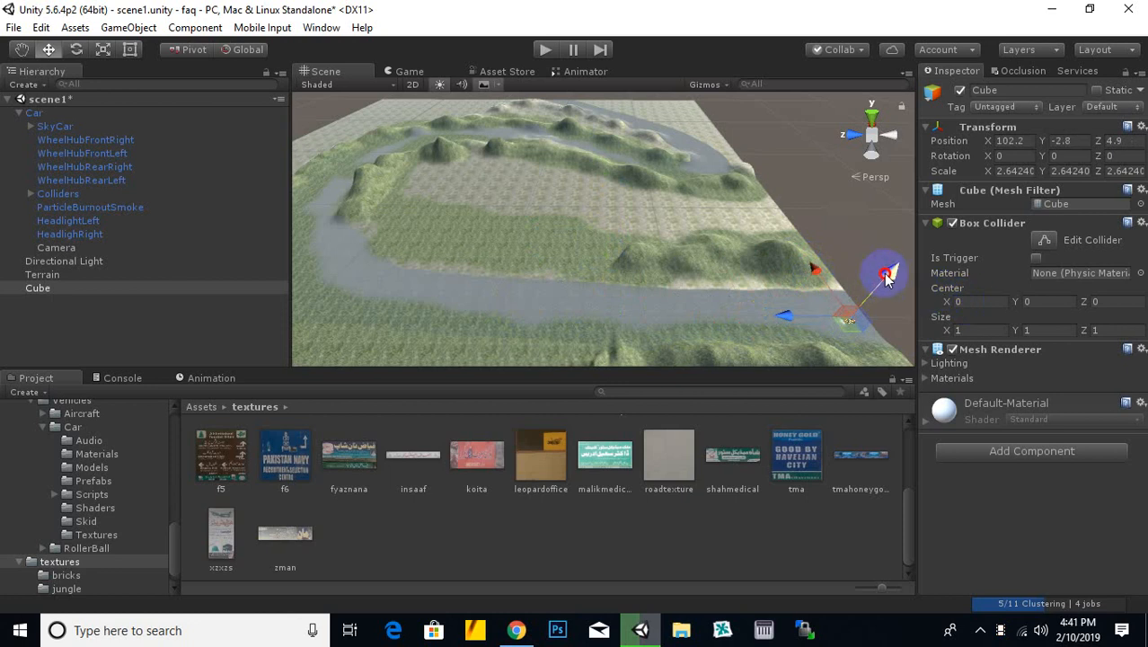
pyautogui.press('f')
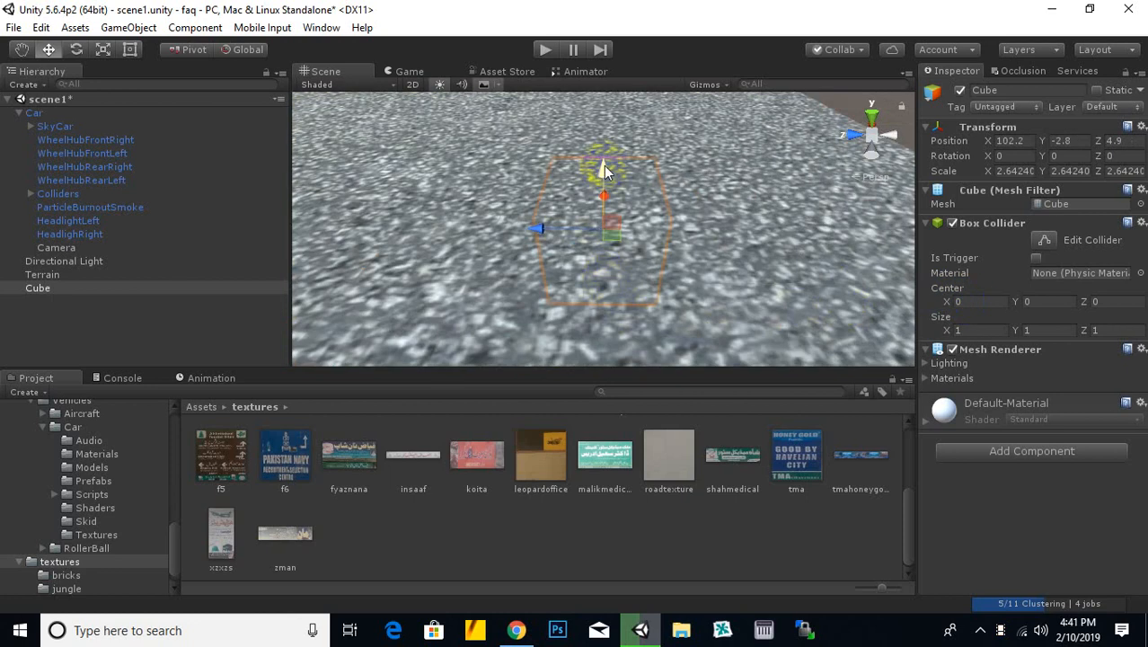
pyautogui.moveTo(604, 165); pyautogui.dragTo(604, 46)
pyautogui.scroll(-5, 565, 239)
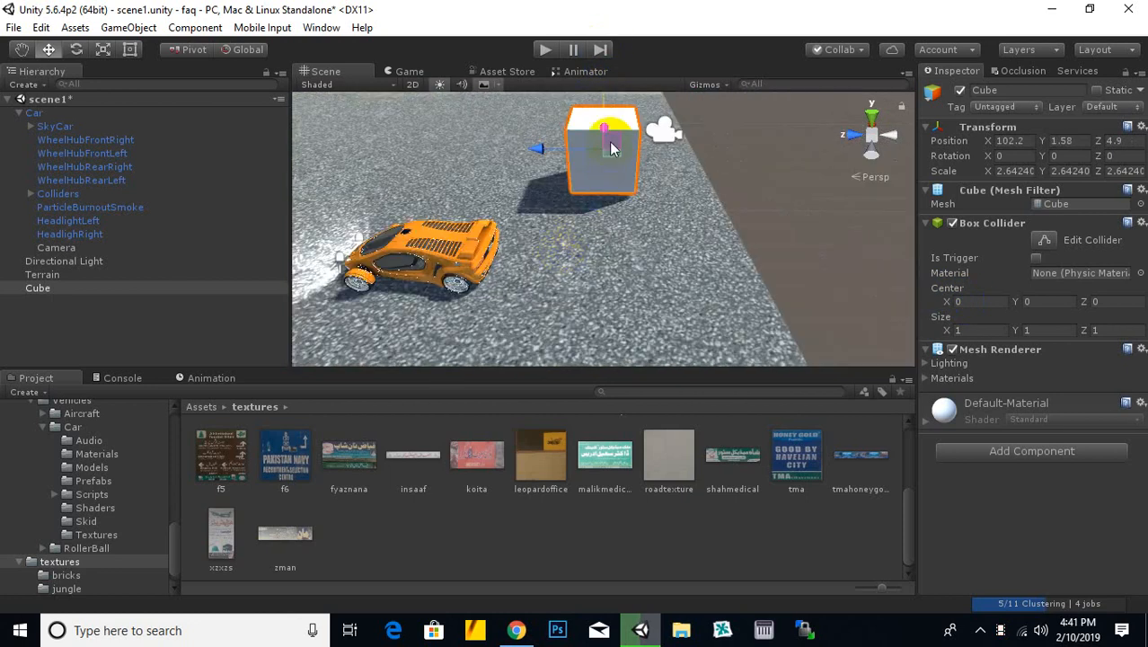
pyautogui.moveTo(611, 148); pyautogui.dragTo(530, 286)
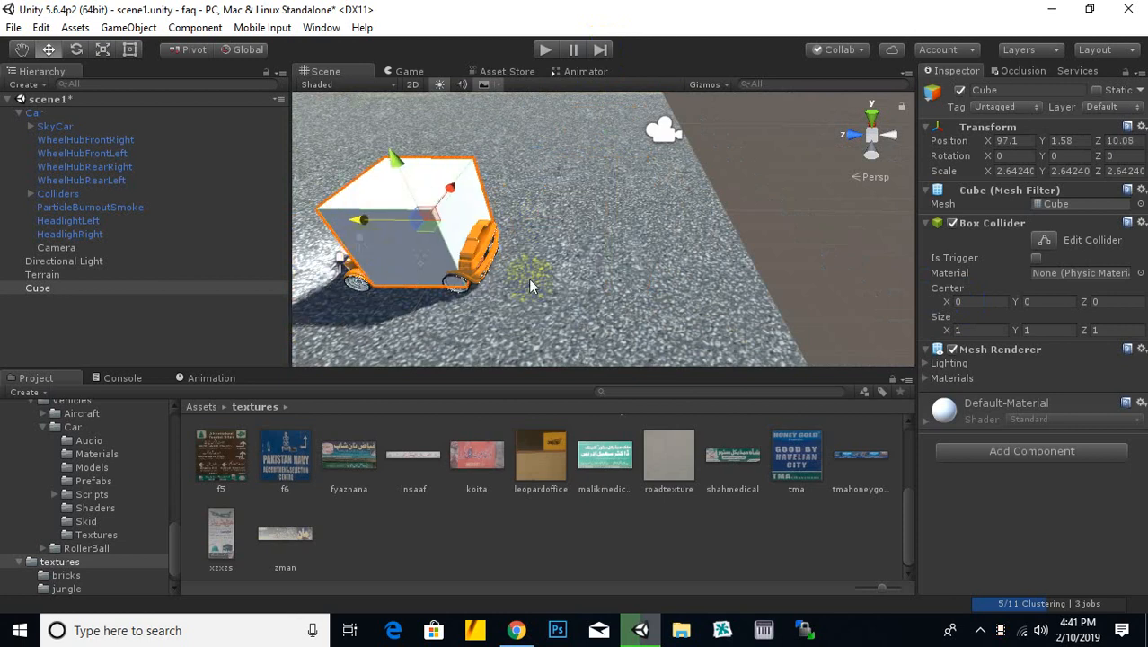
# Step: Reshape the cube into a thin upright wall panel, scaled to about X 0.47, Y 6.86, Z 7.82
pyautogui.moveTo(530, 286); pyautogui.dragTo(644, 220, button='middle')
pyautogui.keyDown('alt'); pyautogui.moveTo(475, 253); pyautogui.dragTo(797, 274); pyautogui.keyUp('alt')
pyautogui.moveTo(760, 251); pyautogui.dragTo(626, 302, button='middle')
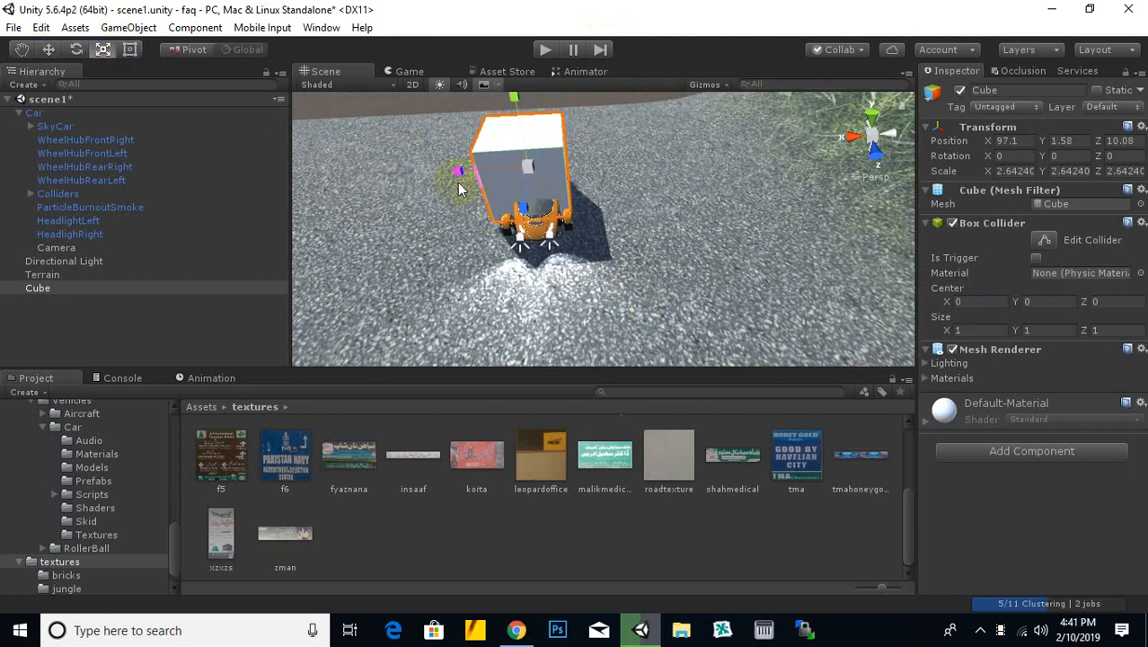
pyautogui.moveTo(458, 188); pyautogui.dragTo(506, 180)
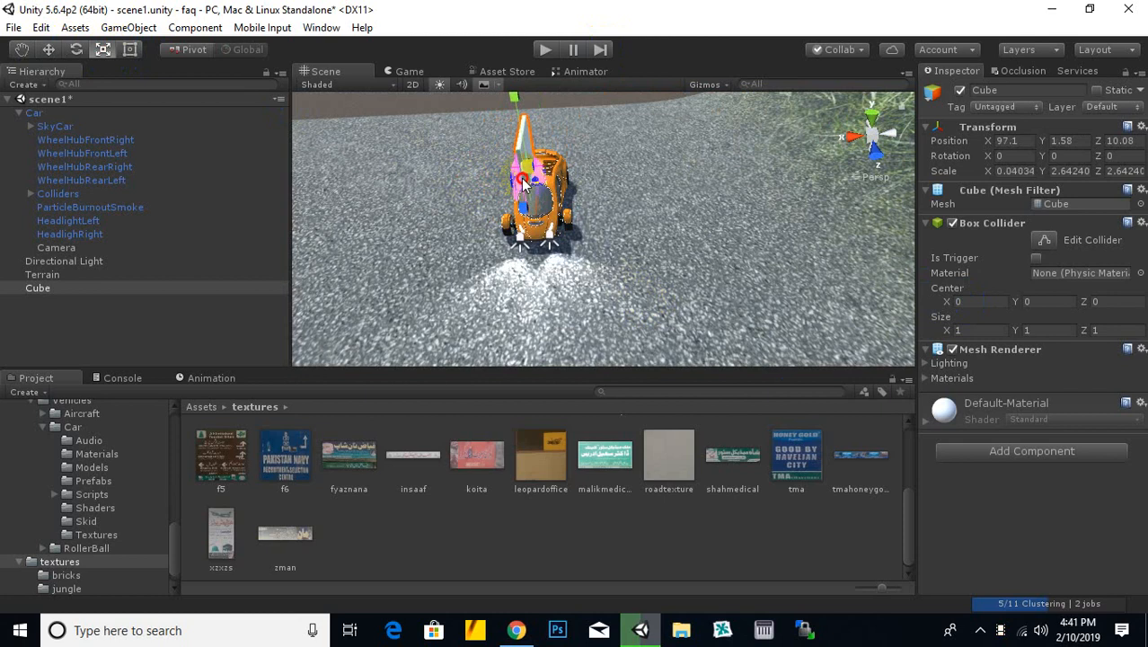
pyautogui.keyDown('alt'); pyautogui.moveTo(681, 223); pyautogui.dragTo(622, 124); pyautogui.keyUp('alt')
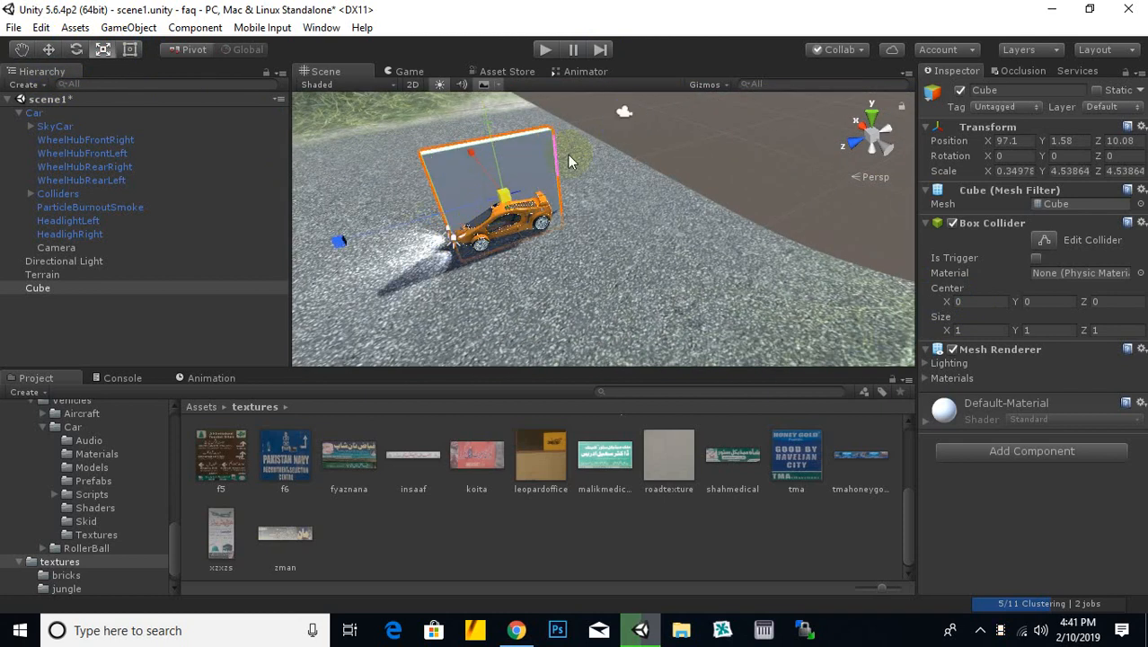
pyautogui.moveTo(496, 198); pyautogui.dragTo(512, 196)
pyautogui.moveTo(409, 243); pyautogui.dragTo(414, 229)
pyautogui.moveTo(497, 142); pyautogui.dragTo(492, 123)
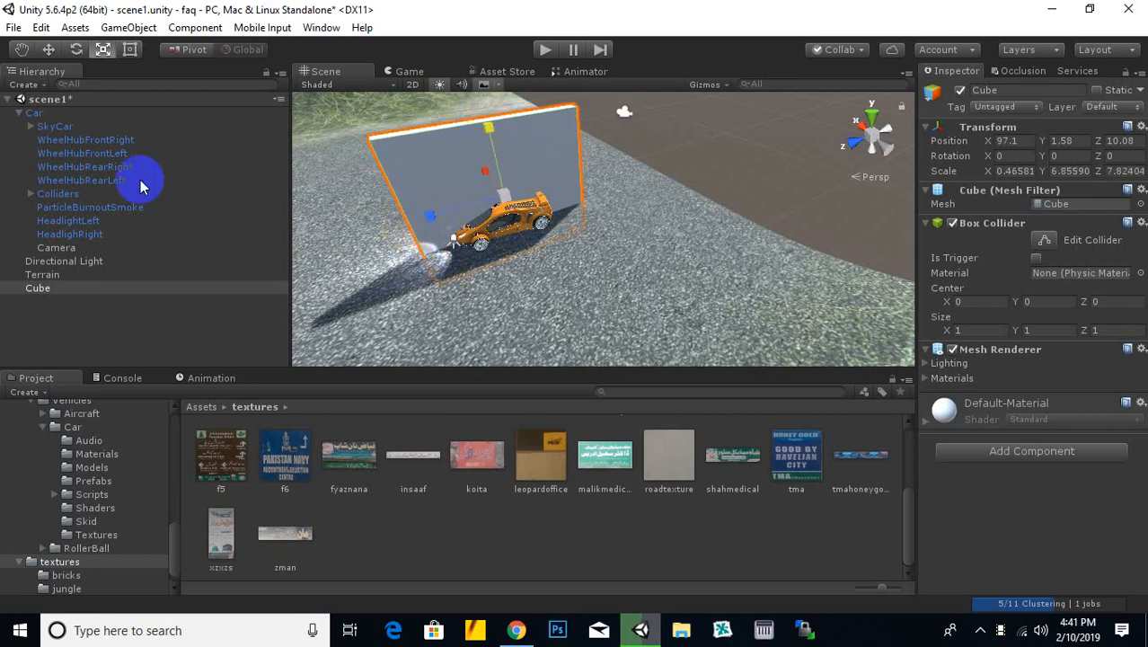
# Step: Raise the wall panel to about Y 2.07 and shrink it proportionally to a scale of about 0.28 × 4.10 × 4.68
pyautogui.click(48, 50)
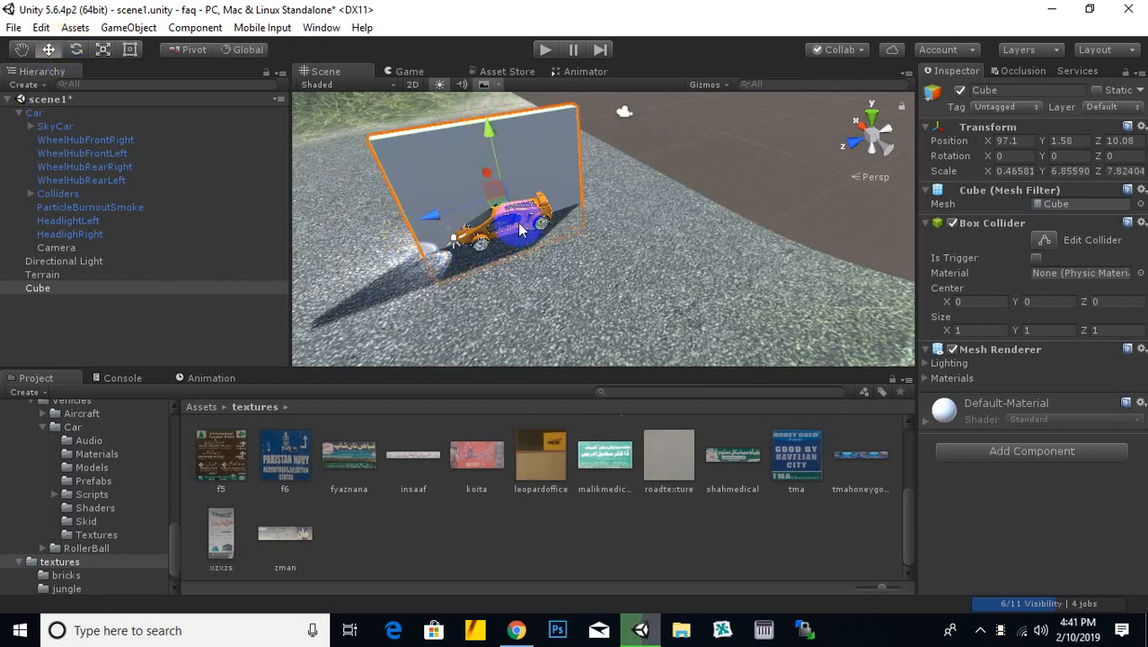
pyautogui.moveTo(488, 130); pyautogui.dragTo(488, 122)
pyautogui.click(104, 49)
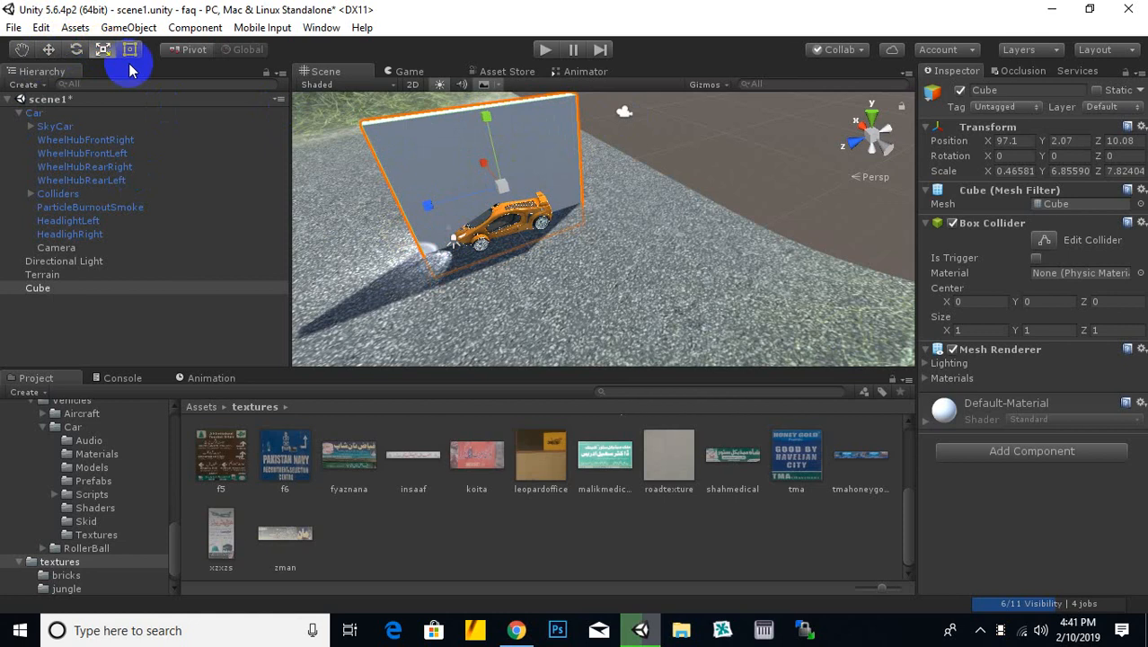
pyautogui.moveTo(515, 202); pyautogui.dragTo(495, 223)
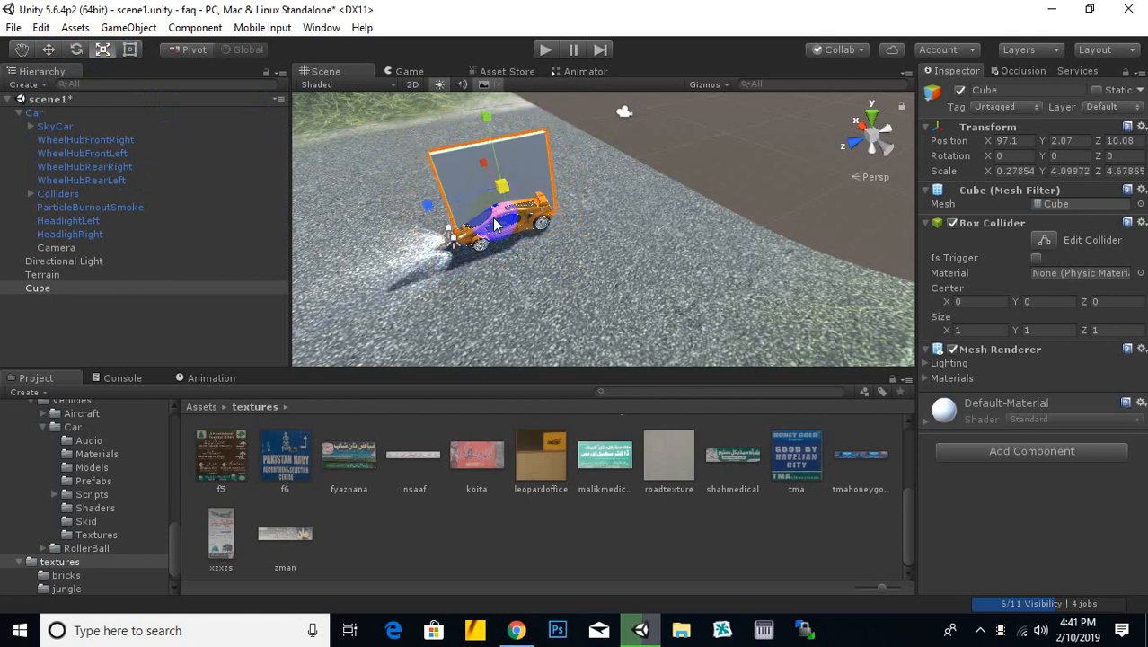
# Step: Move the wall panel sideways off the car to about X 107.17
pyautogui.click(48, 50)
pyautogui.keyDown('alt'); pyautogui.moveTo(602, 274); pyautogui.dragTo(289, 226); pyautogui.keyUp('alt')
pyautogui.keyDown('alt'); pyautogui.moveTo(371, 285); pyautogui.dragTo(522, 318); pyautogui.keyUp('alt')
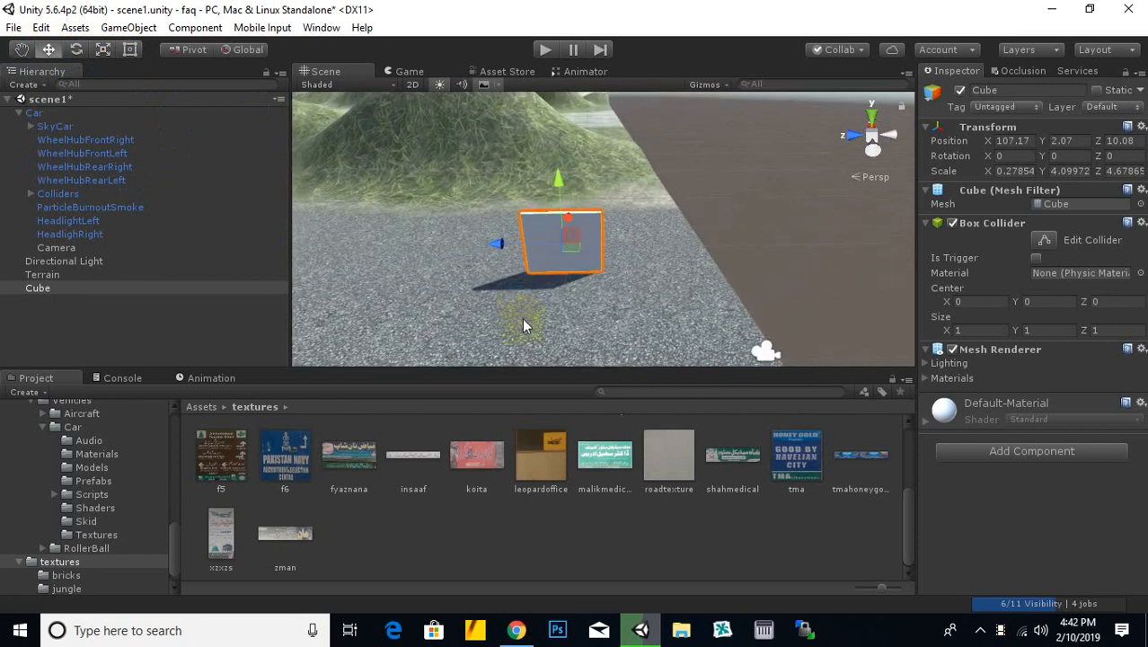
# Step: Duplicate the wall panel and place the copy parallel to it at about X 111.03
pyautogui.scroll(2, 506, 296)
pyautogui.moveTo(506, 296); pyautogui.dragTo(558, 272, button='middle')
pyautogui.keyDown('alt'); pyautogui.moveTo(605, 318); pyautogui.dragTo(406, 324); pyautogui.keyUp('alt')
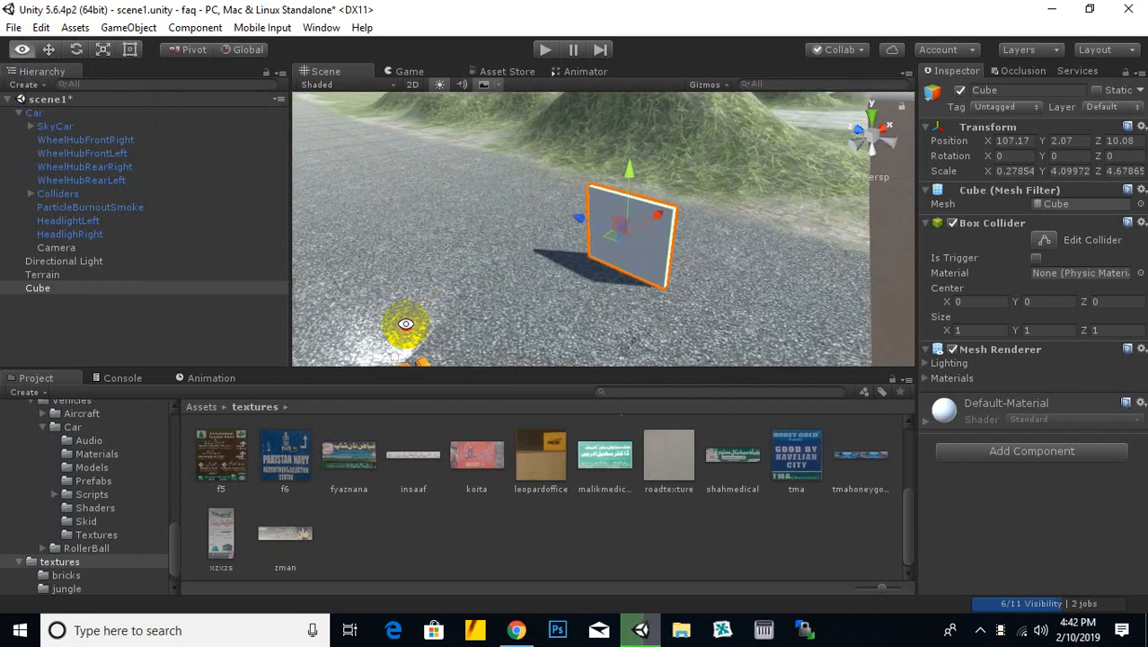
pyautogui.hotkey('ctrl', 'd')
pyautogui.moveTo(659, 213); pyautogui.dragTo(689, 194)
# Step: Create an empty game object and rename it shop1
pyautogui.click(27, 84)
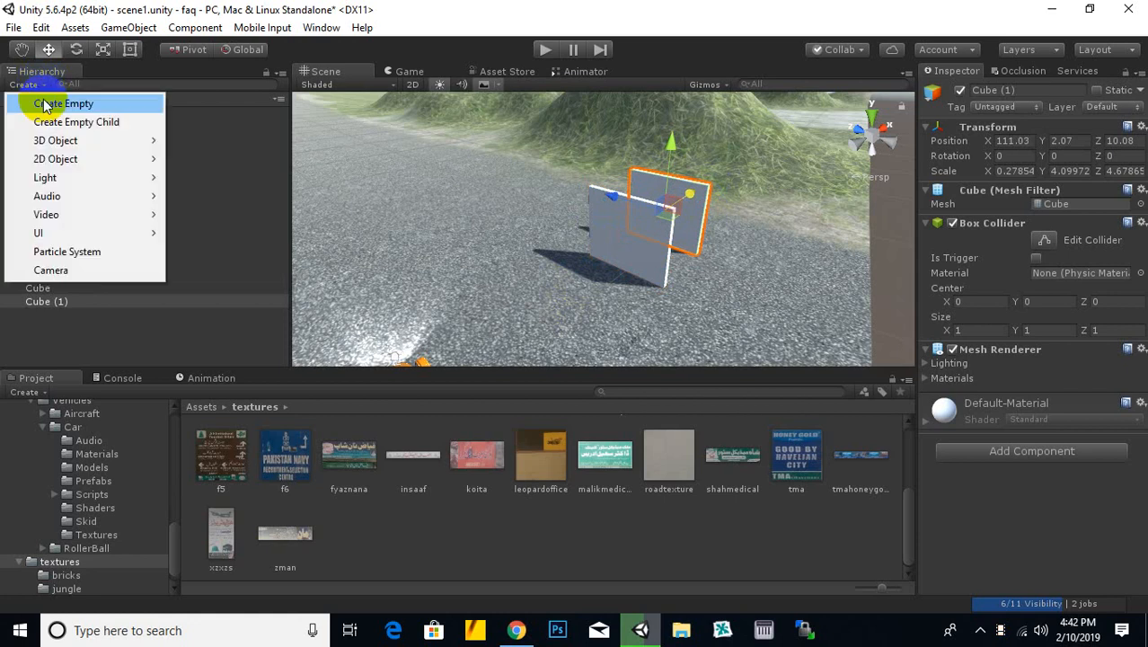
pyautogui.click(45, 106)
pyautogui.rightClick(69, 317)
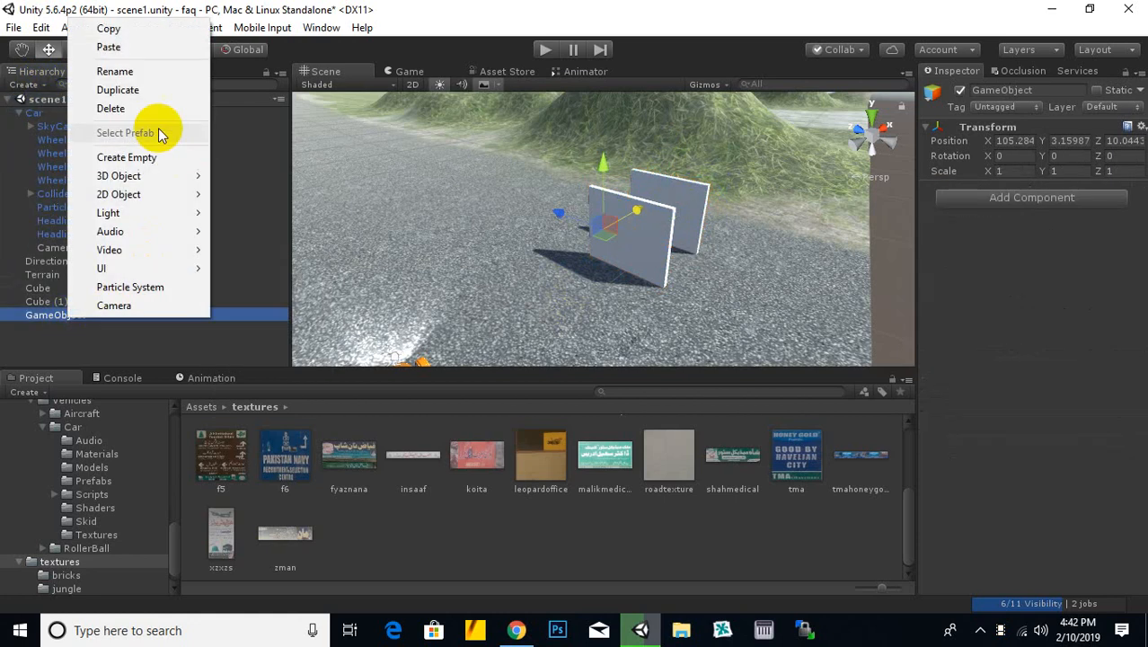
pyautogui.click(153, 79)
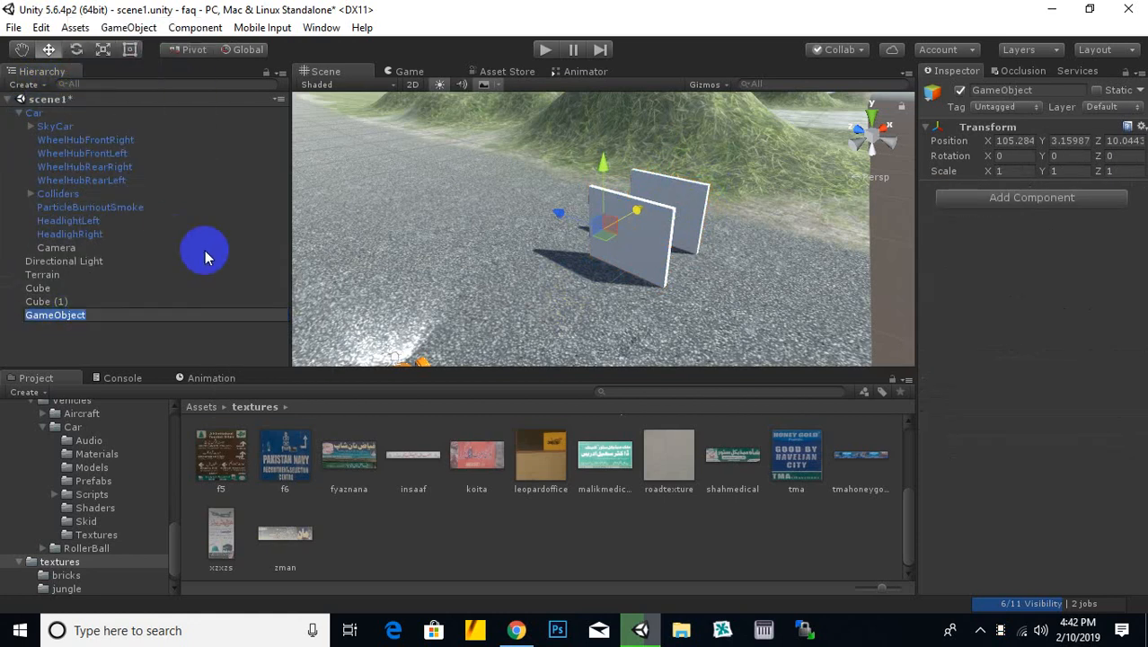
pyautogui.write('shop1')
pyautogui.press('Return')
# Step: Make both wall cubes, Cube and Cube (1), children of shop1
pyautogui.click(63, 300)
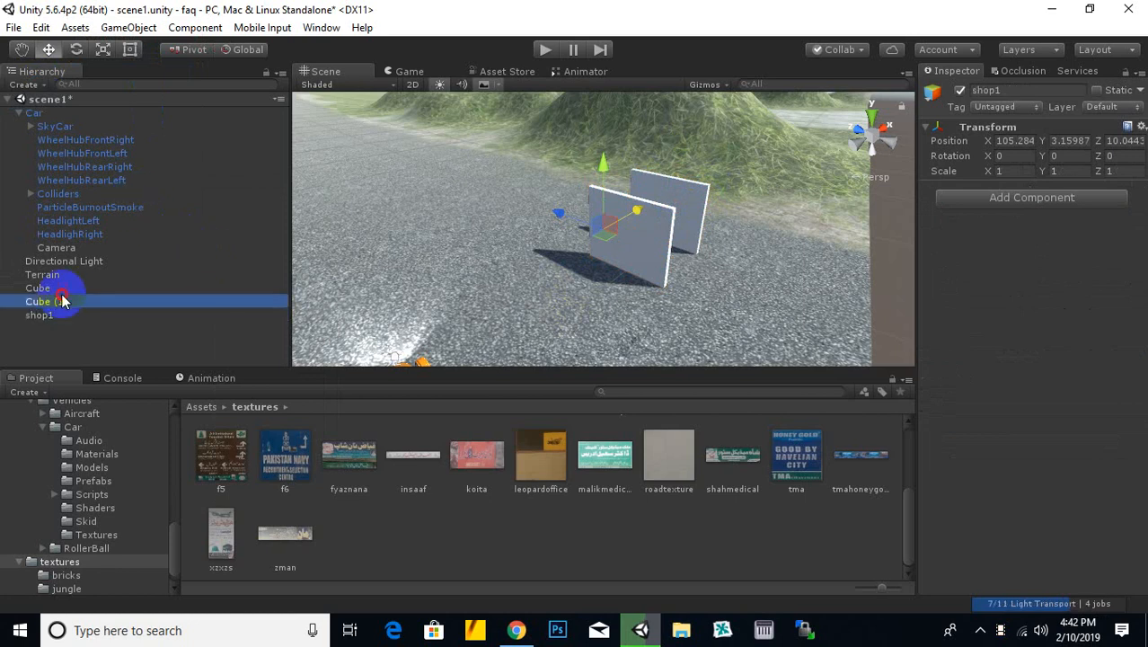
pyautogui.keyDown('ctrl'); pyautogui.click(44, 286); pyautogui.keyUp('ctrl')
pyautogui.moveTo(58, 317); pyautogui.dragTo(59, 317)
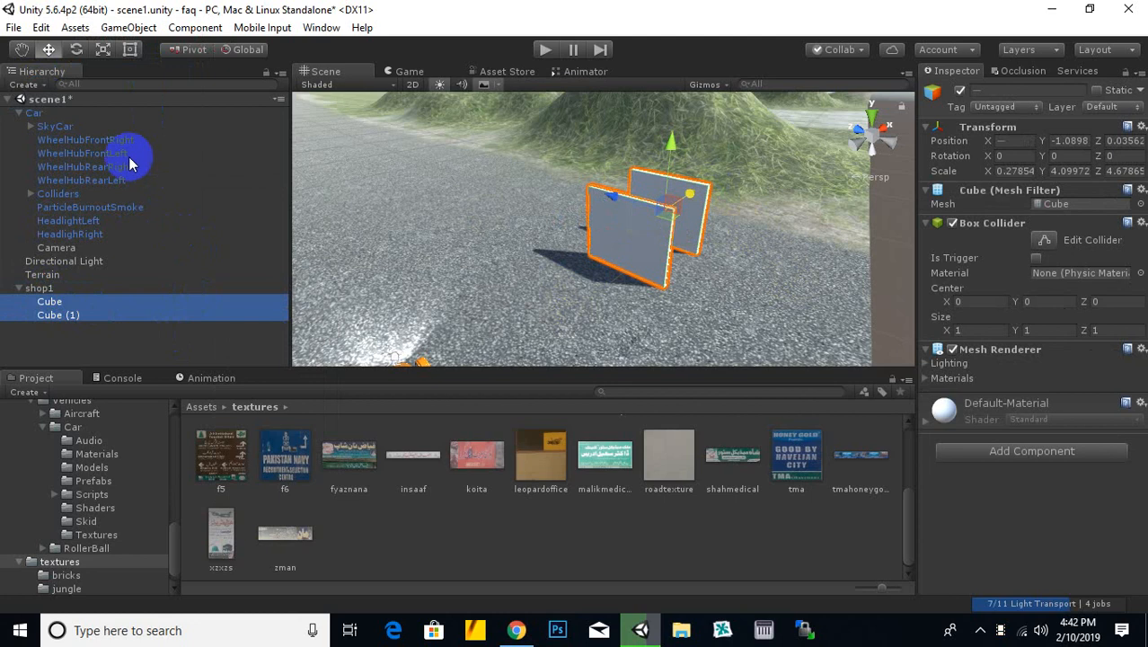
# Step: Apply the leopardoffice texture to the first wall cube and check its shader options, keeping Standard
pyautogui.moveTo(592, 231); pyautogui.dragTo(572, 245, button='middle')
pyautogui.scroll(1, 570, 517)
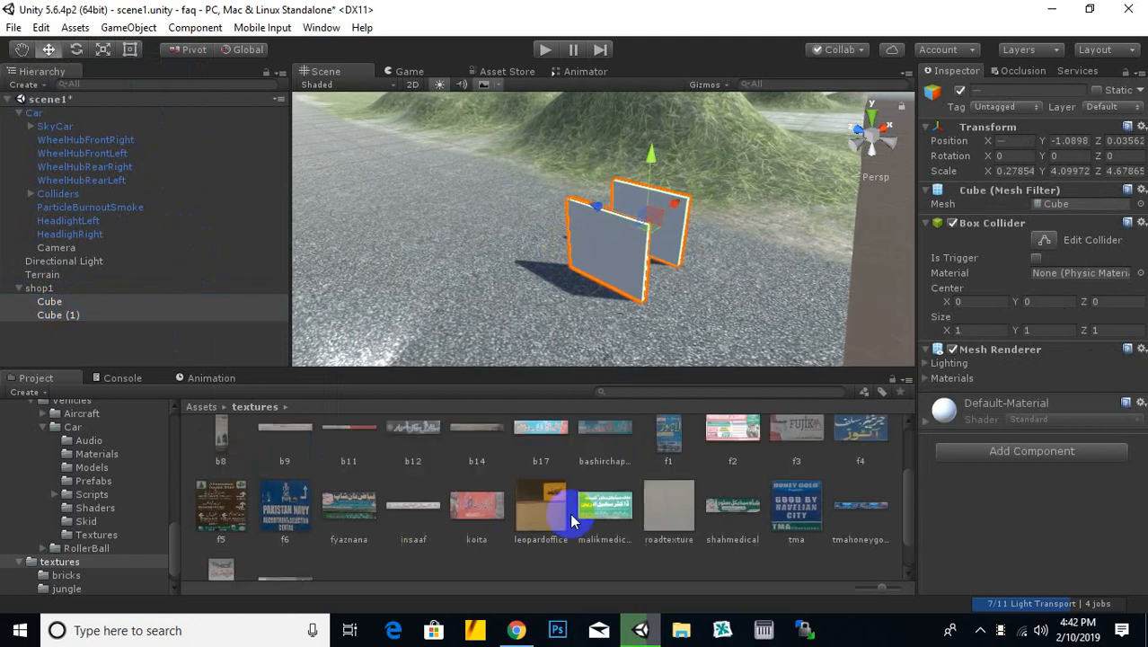
pyautogui.scroll(2, 569, 513)
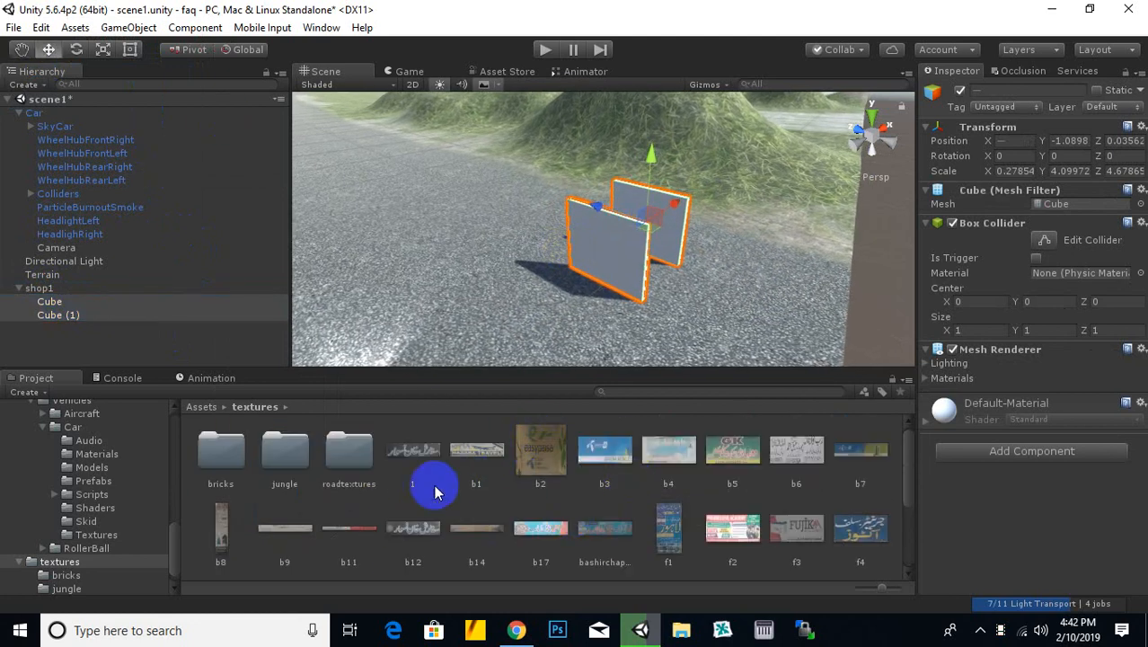
pyautogui.scroll(-2, 434, 485)
pyautogui.moveTo(542, 505); pyautogui.dragTo(613, 243)
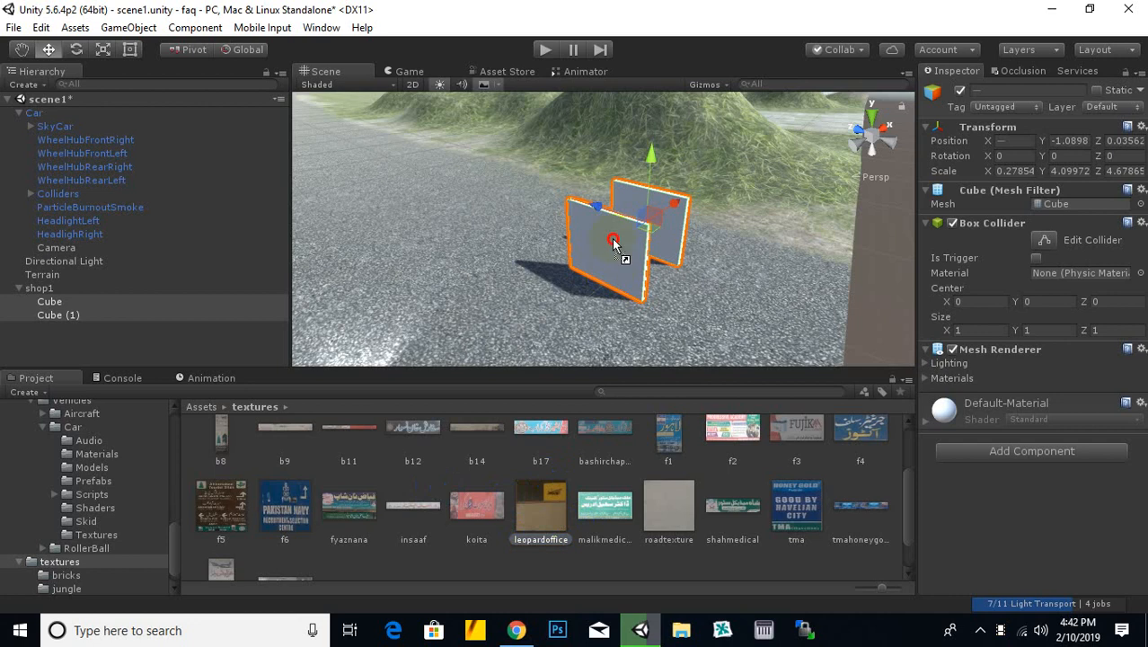
pyautogui.moveTo(661, 315); pyautogui.dragTo(620, 269)
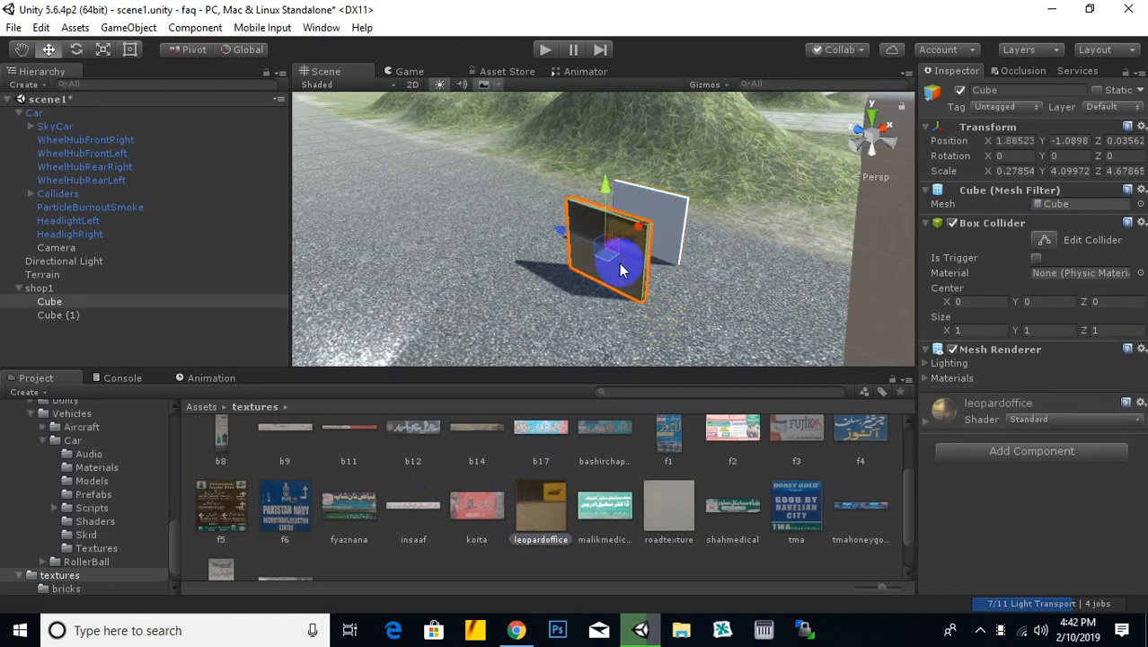
pyautogui.click(1076, 422)
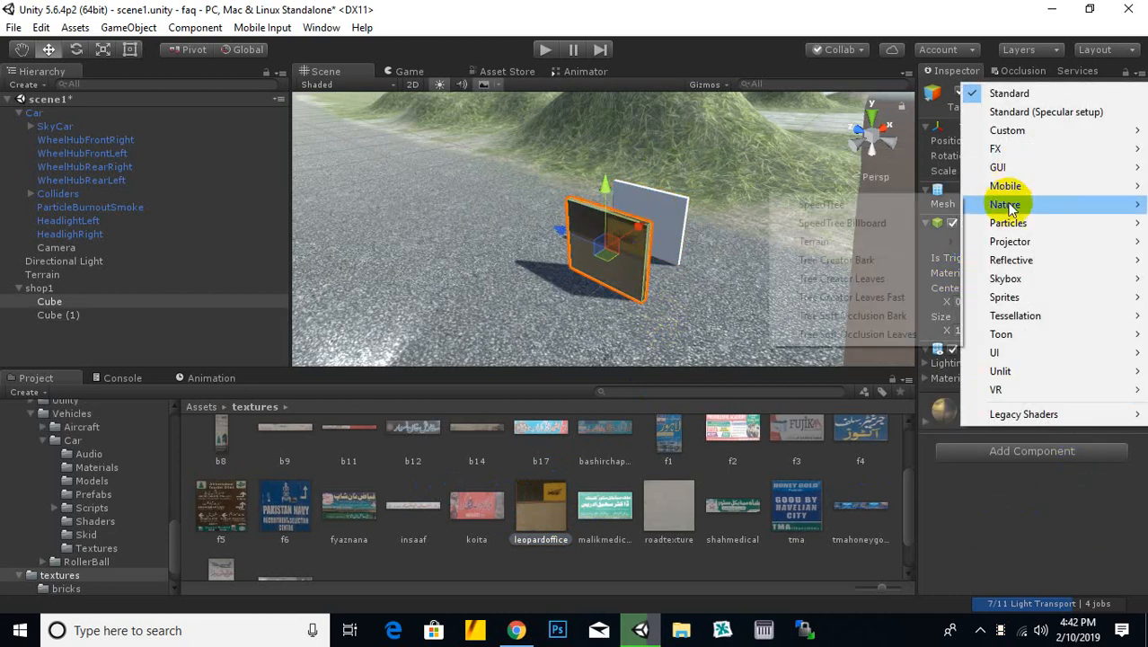
pyautogui.click(676, 431)
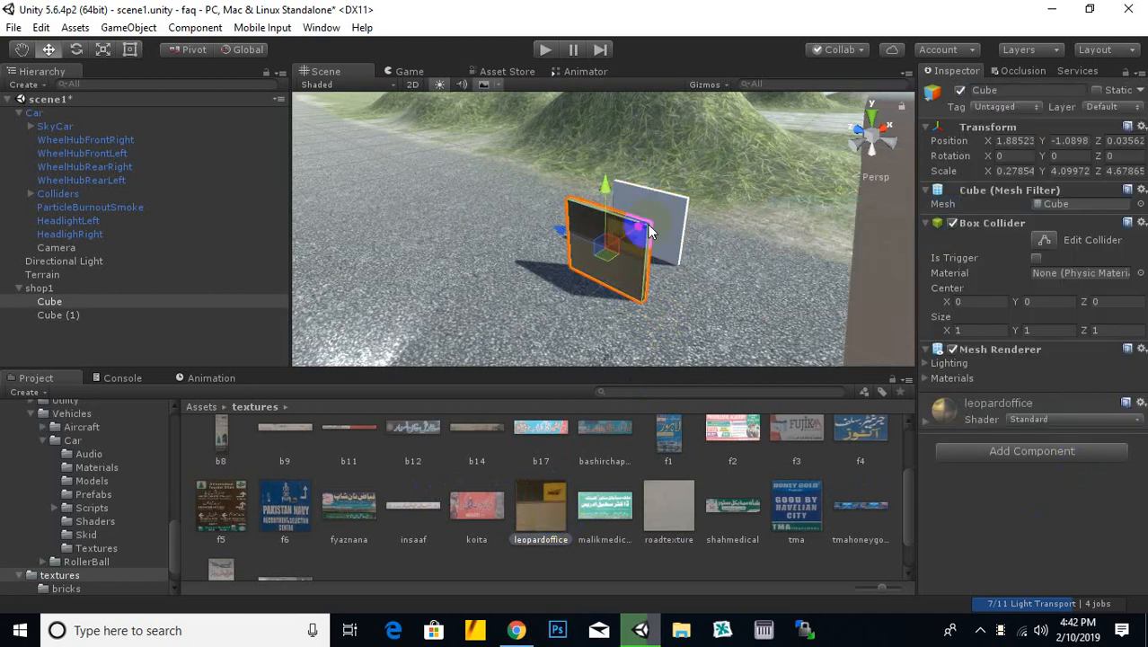
# Step: Apply the s-l300 brick texture from the bricks folder to the second wall cube, Cube (1)
pyautogui.scroll(4, 684, 247)
pyautogui.click(710, 191)
pyautogui.moveTo(784, 231); pyautogui.dragTo(719, 274, button='middle')
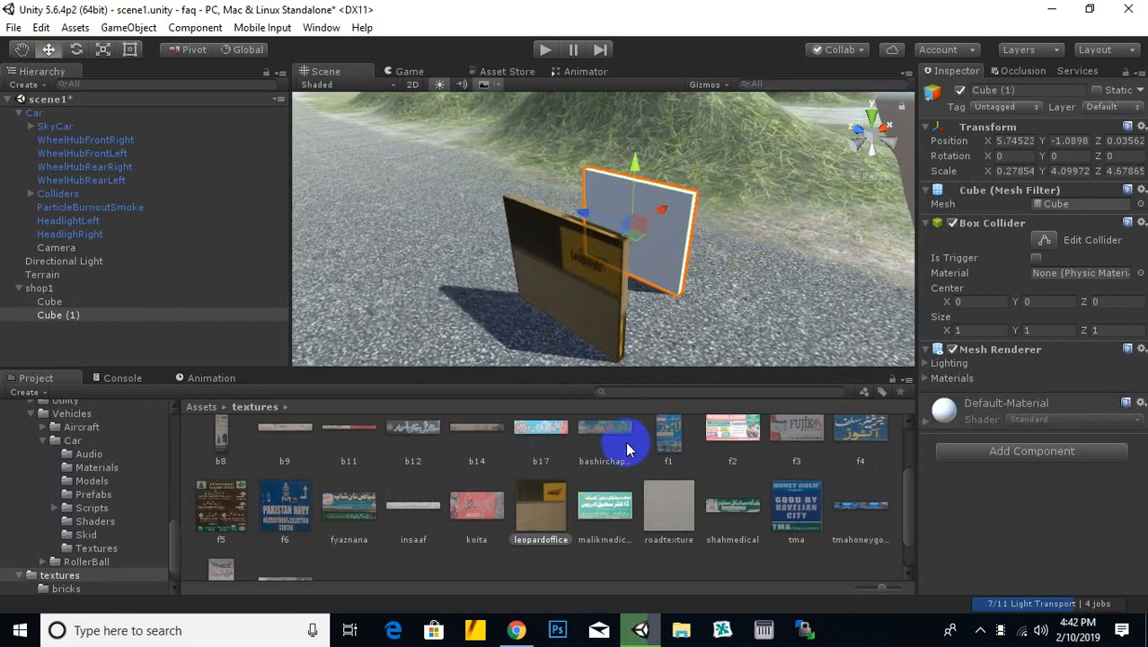
pyautogui.scroll(2, 467, 557)
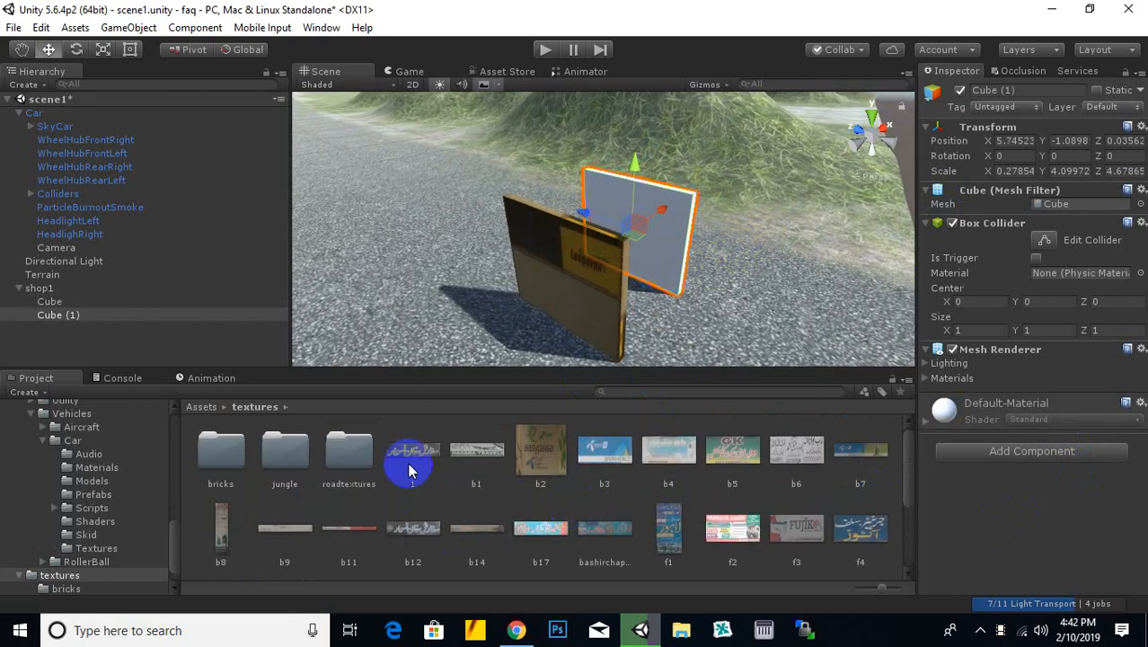
pyautogui.doubleClick(221, 463)
pyautogui.moveTo(324, 458); pyautogui.dragTo(632, 97)
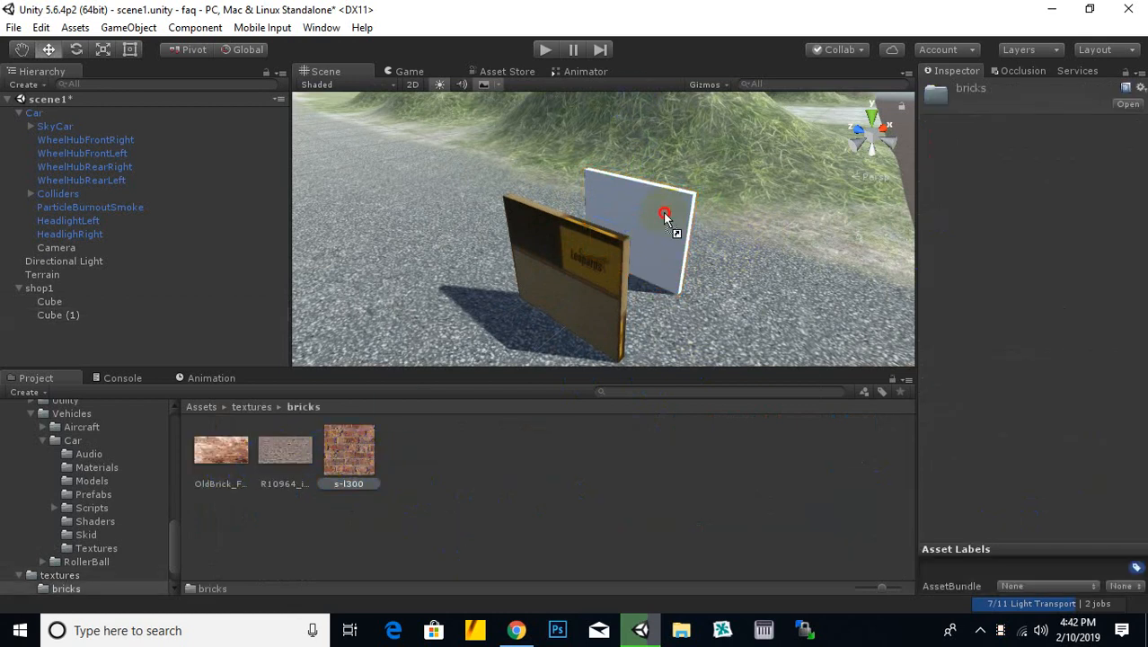
pyautogui.moveTo(688, 261); pyautogui.dragTo(671, 244)
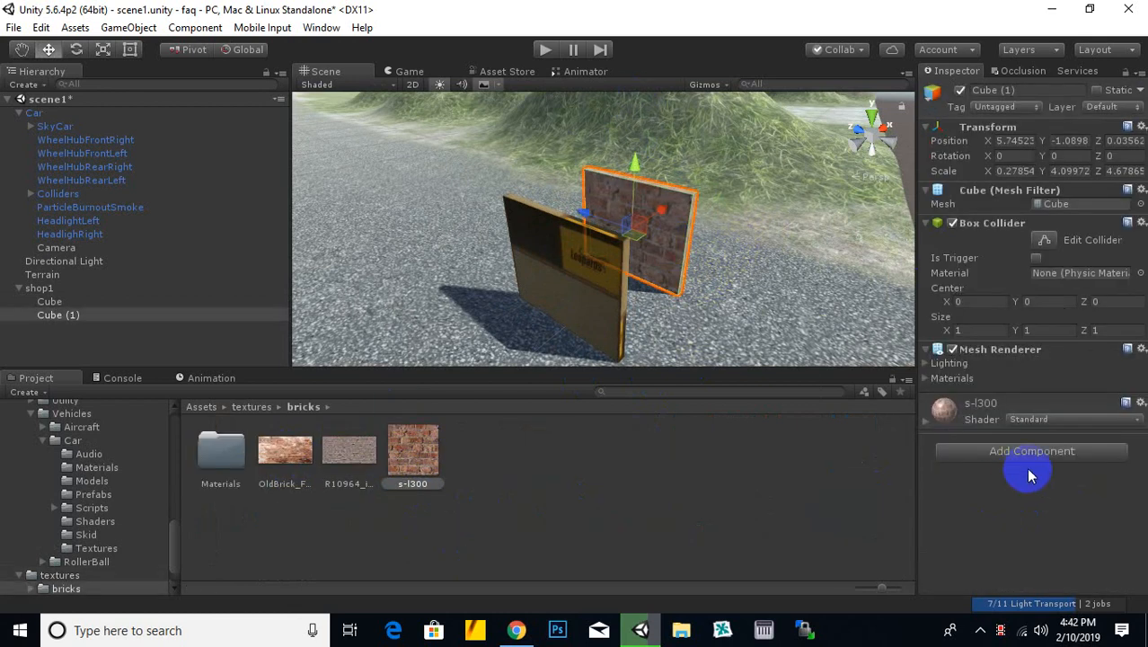
# Step: Change the shader of the brick wall's s-l300 material to Nature/SpeedTree
pyautogui.click(1050, 420)
pyautogui.moveTo(980, 202)
pyautogui.click(894, 203)
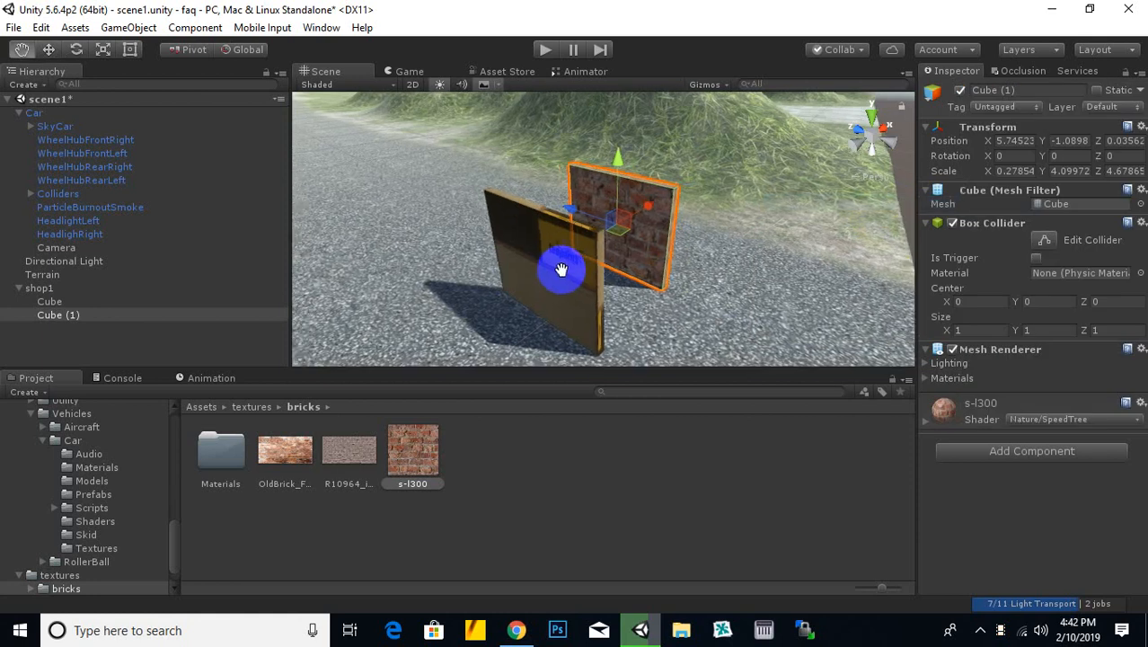
# Step: Duplicate the brick wall and move the copy between the two walls, to X 4.33
pyautogui.moveTo(560, 270); pyautogui.dragTo(544, 271)
pyautogui.press('w')
pyautogui.hotkey('ctrl', 'd')
pyautogui.moveTo(646, 216); pyautogui.dragTo(628, 234)
# Step: Rotate the brick wall copy to about -91° around Y and move it to one side of the shop, at about X 4.03, Z -2.17
pyautogui.click(81, 51)
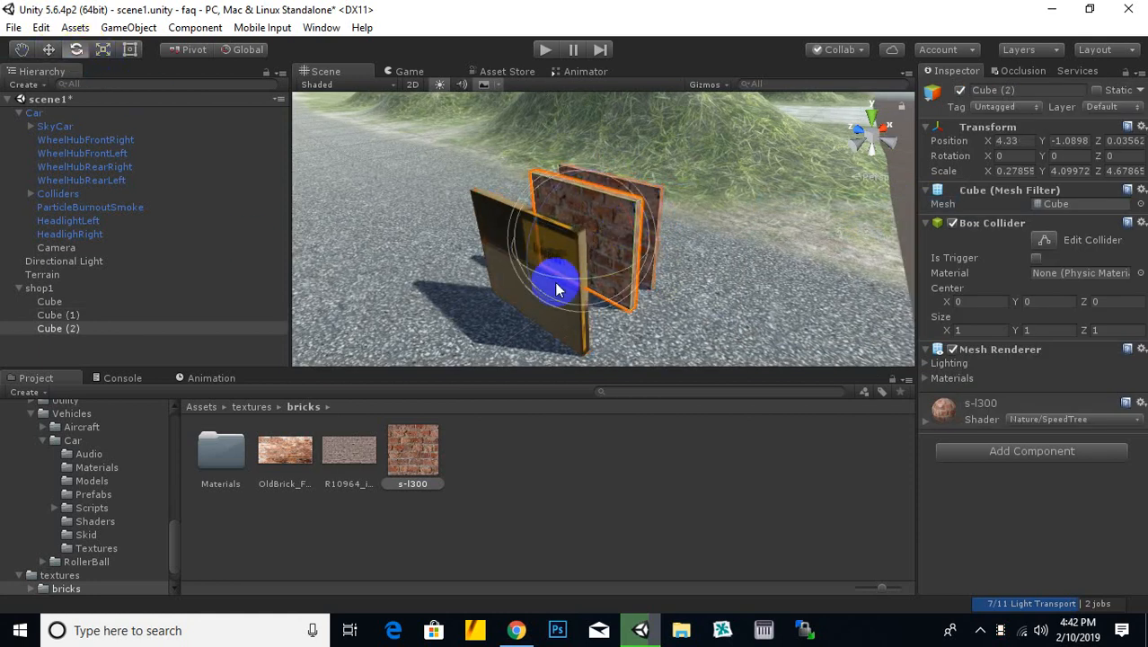
pyautogui.moveTo(600, 279); pyautogui.dragTo(841, 252)
pyautogui.click(49, 49)
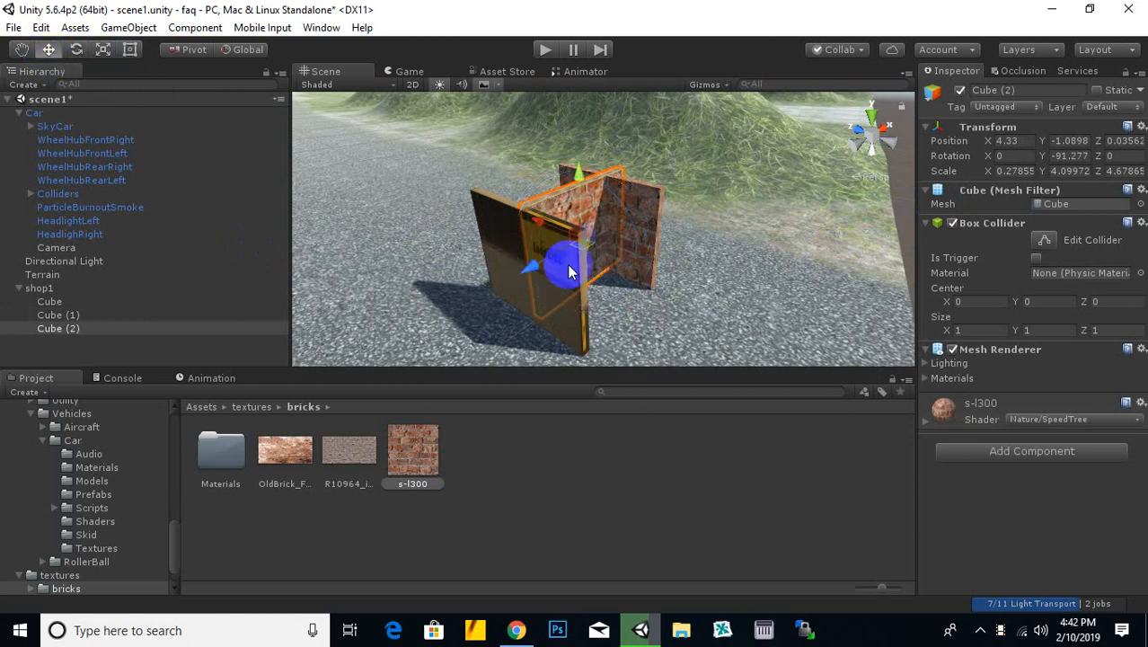
pyautogui.moveTo(565, 264); pyautogui.dragTo(616, 298)
# Step: Duplicate the brick side wall and place the copy along the opposite side of the shop
pyautogui.scroll(-4, 561, 266)
pyautogui.hotkey('ctrl', 'd')
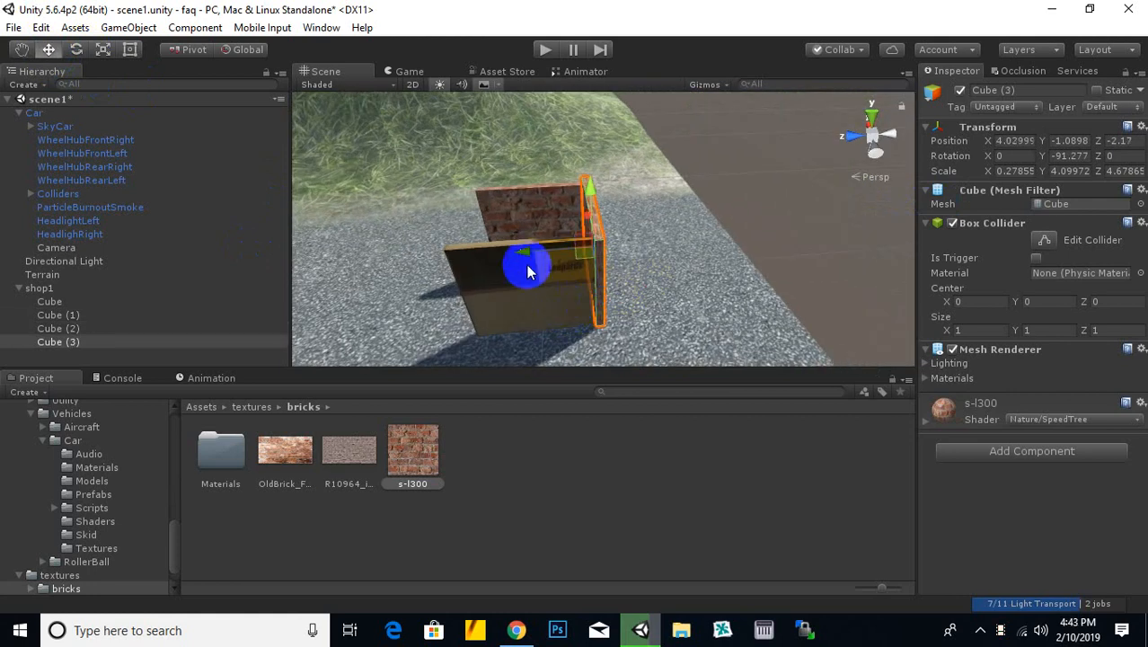
pyautogui.moveTo(527, 260); pyautogui.dragTo(528, 154)
# Step: Duplicate the front wall as a raised signboard about 1.45 high and 4.34 wide, and apply the bashirchappal texture to it
pyautogui.click(541, 280)
pyautogui.hotkey('ctrl', 'd')
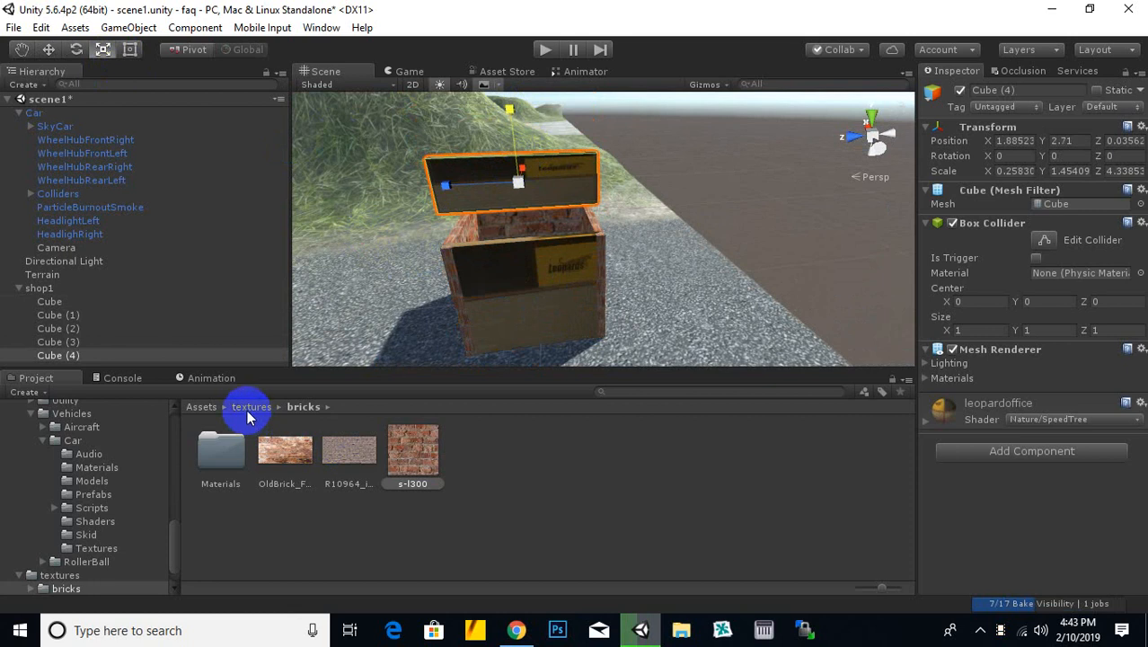
pyautogui.click(249, 407)
pyautogui.moveTo(644, 536); pyautogui.dragTo(554, 207)
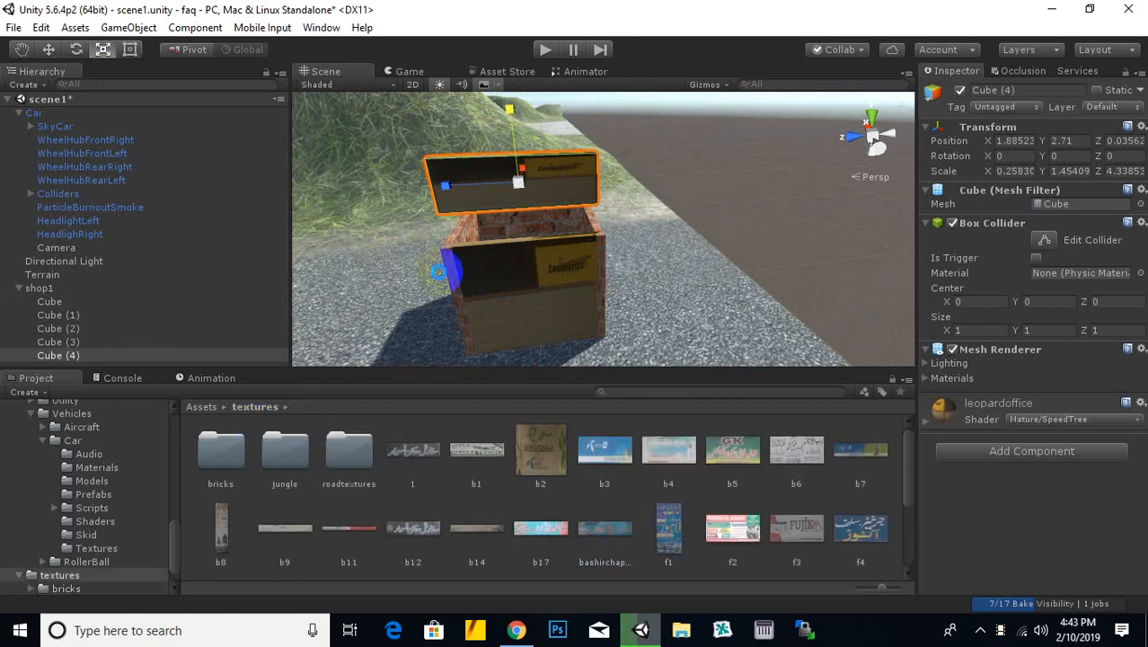
pyautogui.moveTo(440, 271); pyautogui.dragTo(512, 184)
# Step: Move the signboard down onto the upper front edge of the shop, to X 1.68, Y 1.41
pyautogui.click(48, 50)
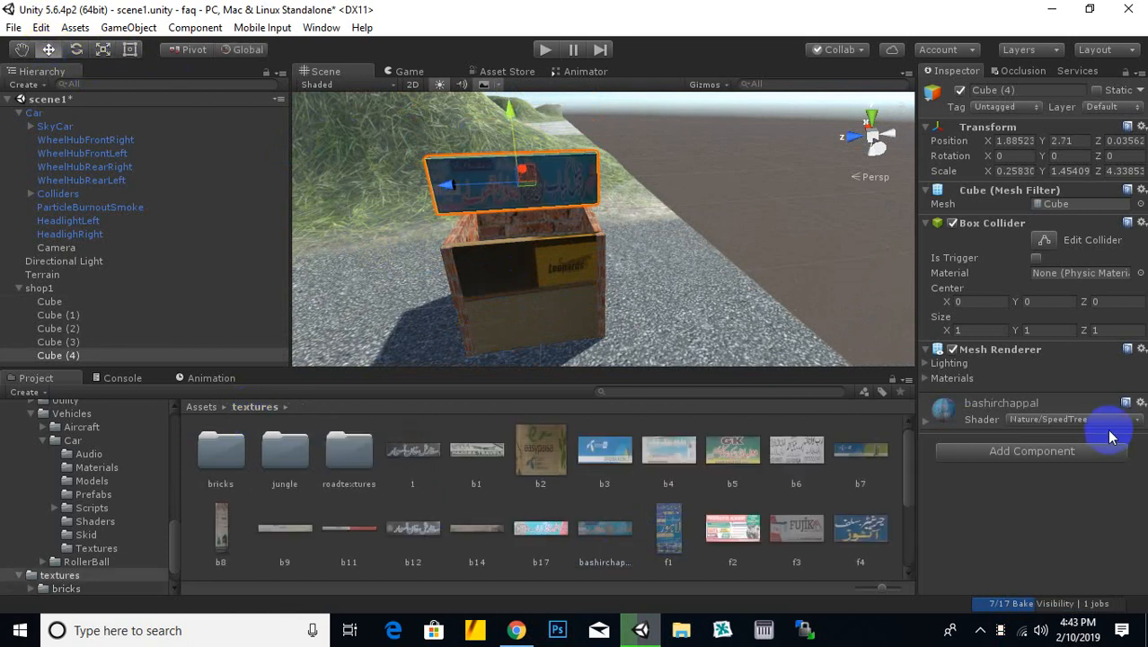
pyautogui.moveTo(515, 121); pyautogui.dragTo(527, 171)
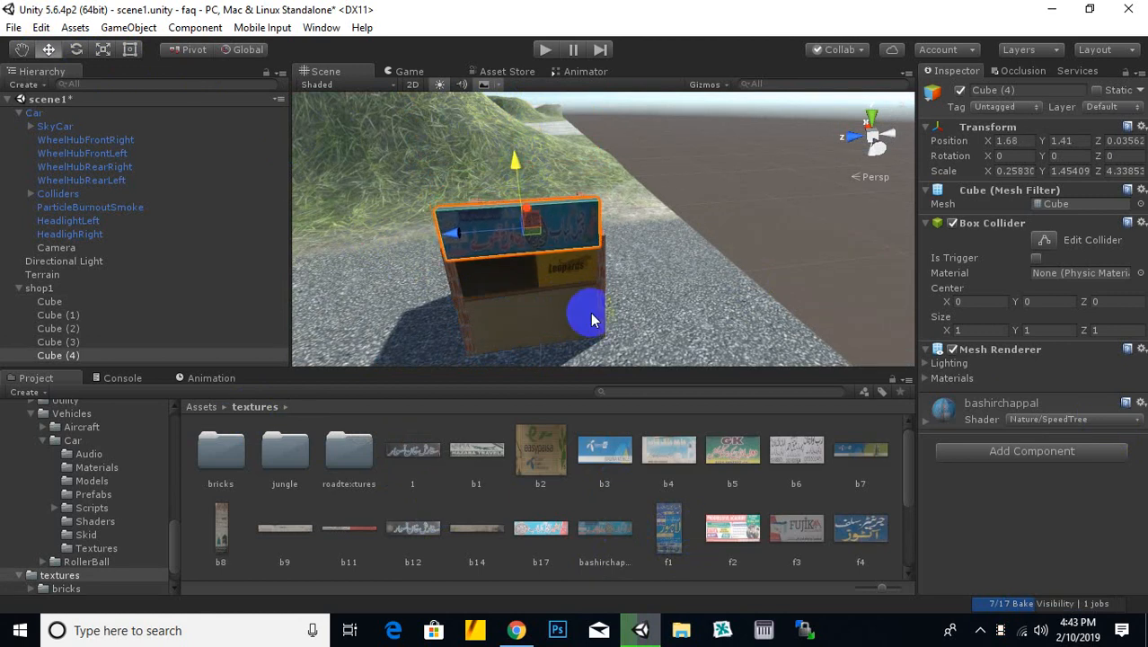
pyautogui.keyDown('alt'); pyautogui.moveTo(591, 318); pyautogui.dragTo(309, 451); pyautogui.keyUp('alt')
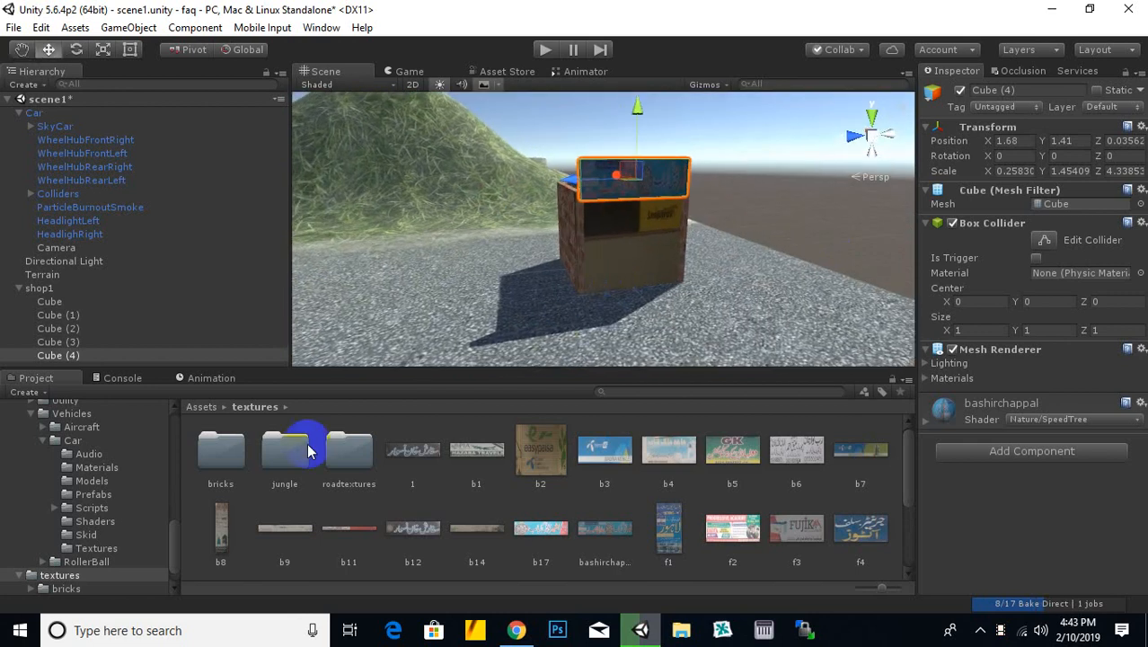
# Step: Create a new folder named prefebs in the Assets folder
pyautogui.click(18, 288)
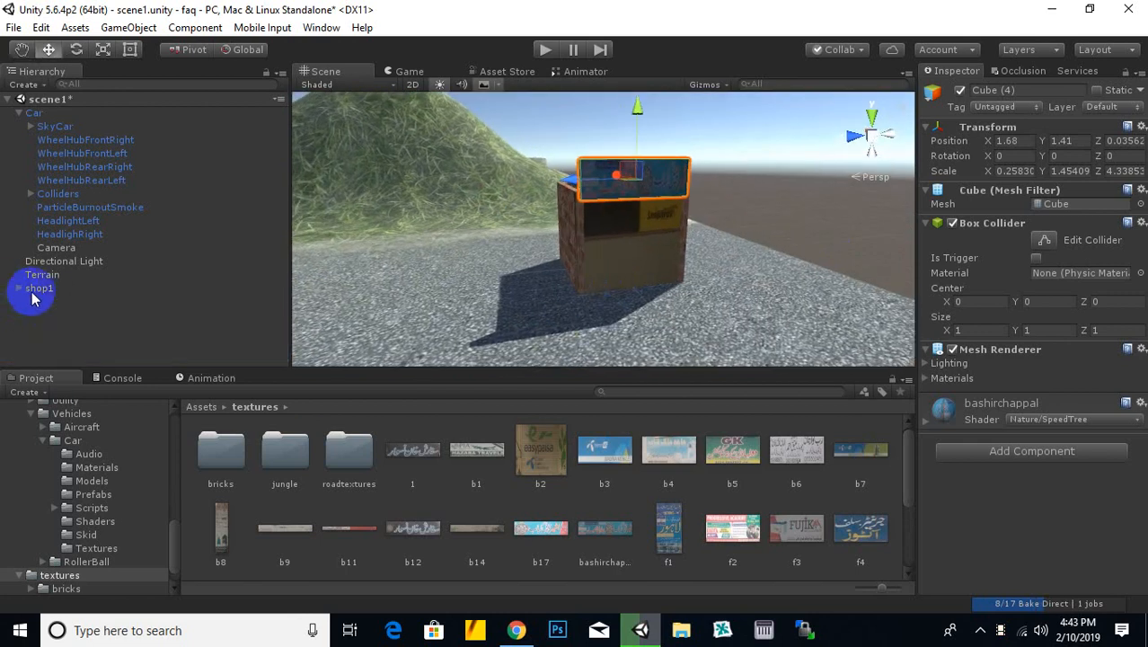
pyautogui.click(36, 289)
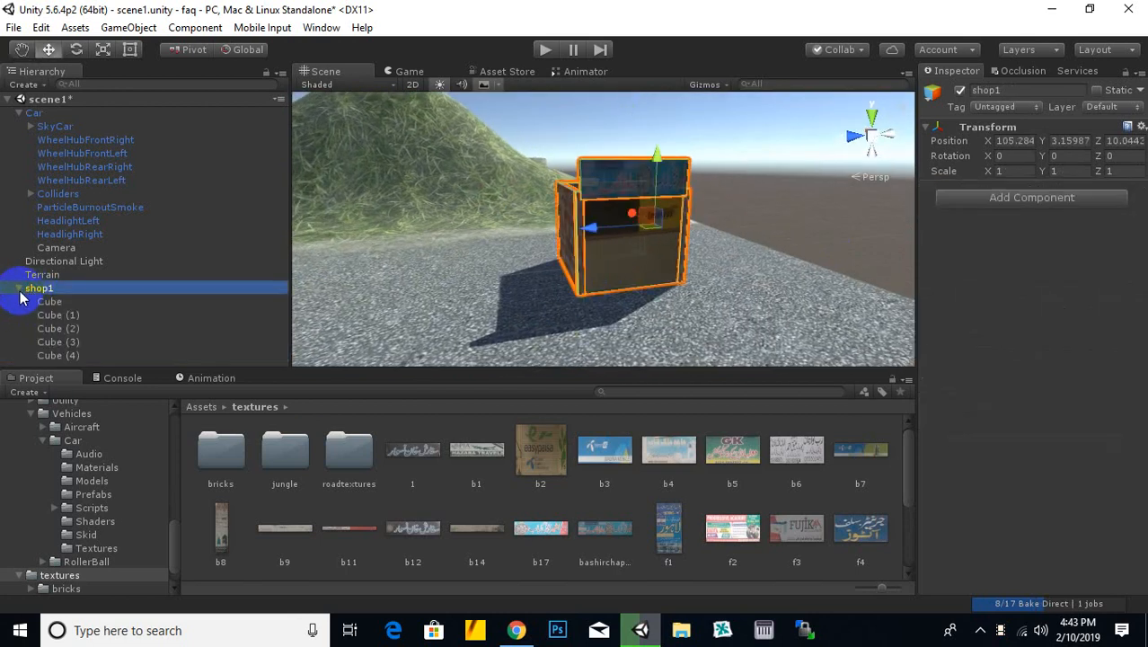
pyautogui.scroll(-3, 550, 325)
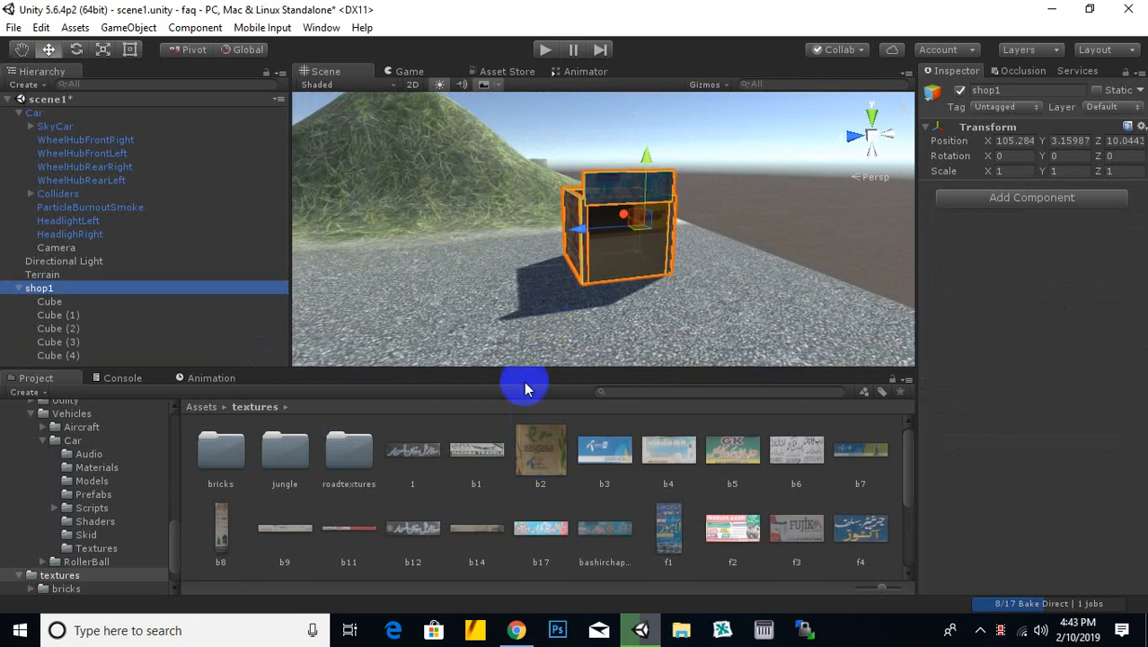
pyautogui.click(214, 408)
pyautogui.scroll(-2, 661, 288)
pyautogui.scroll(-1, 660, 292)
pyautogui.click(379, 386)
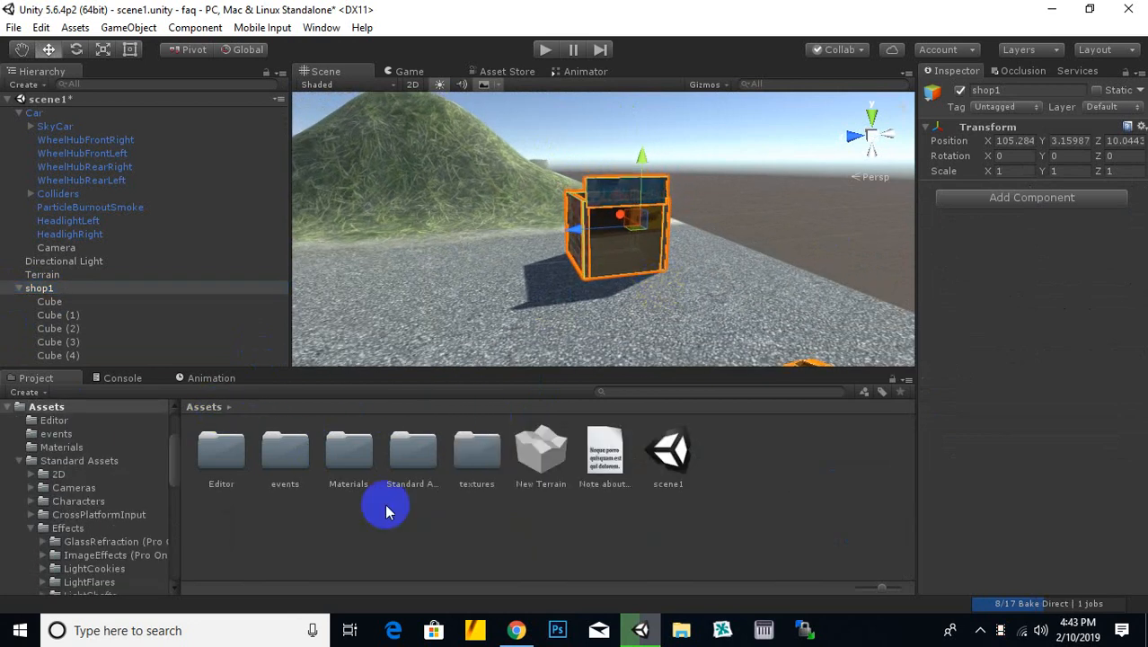
pyautogui.rightClick(372, 544)
pyautogui.moveTo(456, 235)
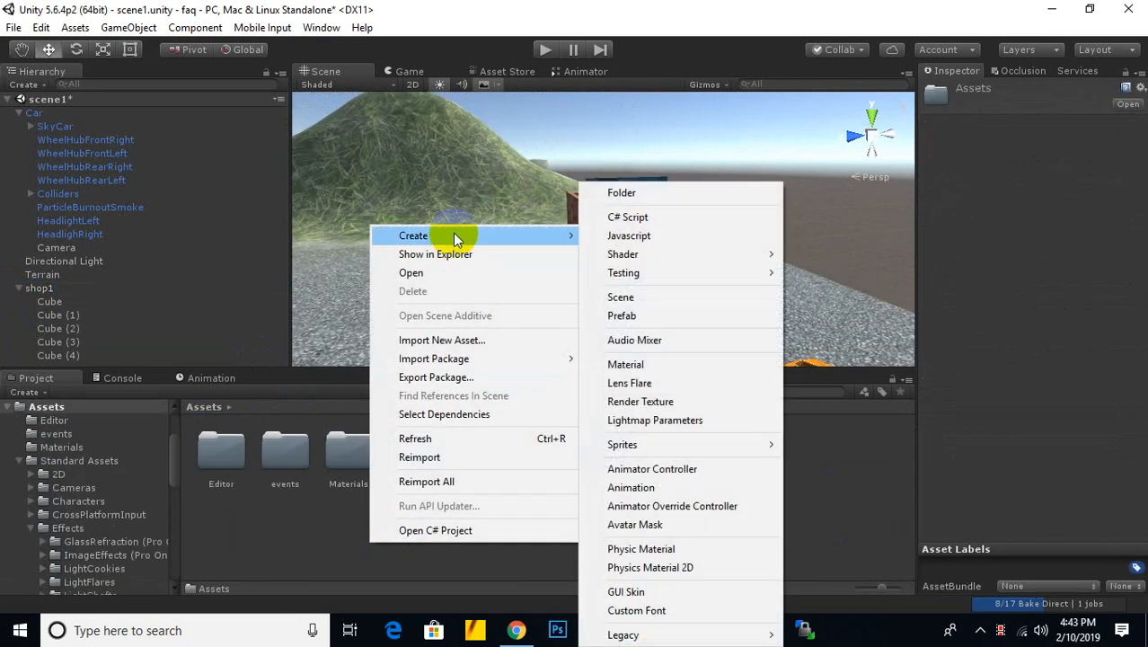
pyautogui.click(674, 189)
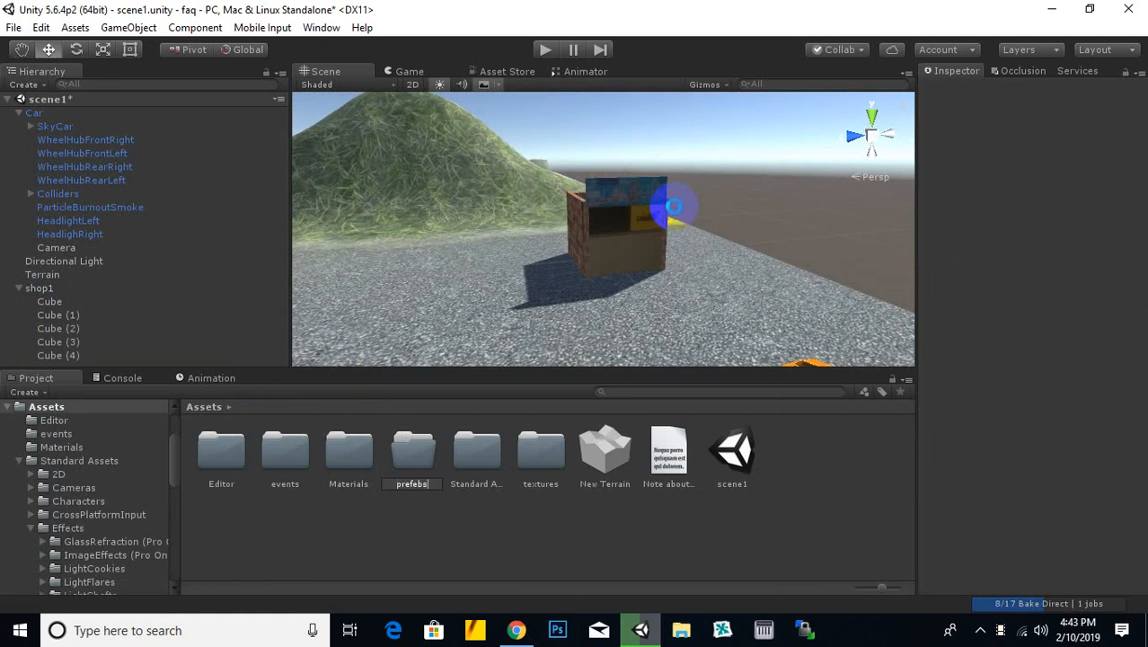
pyautogui.write('prefebs')
pyautogui.click(673, 208)
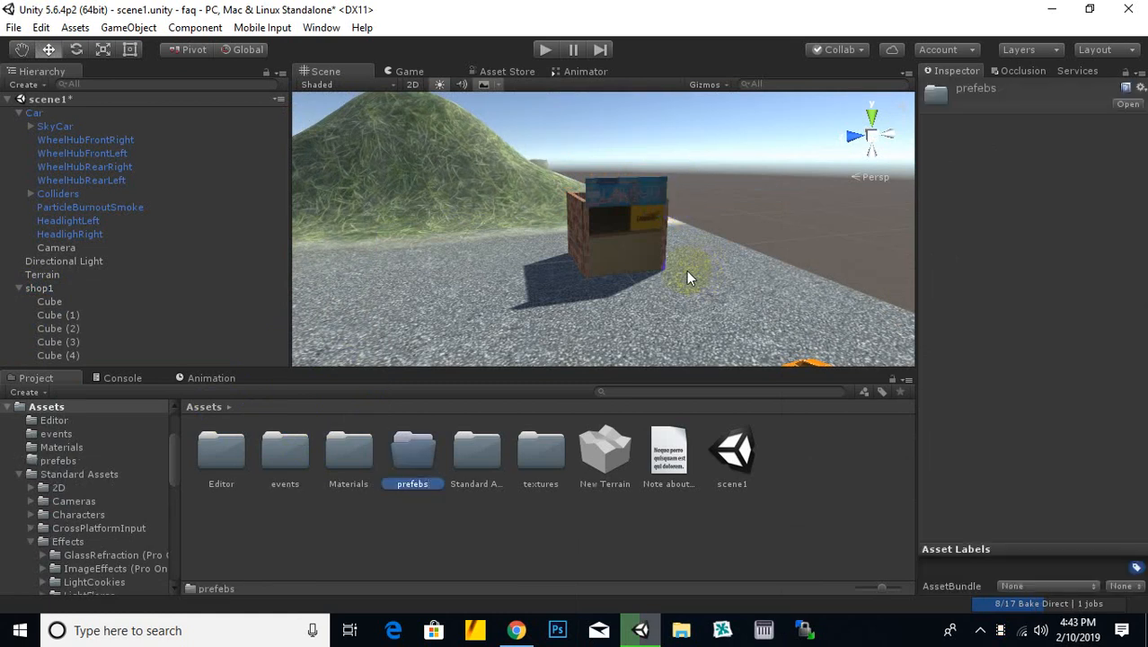
# Step: Duplicate the whole shop1 object twice and line the copies up beside it at about Z 15.58 and Z 21.47
pyautogui.click(19, 289)
pyautogui.click(45, 289)
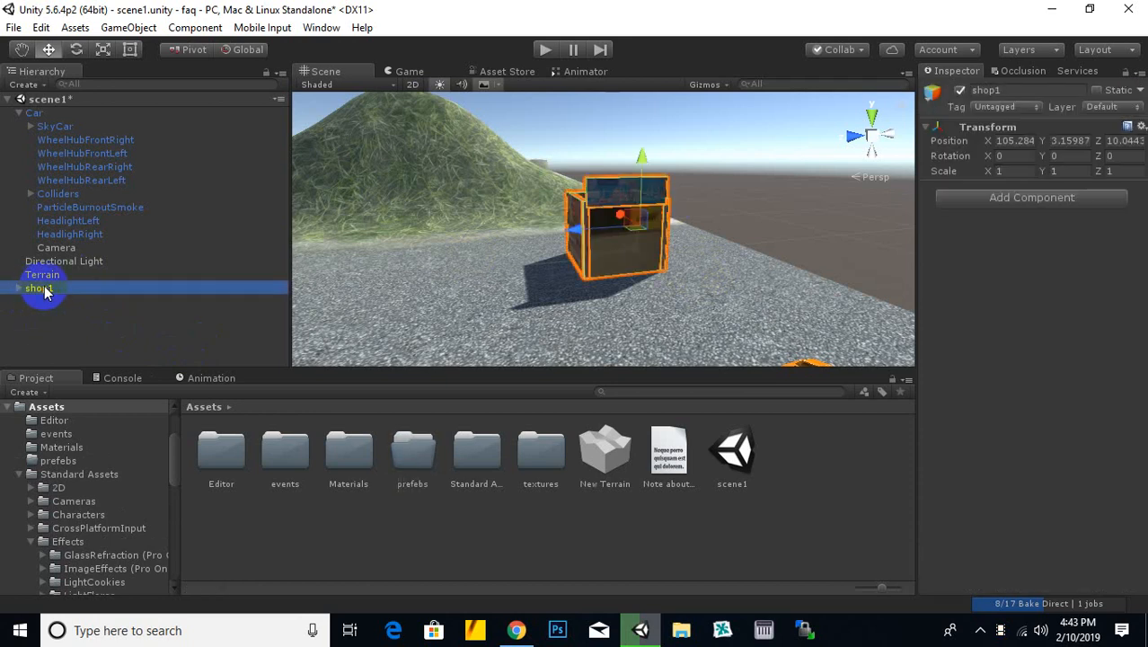
pyautogui.scroll(-5, 580, 226)
pyautogui.moveTo(629, 240); pyautogui.dragTo(599, 255, button='middle')
pyautogui.scroll(2, 453, 335)
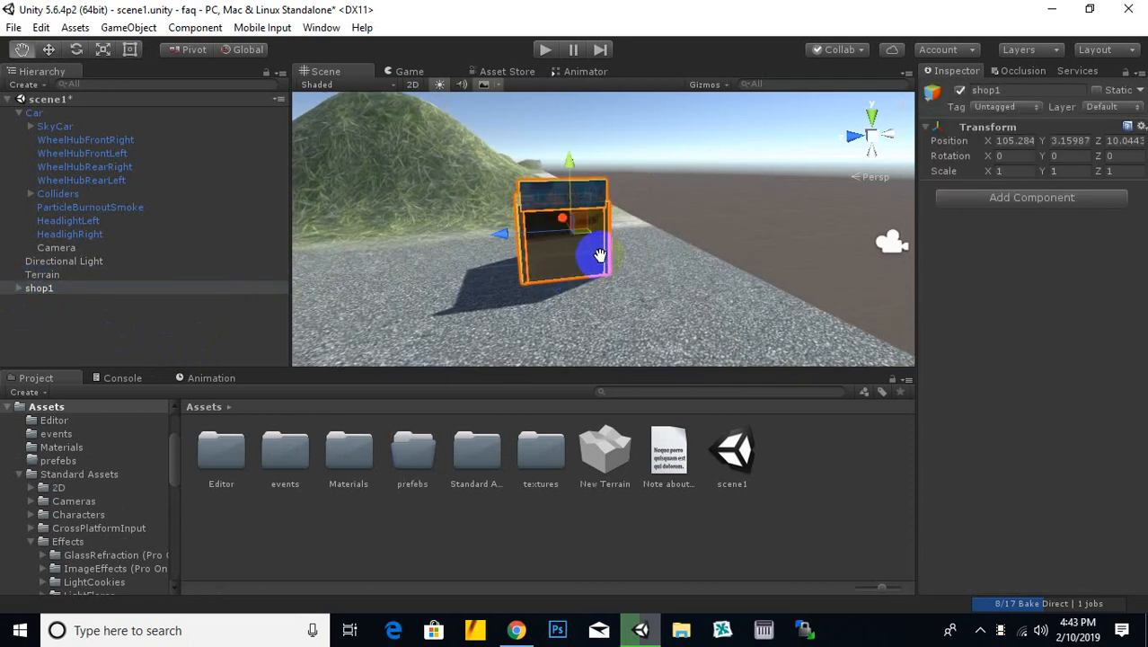
pyautogui.hotkey('ctrl', 'd')
pyautogui.moveTo(502, 243); pyautogui.dragTo(222, 280)
pyautogui.hotkey('ctrl', 'd')
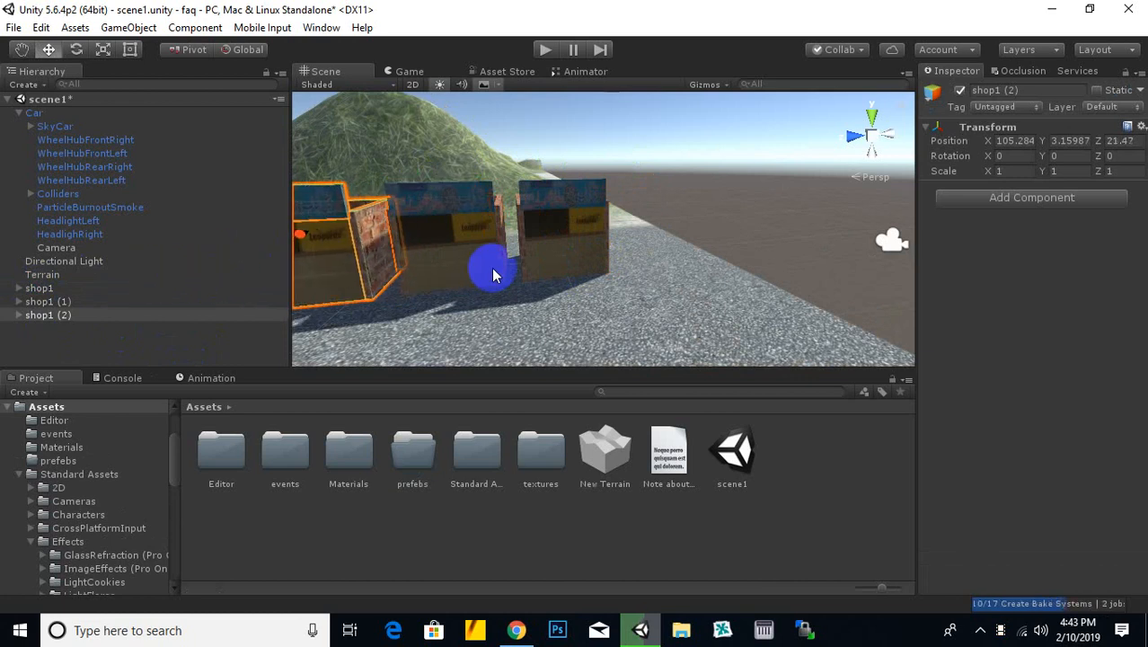
# Step: Examine the row of three shops up close, selecting the front wall of each one
pyautogui.scroll(-3, 491, 271)
pyautogui.moveTo(462, 277); pyautogui.dragTo(620, 282, button='middle')
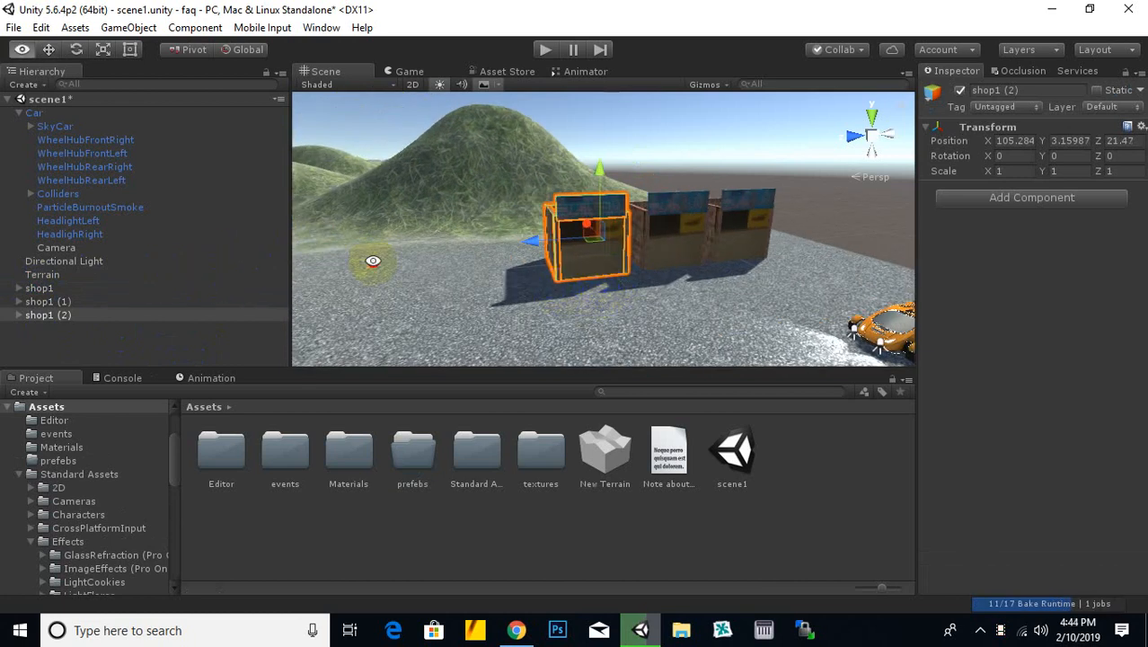
pyautogui.keyDown('alt'); pyautogui.moveTo(373, 260); pyautogui.dragTo(273, 277); pyautogui.keyUp('alt')
pyautogui.scroll(5, 579, 262)
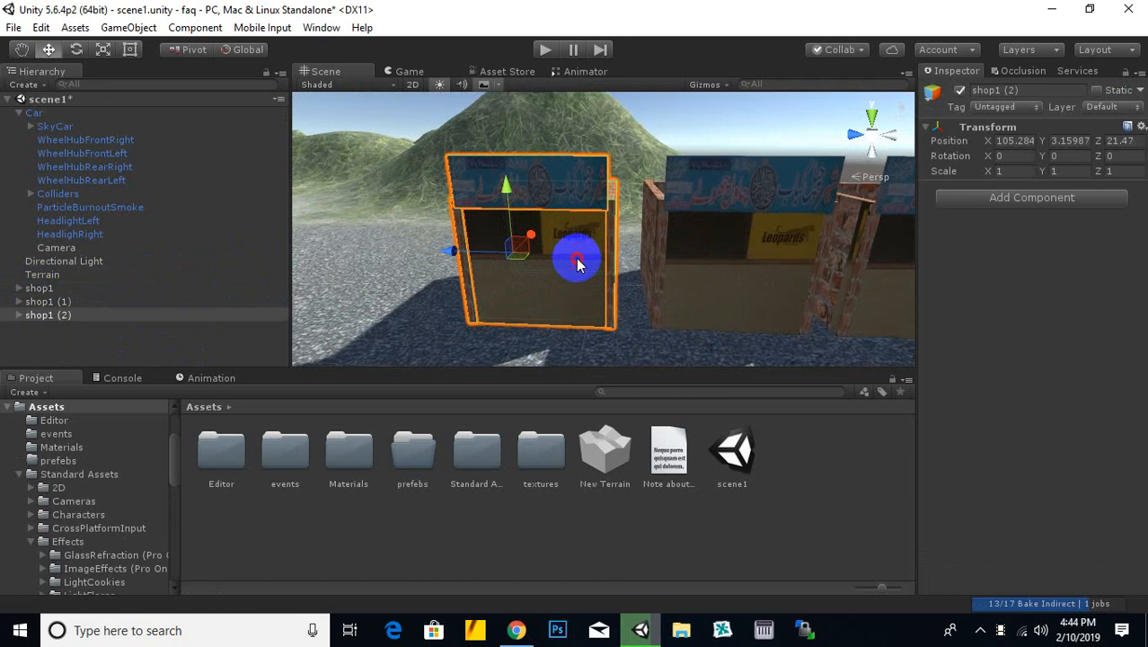
pyautogui.click(577, 258)
pyautogui.keyDown('alt'); pyautogui.moveTo(584, 287); pyautogui.dragTo(499, 295); pyautogui.keyUp('alt')
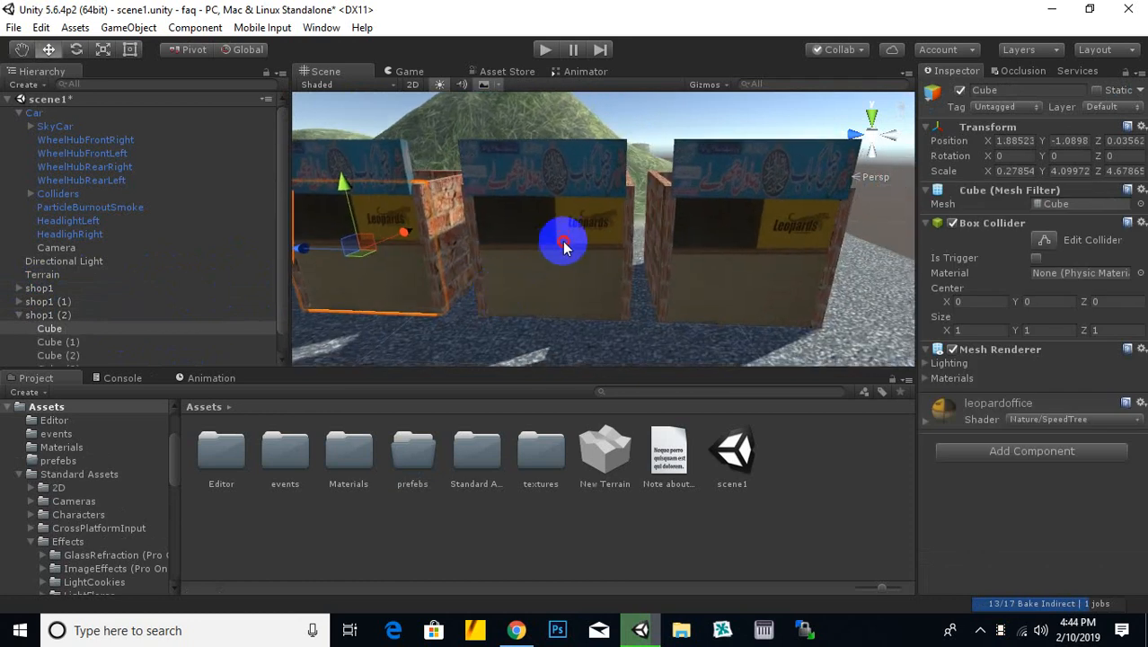
pyautogui.click(563, 247)
pyautogui.click(751, 259)
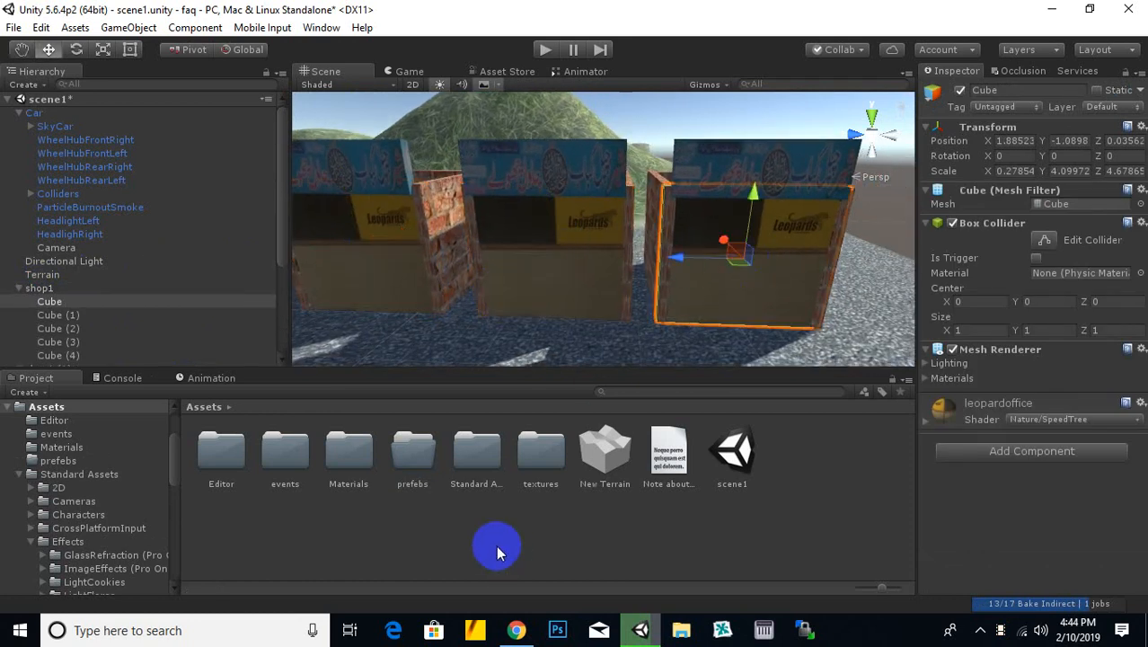
# Step: Open the prefebs folder and inspect the front walls and child cubes of the three shops
pyautogui.doubleClick(410, 490)
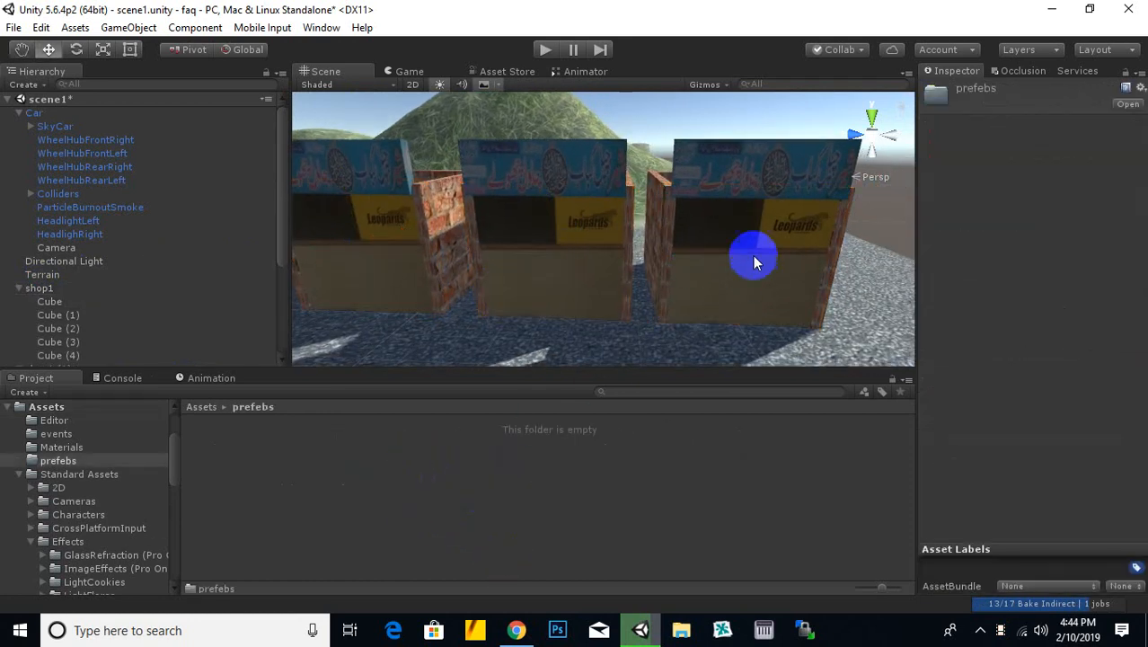
pyautogui.keyDown('alt'); pyautogui.moveTo(754, 262); pyautogui.dragTo(638, 325); pyautogui.keyUp('alt')
pyautogui.click(633, 283)
pyautogui.click(413, 263)
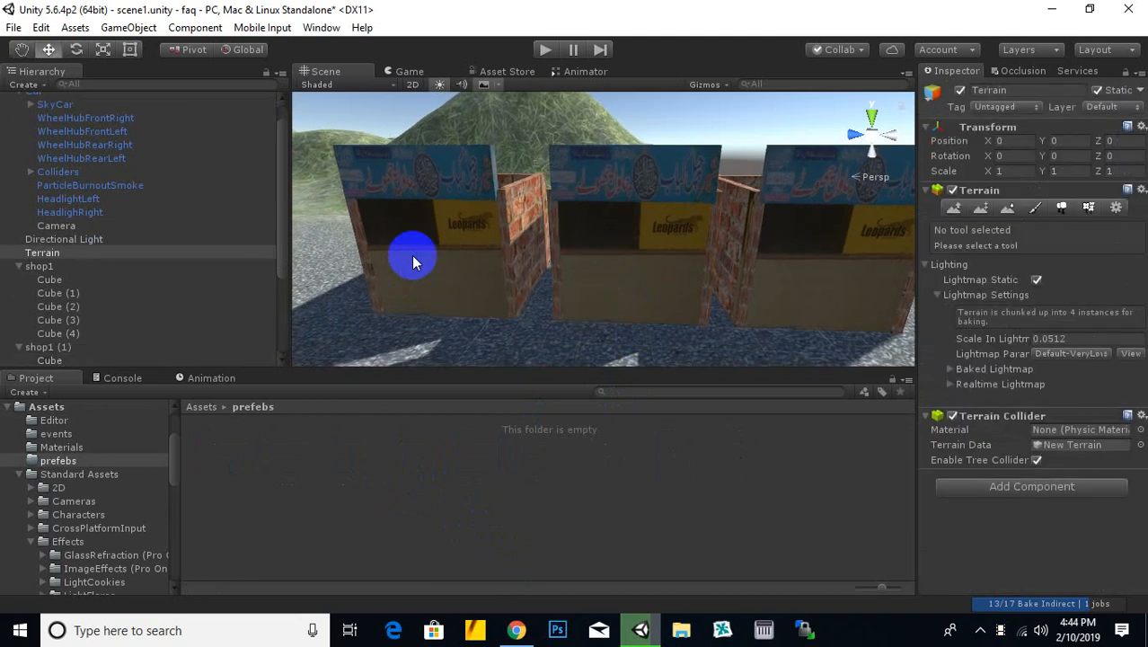
pyautogui.click(423, 184)
pyautogui.click(446, 270)
pyautogui.click(664, 235)
pyautogui.click(828, 274)
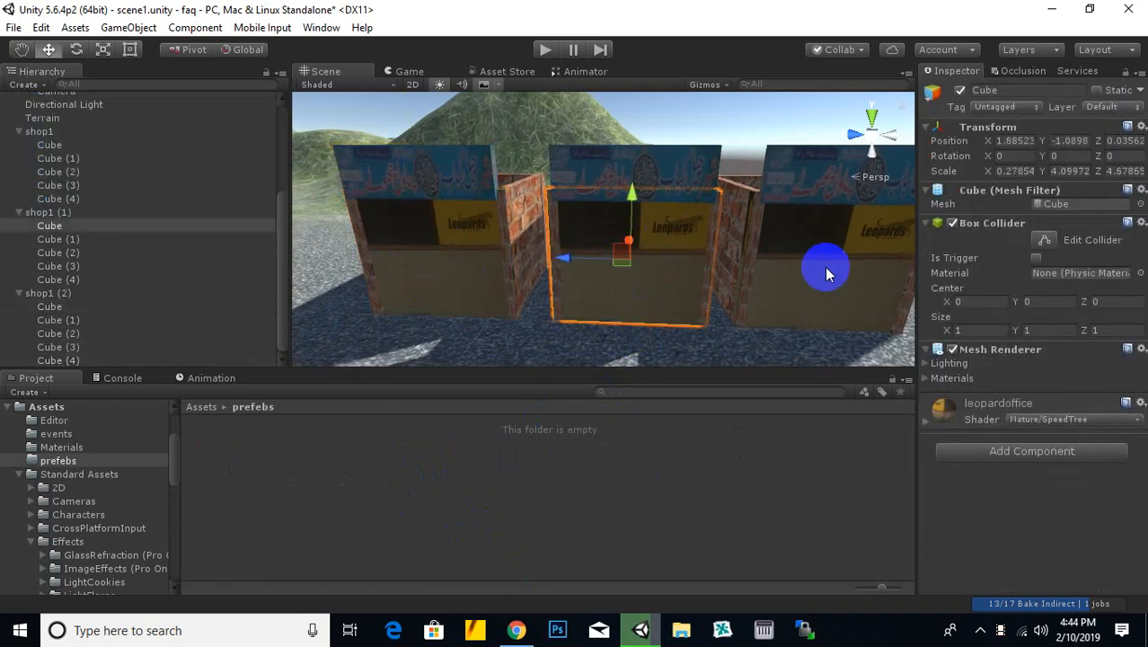
pyautogui.click(825, 267)
pyautogui.moveTo(636, 194); pyautogui.dragTo(606, 195, button='middle')
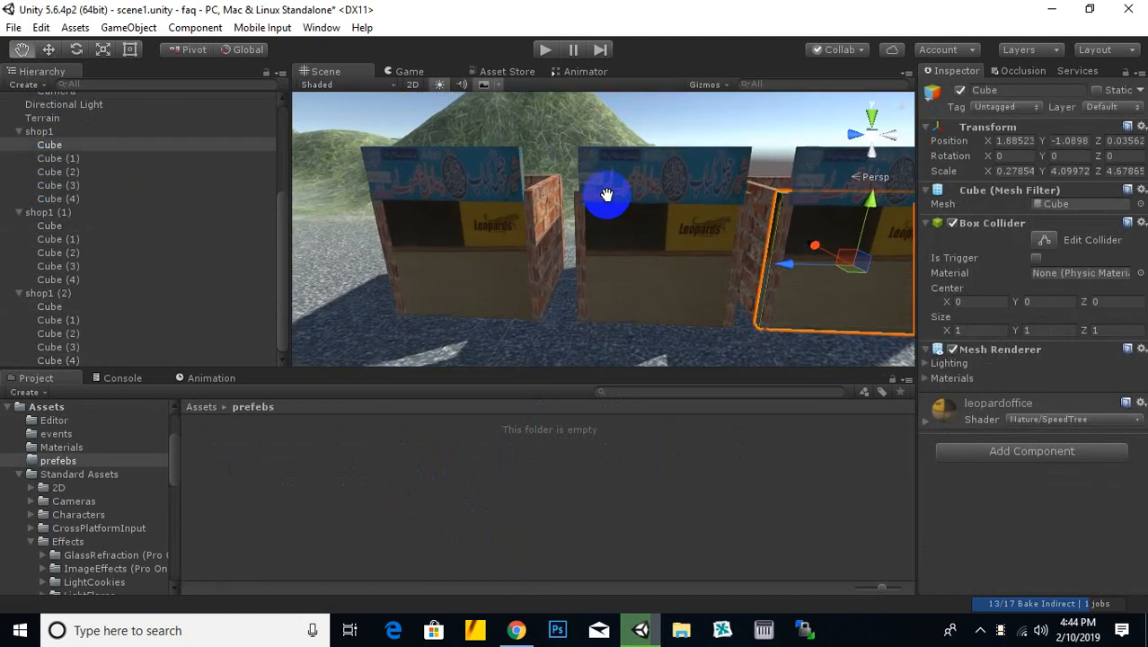
pyautogui.scroll(-3, 409, 243)
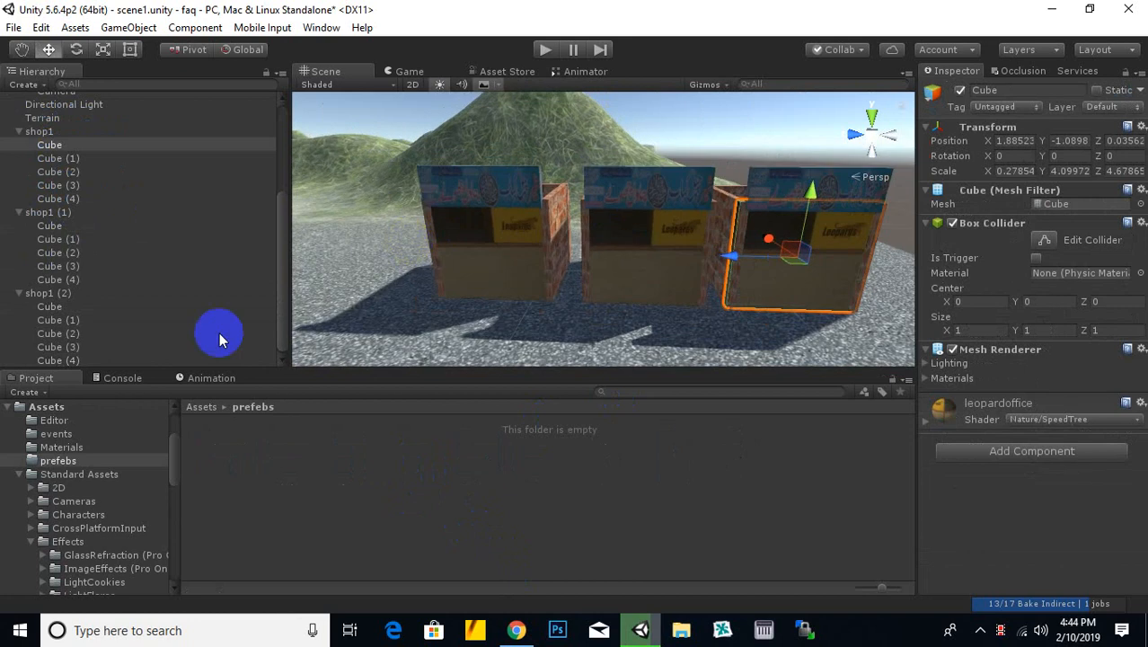
# Step: Delete the two shop copies, shop1 (1) and shop1 (2)
pyautogui.click(39, 212)
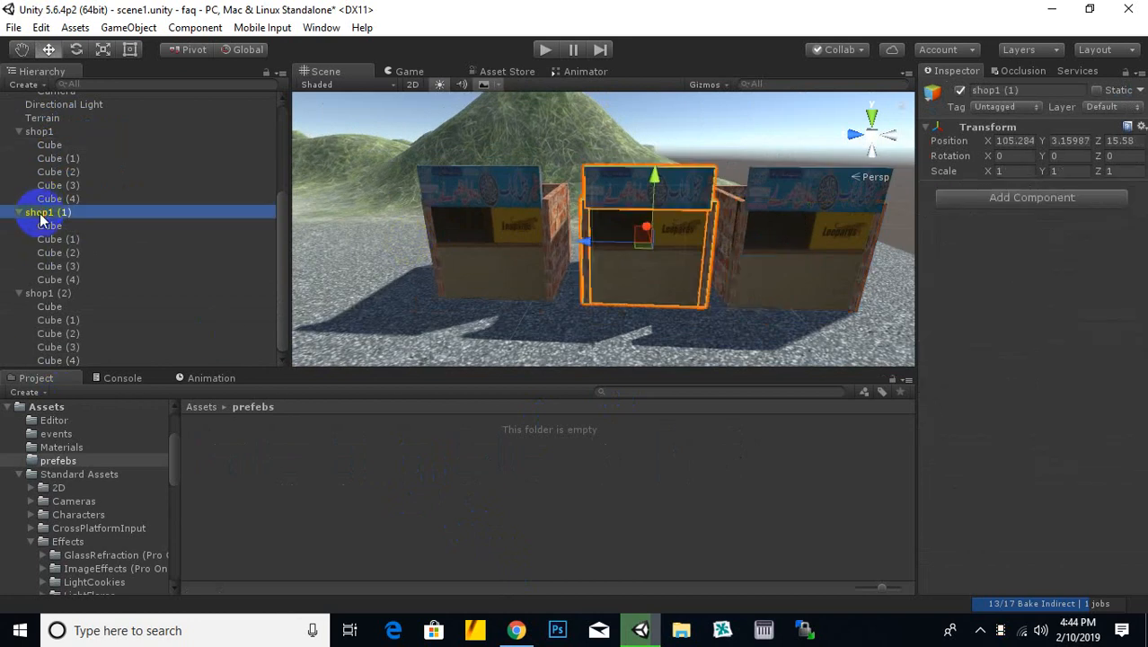
pyautogui.press('Delete')
pyautogui.click(44, 297)
pyautogui.press('Delete')
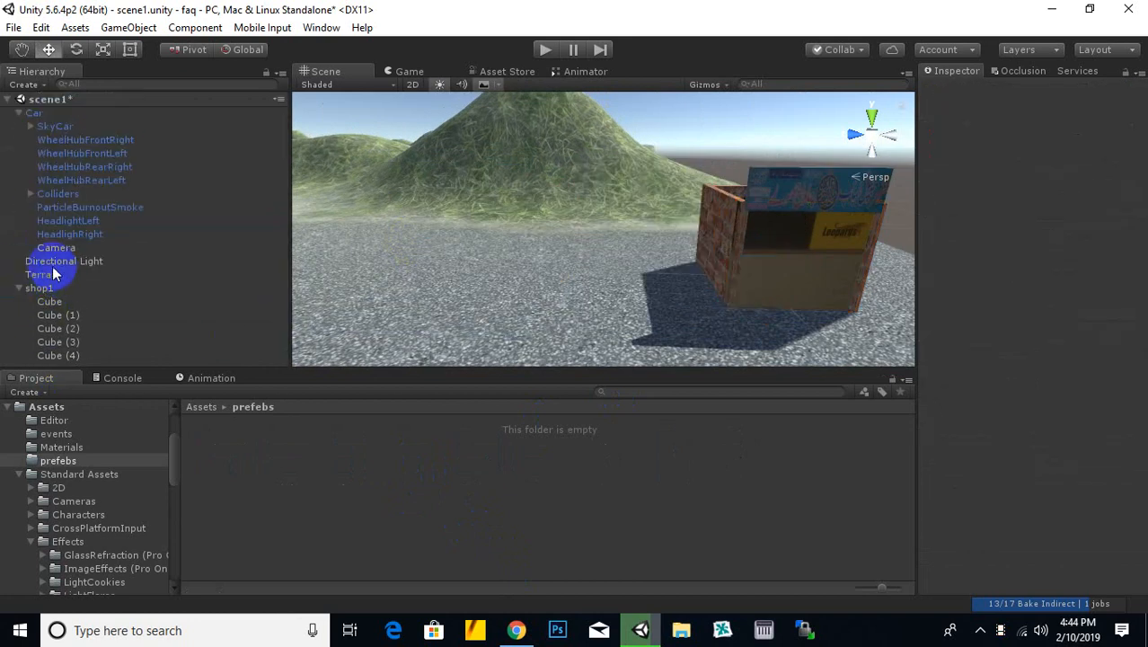
# Step: Create a prefab of the shop1 object in the prefebs folder
pyautogui.click(43, 287)
pyautogui.moveTo(50, 293); pyautogui.dragTo(392, 488)
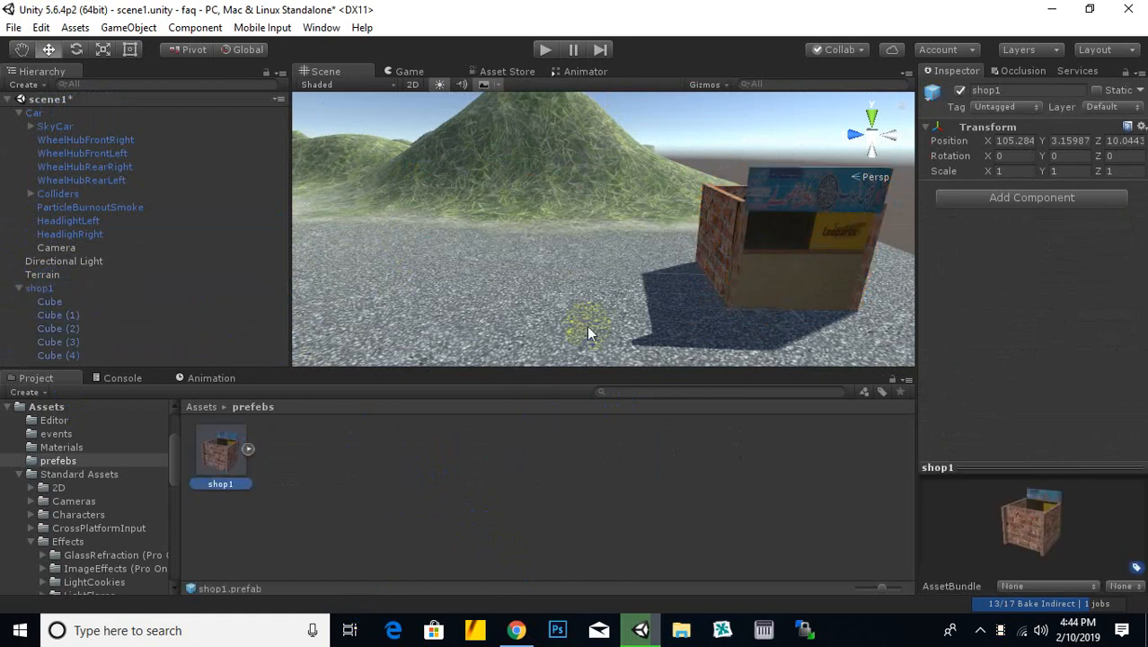
# Step: Delete the scene's shop1 object and place an instance of the shop1 prefab on the grass beside the road near a hill
pyautogui.click(39, 287)
pyautogui.press('Delete')
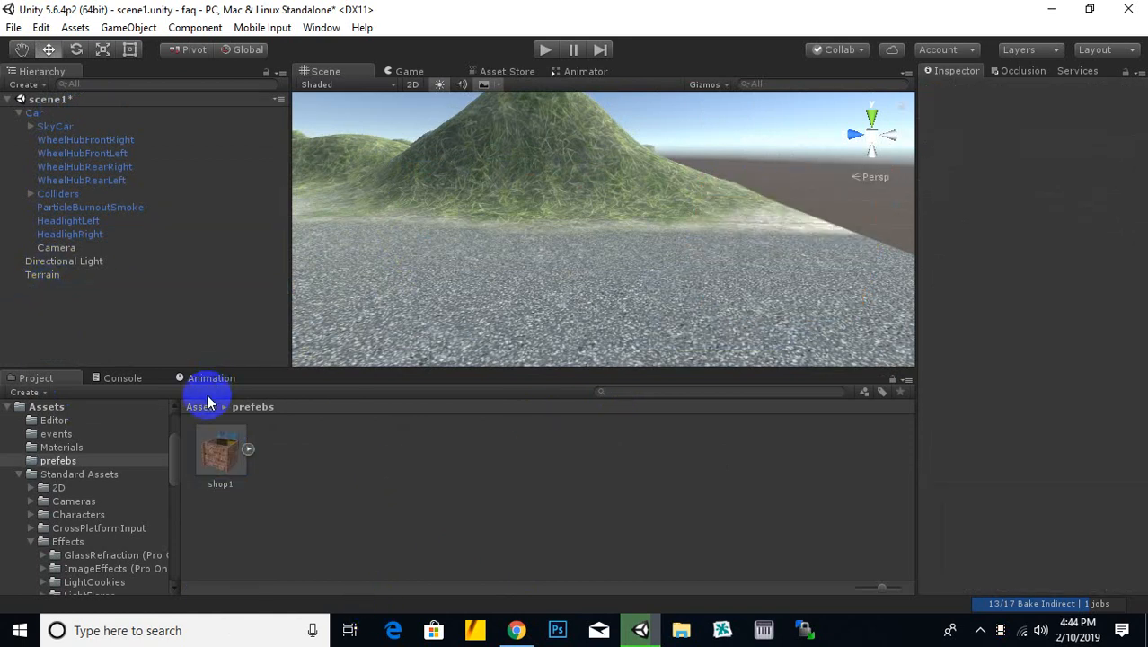
pyautogui.scroll(-4, 539, 275)
pyautogui.moveTo(503, 272); pyautogui.dragTo(620, 301, button='middle')
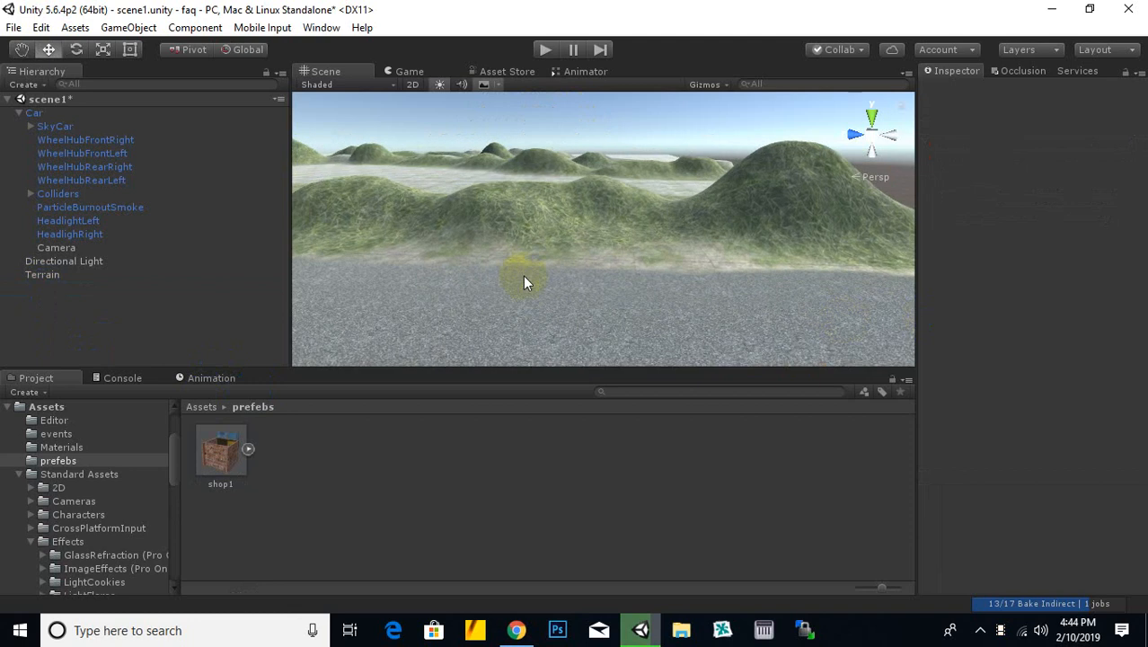
pyautogui.scroll(-3, 525, 310)
pyautogui.scroll(-3, 524, 310)
pyautogui.moveTo(397, 282); pyautogui.dragTo(949, 332, button='middle')
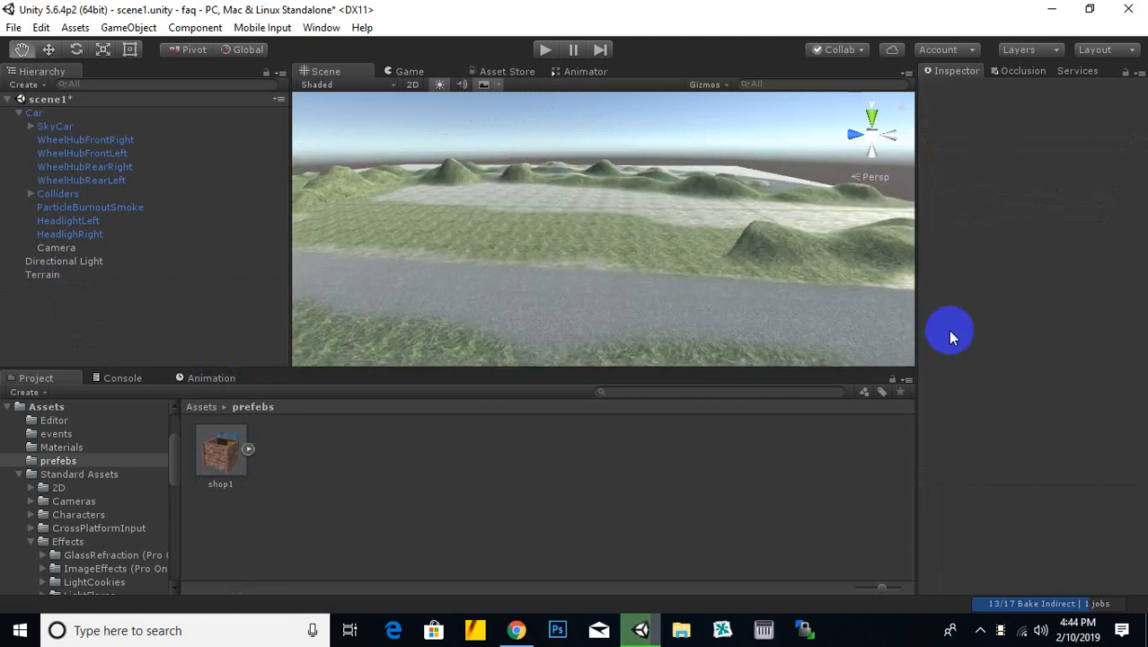
pyautogui.moveTo(721, 269); pyautogui.dragTo(710, 270)
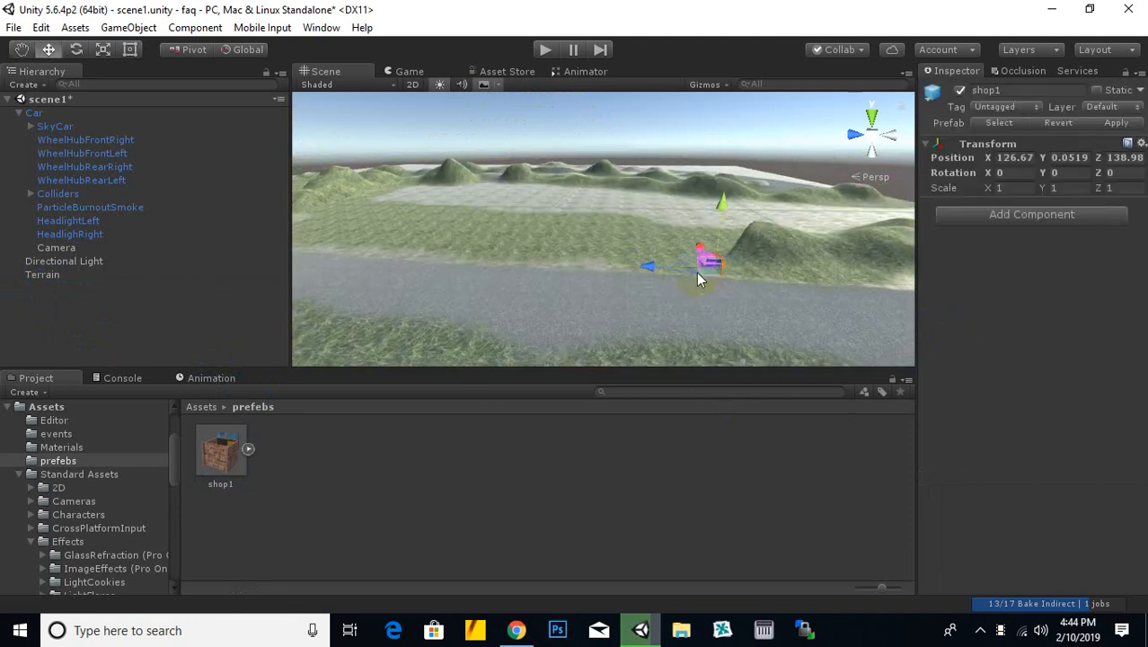
# Step: Adjust the height of the placed shop1 to a Y position of about 3.1
pyautogui.moveTo(700, 274); pyautogui.dragTo(554, 298, button='middle')
pyautogui.scroll(4, 620, 304)
pyautogui.moveTo(632, 244); pyautogui.dragTo(662, 227)
pyautogui.scroll(3, 645, 308)
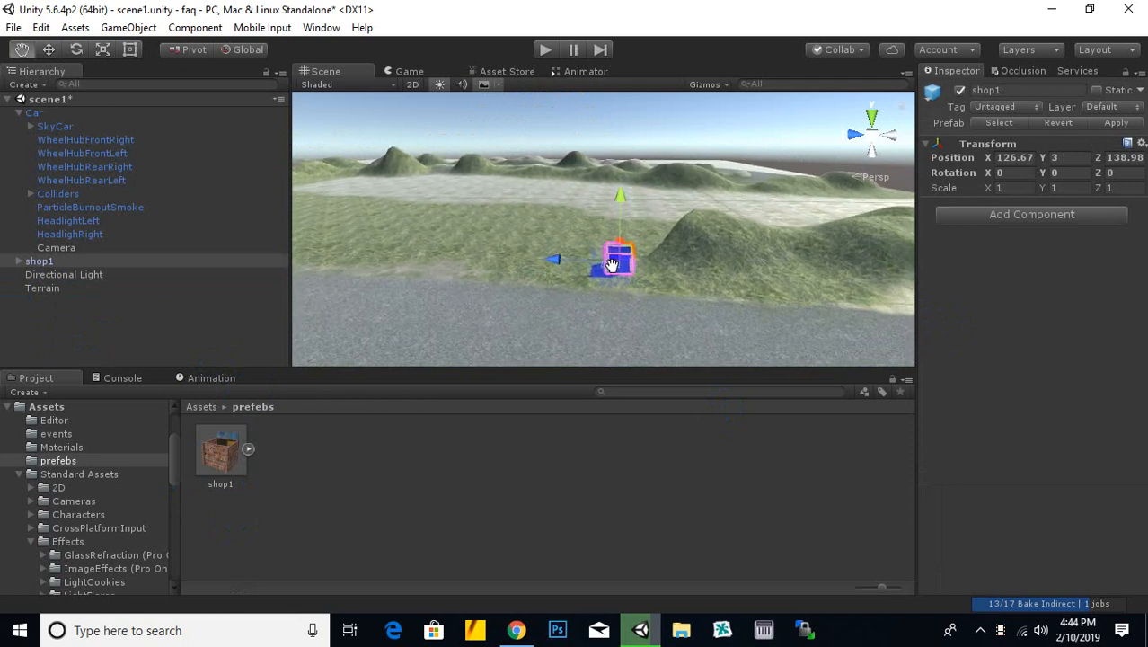
pyautogui.scroll(5, 626, 284)
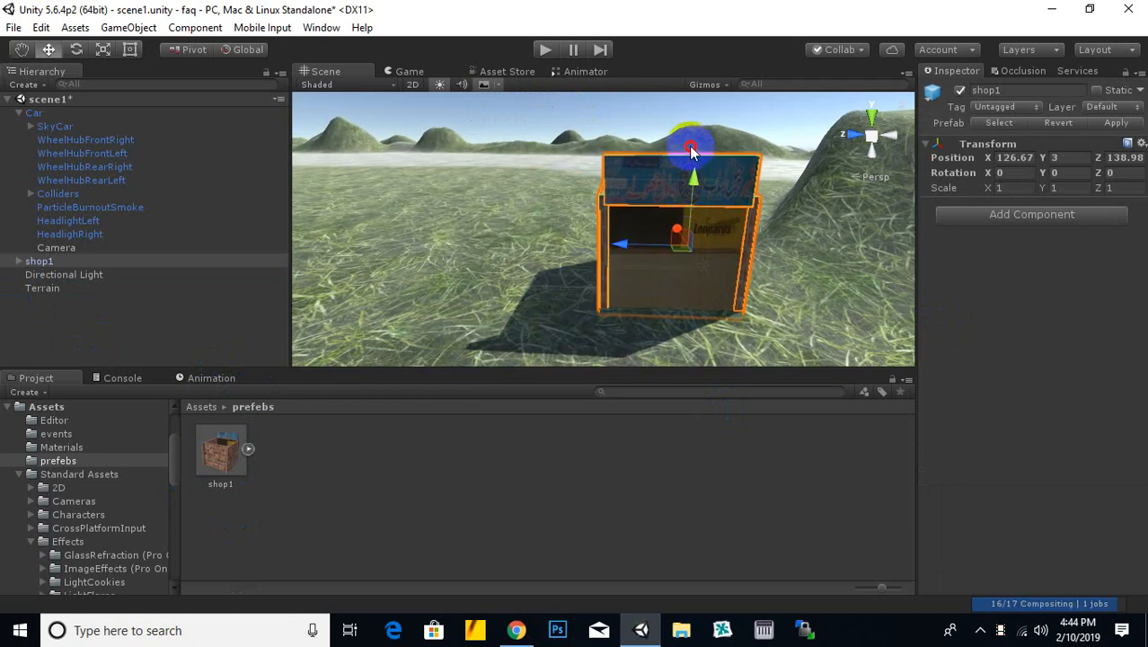
pyautogui.click(691, 235)
pyautogui.click(681, 259)
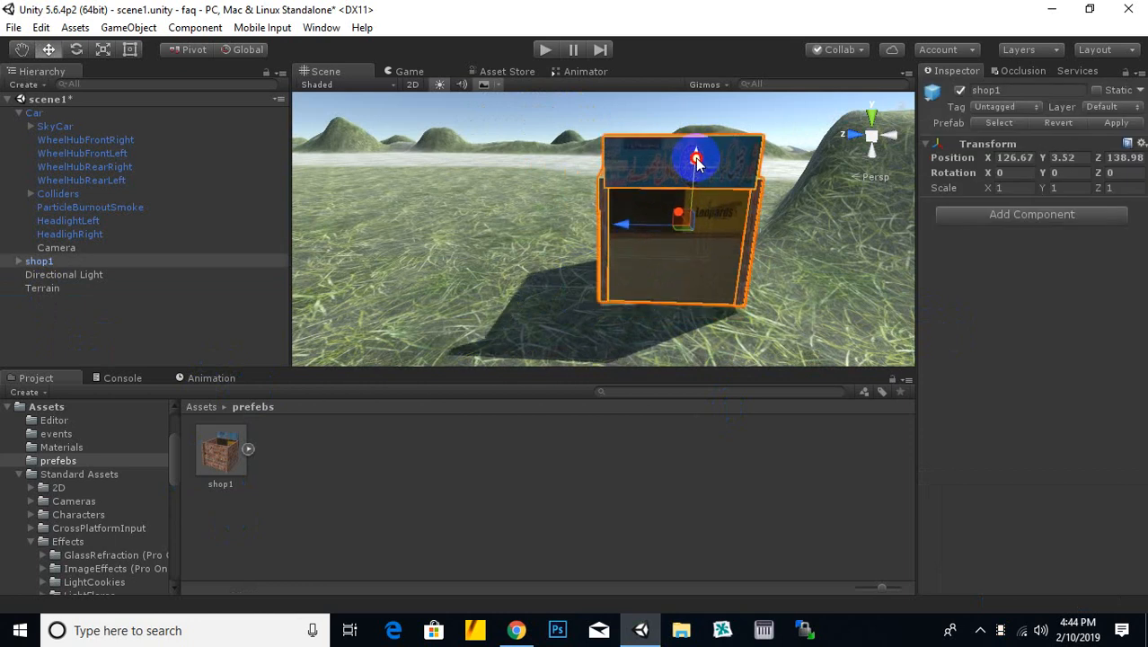
# Step: Duplicate shop1 twice and space the copies along the roadside at Z positions of about 159.5 and 185.5
pyautogui.scroll(-1, 552, 288)
pyautogui.moveTo(552, 287); pyautogui.dragTo(627, 317, button='middle')
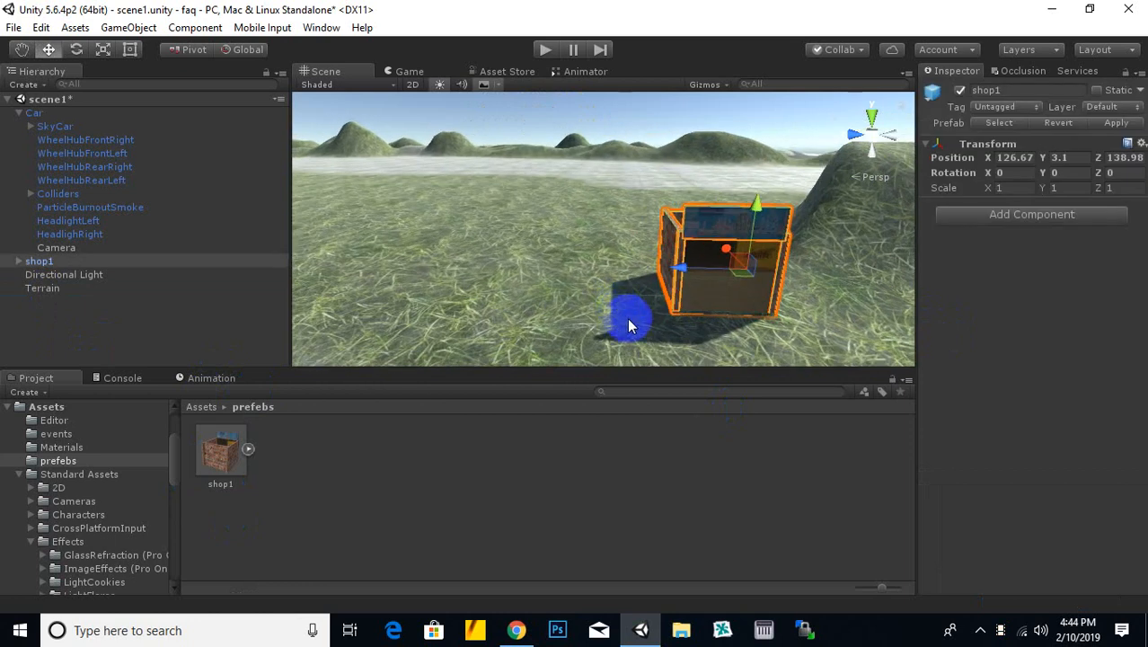
pyautogui.hotkey('ctrl', 'd')
pyautogui.moveTo(650, 308); pyautogui.dragTo(599, 346)
pyautogui.scroll(-4, 600, 341)
pyautogui.moveTo(412, 303); pyautogui.dragTo(643, 297, button='middle')
pyautogui.moveTo(674, 232); pyautogui.dragTo(372, 290)
pyautogui.hotkey('ctrl', 'd')
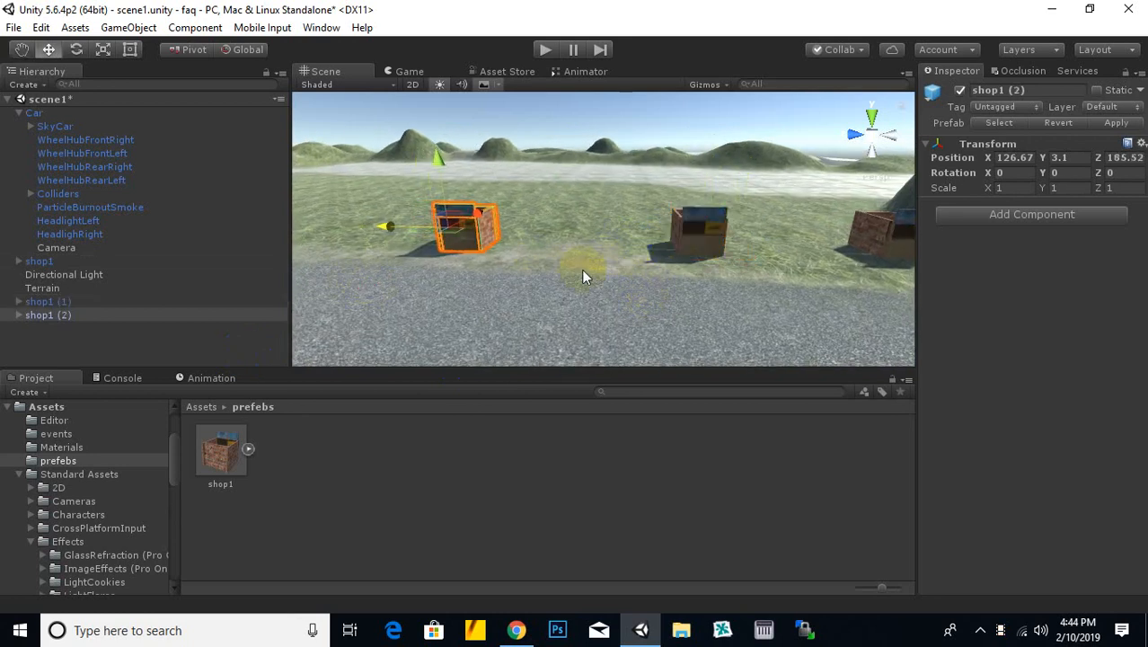
# Step: Duplicate the three shops together, move the copies farther along the road and set them back to X about 140.2
pyautogui.scroll(-10, 602, 300)
pyautogui.moveTo(354, 318); pyautogui.dragTo(419, 349, button='middle')
pyautogui.click(43, 317)
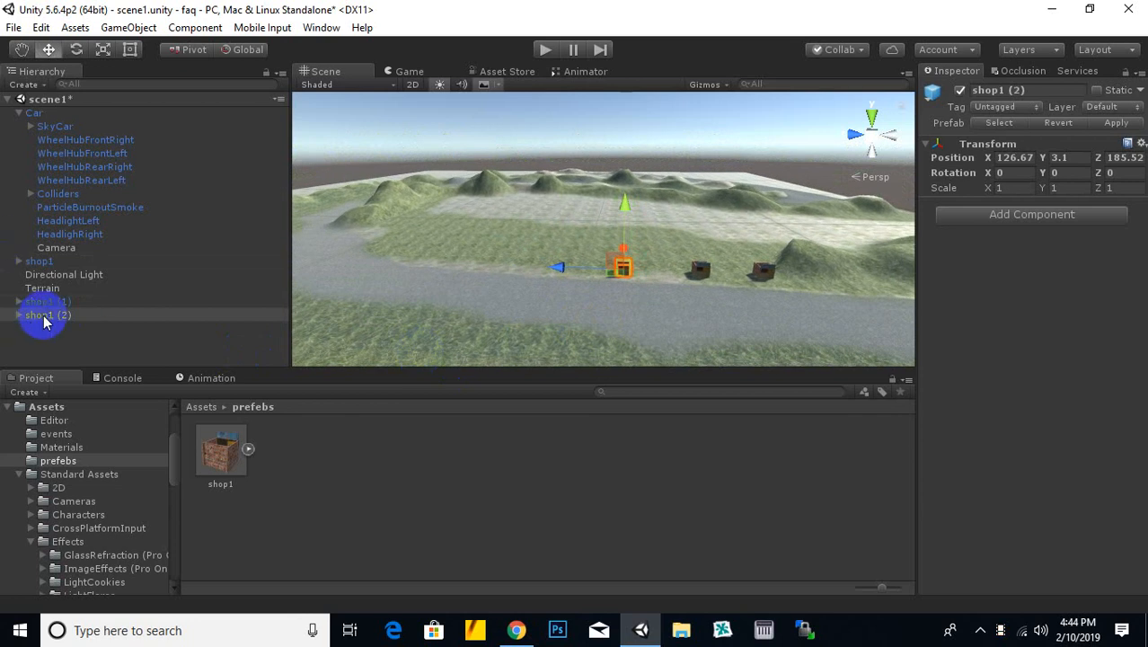
pyautogui.keyDown('ctrl'); pyautogui.click(40, 303); pyautogui.keyUp('ctrl')
pyautogui.keyDown('ctrl'); pyautogui.click(40, 263); pyautogui.keyUp('ctrl')
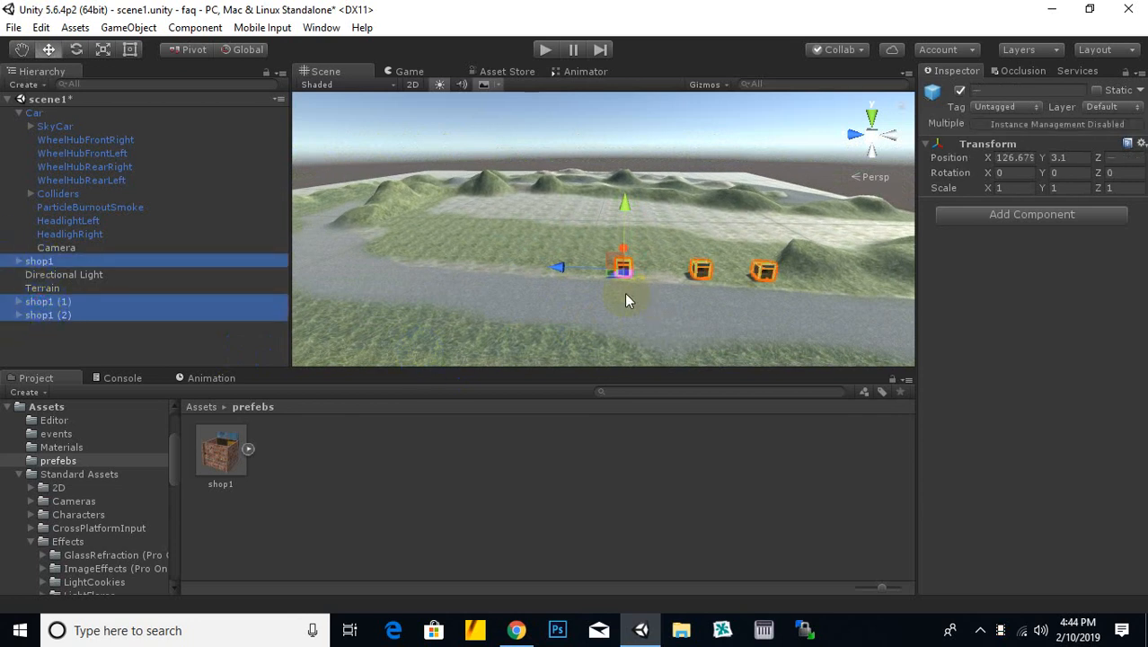
pyautogui.hotkey('ctrl', 'd')
pyautogui.moveTo(551, 268); pyautogui.dragTo(354, 297)
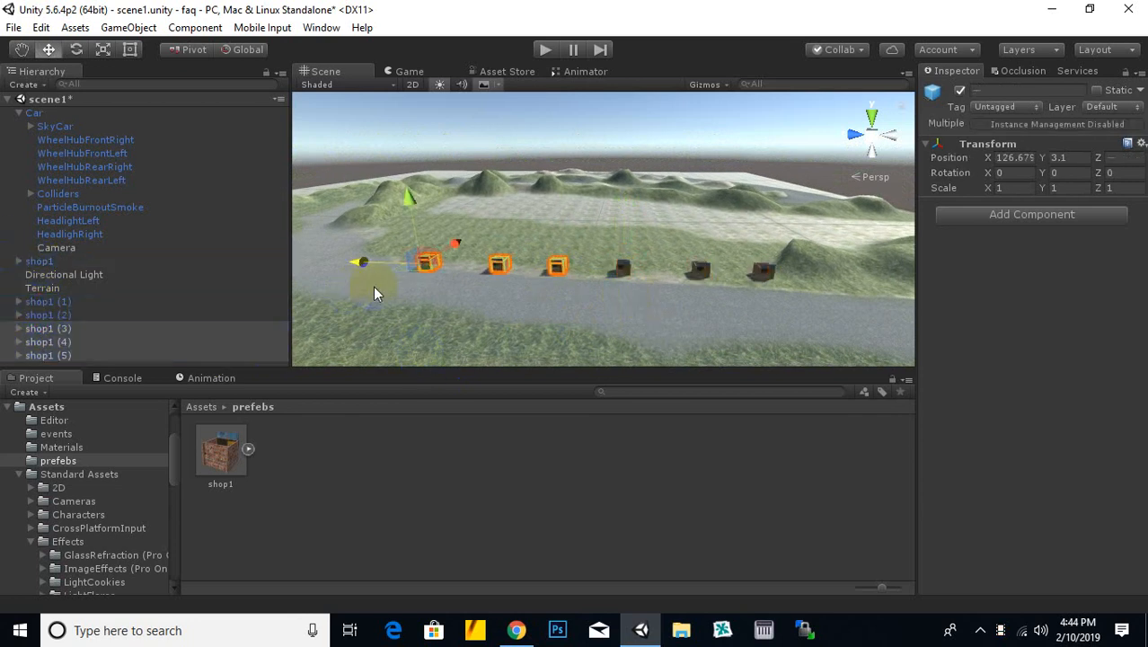
pyautogui.moveTo(456, 244); pyautogui.dragTo(465, 220)
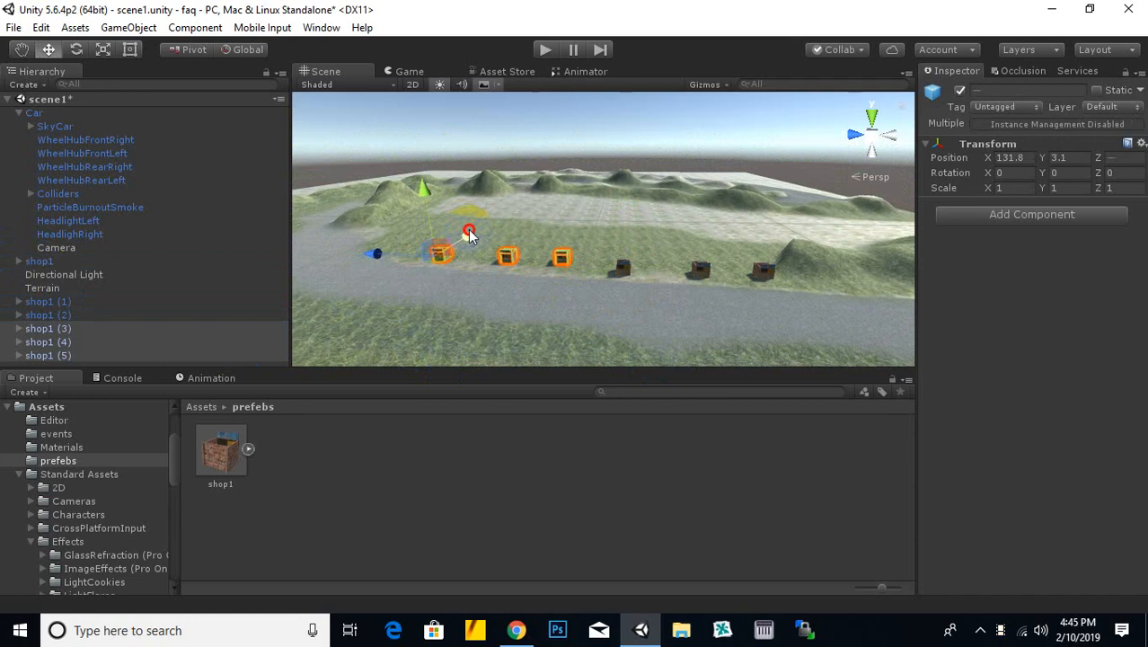
pyautogui.moveTo(469, 234); pyautogui.dragTo(477, 231)
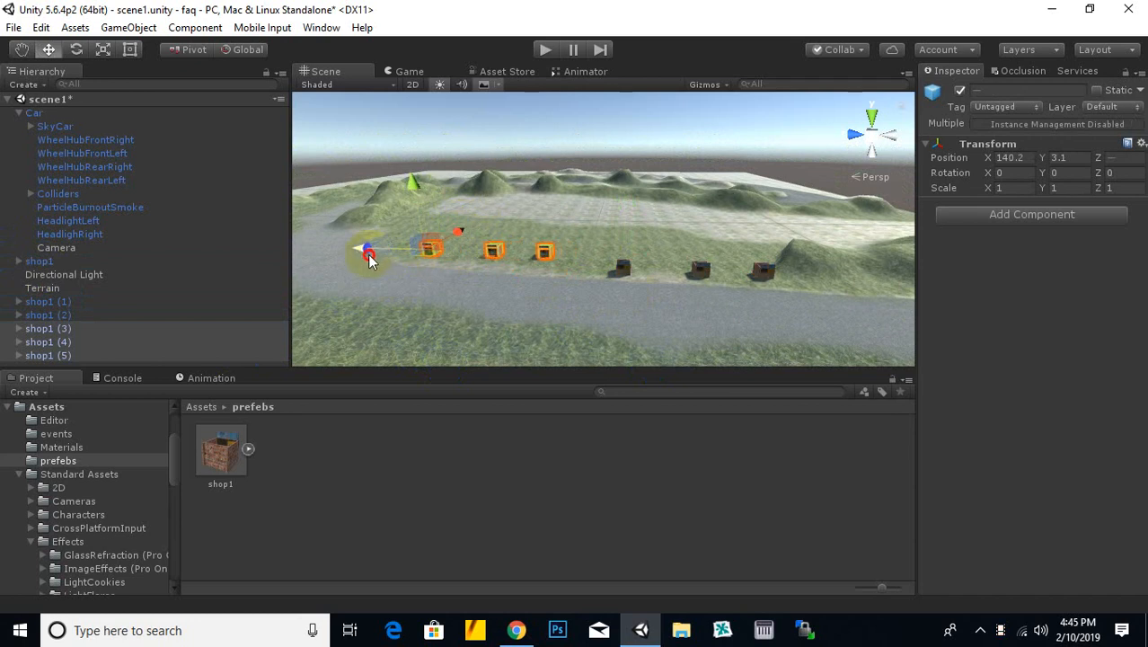
# Step: Duplicate all six shops together and shift the copies along the road so each stands beside its original
pyautogui.moveTo(542, 315); pyautogui.dragTo(575, 299, button='middle')
pyautogui.keyDown('shift'); pyautogui.click(65, 310); pyautogui.keyUp('shift')
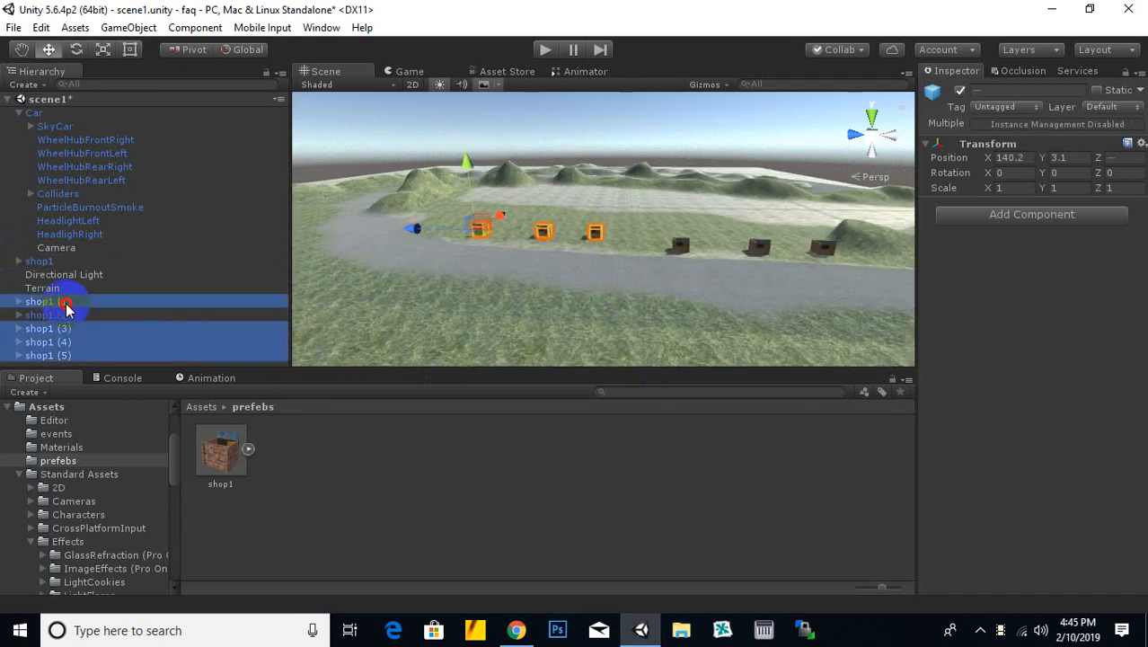
pyautogui.keyDown('ctrl'); pyautogui.click(42, 262); pyautogui.keyUp('ctrl')
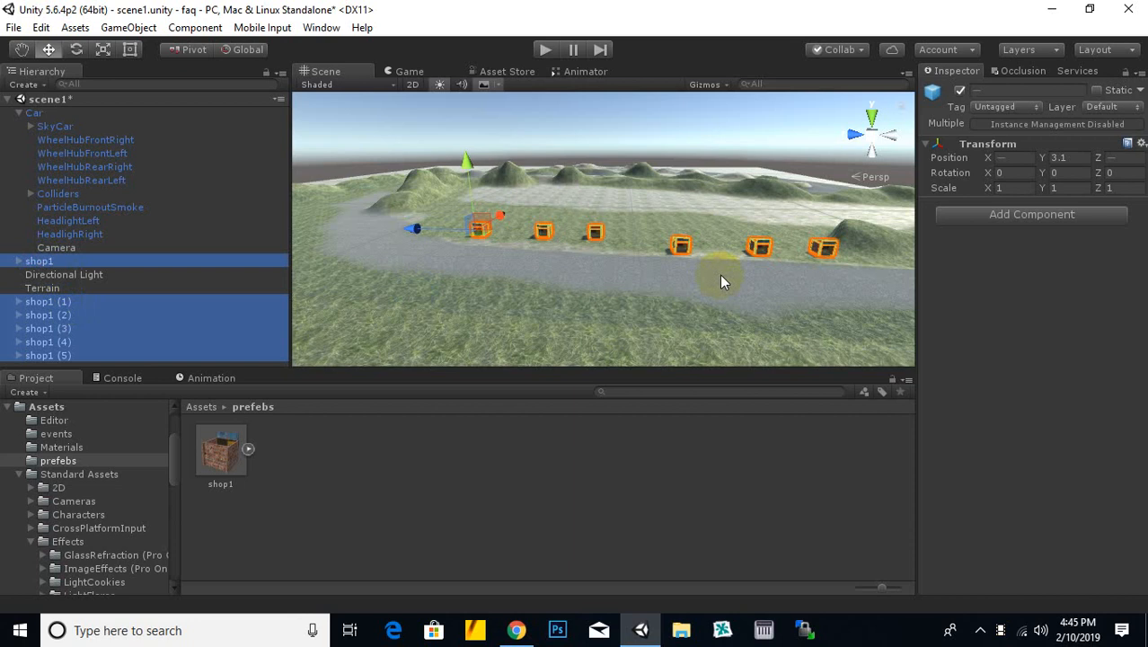
pyautogui.moveTo(719, 275); pyautogui.dragTo(708, 279, button='middle')
pyautogui.hotkey('ctrl', 'd')
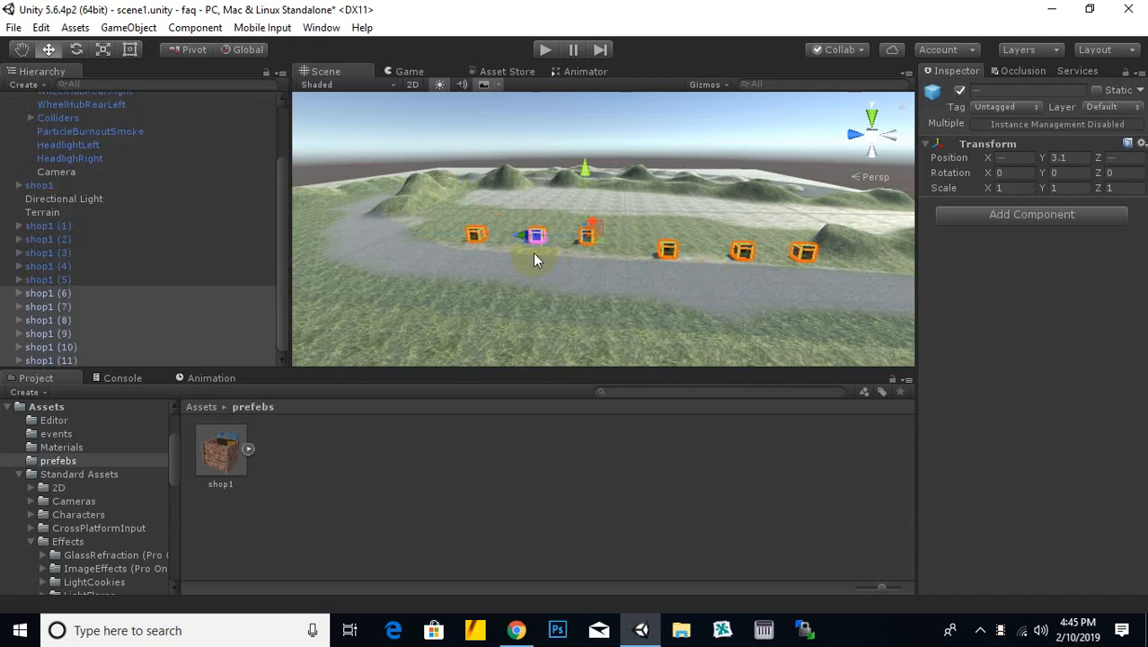
pyautogui.moveTo(535, 260); pyautogui.dragTo(494, 262)
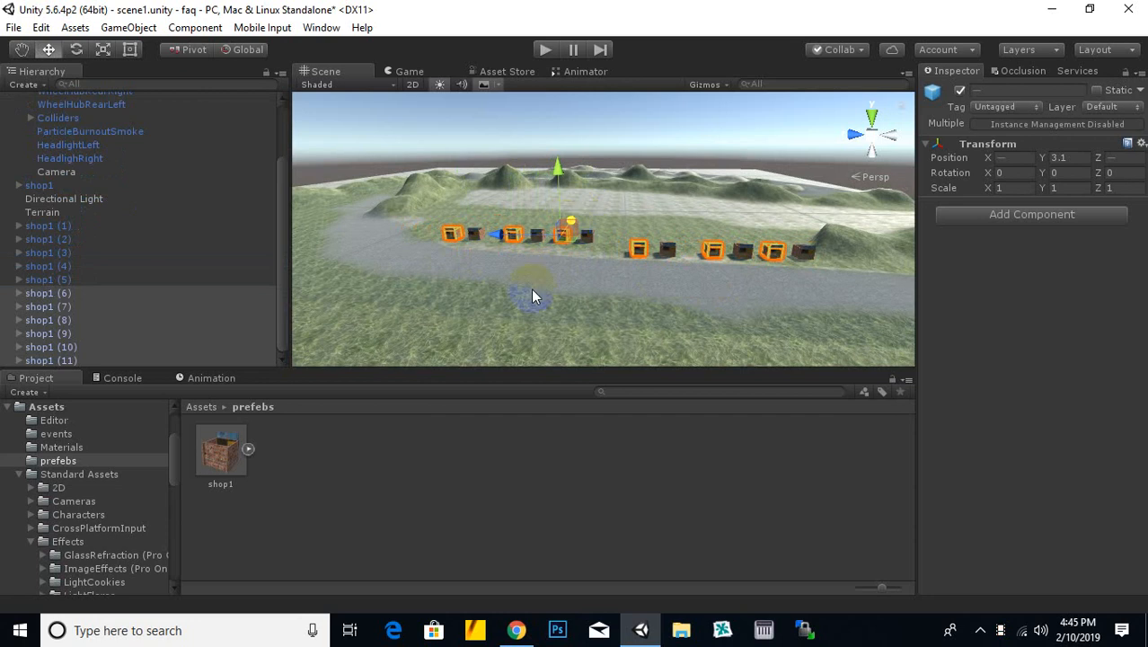
# Step: Open the textures folder and apply the b2 texture to the signboard of shop1 (9)
pyautogui.moveTo(532, 297); pyautogui.dragTo(561, 296, button='middle')
pyautogui.click(209, 413)
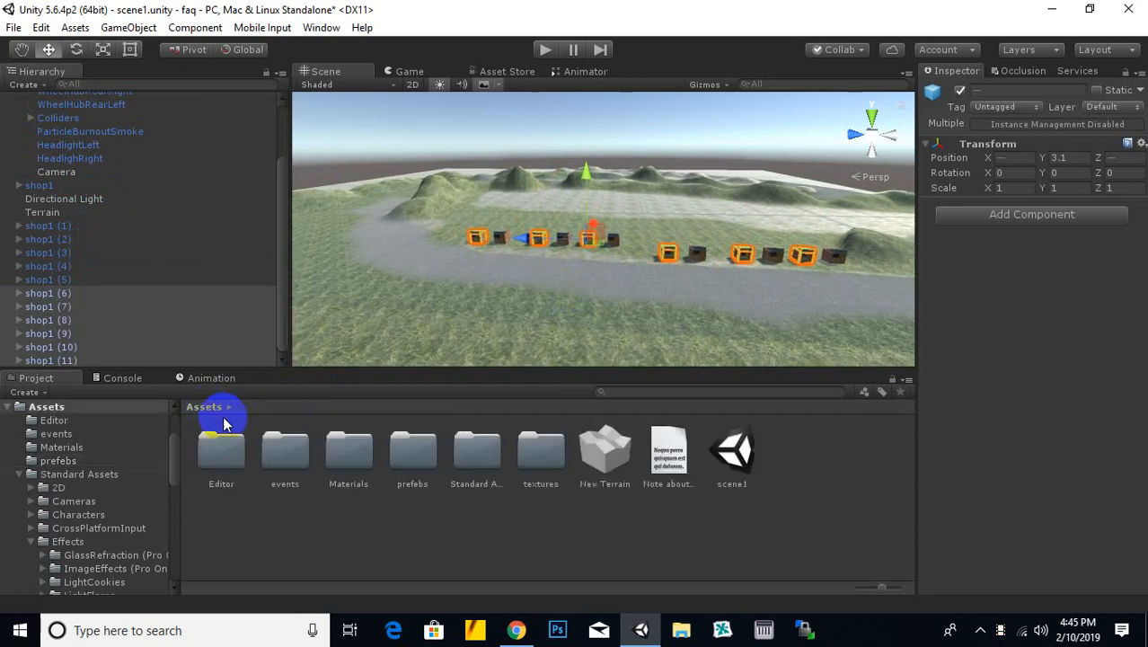
pyautogui.doubleClick(561, 454)
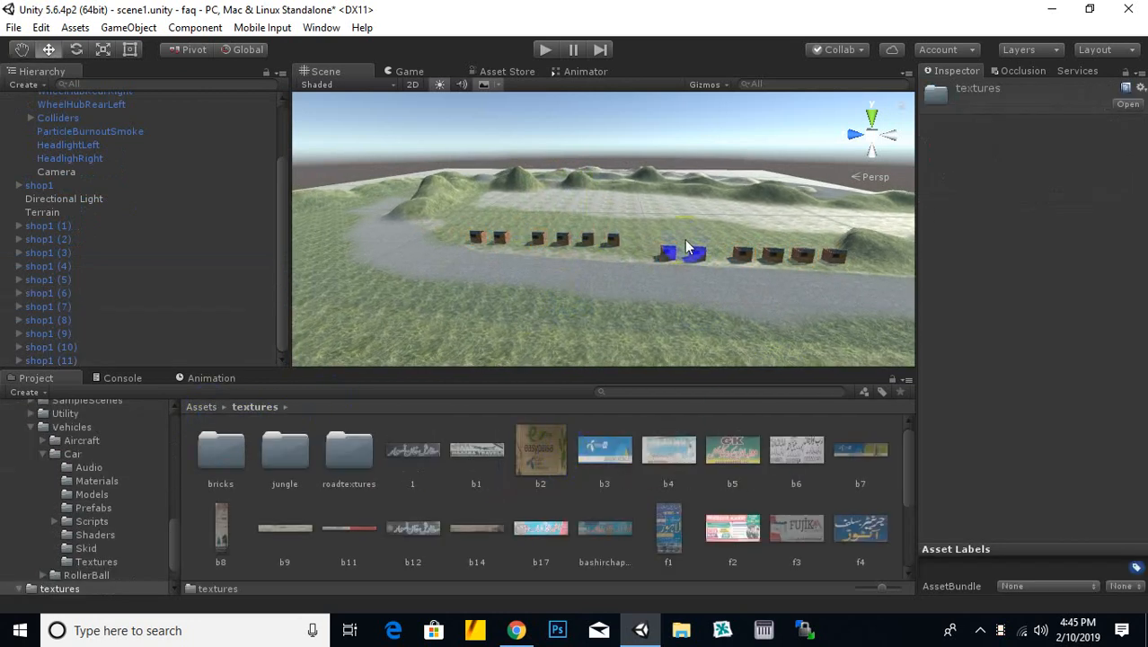
pyautogui.click(684, 254)
pyautogui.press('f')
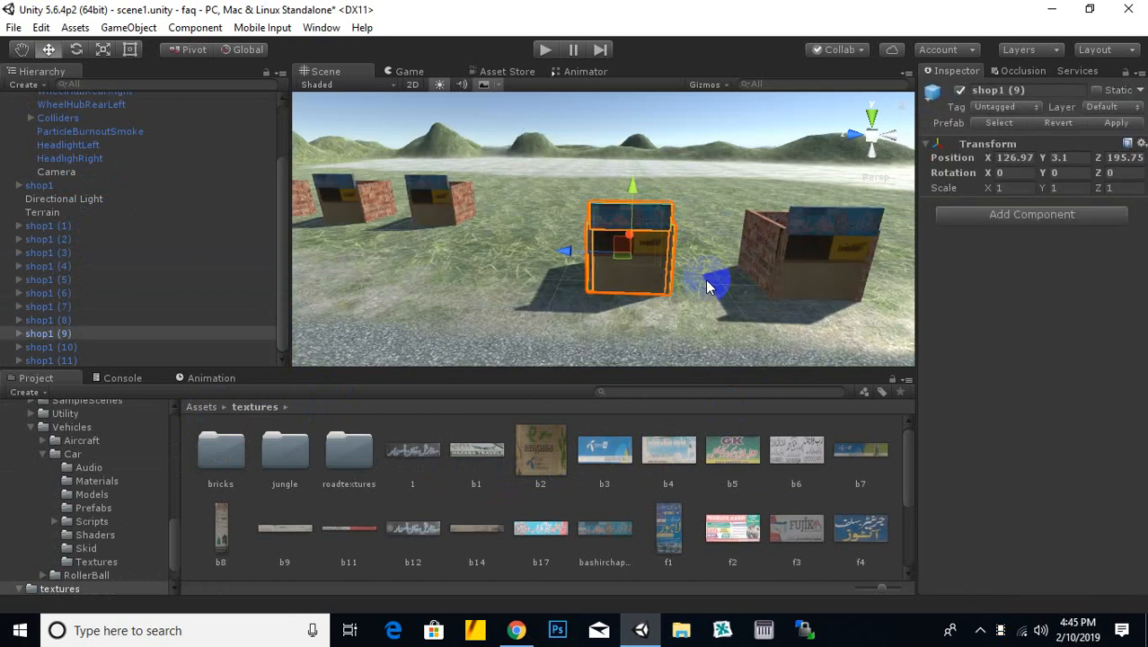
pyautogui.scroll(2, 753, 102)
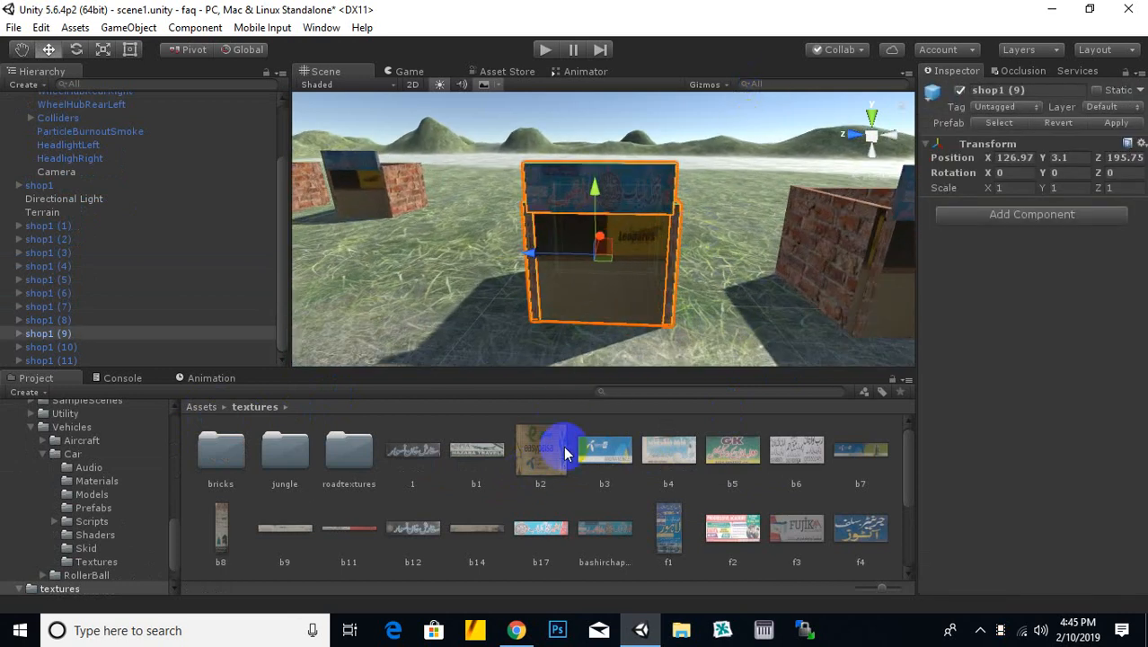
pyautogui.moveTo(566, 453); pyautogui.dragTo(602, 187)
# Step: Apply the b3 texture to the signboard of shop1 (2)
pyautogui.moveTo(672, 244); pyautogui.dragTo(459, 280, button='middle')
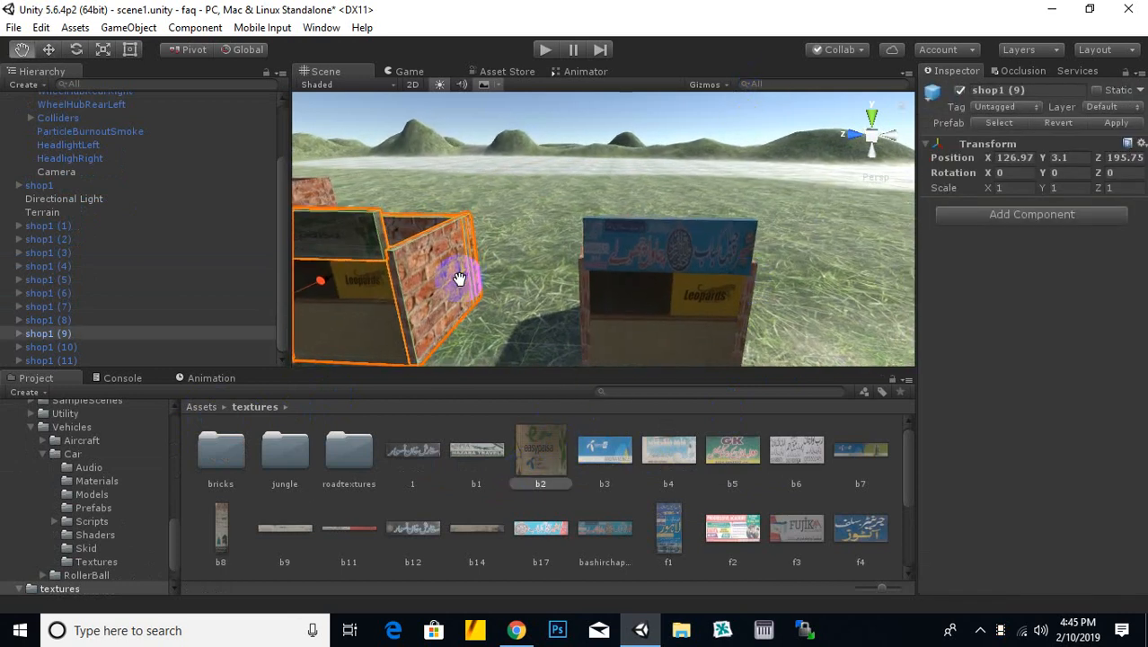
pyautogui.click(697, 249)
pyautogui.moveTo(604, 446); pyautogui.dragTo(712, 260)
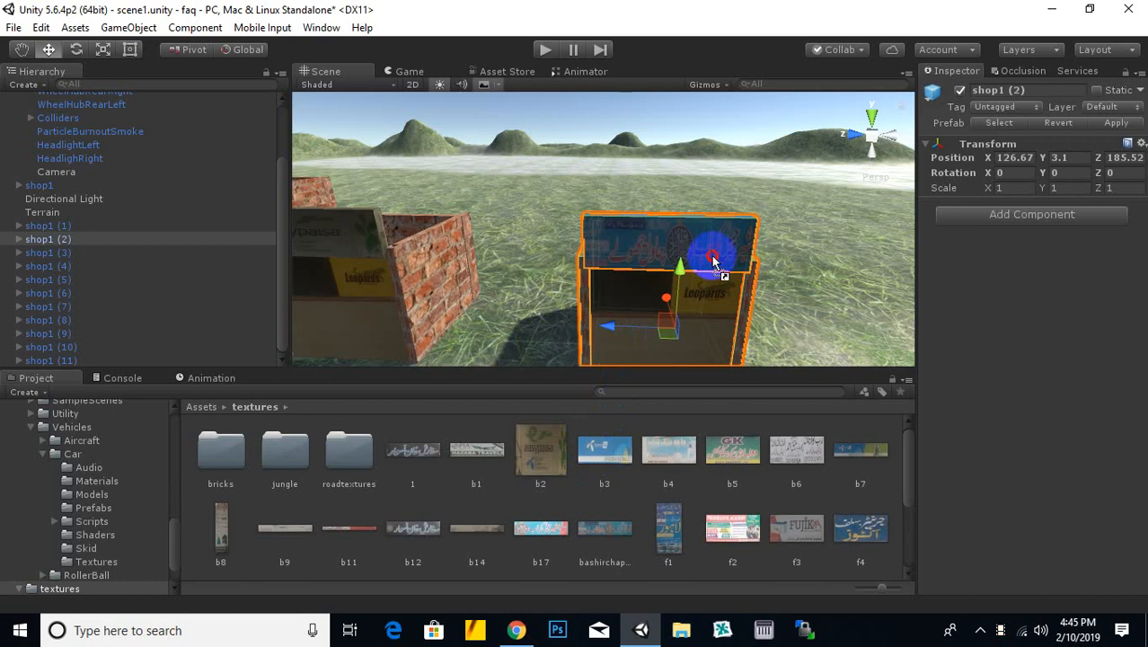
# Step: Apply different sign textures from the textures folder to the signboards of shop1 (1) and shop1 (11)
pyautogui.scroll(-5, 572, 297)
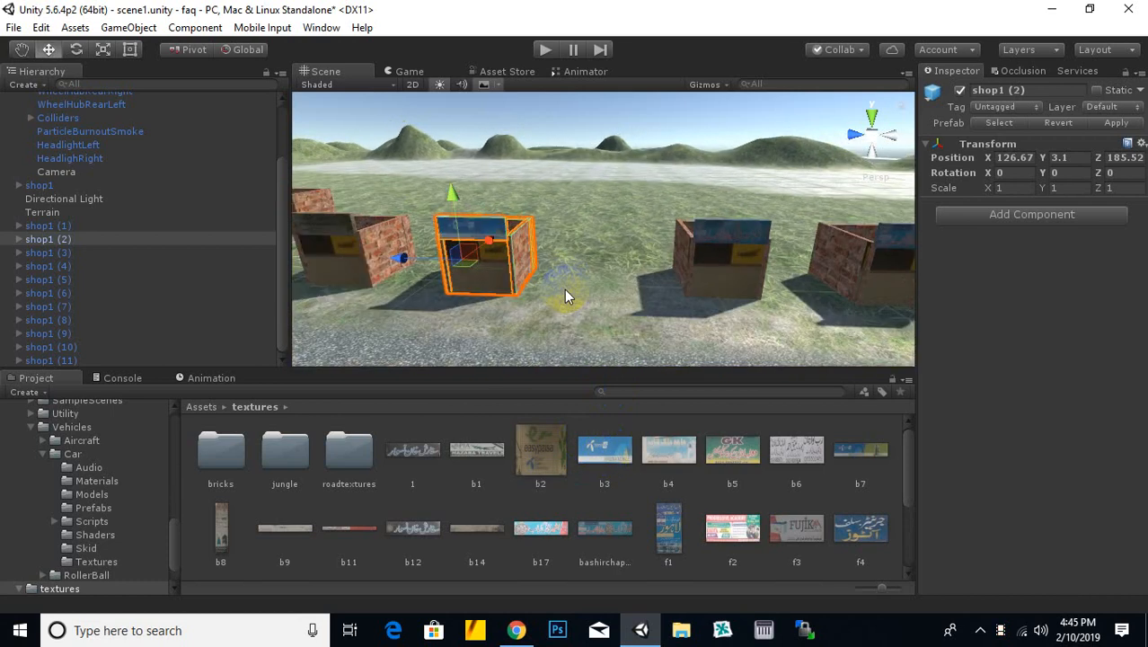
pyautogui.moveTo(656, 265); pyautogui.dragTo(560, 293, button='middle')
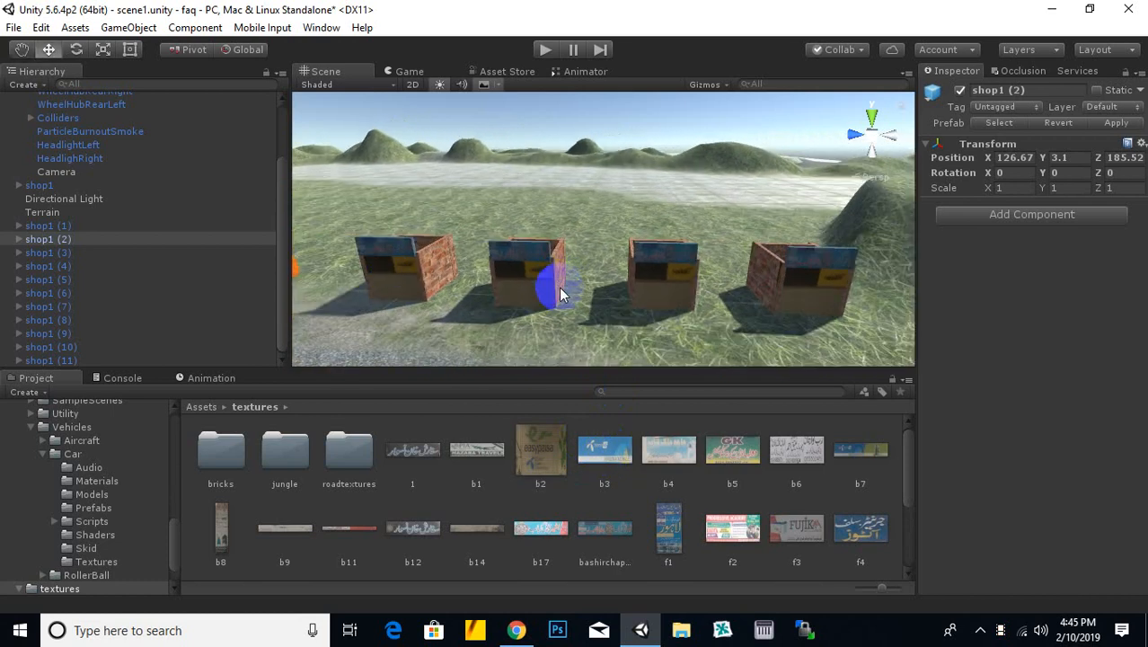
pyautogui.moveTo(614, 467); pyautogui.dragTo(618, 344)
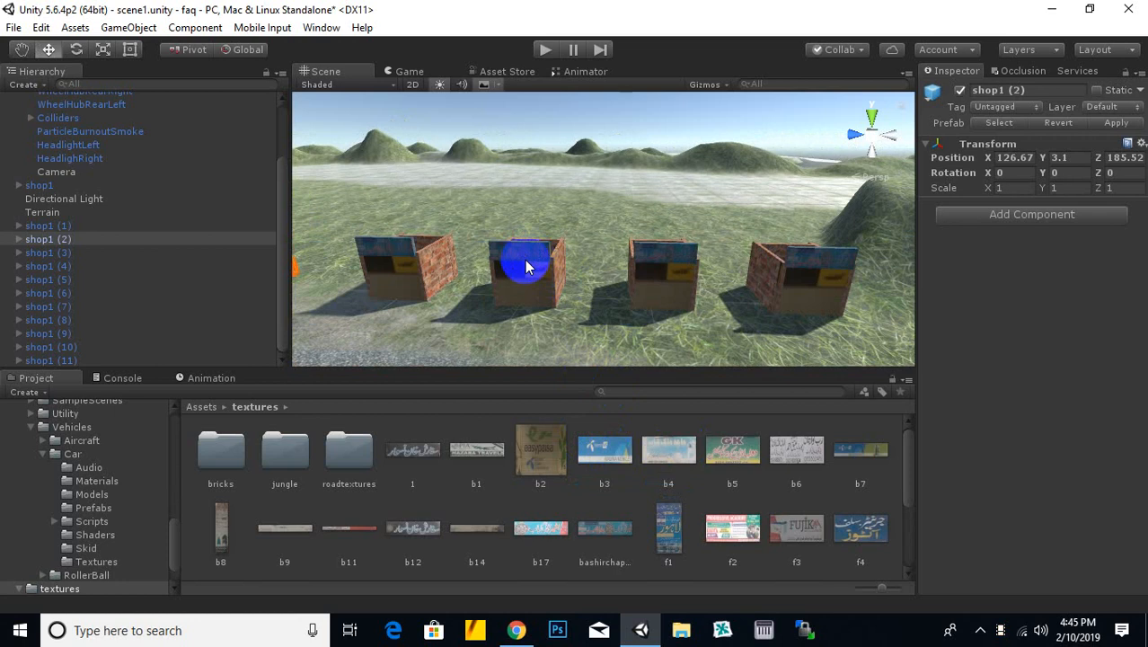
pyautogui.click(528, 267)
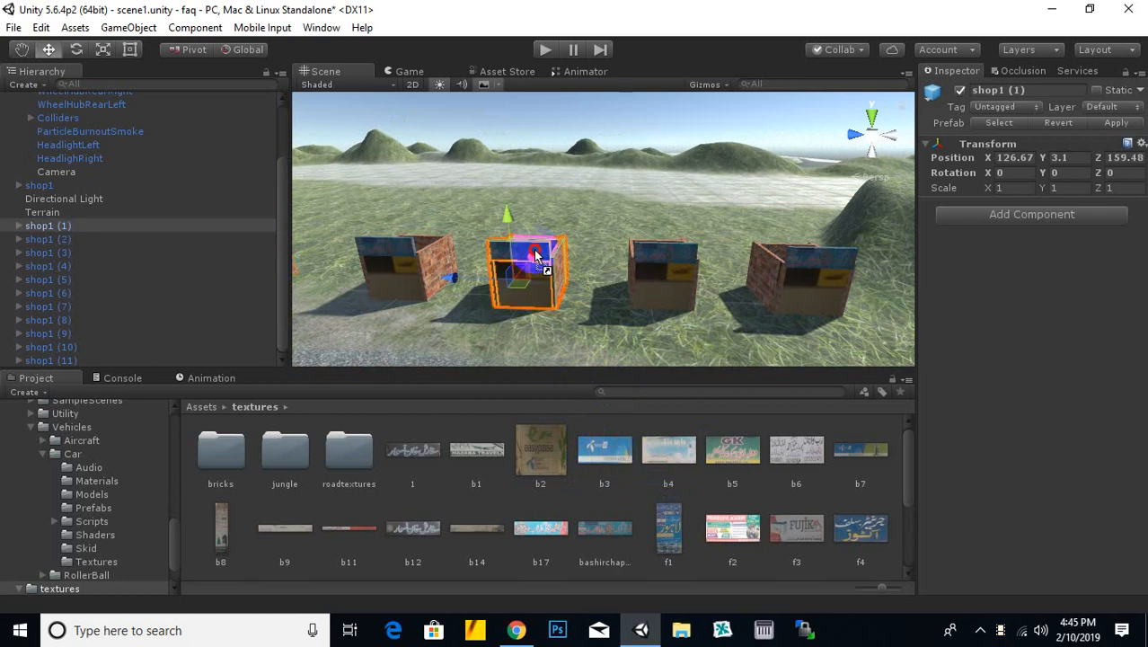
pyautogui.moveTo(729, 469); pyautogui.dragTo(662, 234)
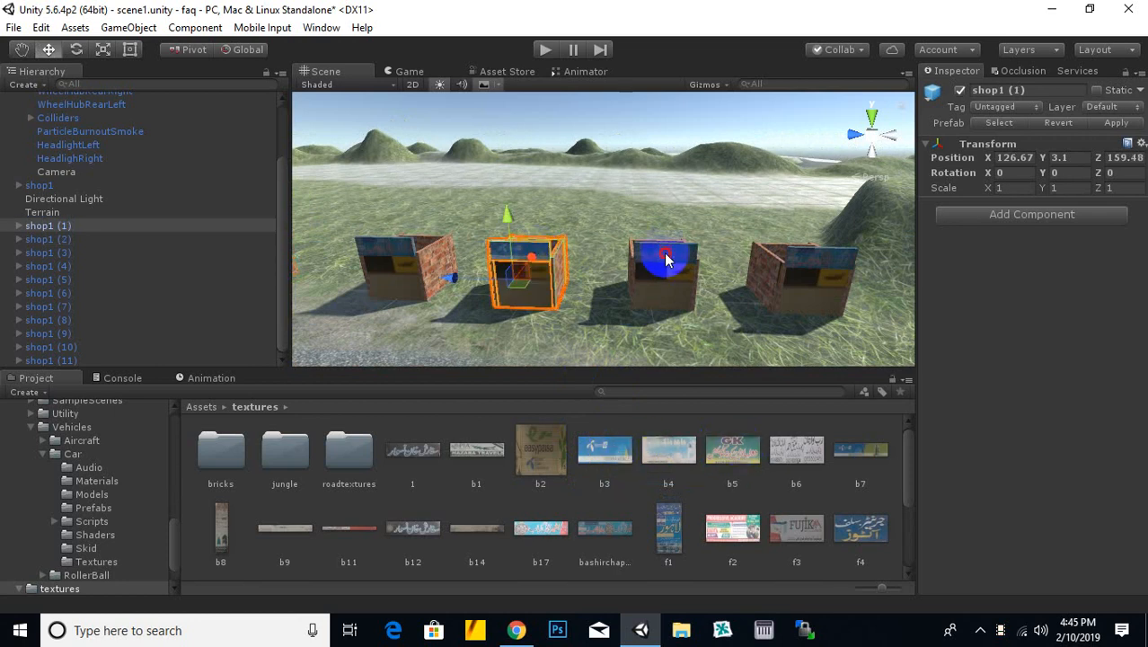
pyautogui.click(665, 260)
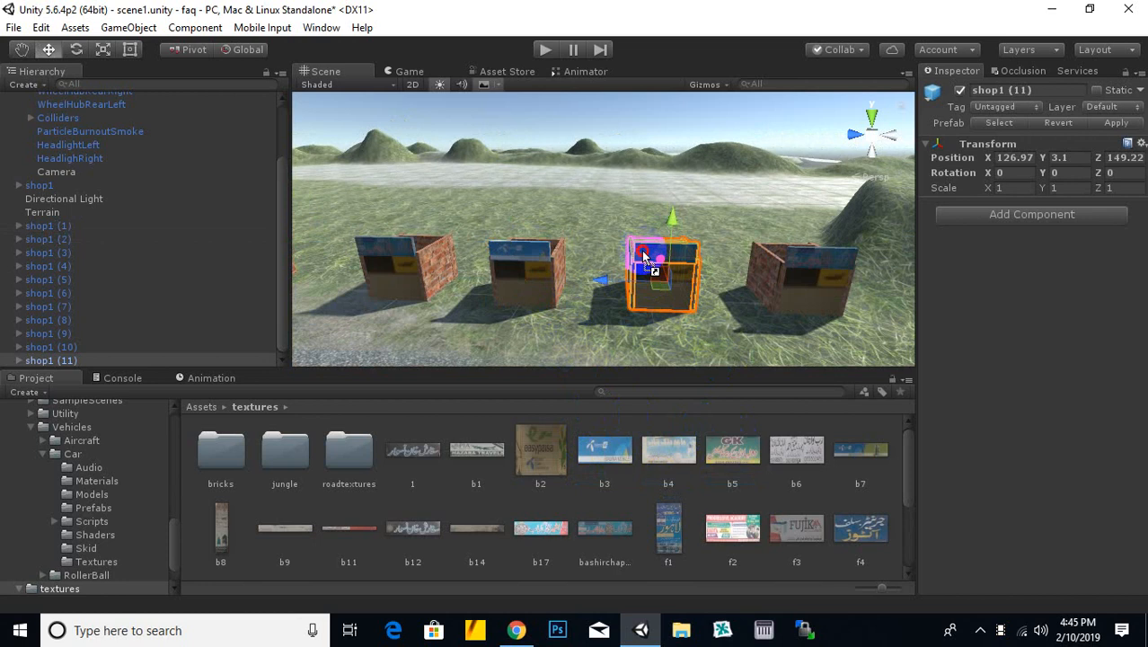
pyautogui.moveTo(643, 256); pyautogui.dragTo(641, 258)
# Step: Apply the b5 texture to the signboard of shop1 (4) in the farther group of shops
pyautogui.scroll(-3, 546, 295)
pyautogui.moveTo(546, 294); pyautogui.dragTo(100, 363, button='middle')
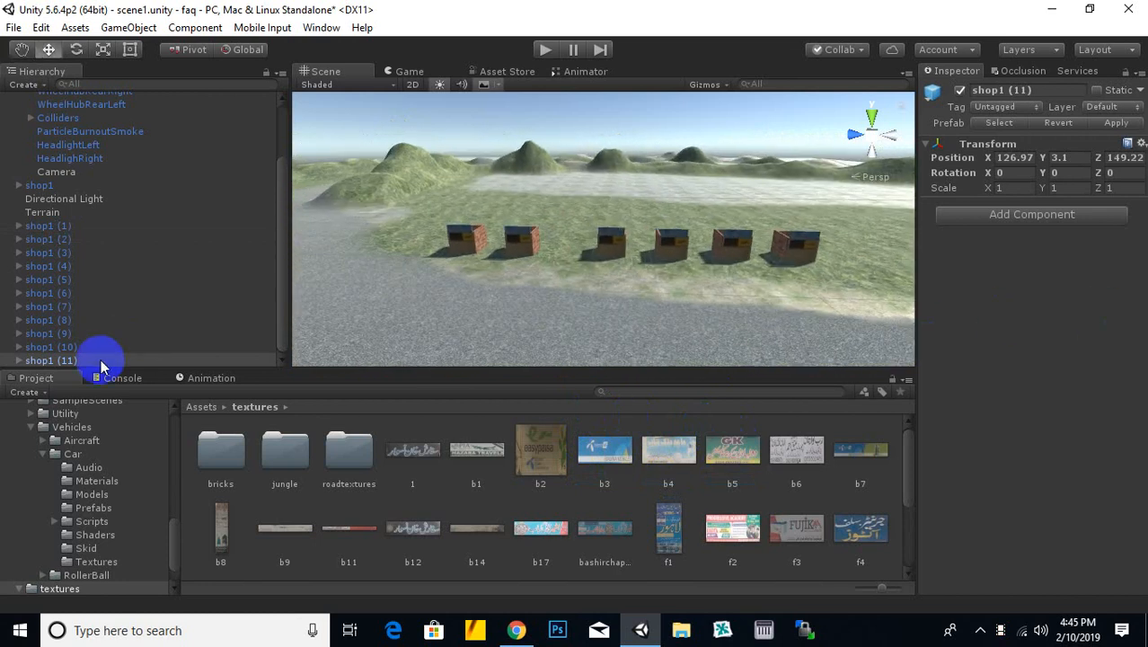
pyautogui.moveTo(732, 449); pyautogui.dragTo(676, 248)
pyautogui.scroll(3, 687, 252)
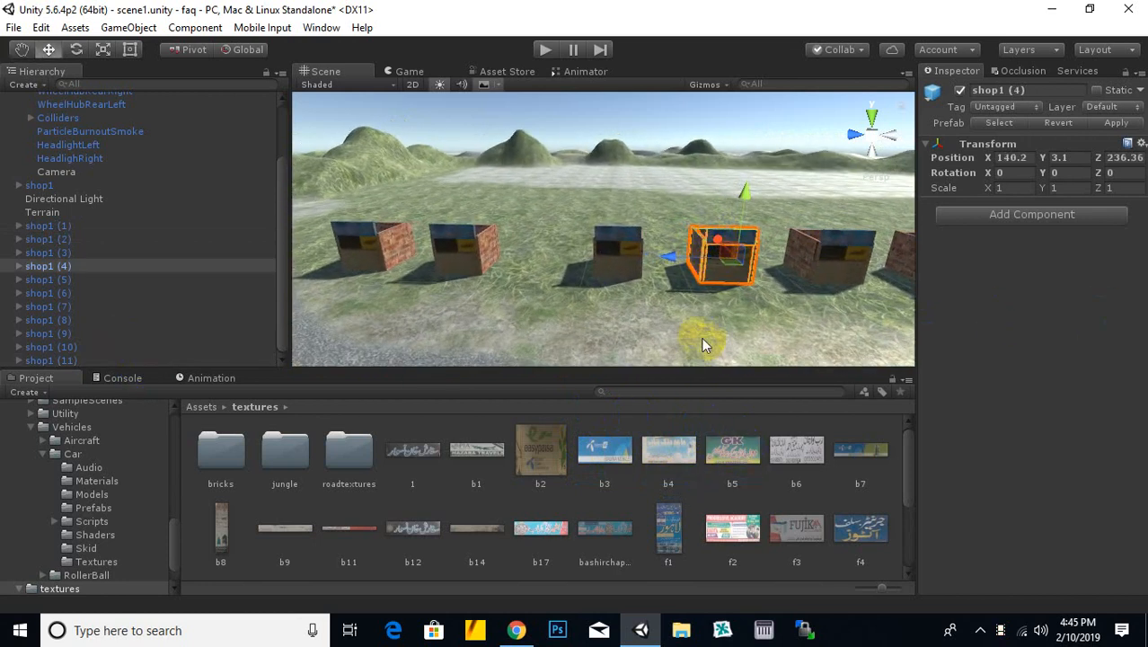
pyautogui.moveTo(733, 409); pyautogui.dragTo(747, 243)
# Step: Apply the f4 texture to the signboard of shop1 (3)
pyautogui.moveTo(792, 306); pyautogui.dragTo(28, 339, button='middle')
pyautogui.click(605, 271)
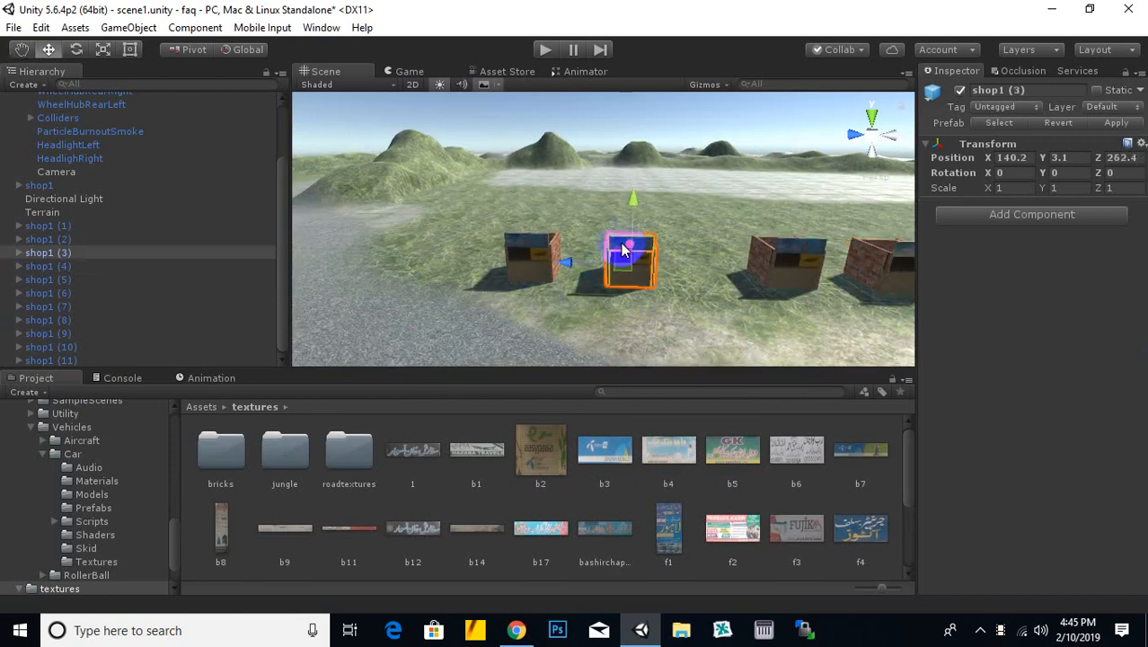
pyautogui.moveTo(750, 533); pyautogui.dragTo(751, 533)
pyautogui.click(870, 531)
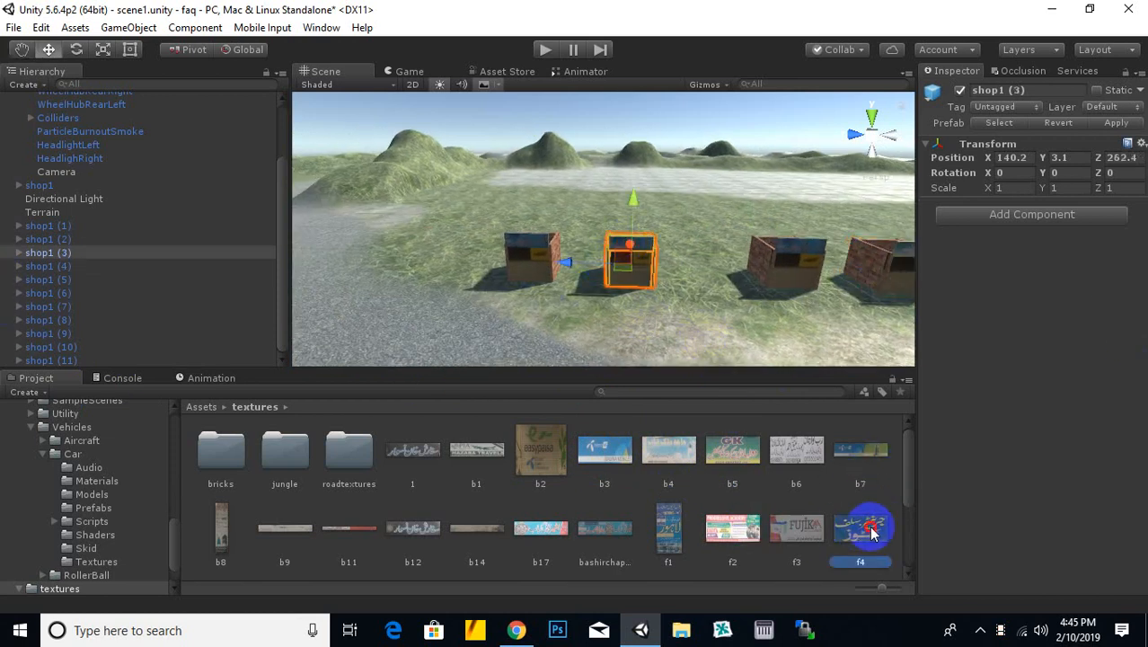
pyautogui.scroll(2, 656, 292)
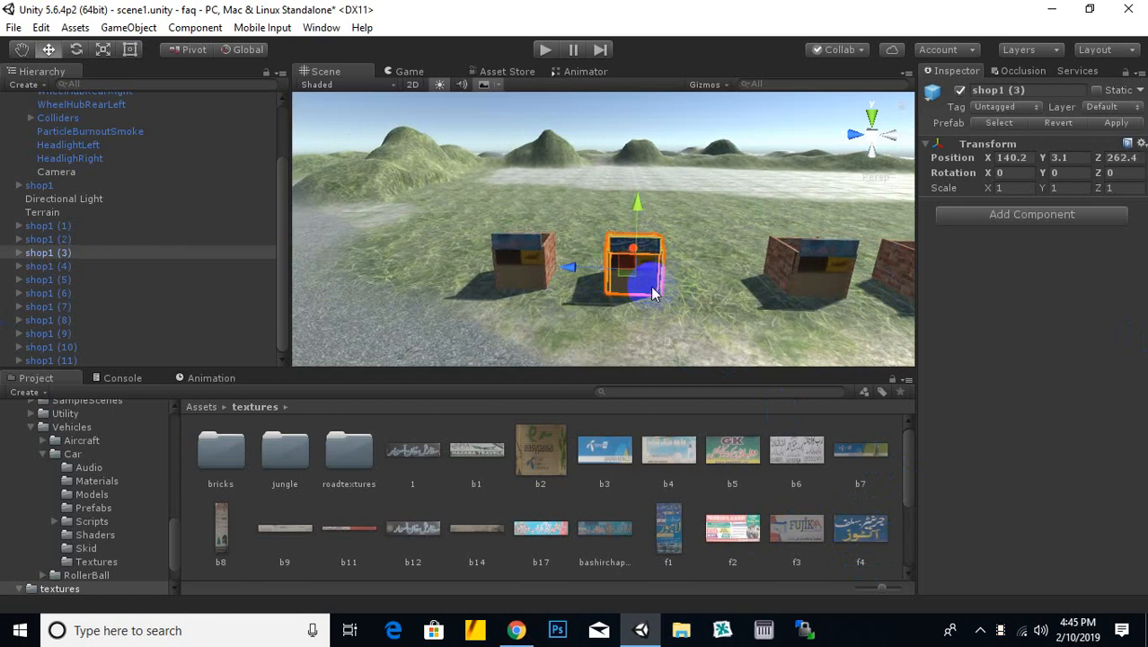
# Step: Duplicate shop1 (3) and place the copy at the road end of the row, at about X 148.18 and Z 286.35
pyautogui.moveTo(600, 331); pyautogui.dragTo(814, 266, button='middle')
pyautogui.scroll(-1, 643, 274)
pyautogui.moveTo(642, 275); pyautogui.dragTo(713, 319, button='middle')
pyautogui.hotkey('ctrl', 'd')
pyautogui.moveTo(707, 316); pyautogui.dragTo(356, 381)
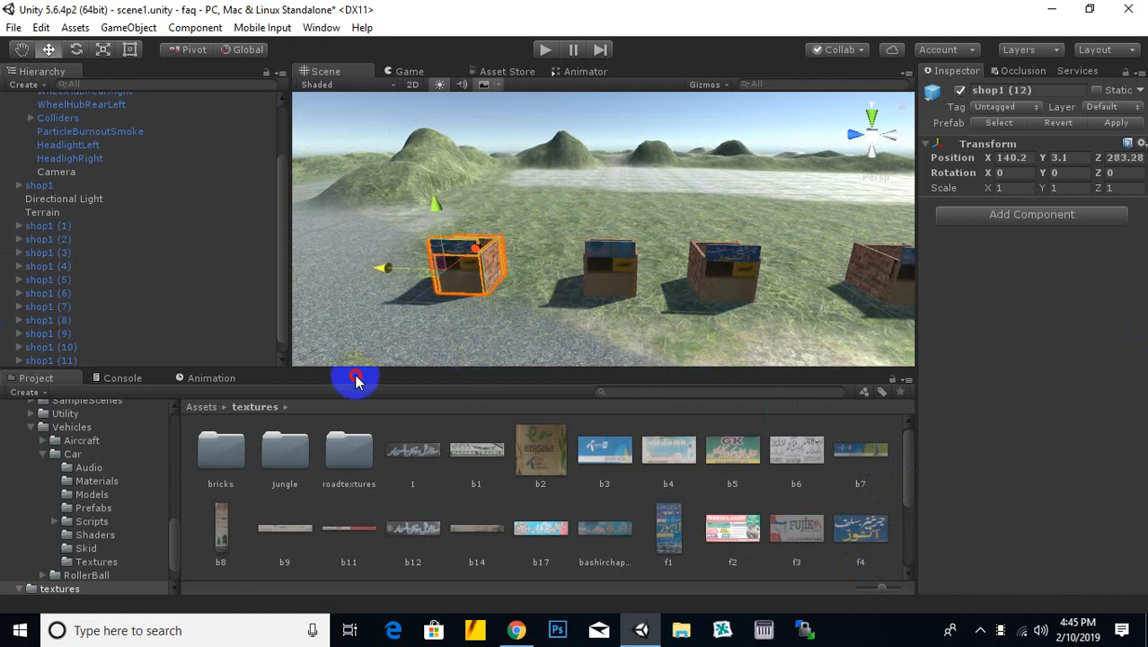
pyautogui.moveTo(476, 249); pyautogui.dragTo(527, 220)
pyautogui.moveTo(503, 263); pyautogui.dragTo(654, 300, button='middle')
# Step: Apply the f3 texture to the signboard of shop1 (12)
pyautogui.press('f')
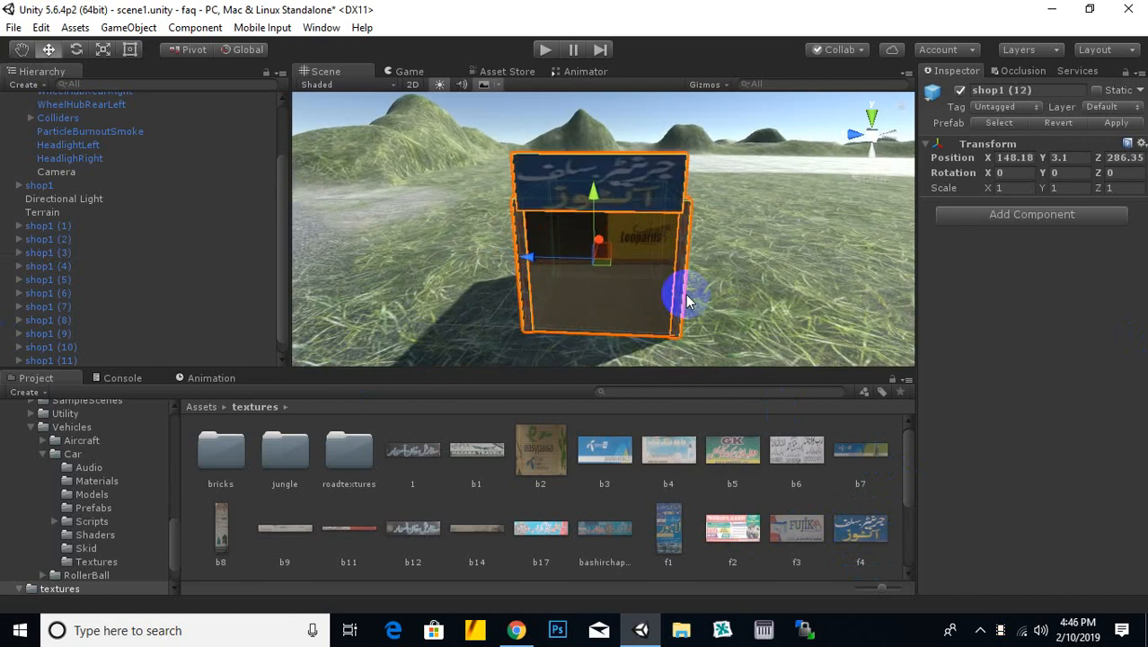
pyautogui.moveTo(771, 534); pyautogui.dragTo(656, 286)
pyautogui.scroll(-2, 656, 286)
pyautogui.scroll(-7, 656, 286)
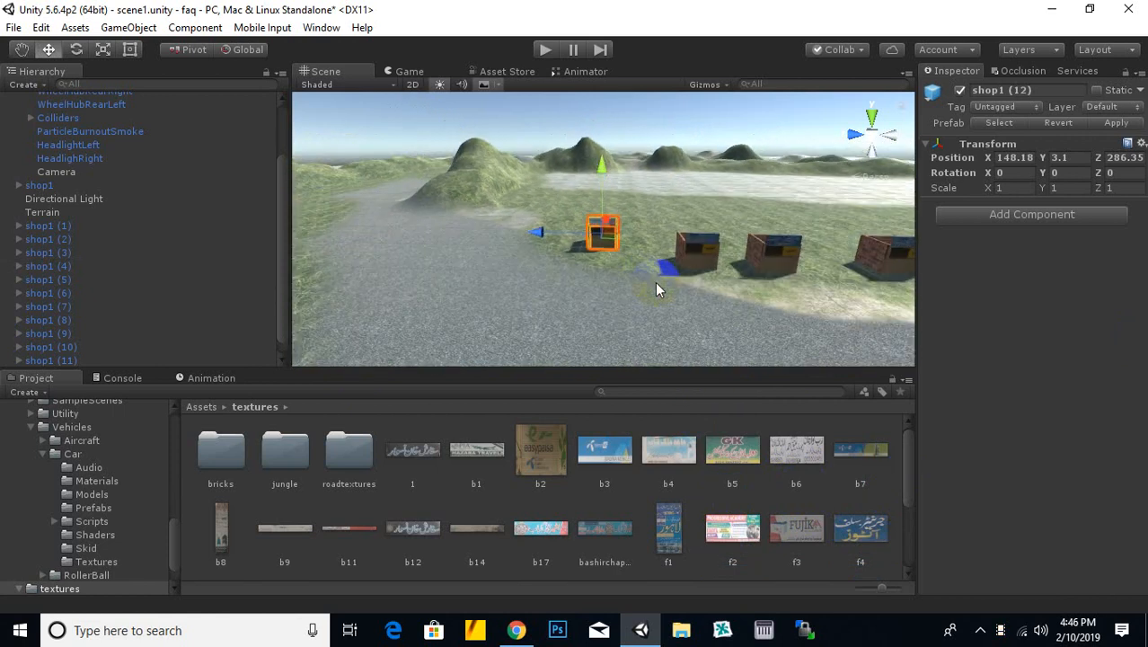
# Step: Duplicate shop1 (1) through shop1 (12) together and move the copies across to the opposite side of the road
pyautogui.moveTo(656, 285); pyautogui.dragTo(505, 249, button='middle')
pyautogui.scroll(-5, 689, 259)
pyautogui.keyDown('alt'); pyautogui.moveTo(690, 259); pyautogui.dragTo(464, 264); pyautogui.keyUp('alt')
pyautogui.moveTo(463, 264); pyautogui.dragTo(705, 199, button='middle')
pyautogui.scroll(-5, 705, 214)
pyautogui.keyDown('alt'); pyautogui.moveTo(705, 216); pyautogui.dragTo(481, 211); pyautogui.keyUp('alt')
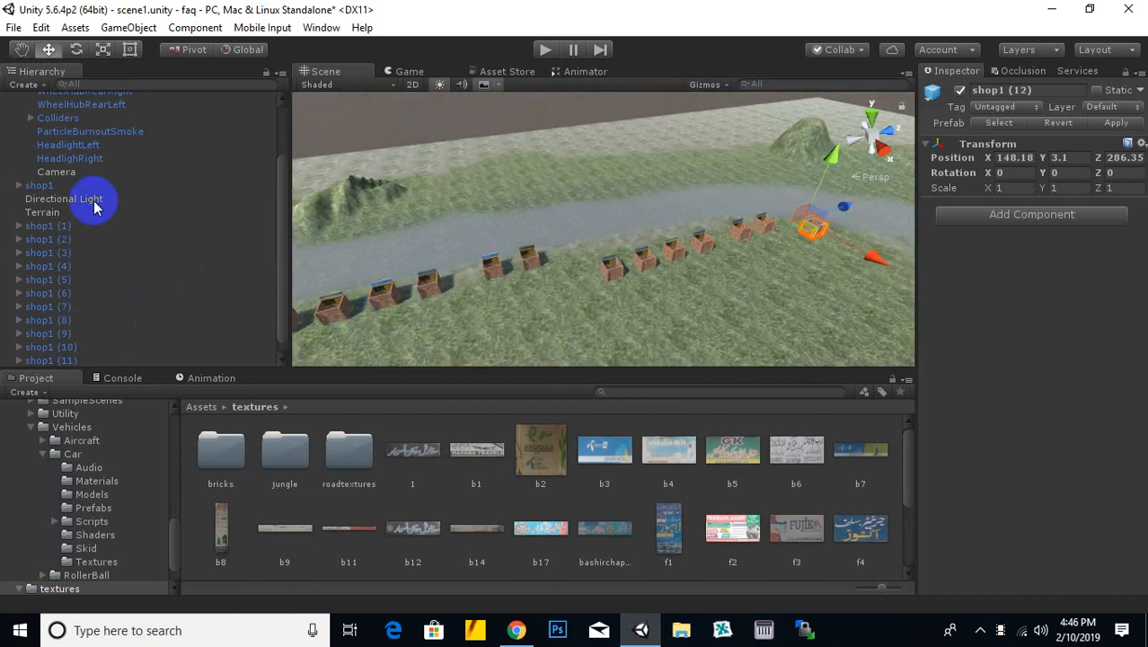
pyautogui.click(64, 231)
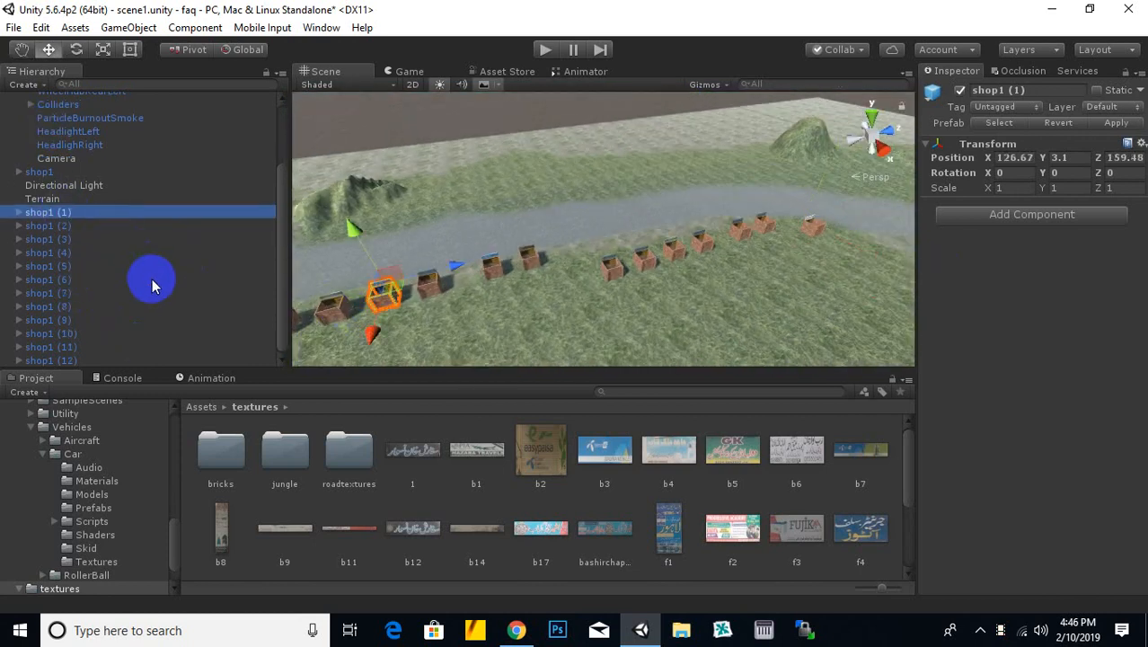
pyautogui.keyDown('shift'); pyautogui.click(72, 361); pyautogui.keyUp('shift')
pyautogui.scroll(-2, 410, 282)
pyautogui.moveTo(409, 282); pyautogui.dragTo(464, 313, button='middle')
pyautogui.hotkey('ctrl', 'd')
pyautogui.scroll(-4, 647, 320)
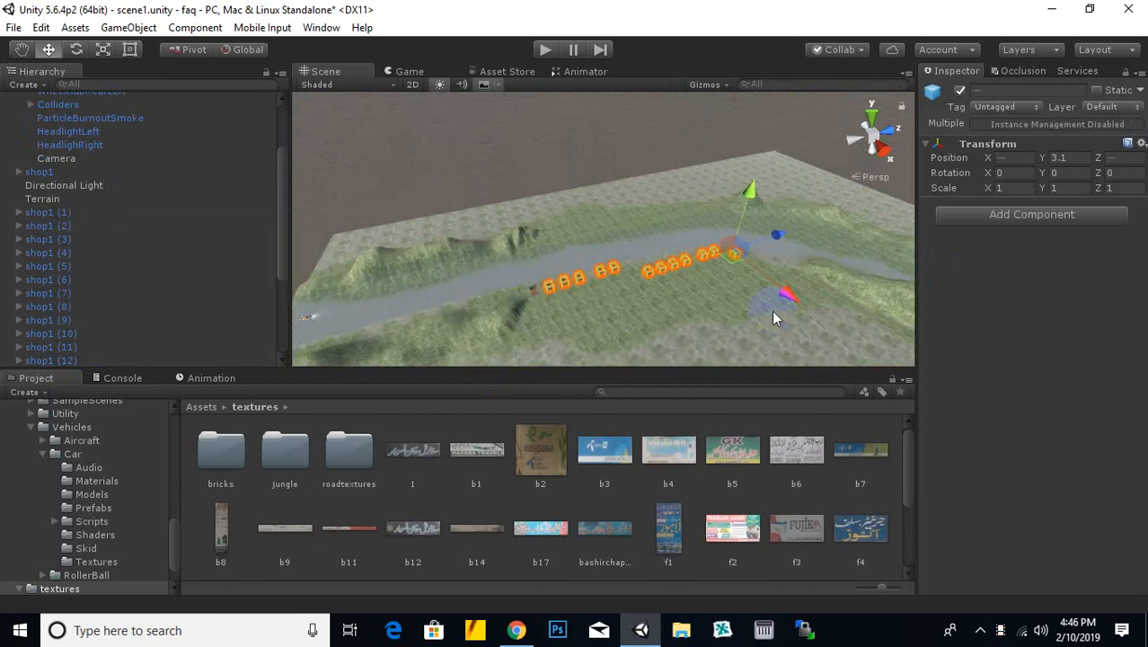
pyautogui.moveTo(775, 317); pyautogui.dragTo(709, 286)
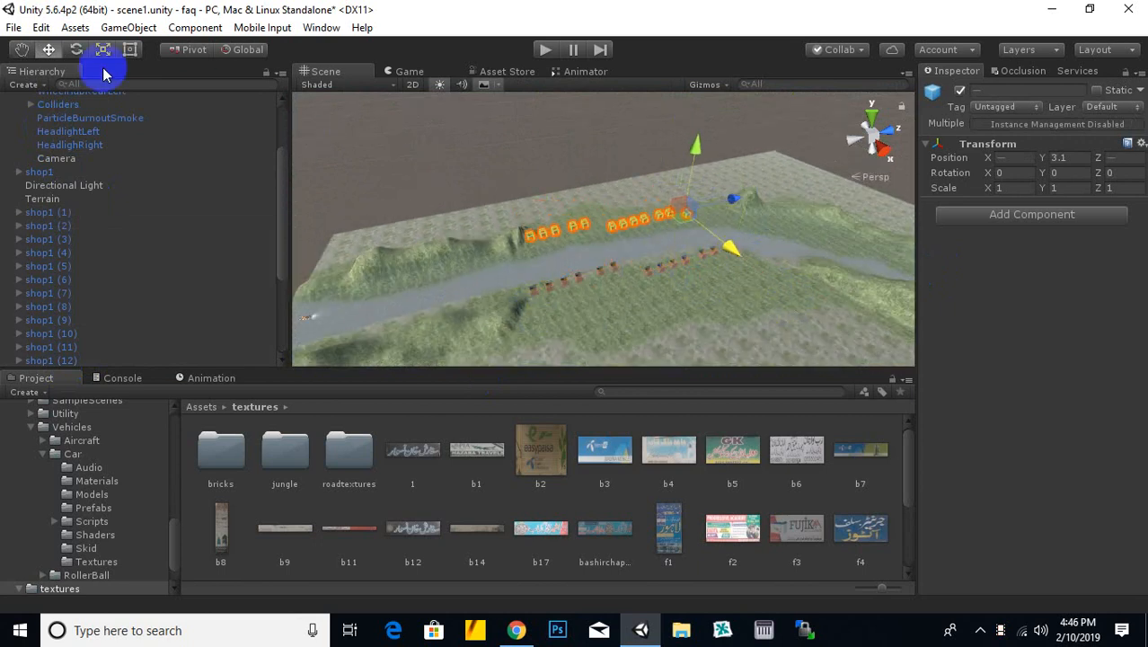
# Step: Rotate the copied shops to about -188.78 degrees on Y and shift the row closer to the road
pyautogui.click(77, 51)
pyautogui.moveTo(788, 261); pyautogui.dragTo(102, 193)
pyautogui.click(45, 53)
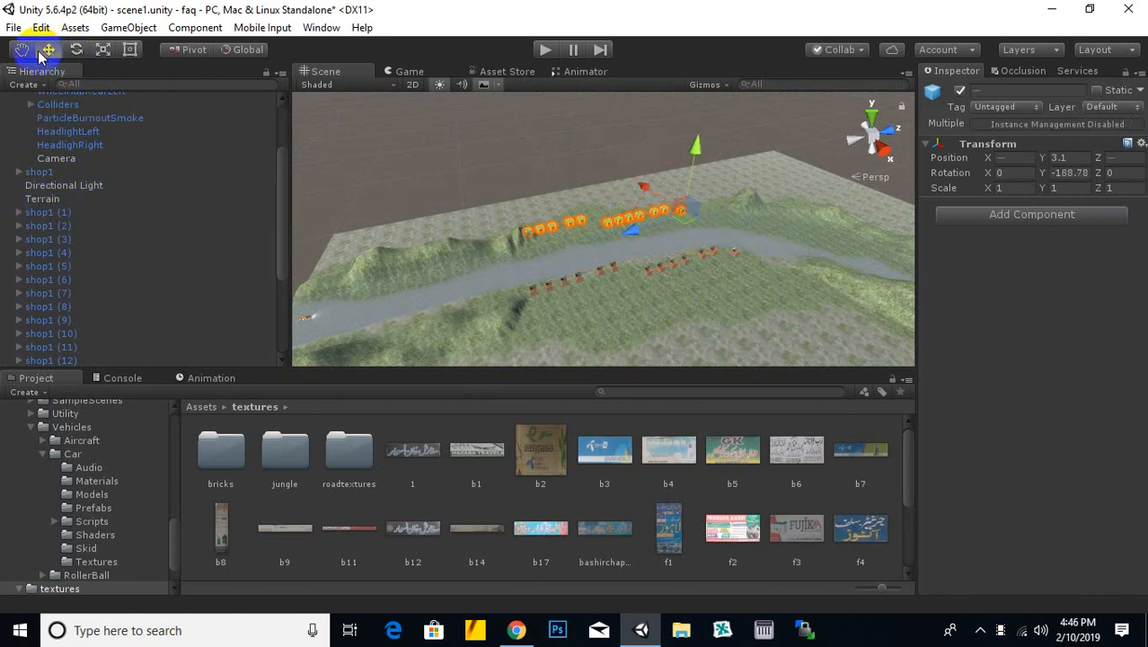
pyautogui.moveTo(653, 191); pyautogui.dragTo(660, 201)
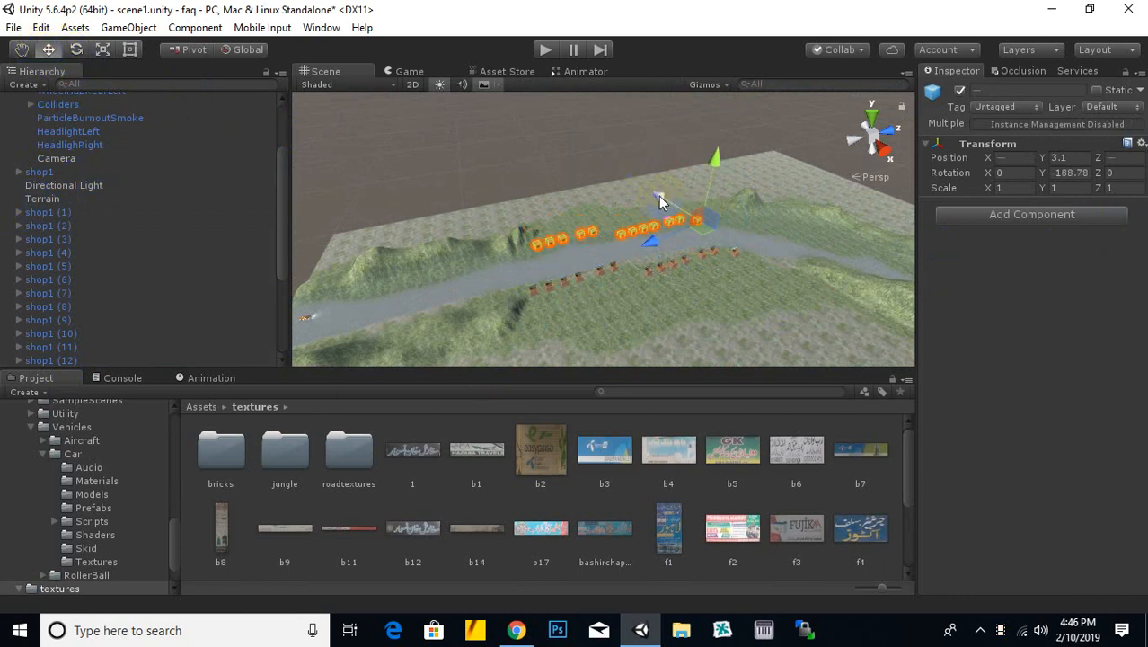
pyautogui.moveTo(655, 246); pyautogui.dragTo(657, 247)
pyautogui.moveTo(658, 247); pyautogui.dragTo(645, 242, button='middle')
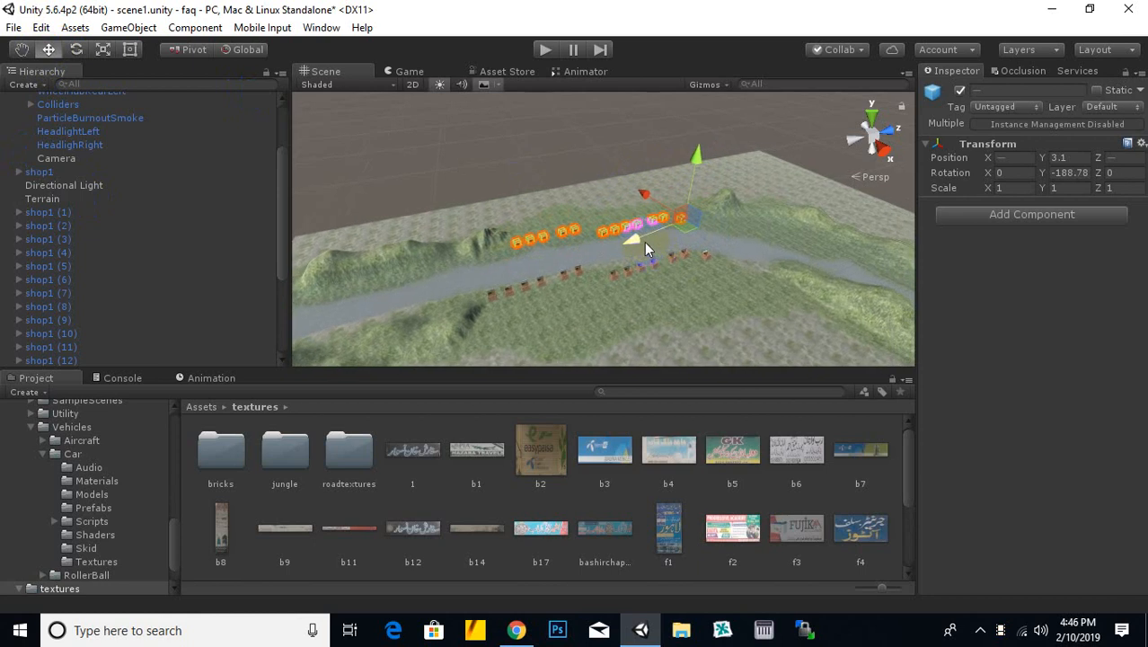
# Step: Examine the copied shops up close, then the shop rows on both roadsides within the whole terrain
pyautogui.scroll(6, 620, 247)
pyautogui.scroll(10, 594, 252)
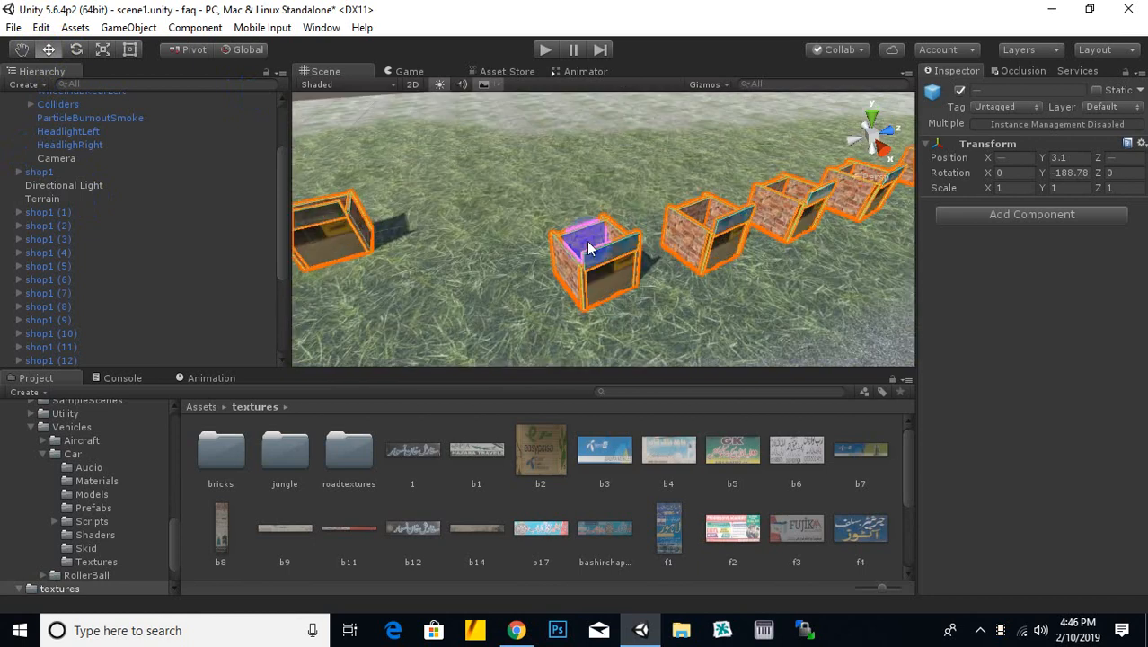
pyautogui.scroll(-12, 679, 224)
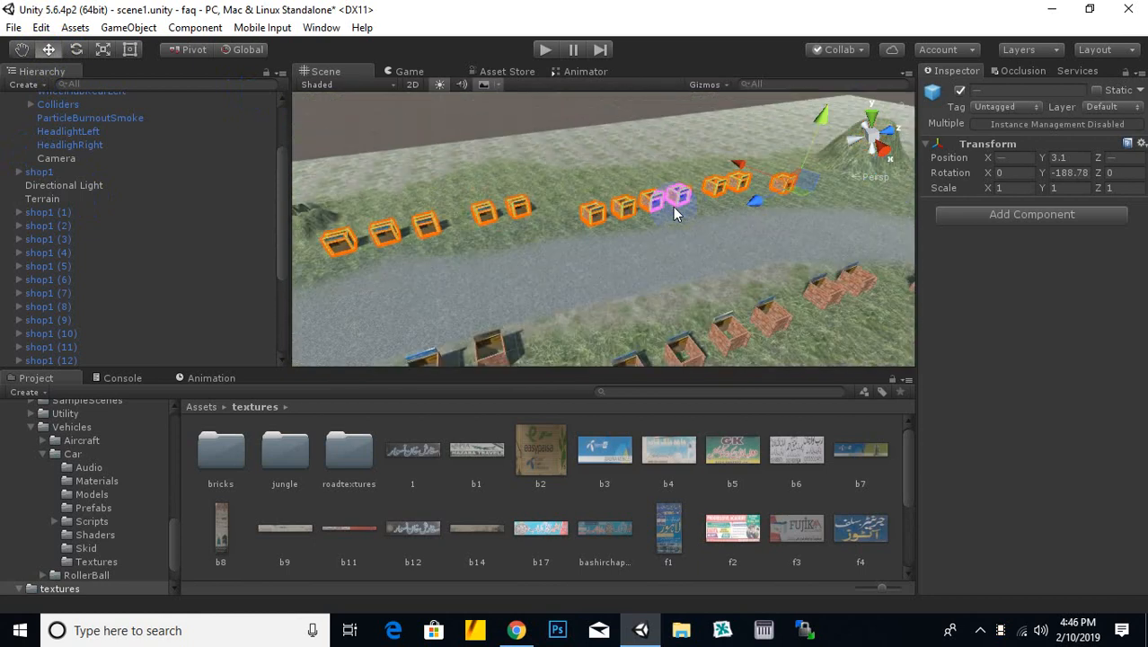
pyautogui.moveTo(456, 273); pyautogui.dragTo(685, 245, button='middle')
pyautogui.scroll(-4, 614, 262)
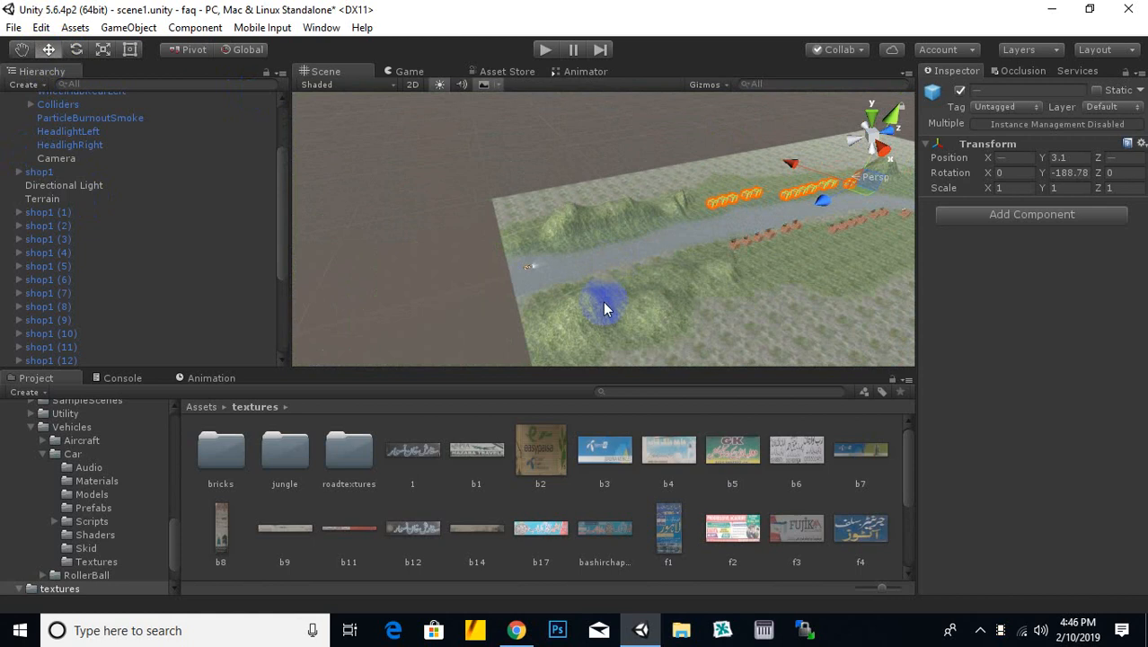
pyautogui.keyDown('alt'); pyautogui.moveTo(602, 301); pyautogui.dragTo(594, 331); pyautogui.keyUp('alt')
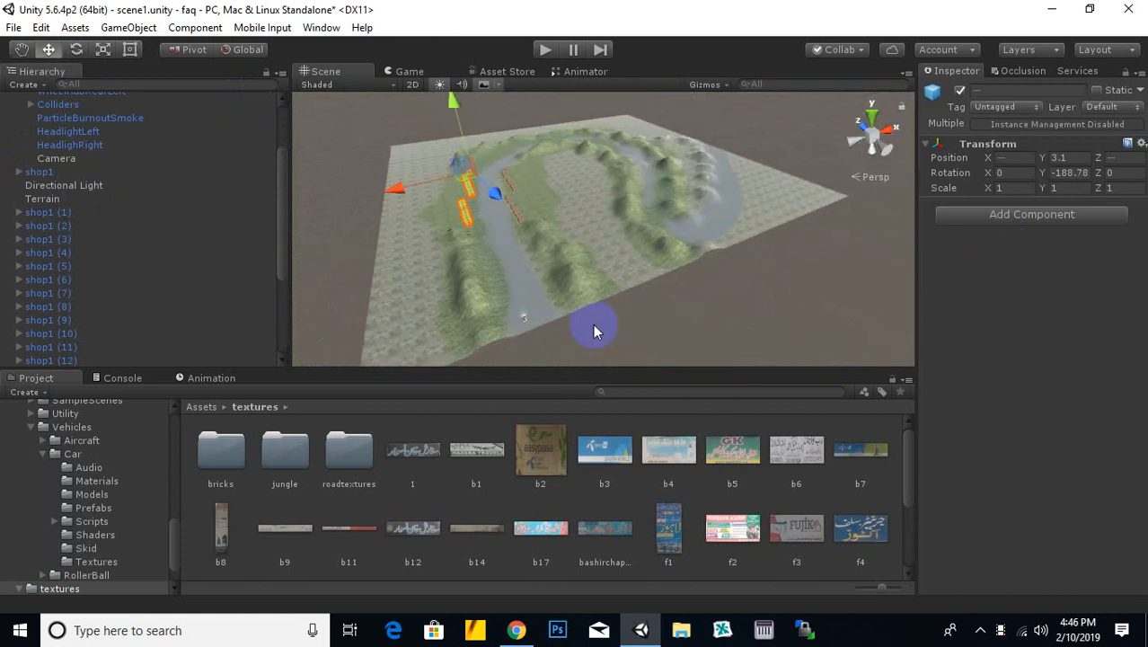
pyautogui.scroll(3, 529, 218)
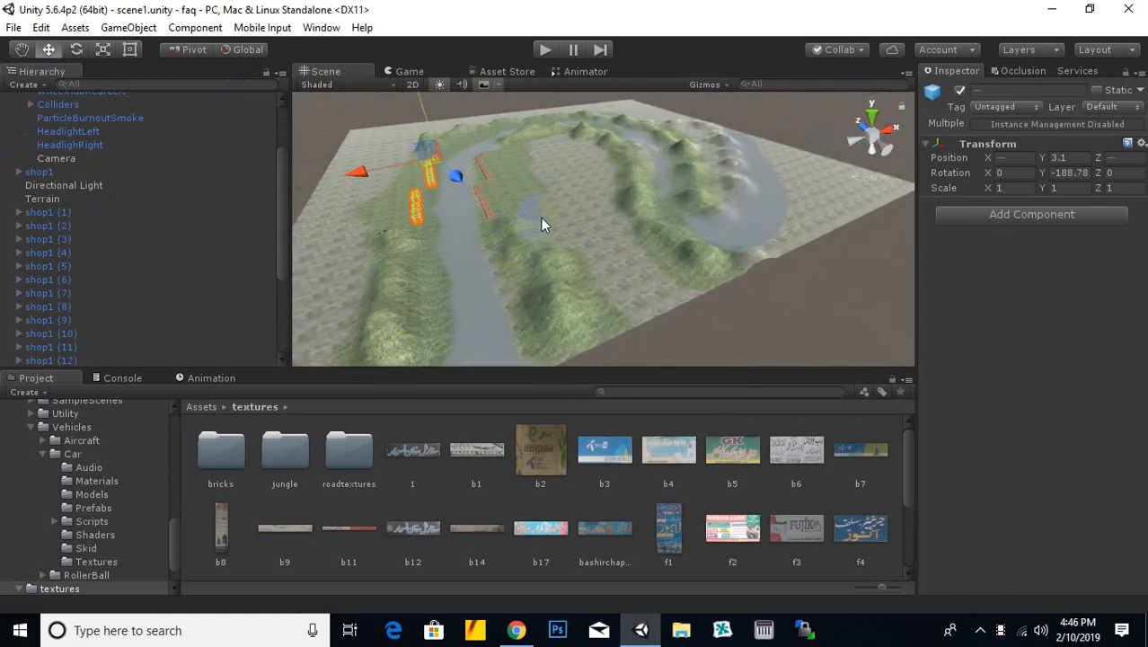
# Step: Add the TreeBig prefab to the terrain's list of paintable trees
pyautogui.click(202, 406)
pyautogui.scroll(-3, 514, 304)
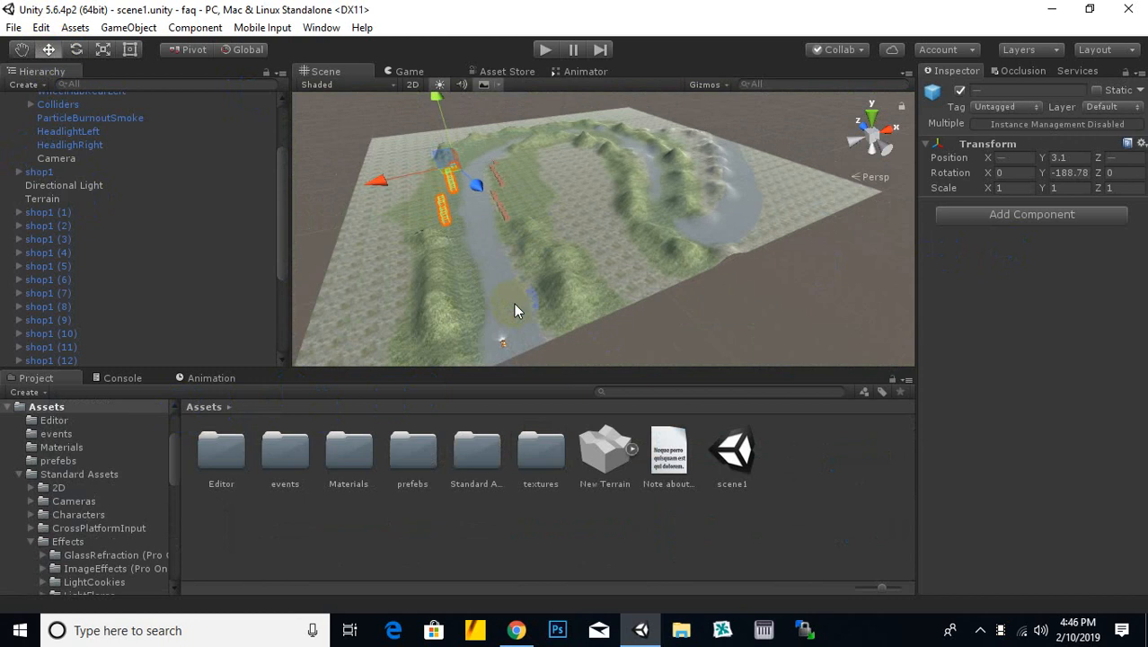
pyautogui.click(783, 220)
pyautogui.click(1061, 209)
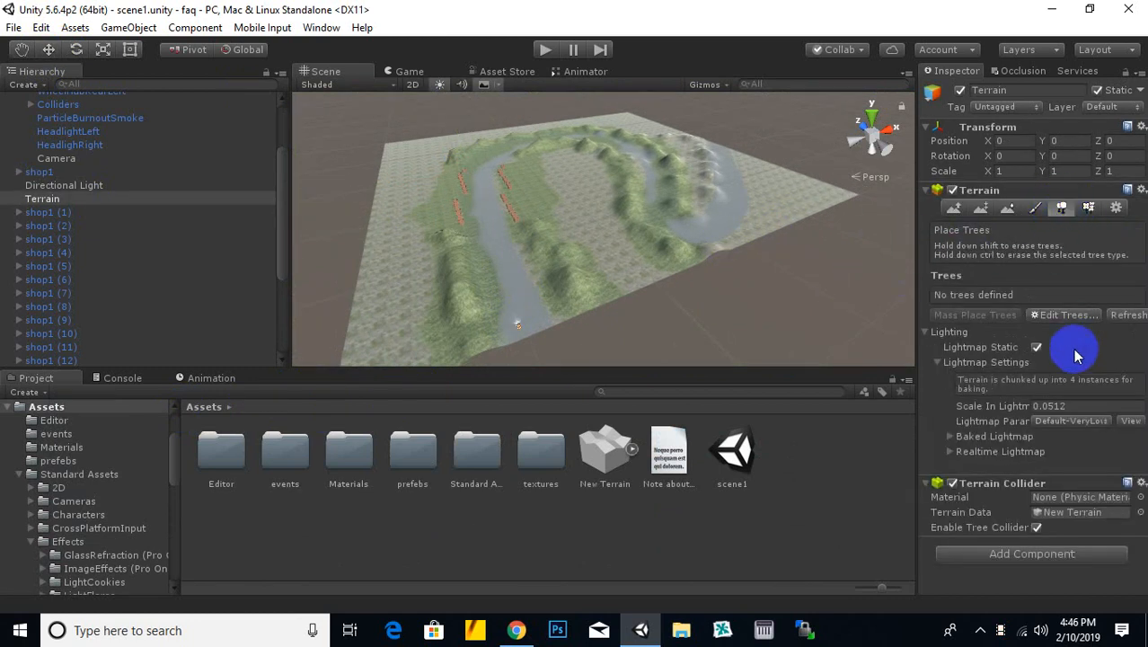
pyautogui.click(1065, 315)
pyautogui.click(1068, 322)
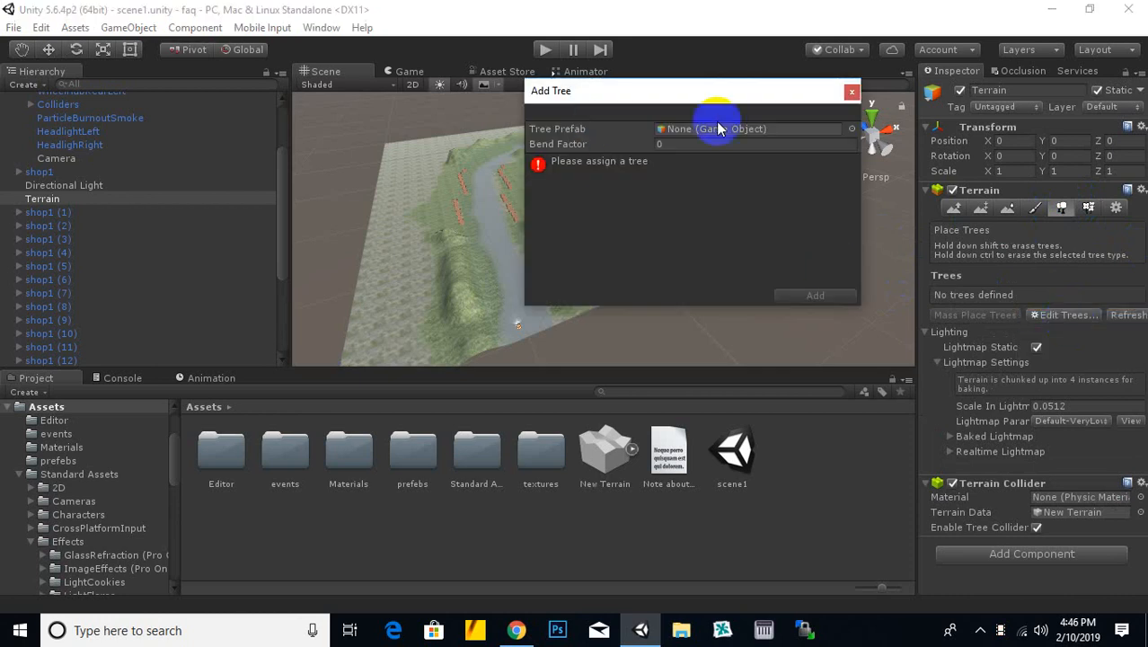
pyautogui.click(852, 128)
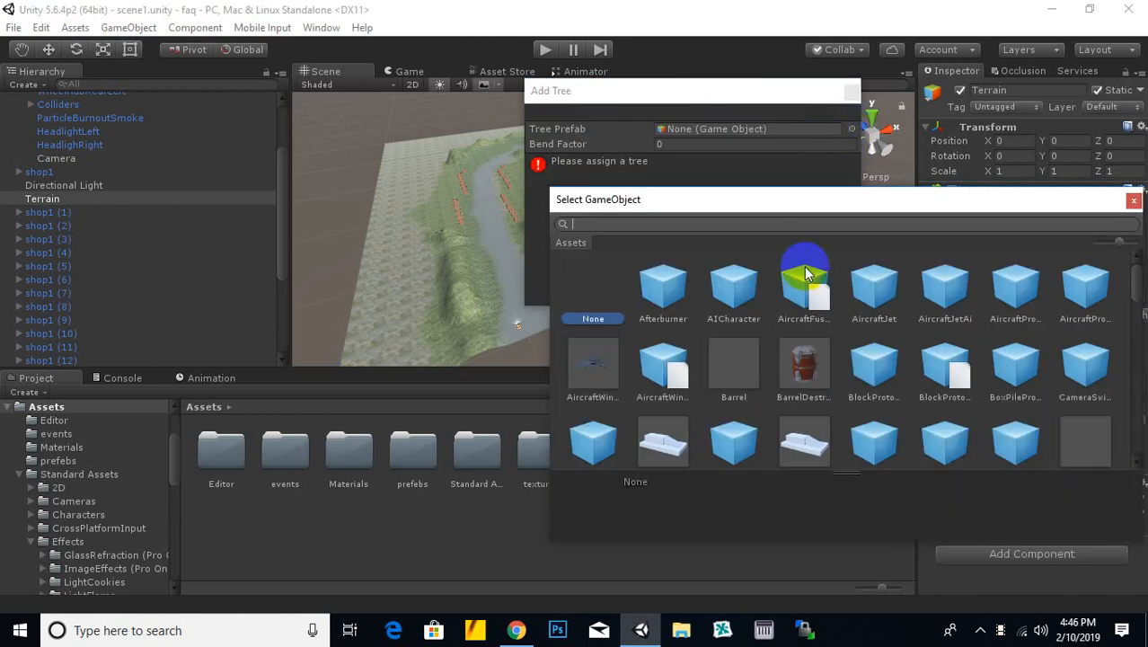
pyautogui.write('tree')
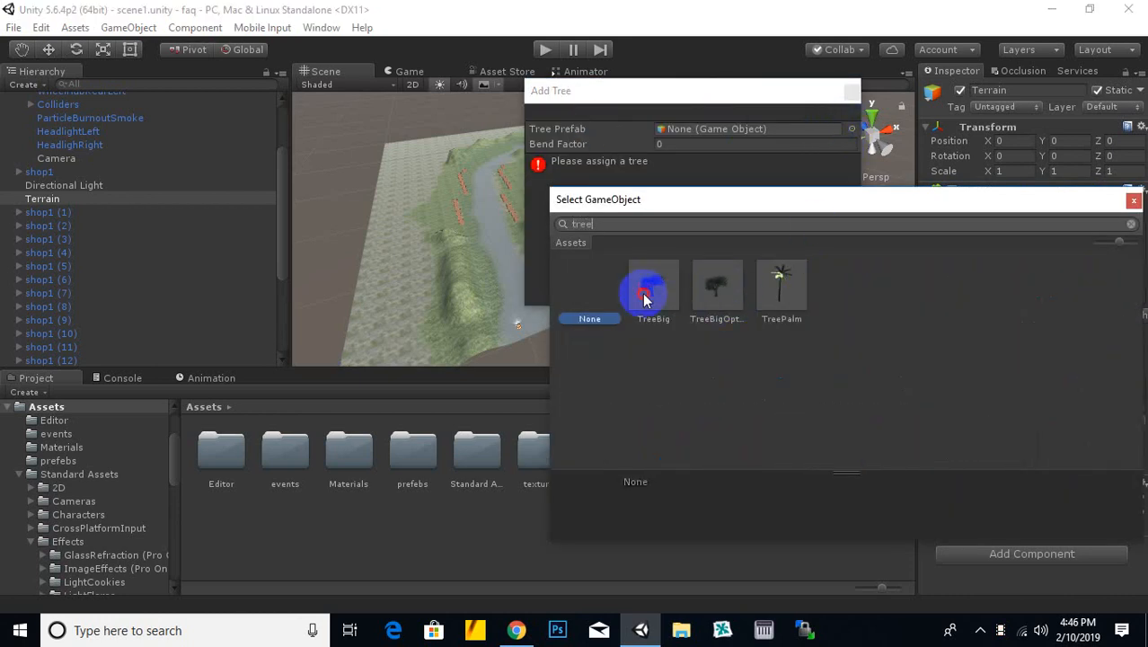
pyautogui.doubleClick(644, 300)
pyautogui.click(809, 297)
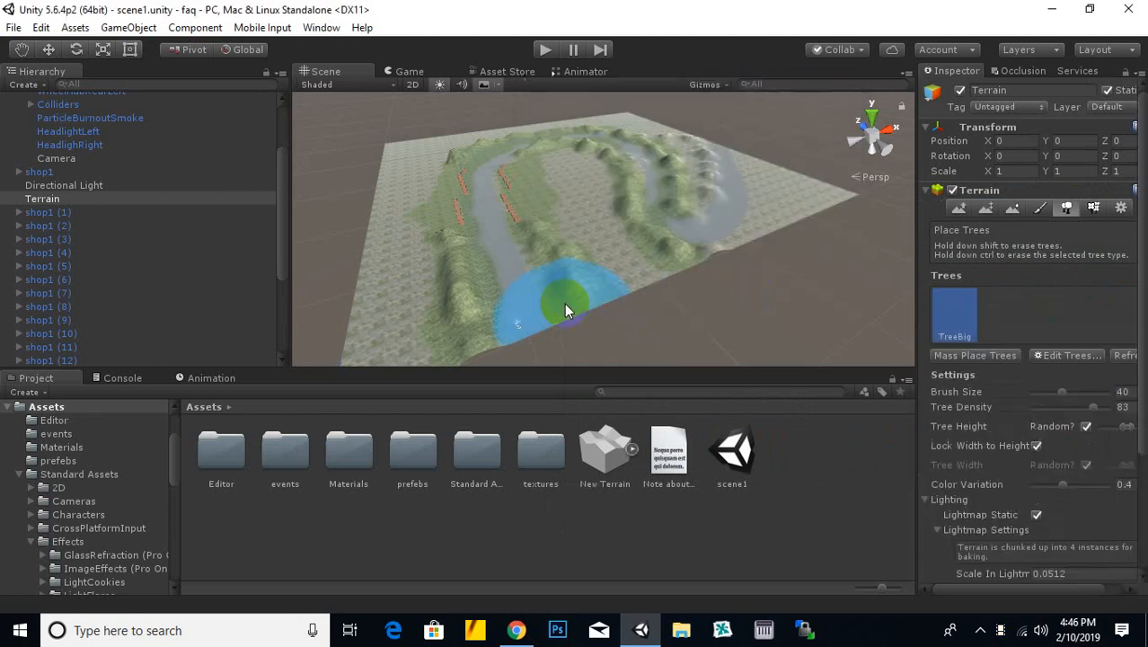
# Step: Paint TreeBig trees over the hills, roadsides and open ground of the terrain with a tree density of 39
pyautogui.scroll(-4, 440, 308)
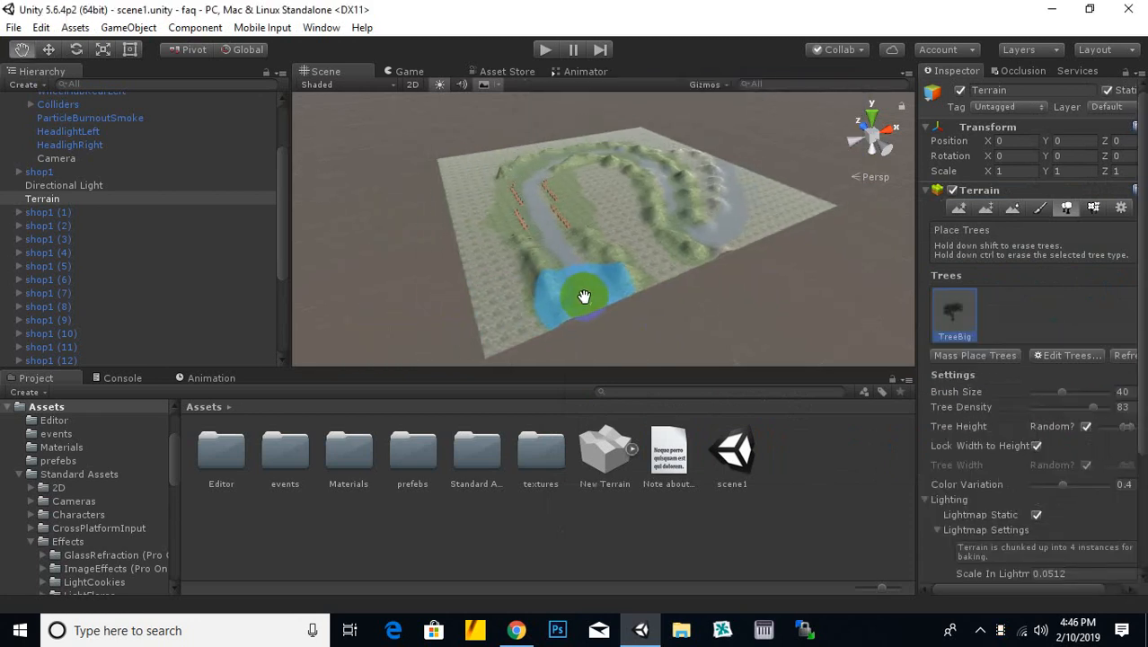
pyautogui.click(1055, 406)
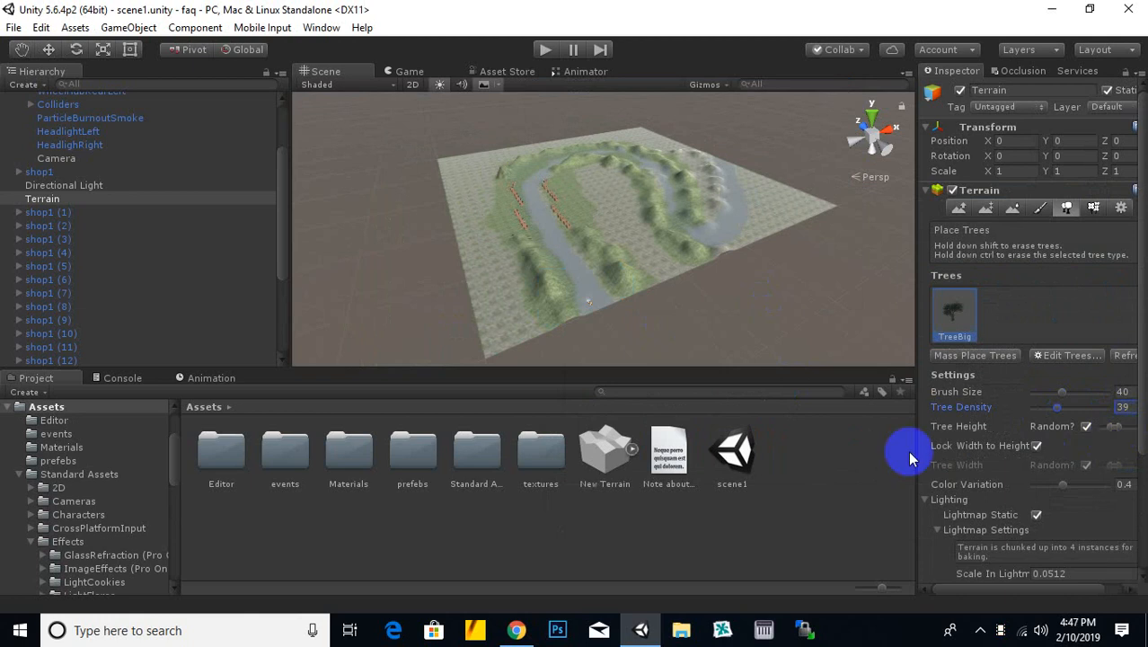
pyautogui.scroll(6, 602, 278)
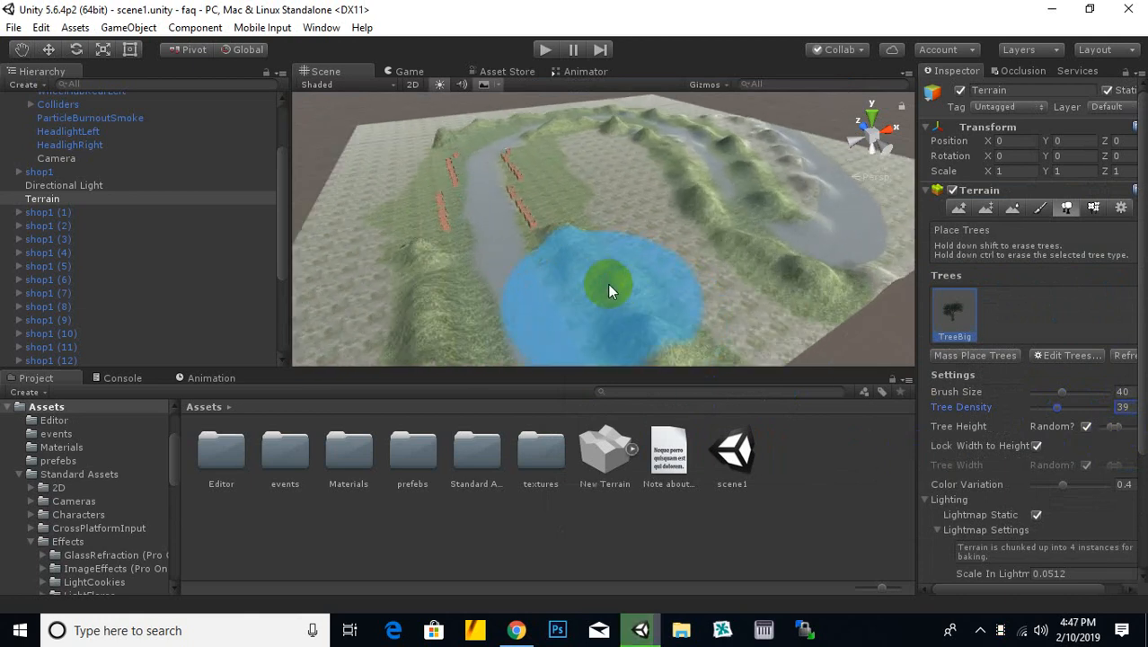
pyautogui.click(609, 285)
pyautogui.moveTo(753, 325)
pyautogui.mouseDown(button='middle')
pyautogui.moveTo(754, 236)
pyautogui.moveTo(769, 193)
pyautogui.mouseUp(button='middle')
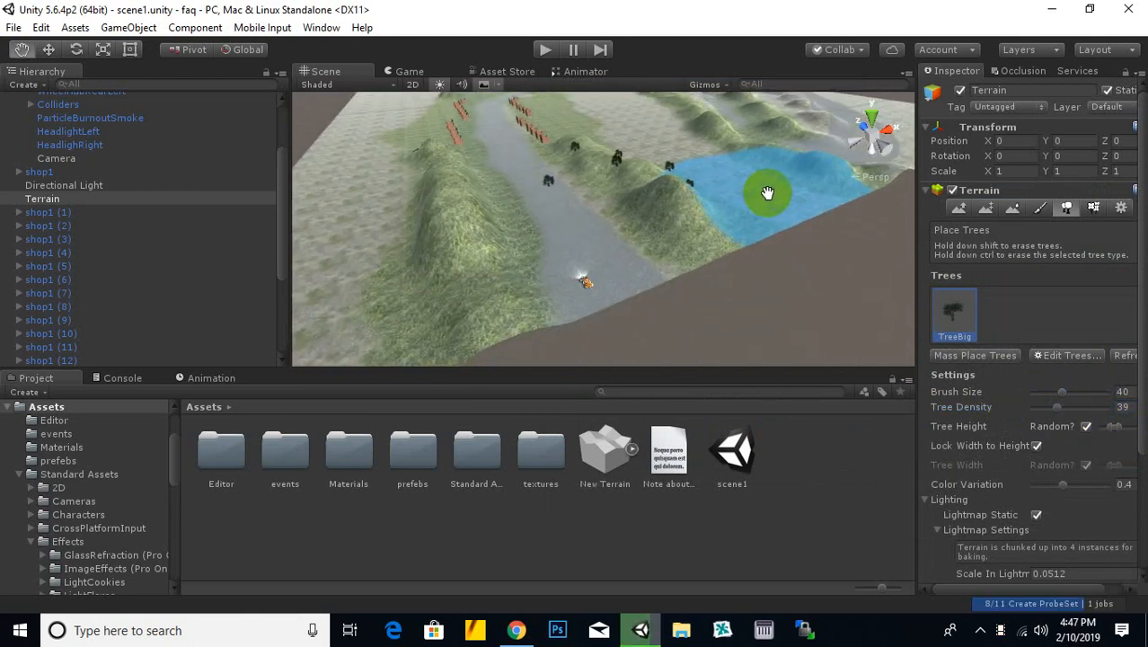
pyautogui.click(481, 292)
pyautogui.click(684, 232)
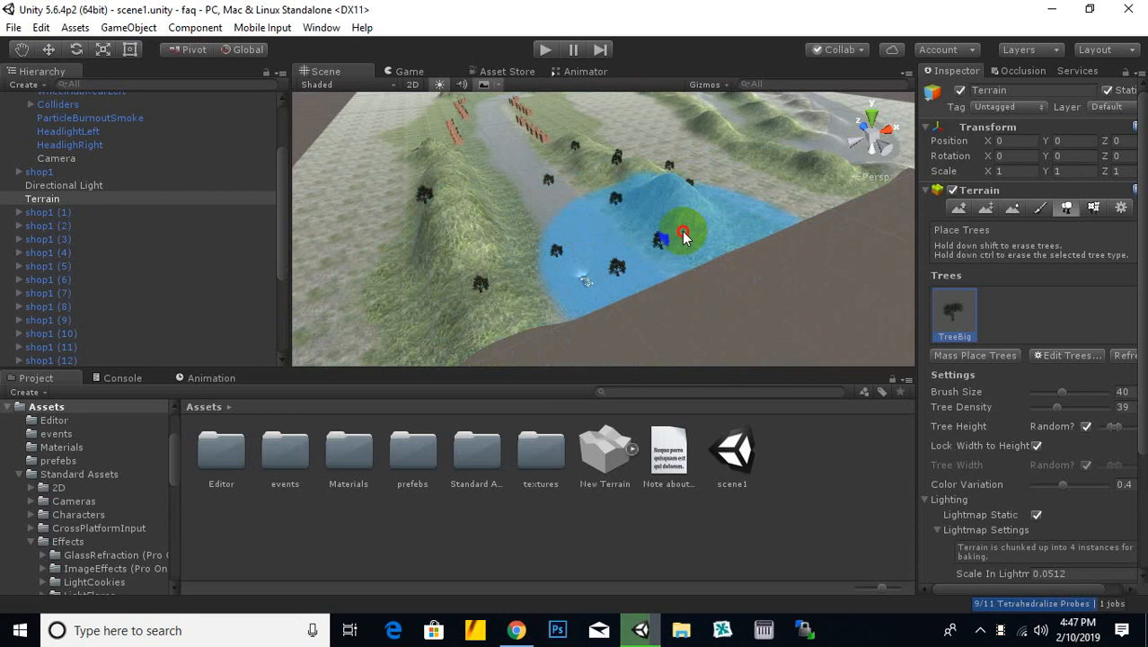
pyautogui.moveTo(683, 233); pyautogui.dragTo(589, 292, button='middle')
pyautogui.scroll(-10, 576, 246)
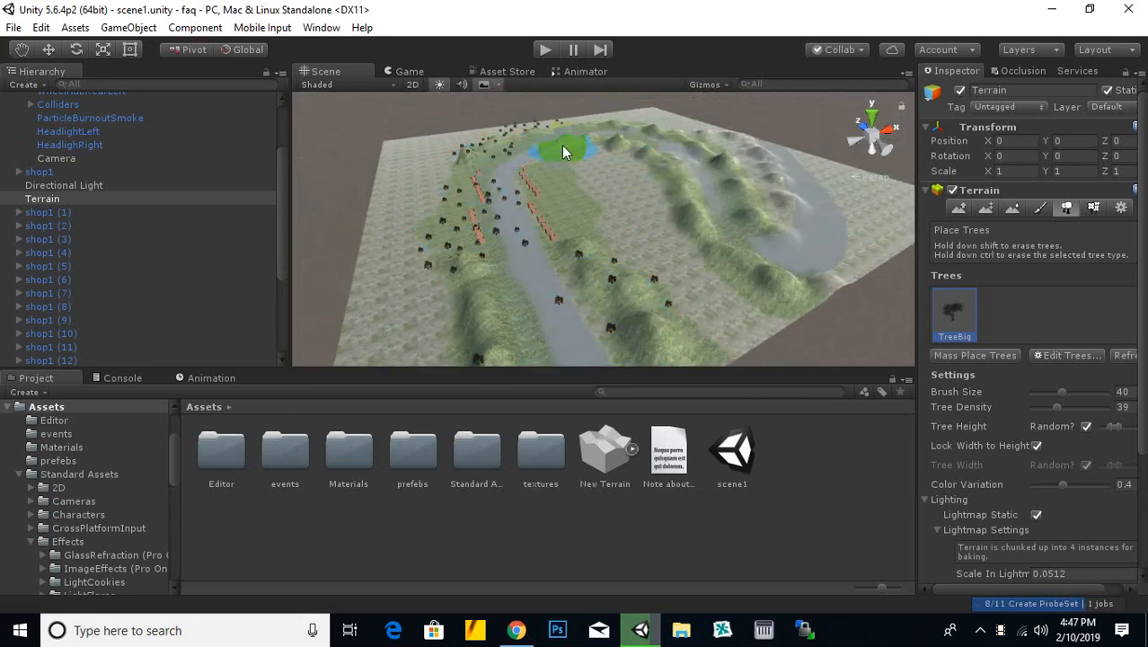
pyautogui.moveTo(563, 153)
pyautogui.mouseDown()
pyautogui.moveTo(758, 198)
pyautogui.moveTo(795, 303)
pyautogui.moveTo(640, 162)
pyautogui.moveTo(575, 239)
pyautogui.mouseUp()
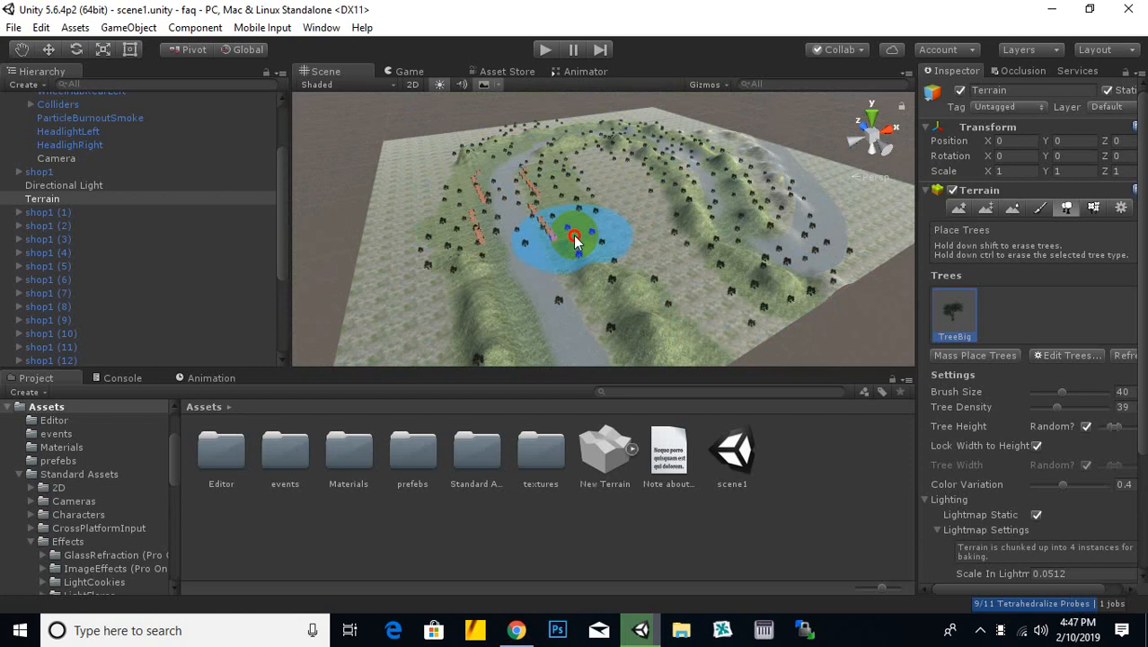
pyautogui.moveTo(559, 340); pyautogui.dragTo(663, 205, button='middle')
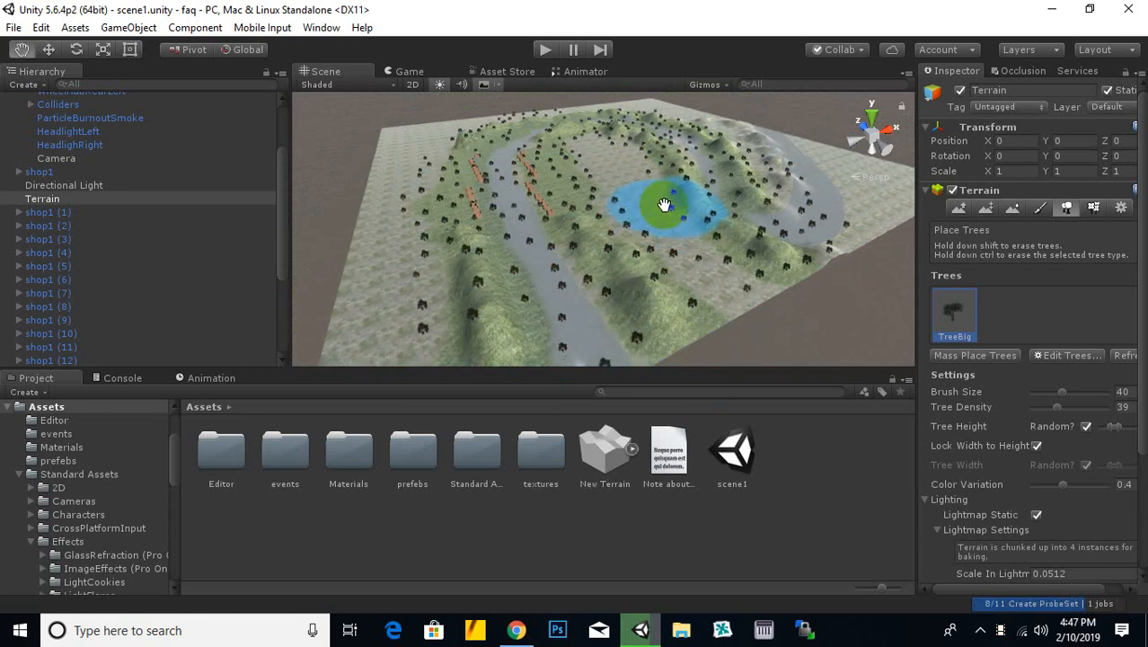
# Step: Add the TreePalm prefab as a second paintable tree for the terrain
pyautogui.click(1087, 355)
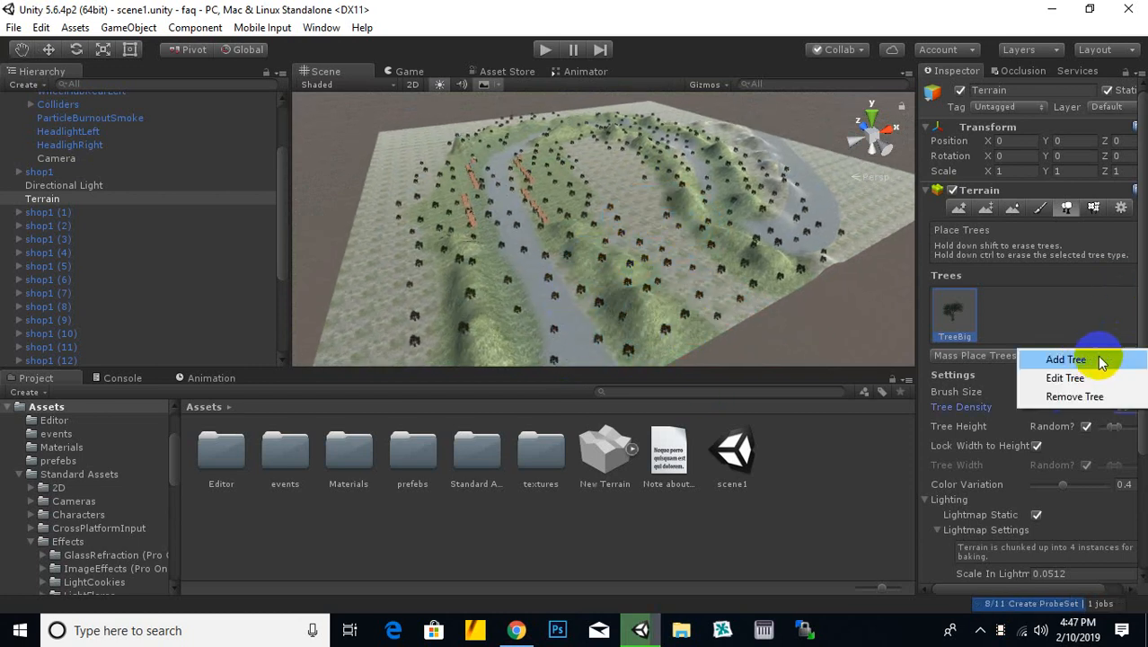
pyautogui.click(1099, 359)
pyautogui.click(851, 129)
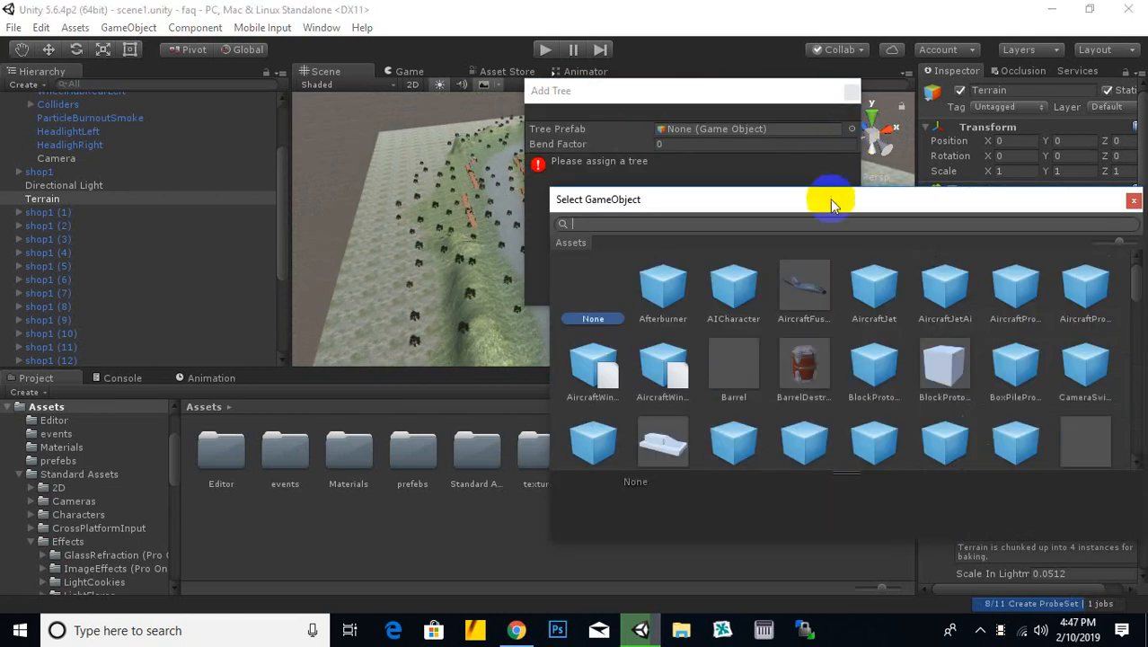
pyautogui.write('tree')
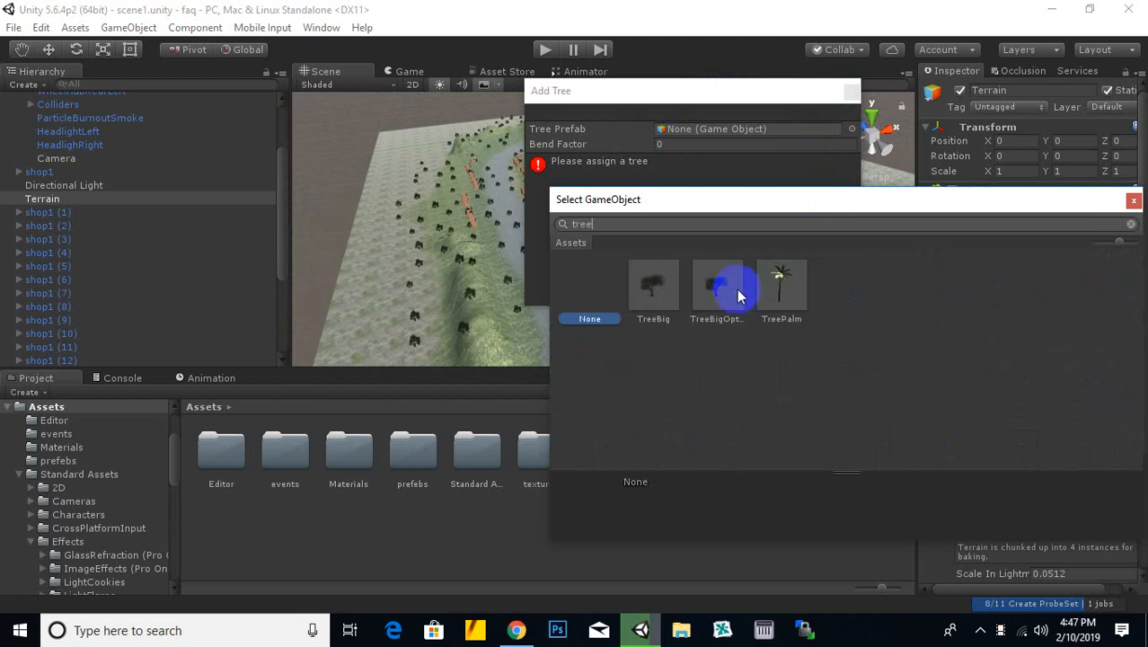
pyautogui.click(734, 293)
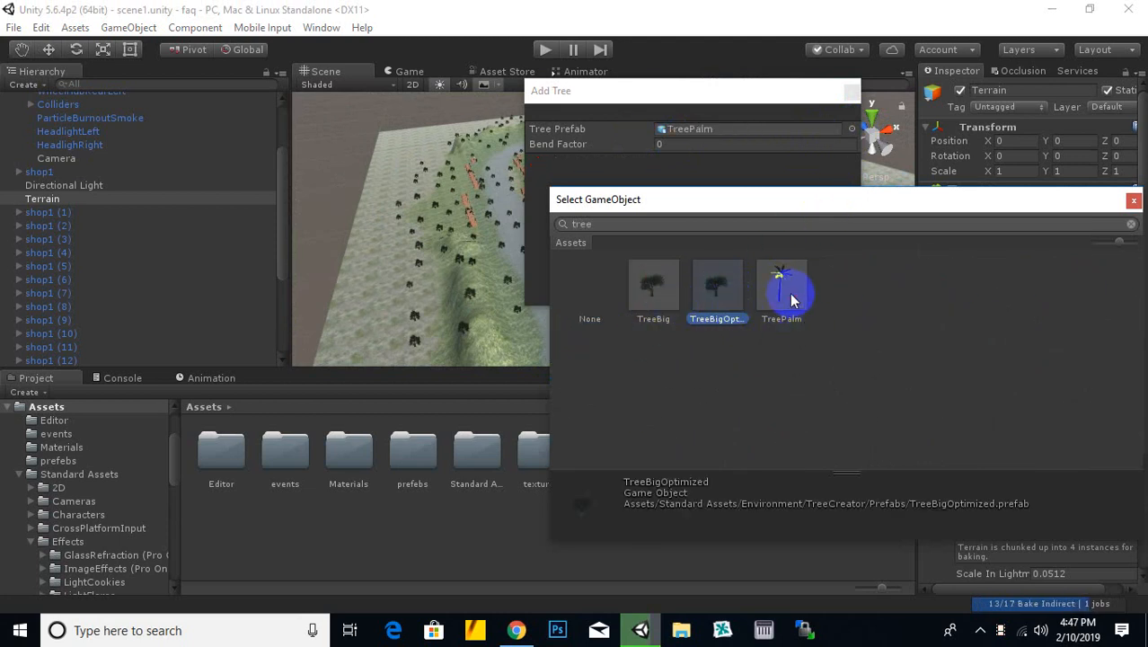
pyautogui.doubleClick(778, 306)
pyautogui.click(812, 298)
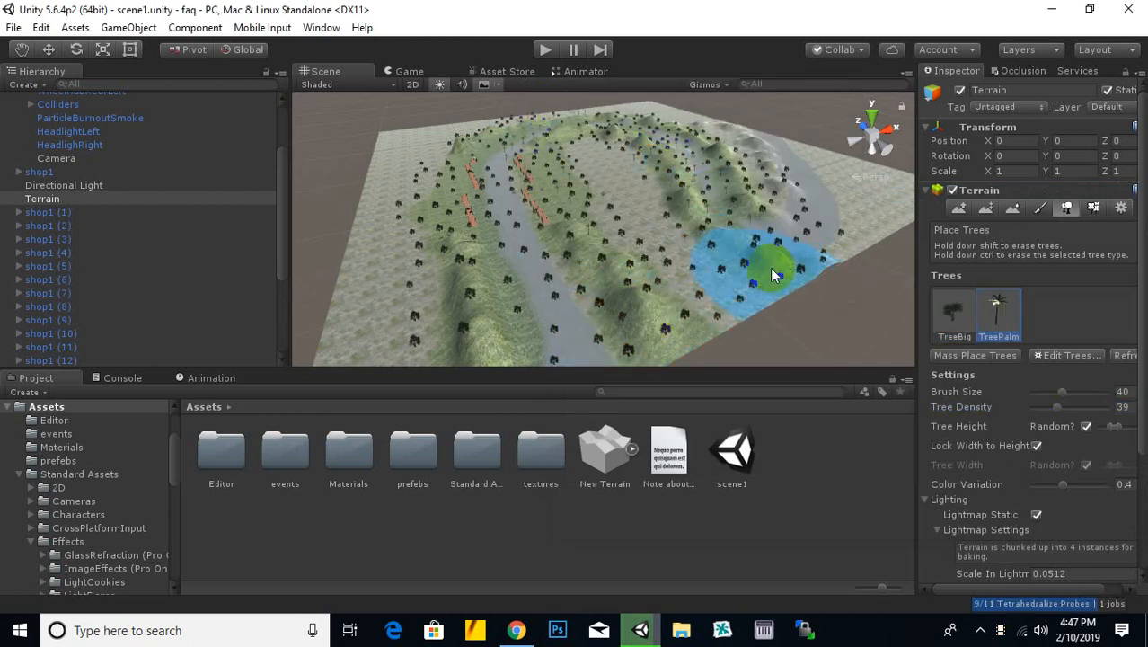
# Step: Paint TreePalm trees among the existing trees across the terrain's hills and open ground
pyautogui.moveTo(612, 125); pyautogui.dragTo(635, 357)
pyautogui.moveTo(561, 369)
pyautogui.mouseDown()
pyautogui.moveTo(507, 305)
pyautogui.moveTo(528, 223)
pyautogui.moveTo(528, 462)
pyautogui.mouseUp()
pyautogui.moveTo(470, 320)
pyautogui.mouseDown()
pyautogui.moveTo(542, 127)
pyautogui.moveTo(787, 221)
pyautogui.moveTo(703, 176)
pyautogui.mouseUp()
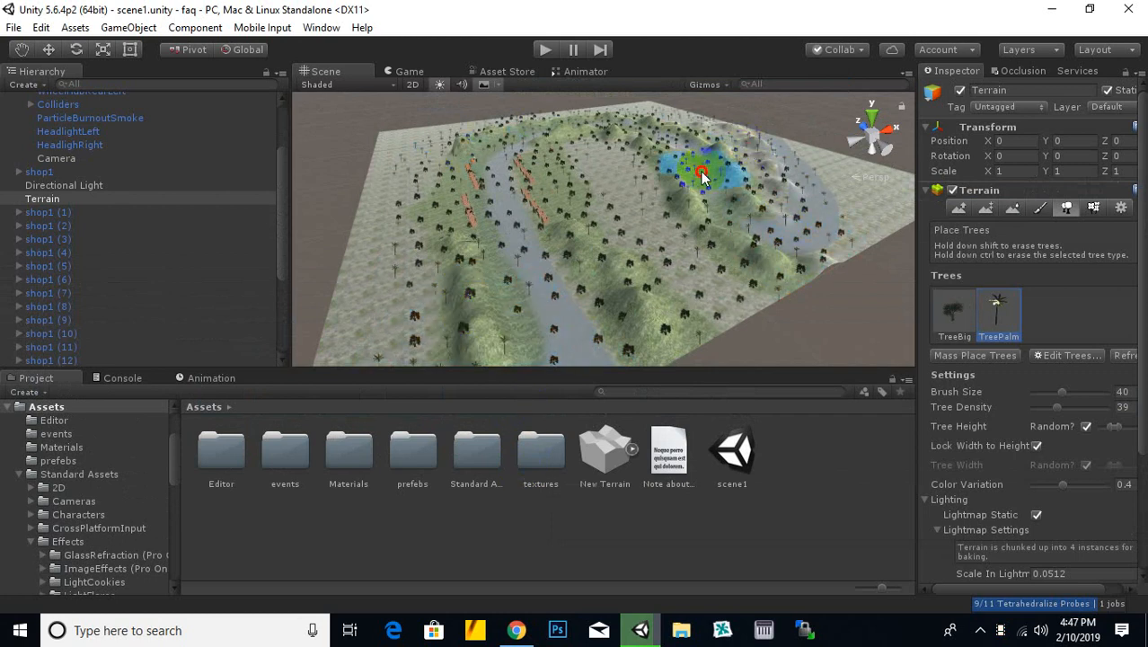
# Step: Paint more TreePalm trees over the remaining hills and open ground around the road
pyautogui.moveTo(497, 132)
pyautogui.mouseDown()
pyautogui.moveTo(466, 352)
pyautogui.moveTo(596, 212)
pyautogui.moveTo(732, 256)
pyautogui.mouseUp()
pyautogui.moveTo(741, 232)
pyautogui.mouseDown(button='middle')
pyautogui.moveTo(712, 178)
pyautogui.moveTo(748, 249)
pyautogui.mouseUp(button='middle')
pyautogui.click(428, 325)
pyautogui.scroll(4, 624, 289)
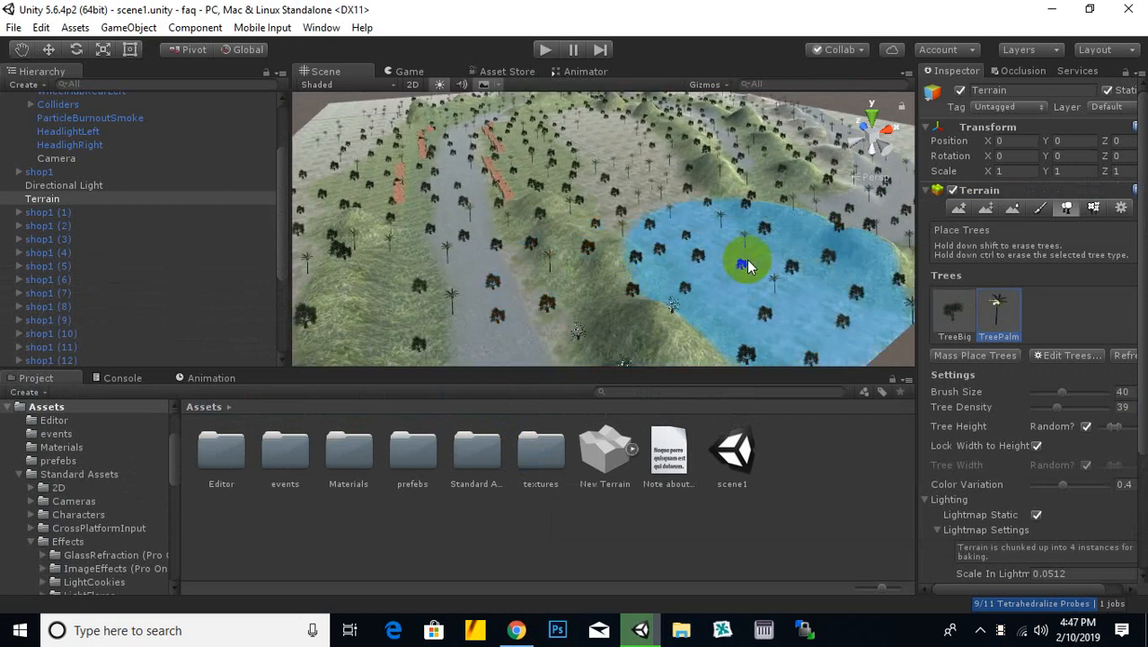
# Step: Add the GrassFrond01AlbedoAlpha texture as a paintable grass detail for the terrain
pyautogui.scroll(-2, 742, 259)
pyautogui.click(1098, 208)
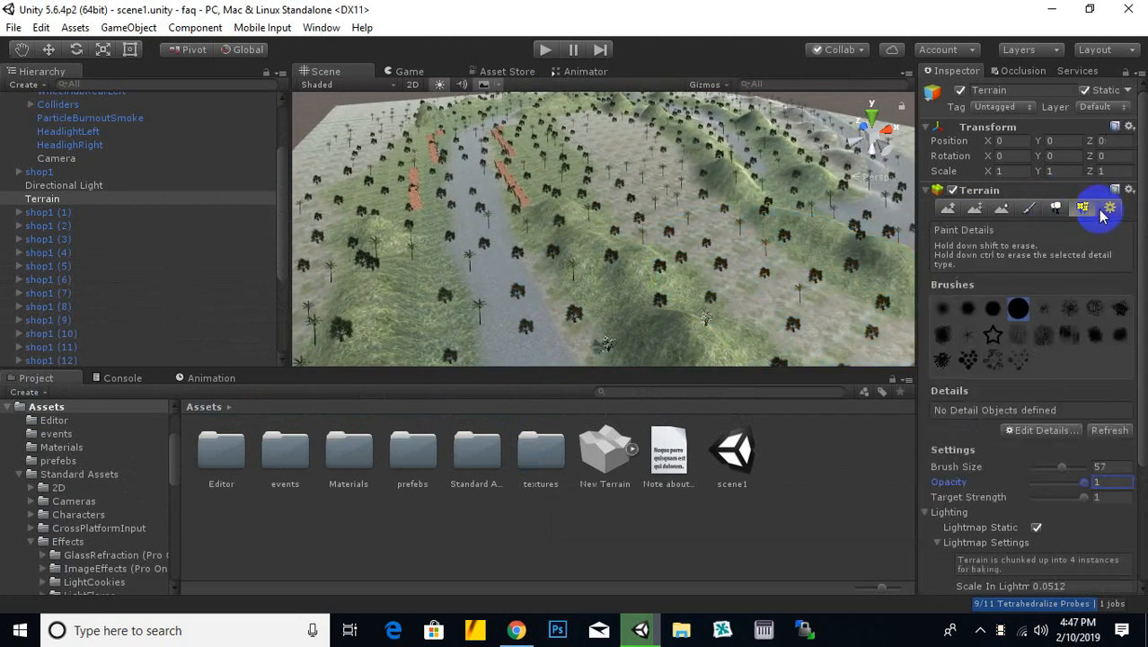
pyautogui.click(1042, 430)
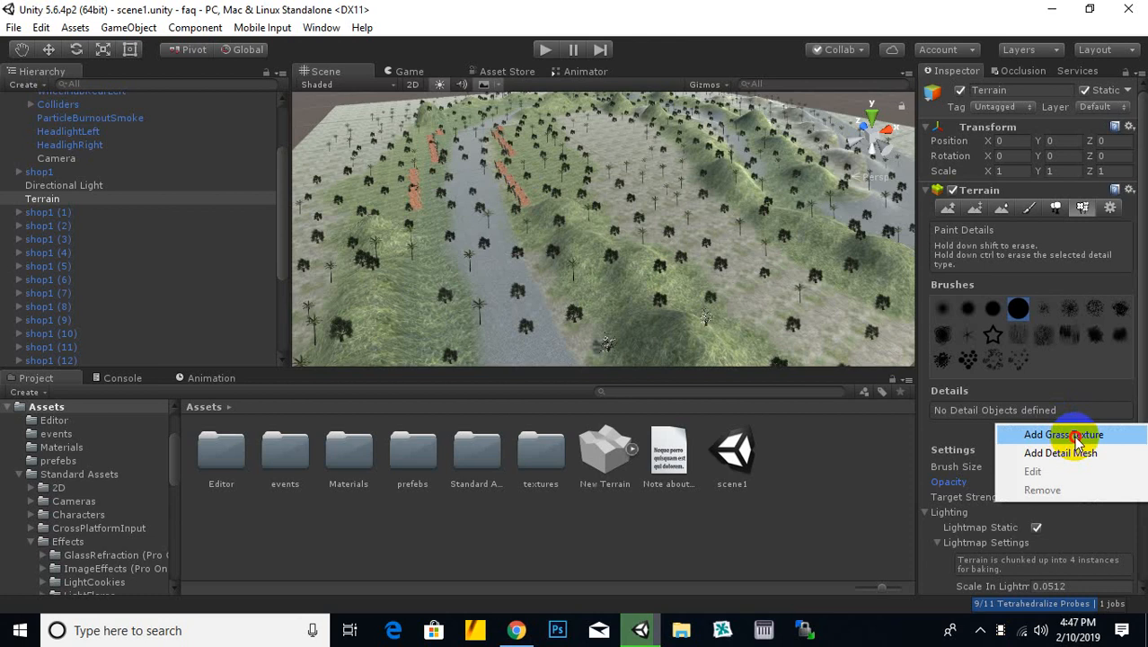
pyautogui.click(1069, 435)
pyautogui.click(908, 167)
pyautogui.write('gr')
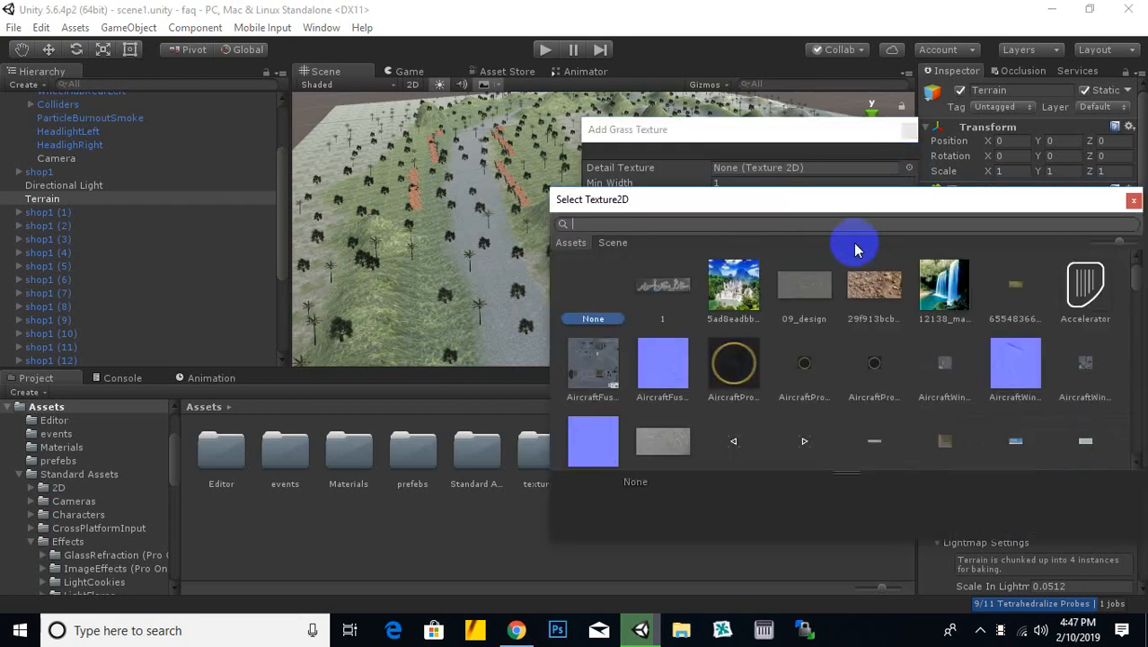
pyautogui.write('a')
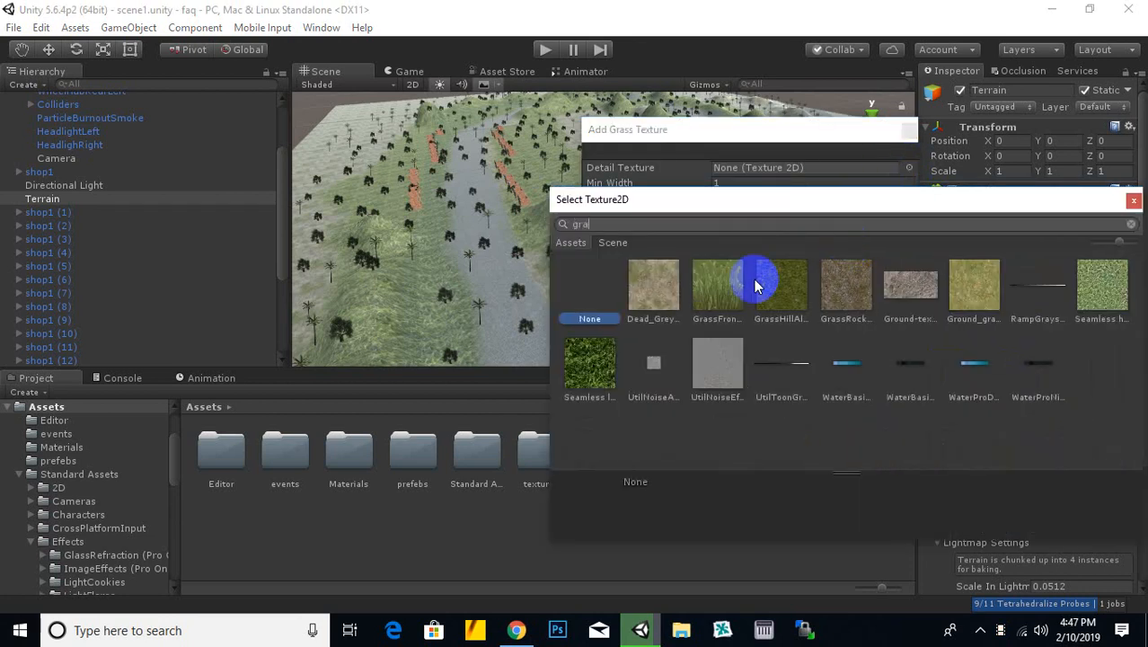
pyautogui.click(733, 292)
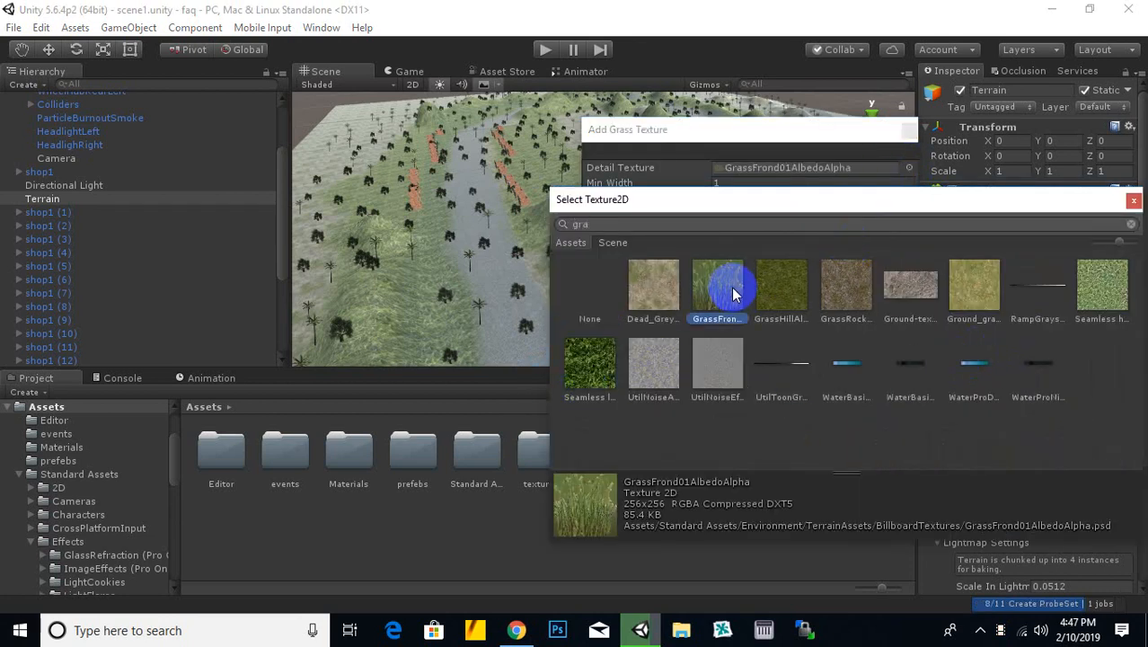
pyautogui.doubleClick(712, 297)
pyautogui.click(873, 469)
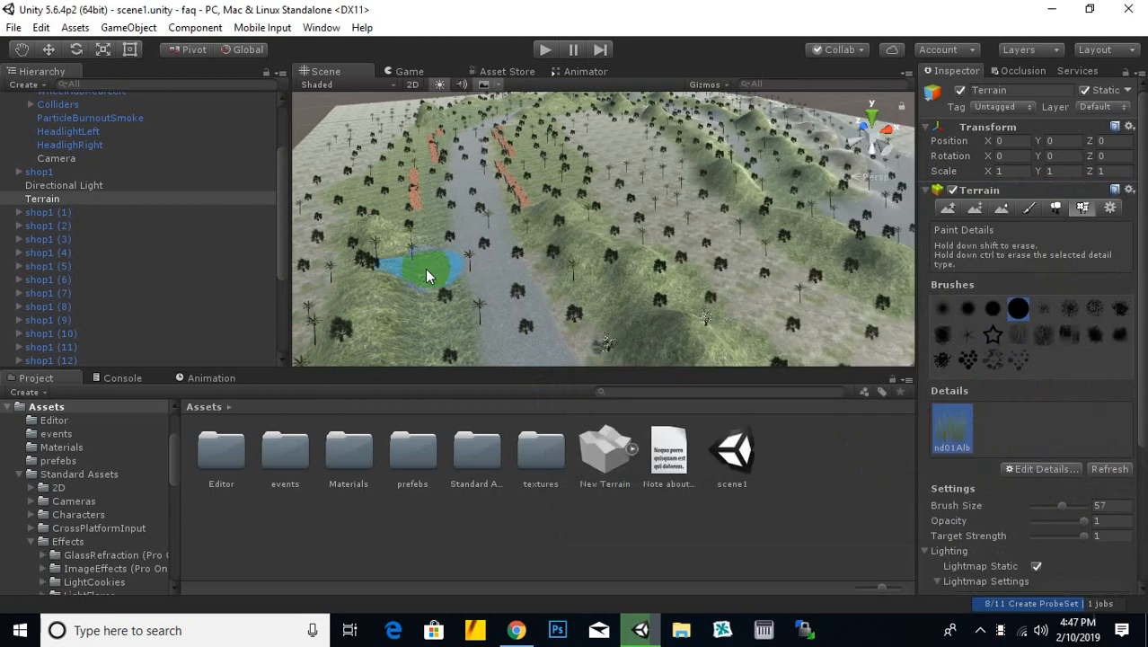
# Step: Try painting dense grass on the hill beside the start of the road at opacity 1 and target strength 1
pyautogui.scroll(10, 650, 283)
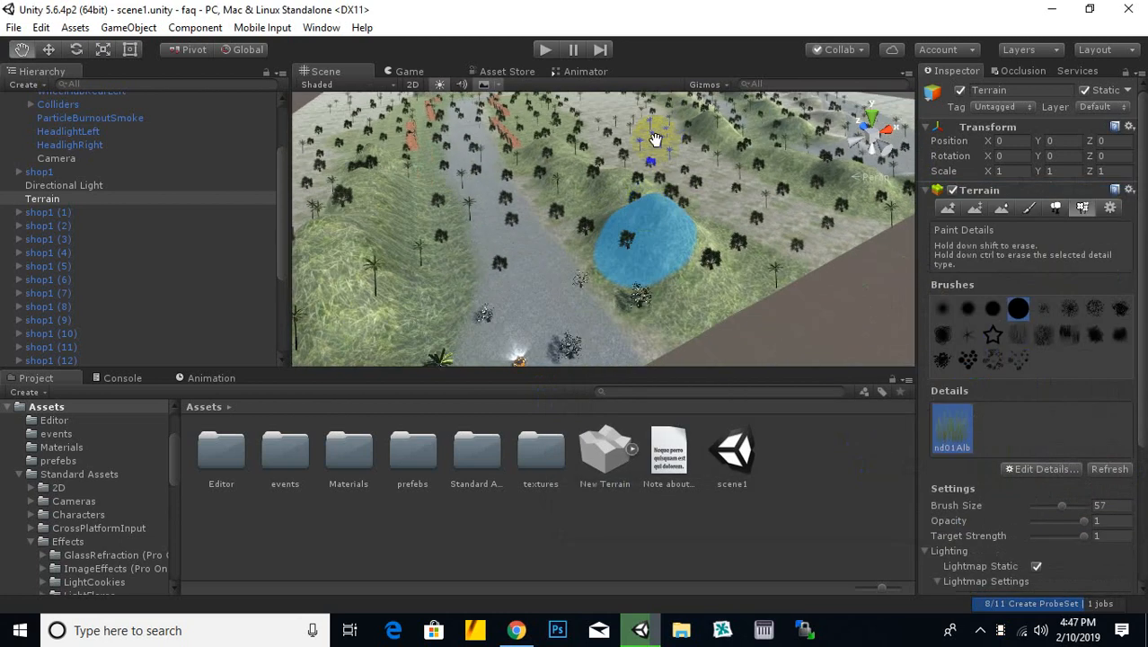
pyautogui.scroll(-5, 646, 274)
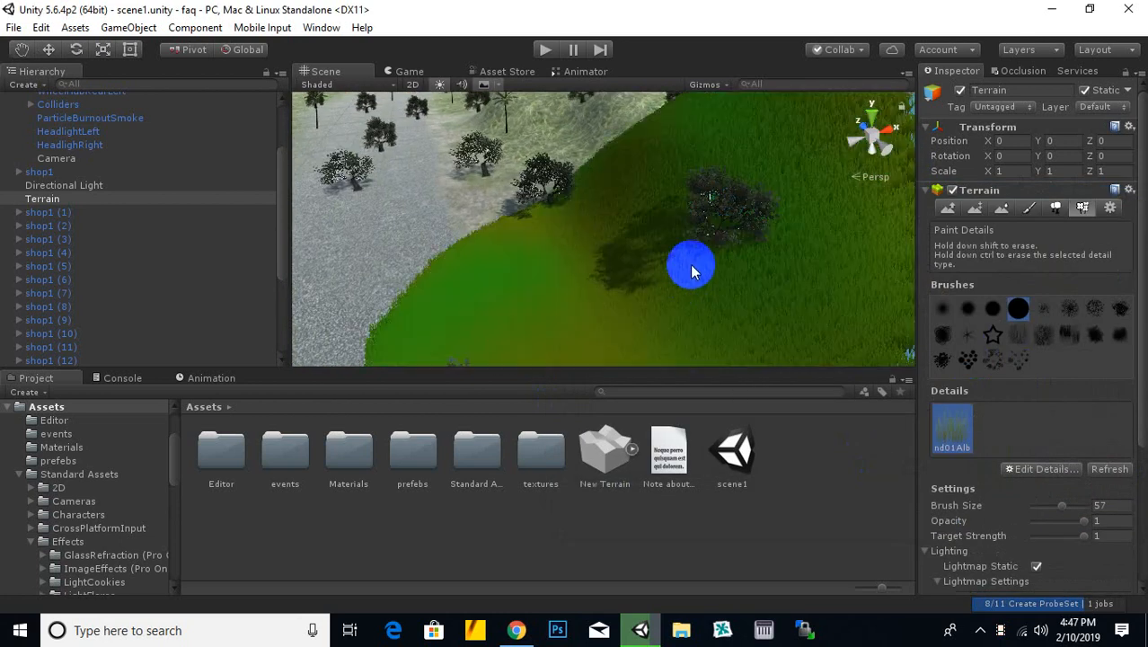
pyautogui.click(704, 263)
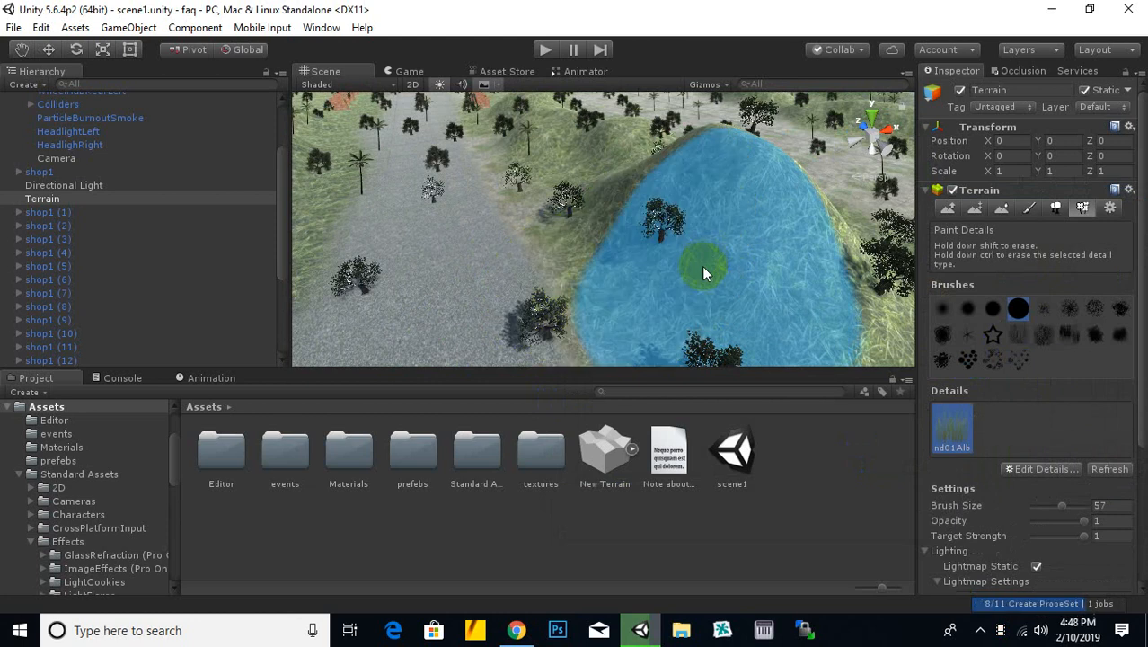
# Step: Paint sparse grass on the roadside hill with opacity 0.08 and target strength 0.125
pyautogui.moveTo(1057, 537); pyautogui.dragTo(1048, 537)
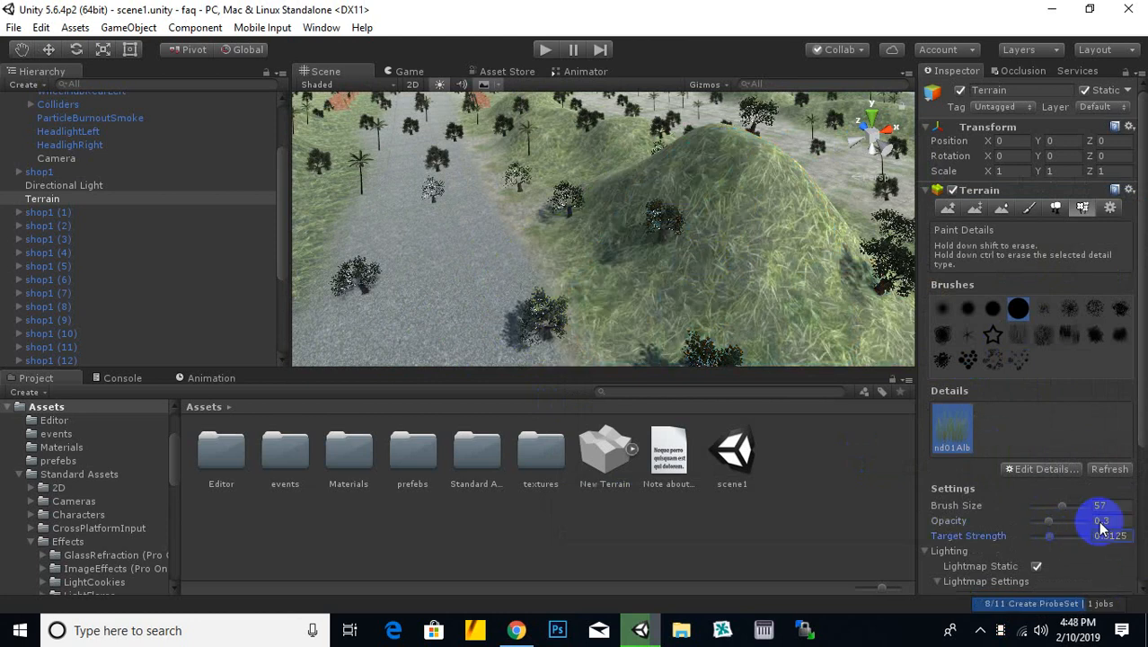
pyautogui.click(646, 292)
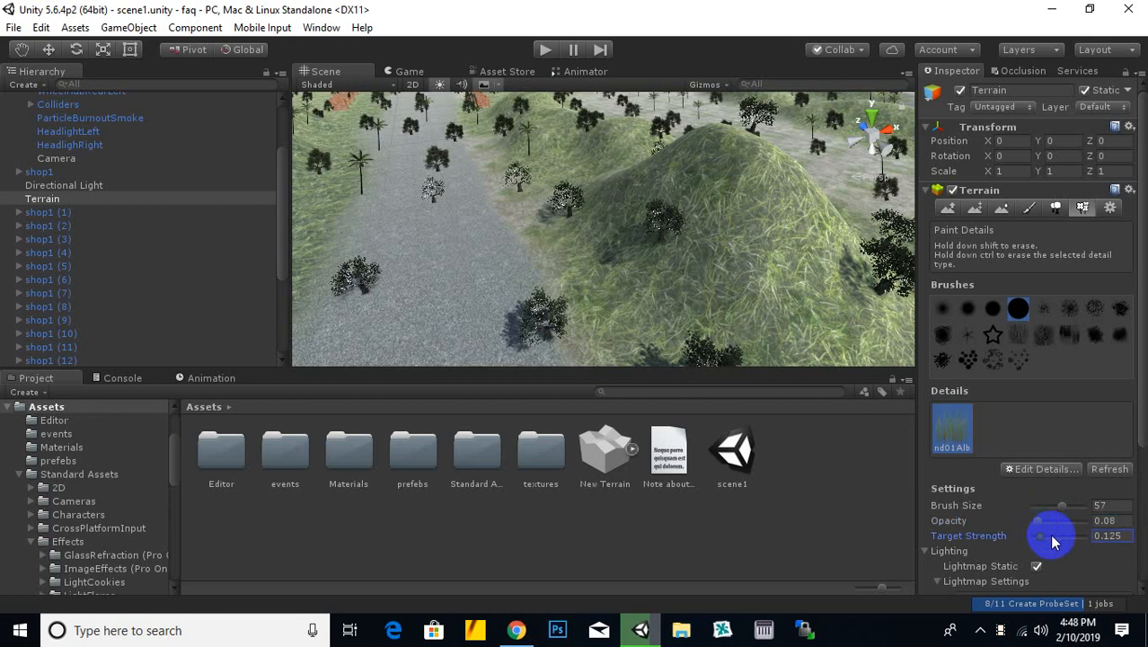
pyautogui.moveTo(679, 321); pyautogui.dragTo(918, 310)
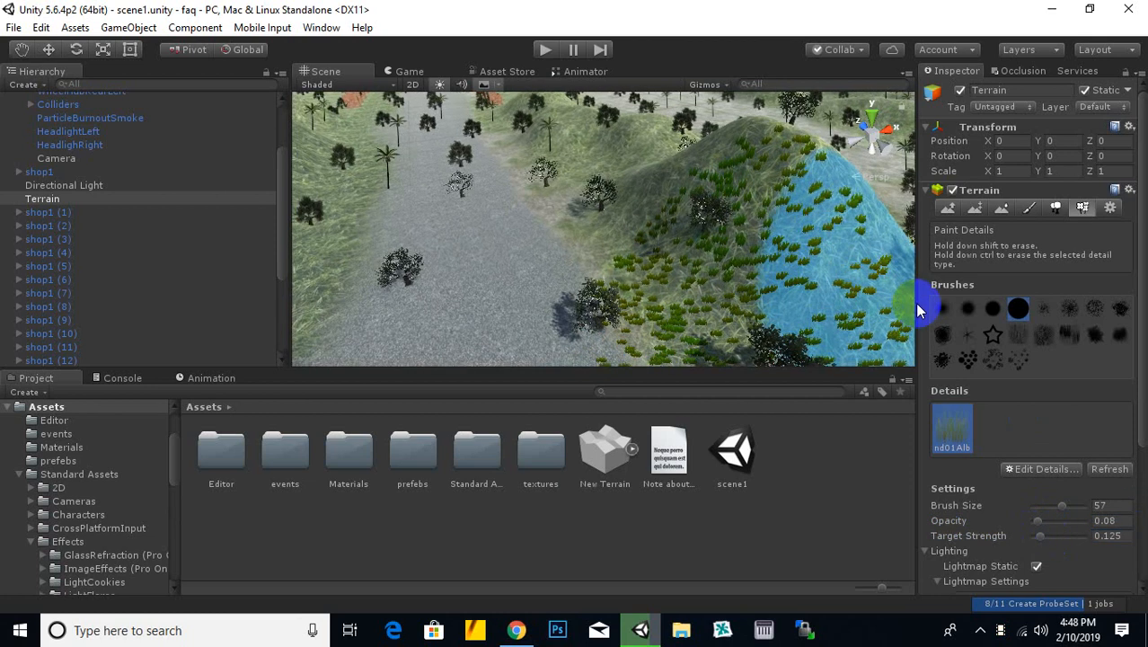
# Step: Paint grass over the hills and ground of the whole terrain with a brush size of 100
pyautogui.scroll(-5, 650, 274)
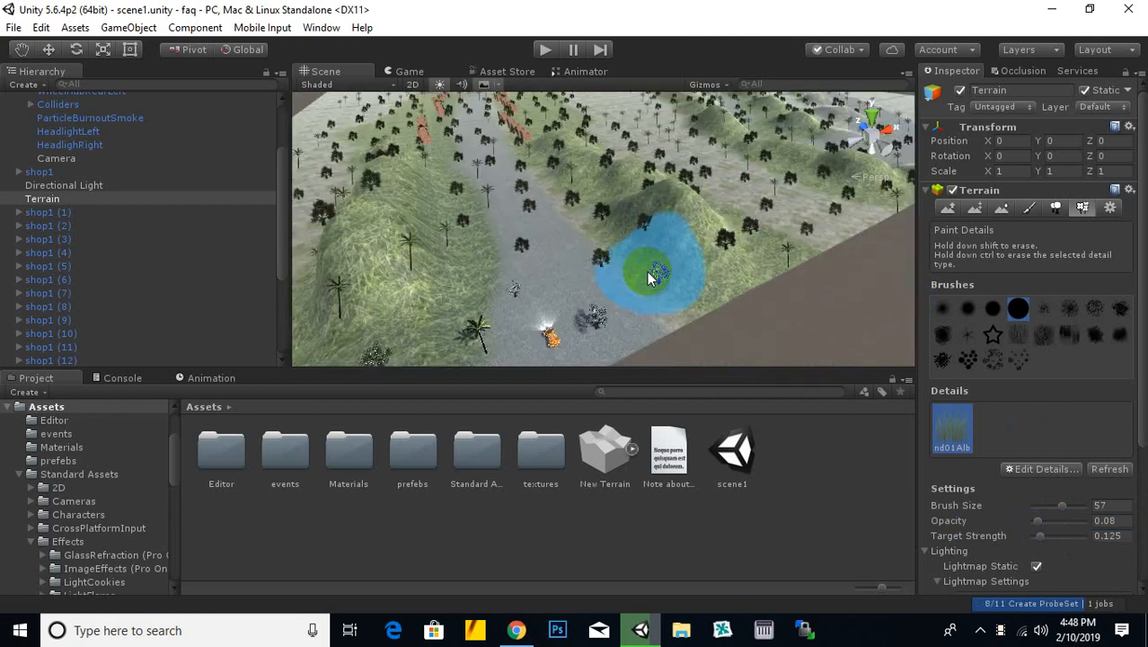
pyautogui.scroll(-3, 649, 275)
pyautogui.moveTo(1062, 506); pyautogui.dragTo(1112, 504)
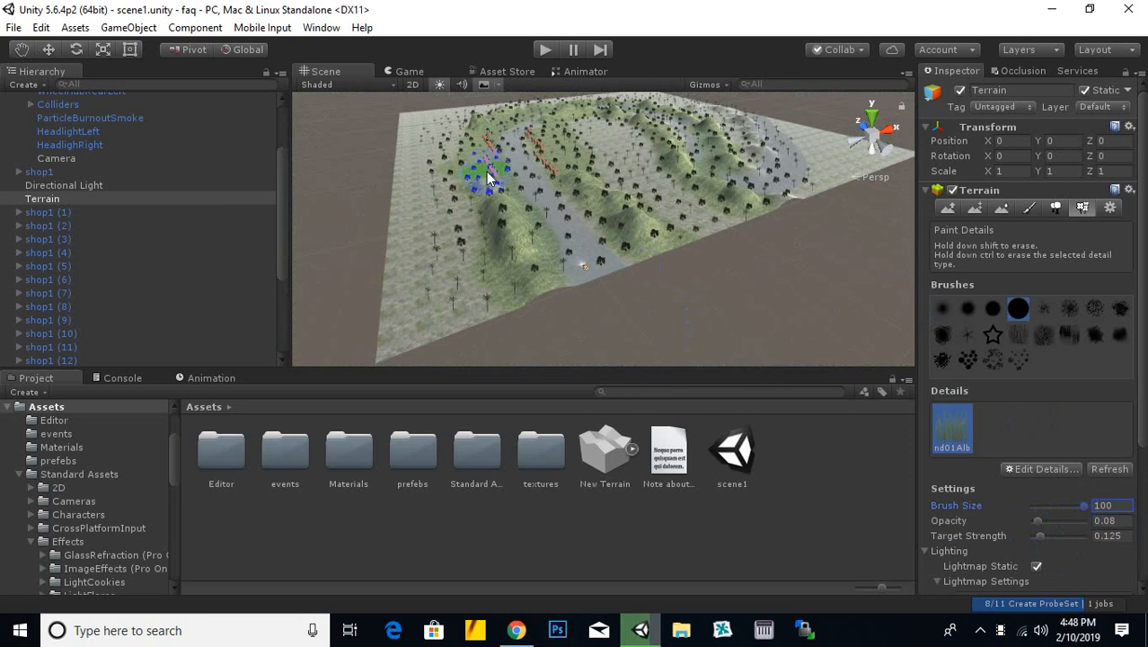
pyautogui.scroll(-3, 490, 184)
pyautogui.moveTo(501, 190); pyautogui.dragTo(503, 292, button='middle')
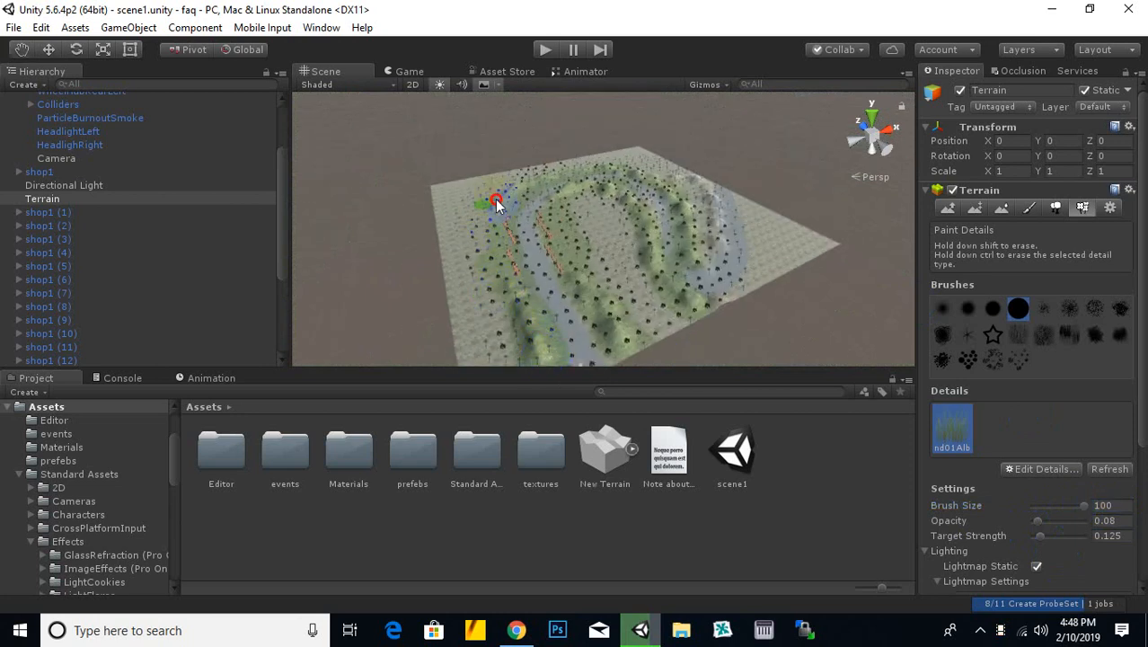
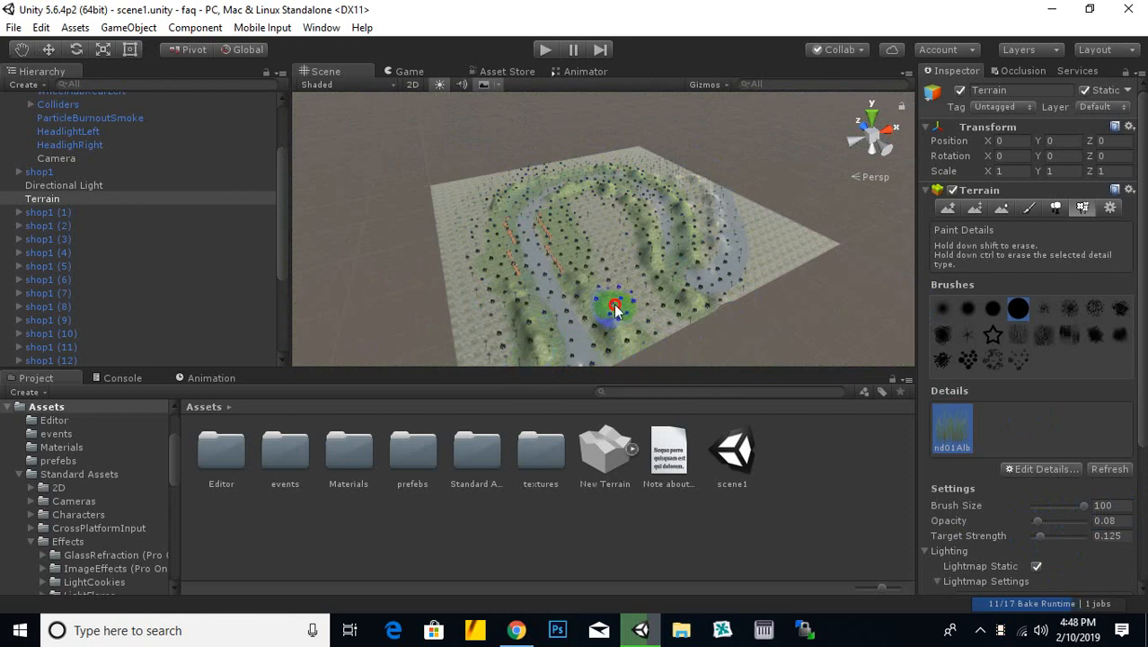
pyautogui.scroll(3, 607, 252)
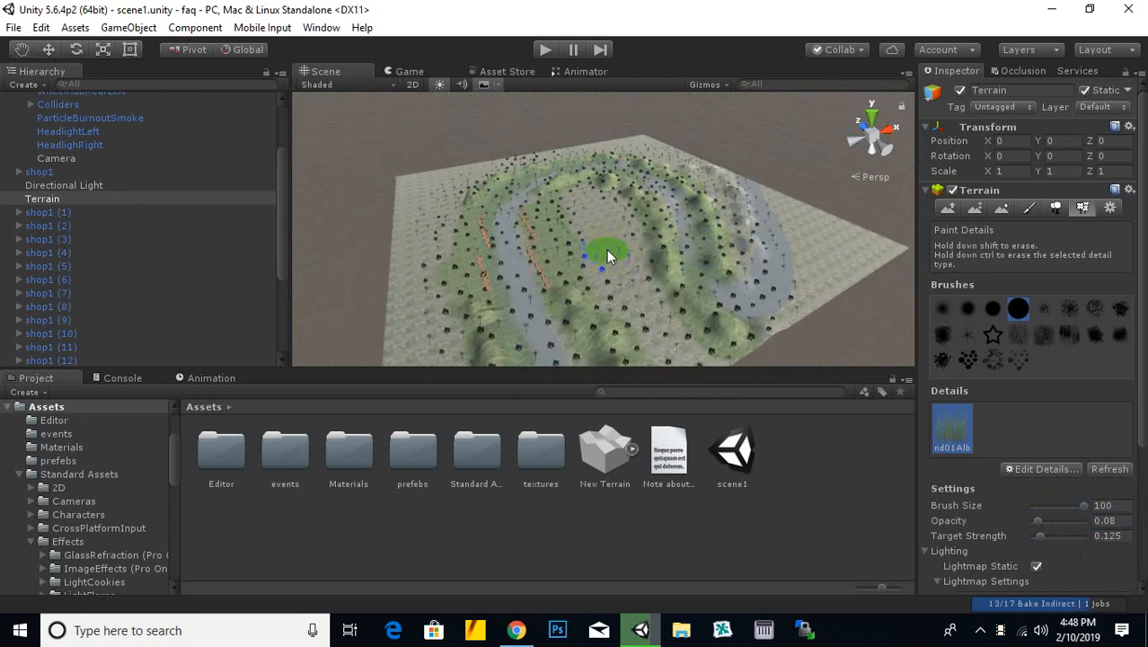
pyautogui.moveTo(606, 252); pyautogui.dragTo(648, 134, button='middle')
pyautogui.scroll(3, 616, 349)
pyautogui.moveTo(594, 330)
pyautogui.keyDown('alt'); pyautogui.mouseDown()
pyautogui.moveTo(653, 206)
pyautogui.moveTo(620, 301)
pyautogui.mouseUp(); pyautogui.keyUp('alt')
pyautogui.scroll(3, 602, 244)
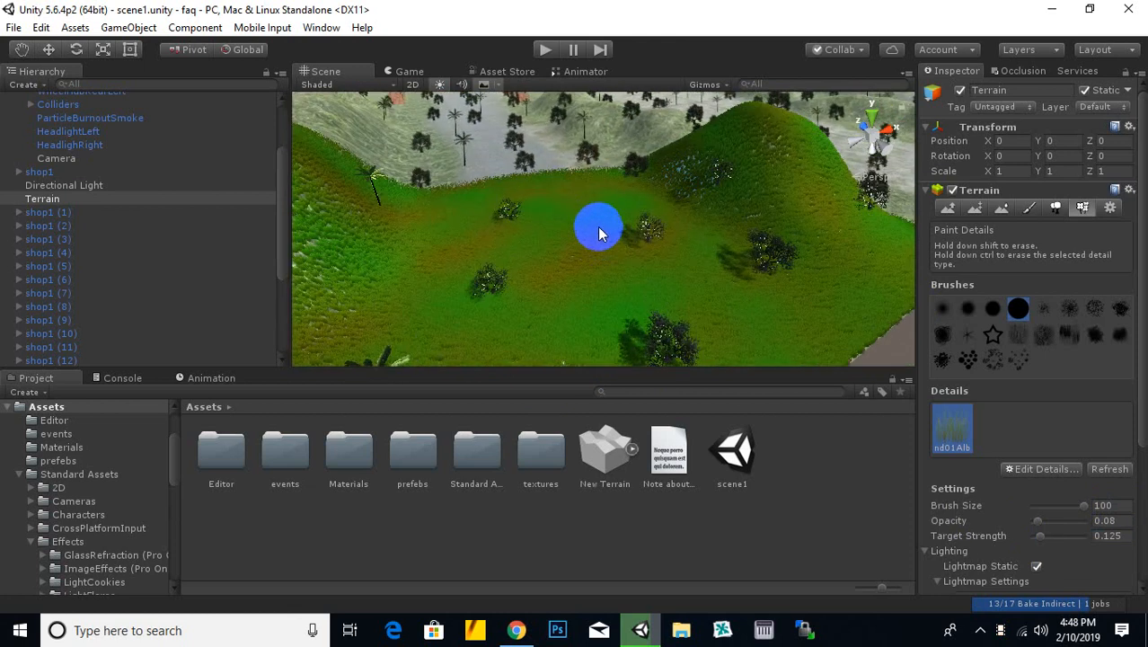
# Step: Erase the grass from the road around the car using brush size 29, opacity 1 and target strength 1
pyautogui.scroll(-2, 588, 271)
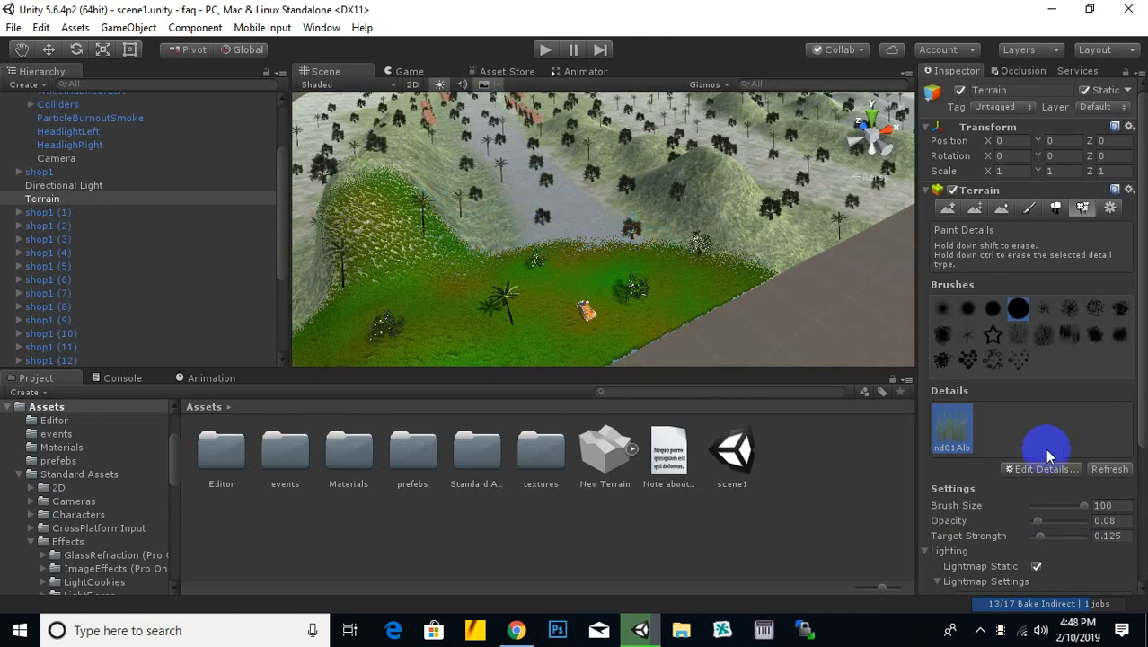
pyautogui.click(1047, 505)
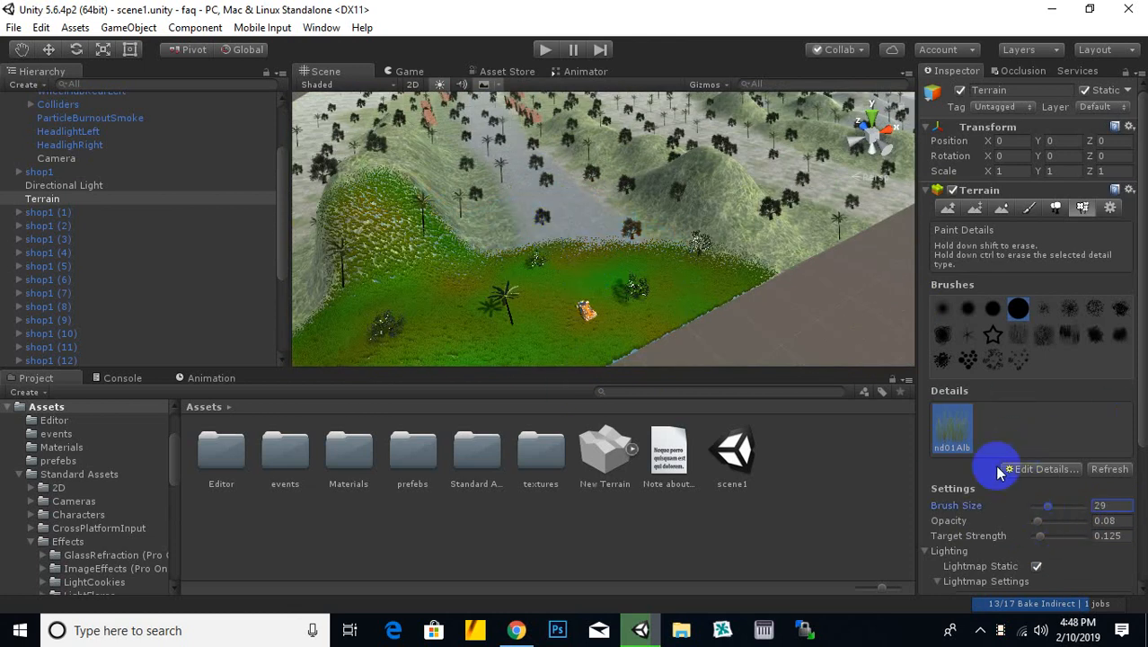
pyautogui.moveTo(1081, 523); pyautogui.dragTo(1127, 521)
pyautogui.moveTo(1040, 537); pyautogui.dragTo(1107, 542)
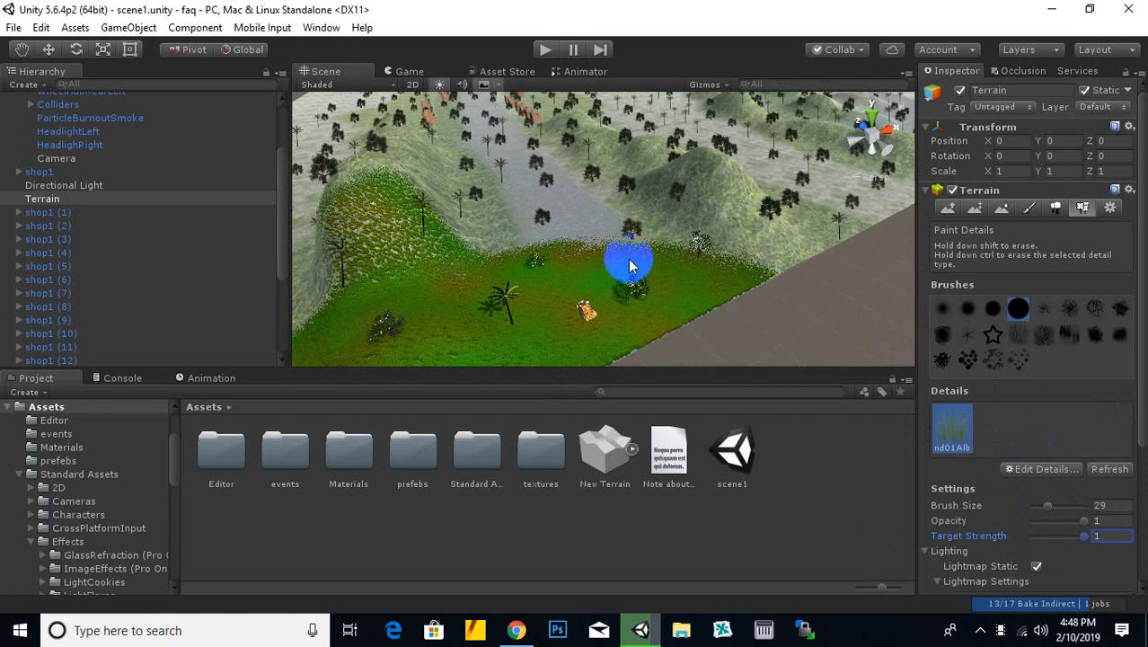
pyautogui.moveTo(625, 260); pyautogui.dragTo(647, 234, button='middle')
pyautogui.keyDown('alt'); pyautogui.moveTo(713, 259); pyautogui.dragTo(536, 322); pyautogui.keyUp('alt')
pyautogui.moveTo(617, 269); pyautogui.dragTo(705, 248, button='middle')
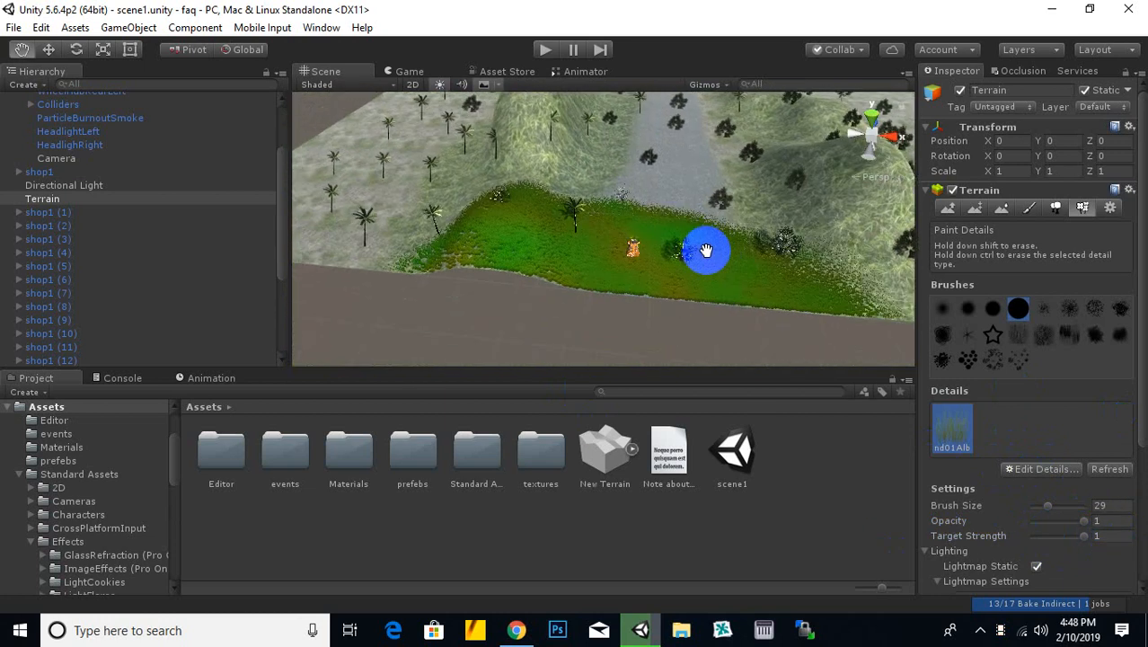
pyautogui.moveTo(686, 210)
pyautogui.mouseDown()
pyautogui.moveTo(668, 261)
pyautogui.moveTo(627, 272)
pyautogui.moveTo(743, 288)
pyautogui.moveTo(723, 282)
pyautogui.mouseUp()
# Step: Erase the grass along the rest of the winding road with a brush size of 47
pyautogui.click(1058, 509)
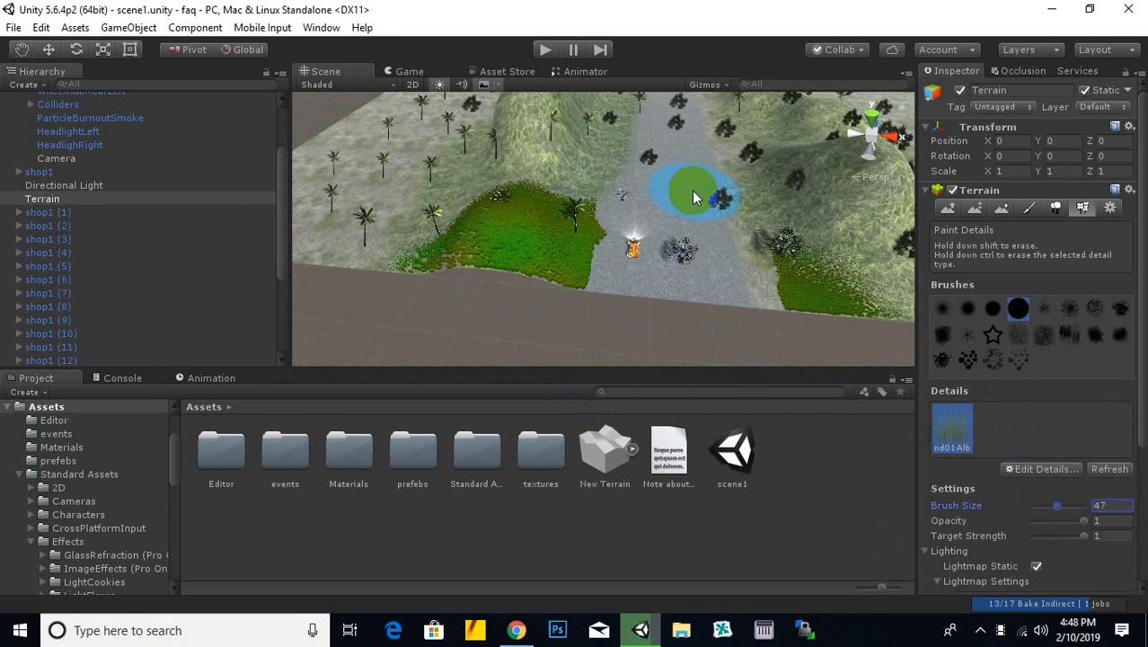
pyautogui.scroll(-5, 692, 191)
pyautogui.moveTo(680, 173); pyautogui.dragTo(664, 348, button='middle')
pyautogui.click(663, 255)
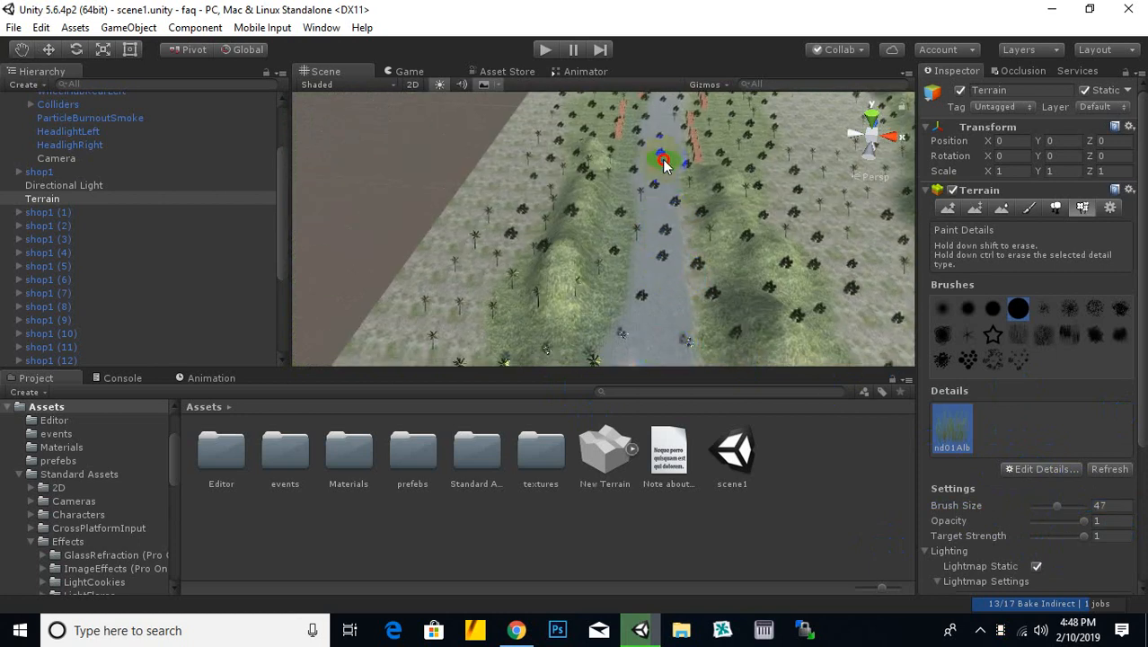
pyautogui.keyDown('shift'); pyautogui.moveTo(624, 339); pyautogui.dragTo(648, 423); pyautogui.keyUp('shift')
pyautogui.moveTo(651, 212); pyautogui.dragTo(621, 367, button='middle')
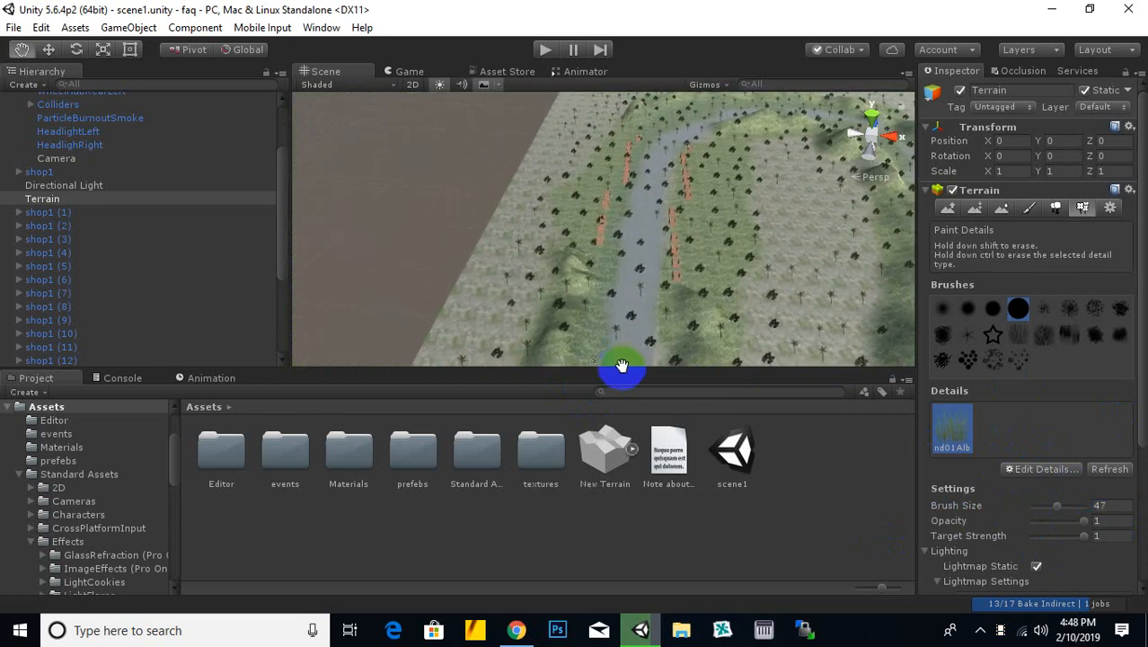
pyautogui.keyDown('shift'); pyautogui.moveTo(580, 255); pyautogui.dragTo(635, 245); pyautogui.keyUp('shift')
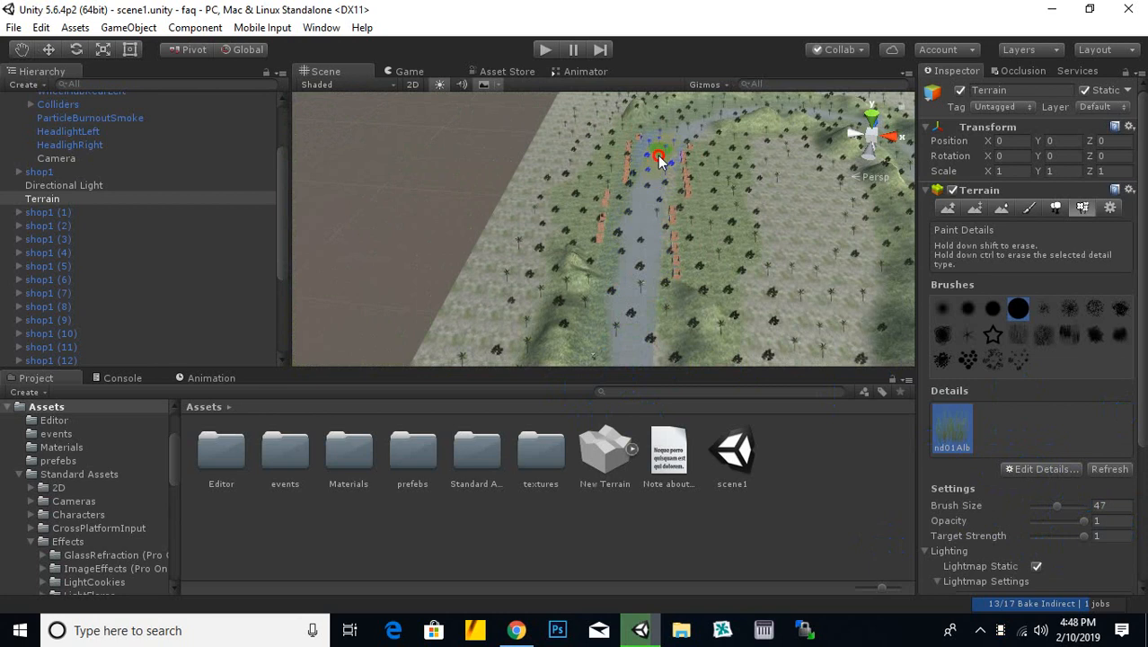
pyautogui.scroll(-3, 680, 146)
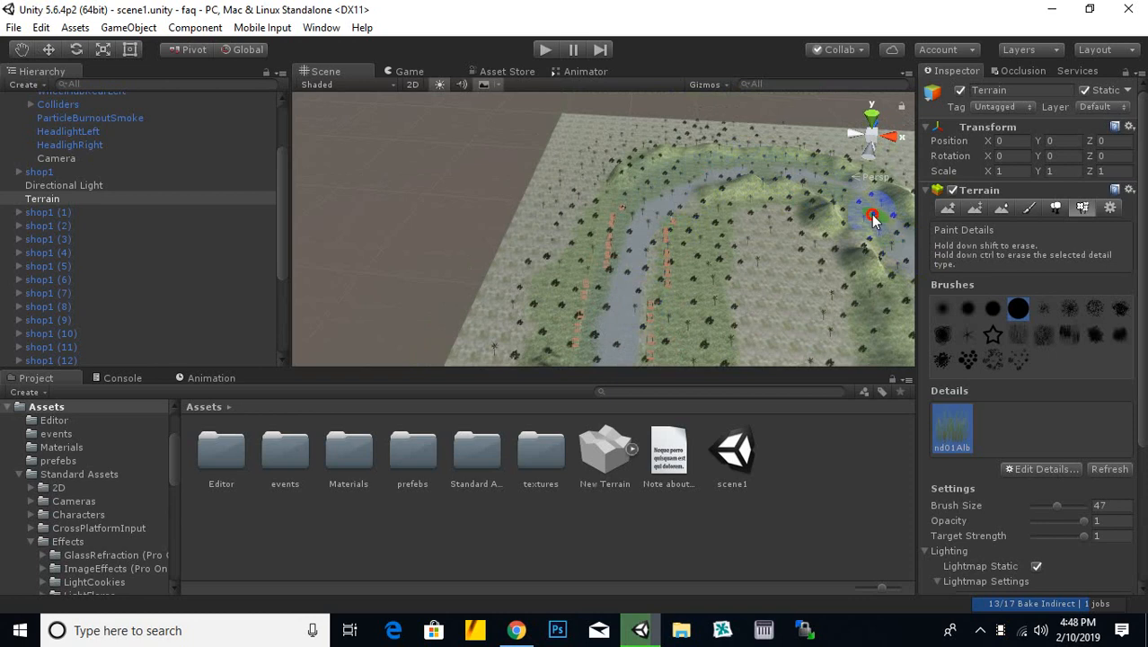
pyautogui.scroll(-5, 688, 220)
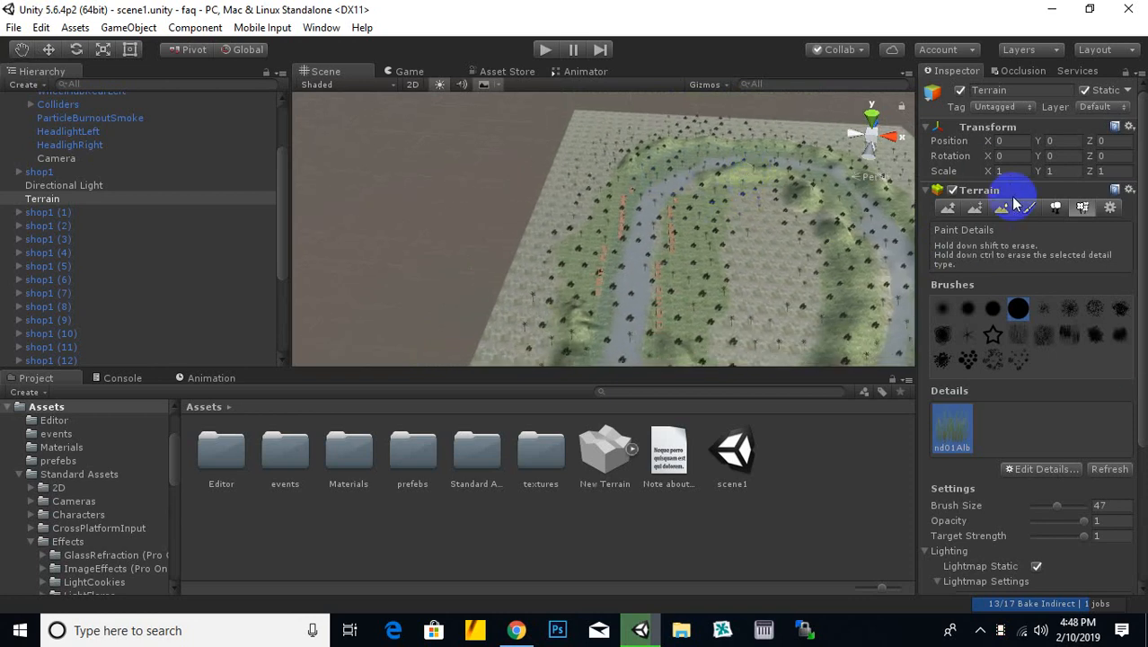
# Step: Erase the trees standing on the road with a tree brush size of 15
pyautogui.click(1059, 207)
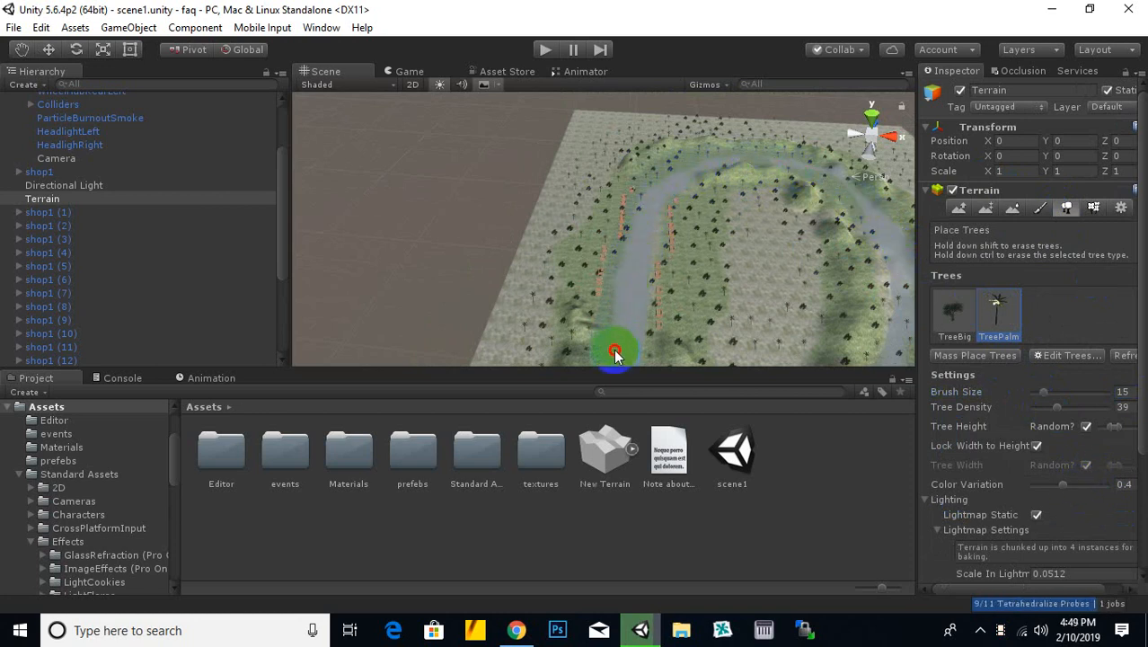
pyautogui.scroll(-4, 694, 268)
pyautogui.moveTo(694, 269); pyautogui.dragTo(707, 148, button='middle')
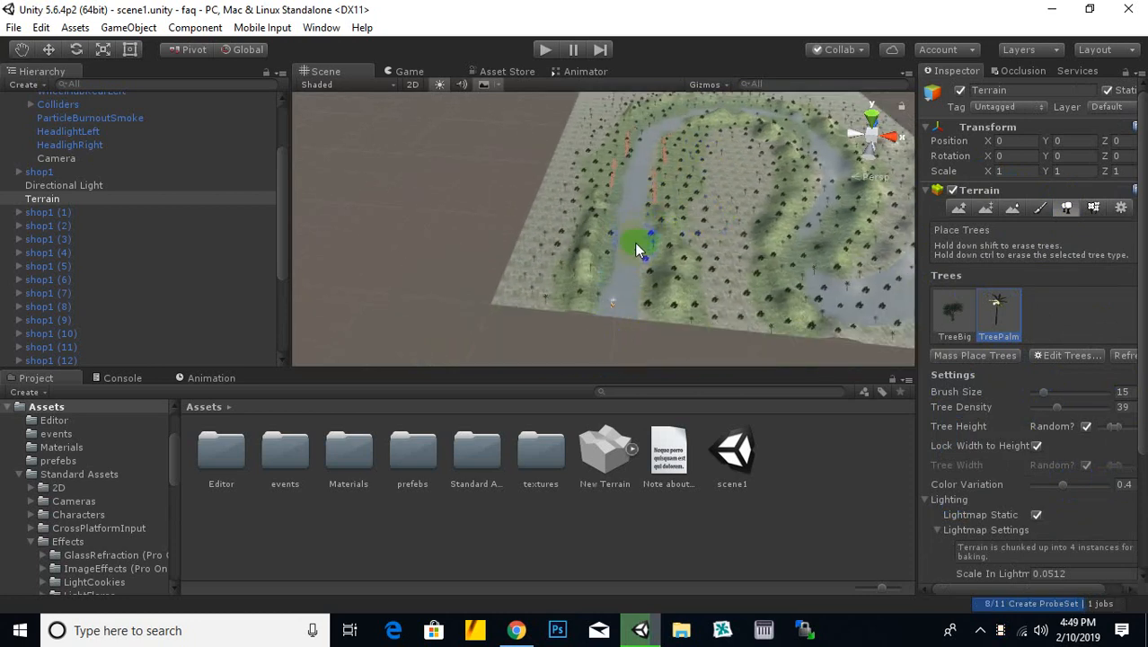
pyautogui.scroll(-4, 633, 241)
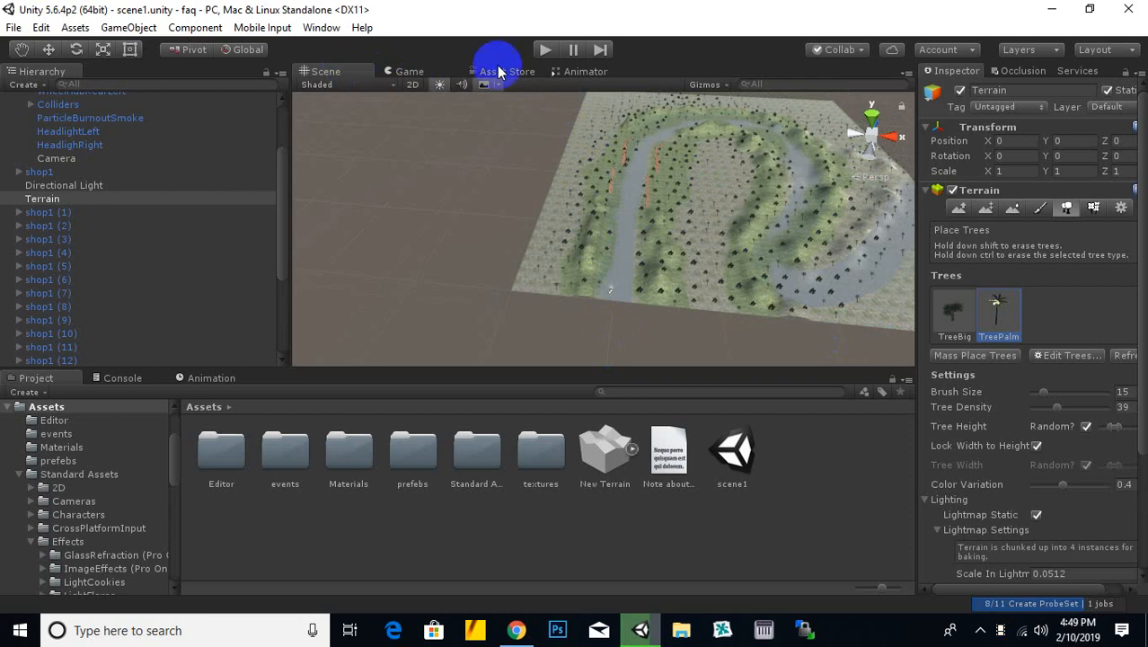
# Step: Play the scene and drive the car along the road and onto the grassy roadside to check the trees and grass
pyautogui.click(545, 50)
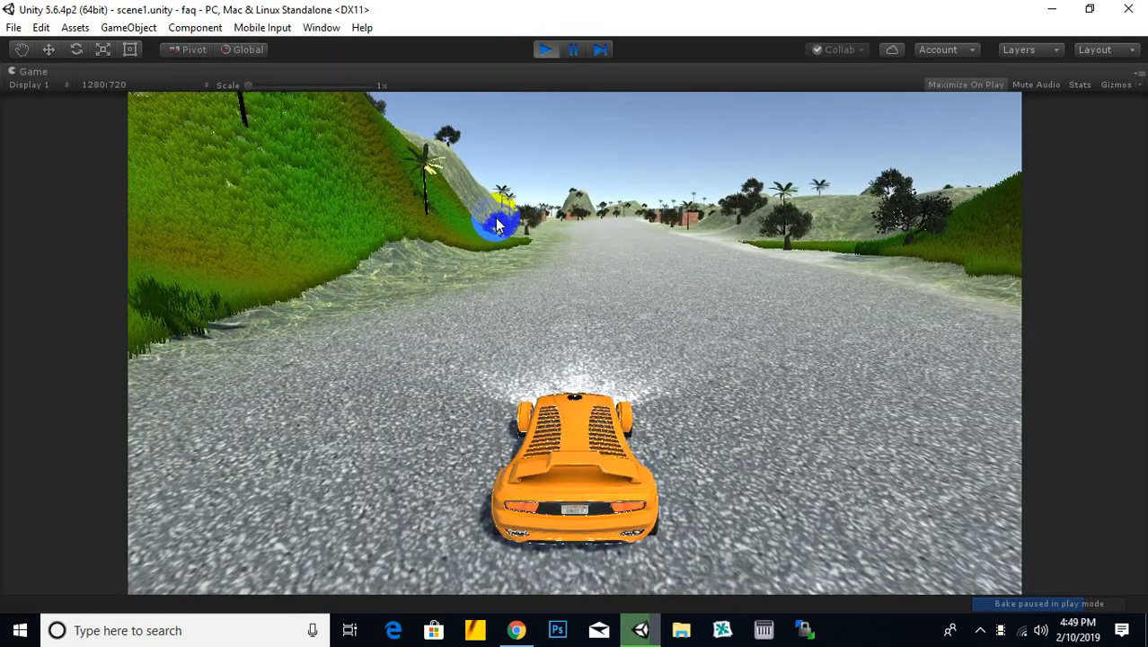
pyautogui.press('Up')
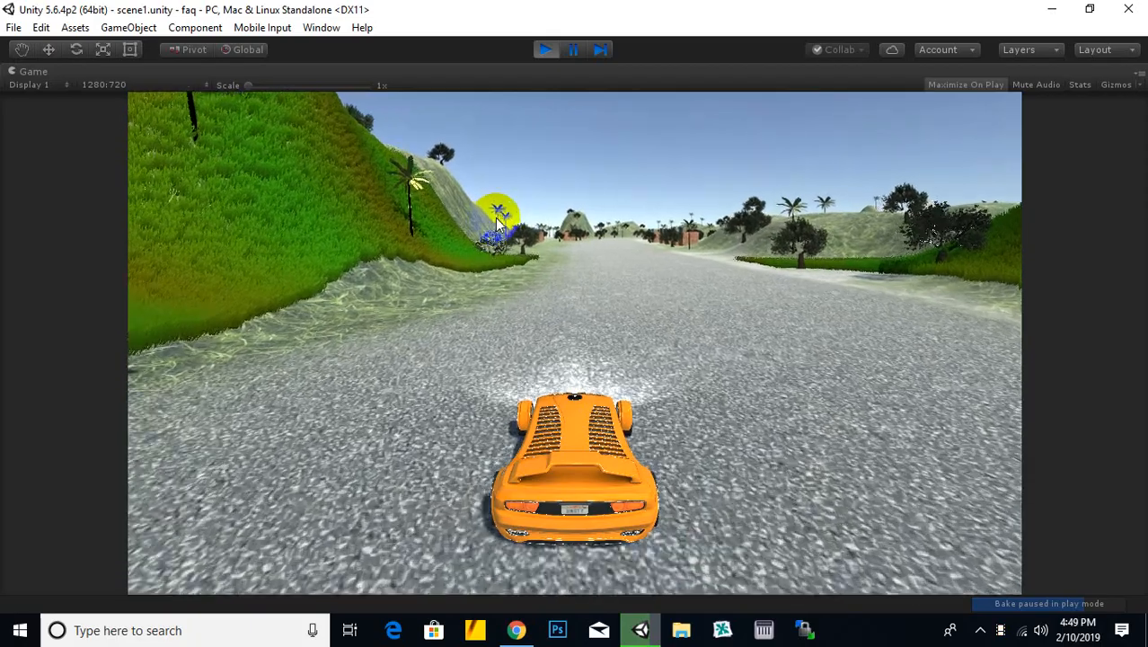
pyautogui.press('Right')
pyautogui.press('Up')
pyautogui.press('Left')
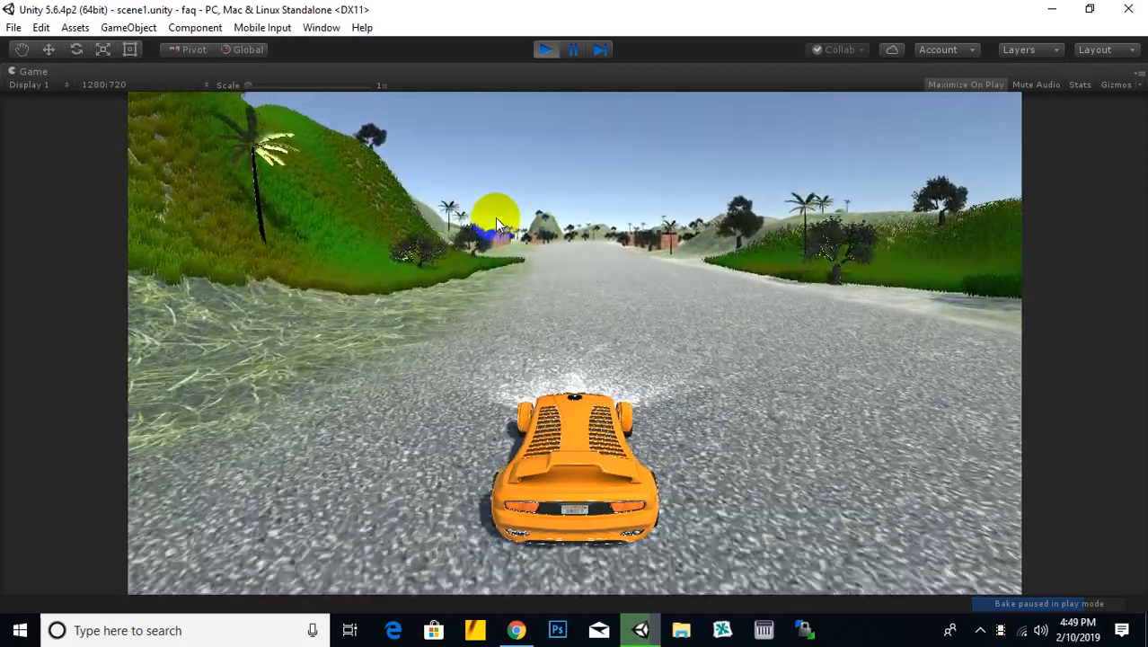
pyautogui.press('Up')
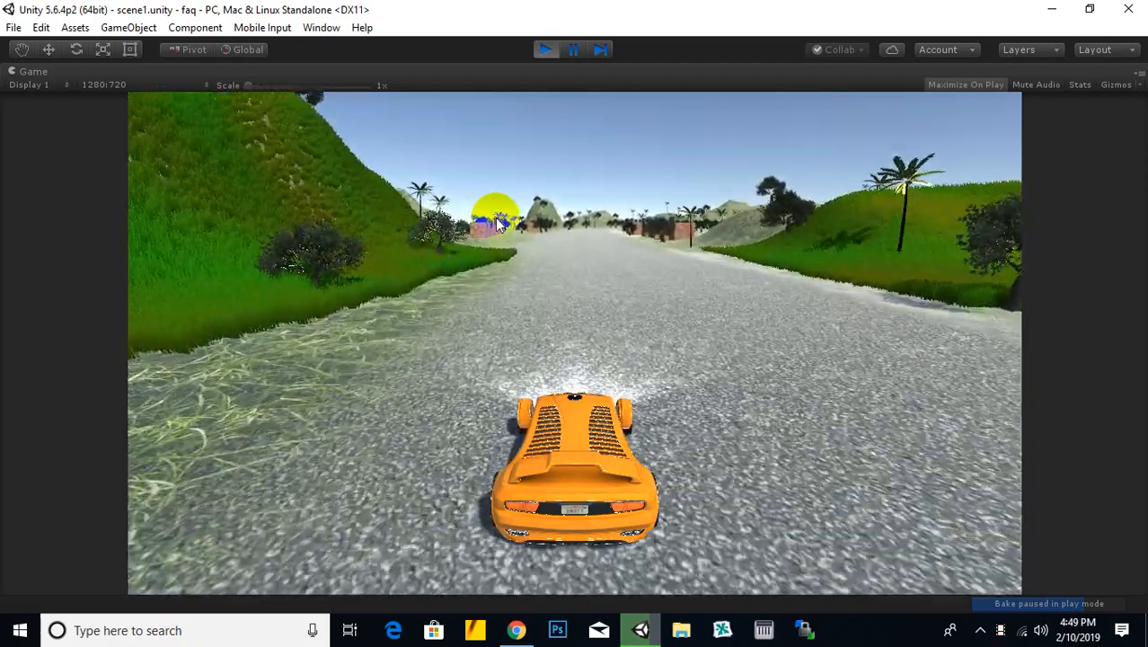
pyautogui.press('Up')
pyautogui.press('Left')
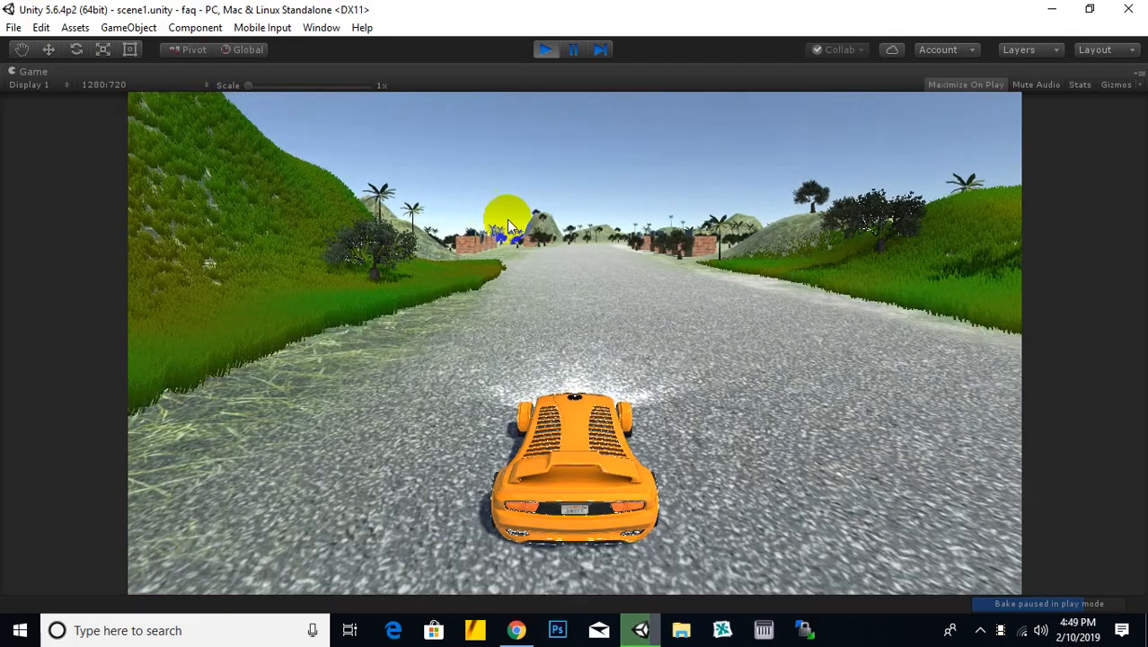
pyautogui.press('Up')
pyautogui.press('Left')
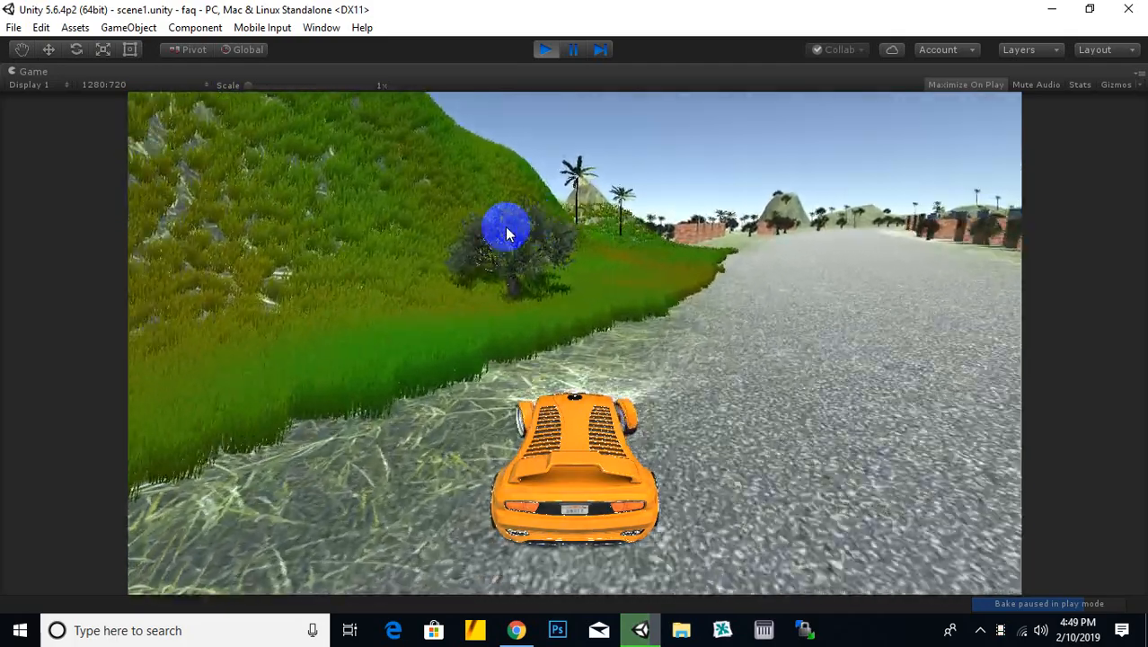
pyautogui.press('Up')
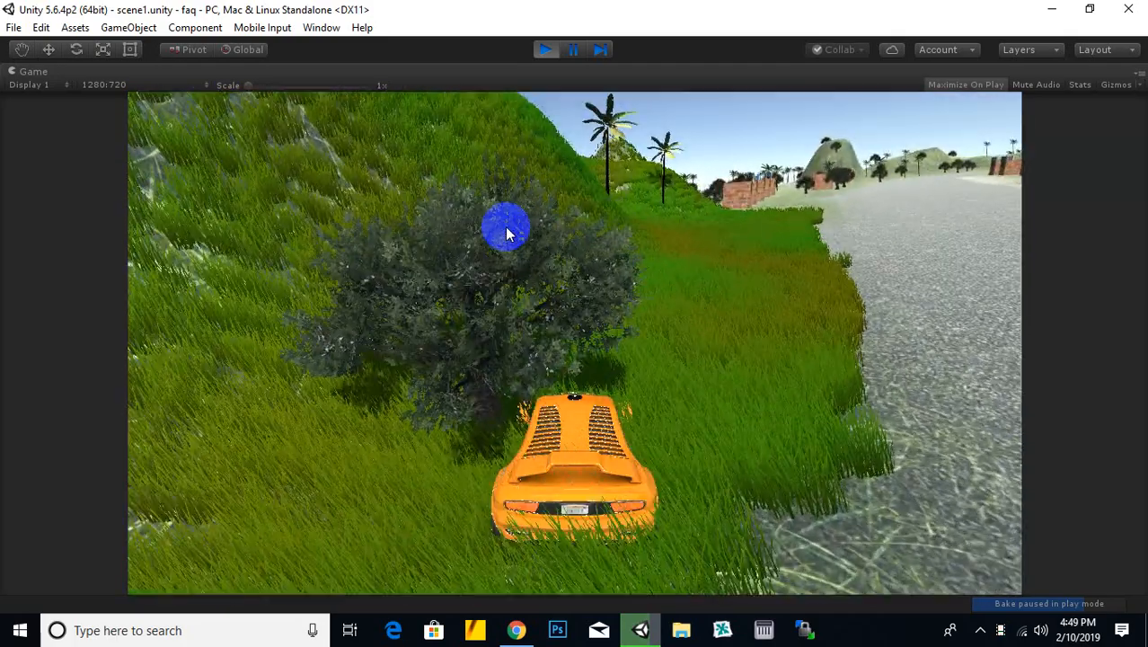
# Step: Drive the car forward through the grass beside the tree and stop the play test
pyautogui.press('Up')
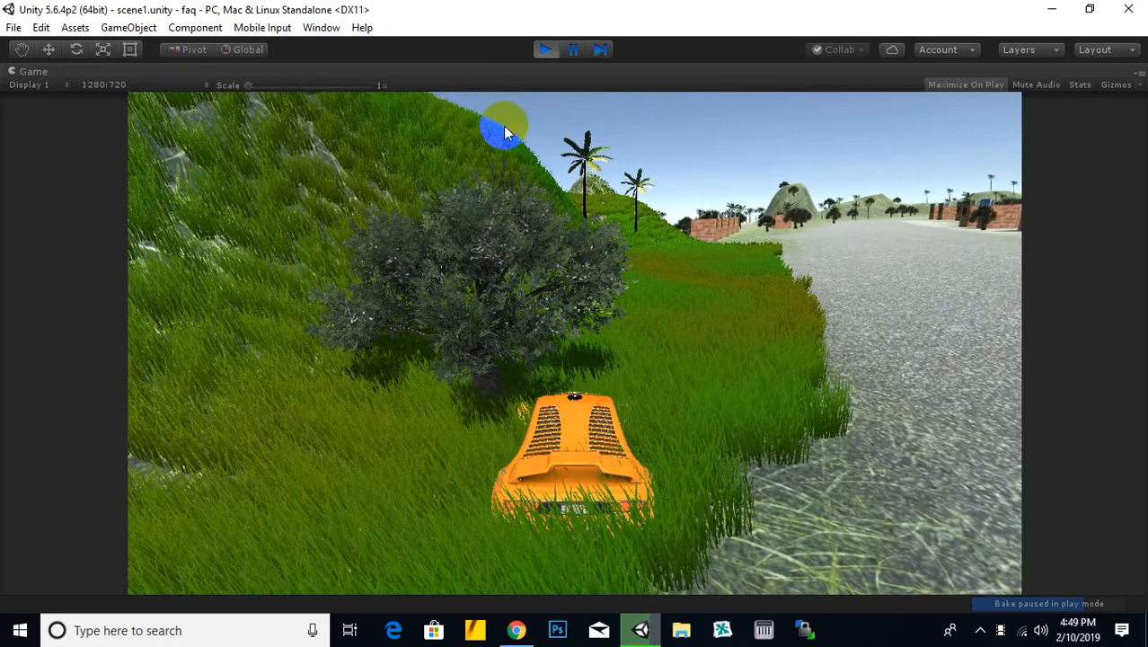
pyautogui.click(545, 50)
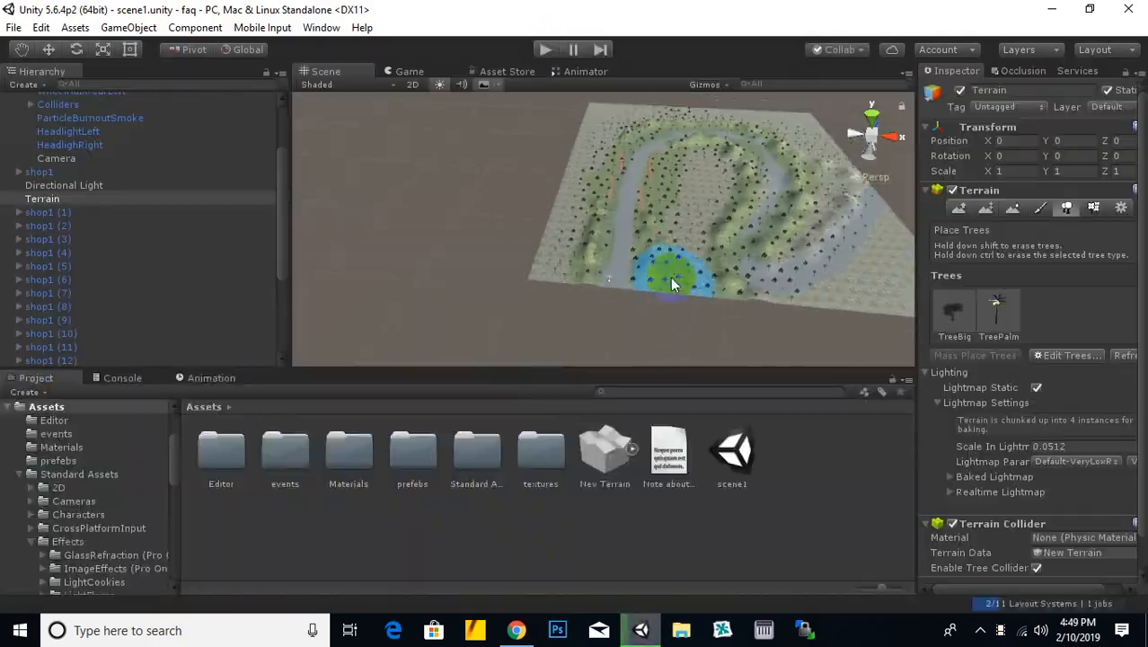
# Step: Select the TreeBig tree for placement on the terrain and set the brush size to 35
pyautogui.scroll(-5, 661, 269)
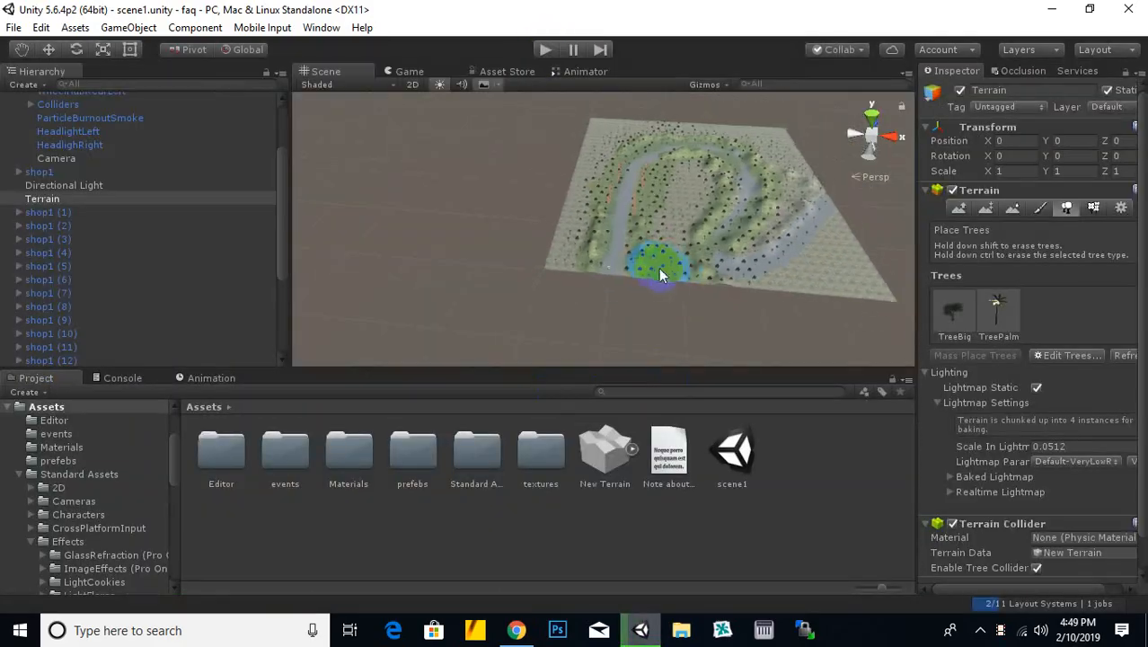
pyautogui.keyDown('alt'); pyautogui.moveTo(504, 247); pyautogui.dragTo(710, 270); pyautogui.keyUp('alt')
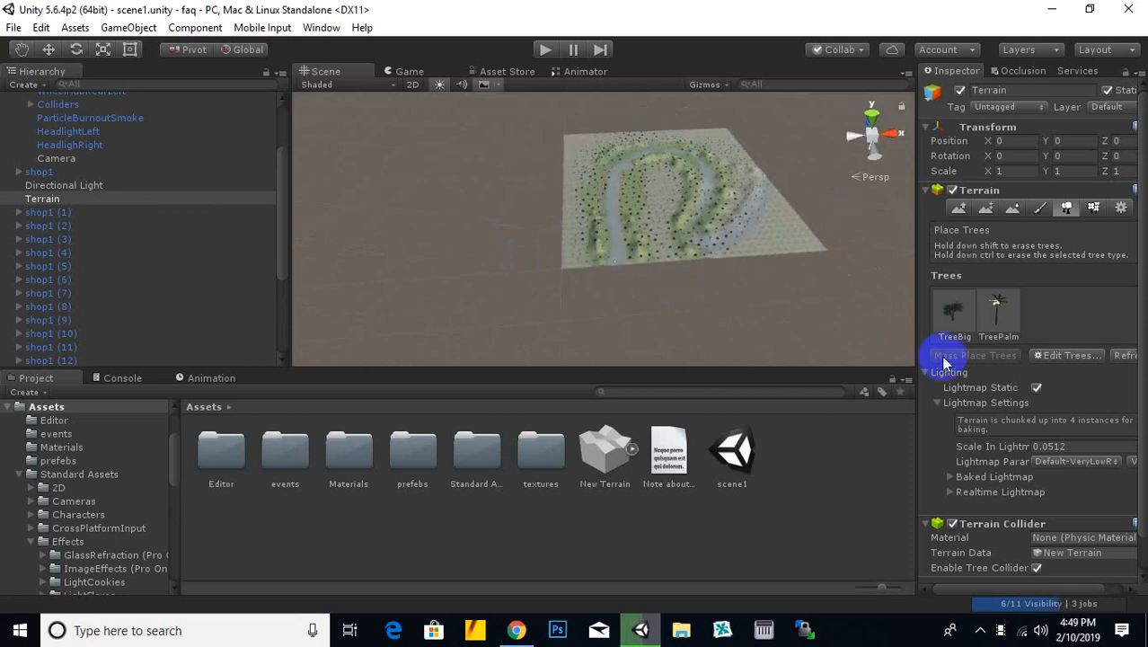
pyautogui.click(950, 314)
pyautogui.moveTo(1085, 402); pyautogui.dragTo(1090, 399)
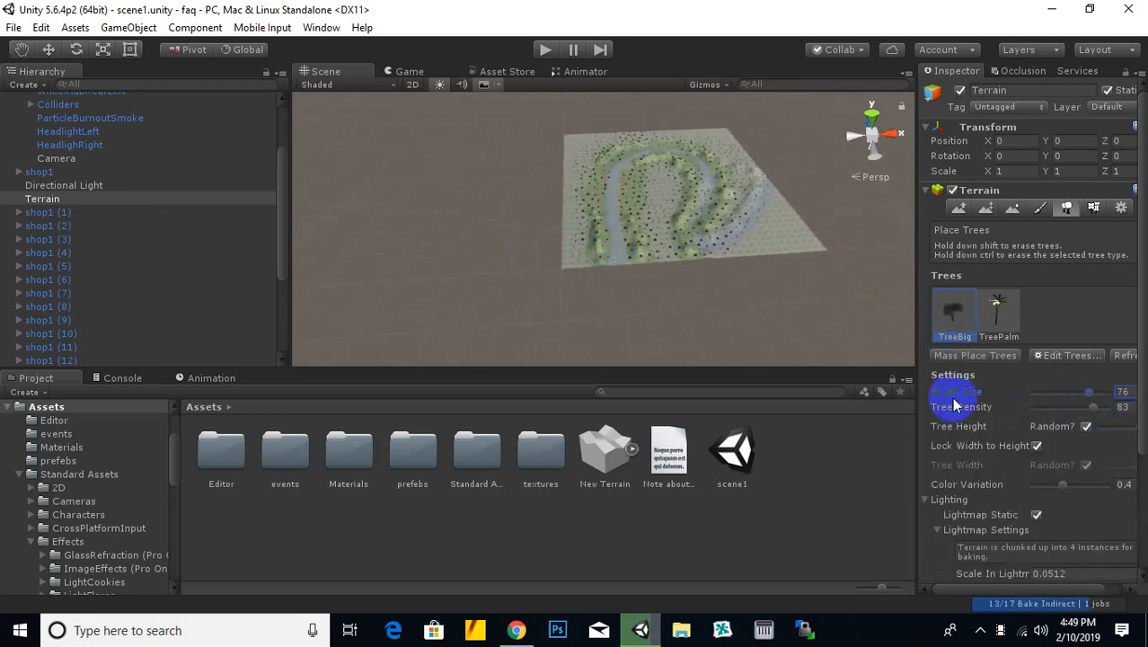
pyautogui.scroll(5, 657, 274)
pyautogui.scroll(4, 691, 272)
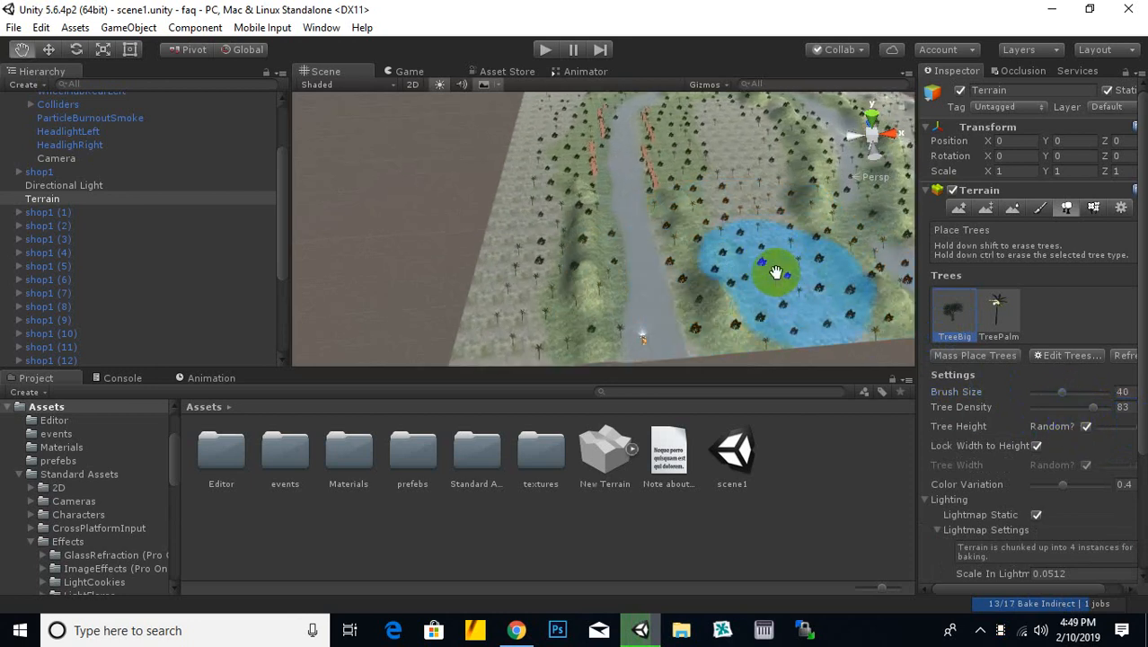
pyautogui.moveTo(777, 272); pyautogui.dragTo(611, 272, button='middle')
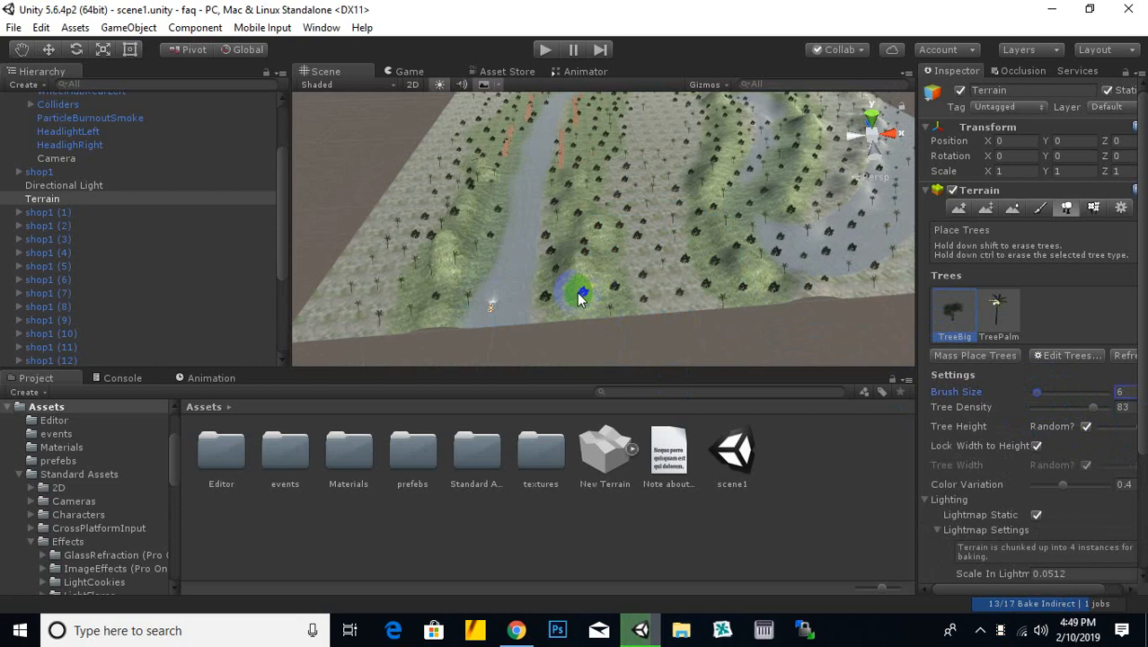
pyautogui.scroll(4, 566, 282)
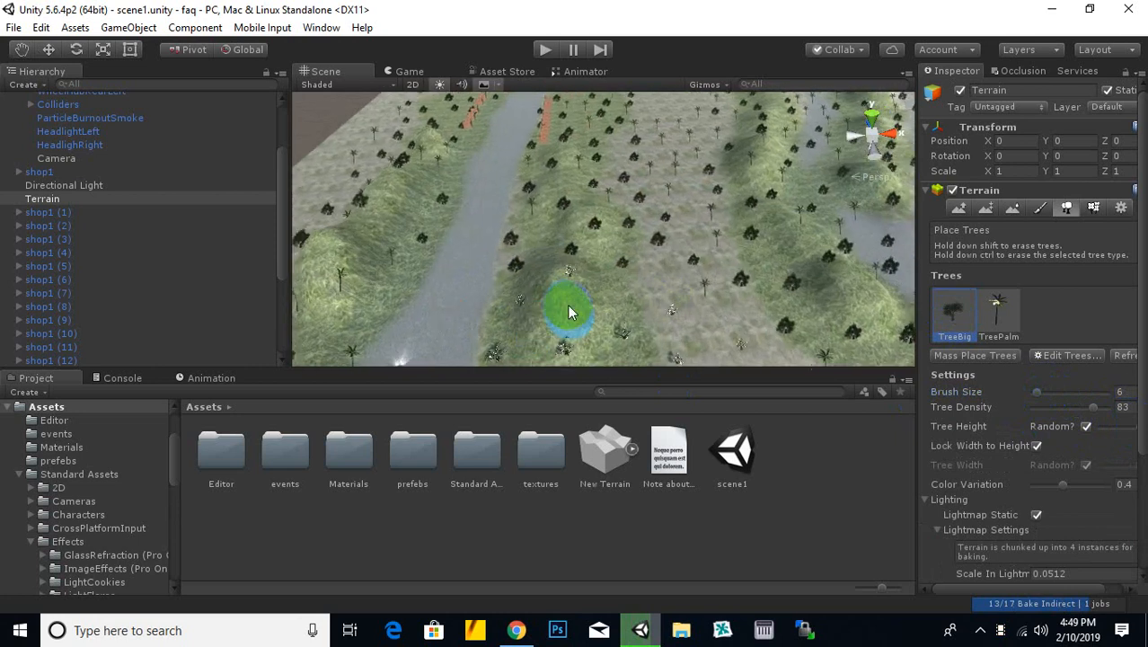
pyautogui.scroll(3, 678, 301)
pyautogui.moveTo(679, 301); pyautogui.dragTo(797, 256, button='middle')
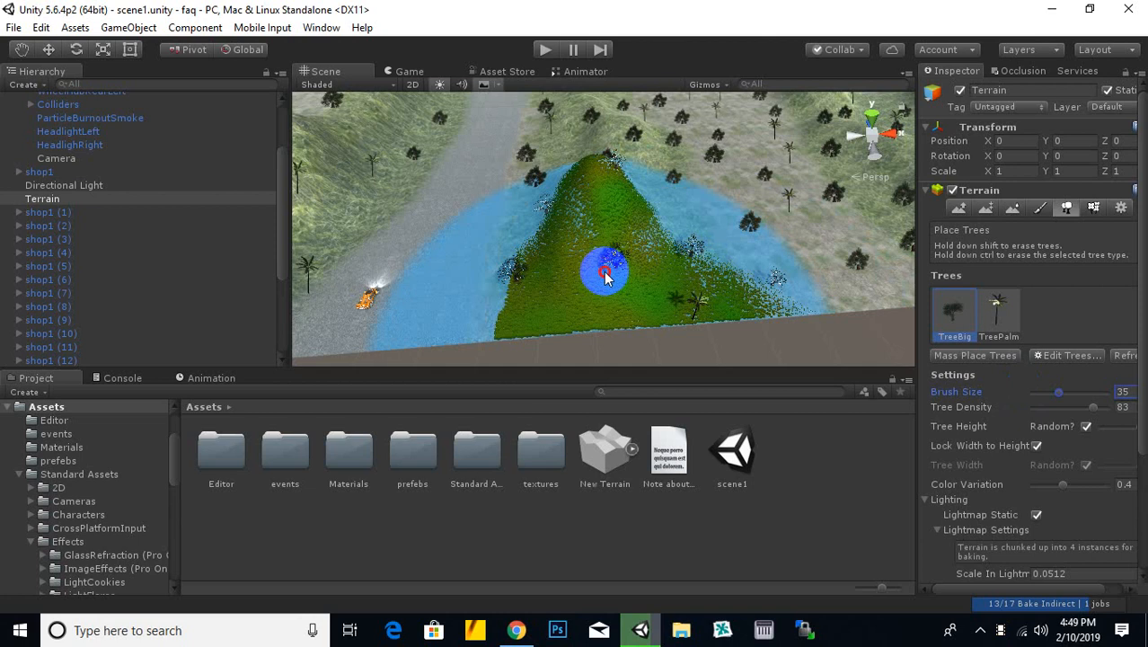
# Step: Try painting a dense patch of TreeBig trees over the hill beside the car, and undo it
pyautogui.moveTo(605, 267); pyautogui.dragTo(684, 263)
pyautogui.moveTo(687, 261); pyautogui.dragTo(859, 299, button='middle')
pyautogui.scroll(-4, 859, 299)
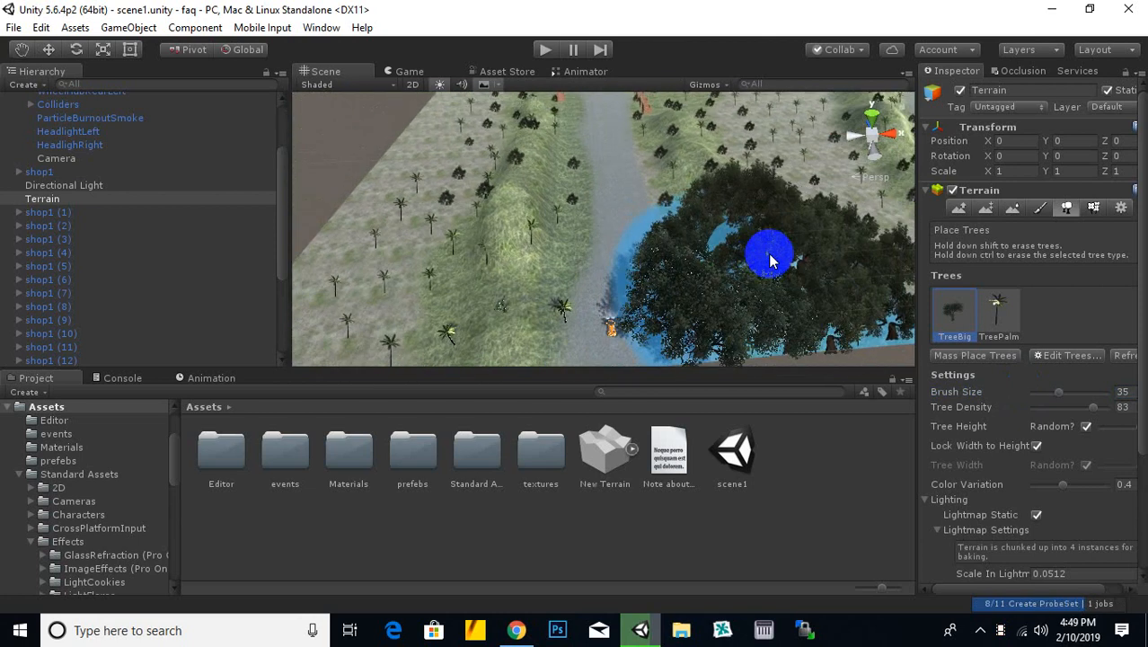
pyautogui.hotkey('ctrl', 'z')
# Step: Set the tree density to 49 and place TreeBig on the ground beyond the hill beside the road
pyautogui.scroll(-3, 756, 227)
pyautogui.moveTo(762, 225); pyautogui.dragTo(758, 254, button='middle')
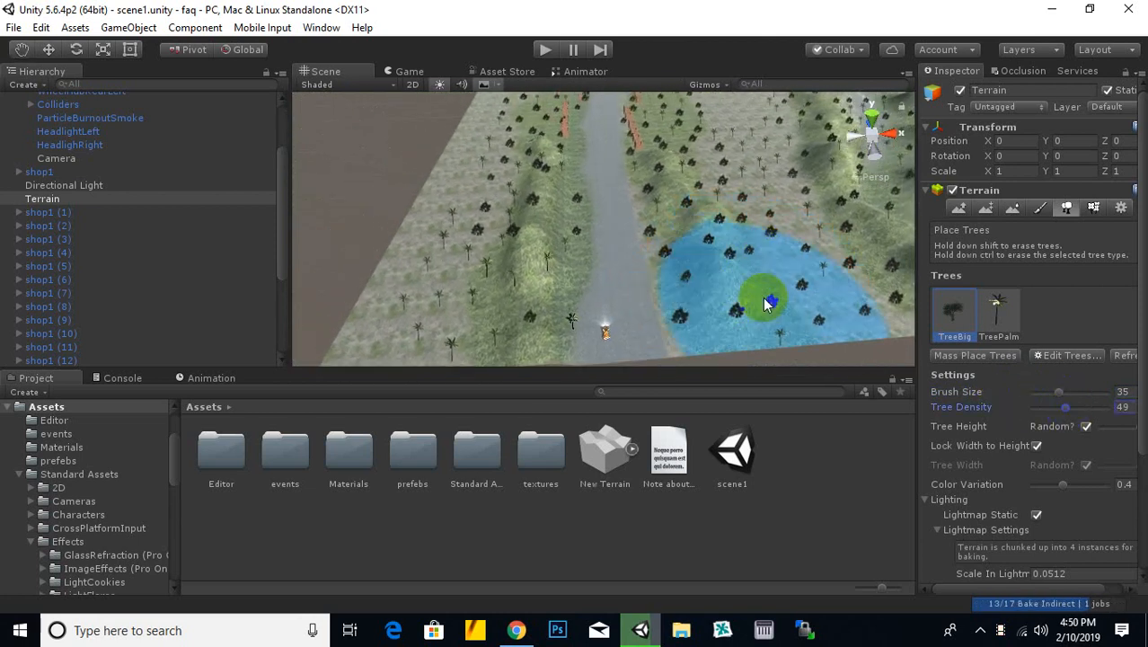
pyautogui.click(779, 249)
# Step: Paint TreeBig trees along the inner side of the road and around its bend with brush size 24 and density 83
pyautogui.click(1068, 394)
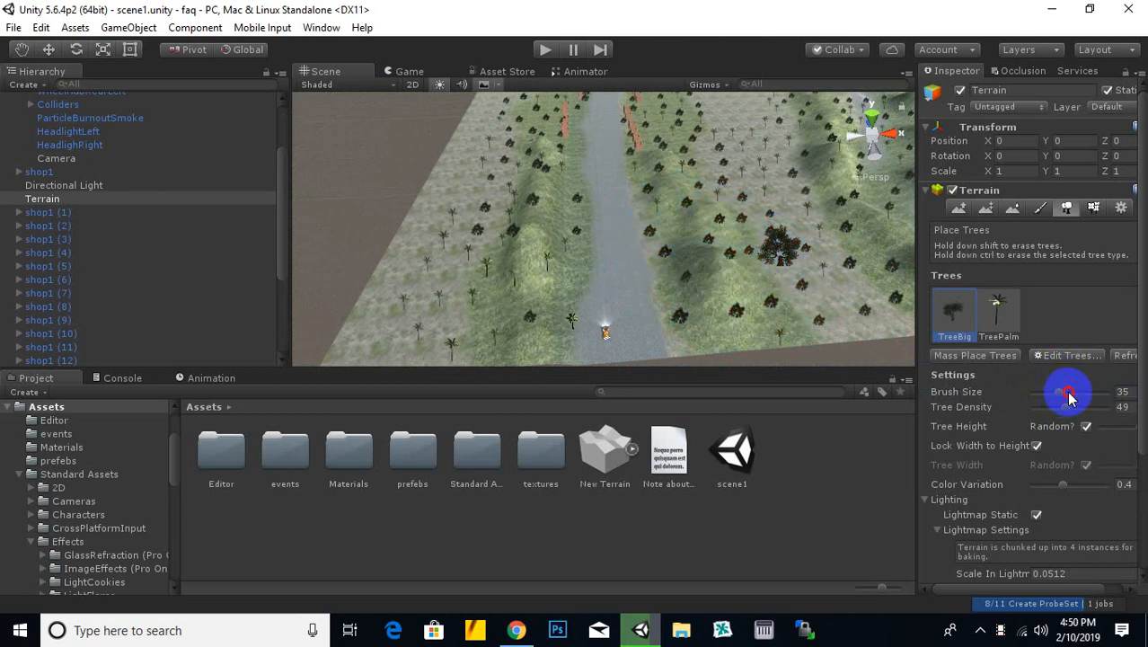
pyautogui.moveTo(1063, 410); pyautogui.dragTo(1093, 409)
pyautogui.click(708, 278)
pyautogui.moveTo(711, 165); pyautogui.dragTo(719, 278, button='middle')
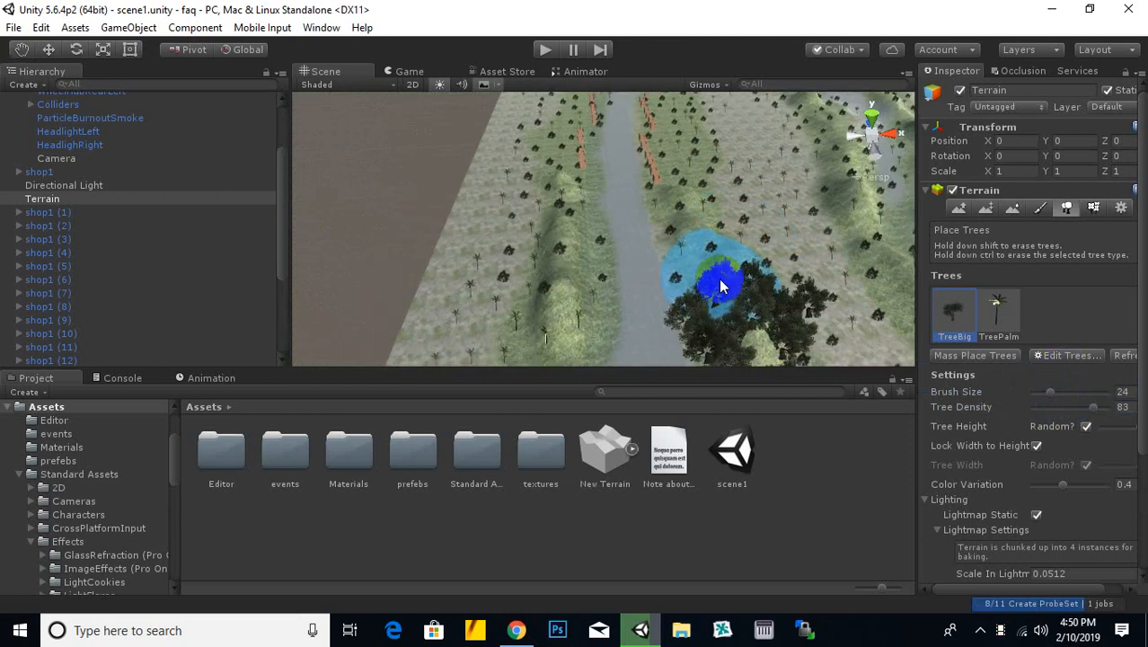
pyautogui.click(706, 253)
pyautogui.moveTo(727, 167); pyautogui.dragTo(726, 254, button='middle')
pyautogui.click(700, 243)
pyautogui.moveTo(699, 183)
pyautogui.mouseDown()
pyautogui.moveTo(736, 121)
pyautogui.moveTo(865, 289)
pyautogui.moveTo(832, 159)
pyautogui.moveTo(759, 107)
pyautogui.moveTo(562, 180)
pyautogui.mouseUp()
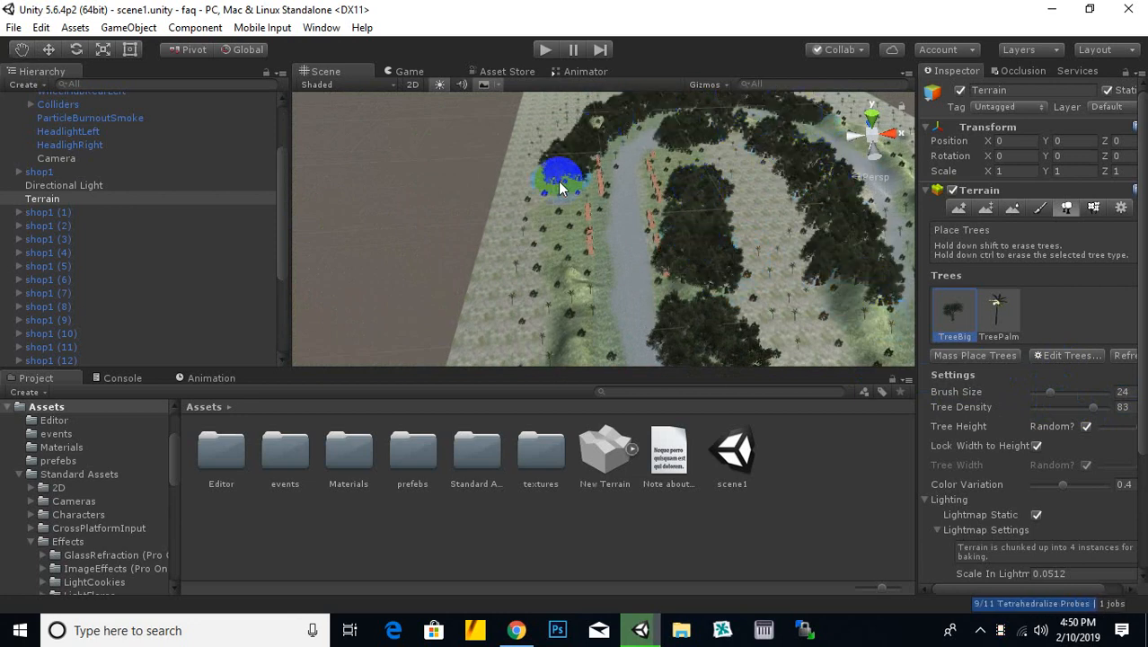
# Step: Paint TreeBig trees down the outer side of the road to the terrain edge near the car
pyautogui.scroll(-3, 562, 180)
pyautogui.moveTo(587, 217); pyautogui.dragTo(784, 143, button='middle')
pyautogui.moveTo(606, 151); pyautogui.dragTo(656, 364)
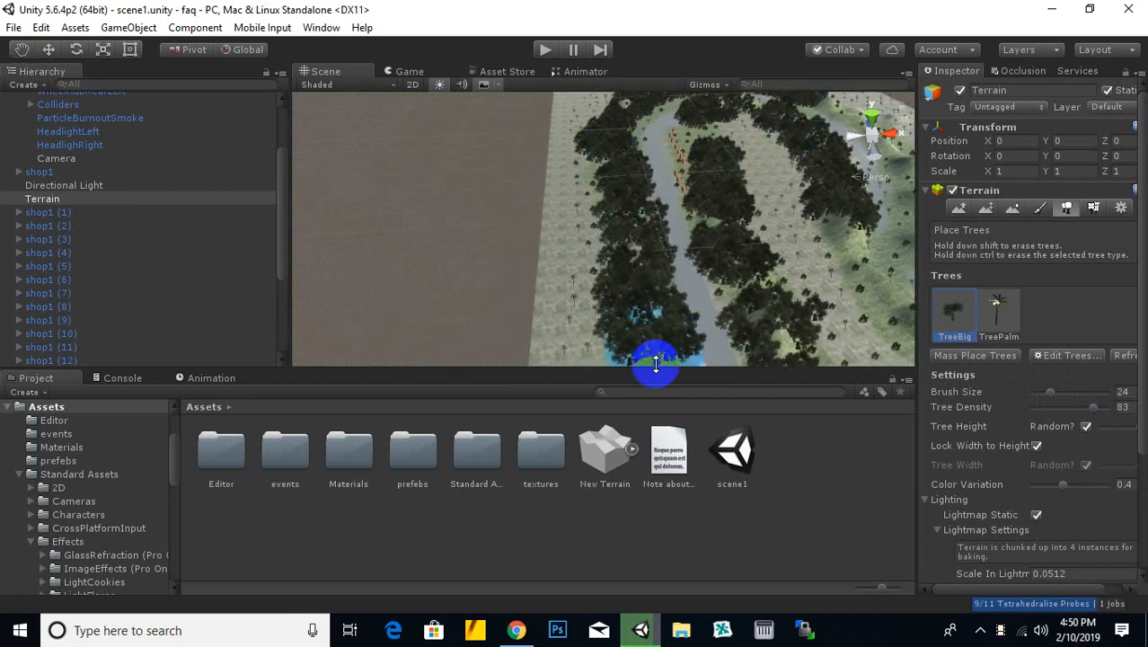
pyautogui.moveTo(738, 310); pyautogui.dragTo(717, 141, button='middle')
pyautogui.moveTo(633, 199)
pyautogui.mouseDown()
pyautogui.moveTo(623, 224)
pyautogui.moveTo(607, 222)
pyautogui.mouseUp()
pyautogui.click(716, 221)
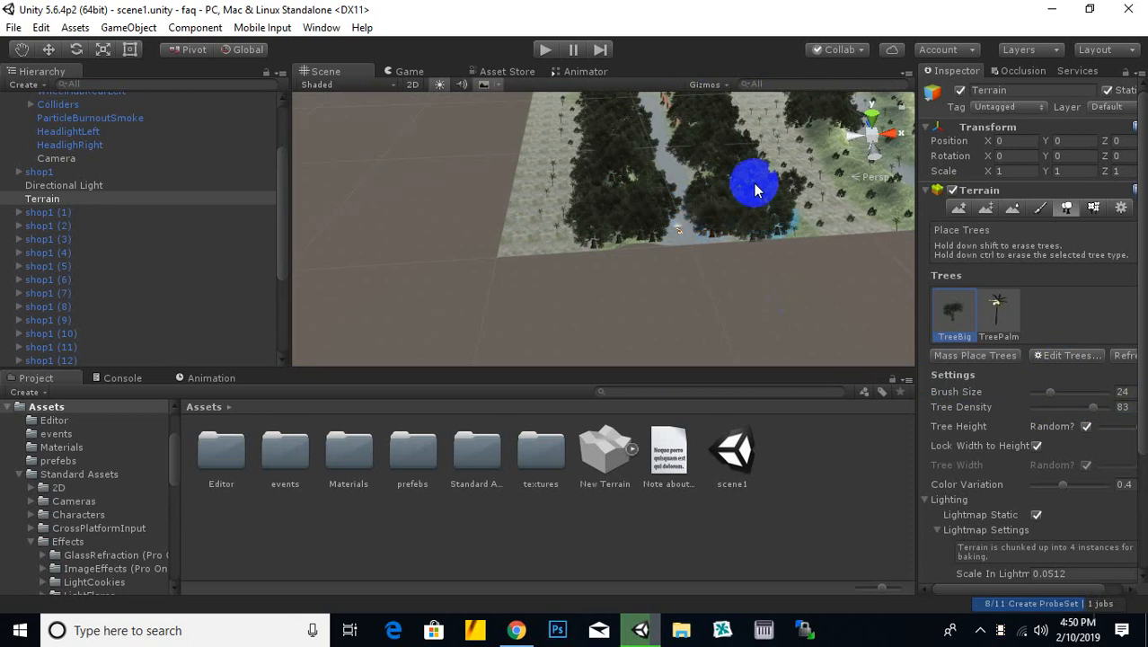
# Step: Play the scene, drive the car off the road between the newly planted trees, and exit play mode
pyautogui.moveTo(757, 190)
pyautogui.mouseDown(button='middle')
pyautogui.moveTo(754, 274)
pyautogui.moveTo(708, 191)
pyautogui.mouseUp(button='middle')
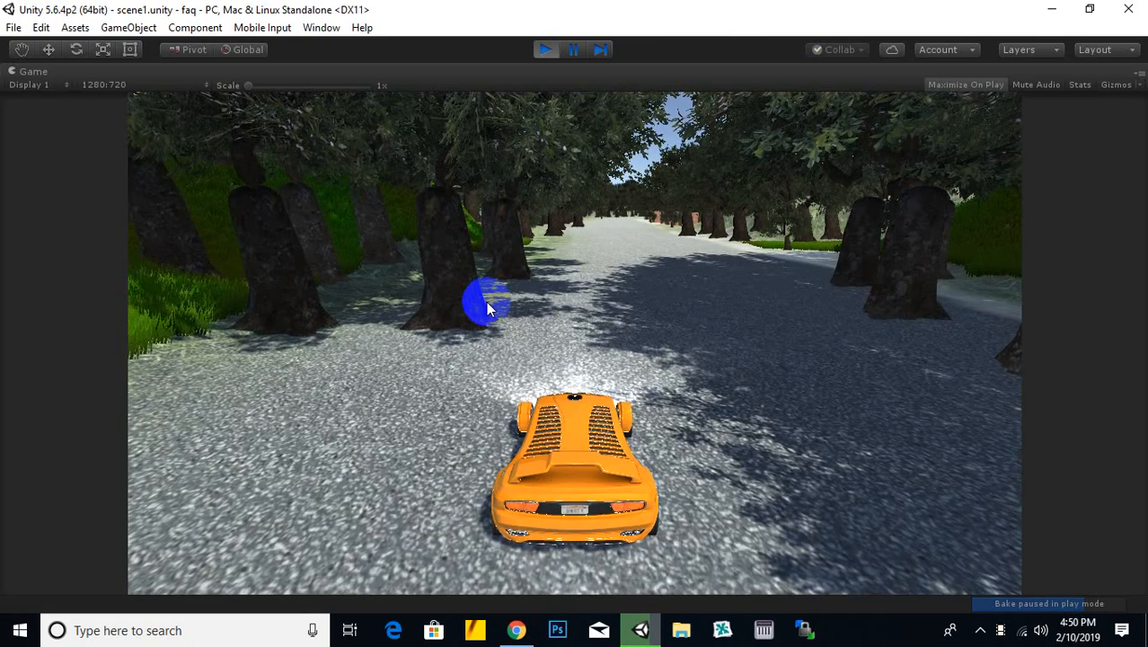
pyautogui.press('Up')
pyautogui.press('Left')
pyautogui.press('Up')
pyautogui.press('Left')
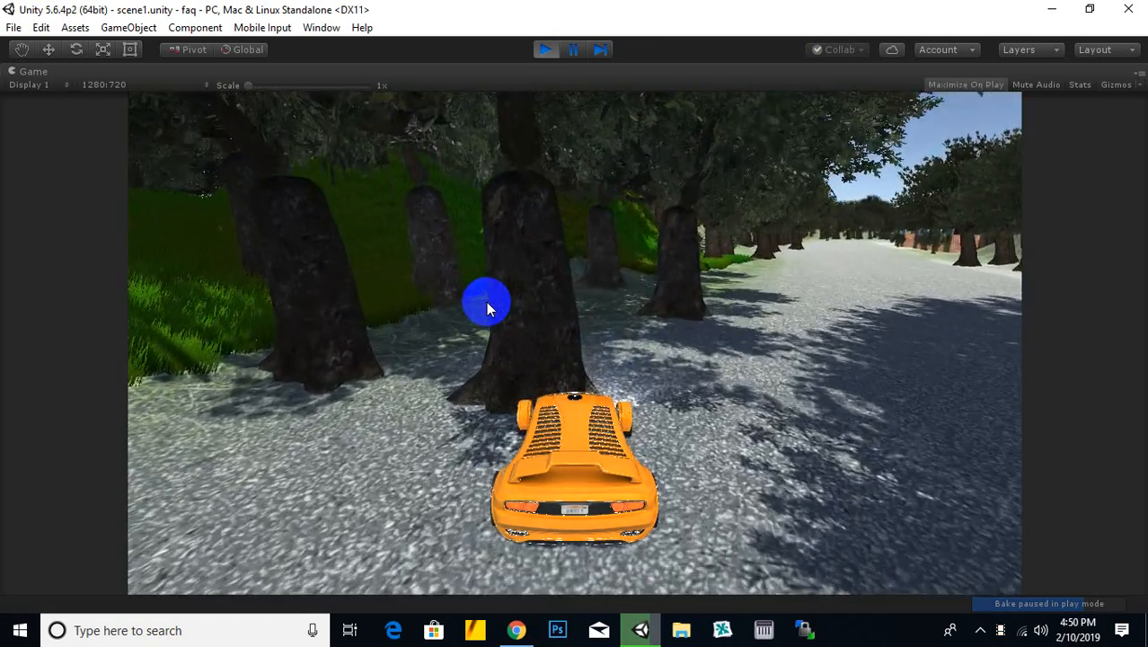
pyautogui.press('Up')
pyautogui.press('Right')
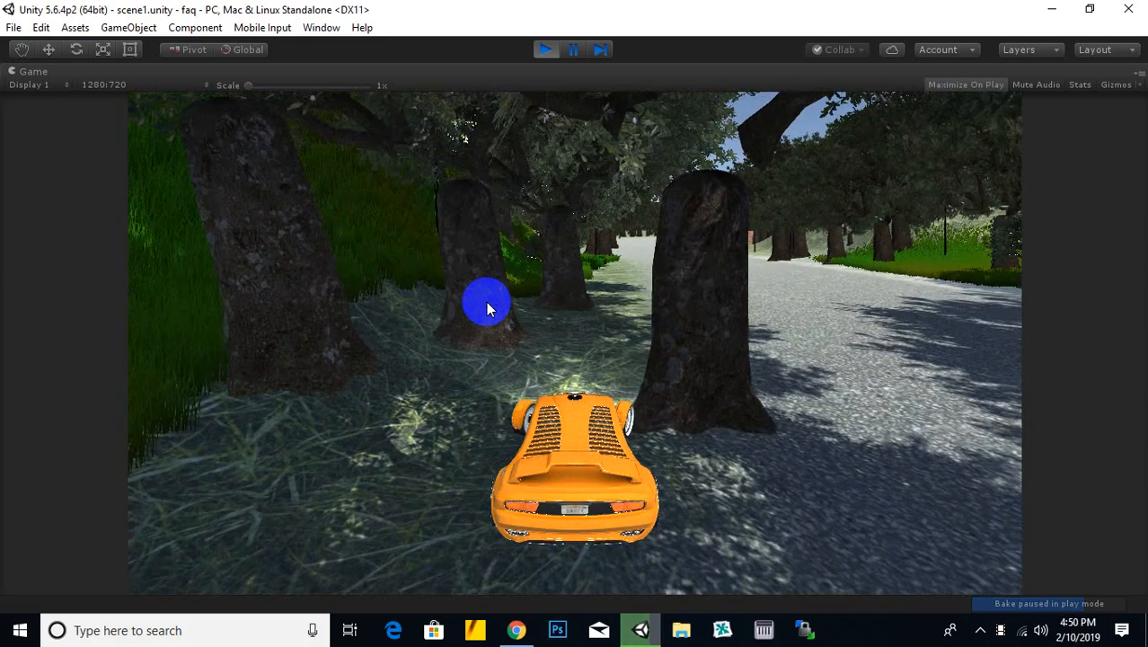
pyautogui.press('Up')
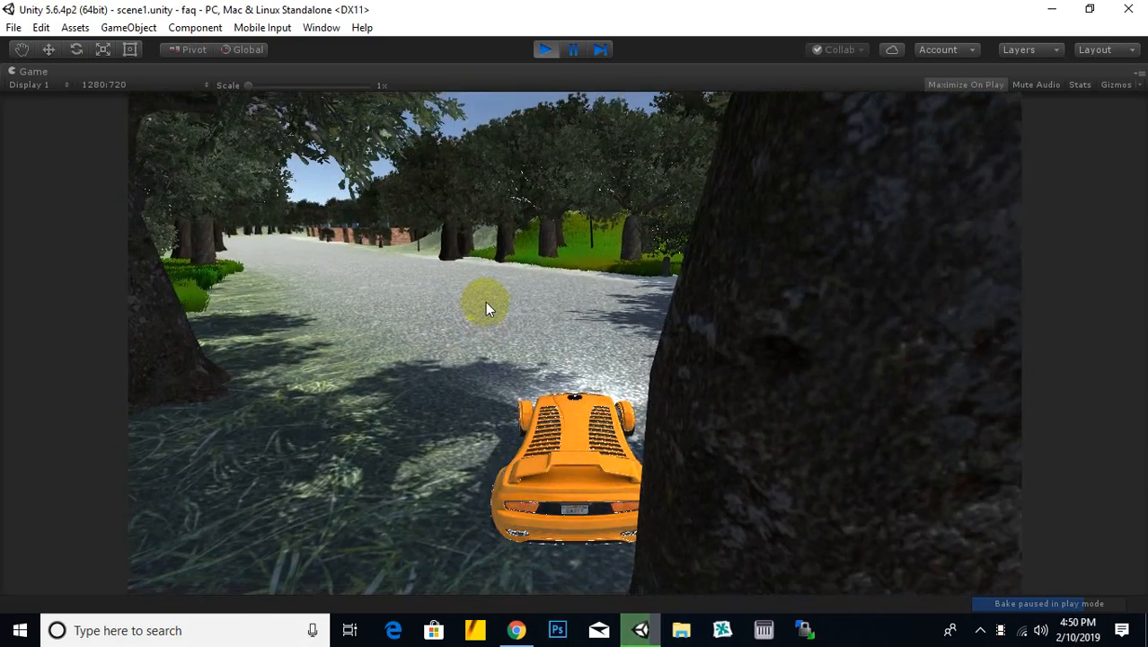
pyautogui.click(492, 152)
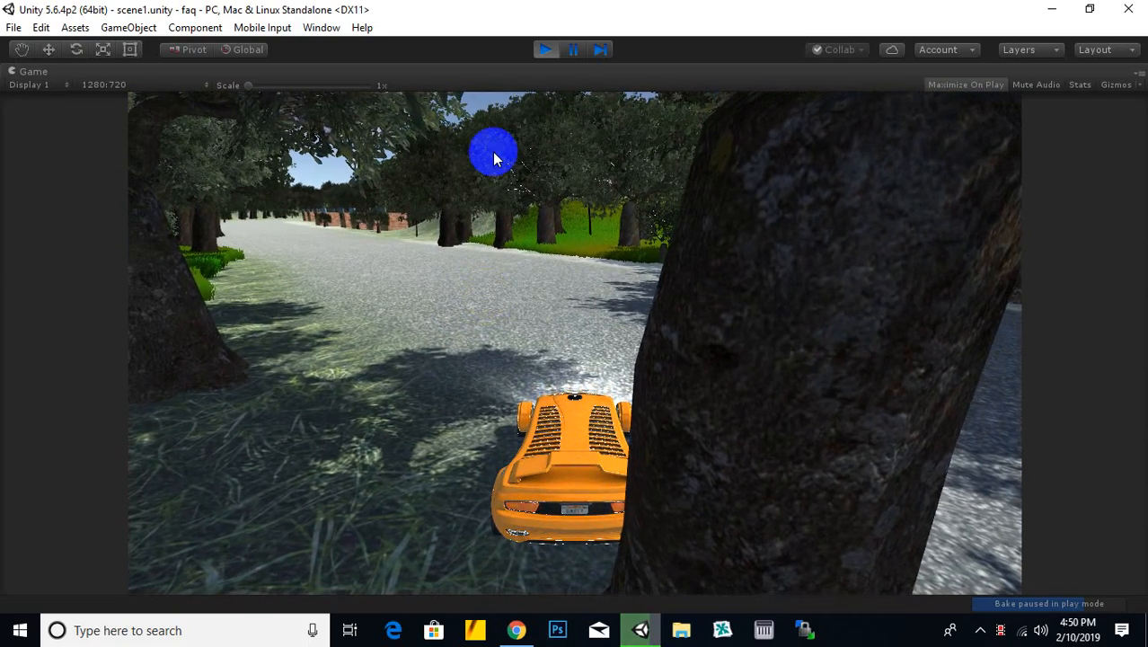
pyautogui.click(545, 49)
# Step: Examine the tree coverage along the whole road from several angles in the scene
pyautogui.scroll(-5, 501, 280)
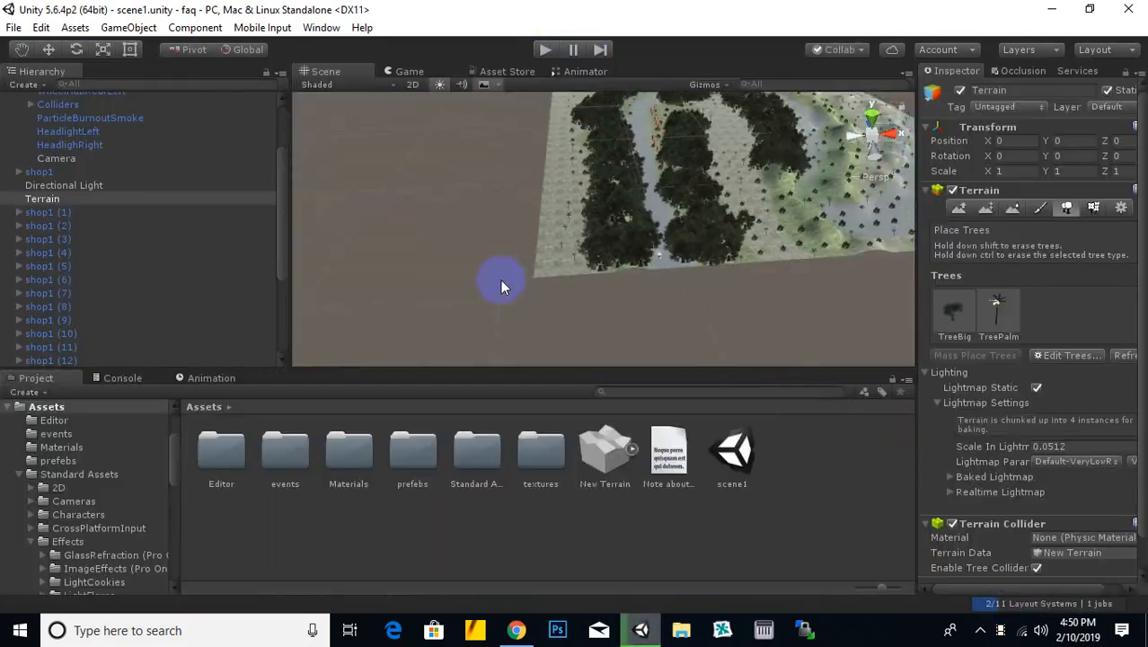
pyautogui.moveTo(789, 244)
pyautogui.mouseDown(button='middle')
pyautogui.moveTo(649, 267)
pyautogui.moveTo(660, 283)
pyautogui.mouseUp(button='middle')
pyautogui.scroll(3, 644, 294)
pyautogui.keyDown('alt'); pyautogui.moveTo(513, 272); pyautogui.dragTo(438, 248); pyautogui.keyUp('alt')
pyautogui.keyDown('alt'); pyautogui.moveTo(677, 246); pyautogui.dragTo(720, 200); pyautogui.keyUp('alt')
pyautogui.moveTo(808, 158); pyautogui.dragTo(433, 302, button='middle')
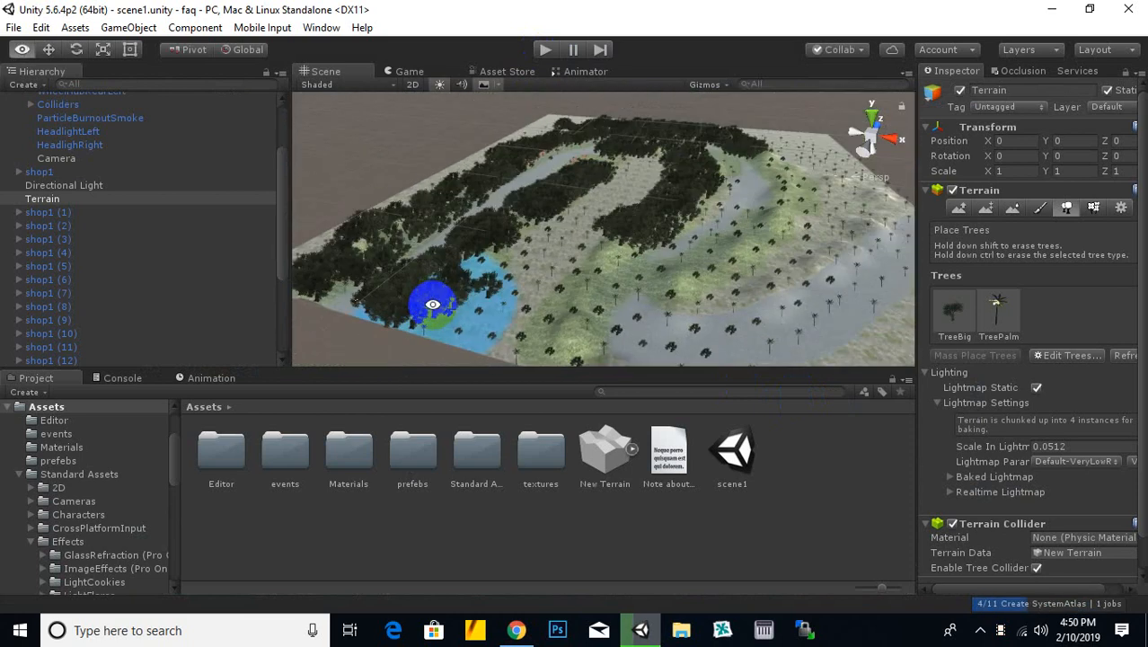
pyautogui.keyDown('alt'); pyautogui.moveTo(700, 168); pyautogui.dragTo(730, 285); pyautogui.keyUp('alt')
pyautogui.moveTo(730, 285); pyautogui.dragTo(828, 223, button='middle')
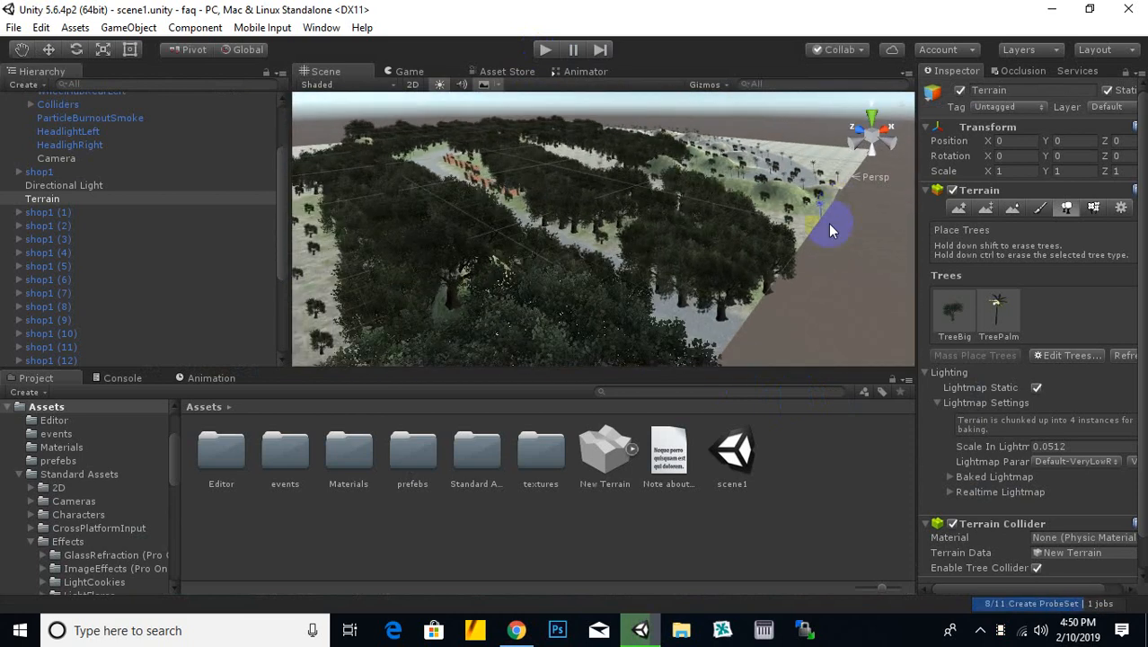
# Step: Examine the trees, grass and shadows around the car up close and from above the start of the road
pyautogui.keyDown('alt'); pyautogui.moveTo(829, 223); pyautogui.dragTo(743, 295); pyautogui.keyUp('alt')
pyautogui.moveTo(743, 295); pyautogui.dragTo(717, 244, button='middle')
pyautogui.scroll(-4, 717, 244)
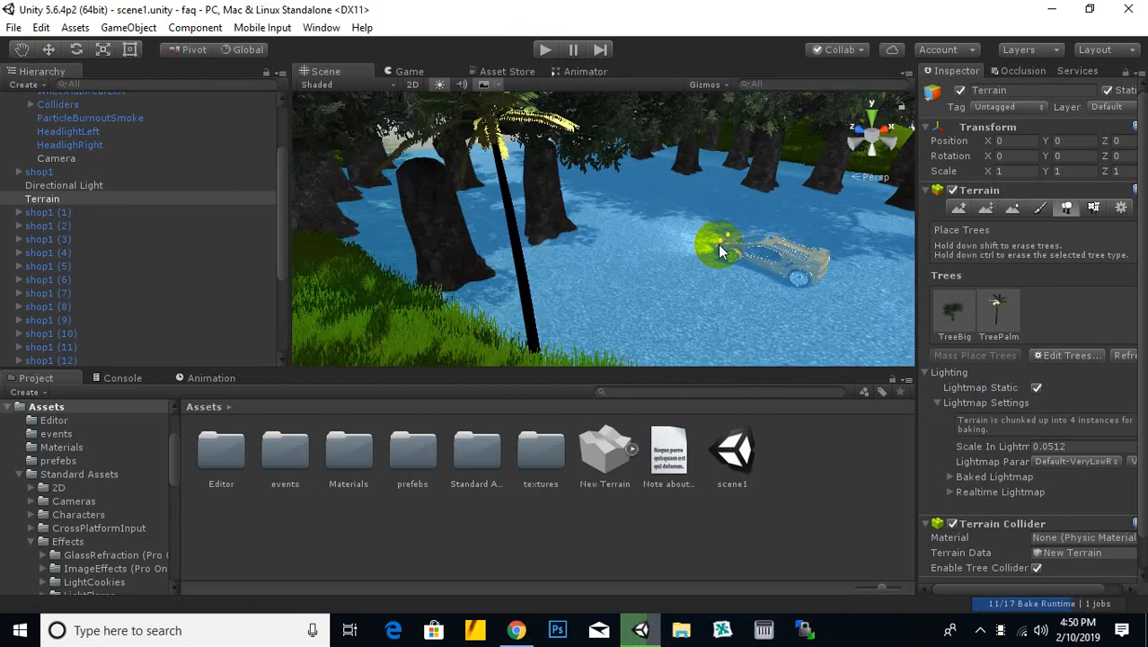
pyautogui.keyDown('alt'); pyautogui.moveTo(710, 274); pyautogui.dragTo(633, 291); pyautogui.keyUp('alt')
pyautogui.scroll(4, 626, 278)
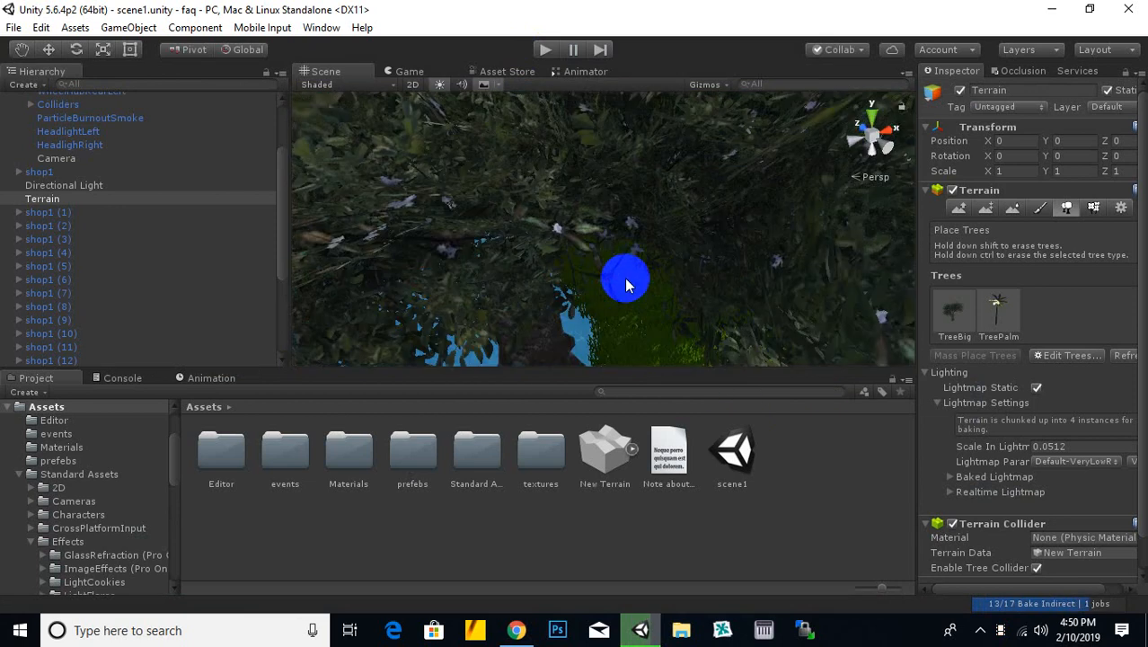
pyautogui.scroll(2, 626, 279)
pyautogui.moveTo(623, 277); pyautogui.dragTo(683, 262, button='middle')
pyautogui.scroll(2, 683, 262)
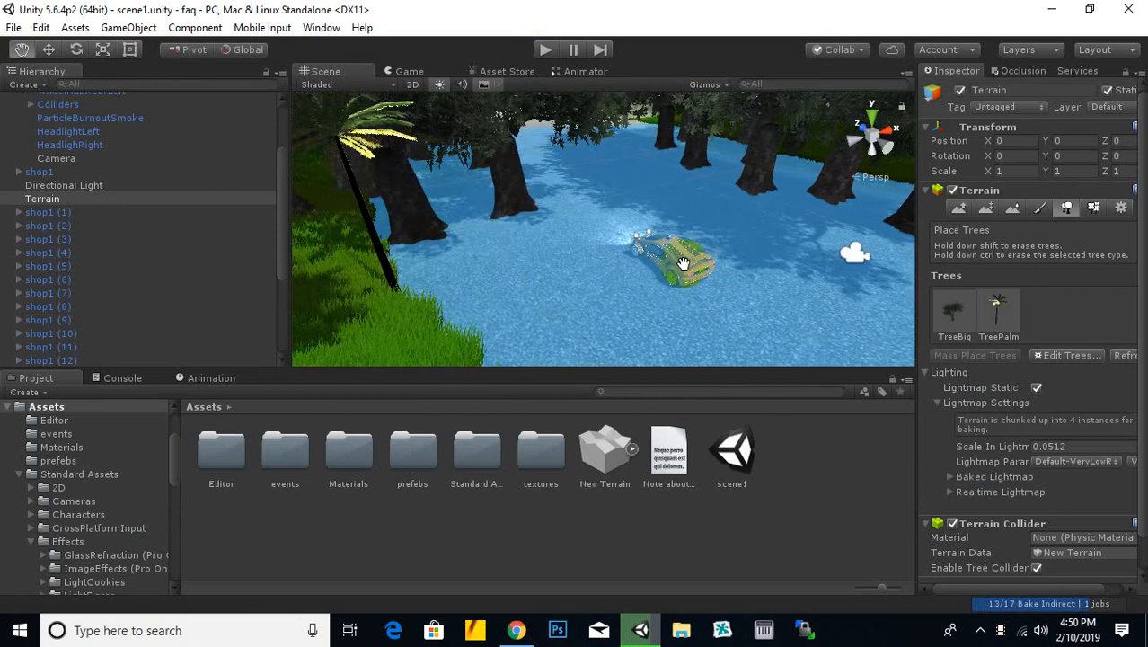
pyautogui.moveTo(663, 222); pyautogui.dragTo(676, 260, button='middle')
pyautogui.scroll(-4, 678, 263)
pyautogui.moveTo(679, 263); pyautogui.dragTo(532, 334, button='right')
pyautogui.scroll(-4, 523, 336)
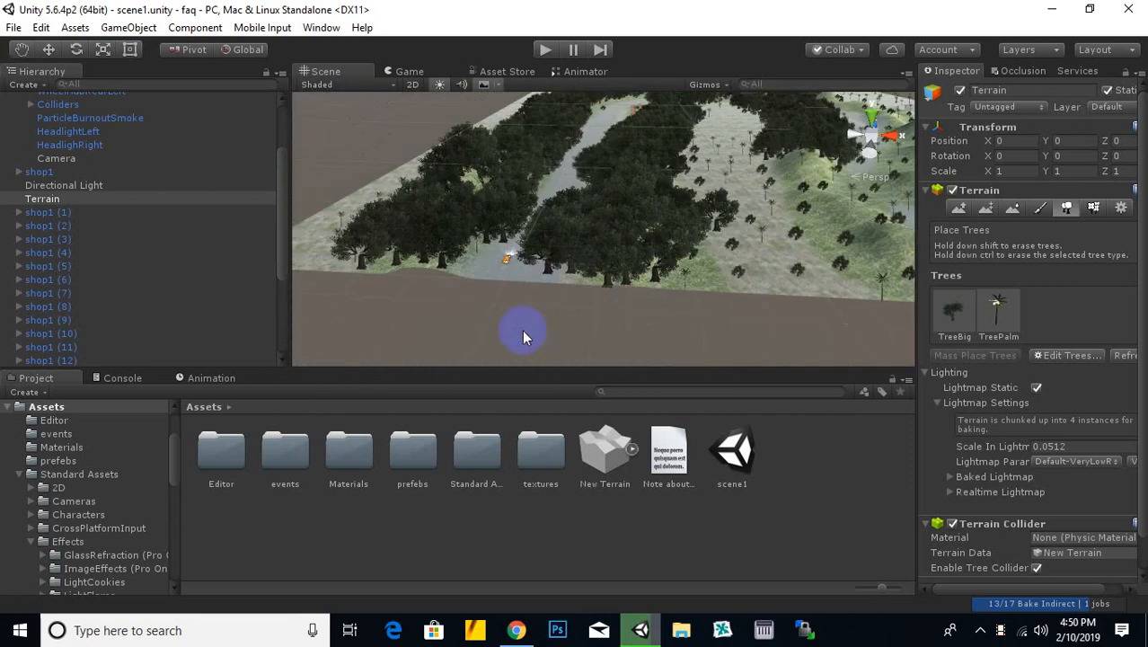
pyautogui.moveTo(523, 310); pyautogui.dragTo(539, 341, button='middle')
pyautogui.keyDown('alt'); pyautogui.moveTo(497, 300); pyautogui.dragTo(550, 318); pyautogui.keyUp('alt')
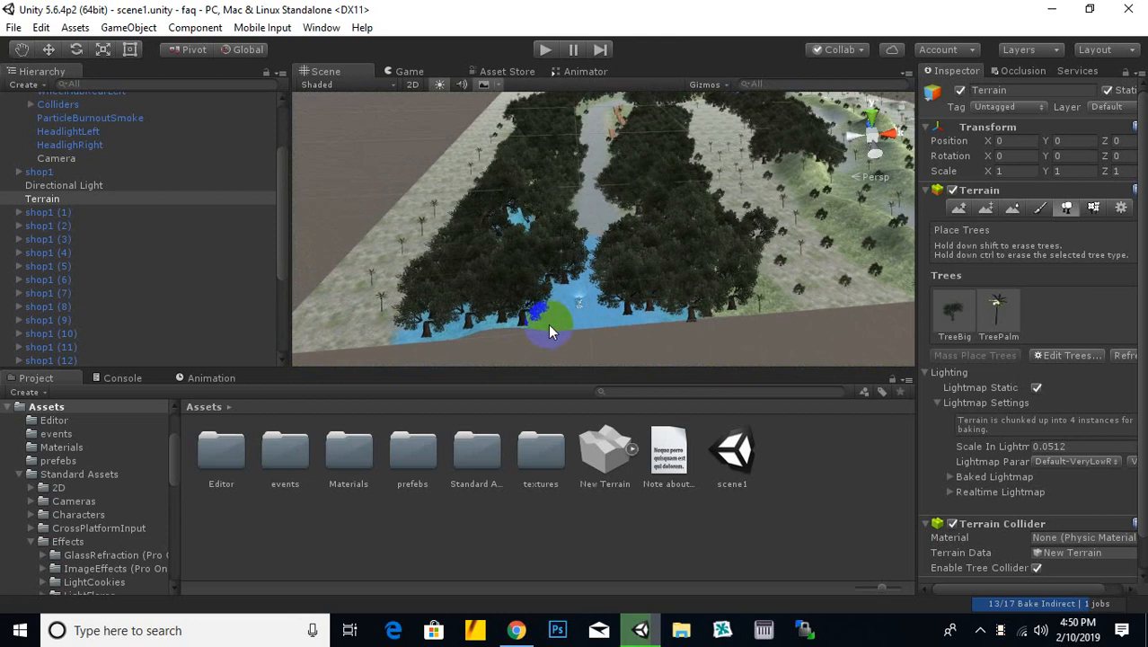
pyautogui.moveTo(730, 238); pyautogui.dragTo(689, 256, button='middle')
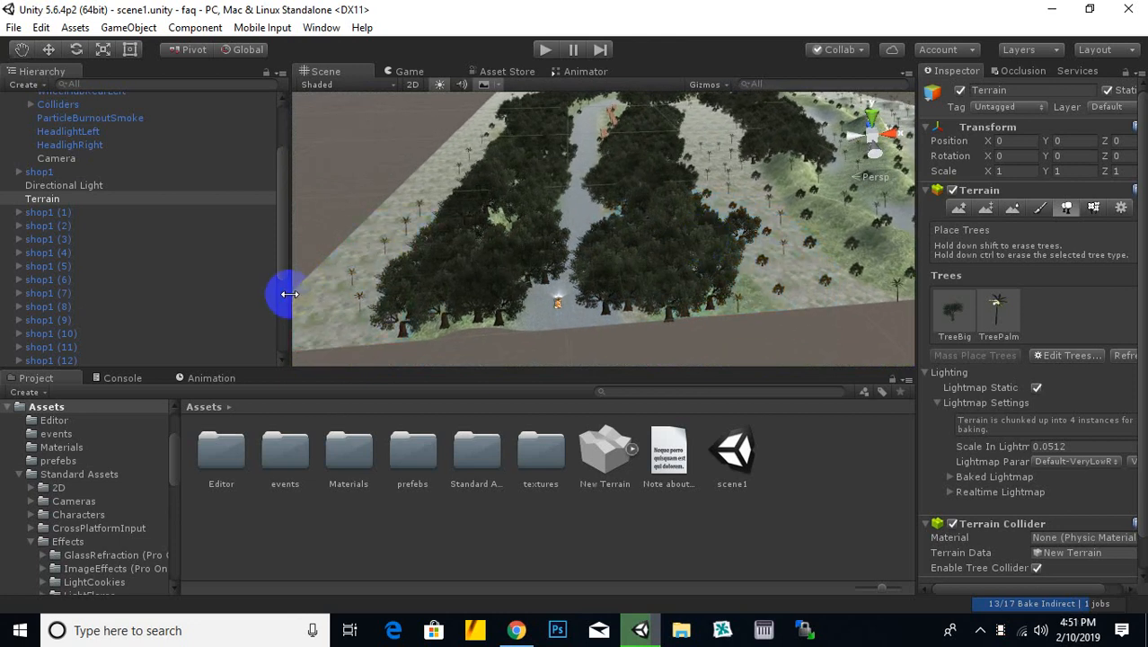
# Step: Narrow the Hierarchy to widen the scene area, and preview the scene through the game camera
pyautogui.moveTo(288, 294); pyautogui.dragTo(180, 295)
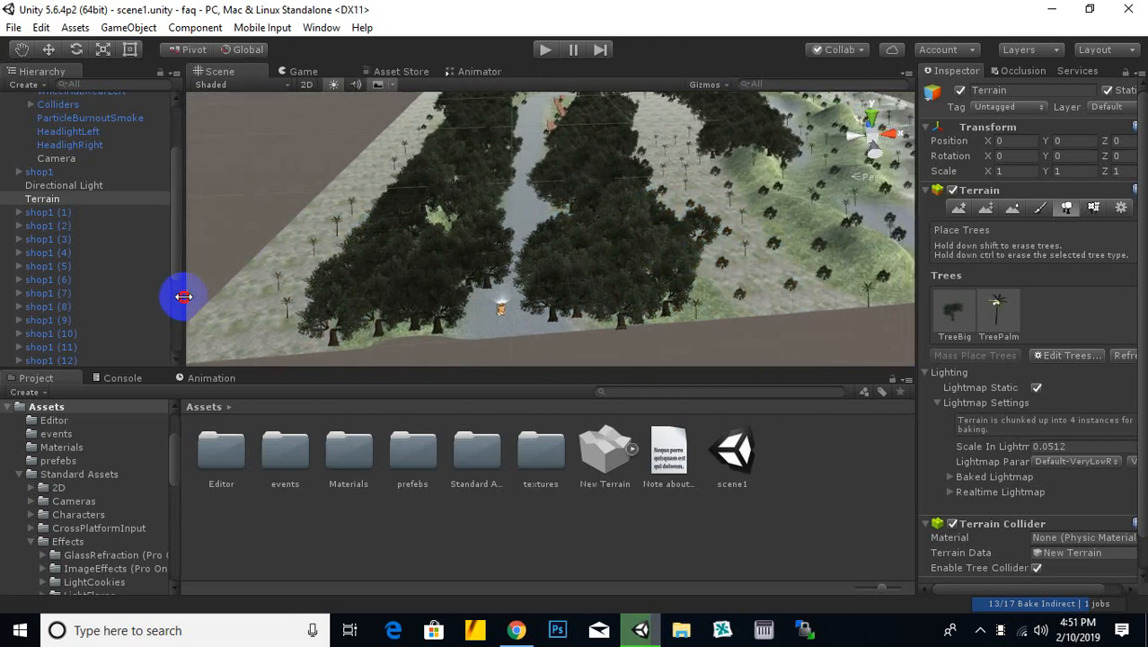
pyautogui.click(302, 72)
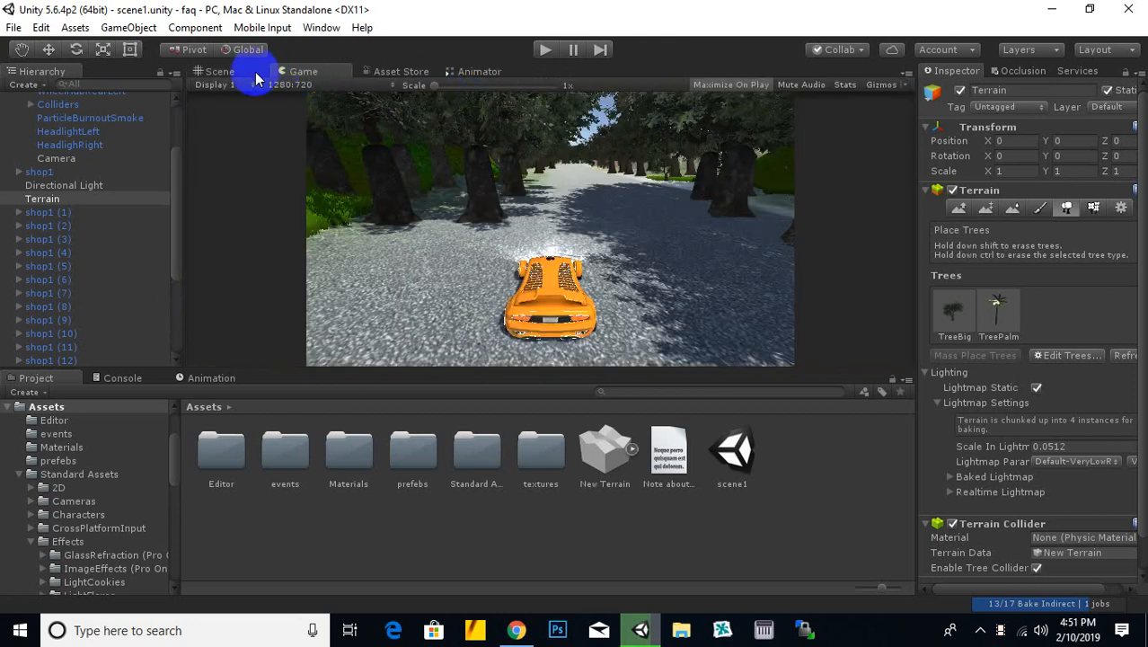
pyautogui.click(218, 72)
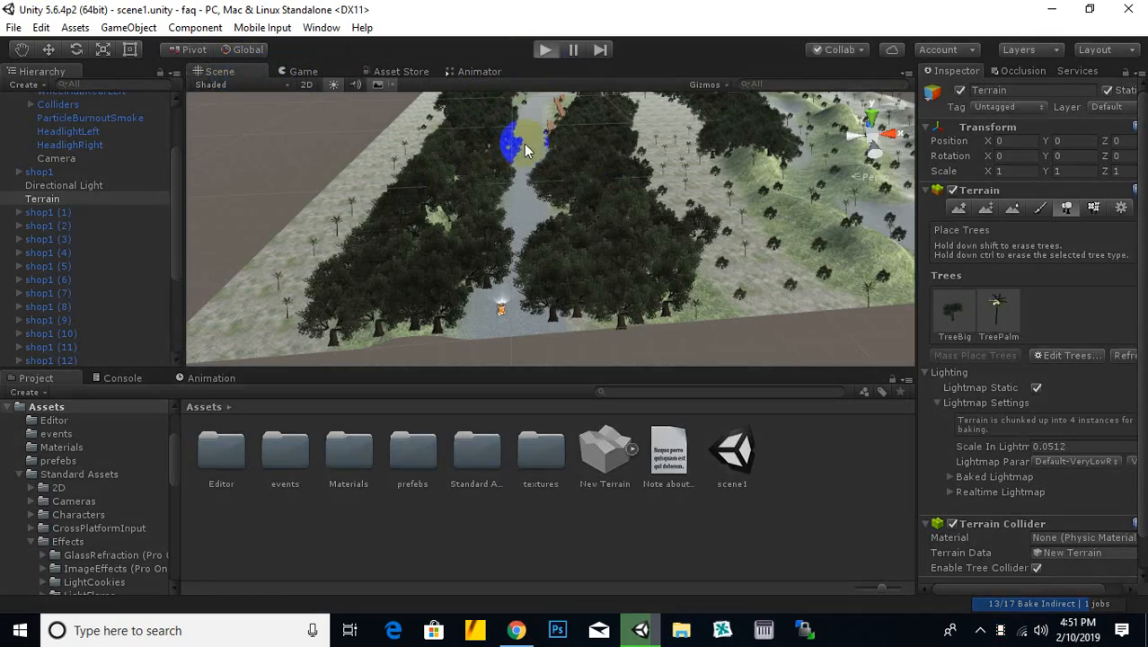
# Step: Play the scene and display its rendering statistics
pyautogui.hotkey('ctrl', 'p')
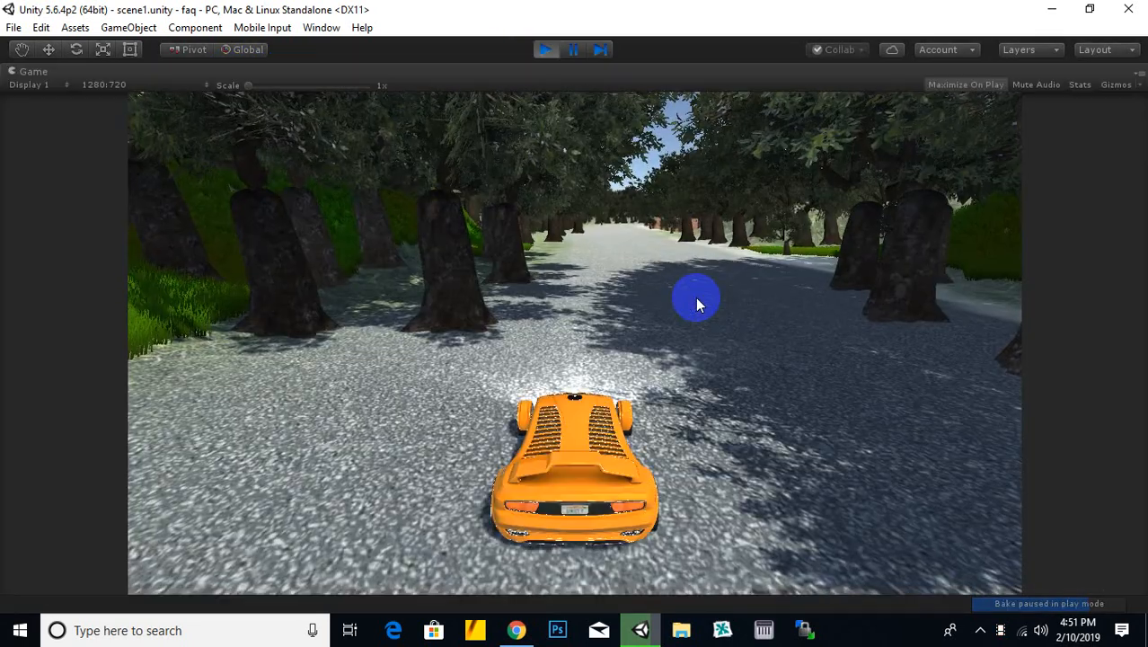
pyautogui.click(1080, 85)
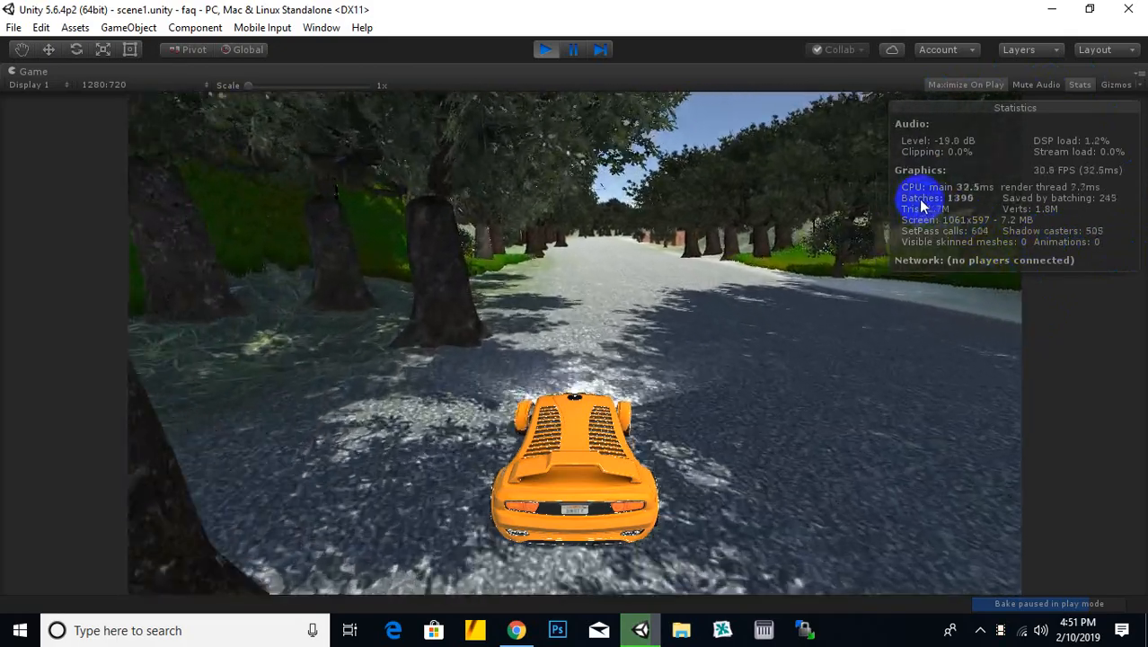
# Step: Drive the car along the tree-lined road to the roadside shops while watching the rendering statistics
pyautogui.press('Up')
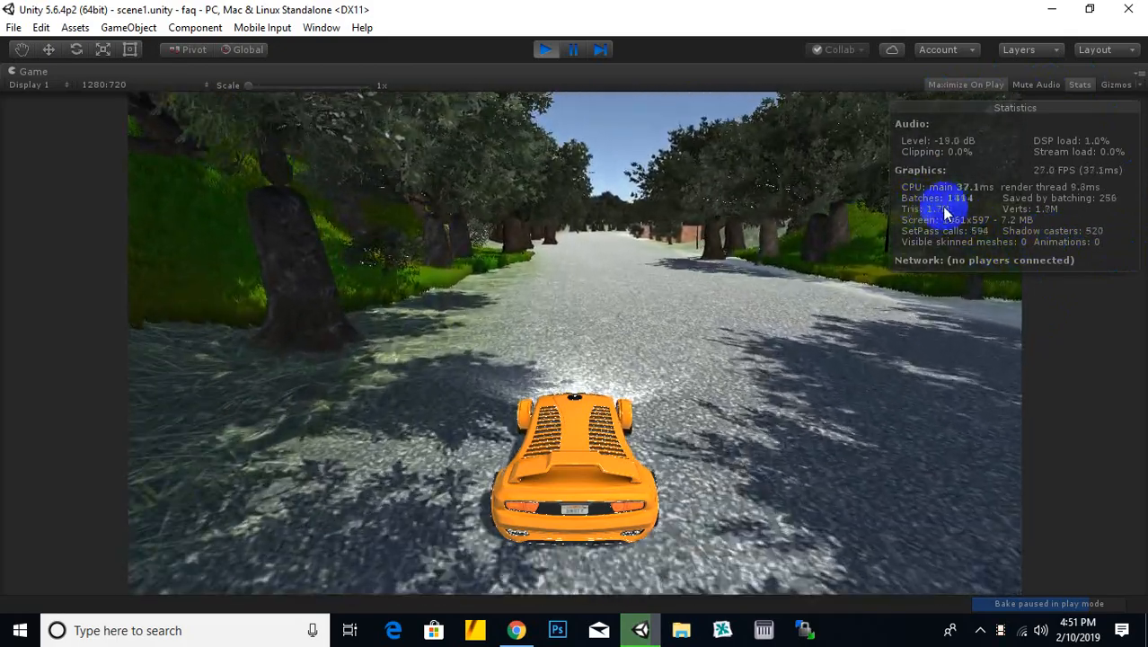
pyautogui.press('Up')
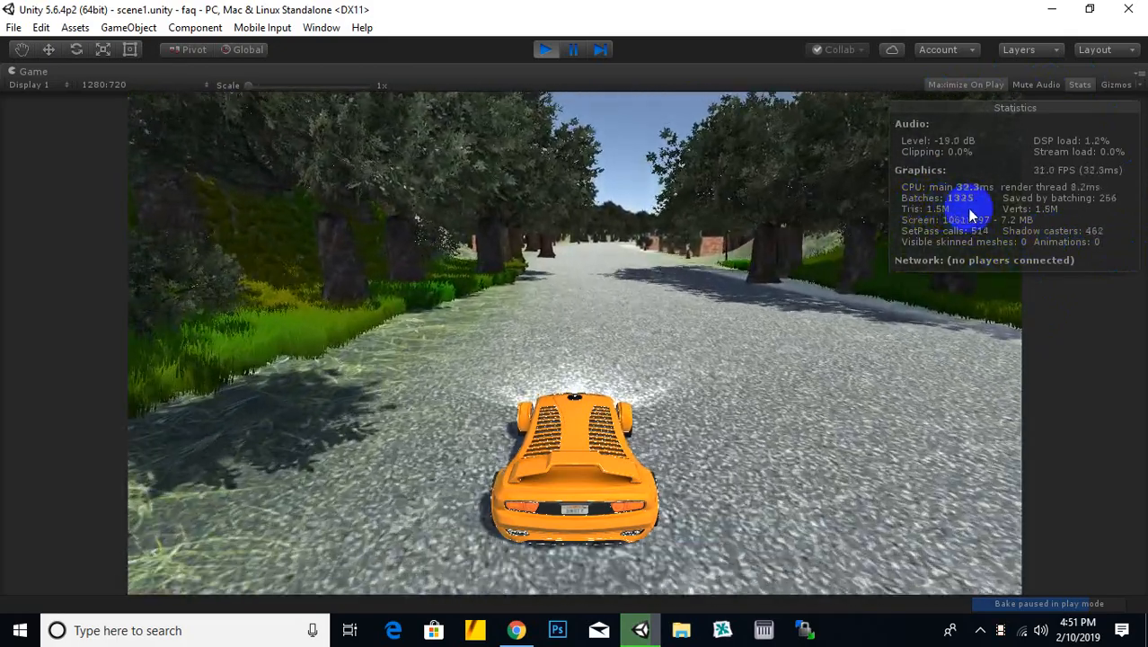
pyautogui.press('Up')
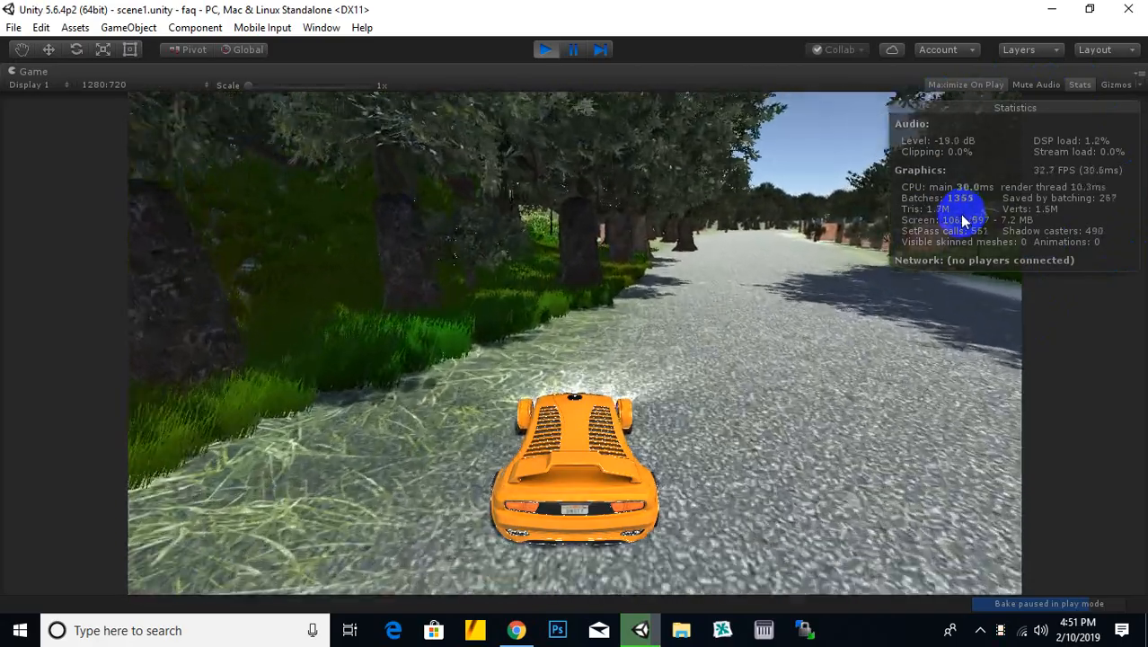
pyautogui.press('Up')
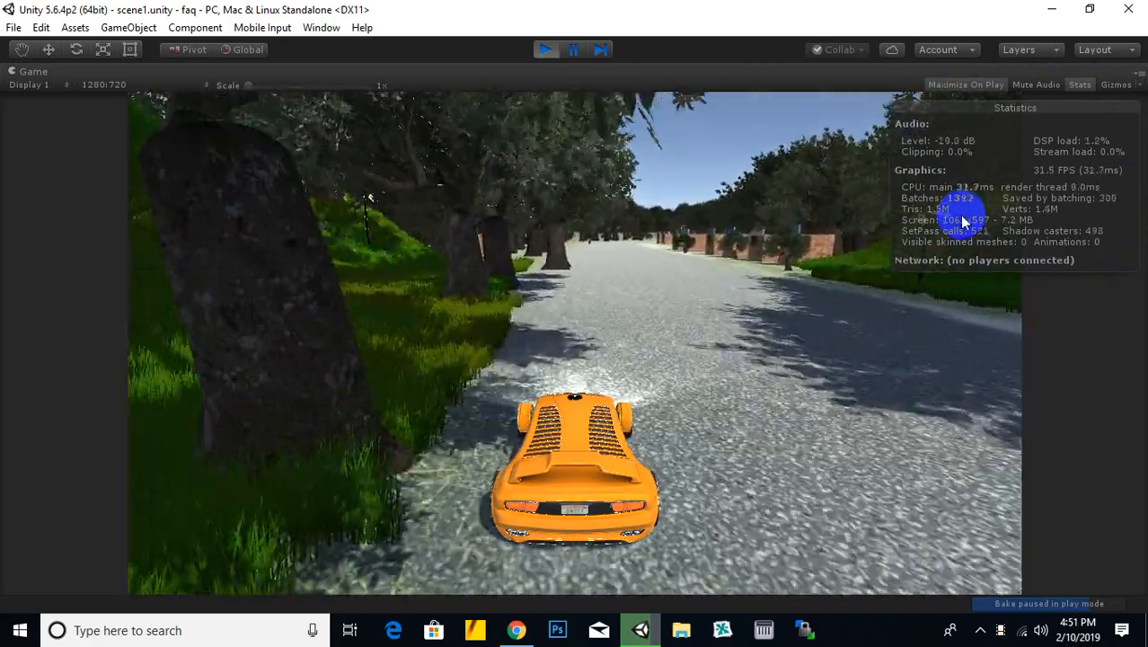
pyautogui.press('Up')
pyautogui.press('Right')
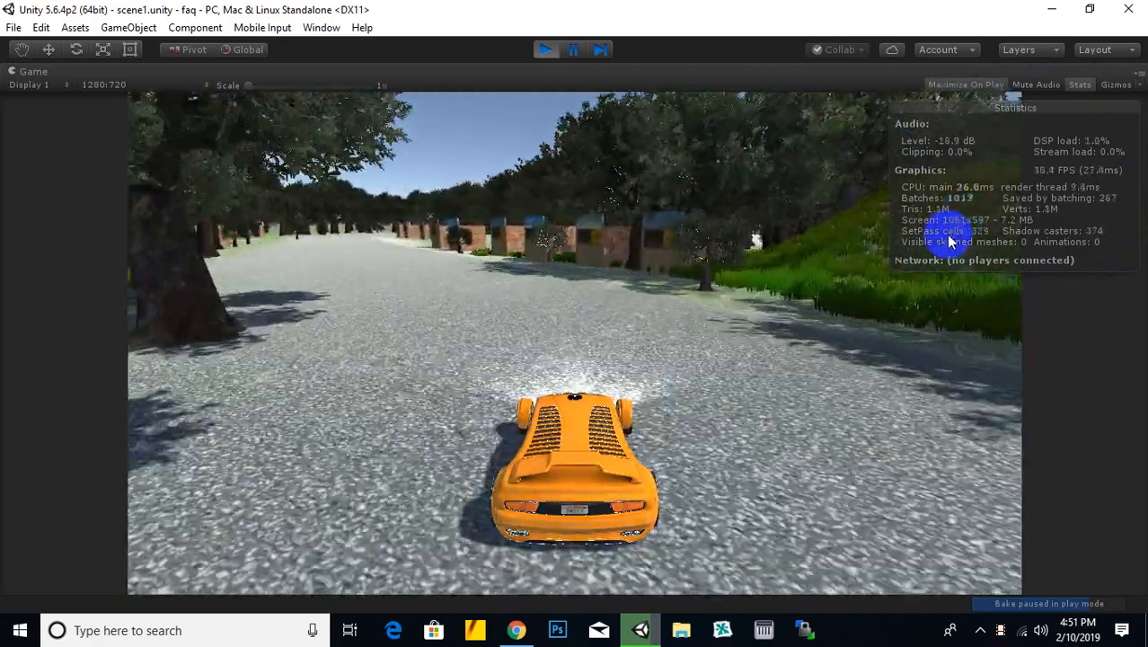
pyautogui.press('Up')
pyautogui.press('Right')
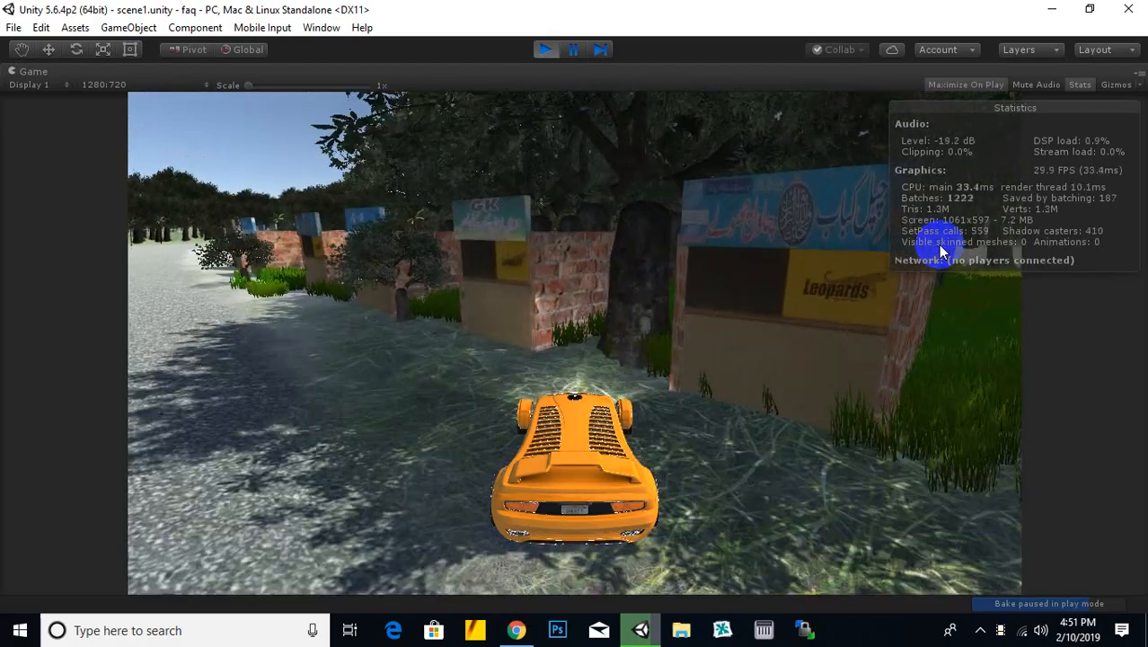
# Step: Drive the car up to the tree between the shops, back it away, and stop play mode
pyautogui.press('Down')
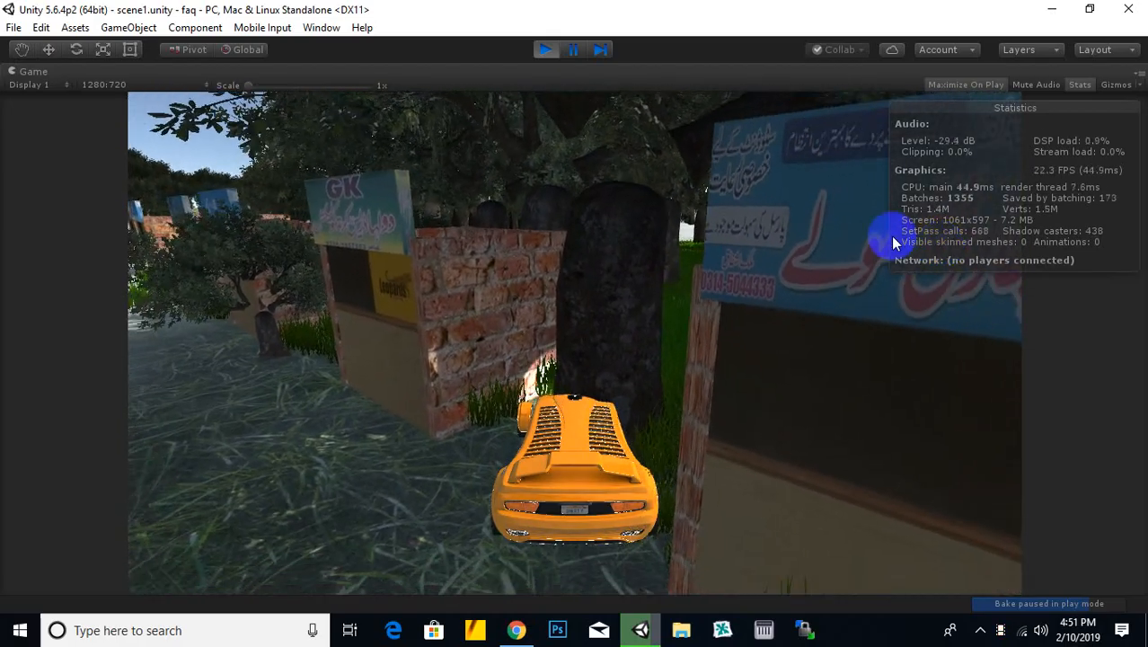
pyautogui.press('Up')
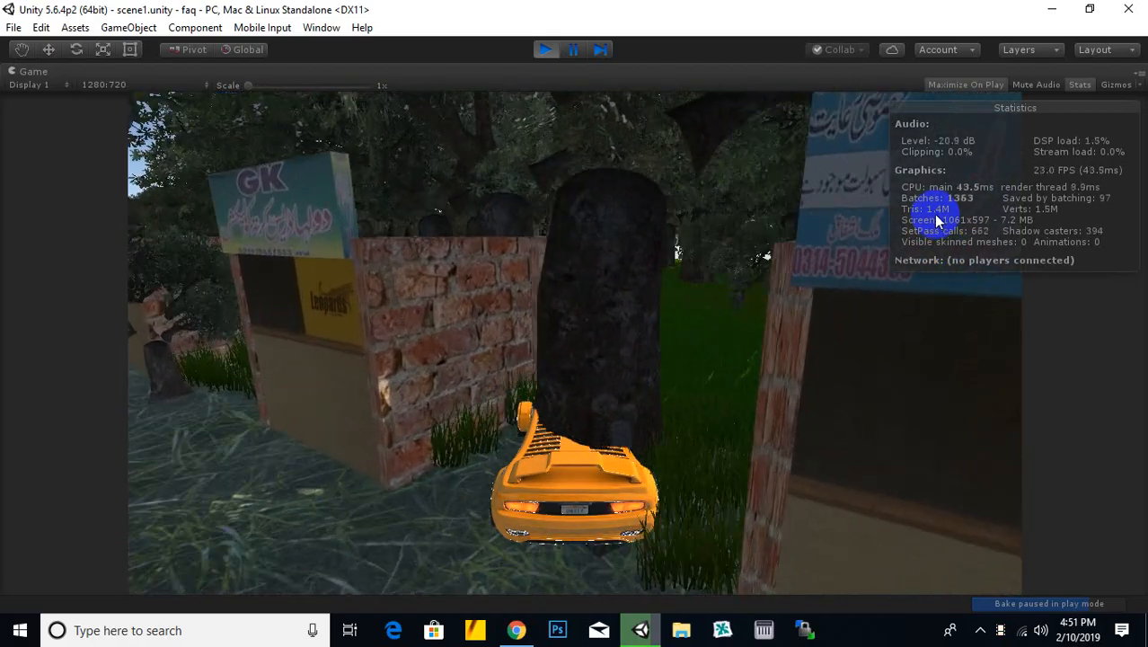
pyautogui.press('Down')
pyautogui.press('Down')
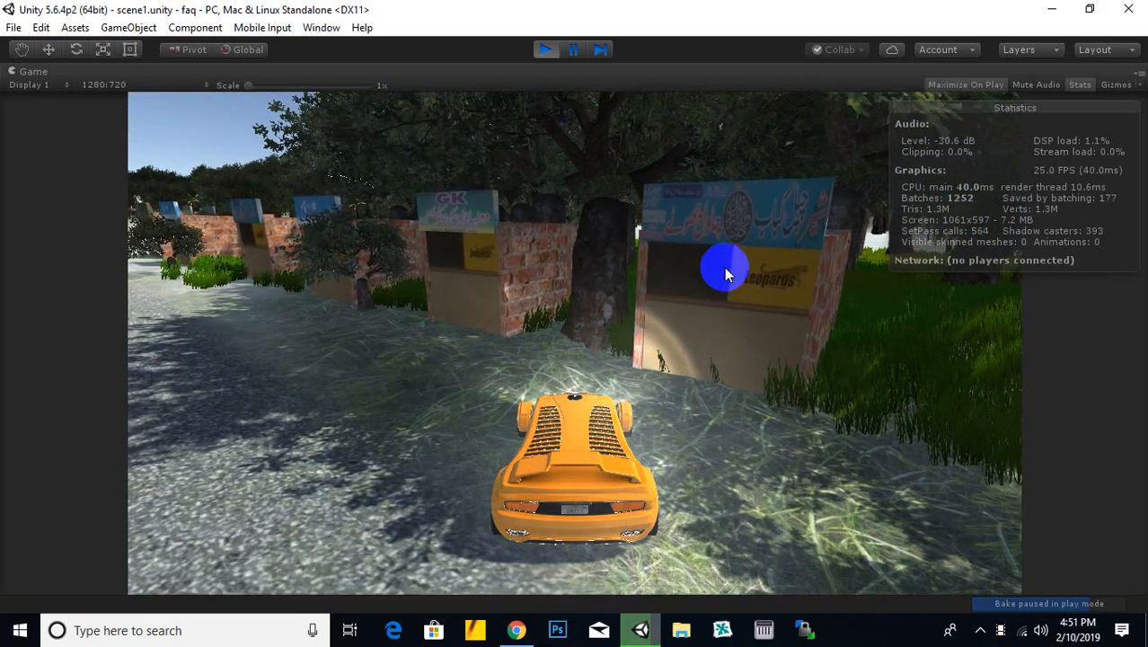
pyautogui.click(546, 49)
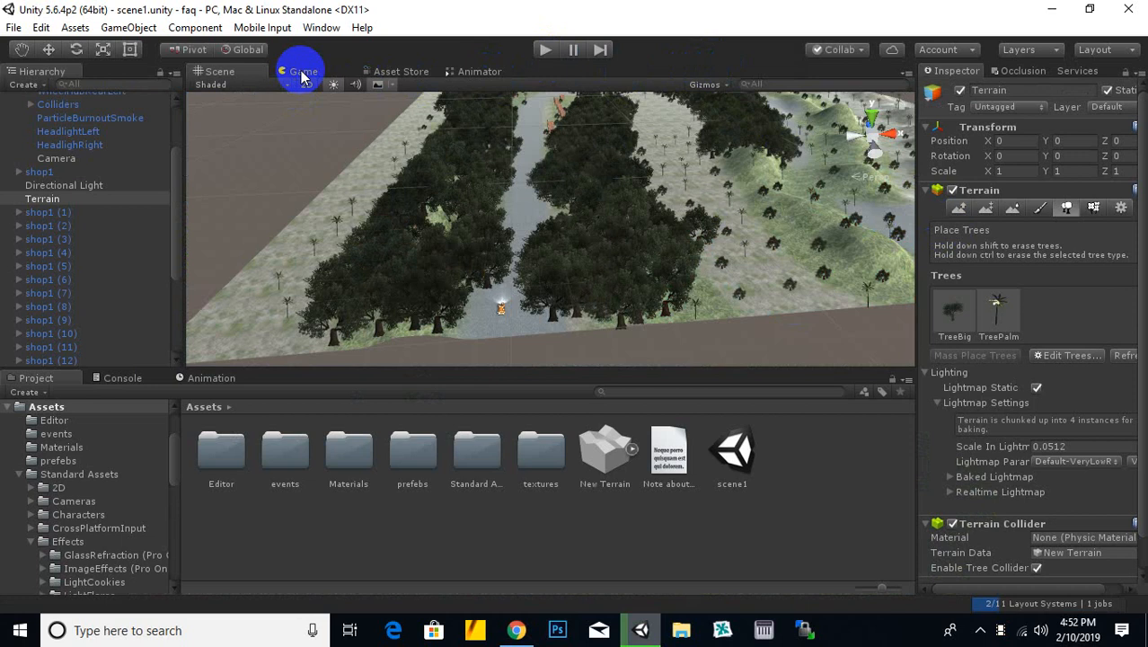
# Step: Examine the tree coverage along the road and across the hilly part of the terrain from several angles
pyautogui.scroll(-5, 574, 328)
pyautogui.moveTo(556, 289); pyautogui.dragTo(598, 303, button='middle')
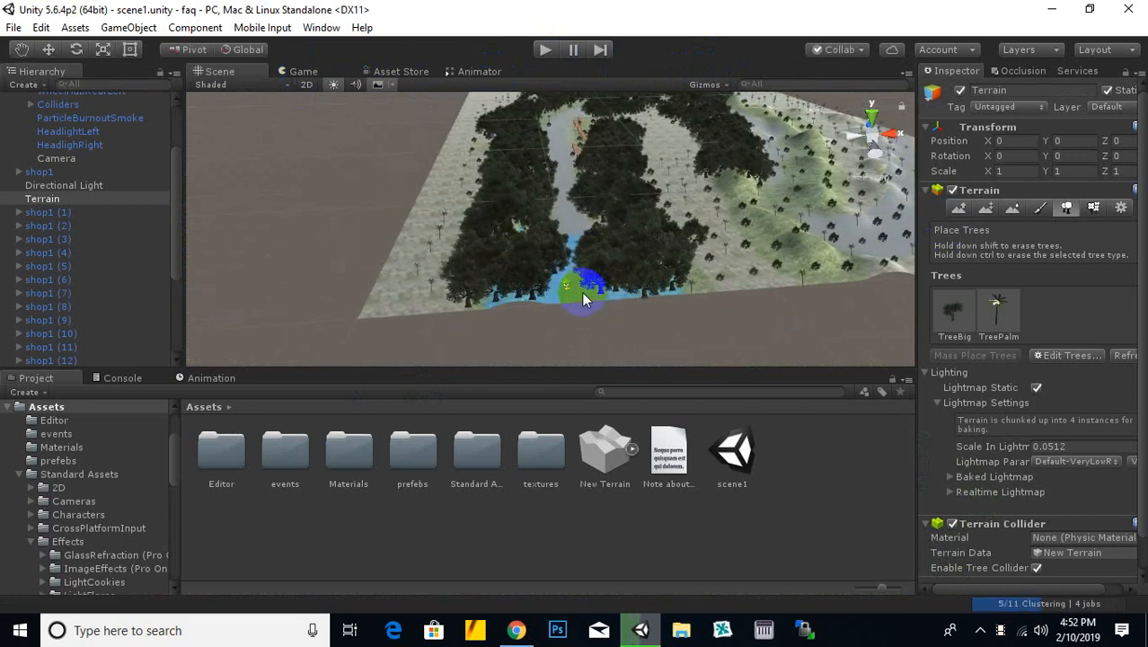
pyautogui.scroll(5, 578, 285)
pyautogui.moveTo(386, 280); pyautogui.dragTo(461, 232, button='middle')
pyautogui.moveTo(368, 252)
pyautogui.keyDown('alt'); pyautogui.mouseDown()
pyautogui.moveTo(561, 320)
pyautogui.moveTo(339, 308)
pyautogui.moveTo(249, 289)
pyautogui.mouseUp(); pyautogui.keyUp('alt')
pyautogui.scroll(-3, 520, 264)
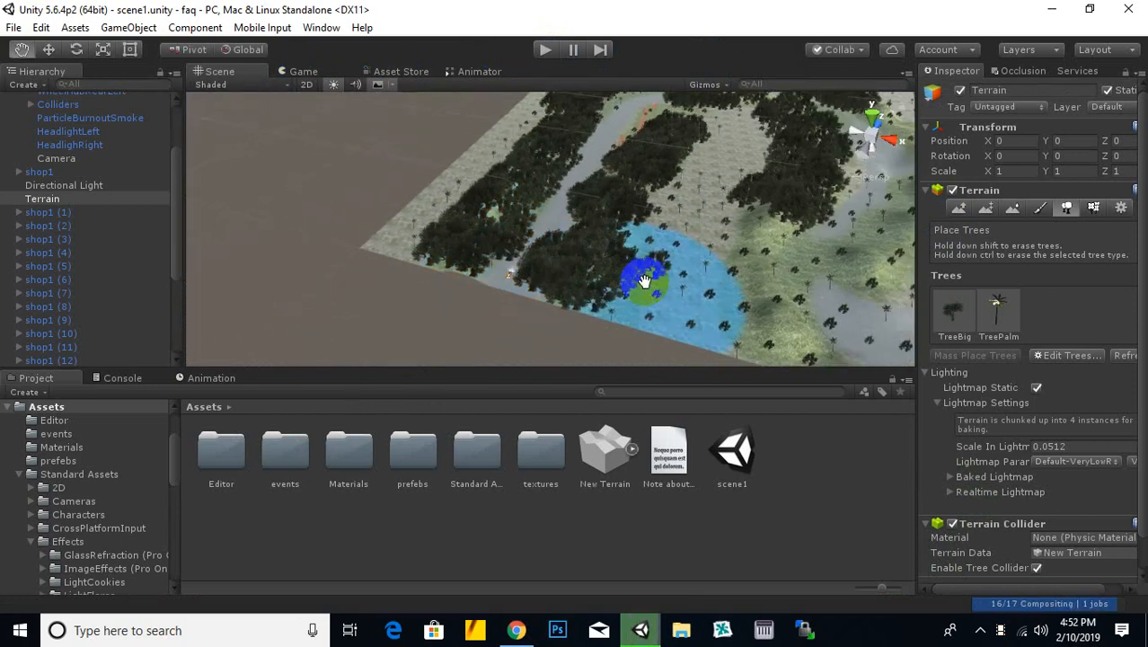
pyautogui.moveTo(643, 277); pyautogui.dragTo(374, 277, button='middle')
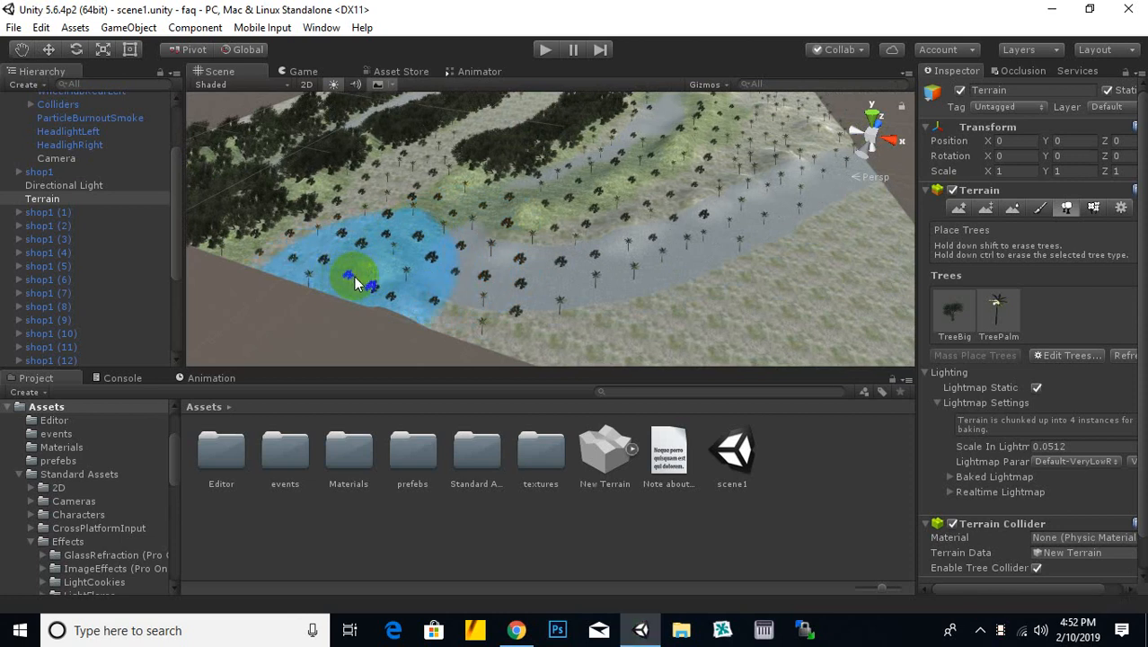
pyautogui.keyDown('alt'); pyautogui.moveTo(347, 271); pyautogui.dragTo(422, 250); pyautogui.keyUp('alt')
pyautogui.scroll(10, 422, 251)
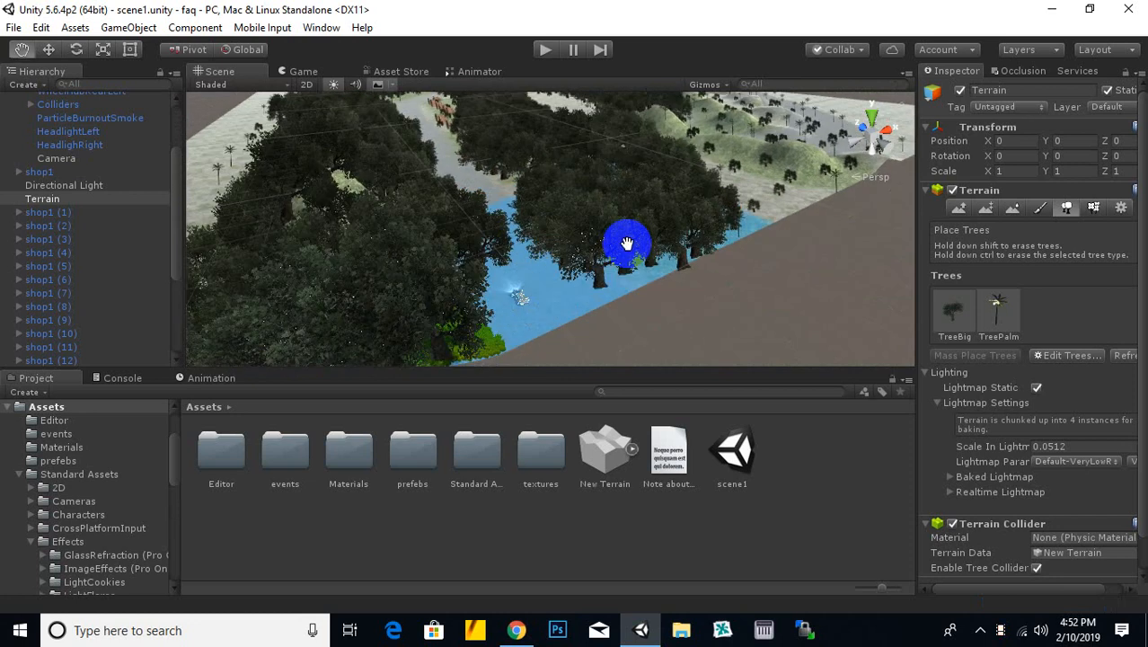
pyautogui.keyDown('alt'); pyautogui.moveTo(666, 256); pyautogui.dragTo(448, 286); pyautogui.keyUp('alt')
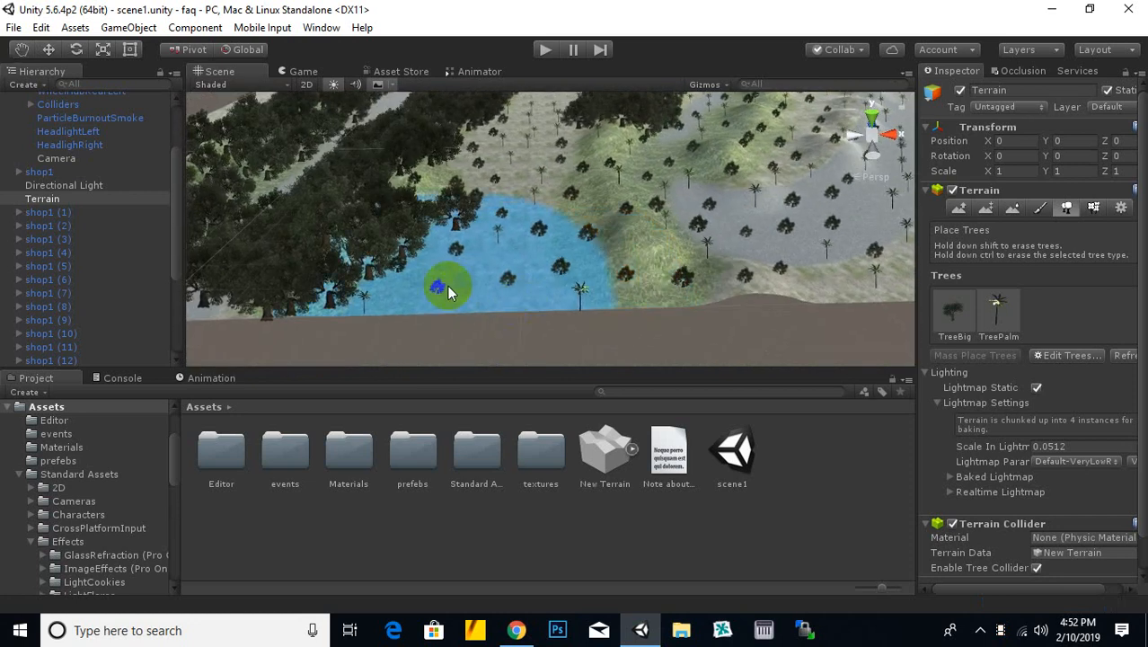
pyautogui.scroll(-5, 447, 286)
pyautogui.moveTo(436, 285); pyautogui.dragTo(461, 329, button='middle')
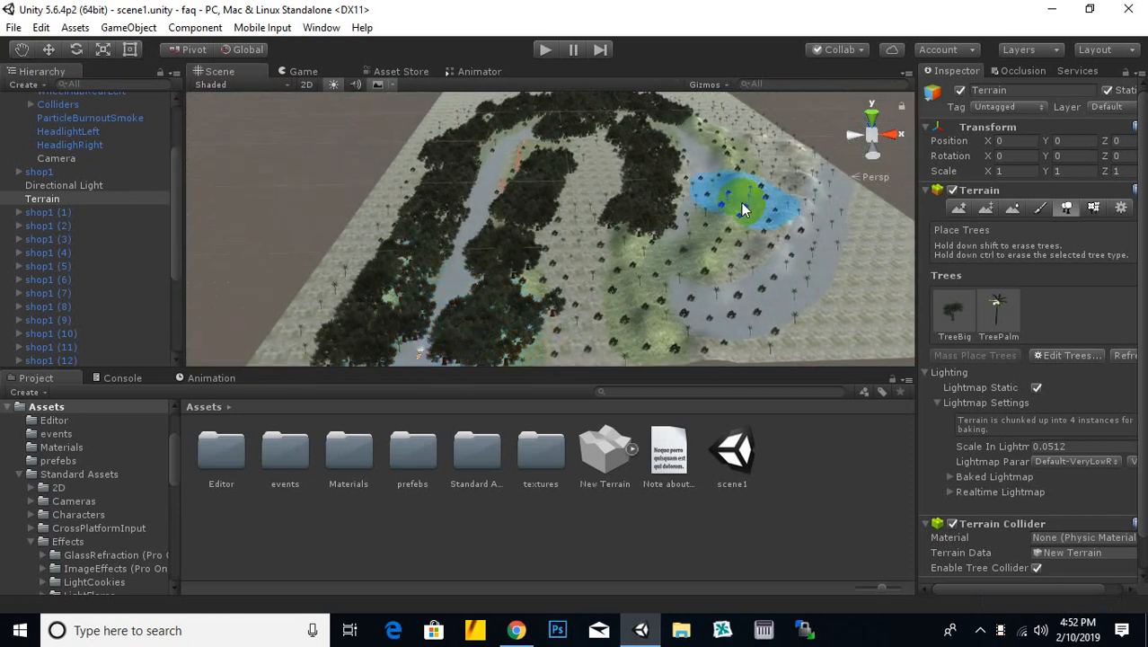
pyautogui.moveTo(758, 296); pyautogui.dragTo(817, 268, button='middle')
pyautogui.moveTo(693, 283); pyautogui.dragTo(640, 285, button='middle')
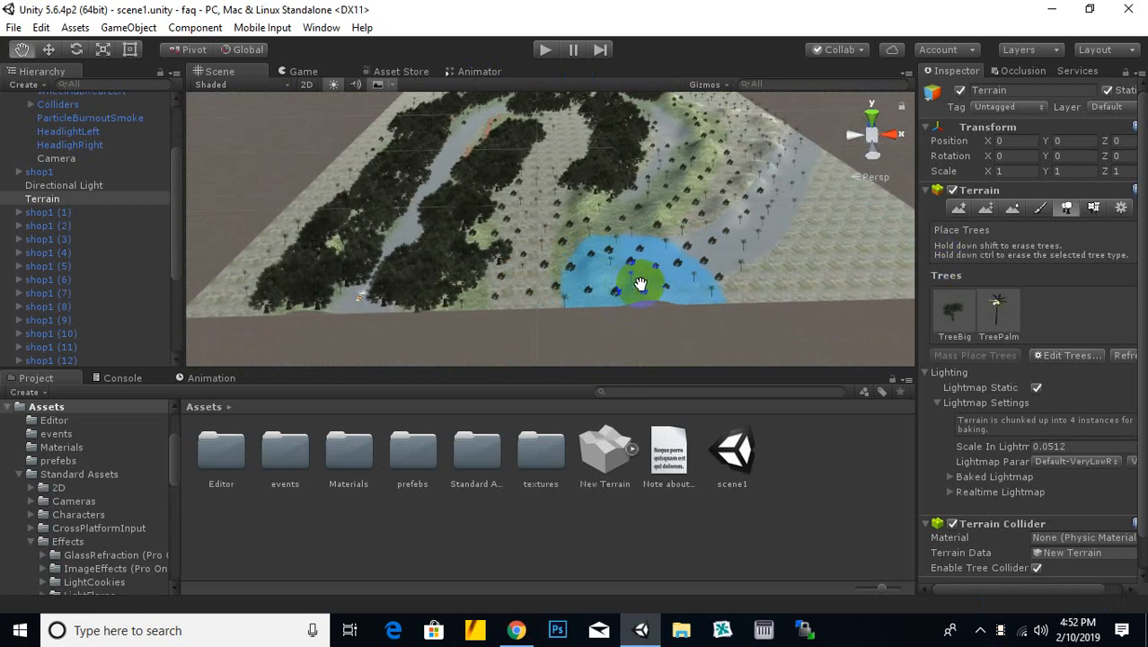
# Step: Switch from the terrain's tree painting to the Move tool
pyautogui.click(49, 52)
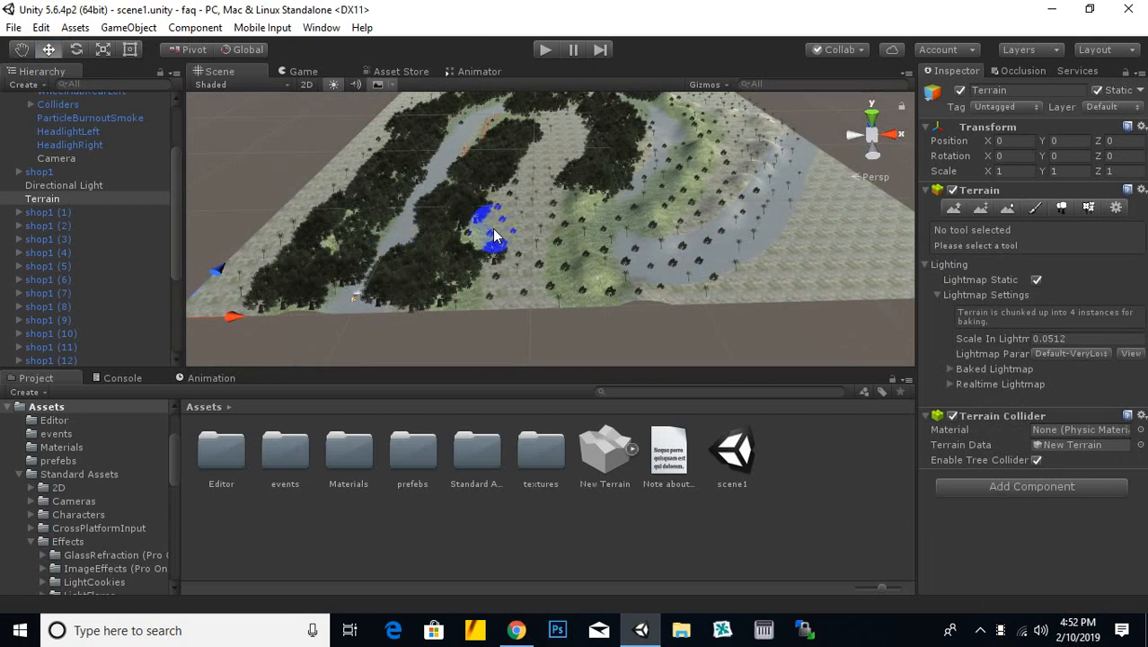
pyautogui.moveTo(630, 287); pyautogui.dragTo(714, 235, button='middle')
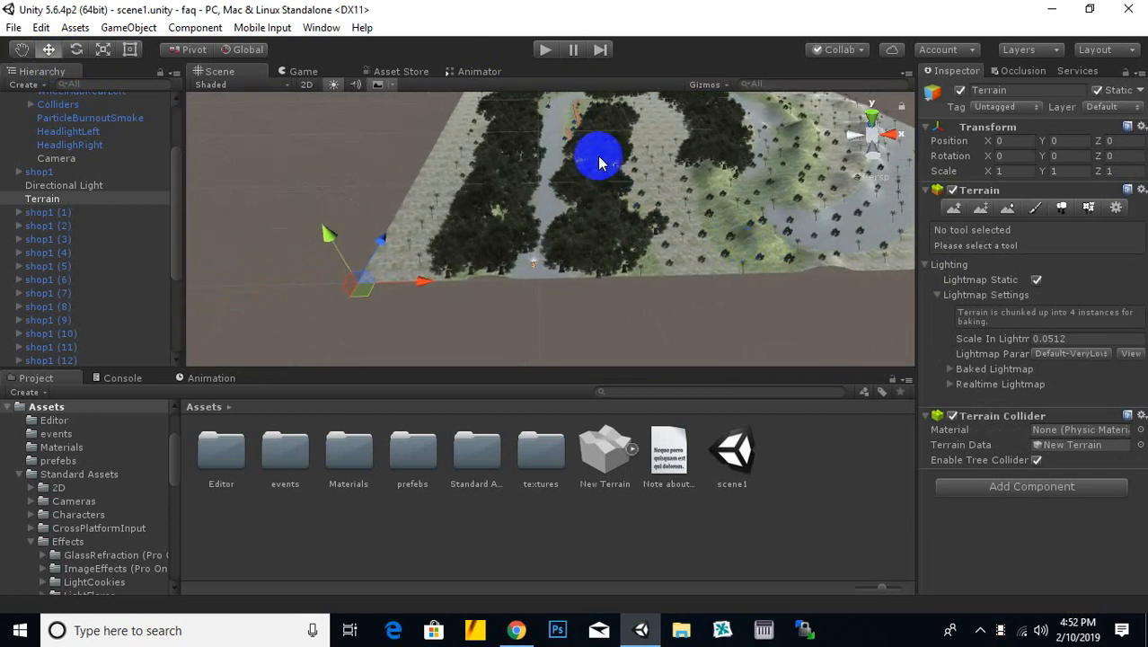
pyautogui.moveTo(543, 295); pyautogui.dragTo(586, 305, button='middle')
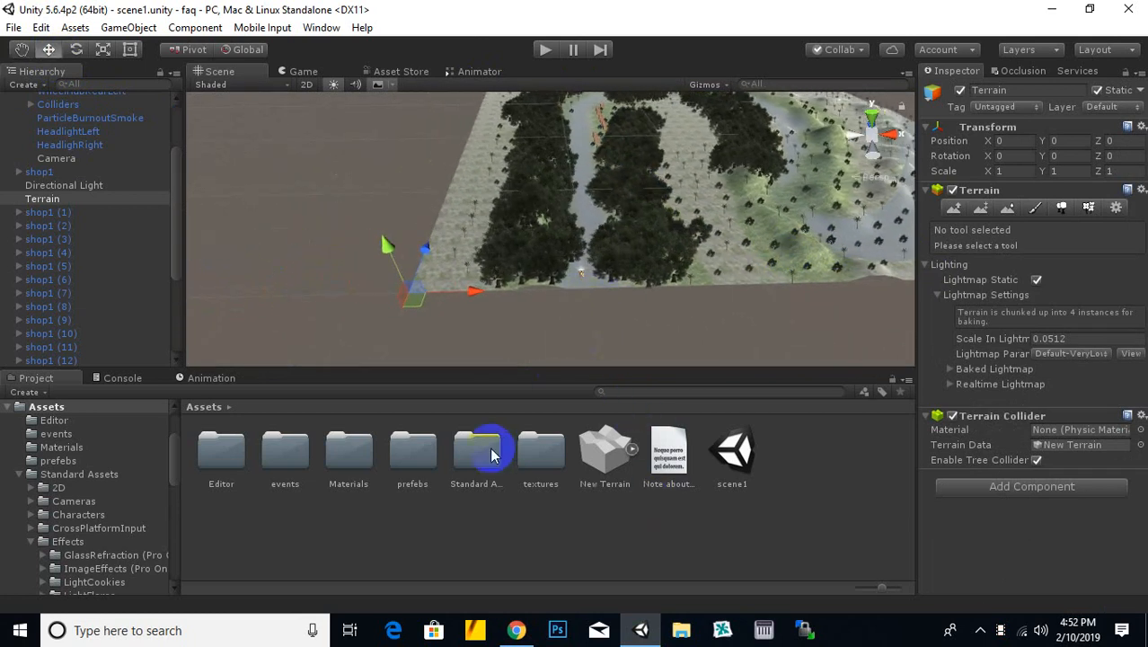
# Step: Look at the shop prefab in the prefebs folder and return to the Assets folder
pyautogui.doubleClick(406, 463)
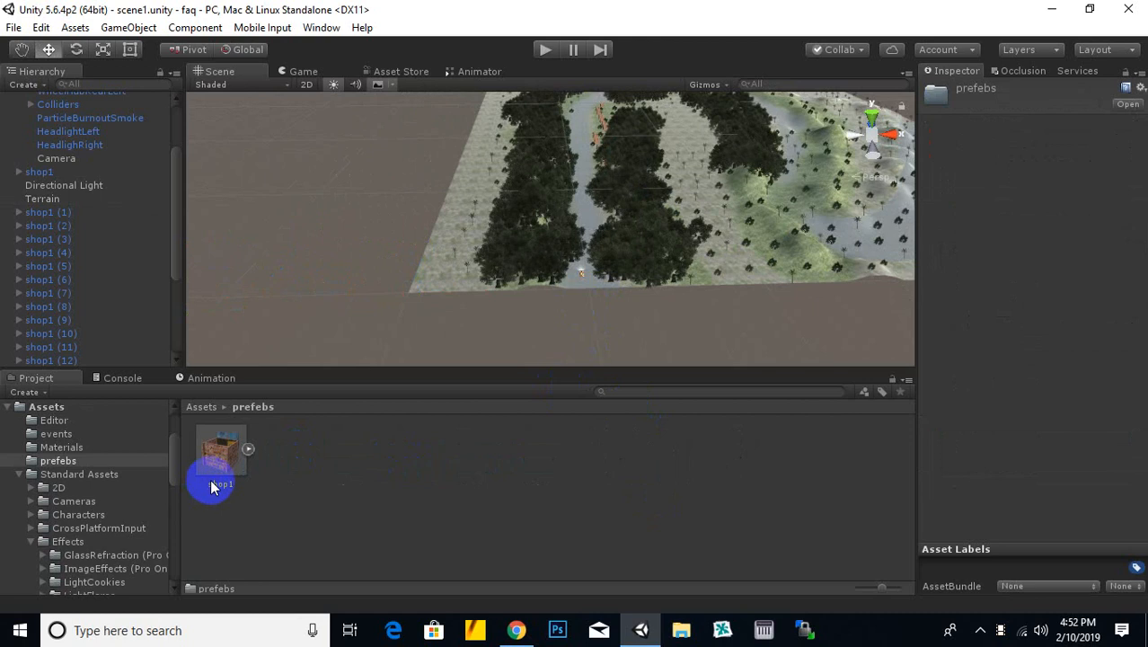
pyautogui.scroll(3, 780, 144)
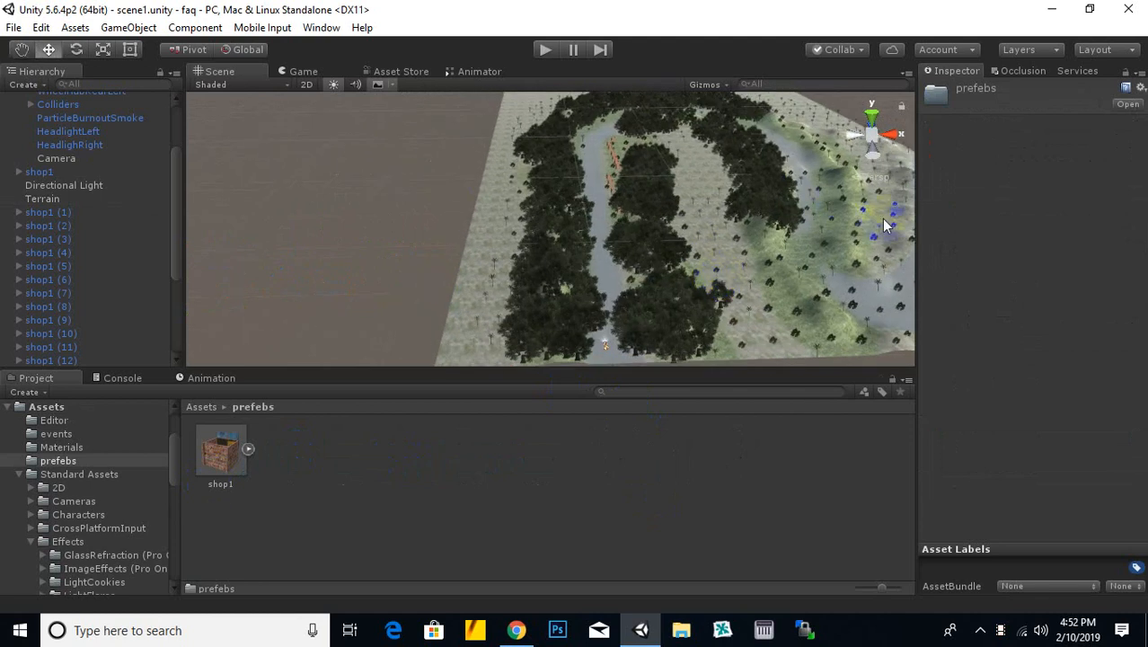
pyautogui.click(210, 409)
pyautogui.scroll(-3, 573, 289)
pyautogui.moveTo(656, 293); pyautogui.dragTo(695, 342, button='middle')
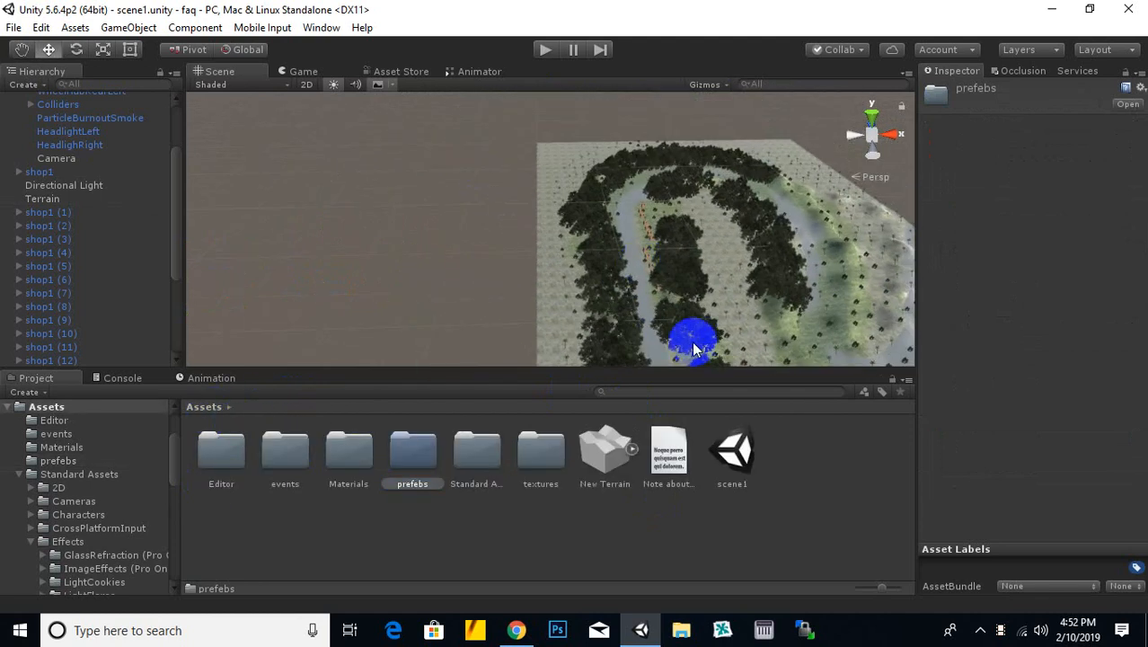
# Step: Select the brick wall Cube (2) of a roadside shop and frame it in the scene
pyautogui.scroll(3, 645, 263)
pyautogui.click(675, 232)
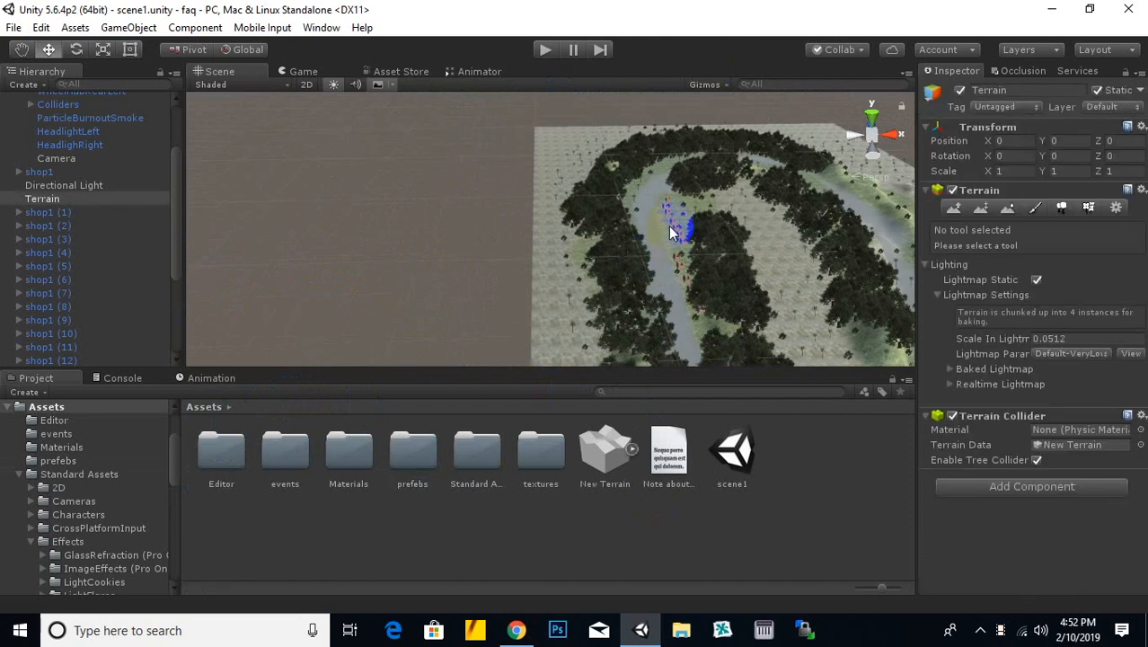
pyautogui.click(676, 230)
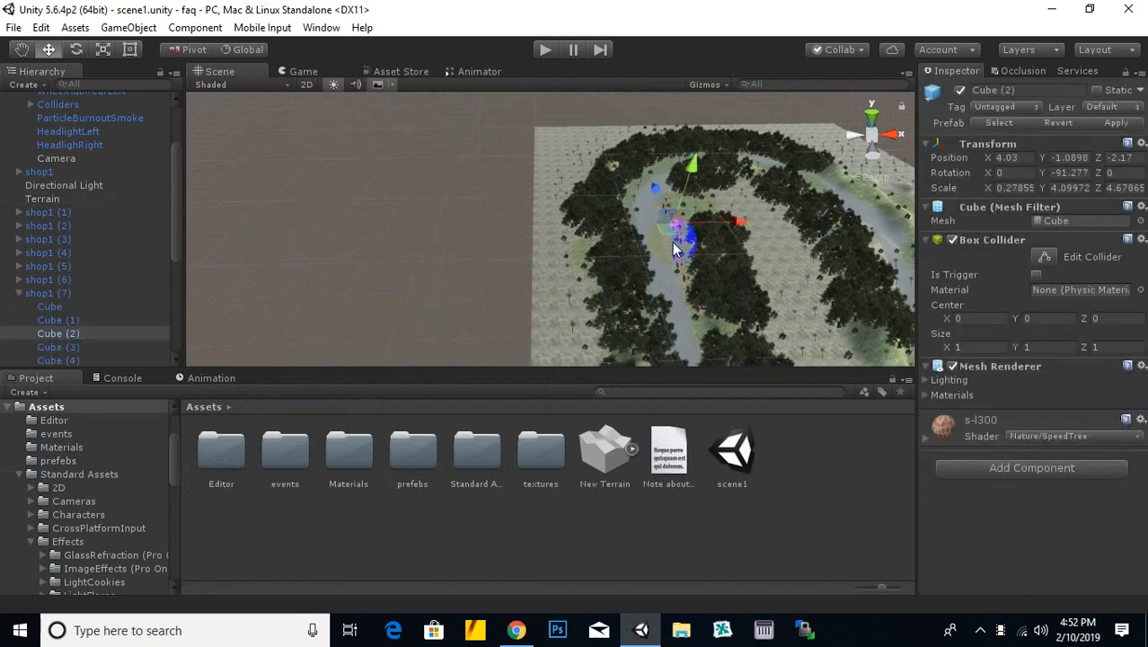
pyautogui.press('f')
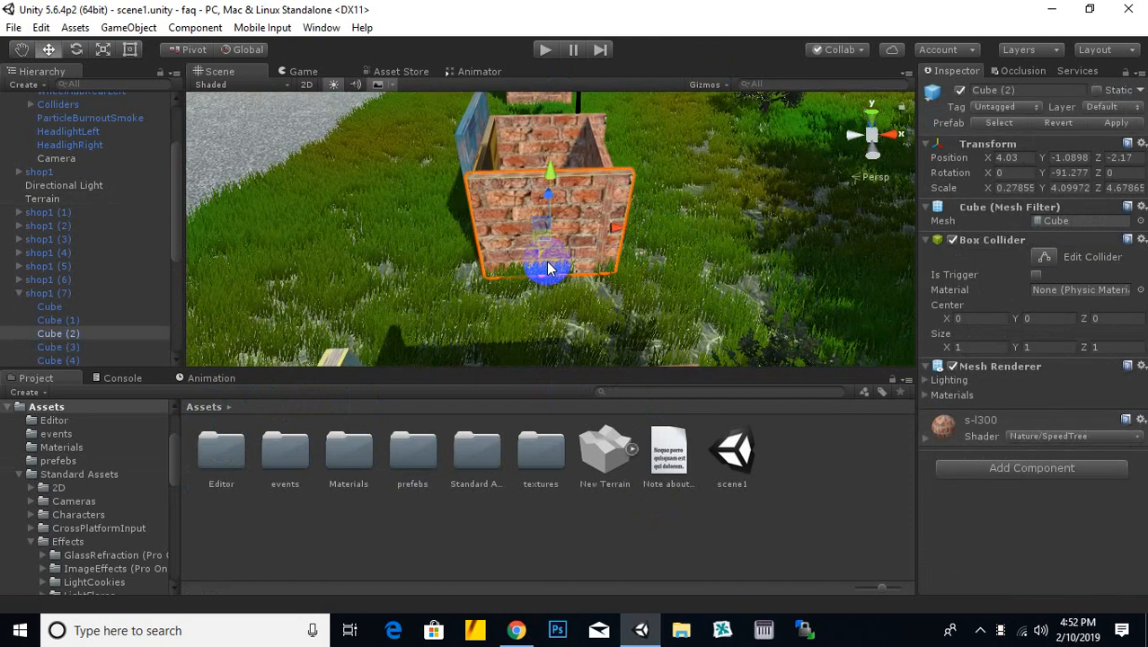
# Step: View the shop from the front and expand the wall's s-l300 material to inspect its brick texture settings
pyautogui.keyDown('alt'); pyautogui.moveTo(535, 270); pyautogui.dragTo(988, 469); pyautogui.keyUp('alt')
pyautogui.click(926, 440)
pyautogui.scroll(-1, 712, 305)
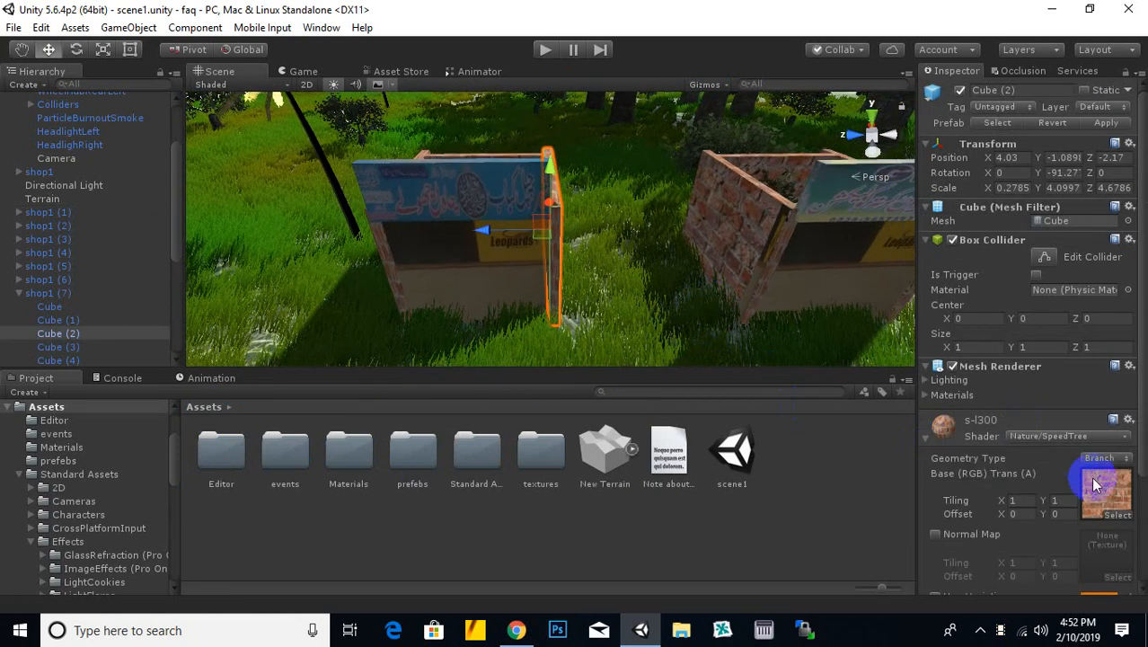
pyautogui.scroll(-3, 1091, 478)
# Step: Open the textures folder, select texture 1, and check the Max Size options in its import settings
pyautogui.doubleClick(542, 449)
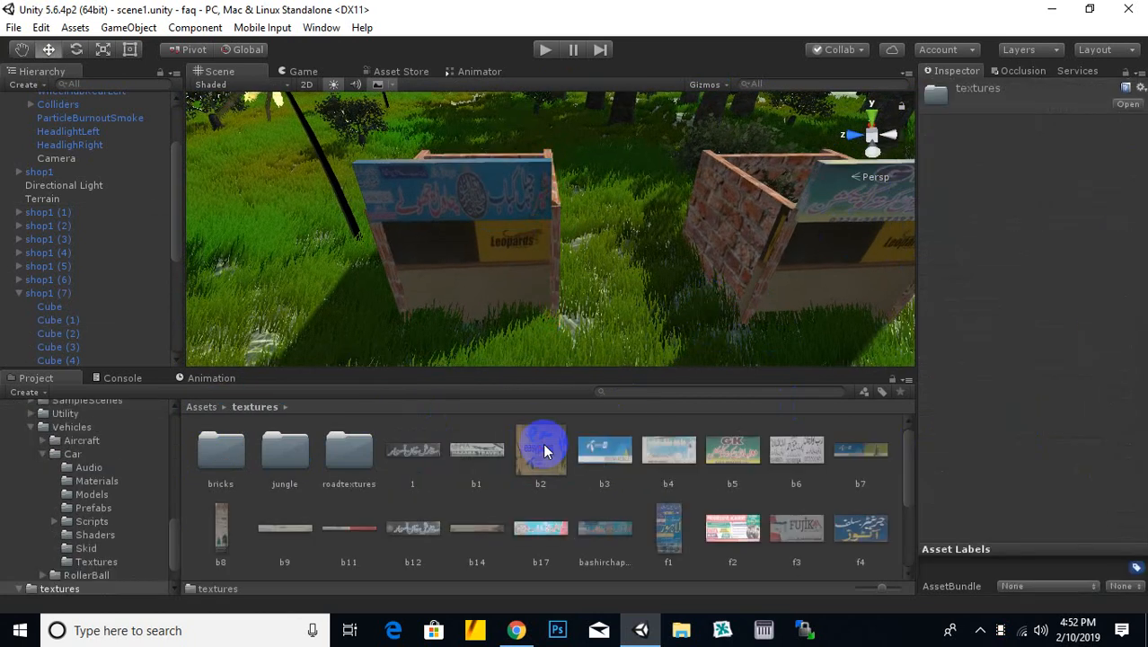
pyautogui.click(420, 452)
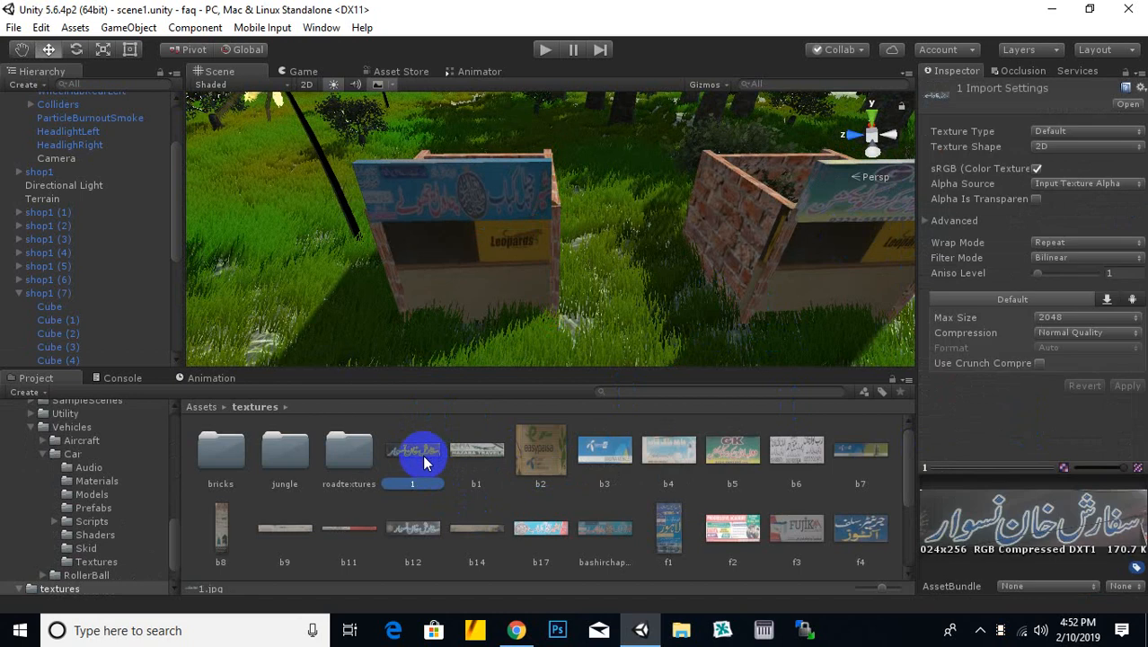
pyautogui.moveTo(555, 284); pyautogui.dragTo(319, 271, button='middle')
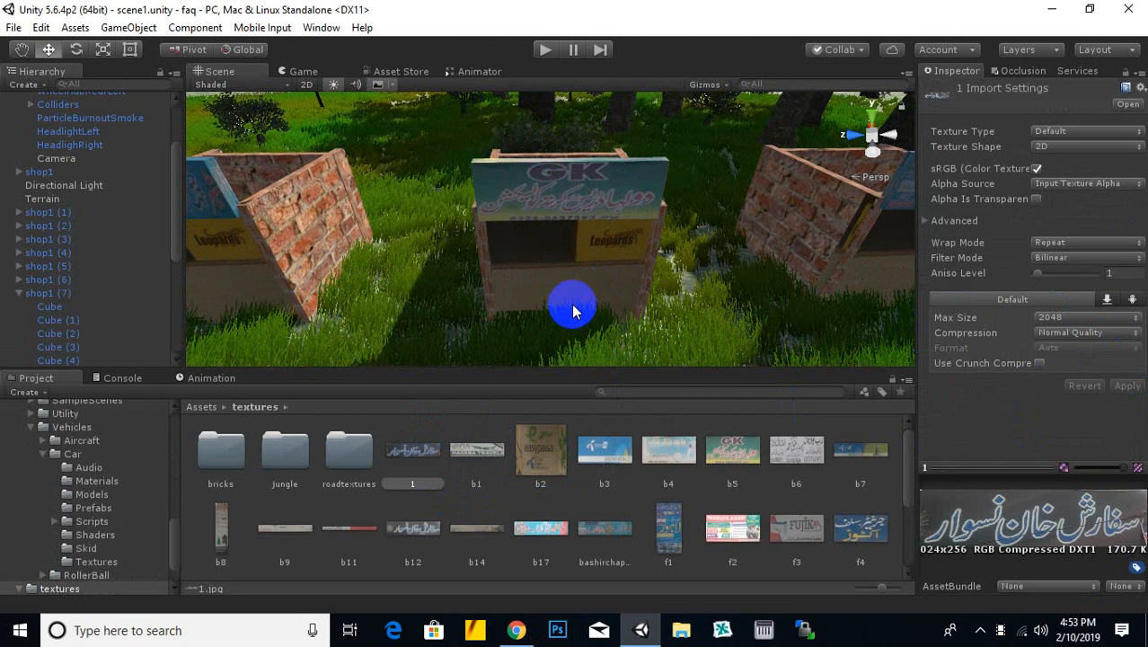
pyautogui.click(1097, 320)
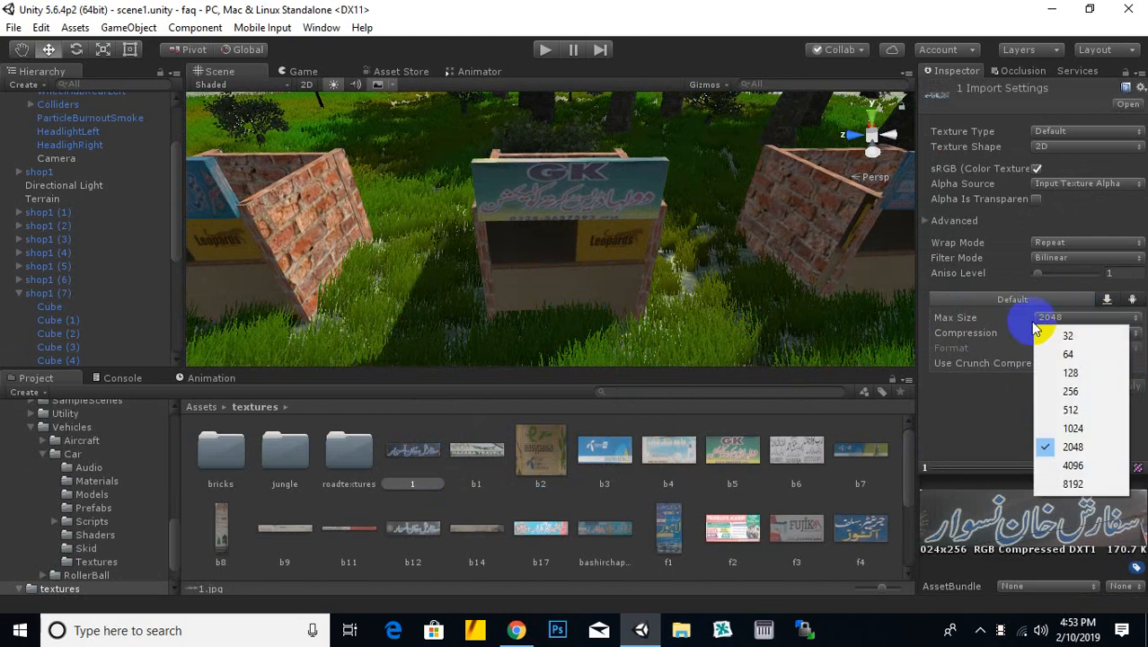
pyautogui.click(959, 411)
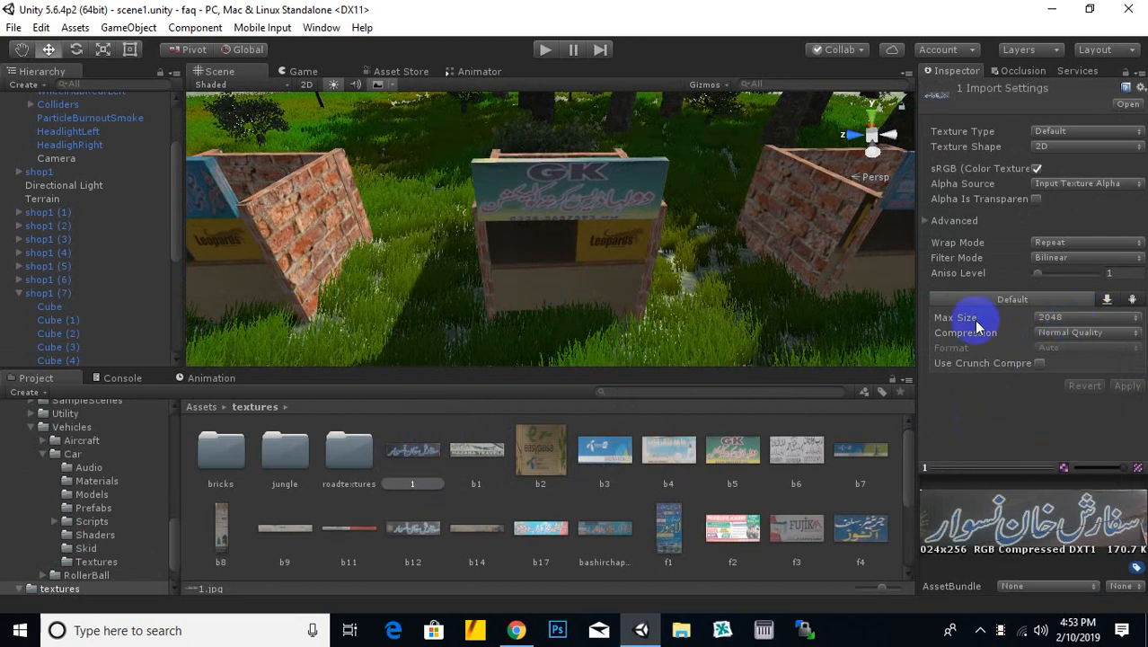
# Step: Select the GK shop in the scene, browse the textures folder, and reselect texture 1
pyautogui.scroll(-2, 553, 304)
pyautogui.moveTo(551, 304); pyautogui.dragTo(642, 283, button='middle')
pyautogui.click(676, 193)
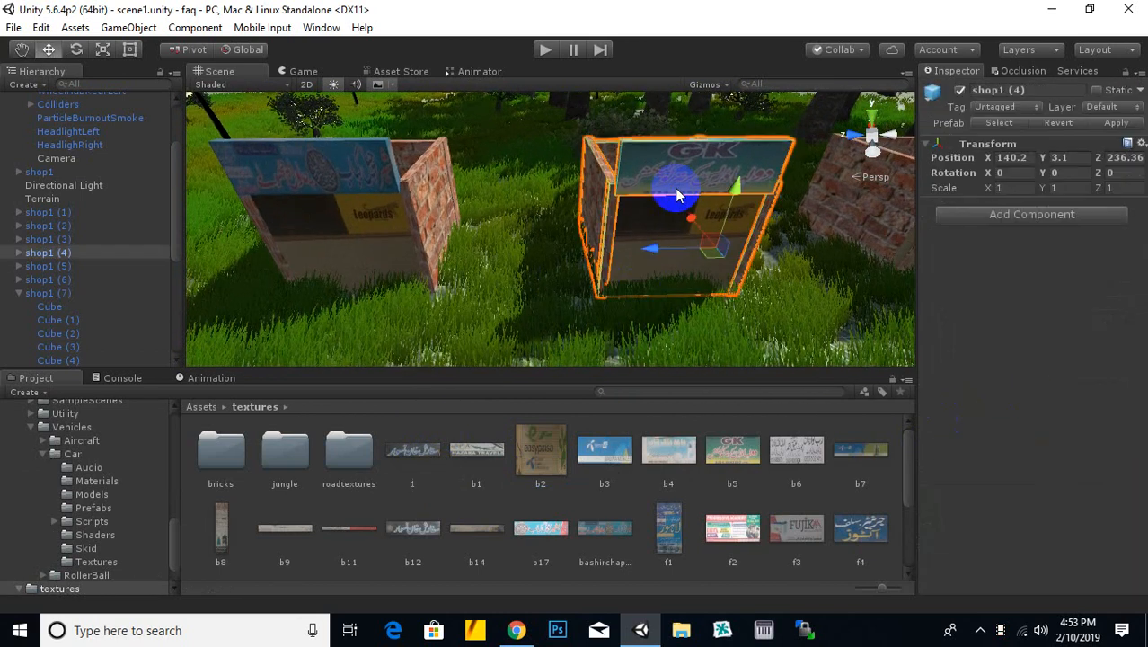
pyautogui.scroll(-3, 627, 497)
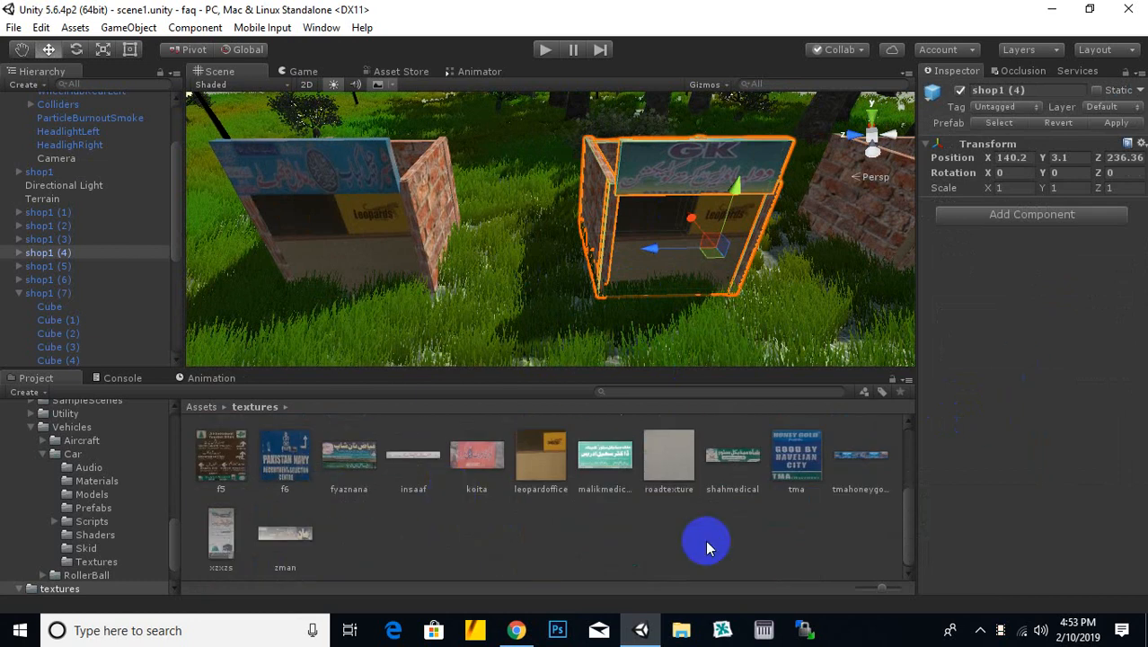
pyautogui.scroll(3, 705, 541)
pyautogui.click(414, 447)
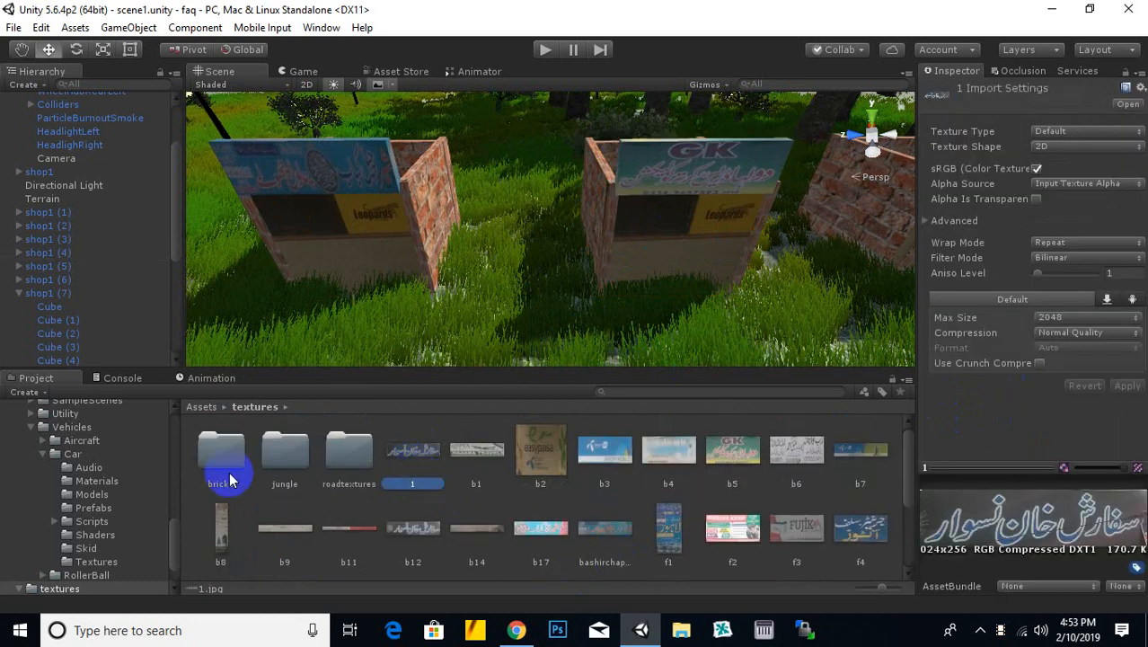
# Step: Select all the textures from 1 through zman in the textures folder and apply a Max Size of 512
pyautogui.scroll(-3, 533, 463)
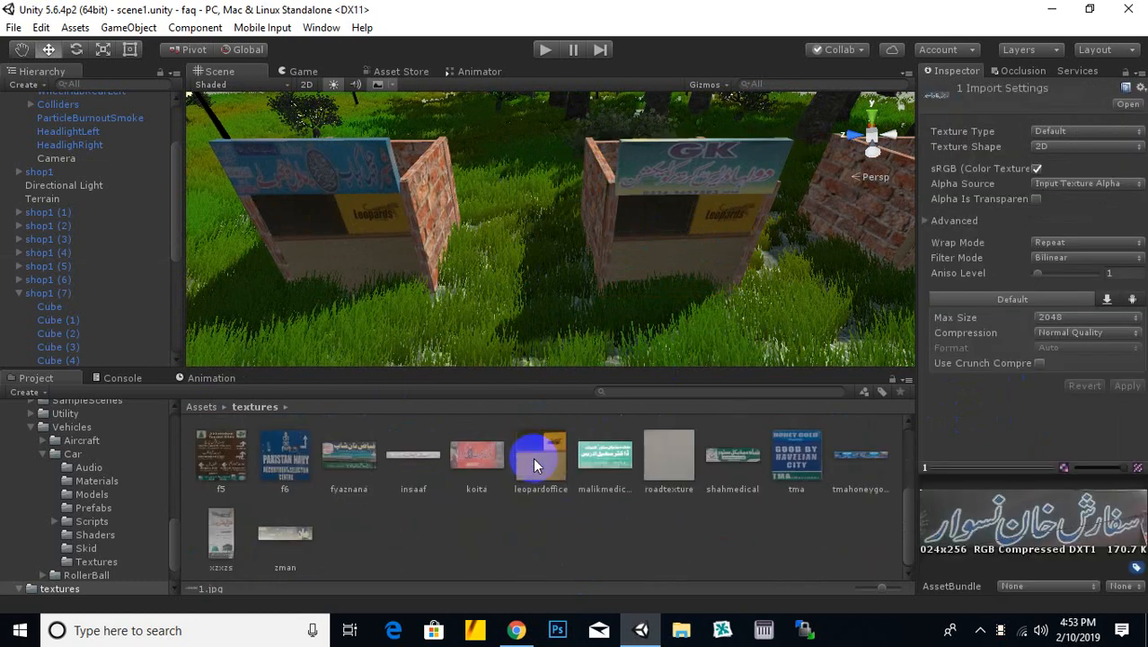
pyautogui.keyDown('shift'); pyautogui.click(299, 540); pyautogui.keyUp('shift')
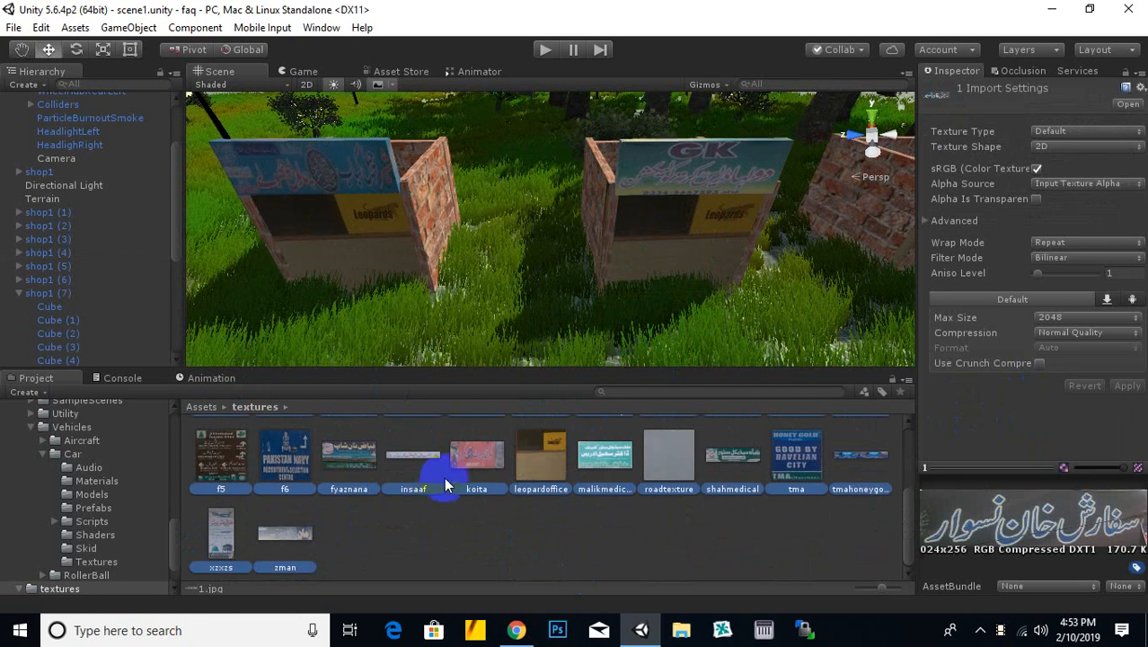
pyautogui.click(1060, 318)
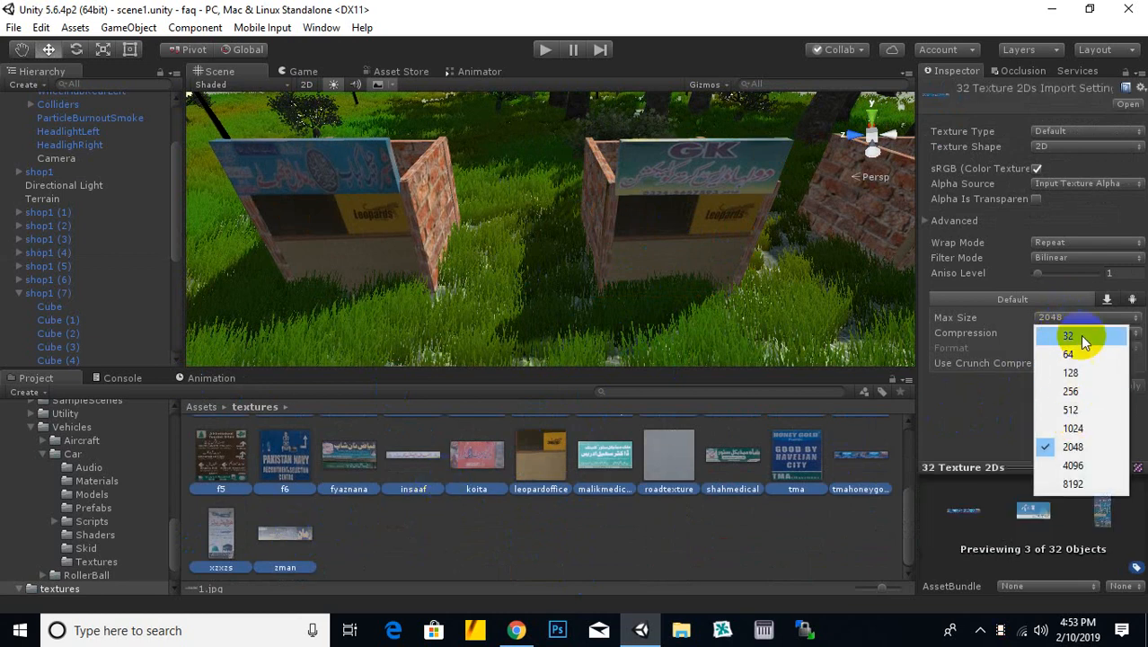
pyautogui.click(1076, 410)
pyautogui.click(1129, 388)
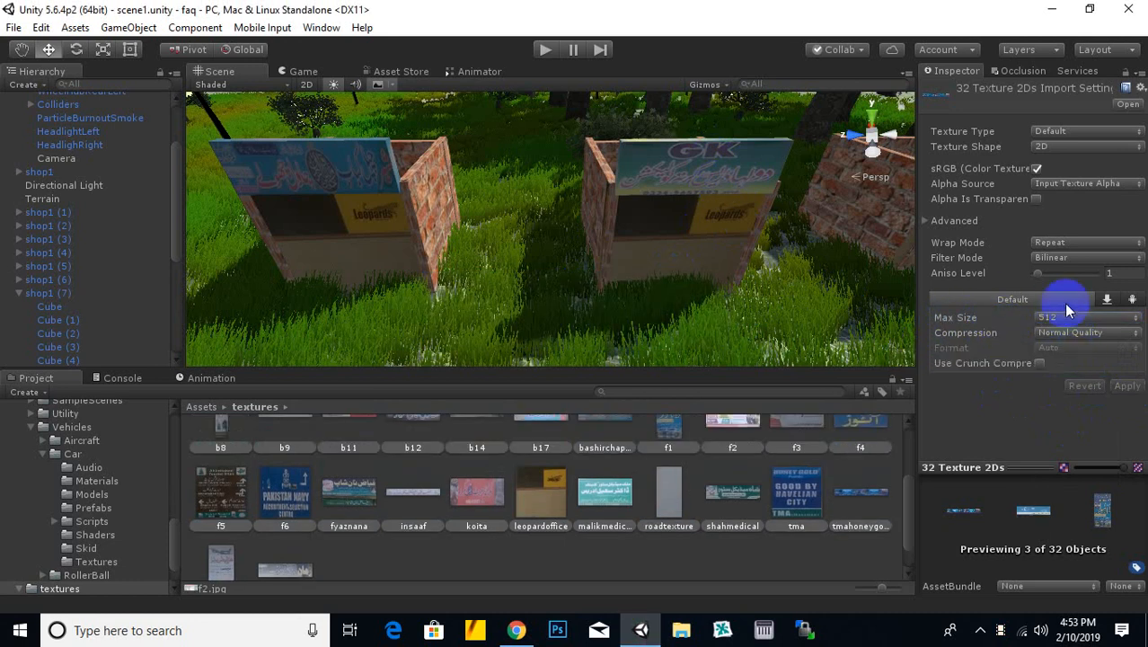
# Step: Inspect the shop signs and walls up close in the scene, and select the GK shop
pyautogui.scroll(6, 632, 266)
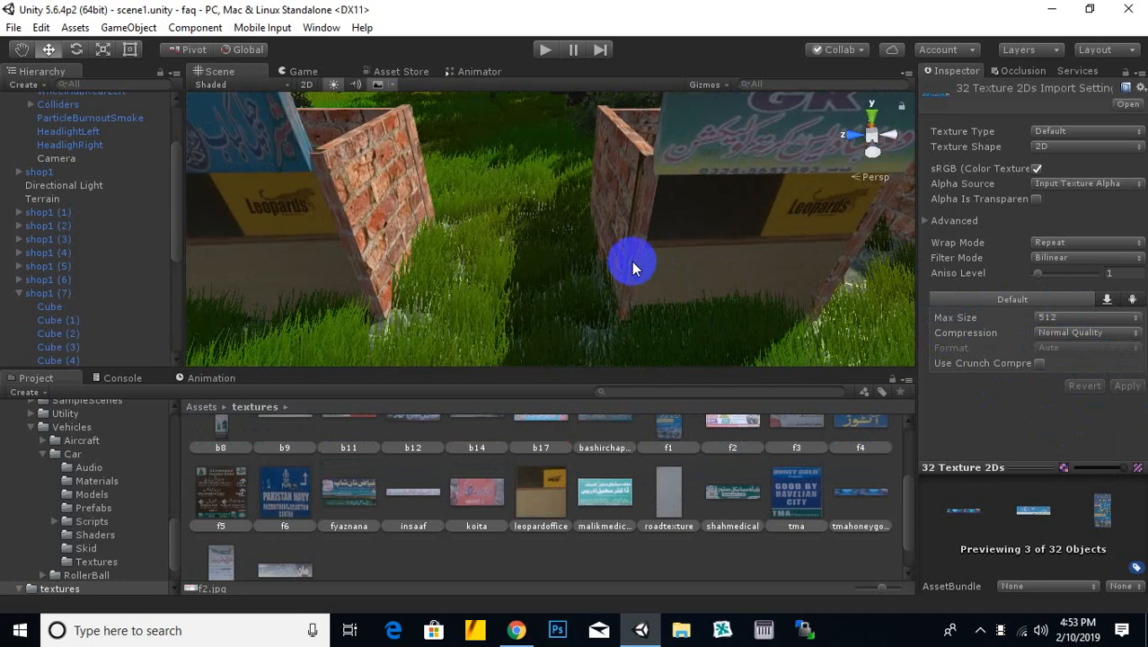
pyautogui.moveTo(680, 273); pyautogui.dragTo(534, 236, button='middle')
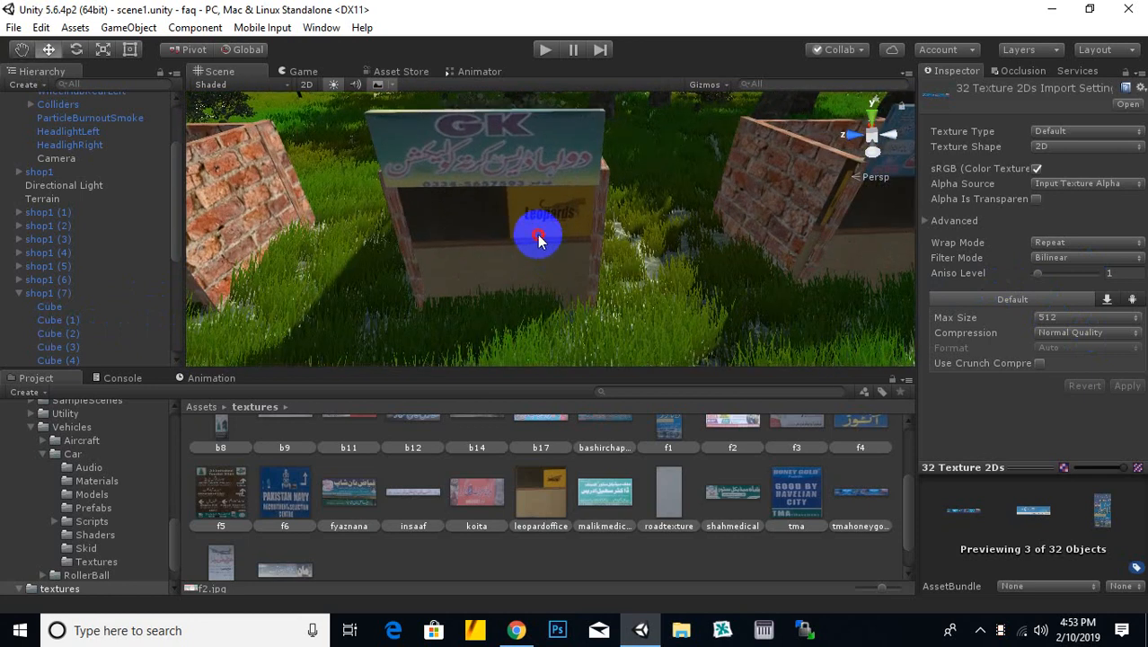
pyautogui.click(539, 242)
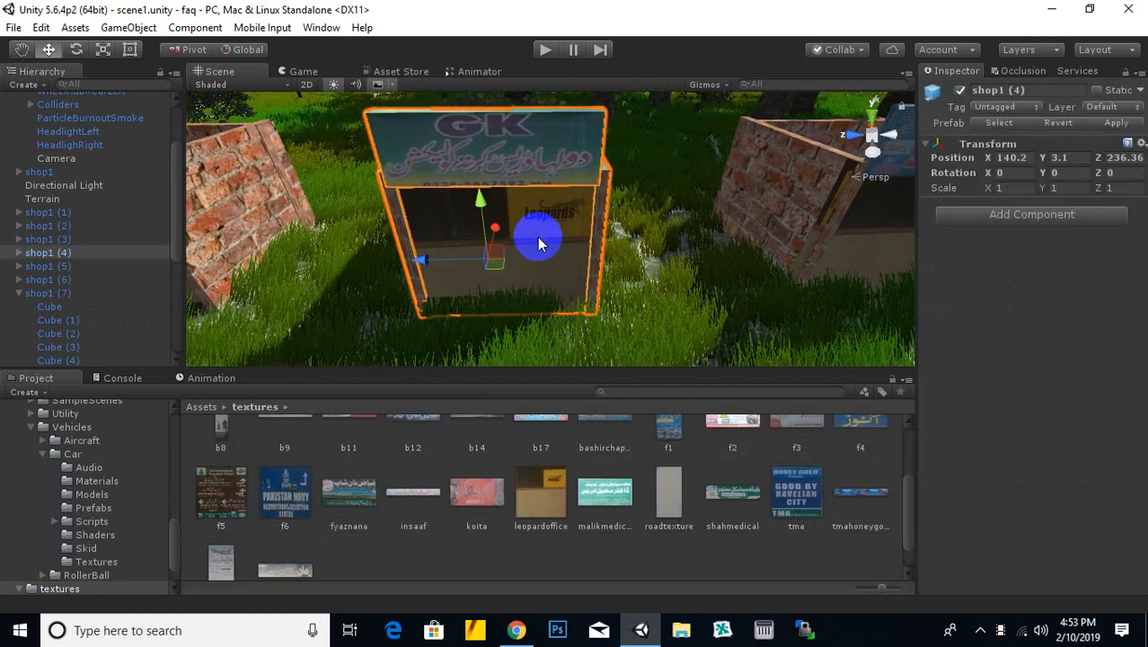
pyautogui.scroll(-8, 539, 242)
pyautogui.moveTo(539, 239); pyautogui.dragTo(604, 215, button='middle')
pyautogui.scroll(3, 256, 503)
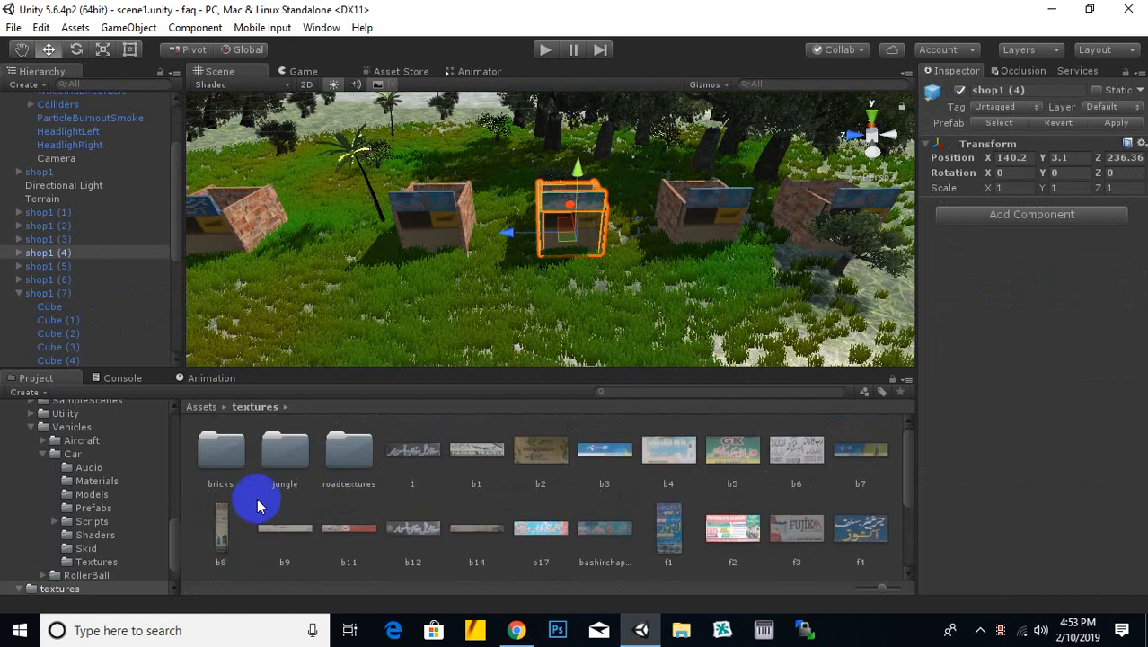
# Step: Open the jungle subfolder of textures, check the import settings of the 655483665 preview texture, and browse the remaining images
pyautogui.click(201, 407)
pyautogui.scroll(-5, 658, 270)
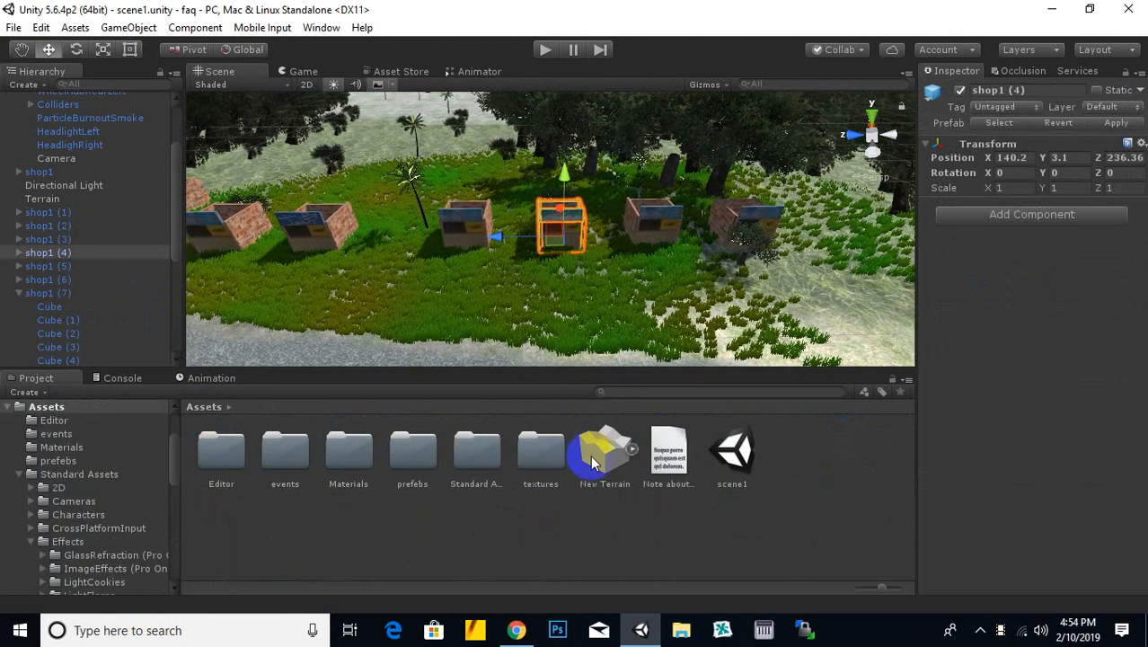
pyautogui.doubleClick(539, 452)
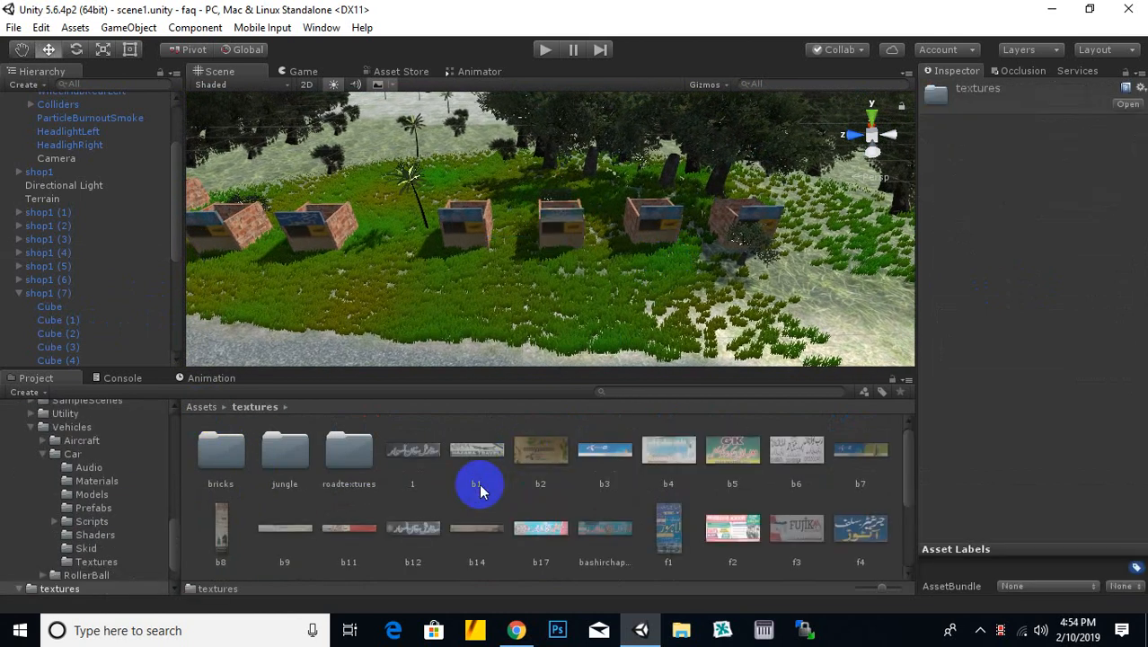
pyautogui.doubleClick(257, 458)
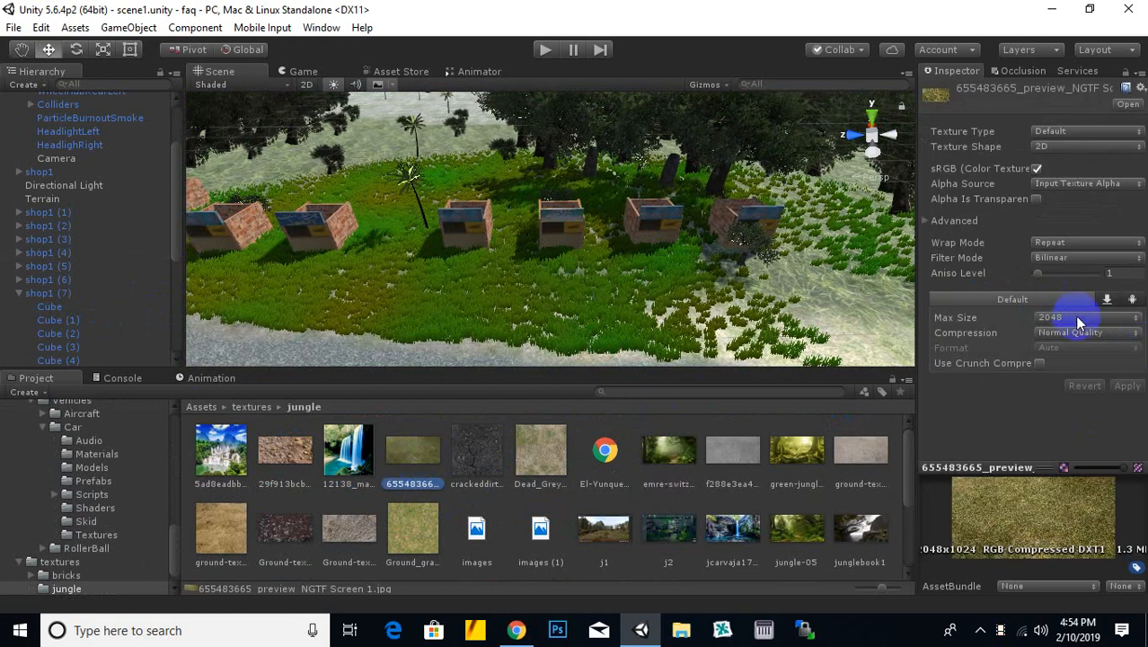
pyautogui.scroll(-3, 691, 485)
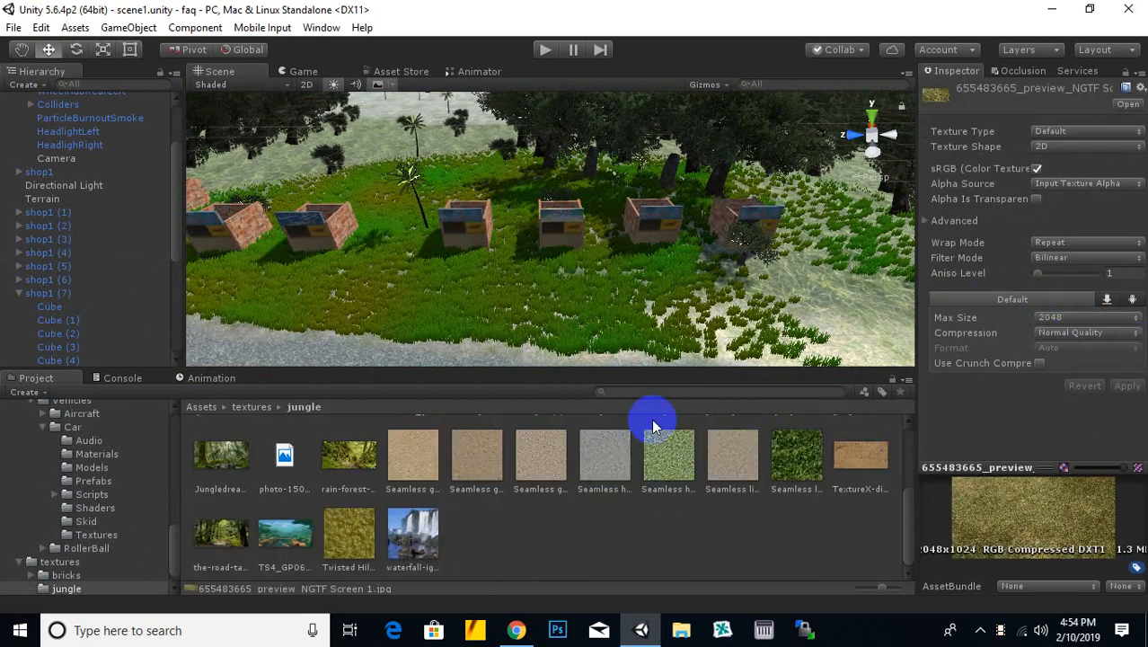
# Step: Select the terrain, open its terrain settings, and set Base Map Dist. to 400
pyautogui.moveTo(662, 265); pyautogui.dragTo(564, 306, button='middle')
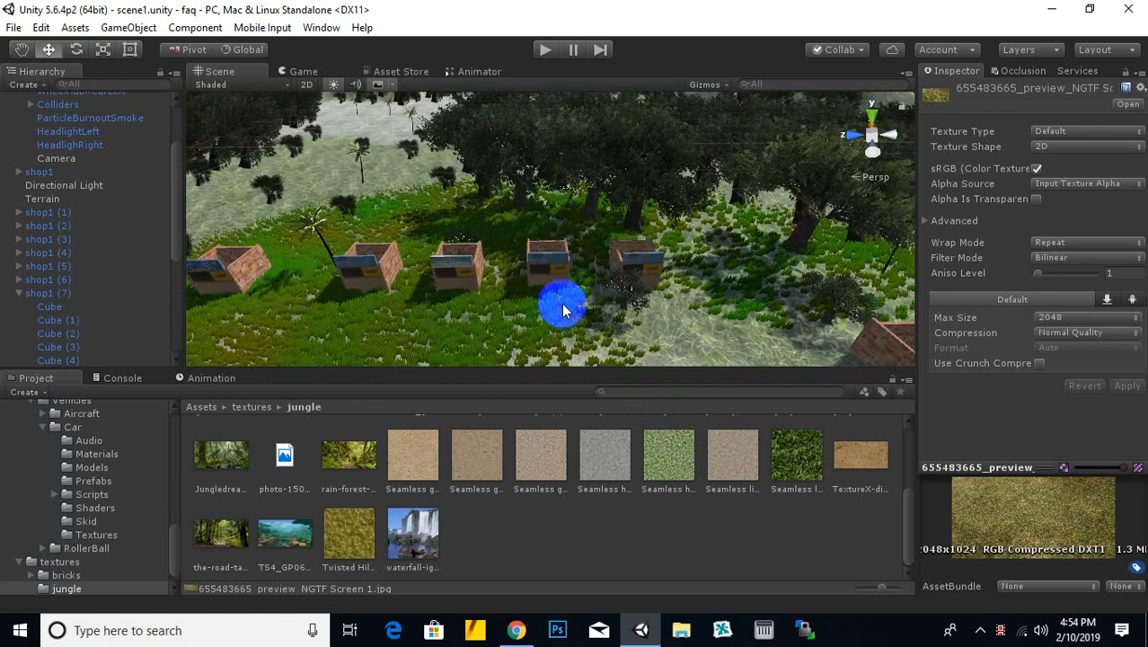
pyautogui.keyDown('alt'); pyautogui.moveTo(563, 307); pyautogui.dragTo(386, 276); pyautogui.keyUp('alt')
pyautogui.scroll(-3, 406, 274)
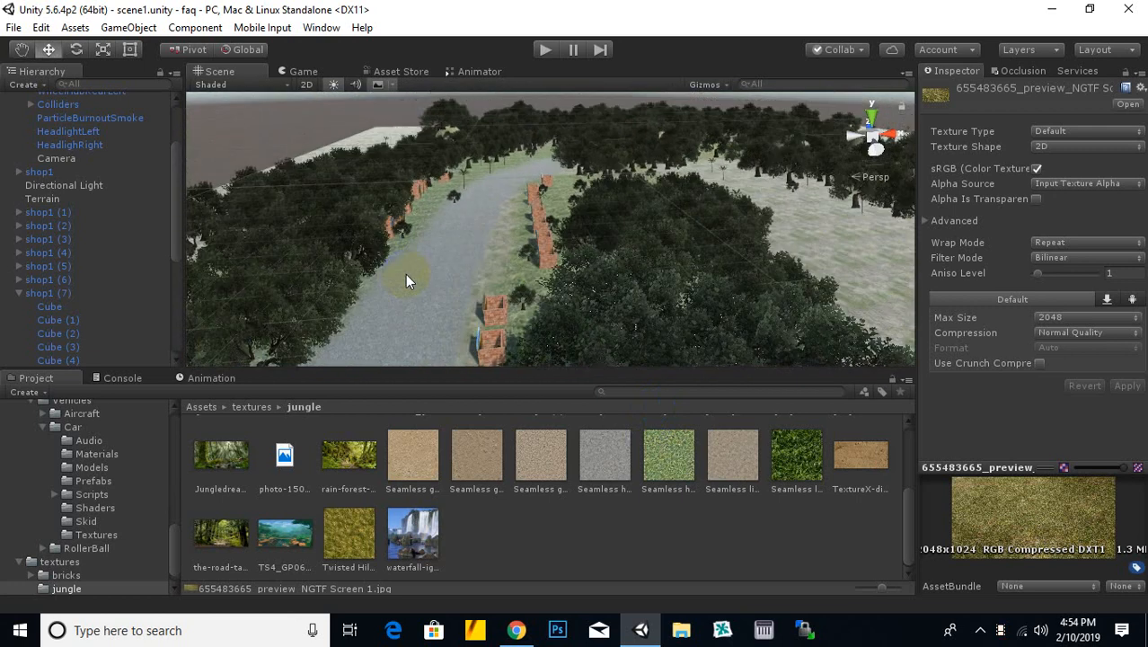
pyautogui.moveTo(575, 283); pyautogui.dragTo(46, 294, button='middle')
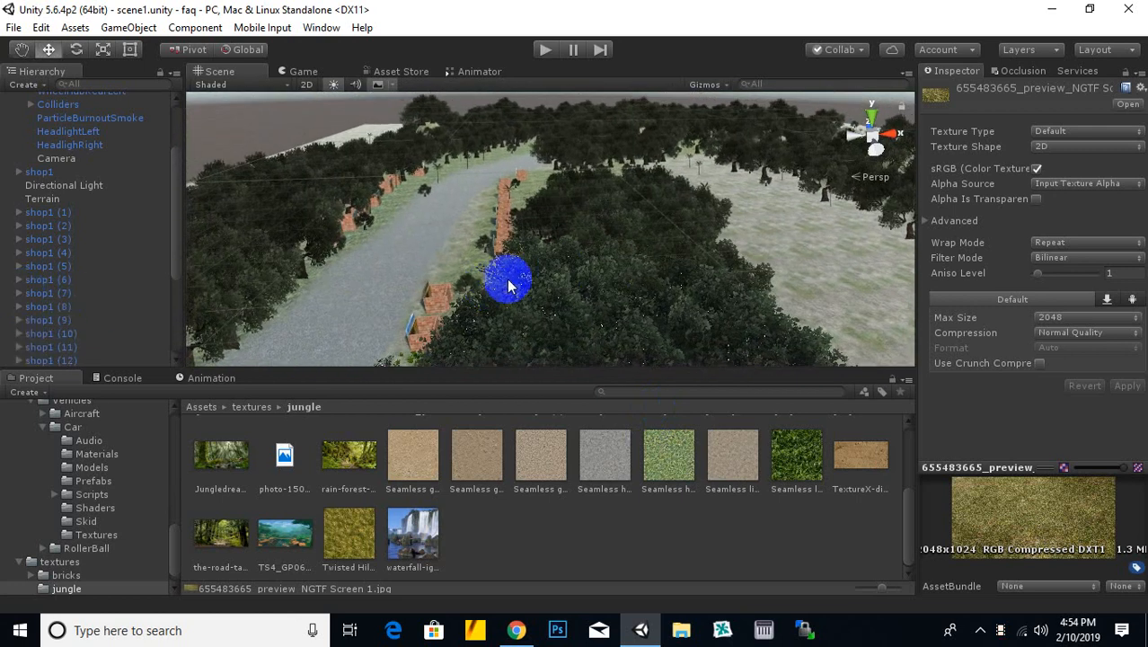
pyautogui.scroll(-6, 541, 276)
pyautogui.scroll(-2, 553, 267)
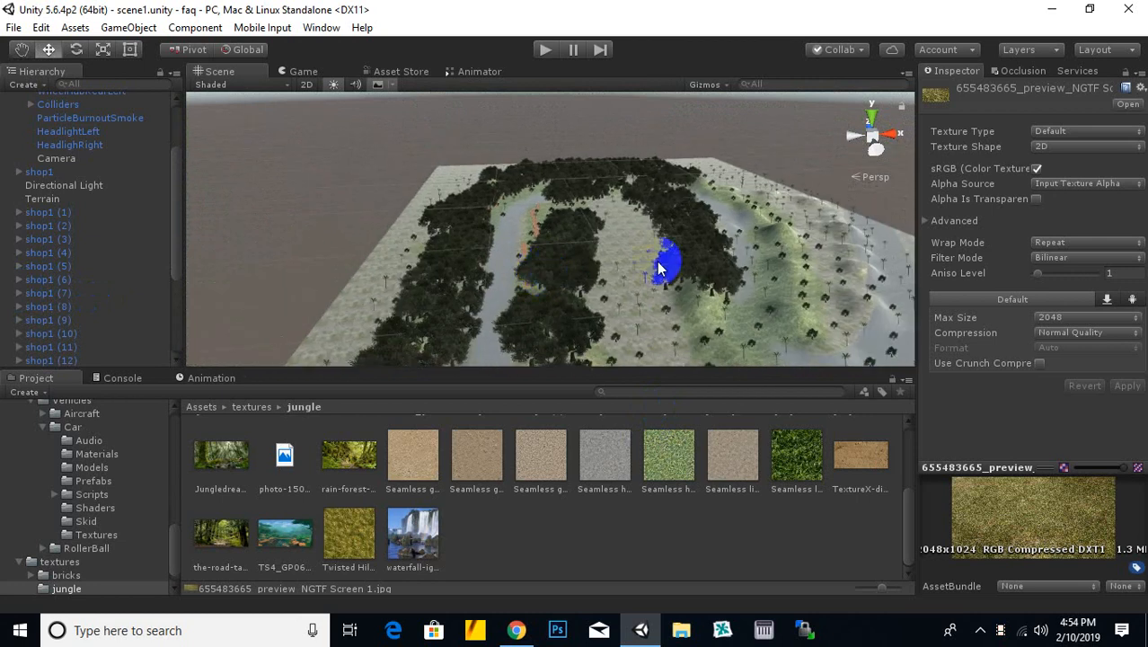
pyautogui.moveTo(656, 261)
pyautogui.keyDown('alt'); pyautogui.mouseDown()
pyautogui.moveTo(569, 192)
pyautogui.moveTo(544, 193)
pyautogui.moveTo(550, 209)
pyautogui.moveTo(674, 277)
pyautogui.mouseUp(); pyautogui.keyUp('alt')
pyautogui.click(688, 293)
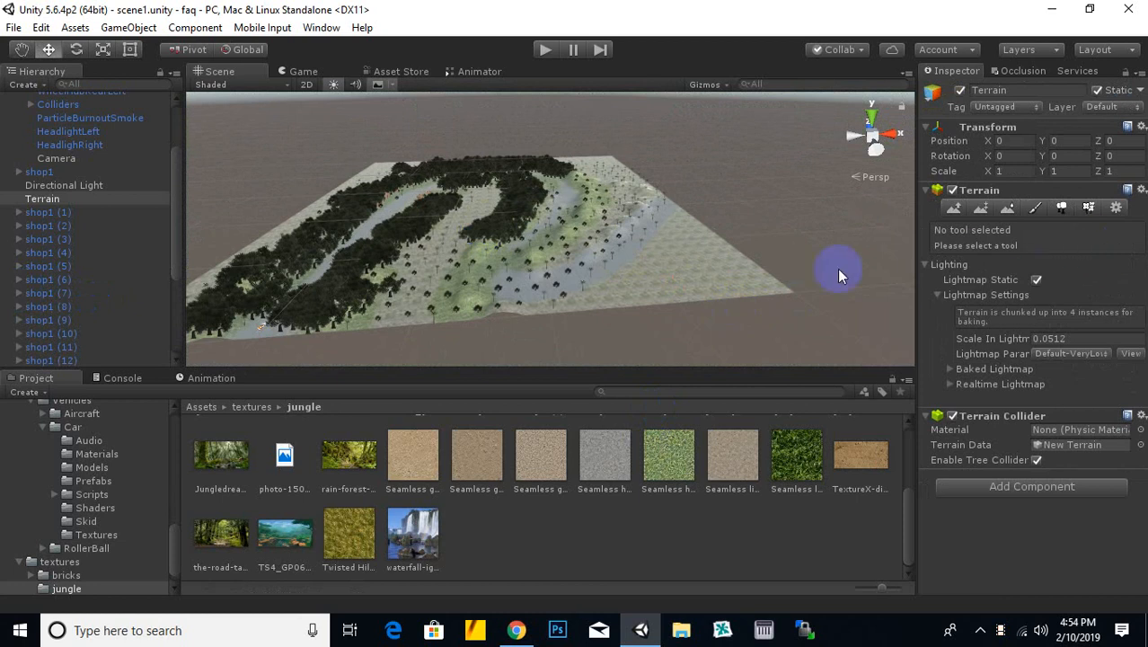
pyautogui.keyDown('alt'); pyautogui.moveTo(689, 293); pyautogui.dragTo(710, 306); pyautogui.keyUp('alt')
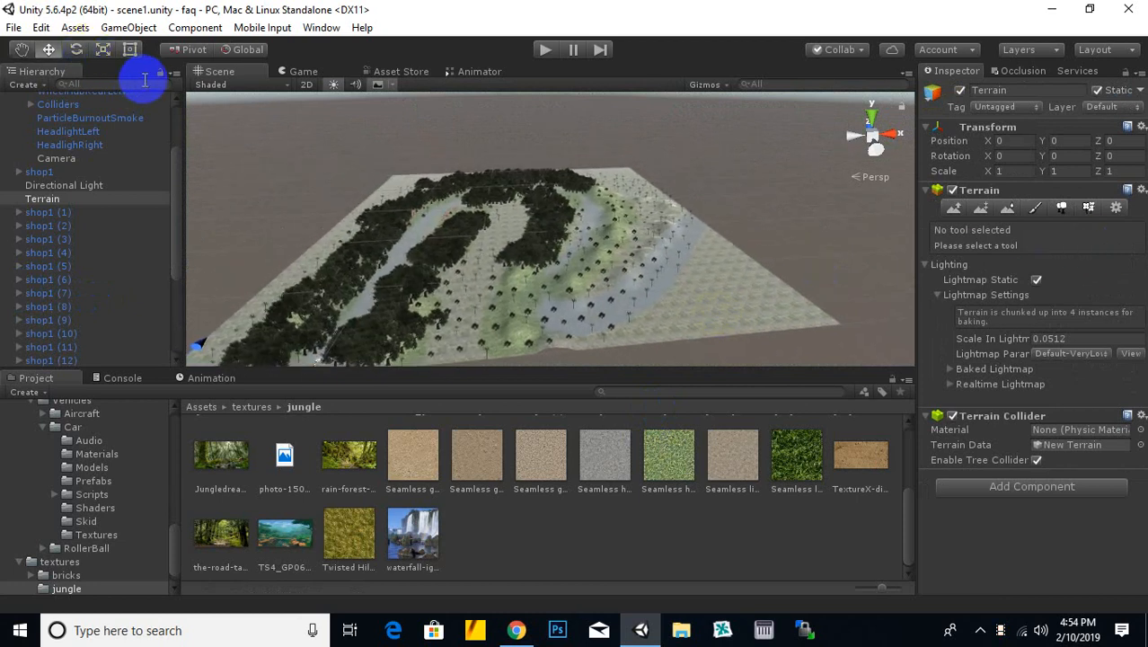
pyautogui.click(1116, 207)
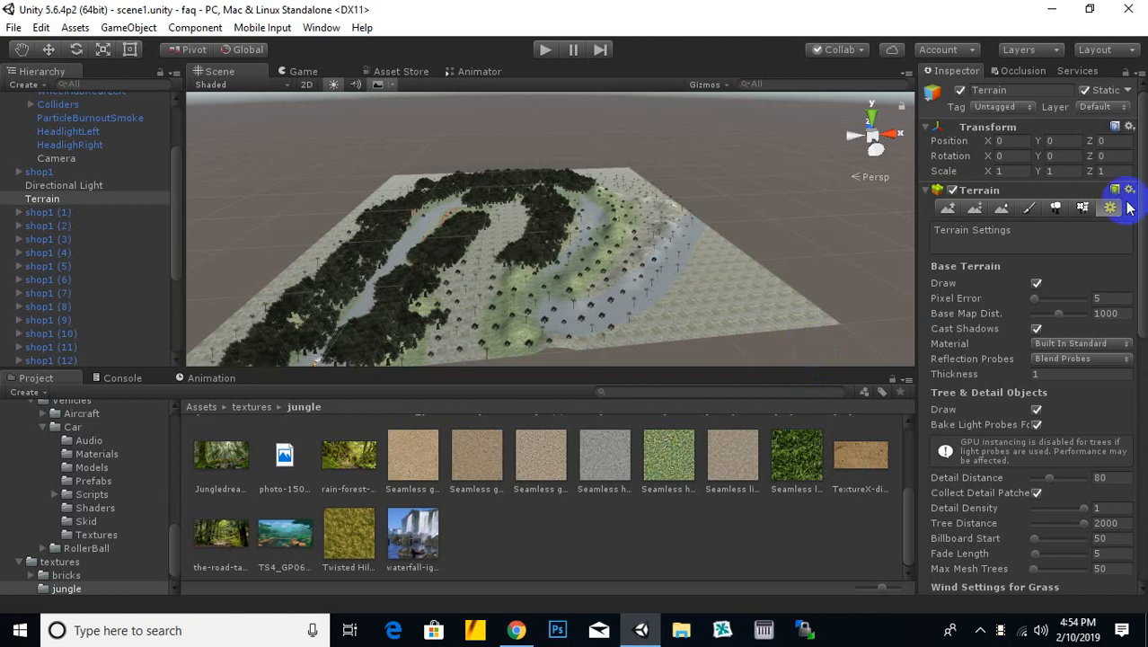
pyautogui.scroll(6, 775, 318)
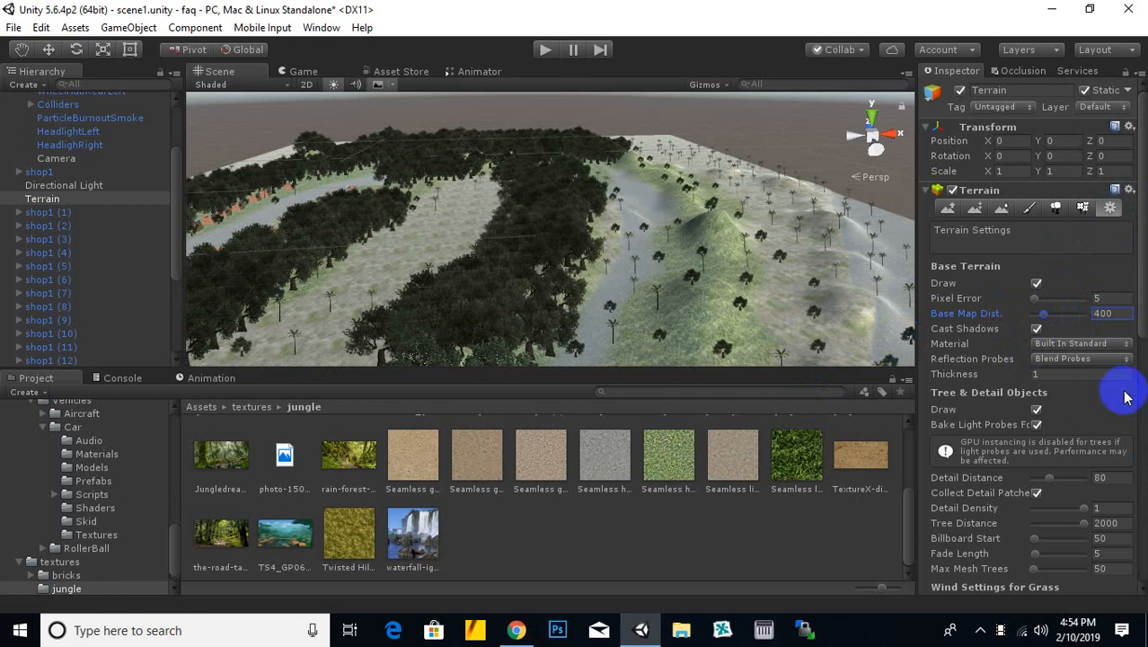
# Step: Reduce the terrain's Detail Distance to 30 and its Detail Density to 0.38
pyautogui.scroll(-2, 1124, 390)
pyautogui.scroll(-2, 1035, 363)
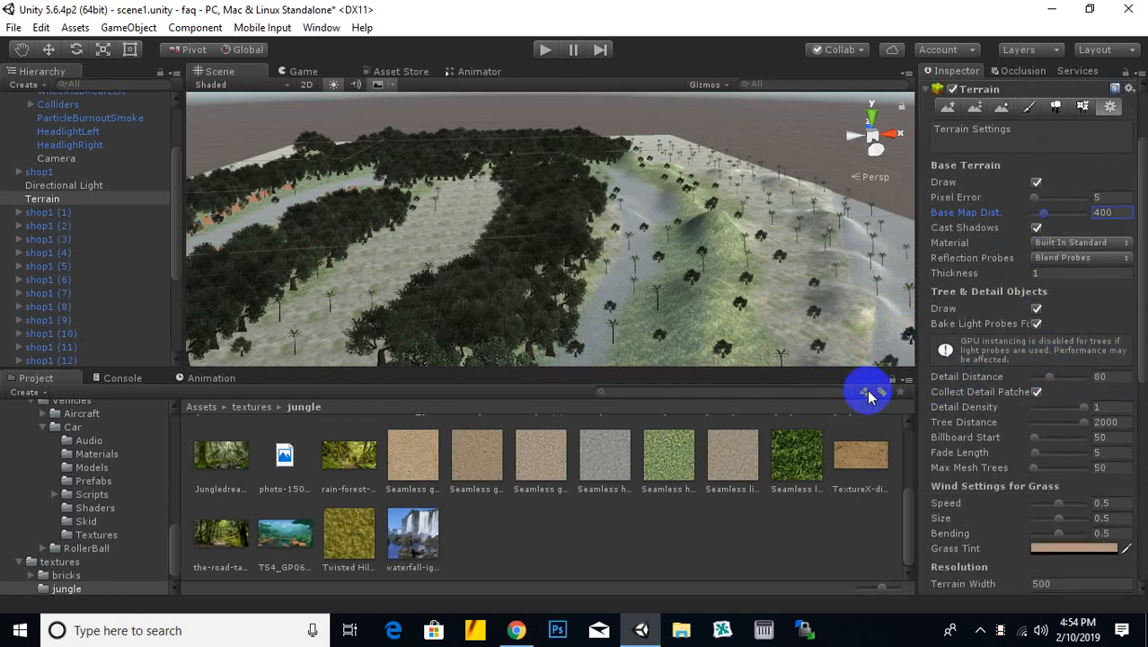
pyautogui.scroll(-3, 543, 289)
pyautogui.moveTo(544, 289); pyautogui.dragTo(694, 235, button='middle')
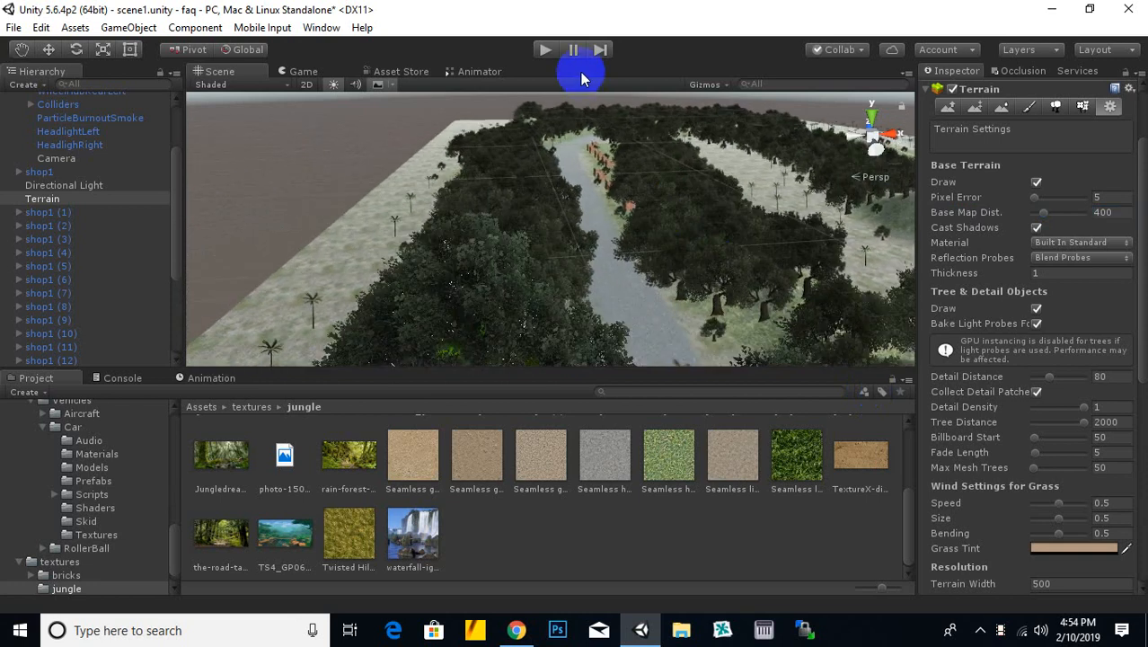
pyautogui.scroll(5, 679, 277)
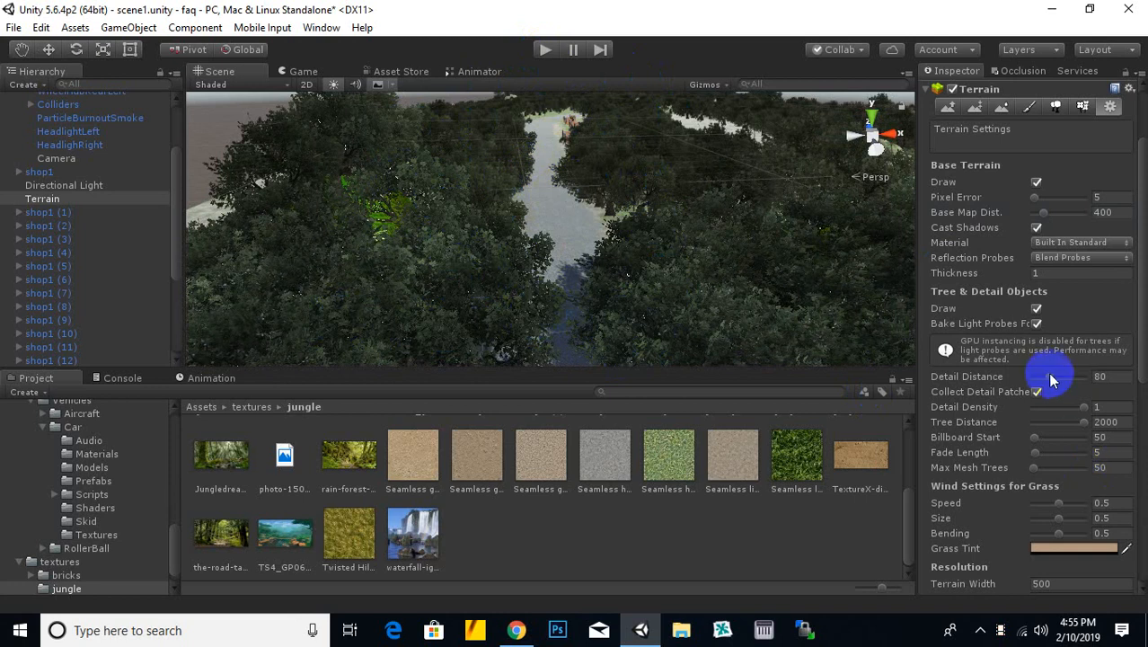
pyautogui.moveTo(1048, 381); pyautogui.dragTo(1043, 381)
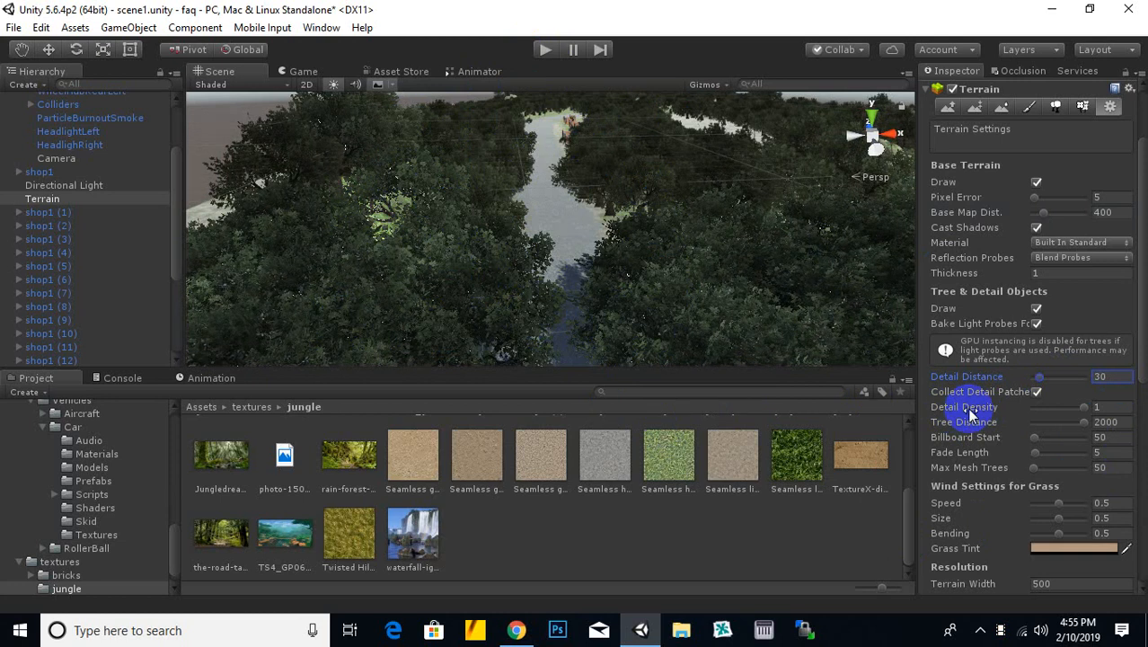
pyautogui.moveTo(1085, 409); pyautogui.dragTo(1079, 410)
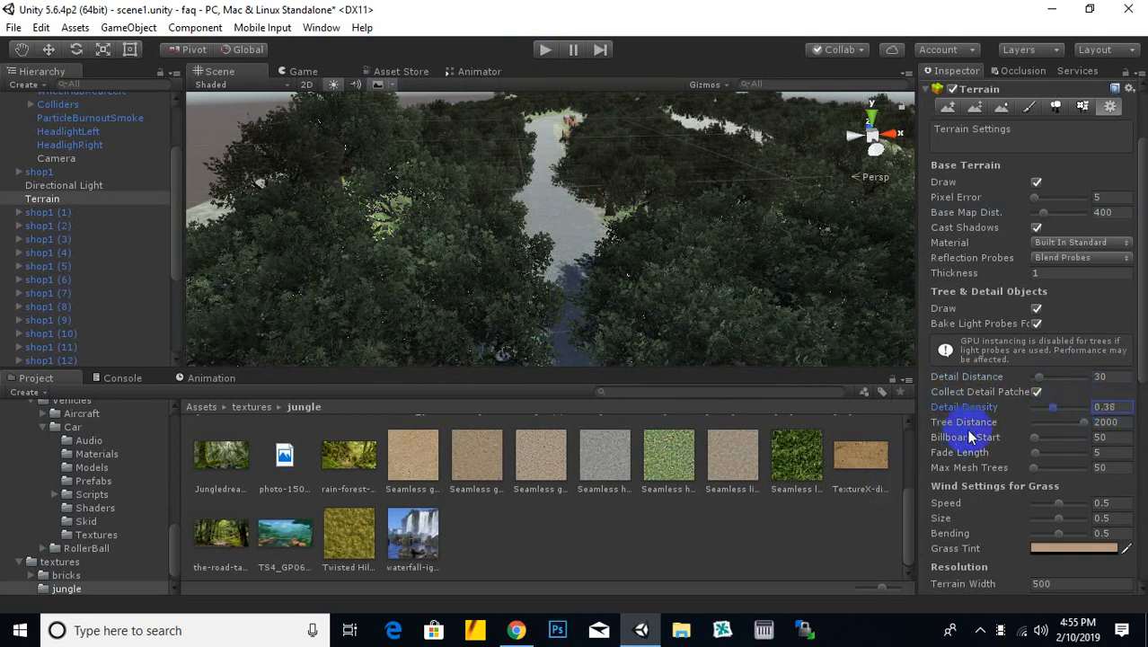
# Step: Set the terrain's Tree Distance to 700 and Billboard Start to 25
pyautogui.click(1117, 422)
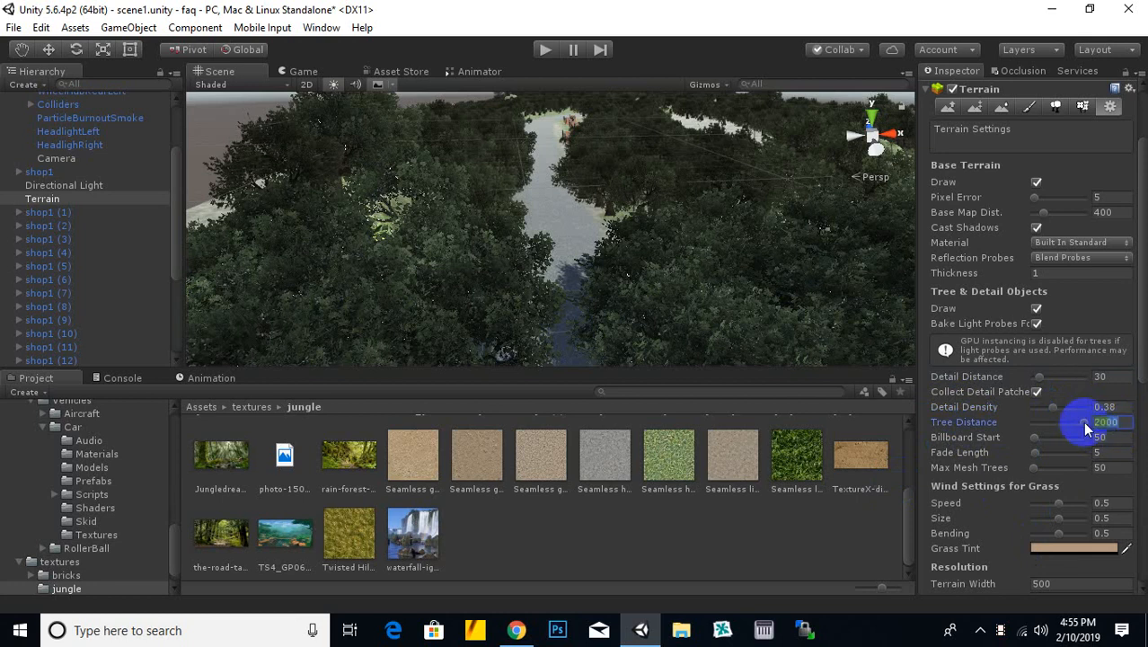
pyautogui.click(1082, 421)
pyautogui.click(1071, 424)
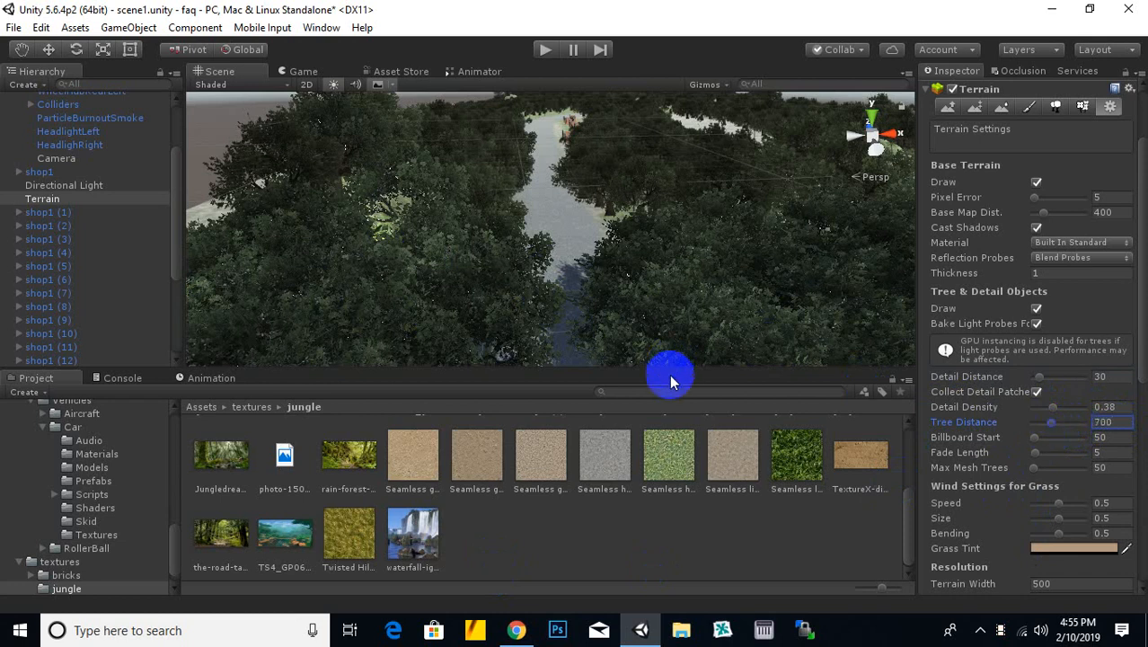
pyautogui.click(1101, 438)
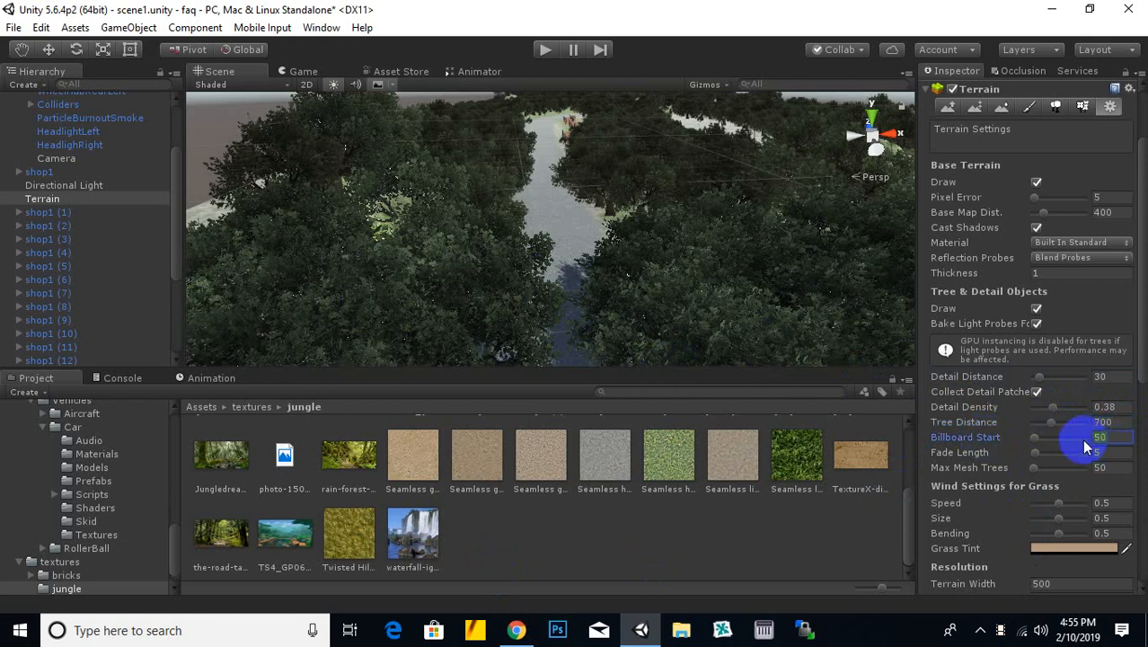
pyautogui.write('25')
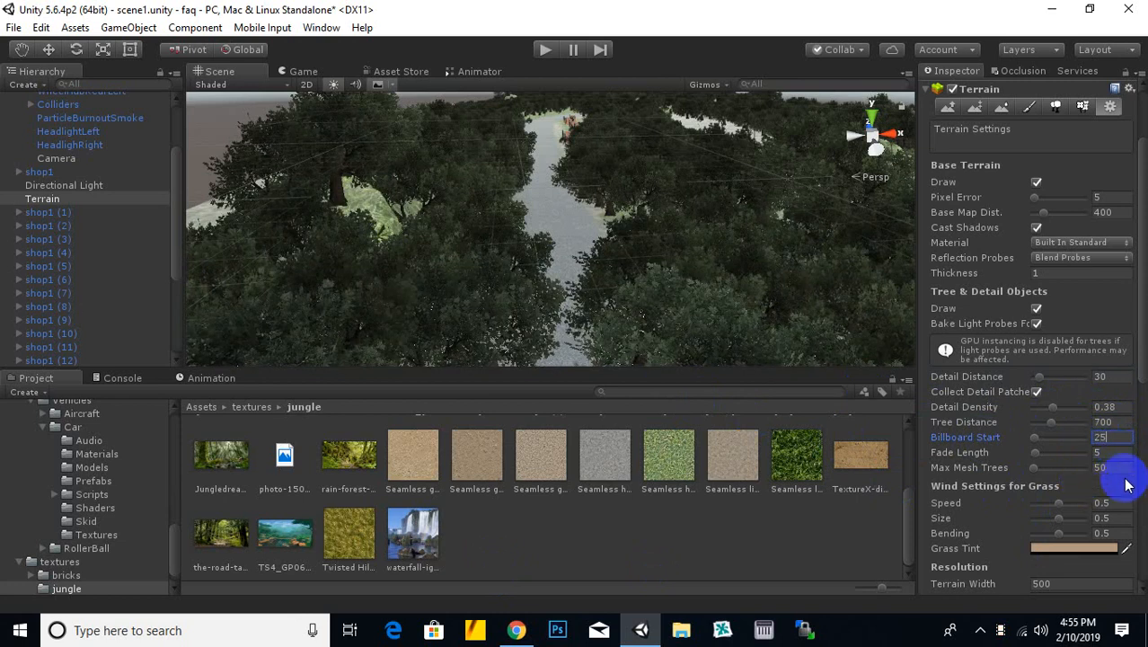
# Step: Set the terrain trees' Fade Length to 3 and Max Mesh Trees to 20
pyautogui.click(1119, 453)
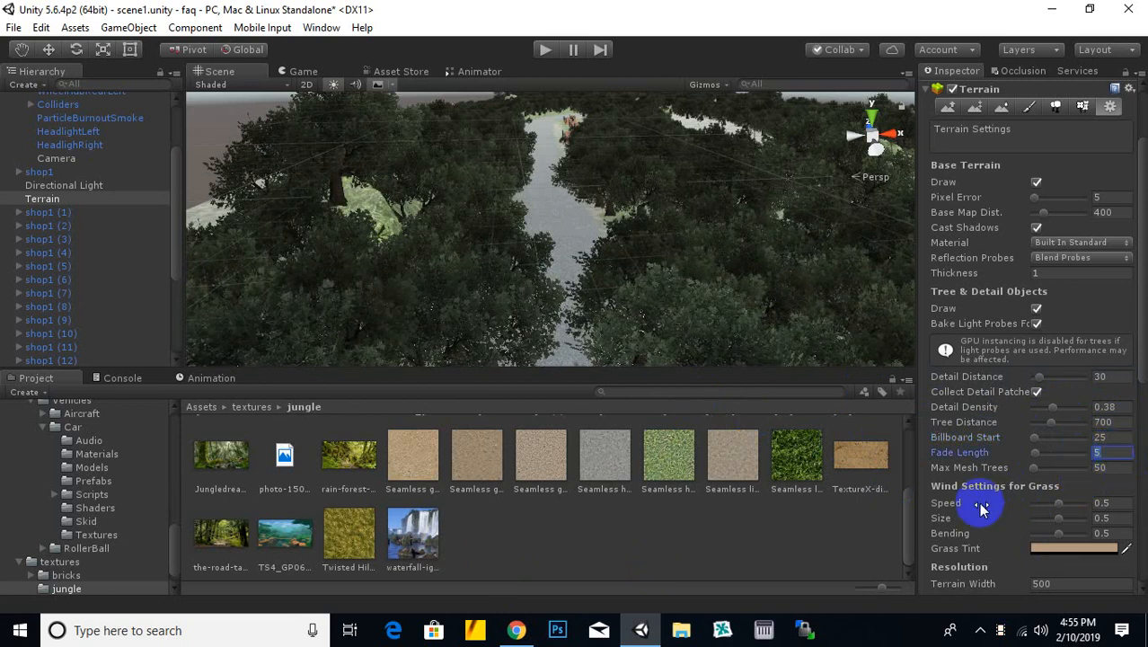
pyautogui.write('3')
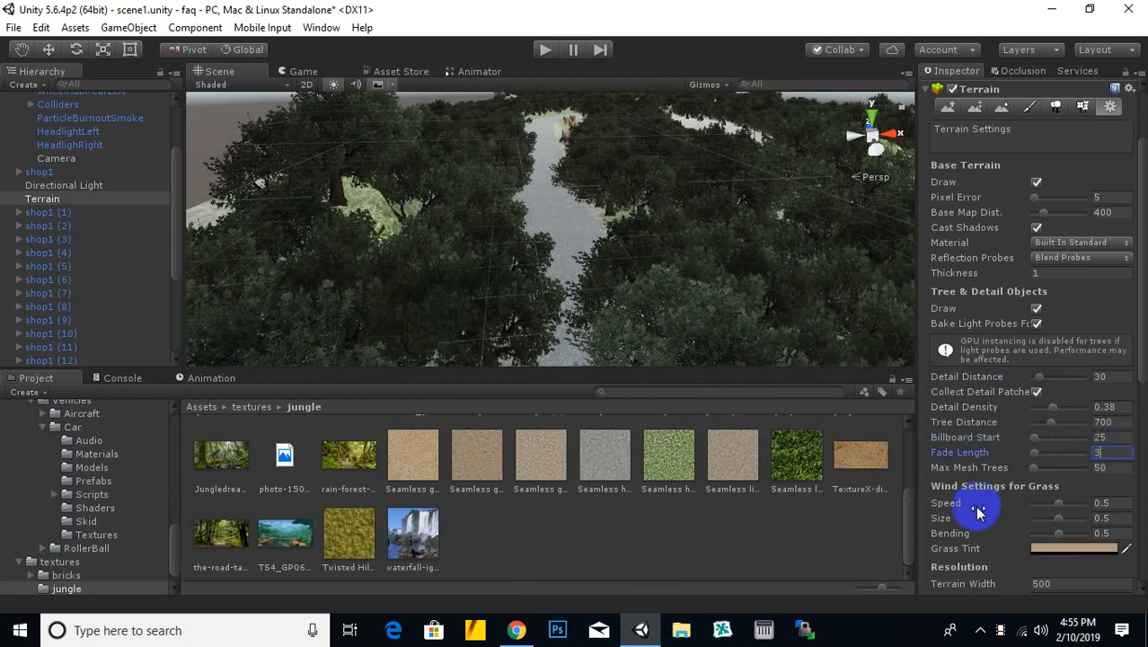
pyautogui.click(1119, 467)
pyautogui.write('20')
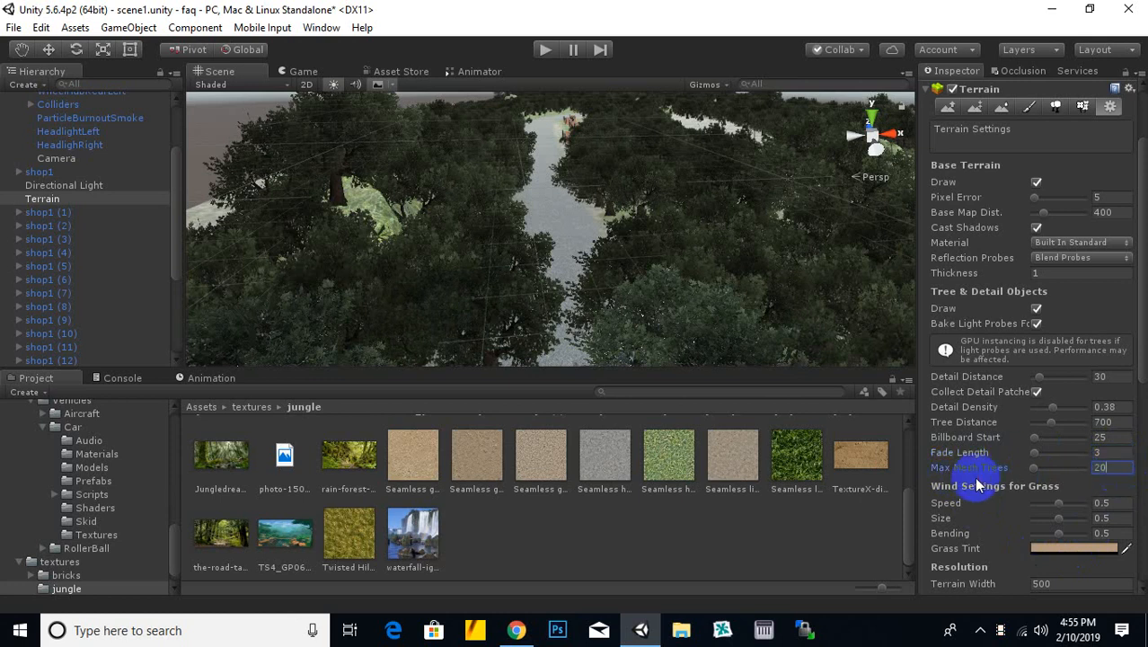
pyautogui.scroll(-2, 1134, 492)
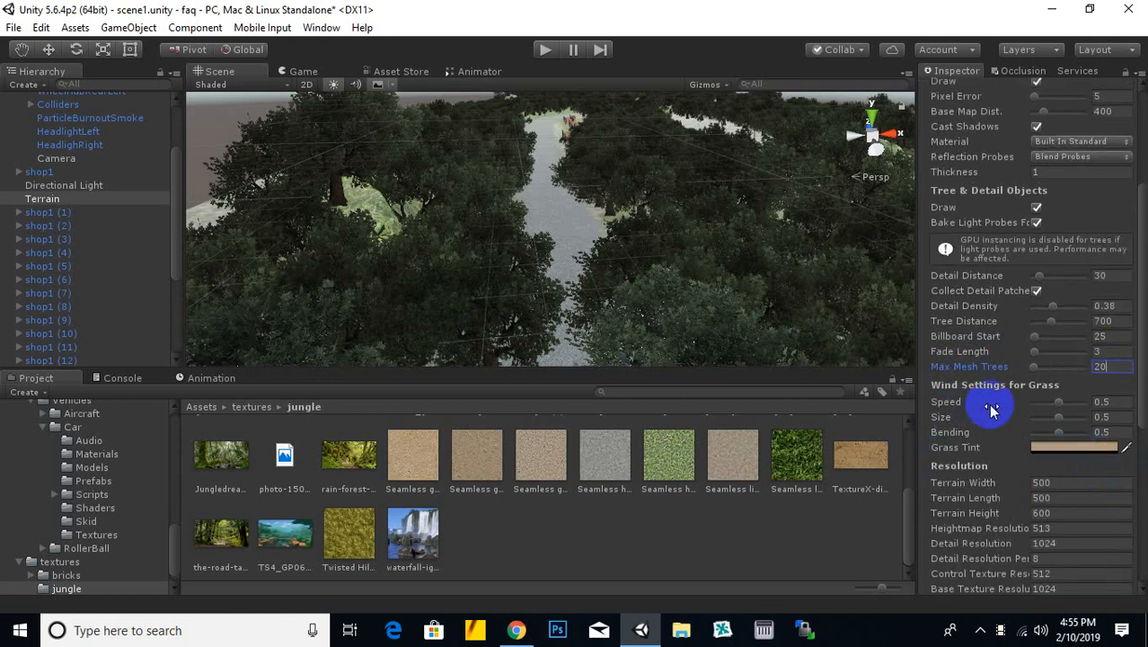
pyautogui.scroll(-3, 972, 399)
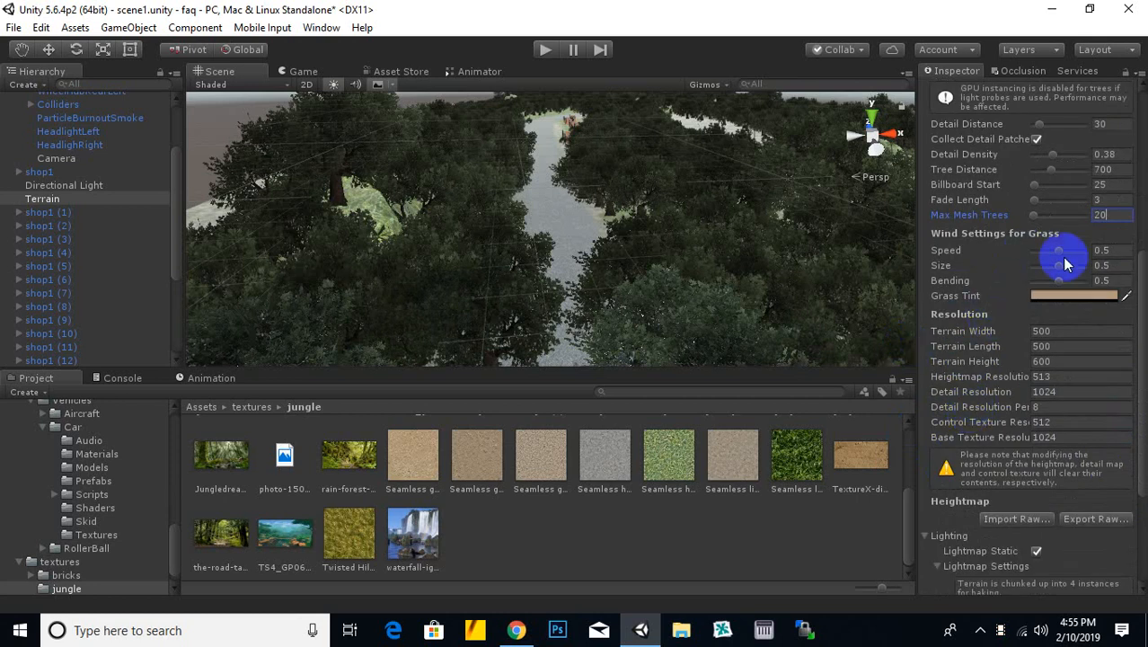
pyautogui.scroll(-6, 605, 287)
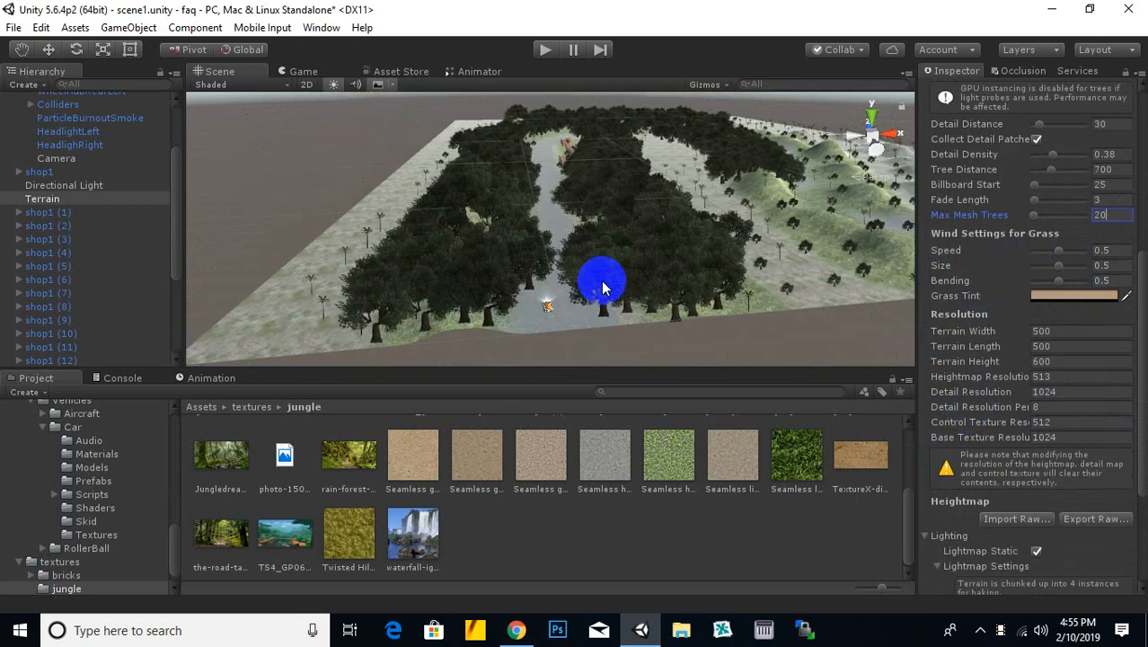
# Step: Add a Wind Zone object to the scene and keep its mode set to Directional
pyautogui.moveTo(601, 285); pyautogui.dragTo(565, 295, button='middle')
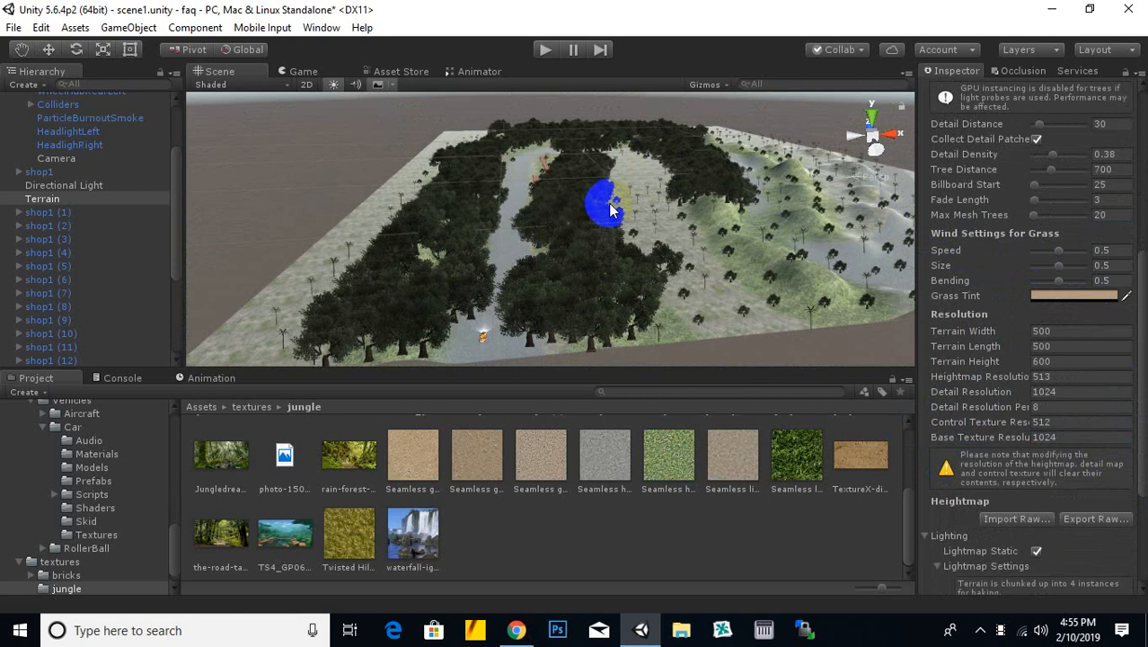
pyautogui.keyDown('alt'); pyautogui.moveTo(717, 235); pyautogui.dragTo(806, 296); pyautogui.keyUp('alt')
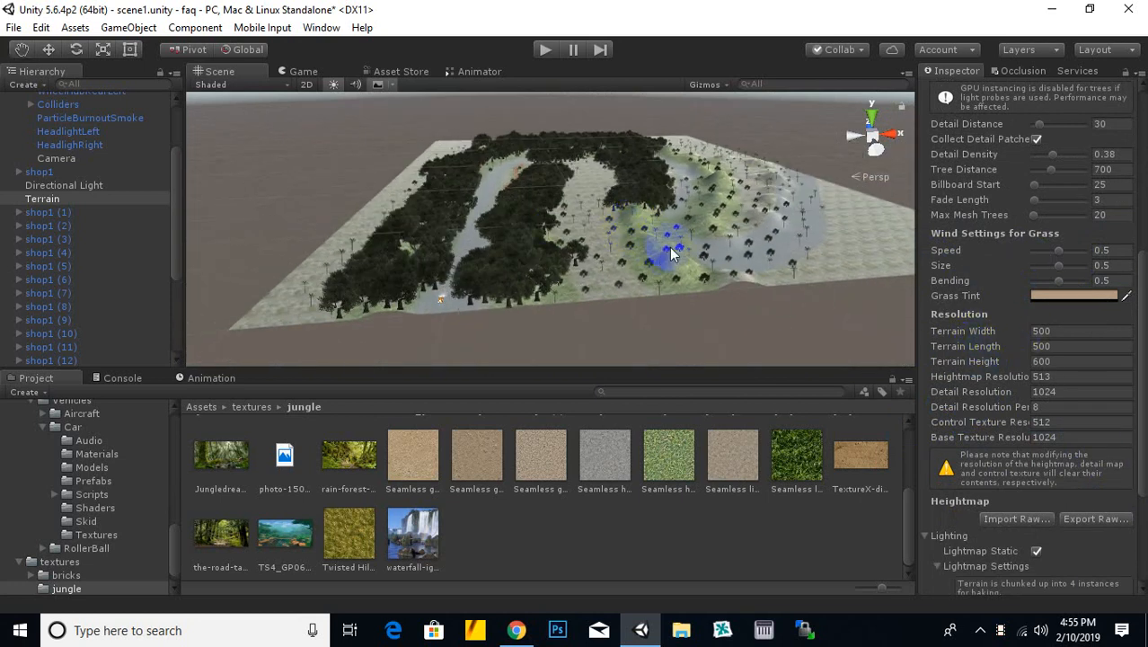
pyautogui.moveTo(669, 247); pyautogui.dragTo(663, 277, button='middle')
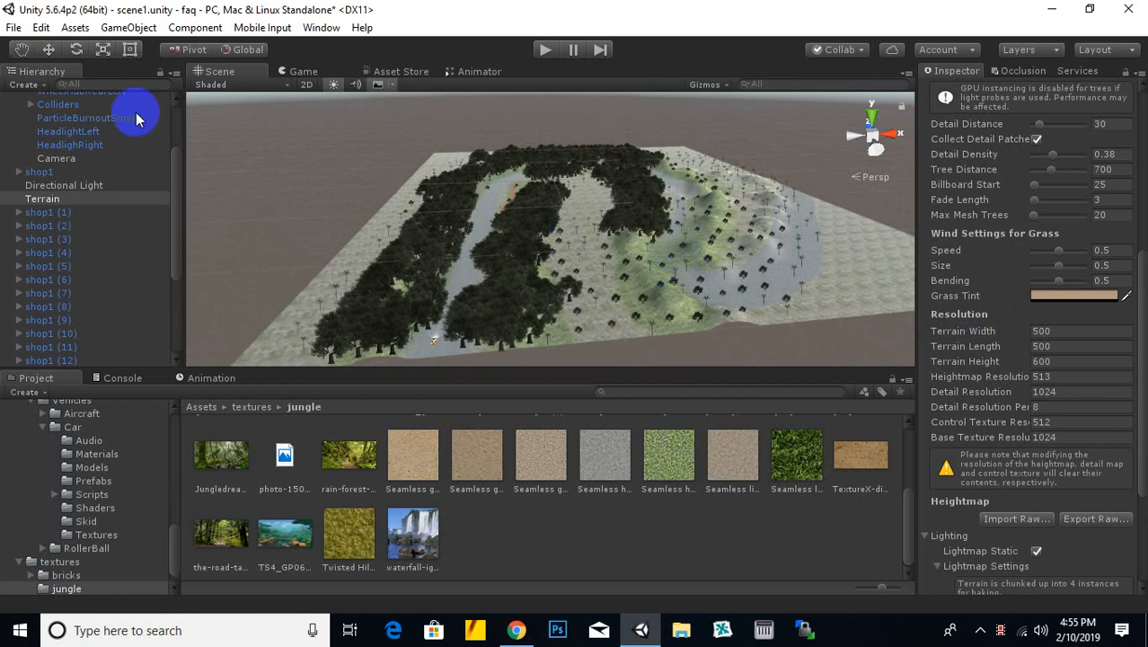
pyautogui.click(26, 84)
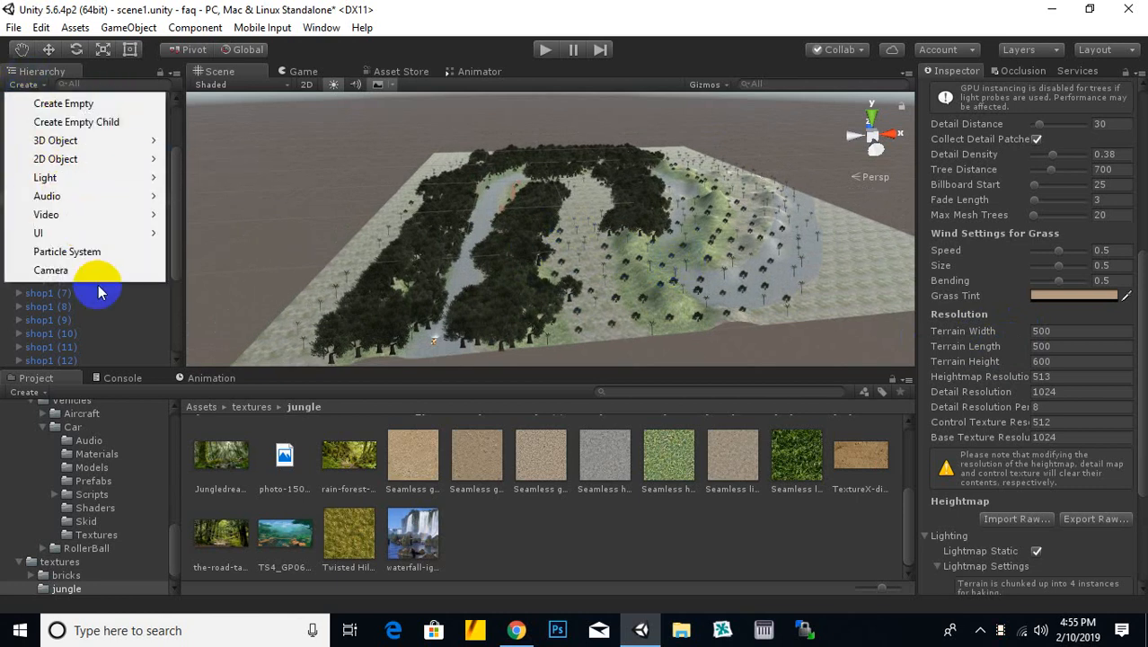
pyautogui.moveTo(99, 144)
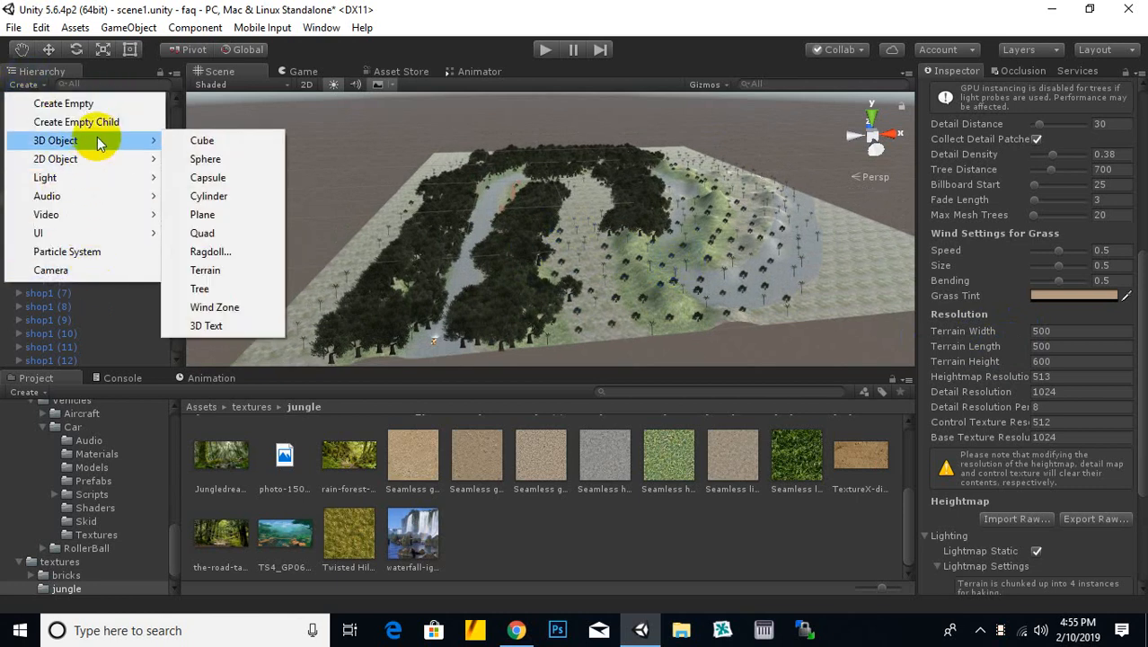
pyautogui.click(198, 307)
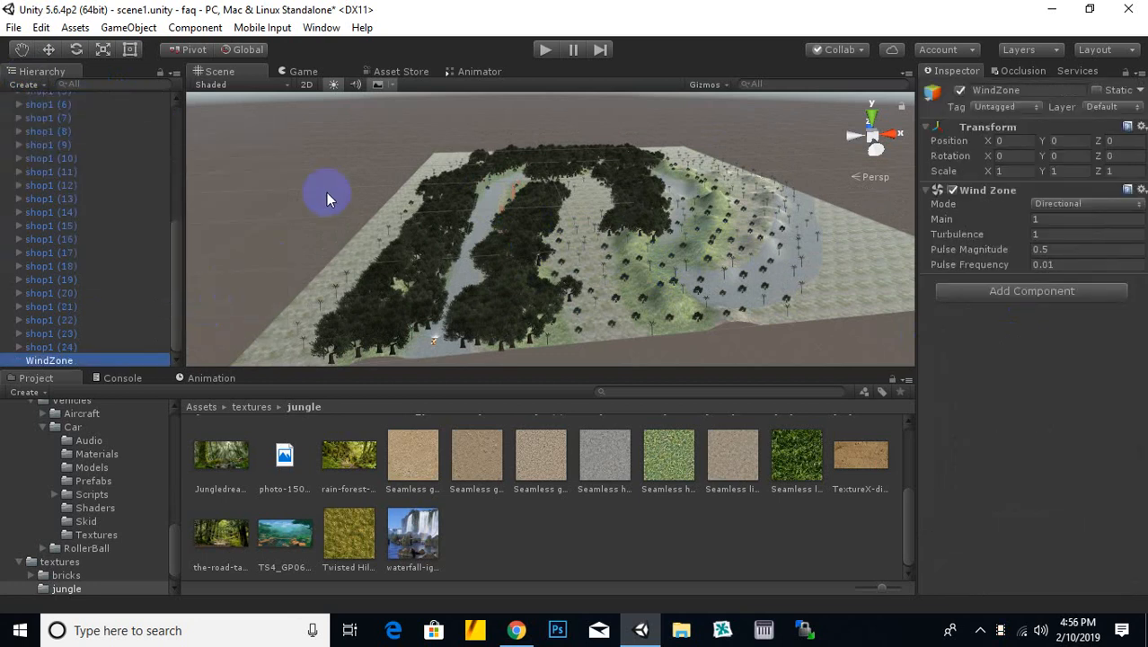
pyautogui.click(1067, 205)
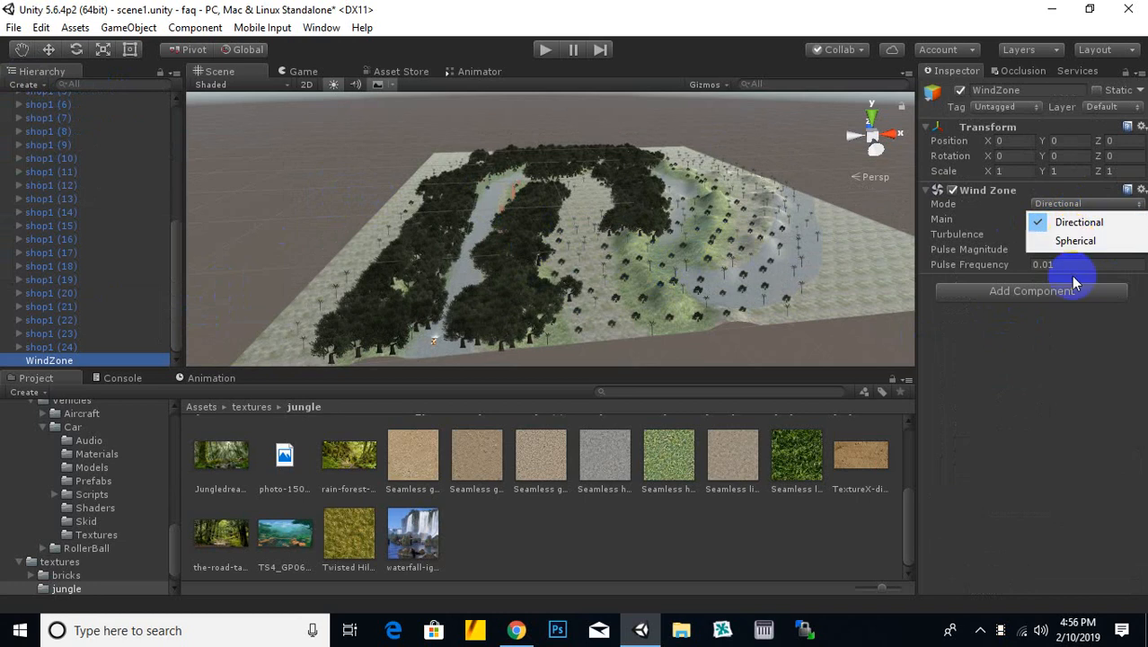
pyautogui.click(1038, 421)
# Step: Move the wind zone along the terrain's front edge to about X 120.5
pyautogui.scroll(-5, 695, 259)
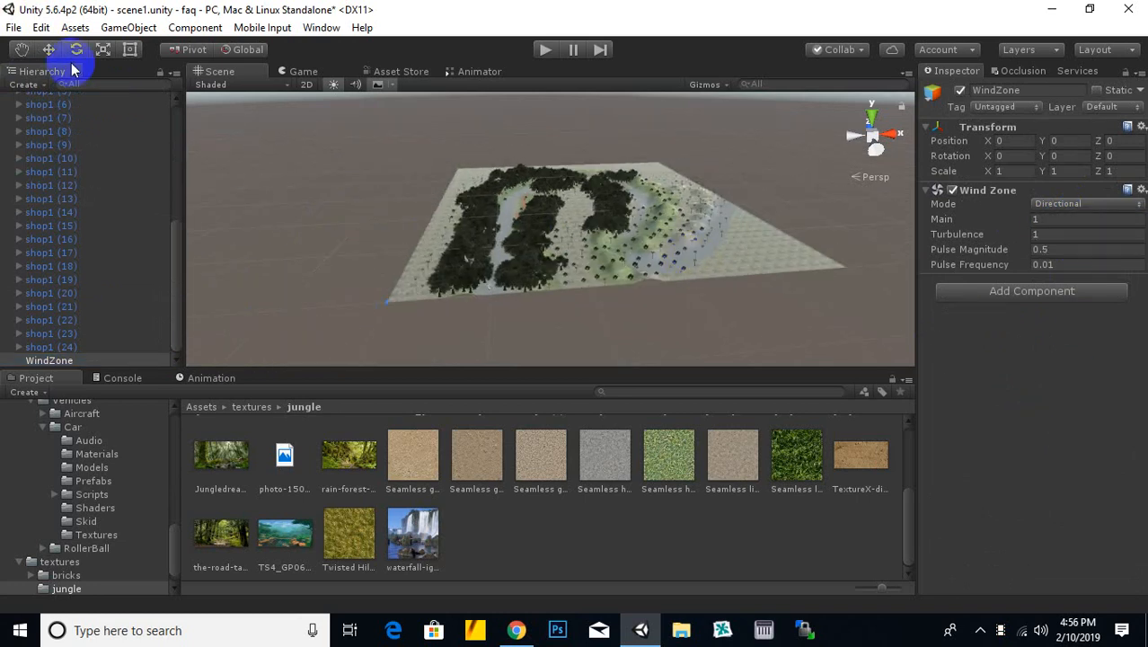
pyautogui.click(49, 50)
pyautogui.scroll(3, 505, 286)
pyautogui.moveTo(544, 286); pyautogui.dragTo(613, 190, button='middle')
pyautogui.scroll(6, 394, 256)
pyautogui.scroll(-4, 307, 221)
pyautogui.moveTo(314, 222); pyautogui.dragTo(496, 273, button='middle')
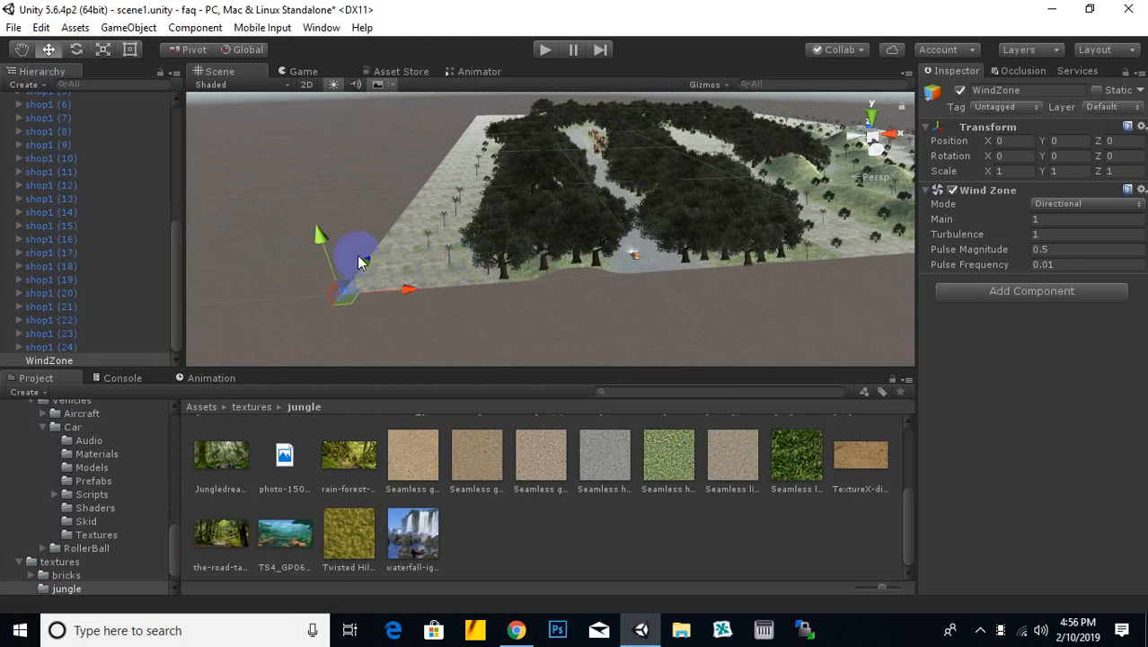
pyautogui.scroll(-4, 457, 194)
pyautogui.moveTo(453, 202); pyautogui.dragTo(448, 194, button='middle')
pyautogui.scroll(5, 429, 233)
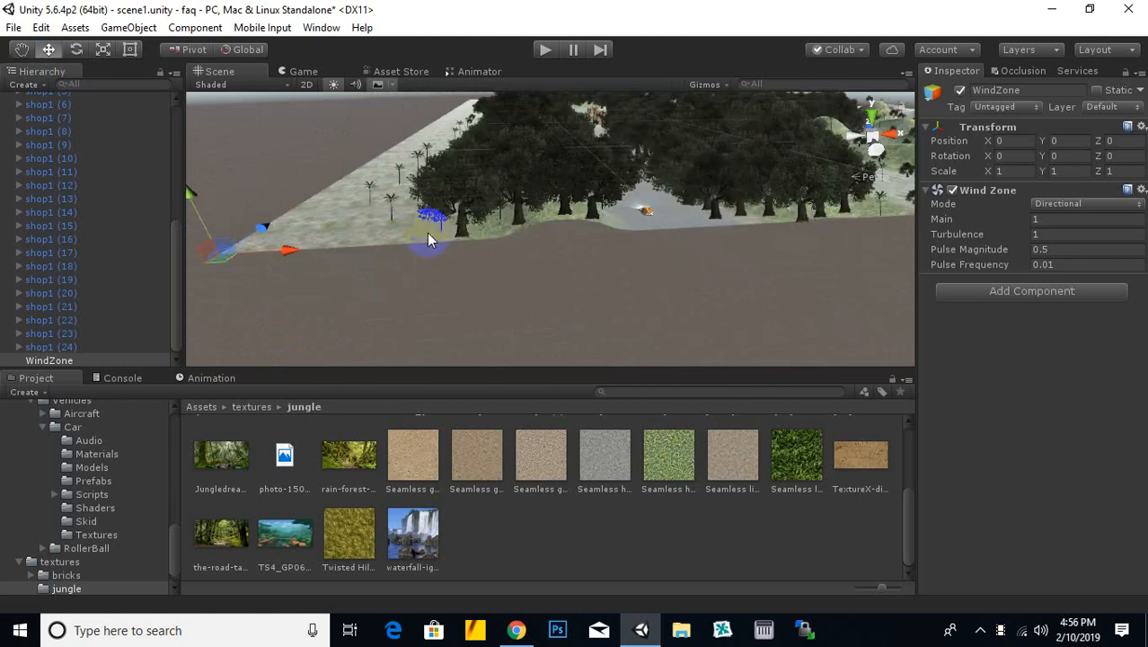
pyautogui.scroll(-3, 315, 236)
pyautogui.moveTo(376, 257); pyautogui.dragTo(447, 272, button='middle')
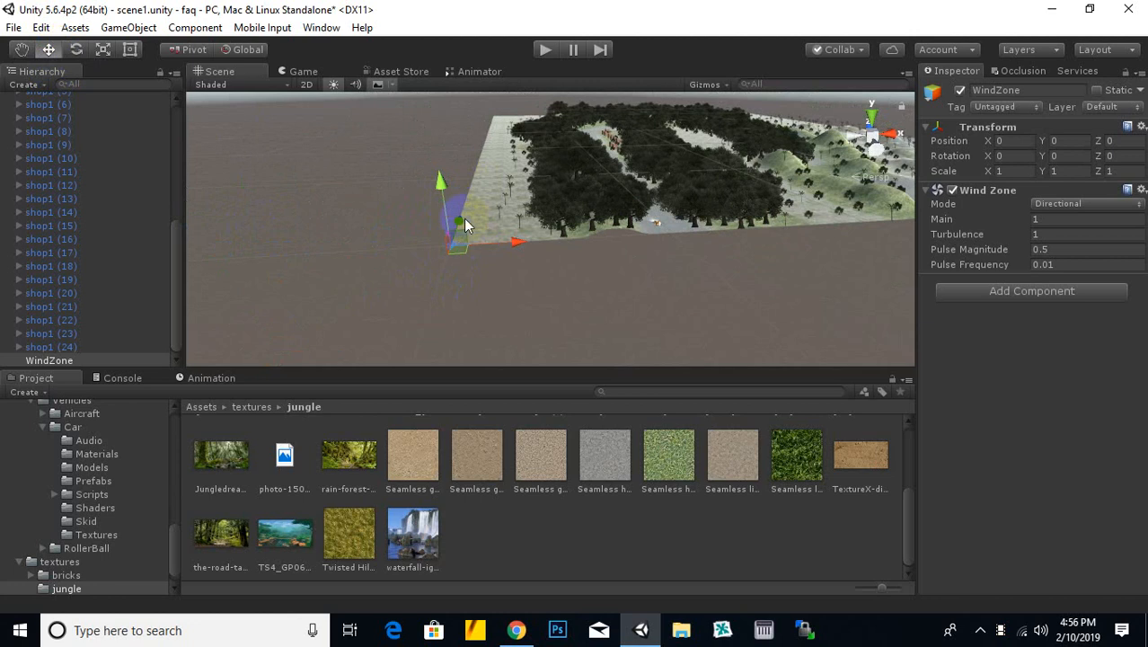
pyautogui.scroll(3, 464, 219)
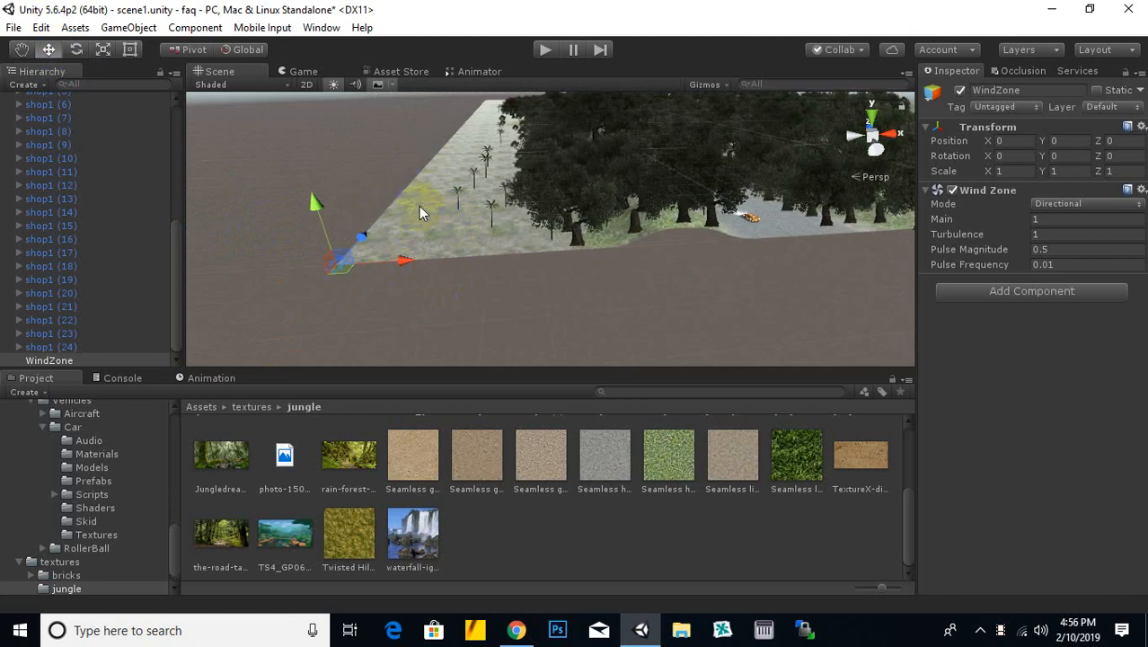
pyautogui.scroll(-3, 420, 207)
pyautogui.moveTo(537, 237); pyautogui.dragTo(774, 299)
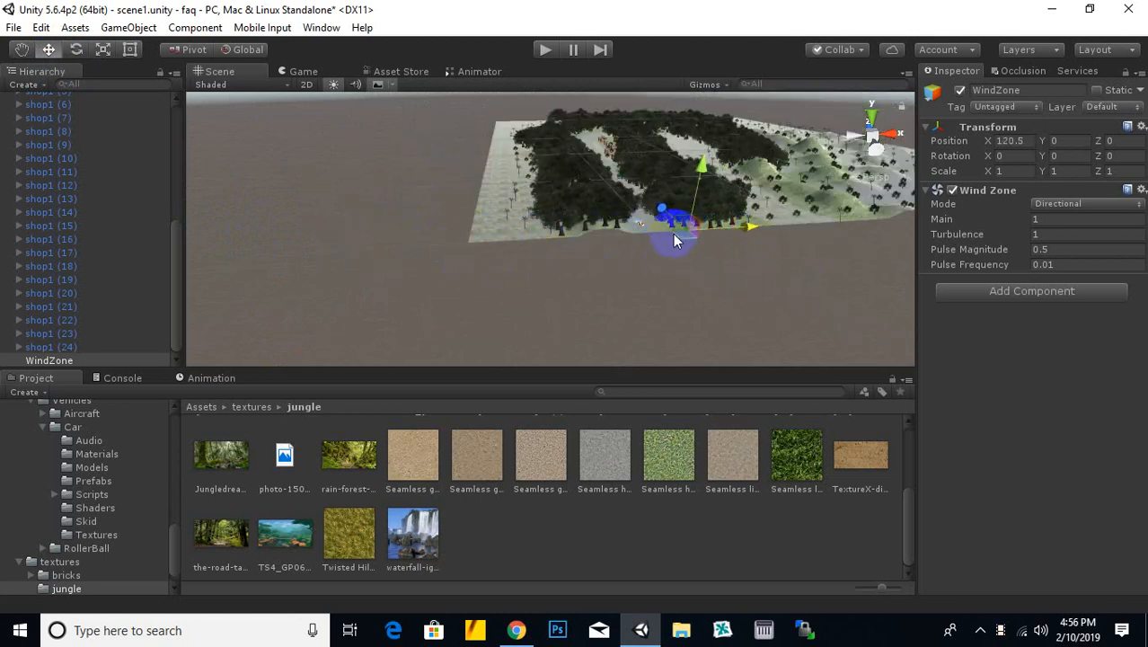
# Step: Move the wind zone in among the trees, to about X 138 and Z 87.2
pyautogui.scroll(3, 676, 240)
pyautogui.moveTo(728, 222); pyautogui.dragTo(712, 249, button='middle')
pyautogui.moveTo(771, 272); pyautogui.dragTo(420, 144)
pyautogui.moveTo(728, 189); pyautogui.dragTo(765, 188)
pyautogui.scroll(-3, 629, 207)
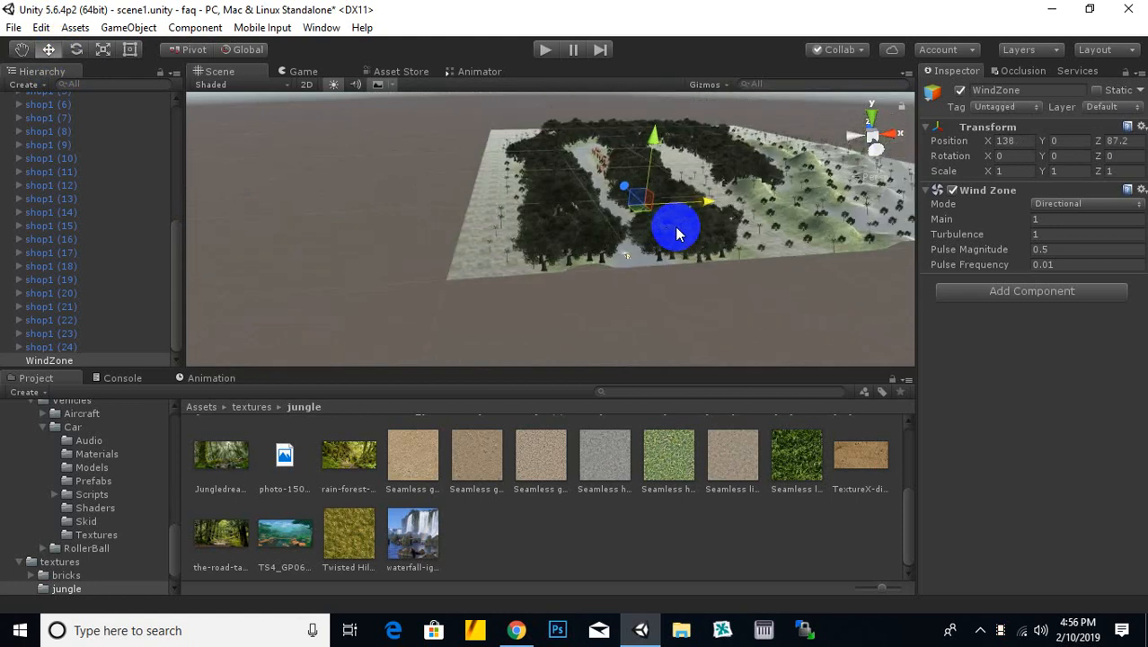
pyautogui.scroll(-2, 677, 232)
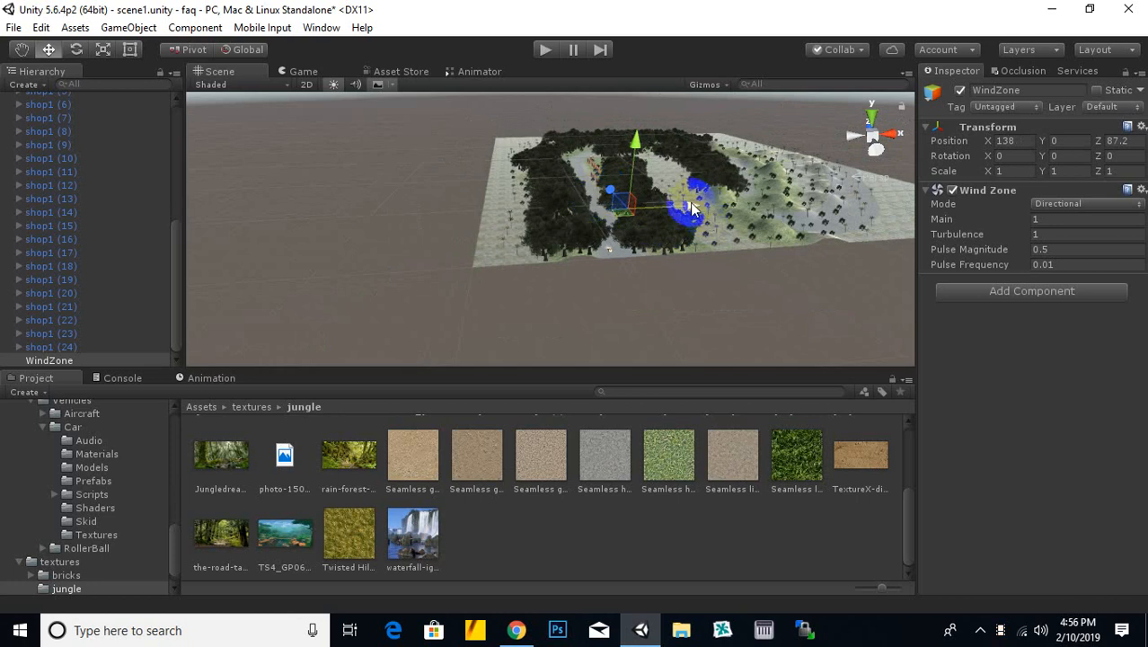
# Step: Move the wind zone near the terrain's front corner, to about X 4.8 and Z 14
pyautogui.moveTo(692, 209); pyautogui.dragTo(486, 224)
pyautogui.scroll(4, 622, 255)
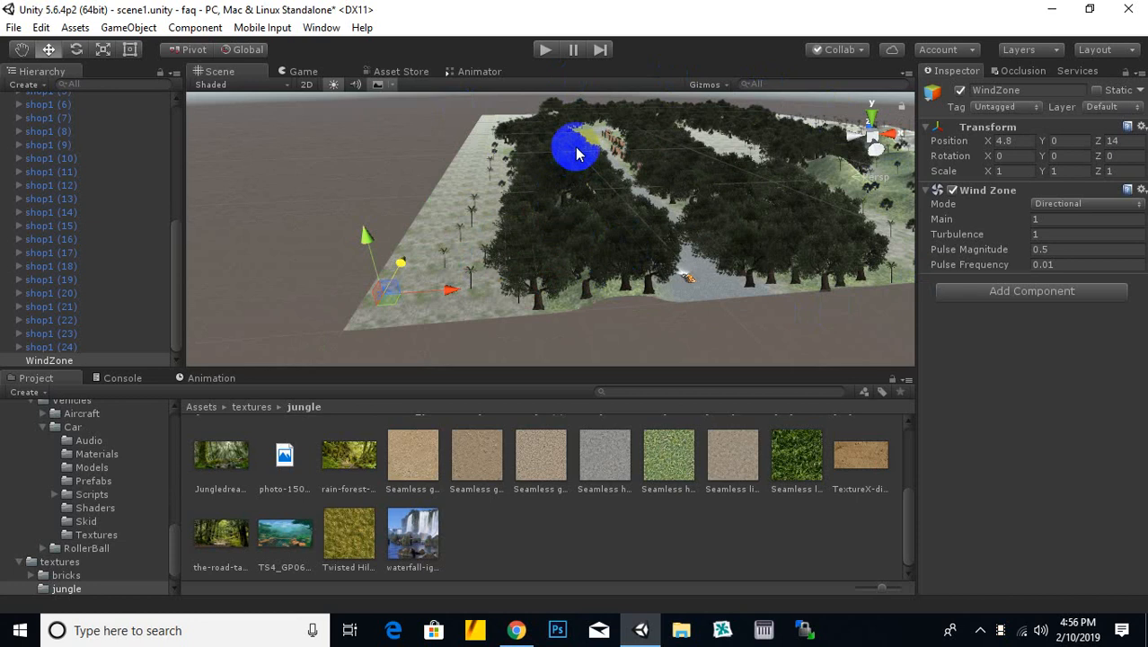
pyautogui.moveTo(719, 225)
pyautogui.mouseDown(button='middle')
pyautogui.moveTo(608, 221)
pyautogui.moveTo(753, 231)
pyautogui.moveTo(729, 244)
pyautogui.mouseUp(button='middle')
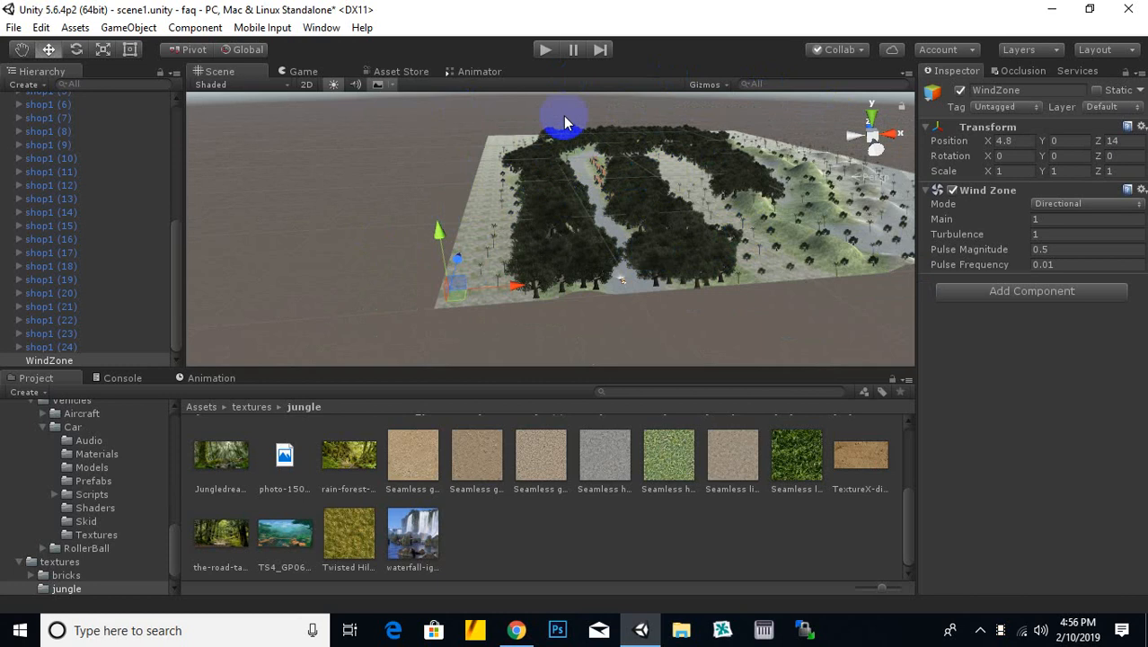
pyautogui.click(546, 51)
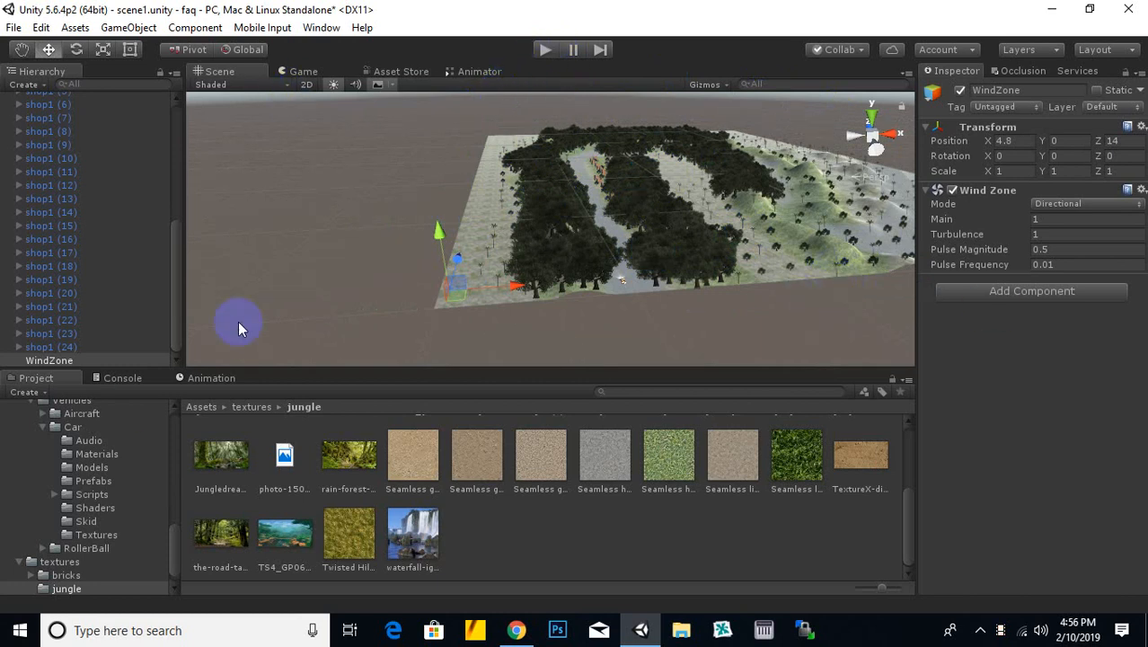
# Step: Select the terrain and open its settings at the Resolution section
pyautogui.click(802, 277)
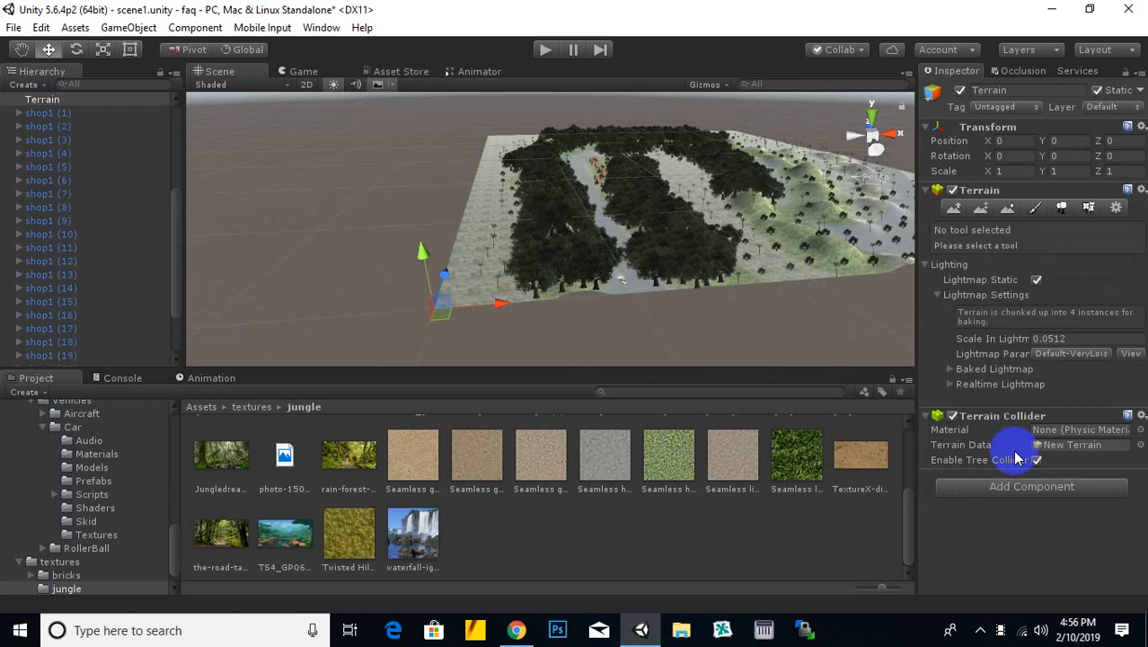
pyautogui.click(1110, 208)
pyautogui.scroll(-4, 993, 376)
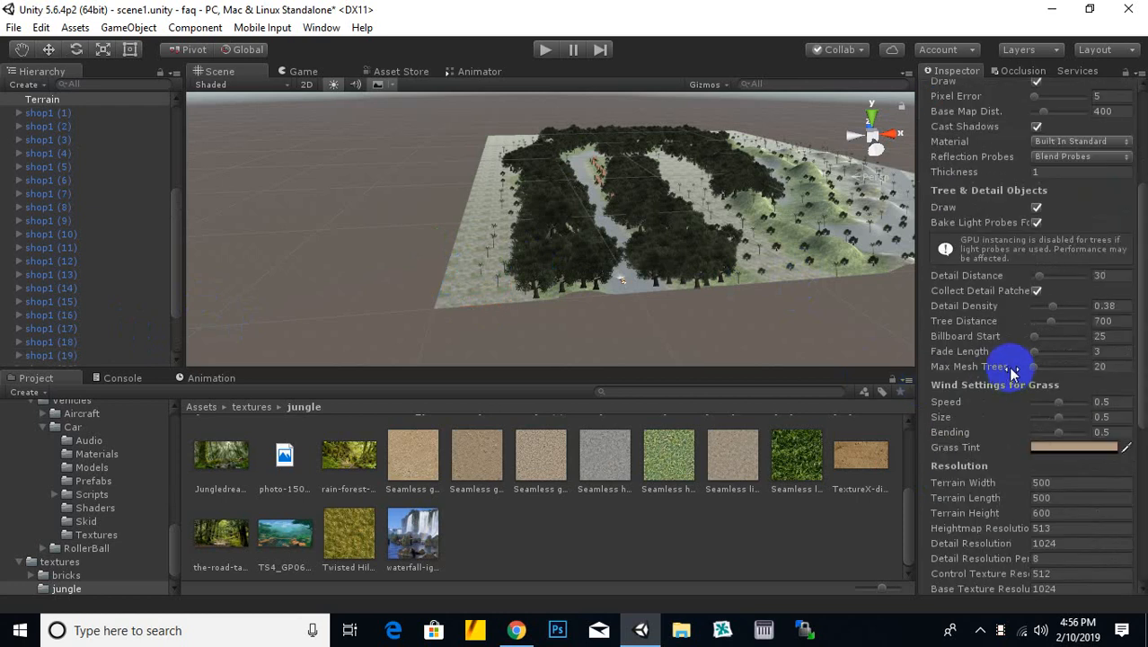
pyautogui.scroll(-2, 1020, 393)
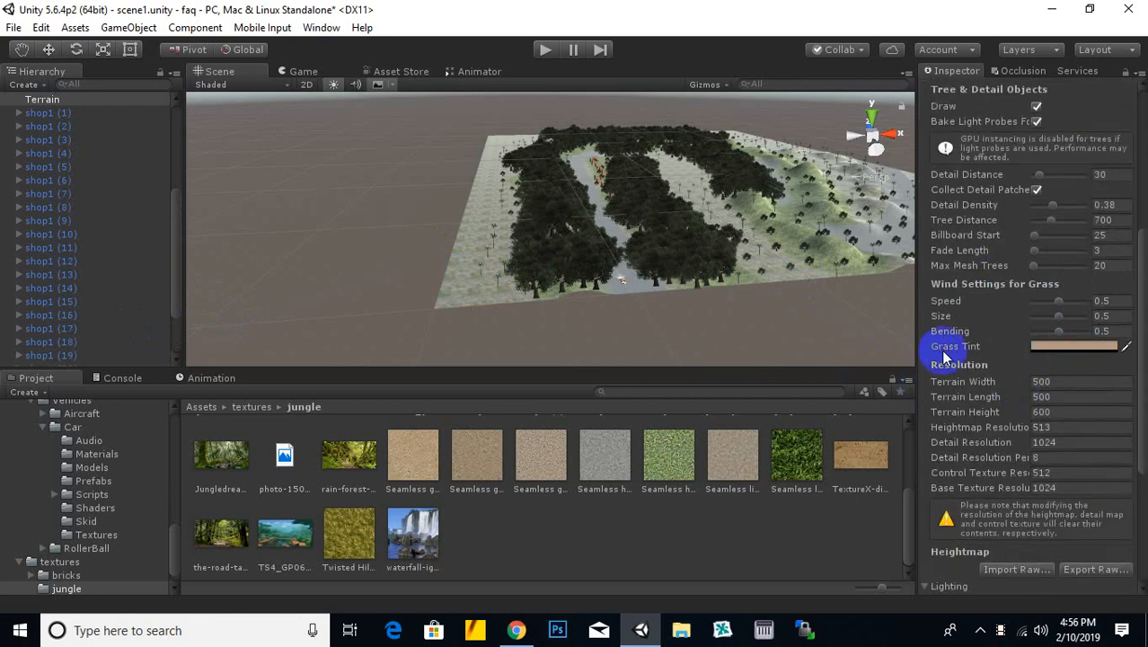
pyautogui.scroll(-3, 945, 352)
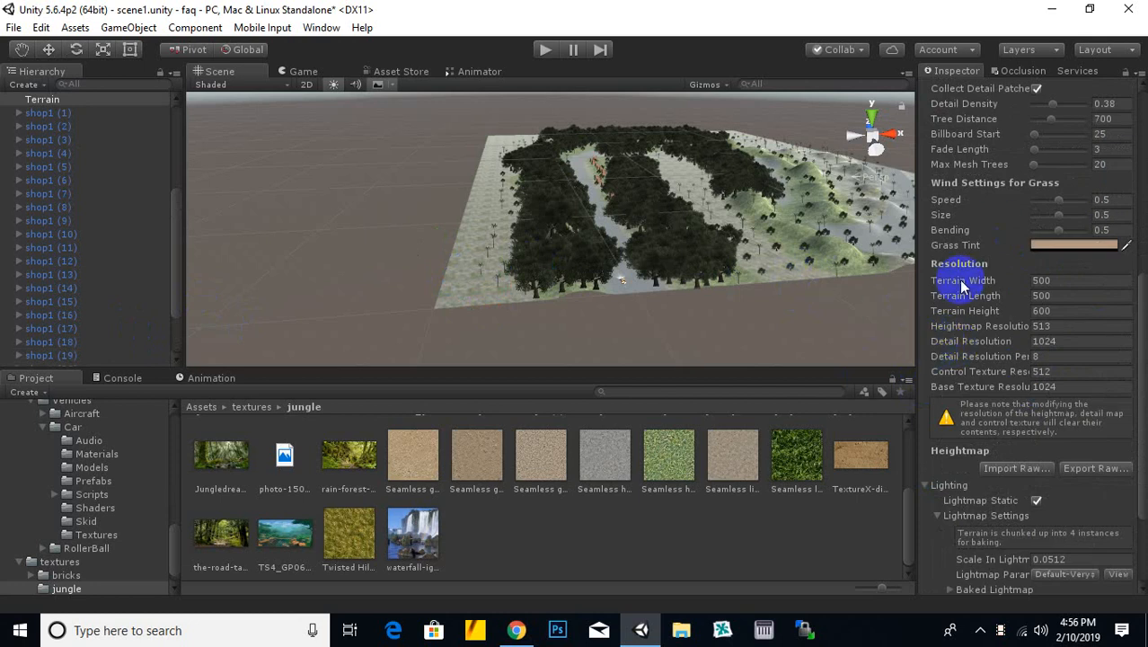
pyautogui.scroll(-2, 661, 313)
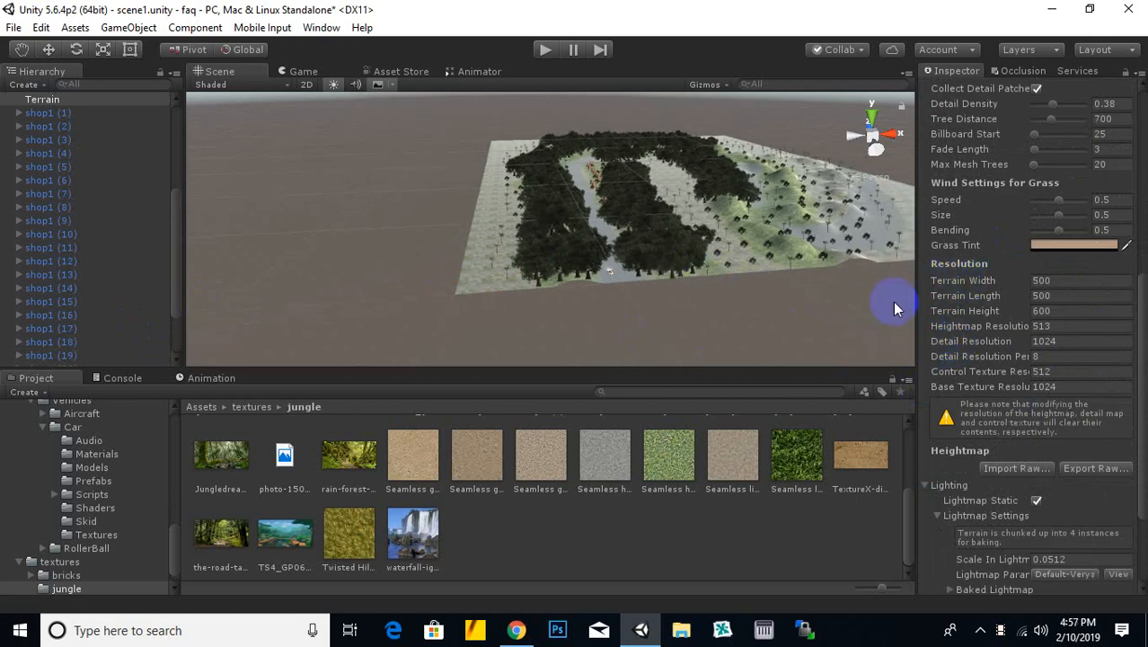
# Step: Examine the Terrain Width and Terrain Length settings against the terrain's extent in the scene
pyautogui.keyDown('alt'); pyautogui.moveTo(828, 304); pyautogui.dragTo(475, 235); pyautogui.keyUp('alt')
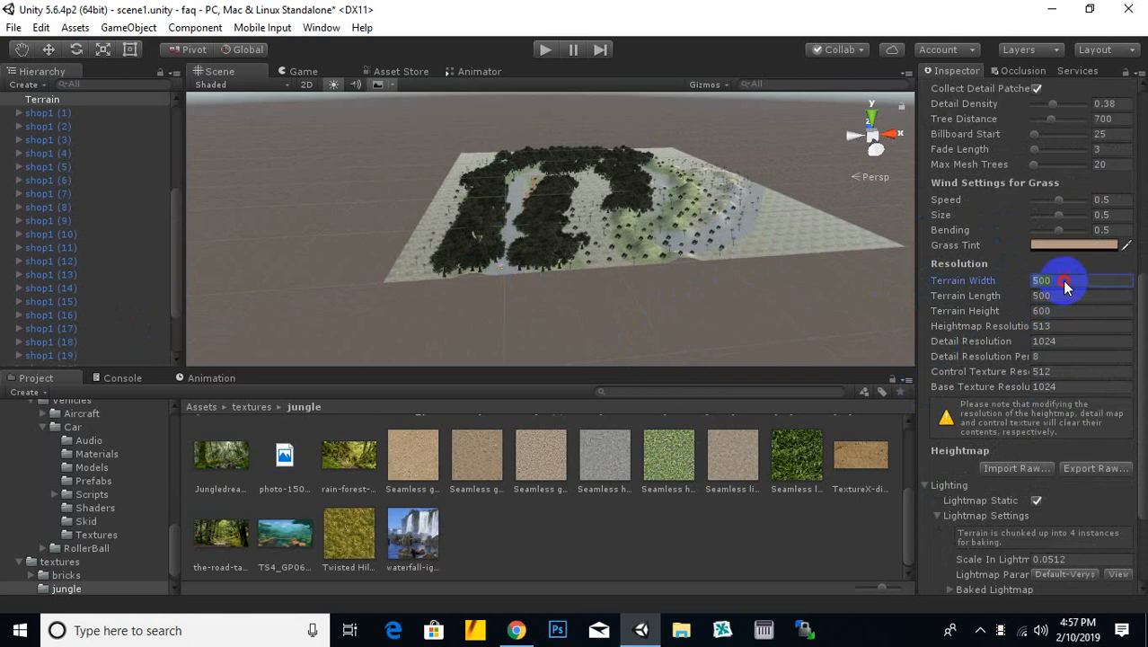
pyautogui.scroll(-2, 650, 306)
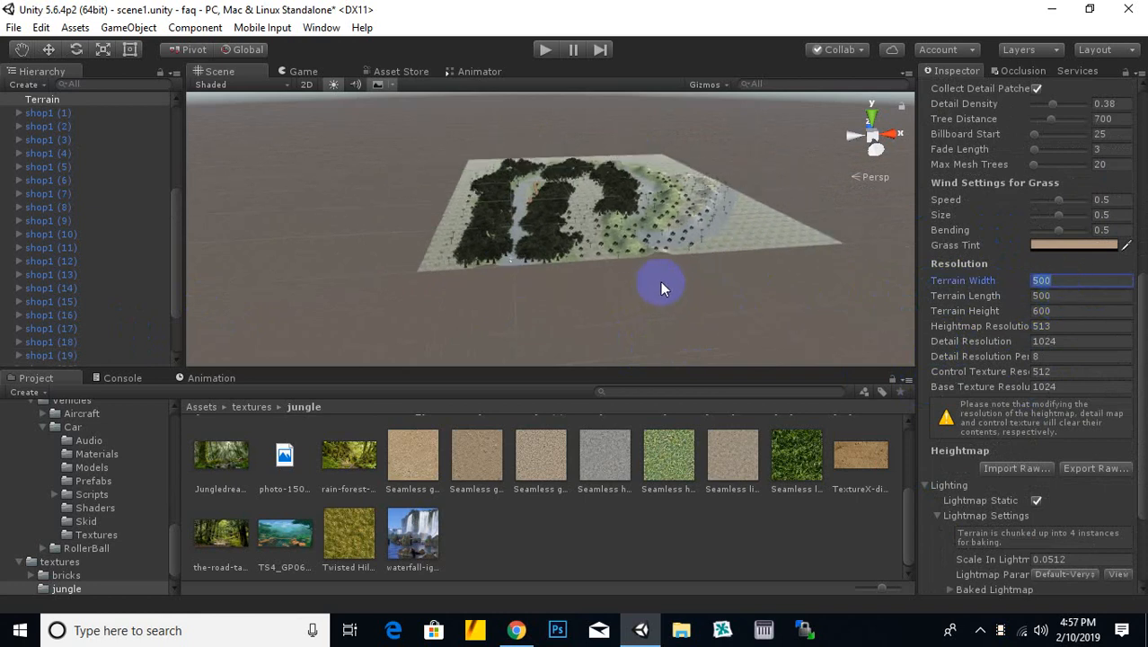
pyautogui.scroll(3, 661, 289)
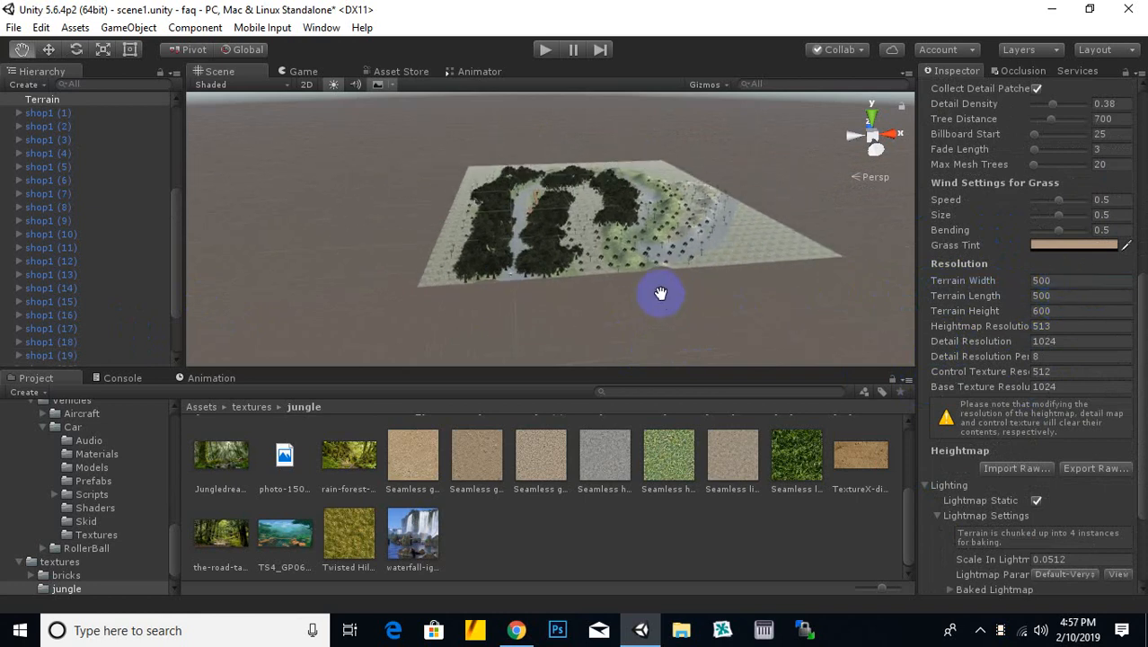
pyautogui.click(1063, 281)
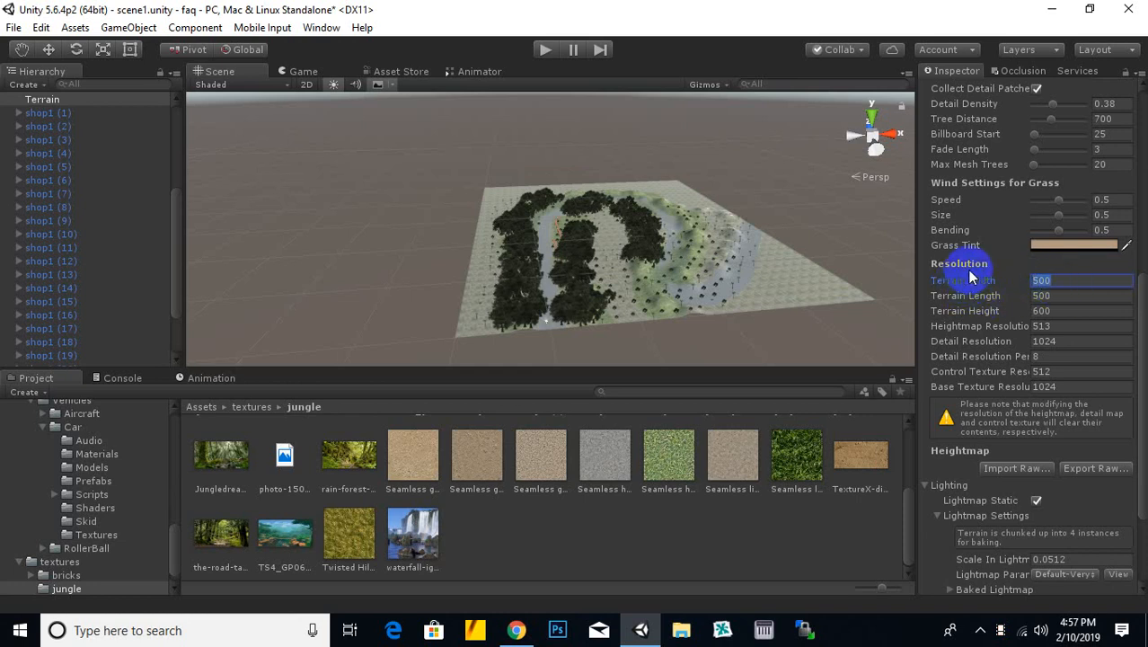
pyautogui.scroll(5, 828, 296)
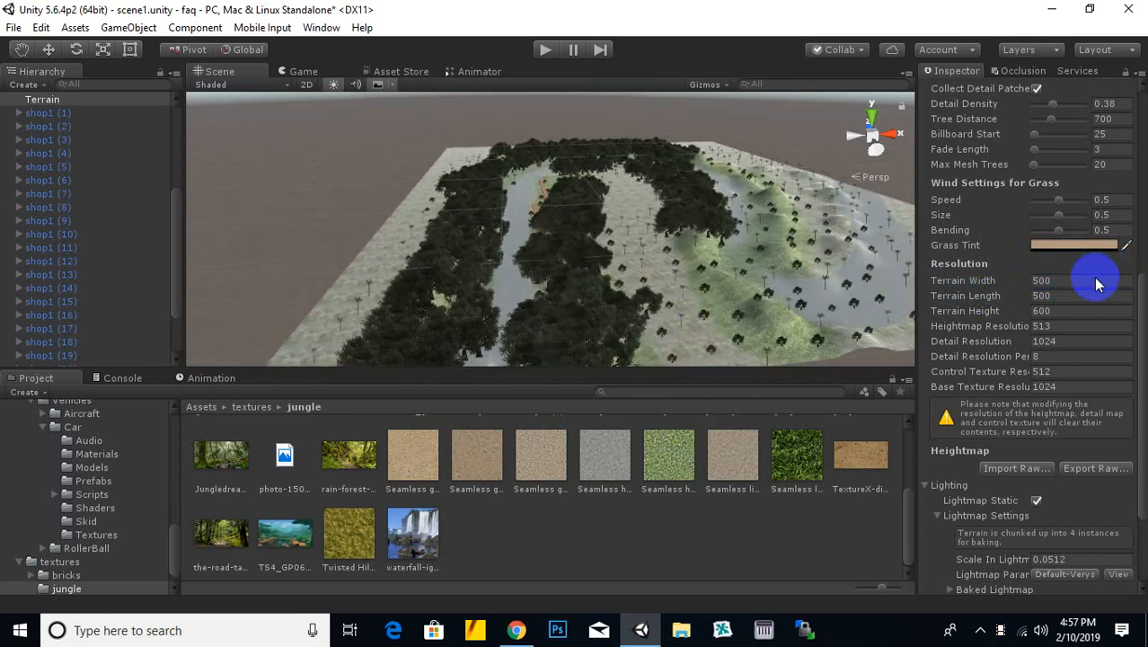
pyautogui.click(1087, 280)
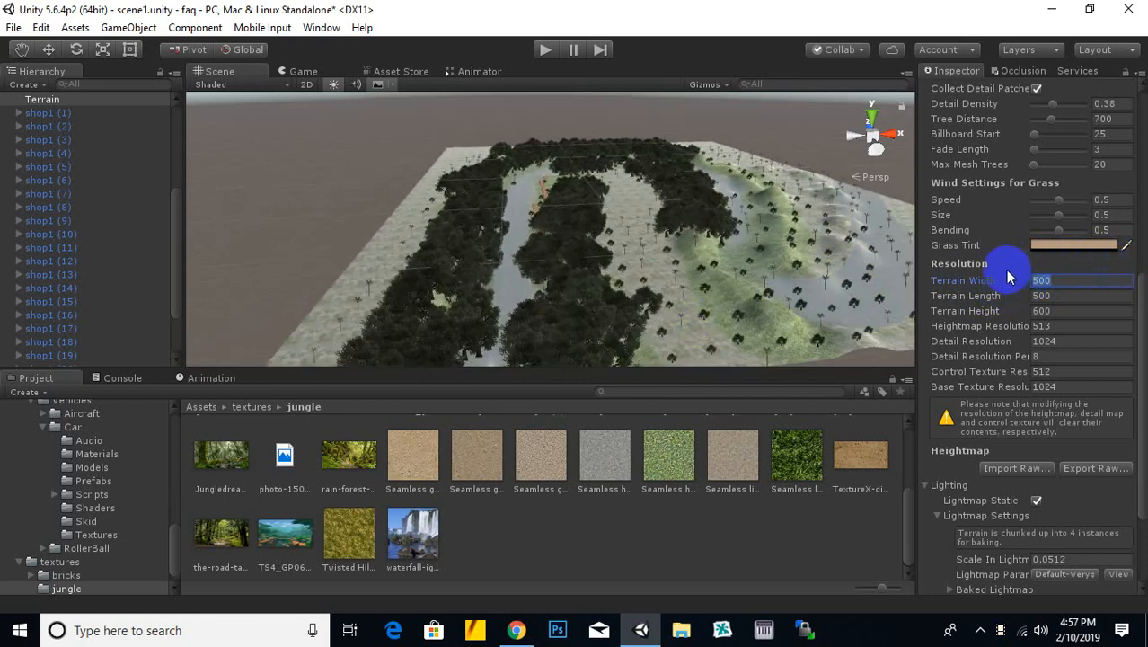
pyautogui.click(1049, 296)
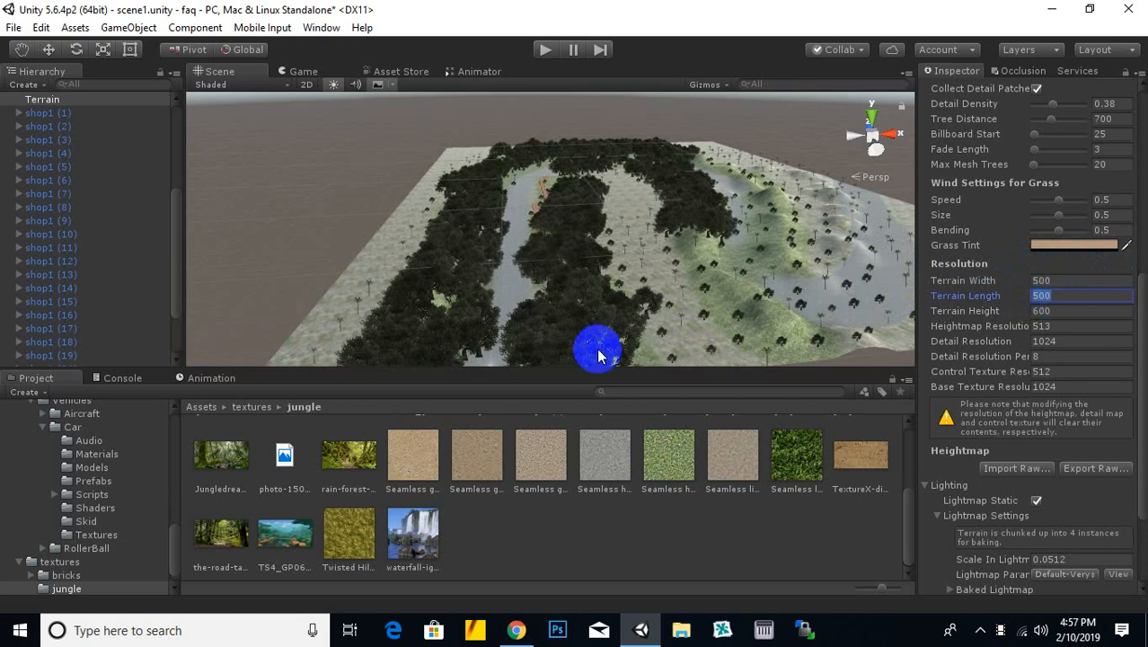
pyautogui.scroll(-2, 719, 313)
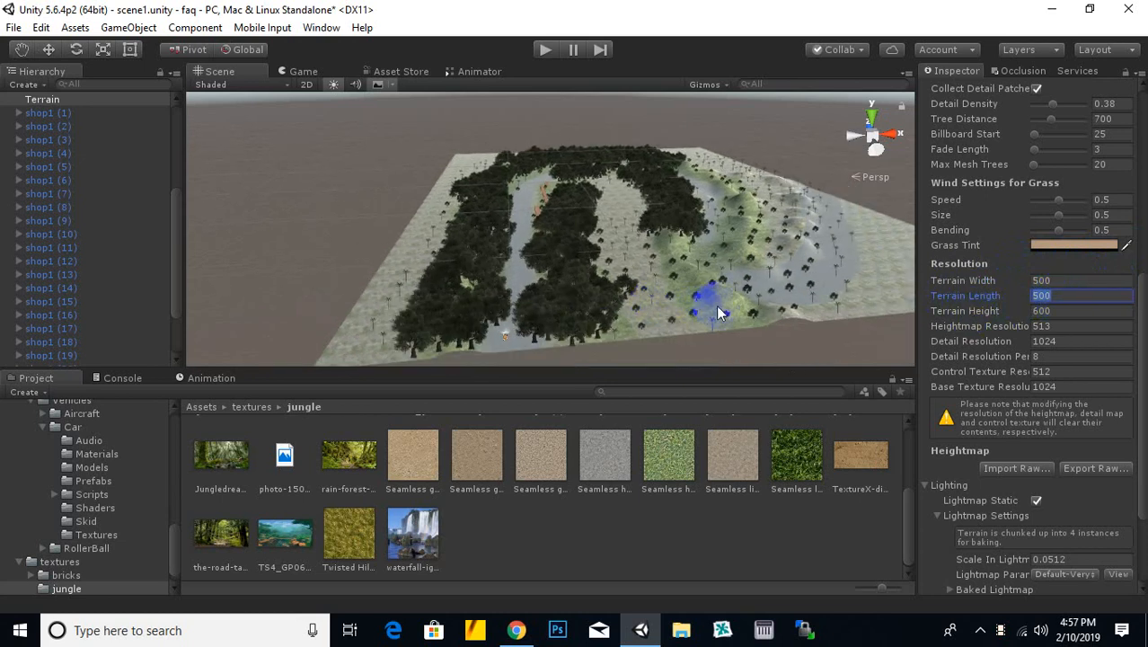
pyautogui.scroll(-2, 719, 312)
# Step: Set the Terrain Height to 100 and inspect the resulting hills and trees
pyautogui.click(1060, 311)
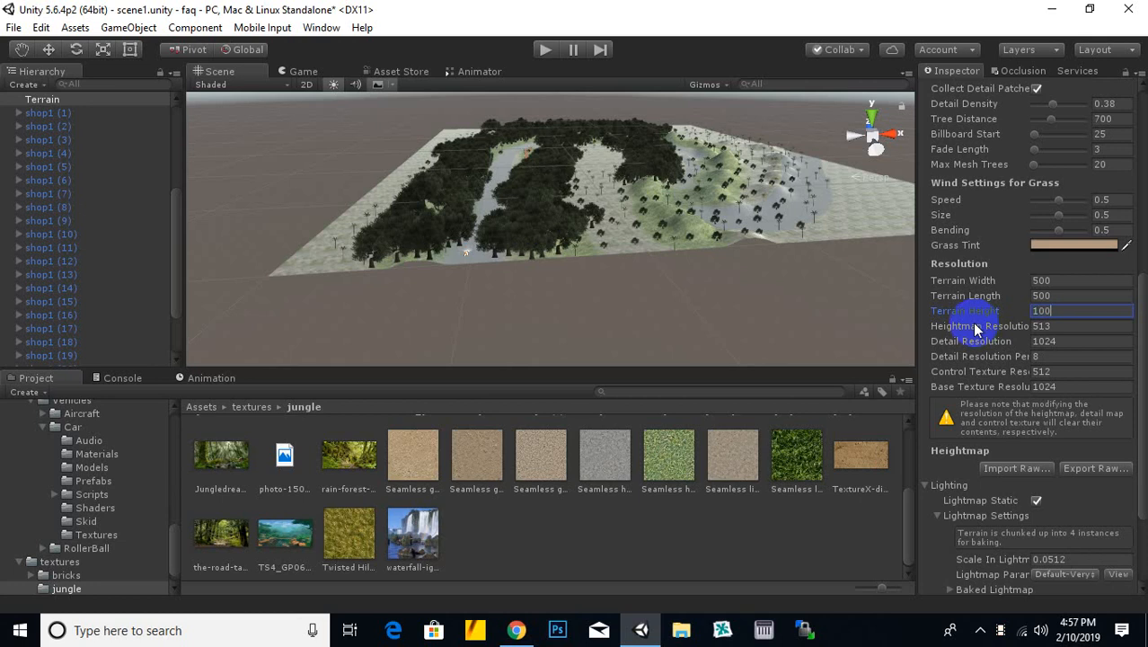
pyautogui.write('100')
pyautogui.press('Return')
pyautogui.scroll(10, 442, 303)
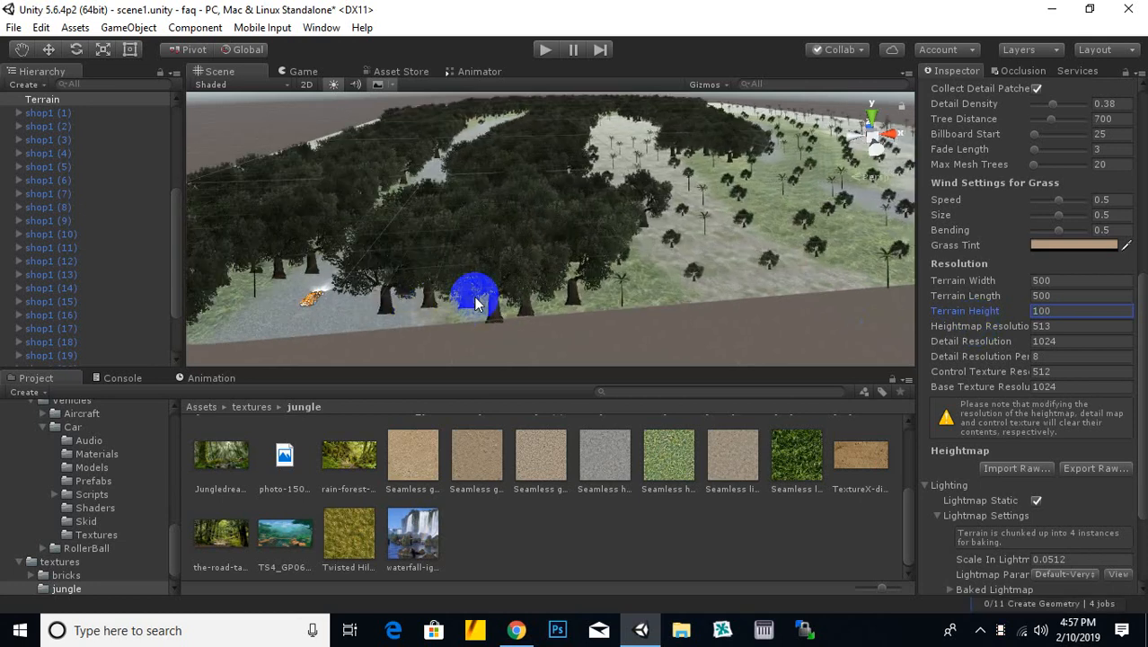
pyautogui.moveTo(755, 265); pyautogui.dragTo(539, 284, button='middle')
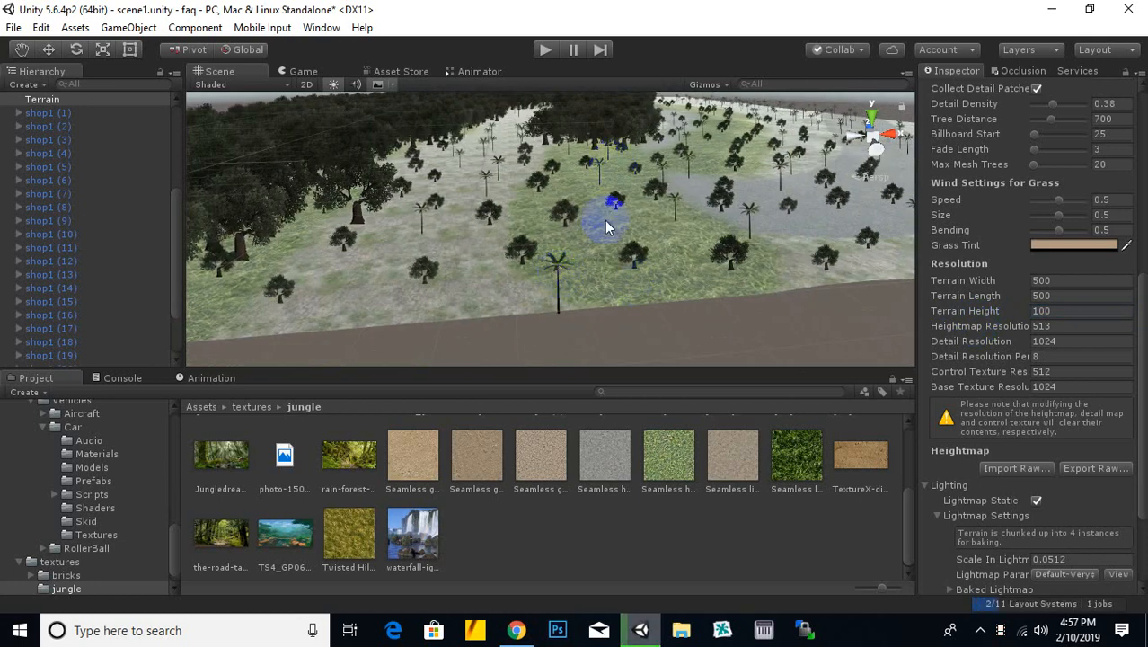
pyautogui.moveTo(602, 223)
pyautogui.mouseDown()
pyautogui.moveTo(602, 290)
pyautogui.moveTo(556, 284)
pyautogui.mouseUp()
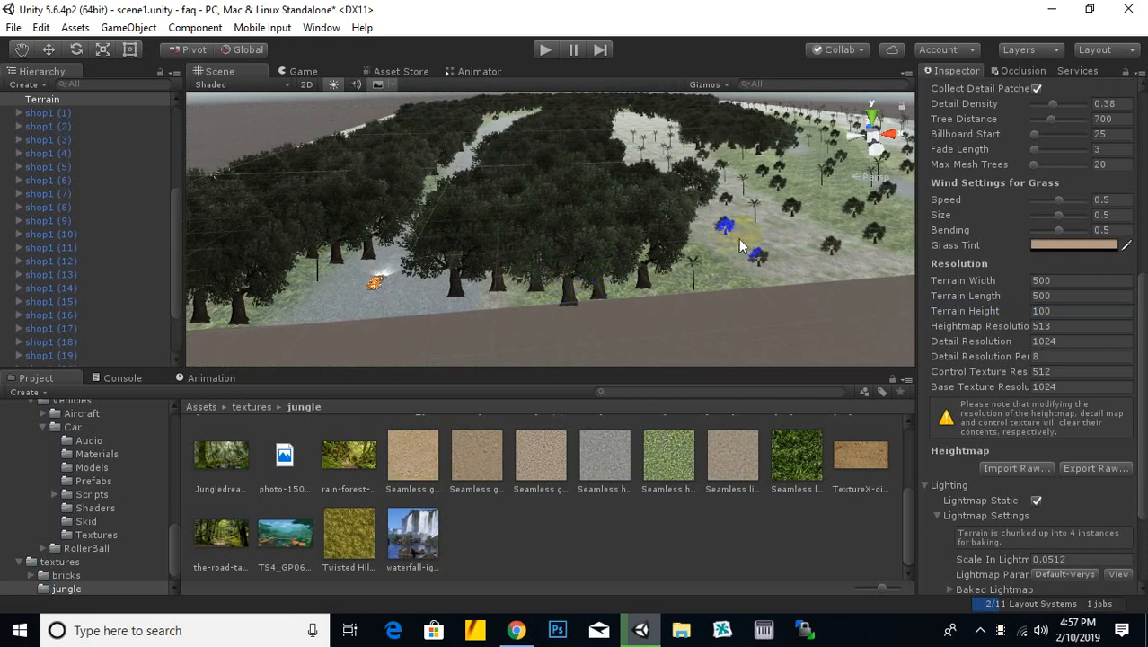
# Step: Raise a ridge across the sparsely planted side of the terrain, from the front edge towards the back, with the Raise / Lower Terrain brush
pyautogui.scroll(-4, 727, 239)
pyautogui.moveTo(725, 240); pyautogui.dragTo(777, 286, button='middle')
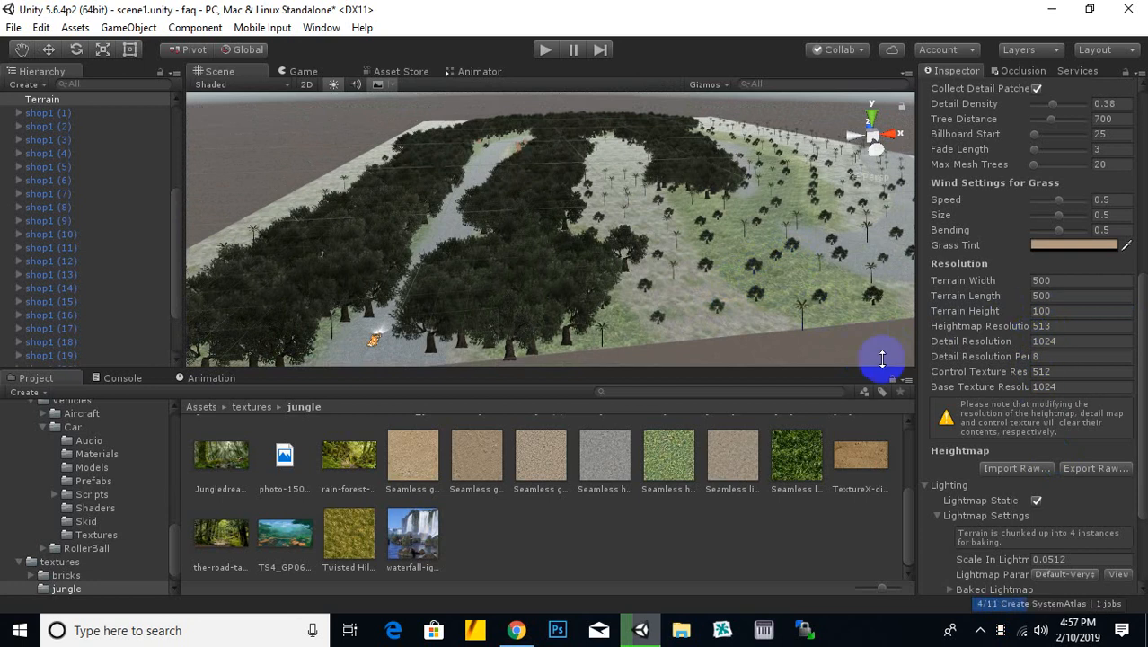
pyautogui.click(616, 337)
pyautogui.click(49, 50)
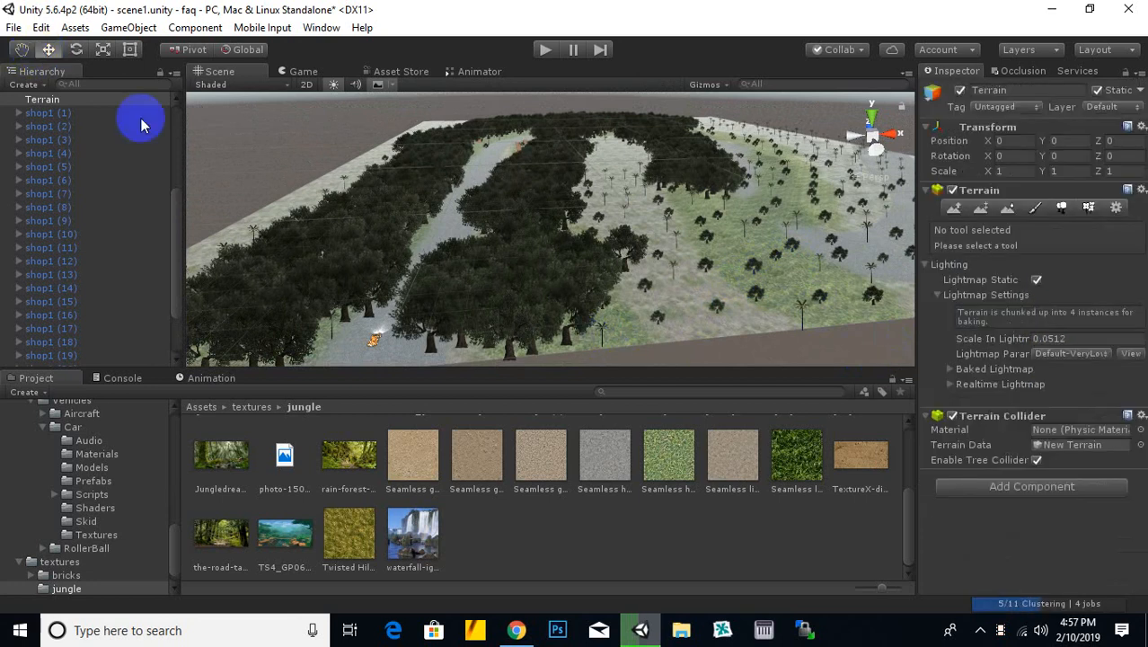
pyautogui.click(699, 300)
pyautogui.click(955, 208)
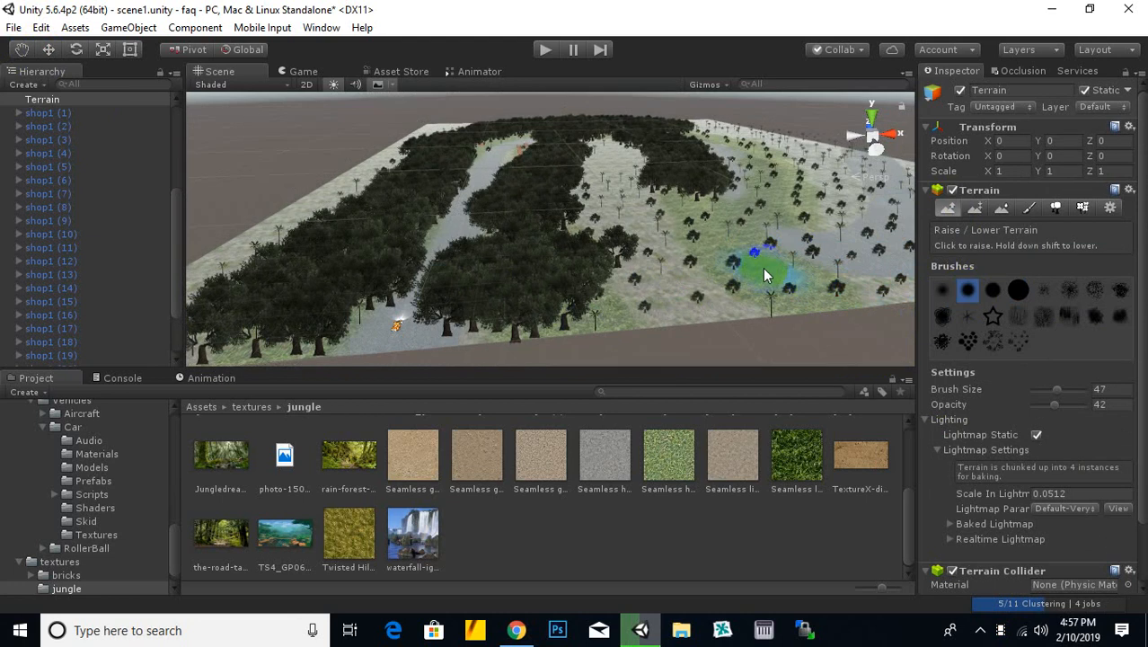
pyautogui.click(798, 319)
pyautogui.moveTo(797, 319)
pyautogui.mouseDown()
pyautogui.moveTo(697, 202)
pyautogui.moveTo(674, 142)
pyautogui.mouseUp()
# Step: Raise the grassy strip between the road sections and the ground around the far road bends with the terrain brush
pyautogui.moveTo(548, 290); pyautogui.dragTo(530, 168)
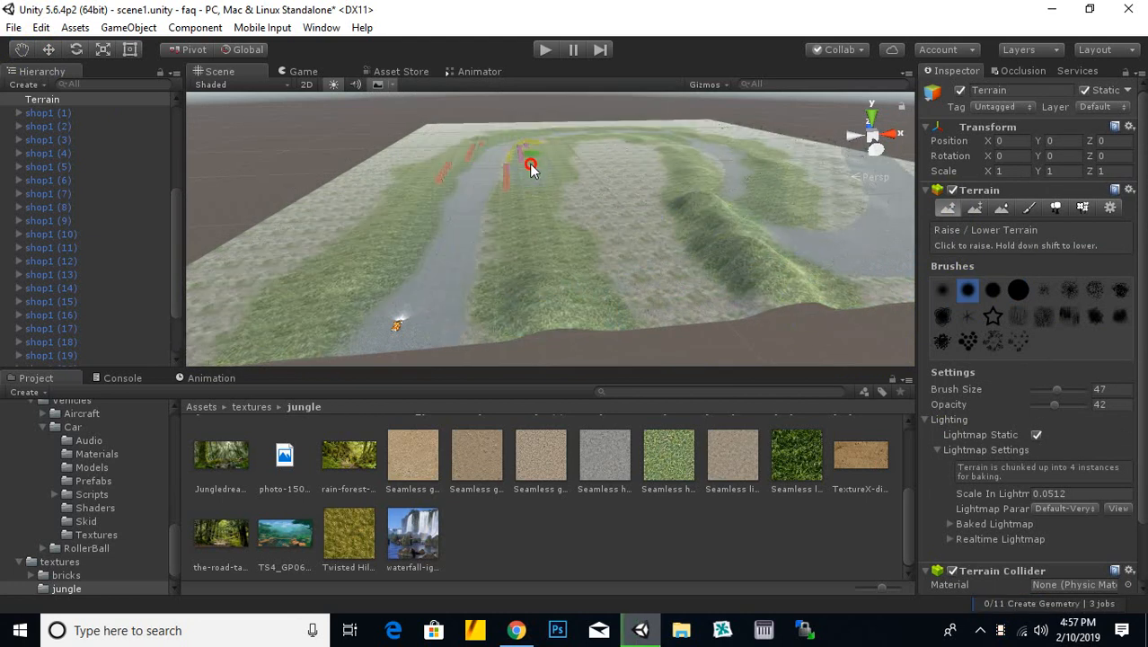
pyautogui.moveTo(515, 258)
pyautogui.mouseDown()
pyautogui.moveTo(534, 178)
pyautogui.moveTo(605, 148)
pyautogui.moveTo(636, 153)
pyautogui.mouseUp()
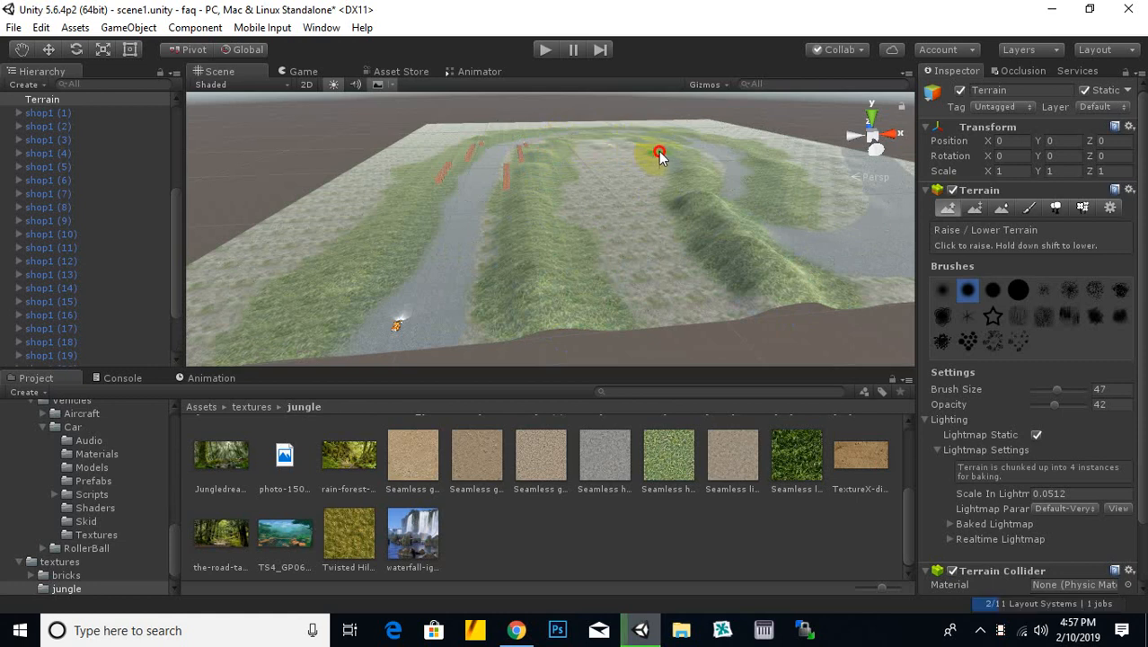
pyautogui.moveTo(691, 197); pyautogui.dragTo(694, 201)
pyautogui.moveTo(795, 214); pyautogui.dragTo(778, 182)
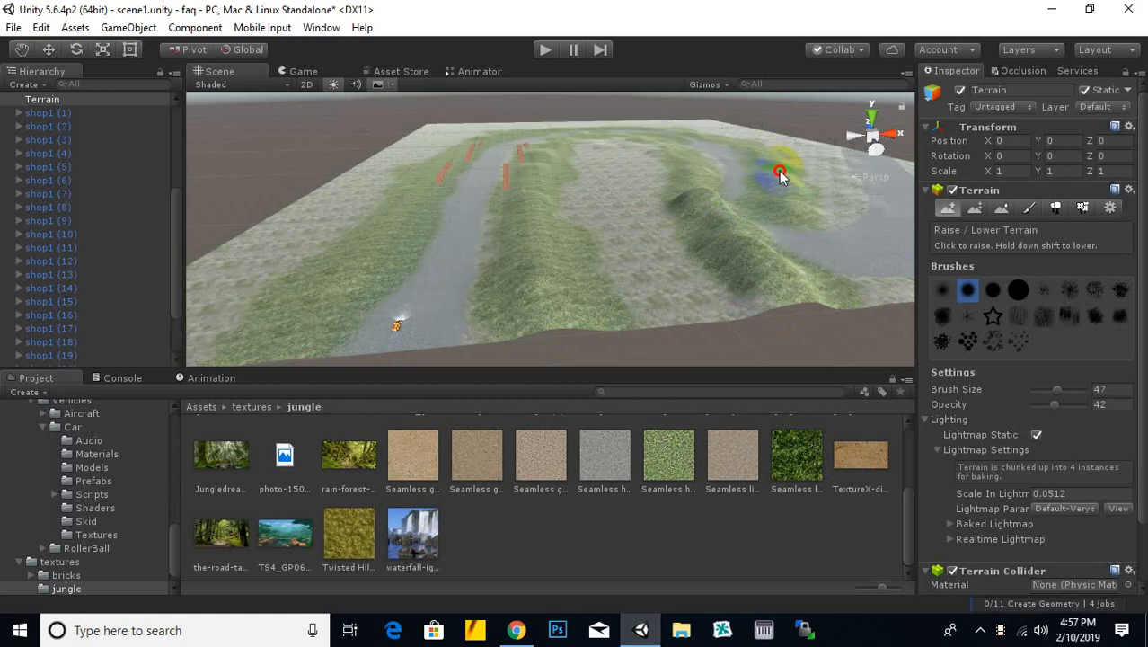
pyautogui.moveTo(735, 142); pyautogui.dragTo(733, 141)
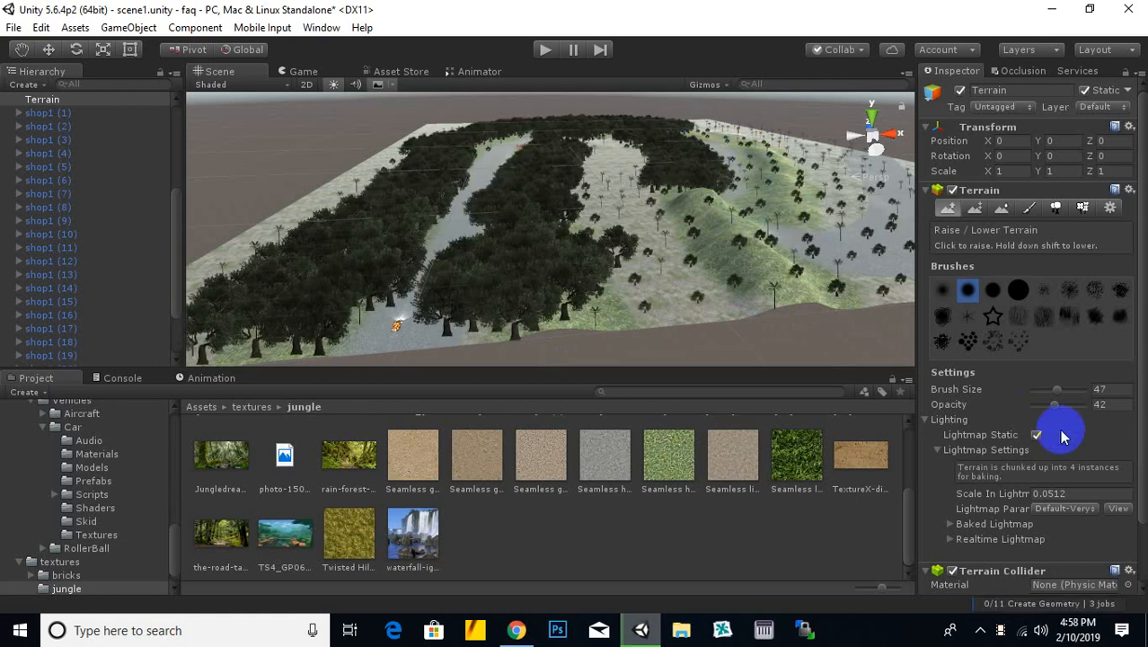
# Step: Reopen the terrain settings and examine the Terrain Height setting against the raised hills in the scene
pyautogui.scroll(-2, 1060, 539)
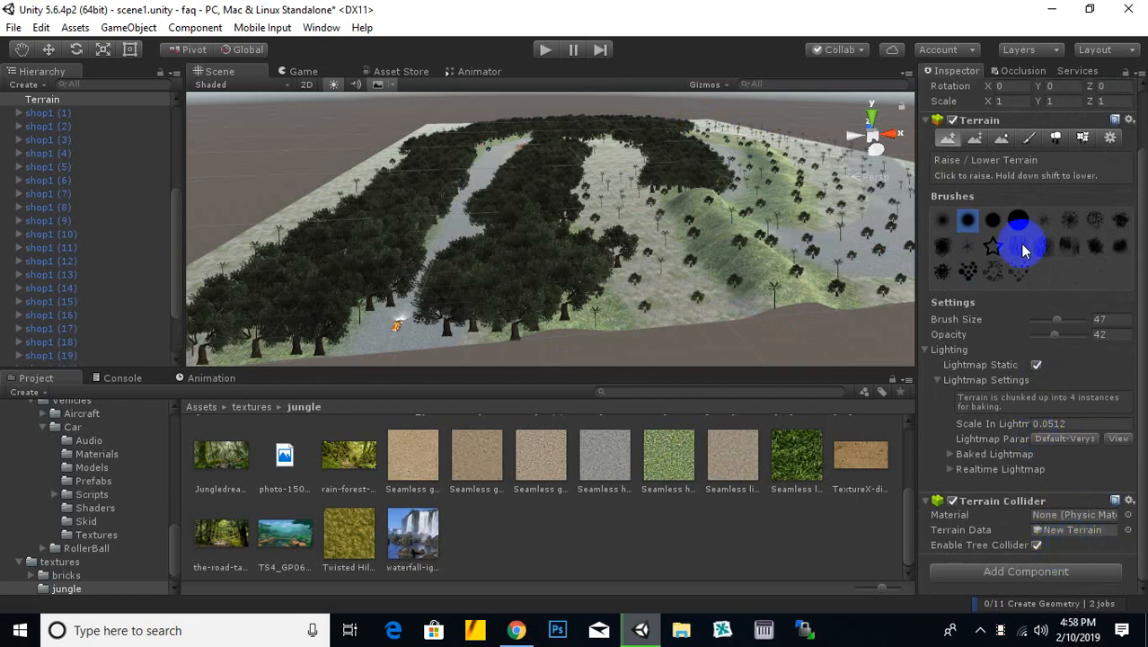
pyautogui.click(1110, 138)
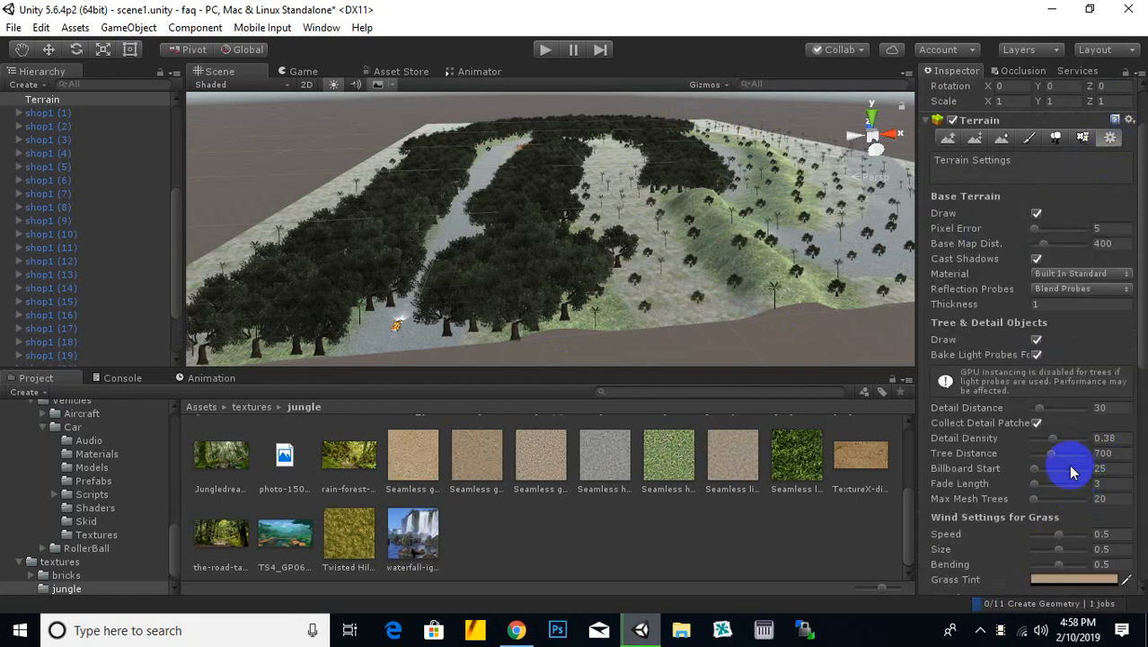
pyautogui.scroll(-4, 1087, 476)
pyautogui.click(1101, 443)
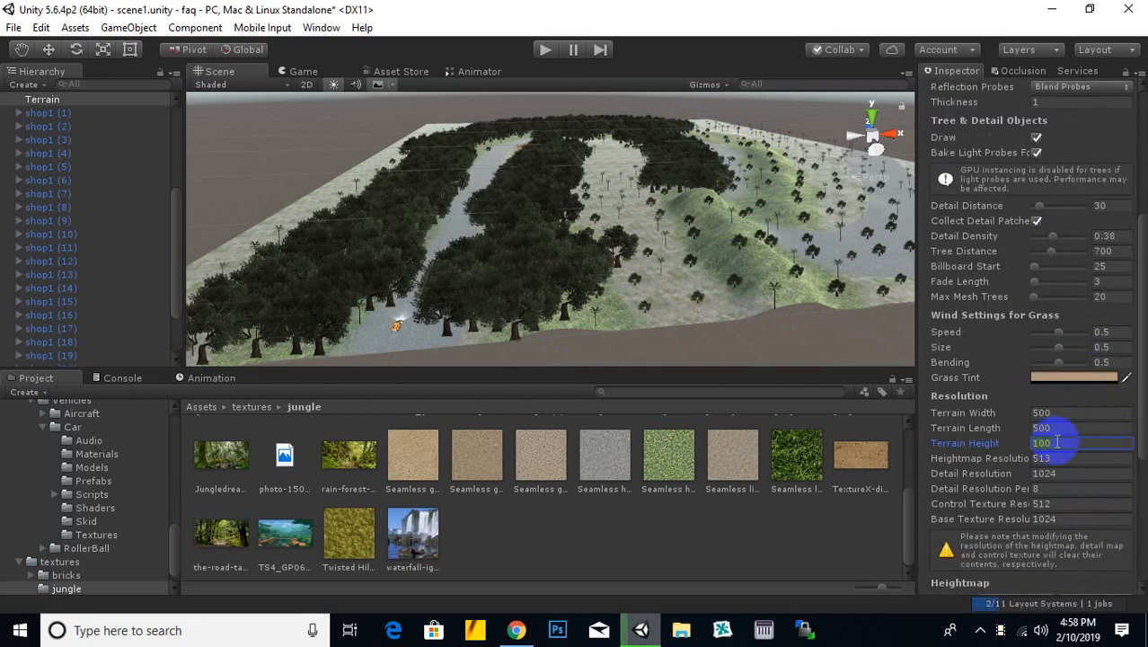
pyautogui.moveTo(1066, 443); pyautogui.dragTo(925, 456)
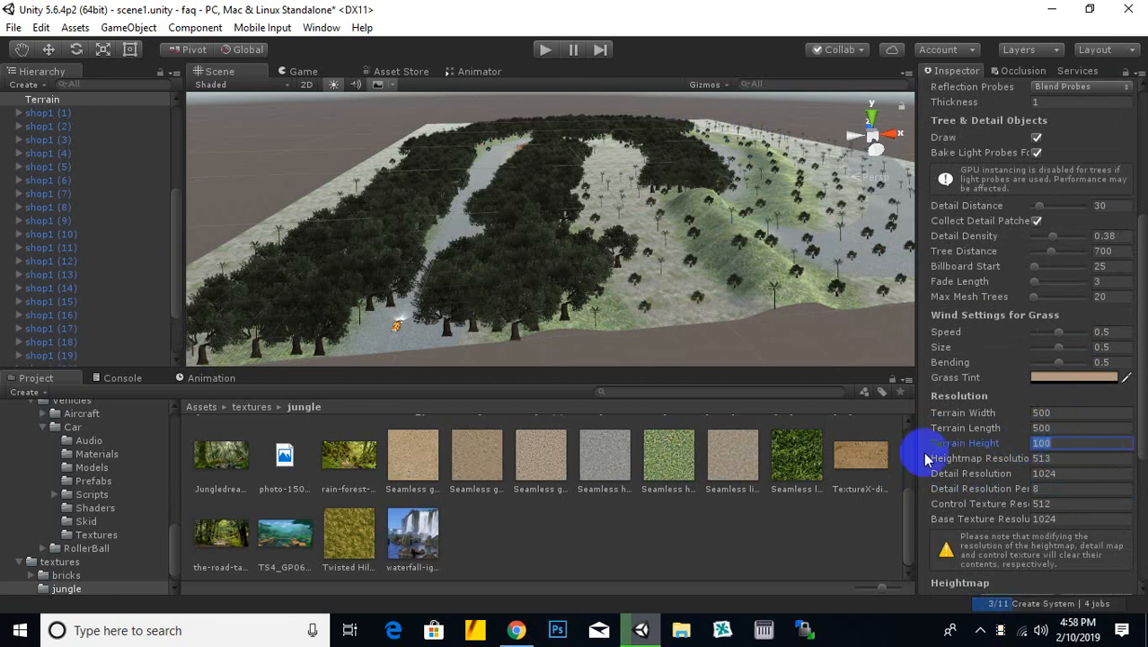
pyautogui.scroll(-3, 737, 311)
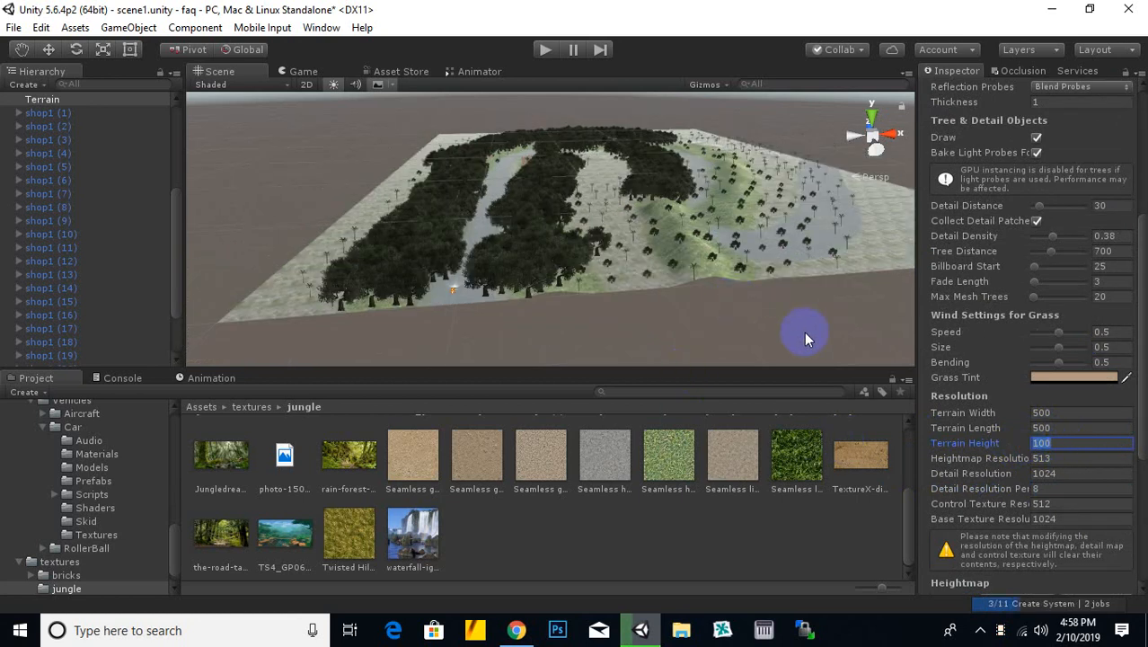
pyautogui.moveTo(804, 334); pyautogui.dragTo(768, 336, button='middle')
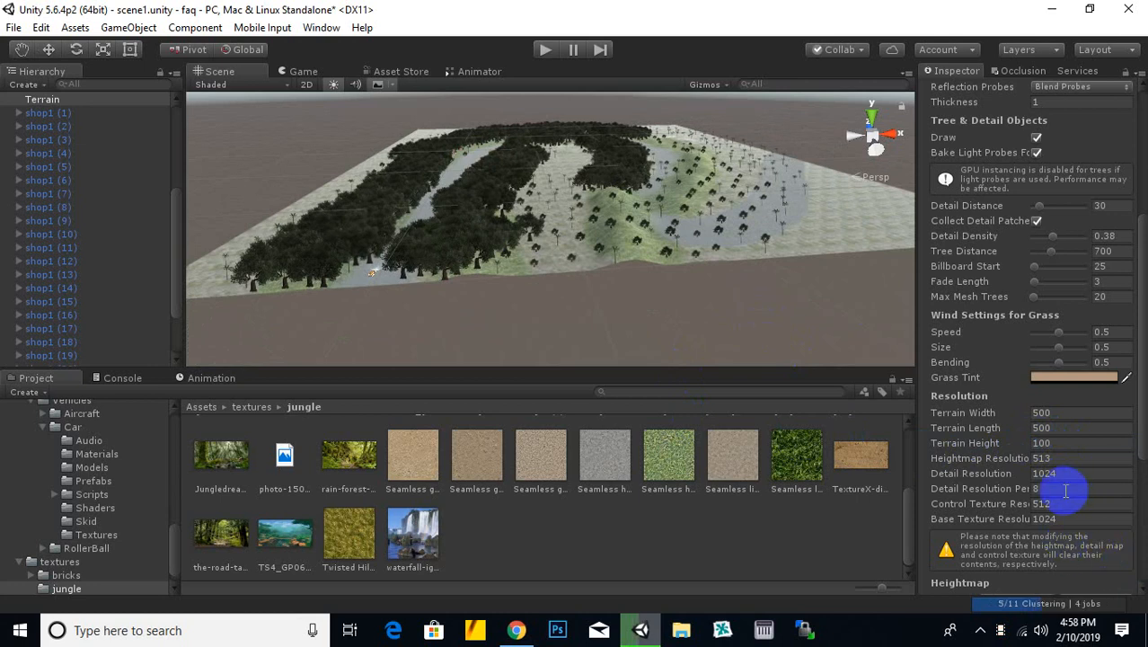
# Step: Examine the Heightmap Resolution and Detail Resolution settings of the terrain, and return the project browser to the Assets root folder
pyautogui.click(1042, 459)
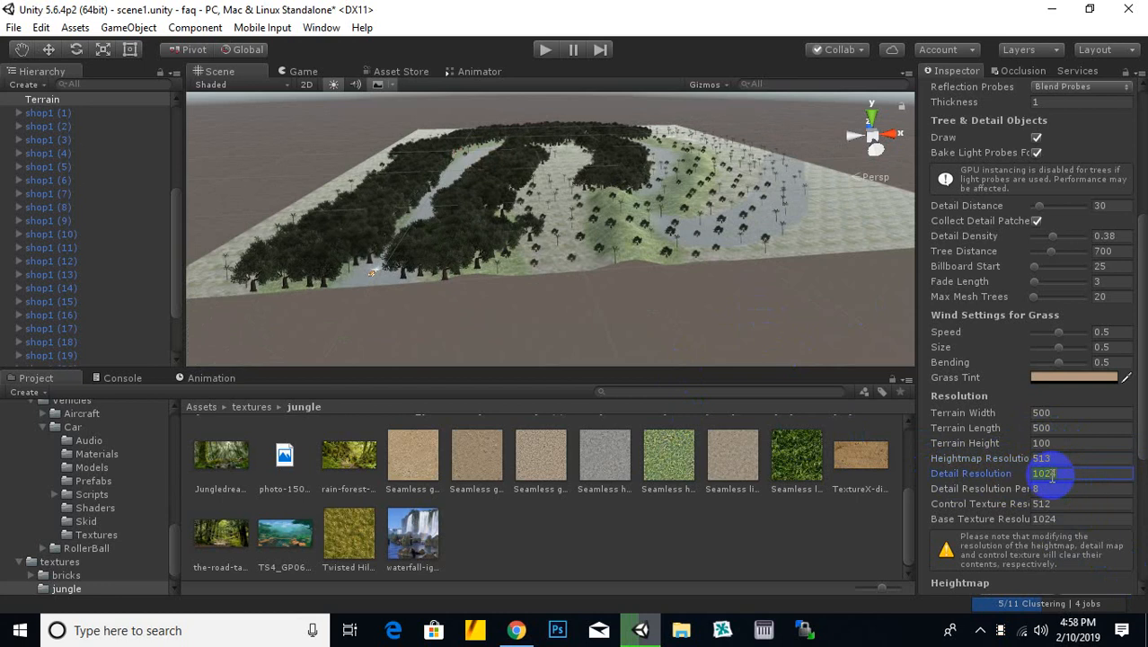
pyautogui.scroll(-3, 960, 441)
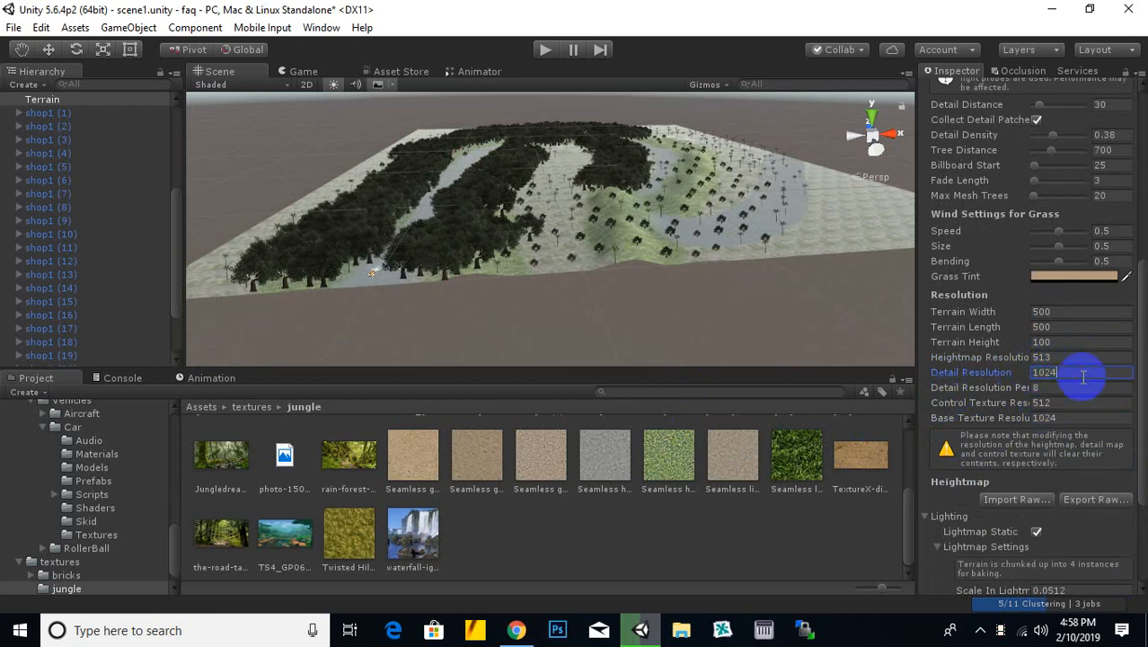
pyautogui.scroll(3, 911, 332)
pyautogui.moveTo(662, 326); pyautogui.dragTo(796, 310, button='middle')
pyautogui.scroll(-3, 796, 310)
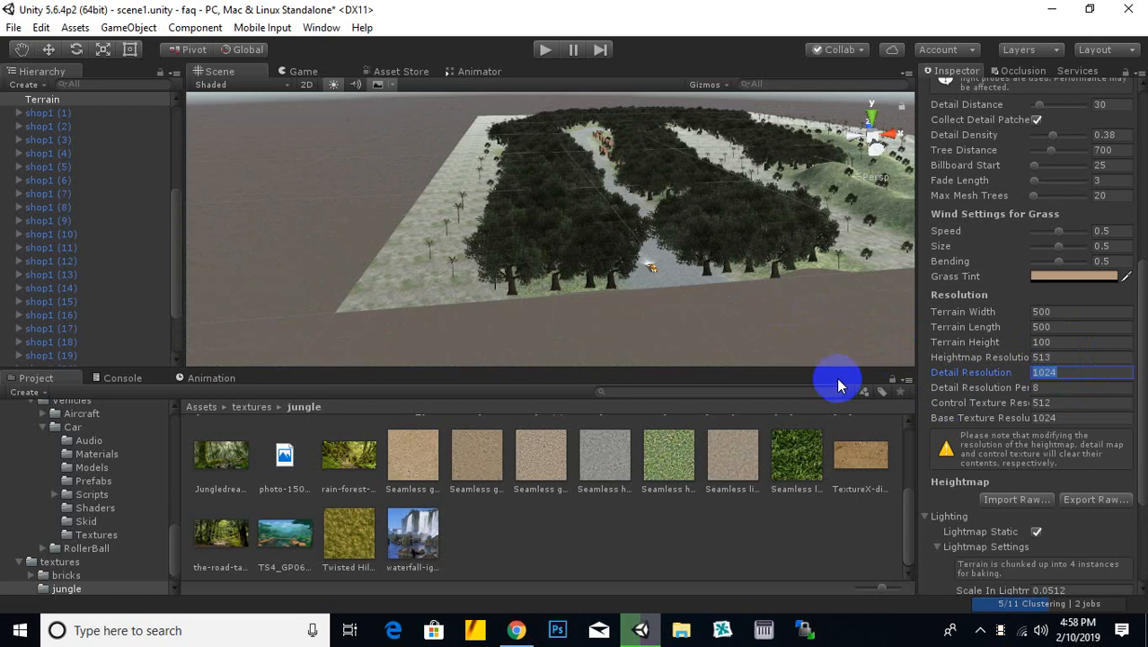
pyautogui.scroll(-2, 746, 349)
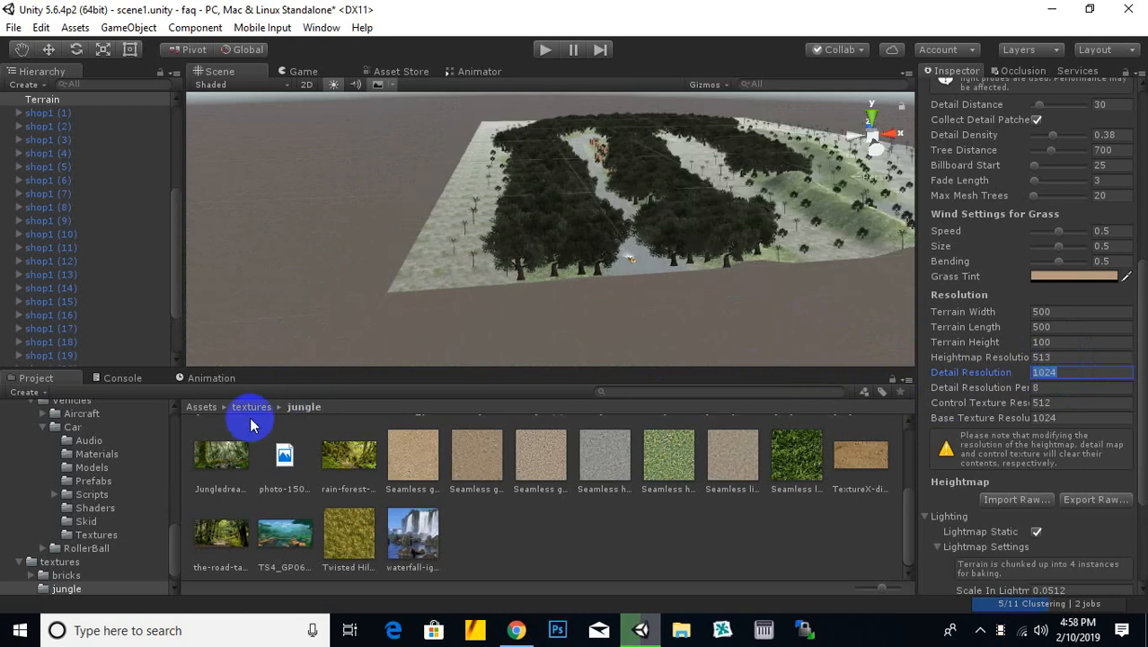
pyautogui.click(202, 407)
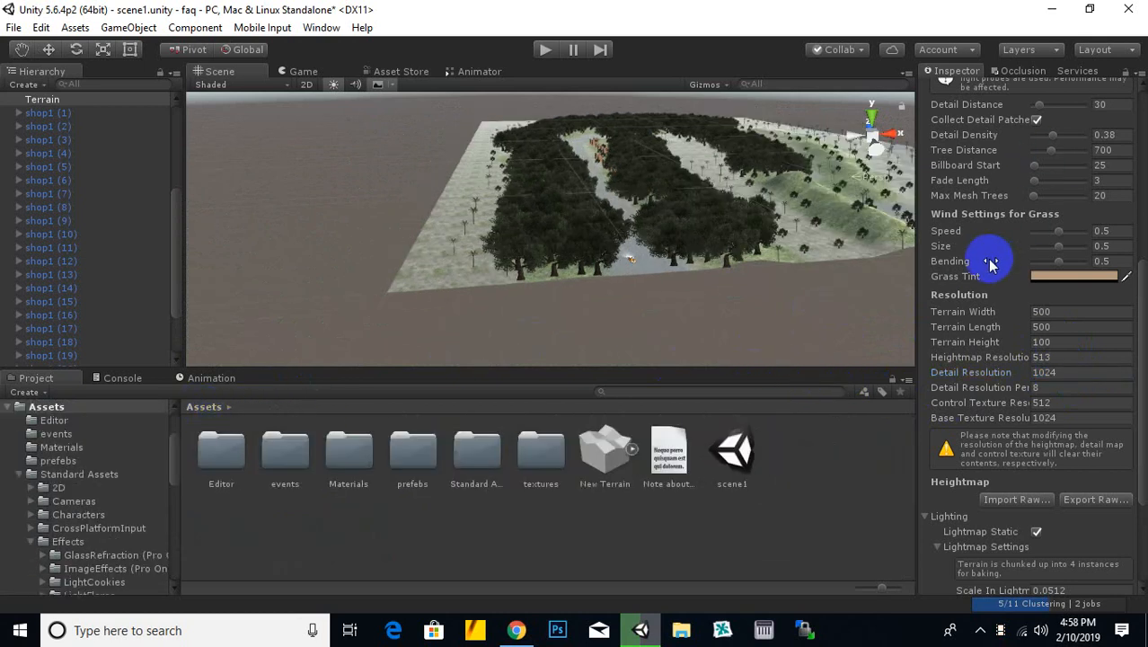
pyautogui.scroll(-5, 1024, 486)
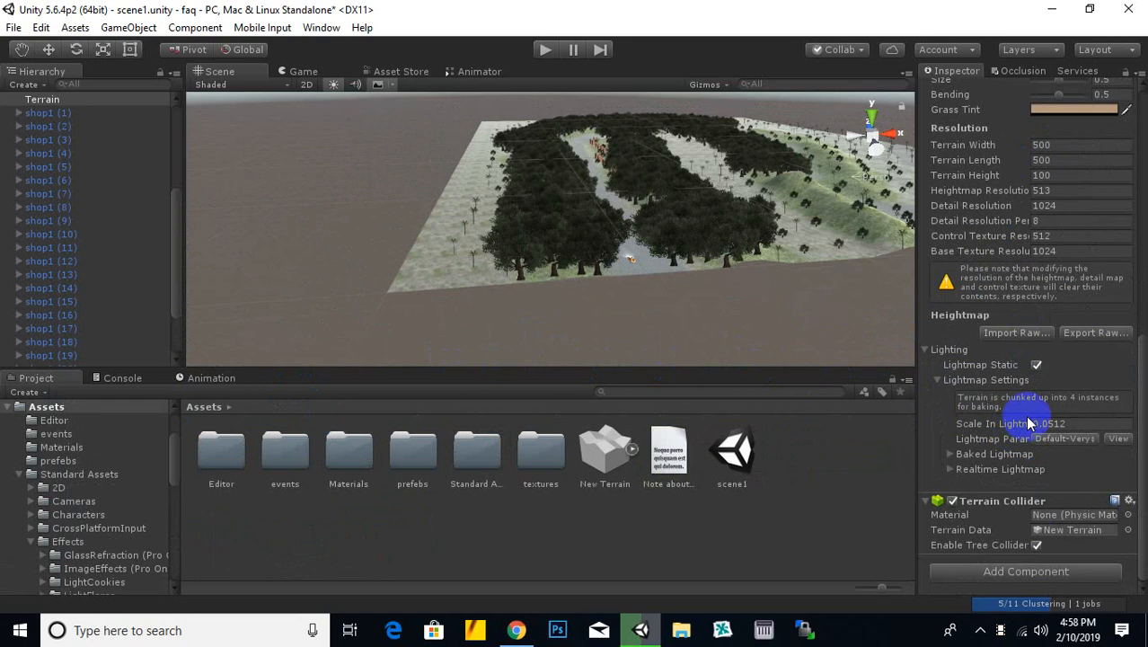
# Step: Test-play the scene with statistics shown, driving the car forward along the tree-lined road, and stop the play mode
pyautogui.scroll(15, 1030, 423)
pyautogui.moveTo(679, 260); pyautogui.dragTo(716, 246, button='middle')
pyautogui.scroll(5, 734, 266)
pyautogui.scroll(10, 735, 266)
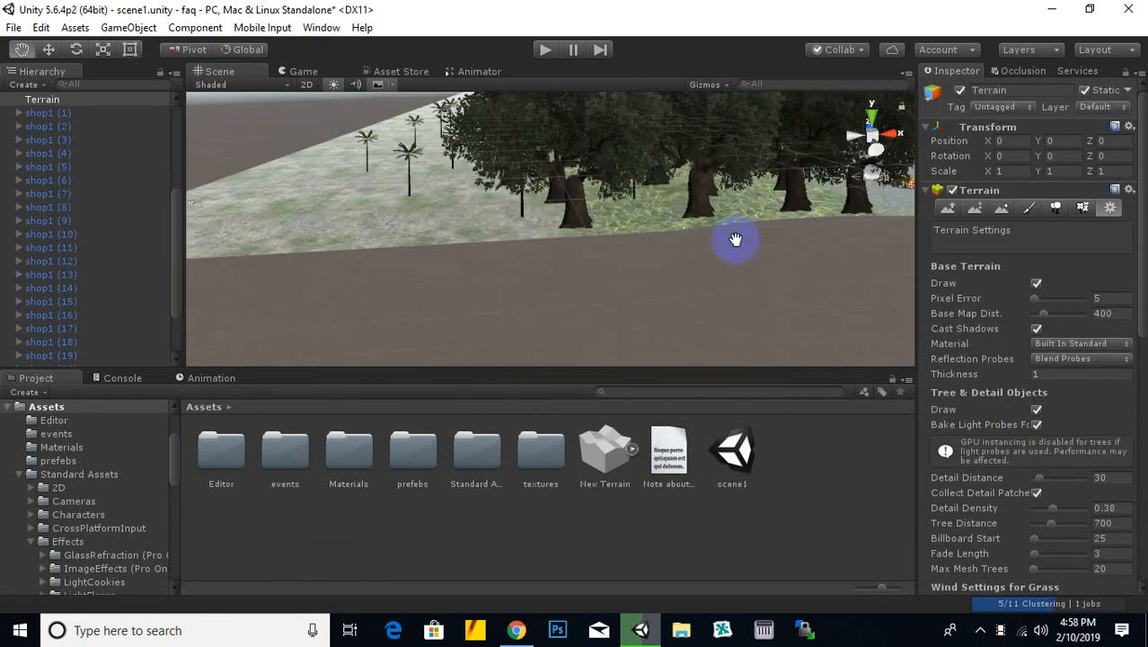
pyautogui.scroll(-10, 664, 298)
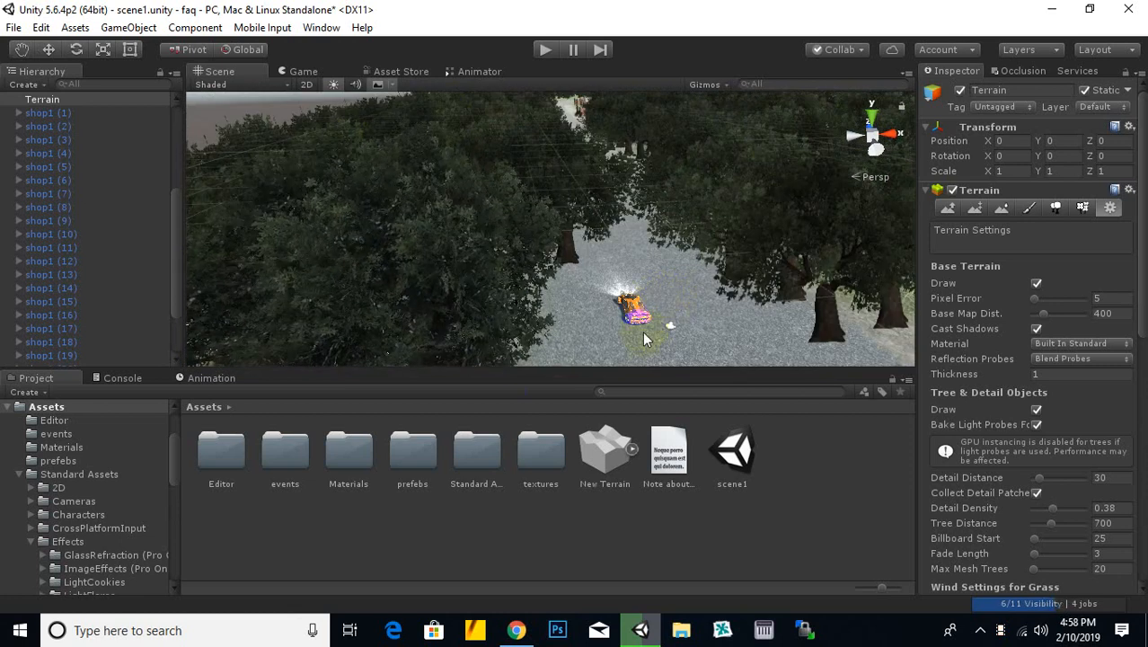
pyautogui.moveTo(563, 184)
pyautogui.mouseDown(button='middle')
pyautogui.moveTo(529, 187)
pyautogui.moveTo(560, 183)
pyautogui.mouseUp(button='middle')
pyautogui.moveTo(514, 150); pyautogui.dragTo(577, 160, button='middle')
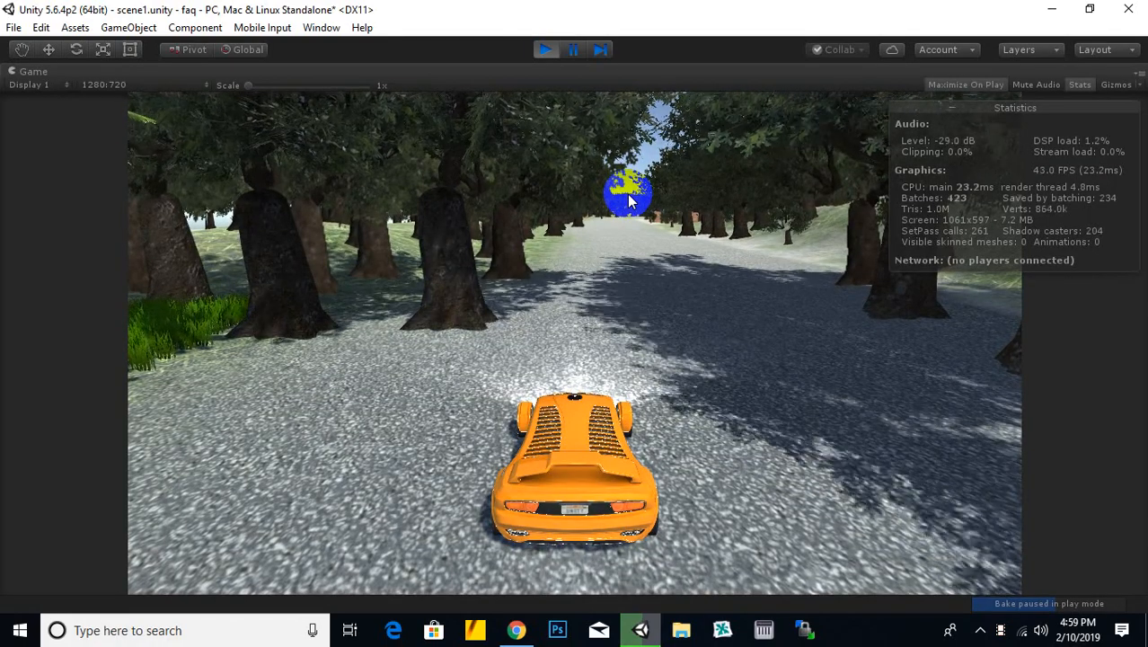
pyautogui.press('w')
pyautogui.press('d')
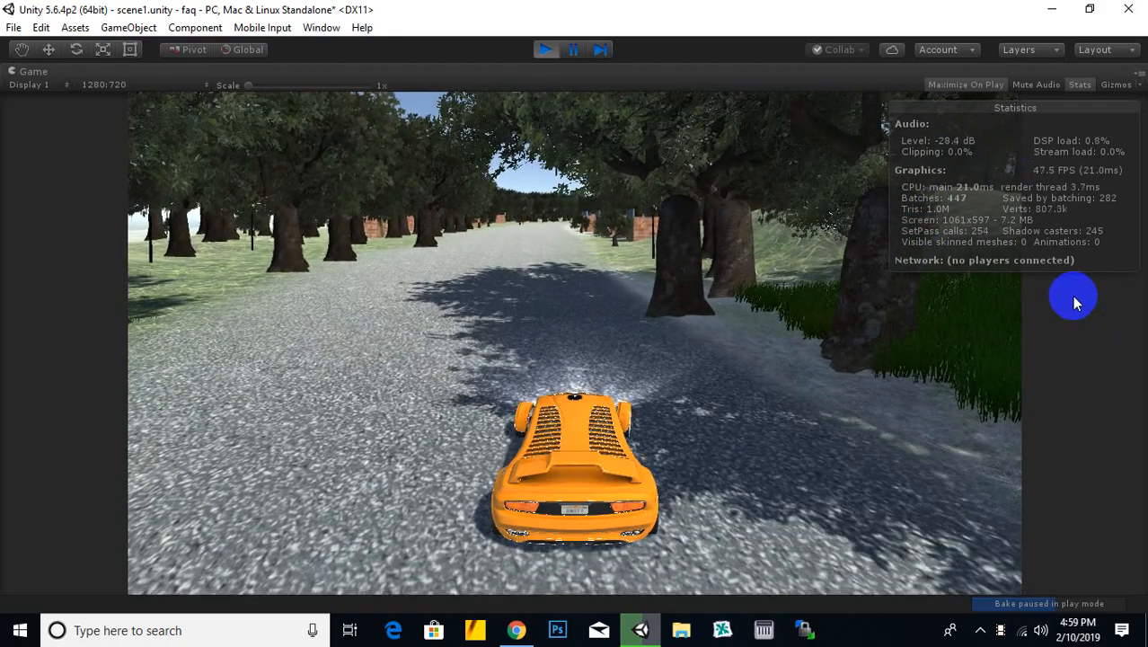
pyautogui.click(548, 50)
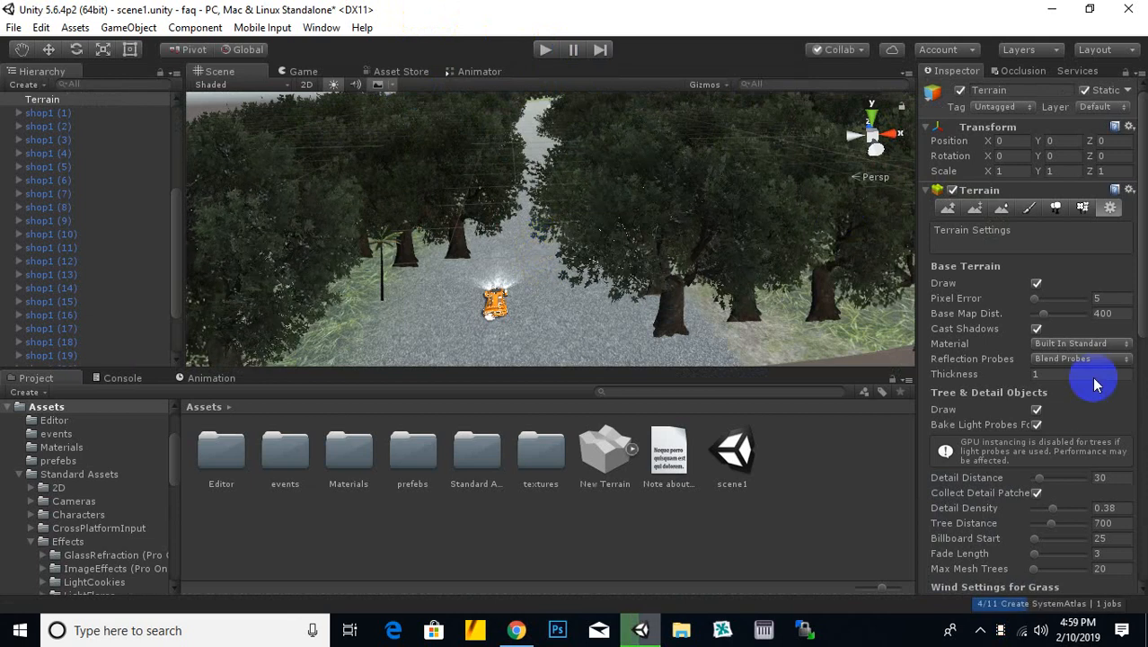
# Step: Review the terrain's tree, wind and resolution settings and inspect the trees, grass and road around the car in the scene
pyautogui.scroll(-5, 1076, 454)
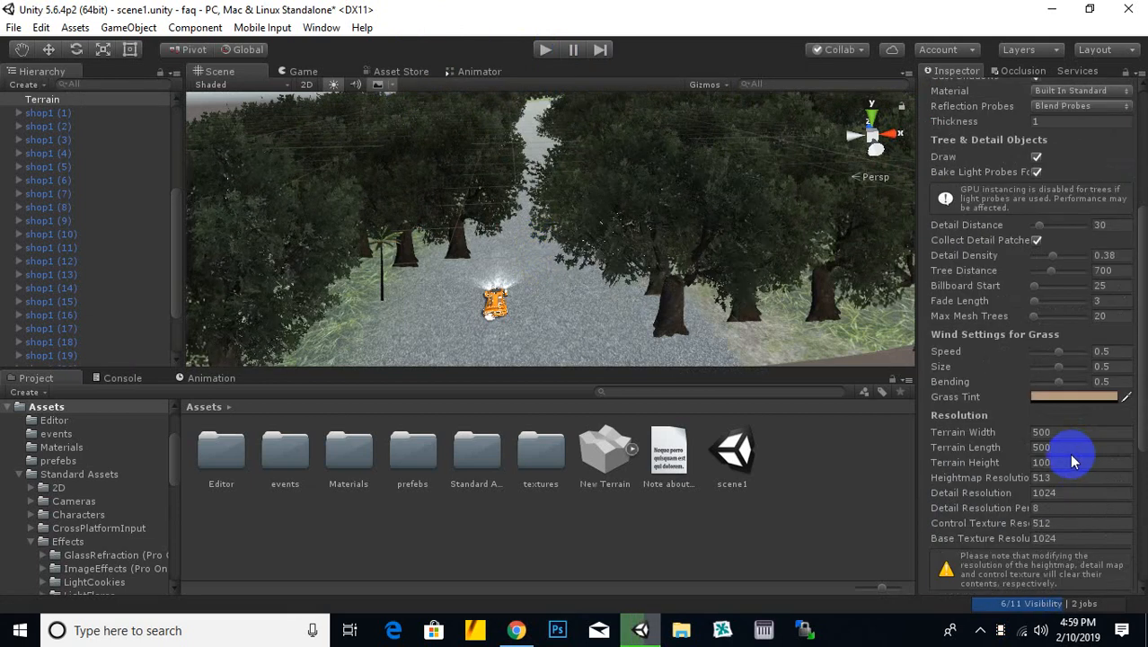
pyautogui.scroll(-10, 557, 183)
pyautogui.scroll(10, 523, 208)
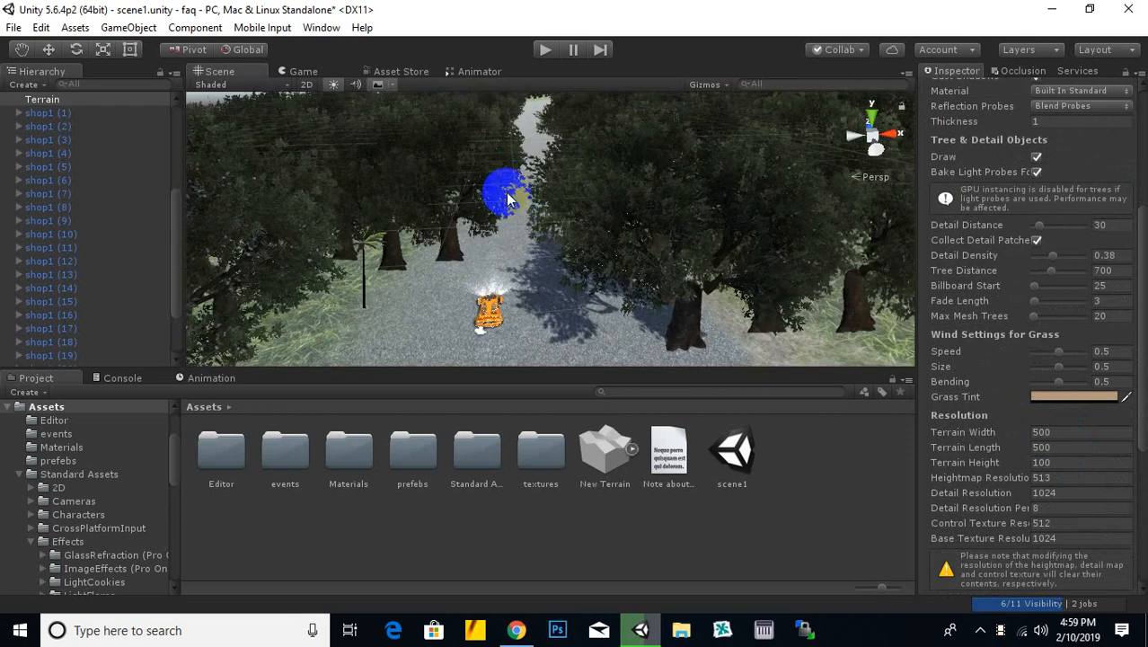
pyautogui.scroll(-10, 508, 199)
pyautogui.scroll(6, 513, 200)
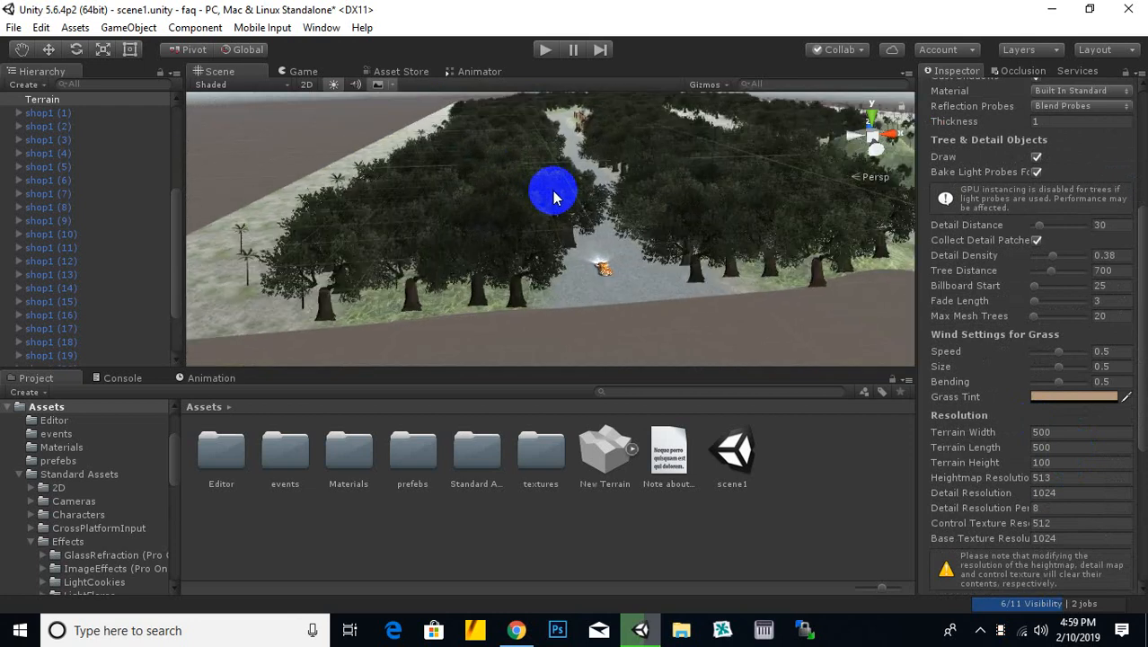
pyautogui.scroll(3, 553, 197)
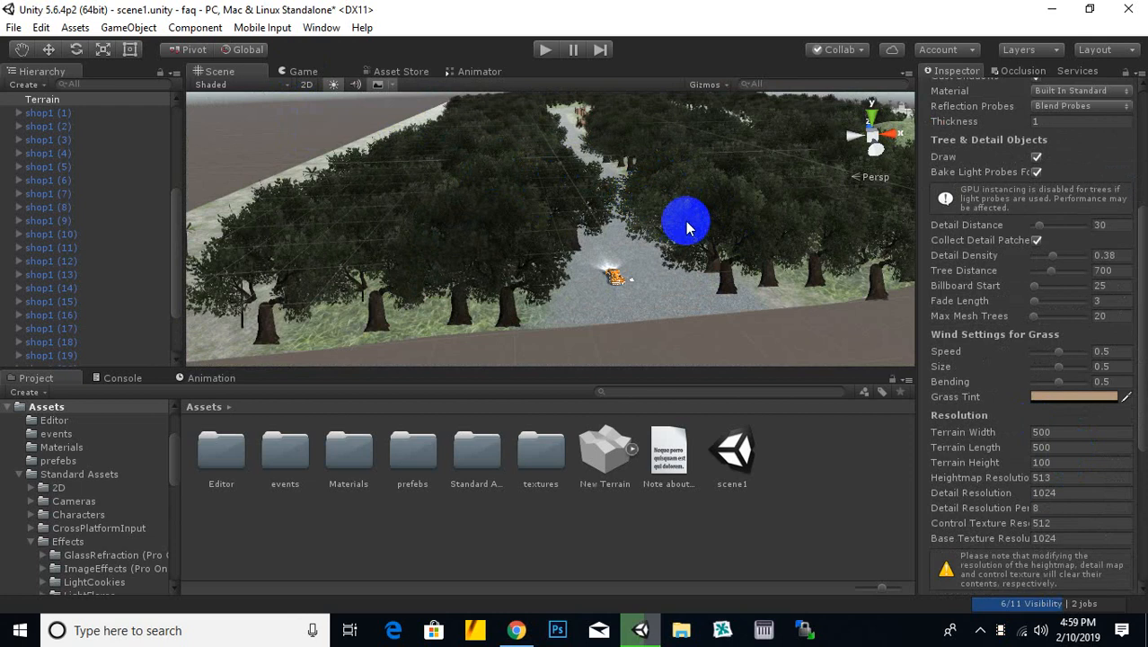
pyautogui.moveTo(687, 223); pyautogui.dragTo(675, 207, button='middle')
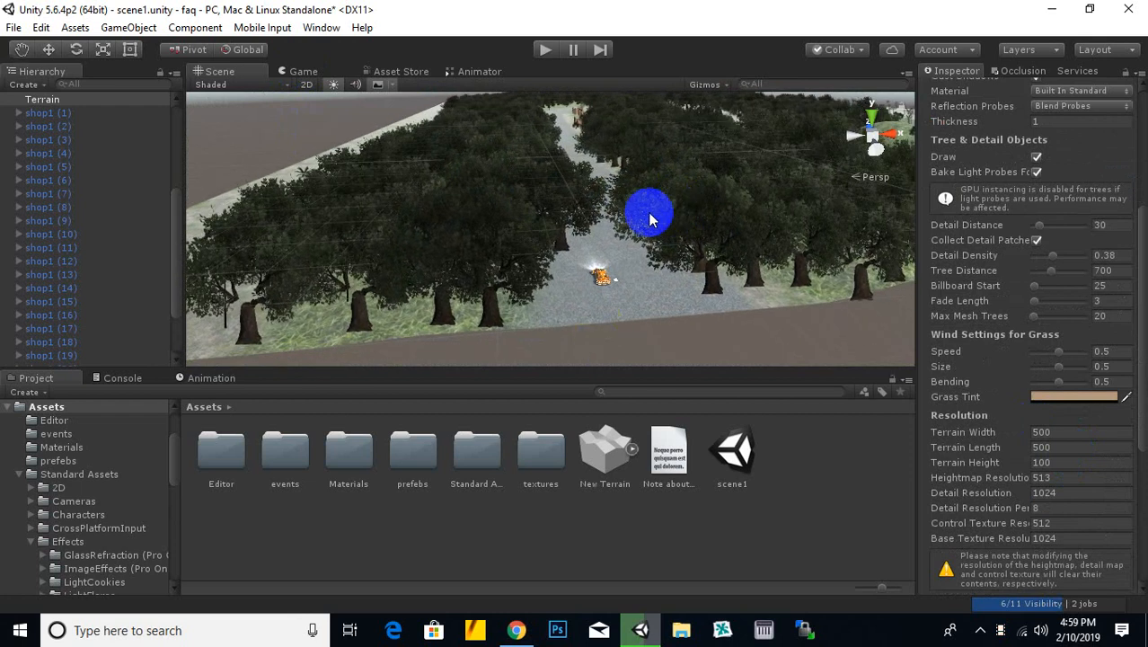
pyautogui.scroll(3, 656, 222)
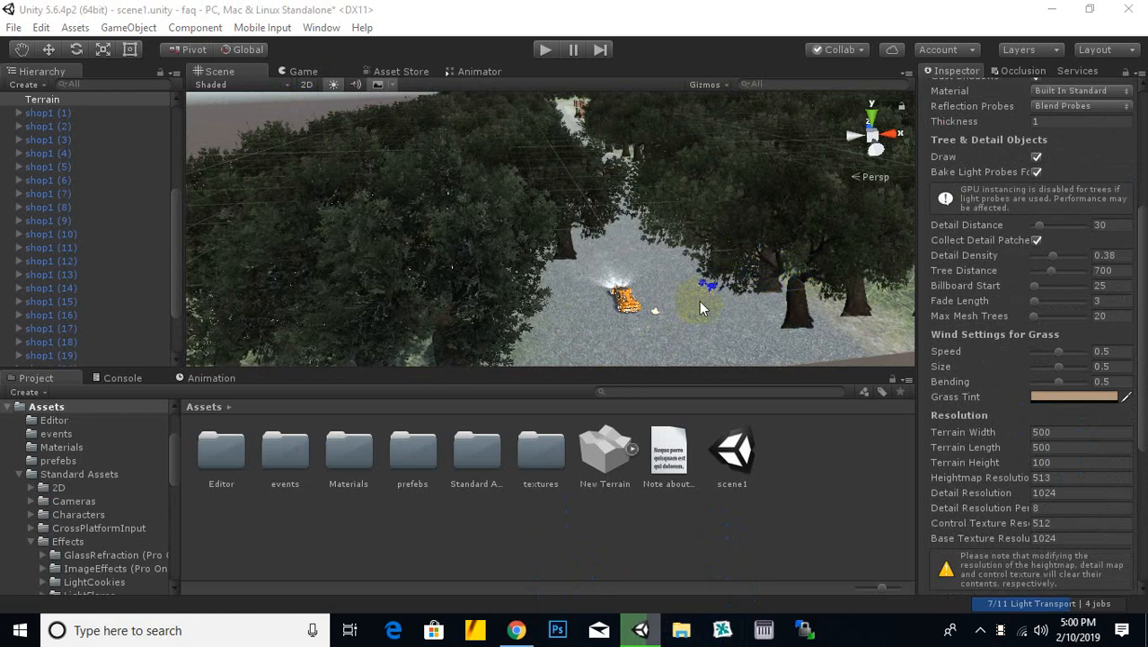
pyautogui.scroll(5, 699, 300)
pyautogui.click(747, 236)
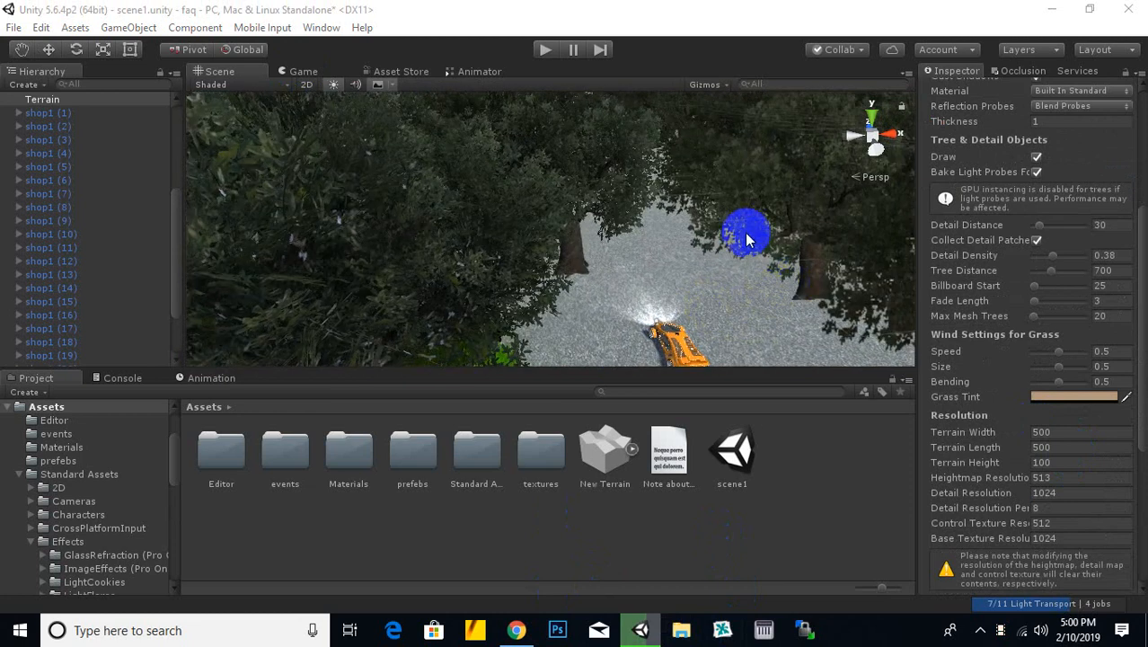
pyautogui.middleClick(782, 314)
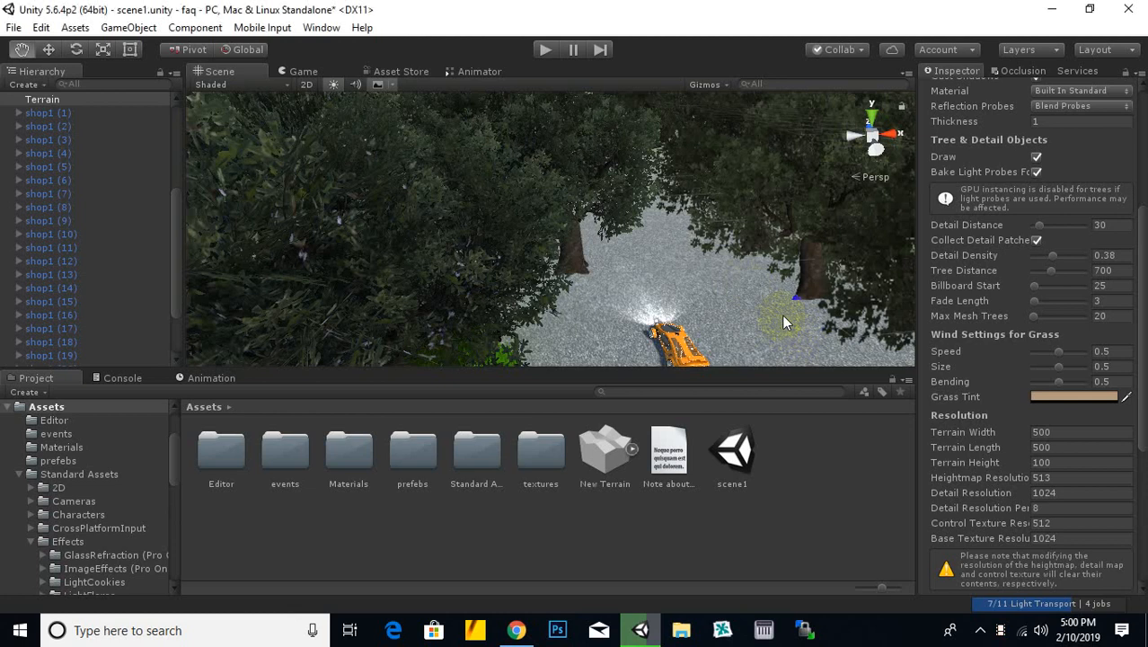
pyautogui.scroll(3, 477, 291)
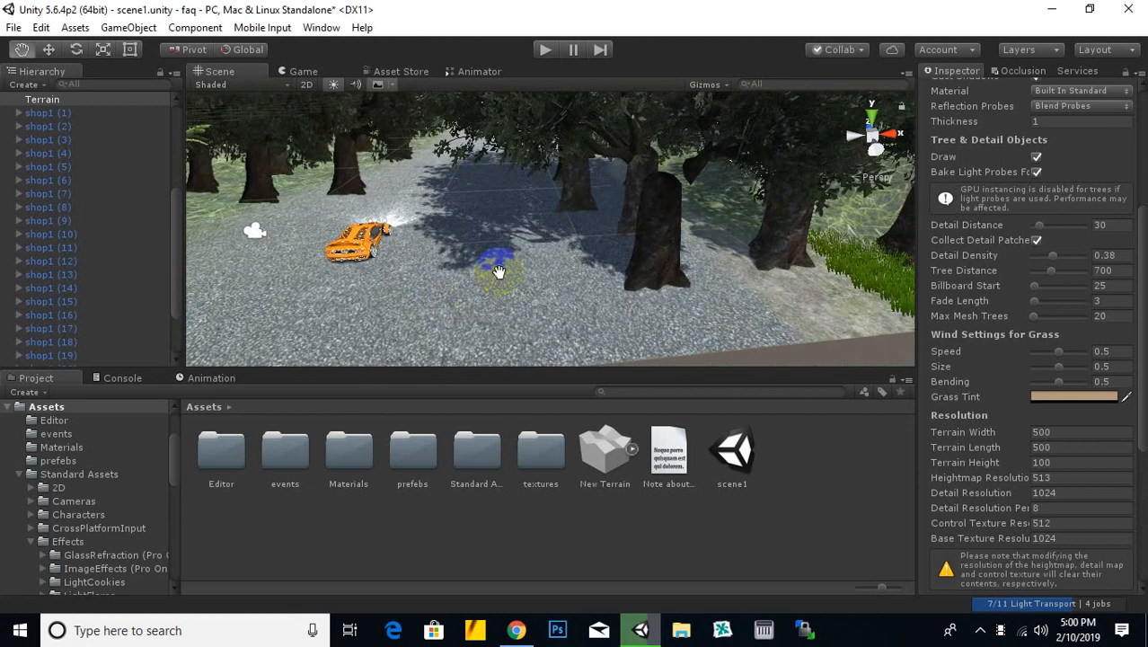
pyautogui.moveTo(498, 256); pyautogui.dragTo(568, 254, button='middle')
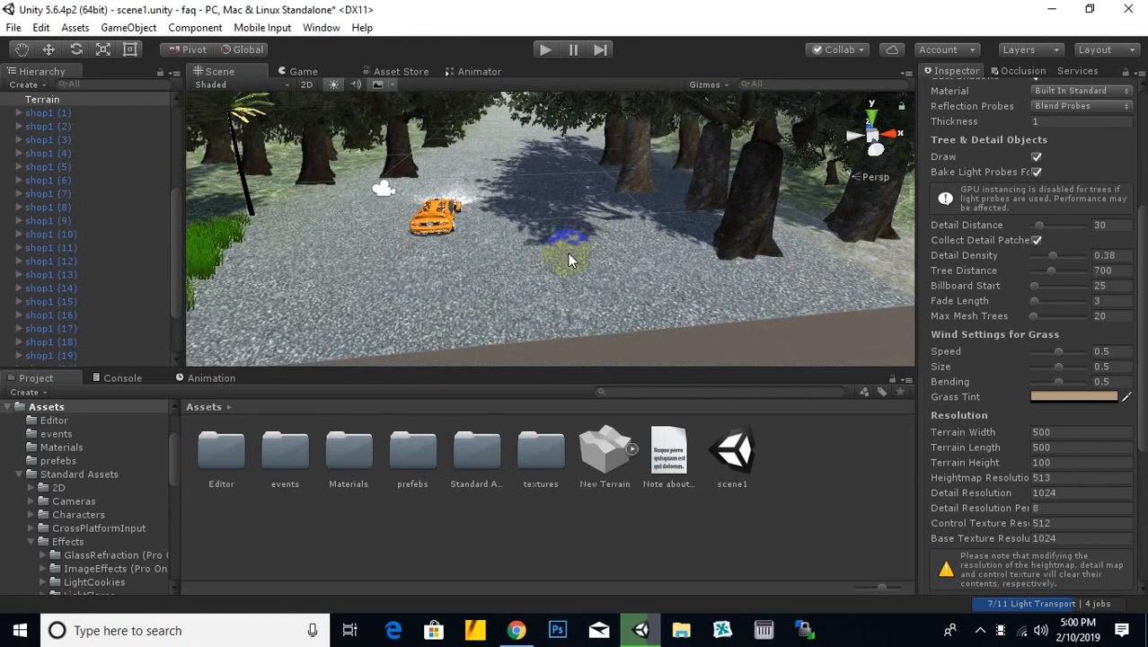
# Step: Switch to File Explorer and open the unityassets folder on Local Disk (E:)
pyautogui.press('super+e')
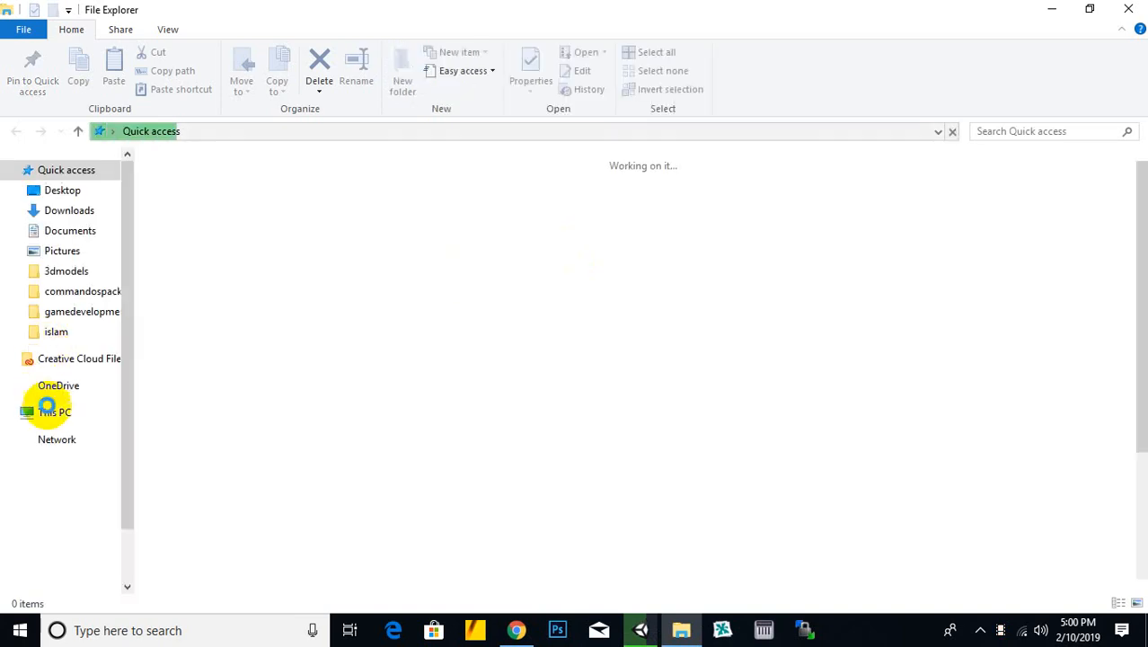
pyautogui.click(55, 415)
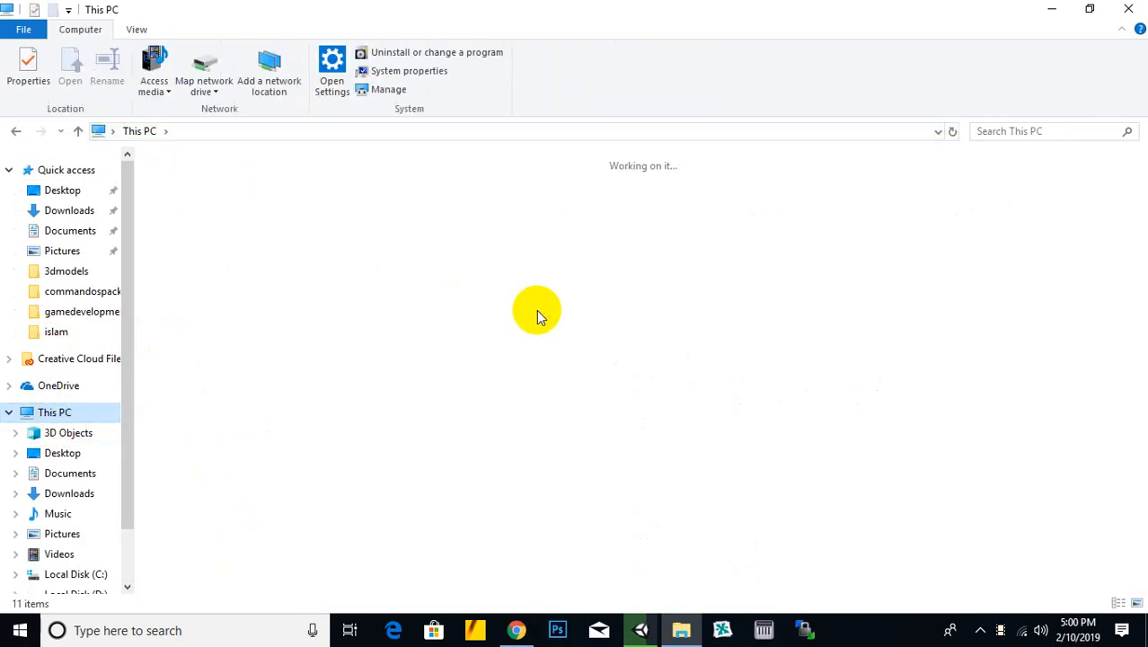
pyautogui.click(779, 335)
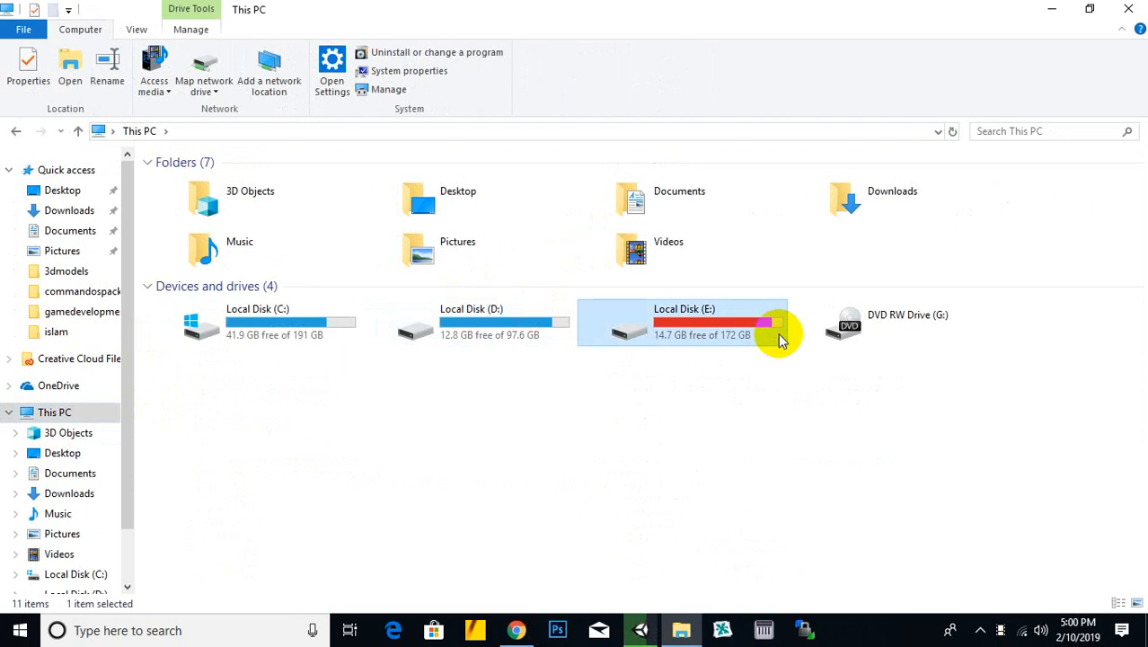
pyautogui.doubleClick(779, 335)
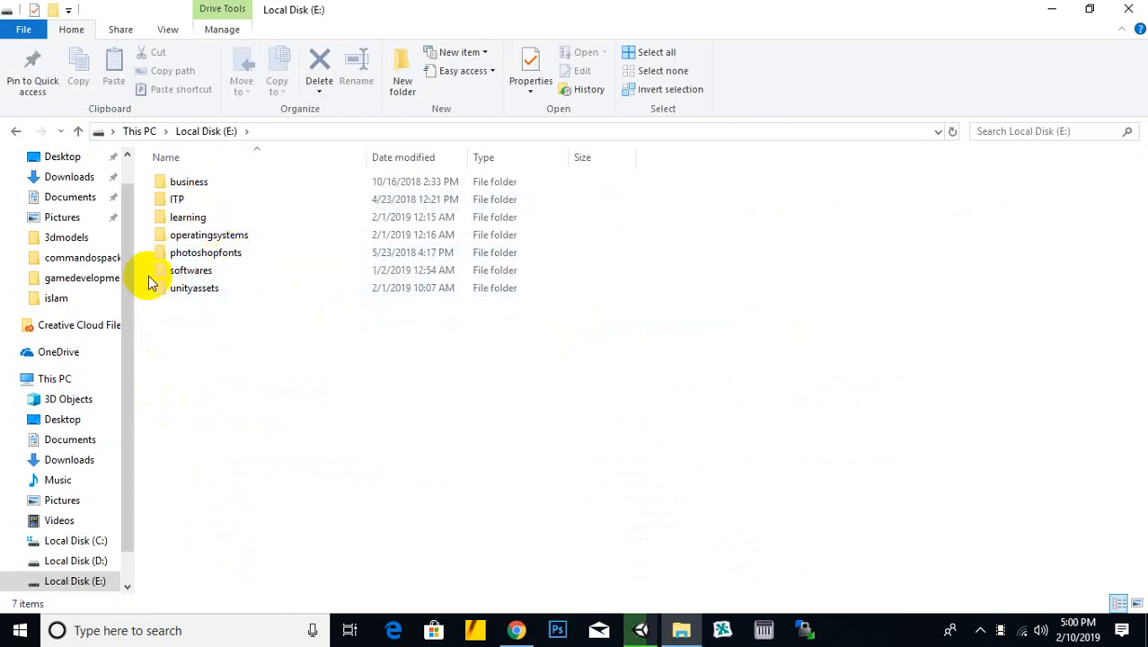
pyautogui.click(180, 289)
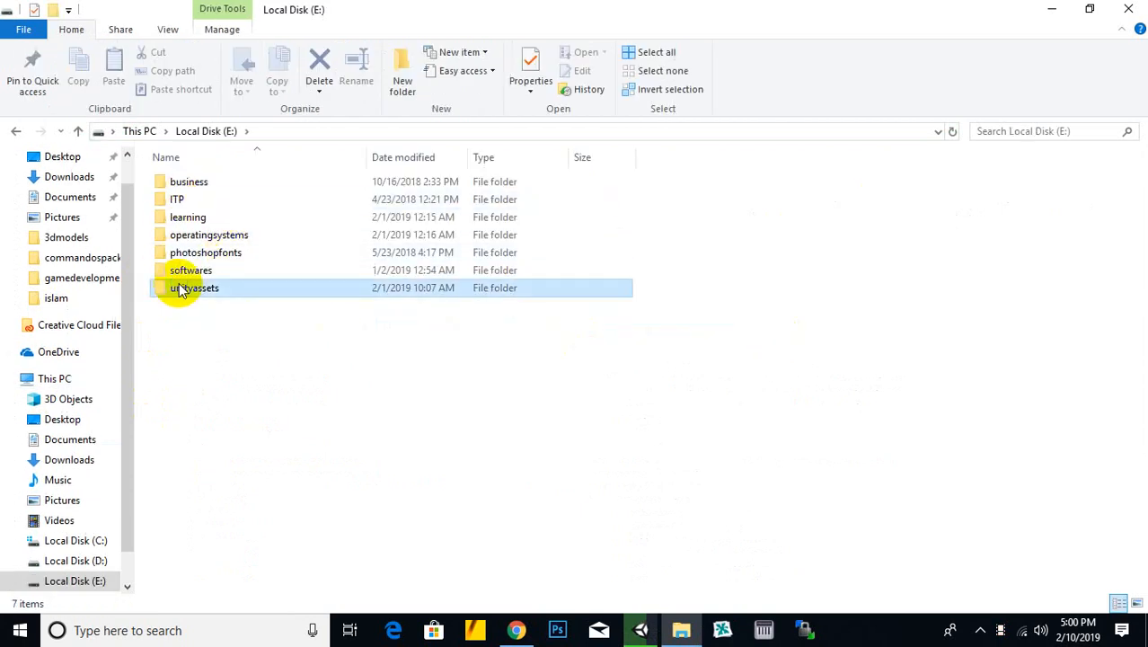
pyautogui.doubleClick(180, 289)
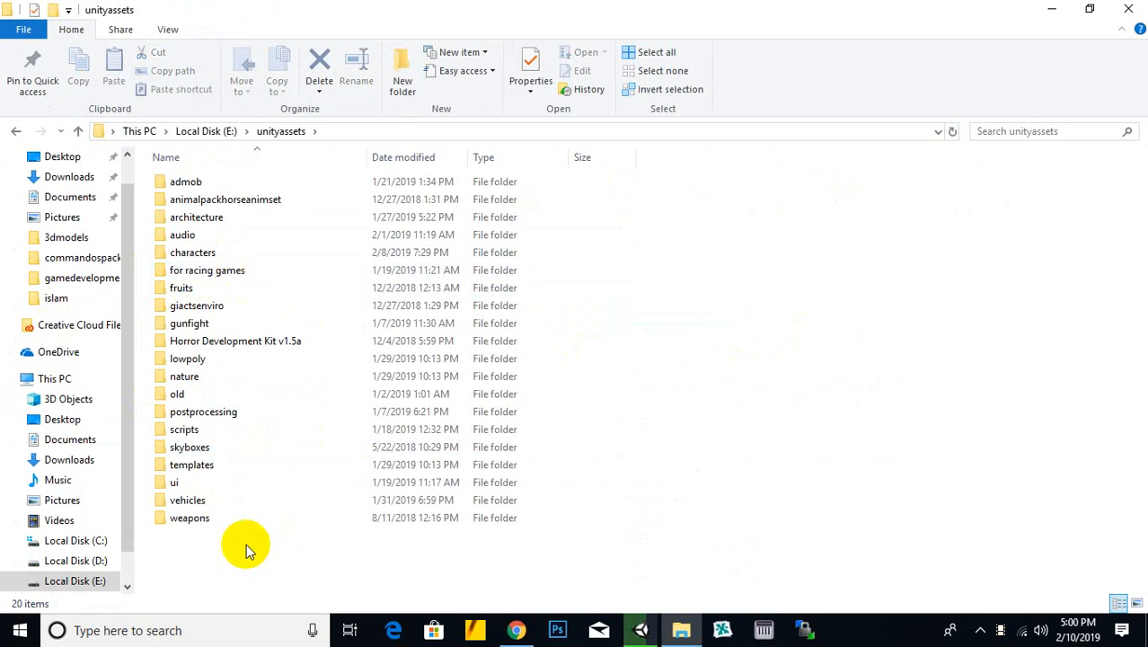
# Step: Import Low_Poly_City_Cars.fbx from the lowpoly folder into the Unity project's prefebs folder
pyautogui.click(208, 413)
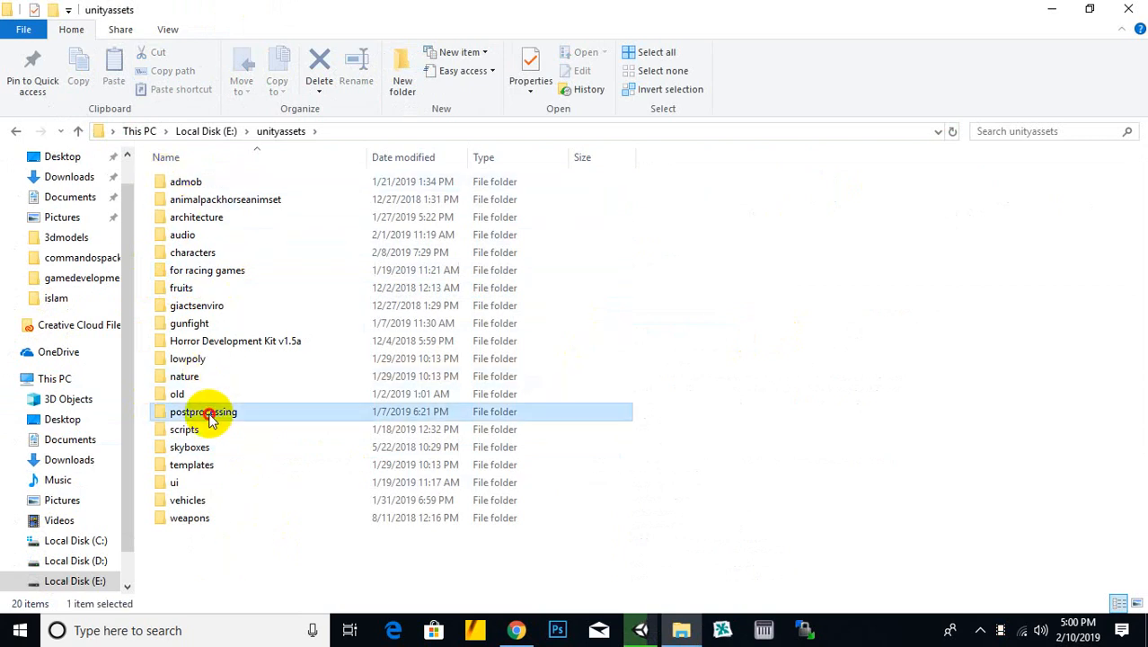
pyautogui.click(202, 306)
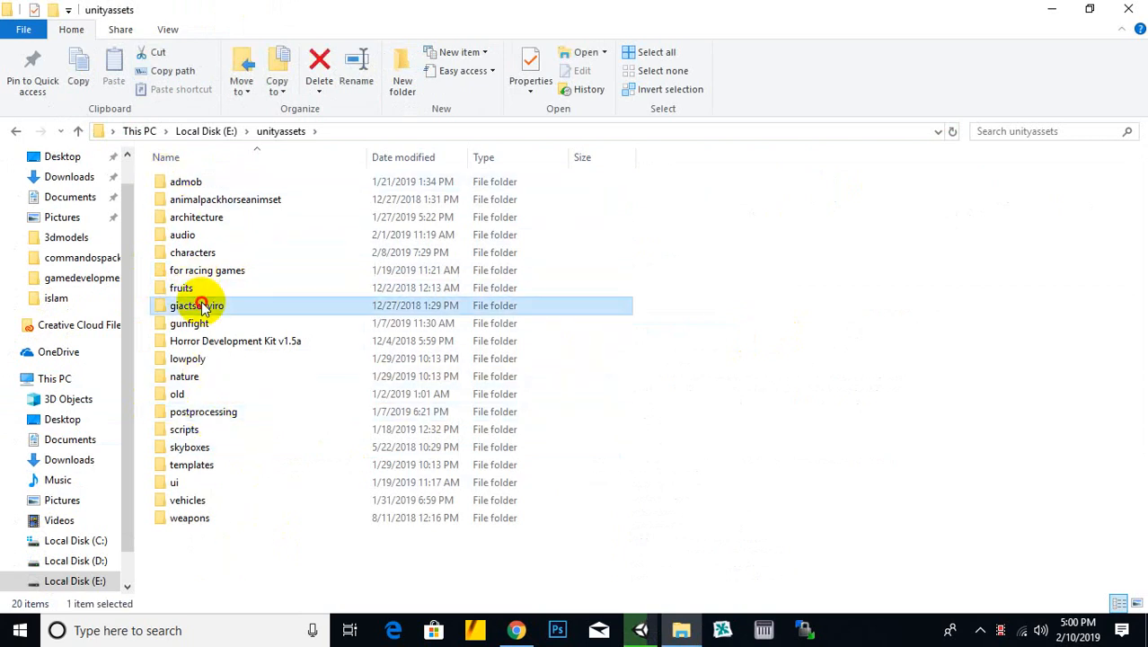
pyautogui.doubleClick(188, 360)
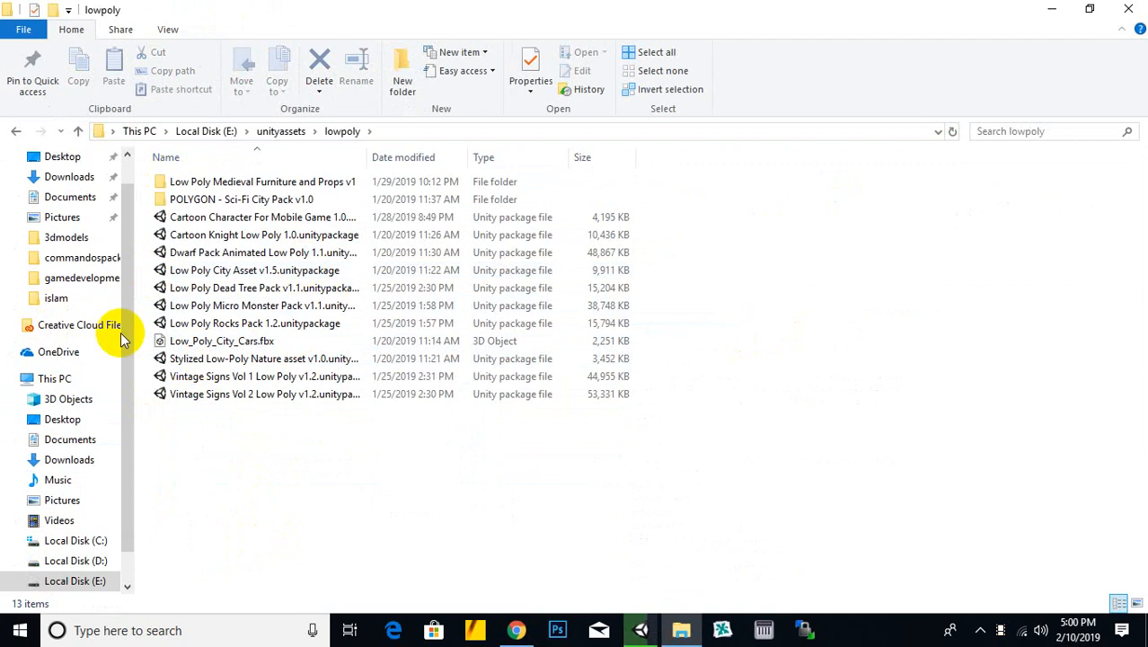
pyautogui.click(433, 340)
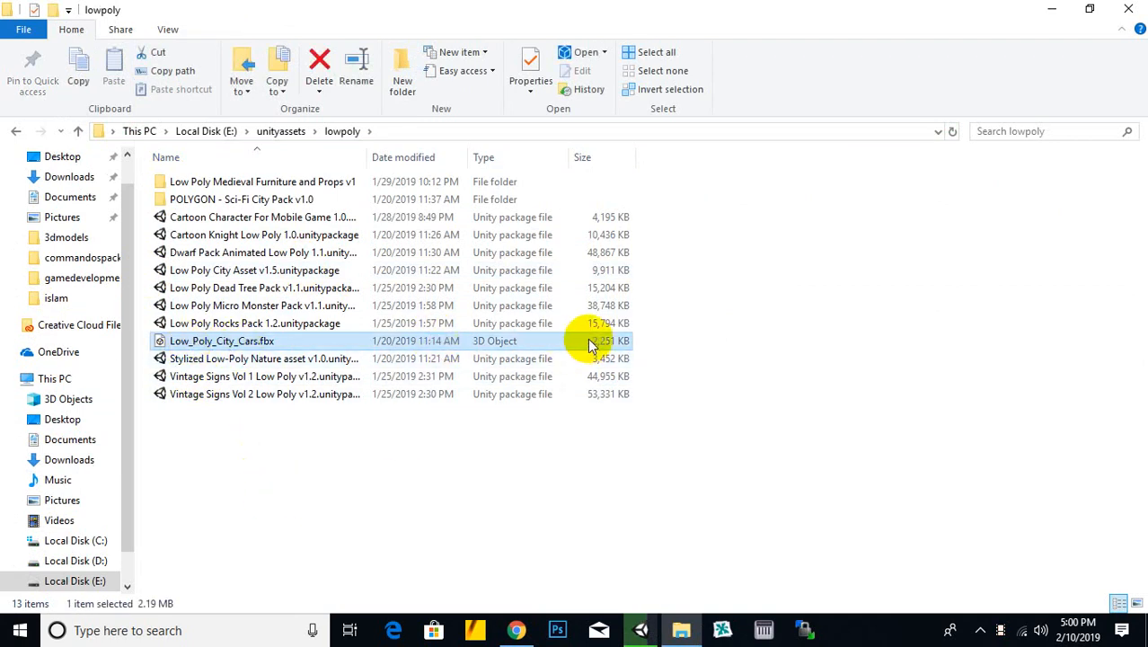
pyautogui.moveTo(283, 341); pyautogui.dragTo(424, 455)
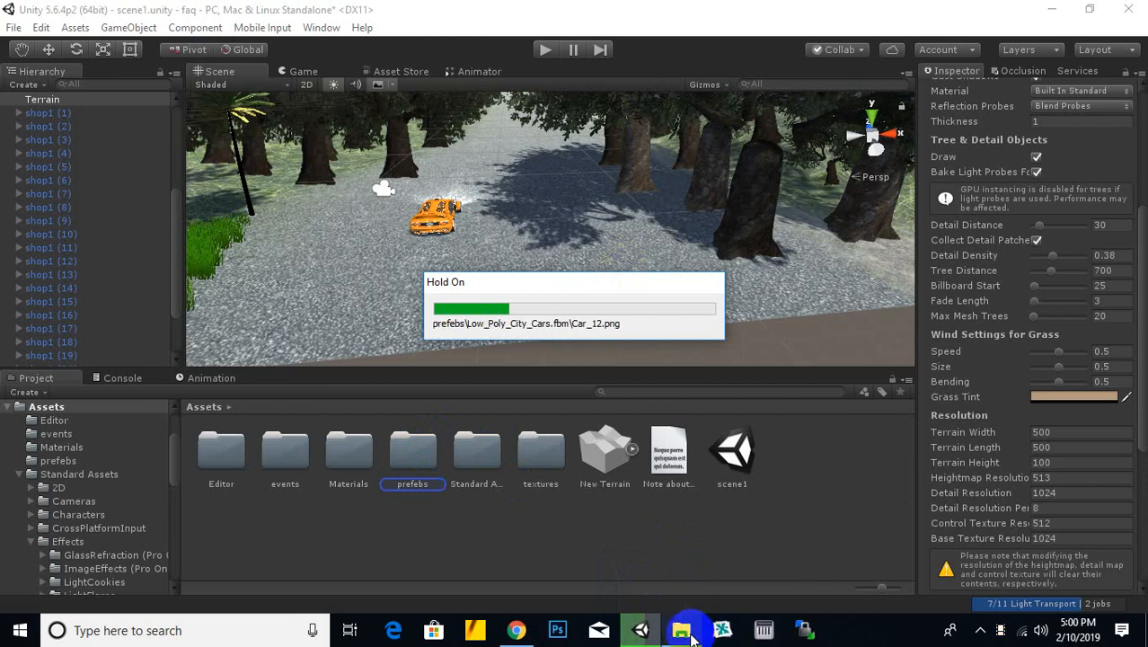
# Step: Import Audi+R8.fbx from the unityassets vehicles/cars folder into the Unity project's prefebs folder
pyautogui.click(688, 632)
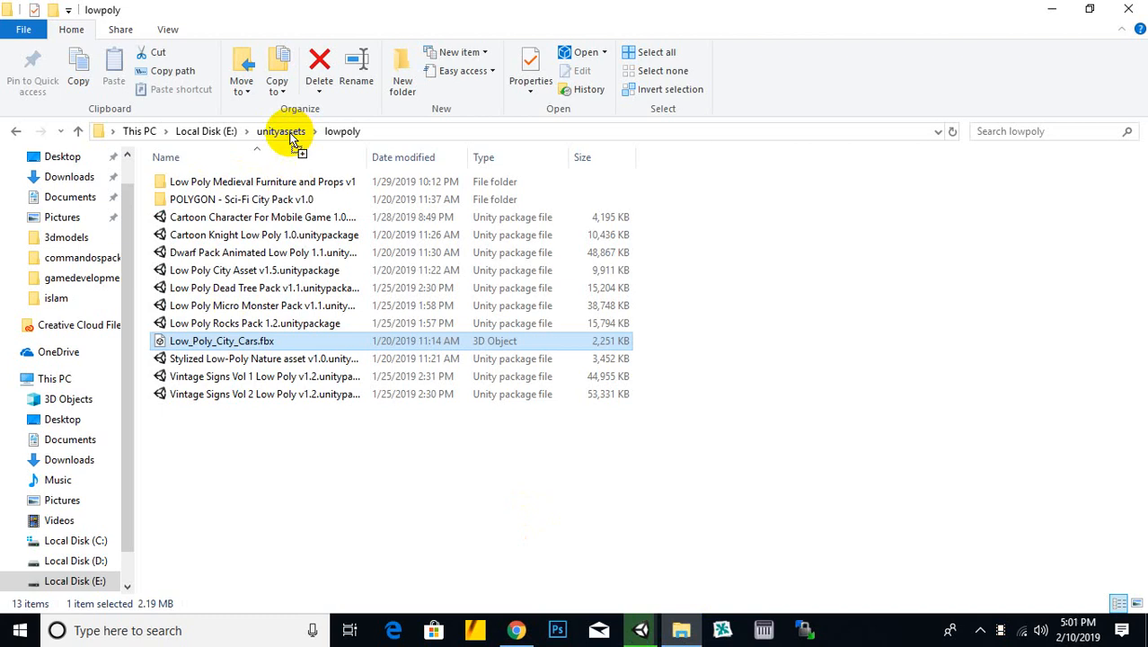
pyautogui.moveTo(291, 139); pyautogui.dragTo(614, 609)
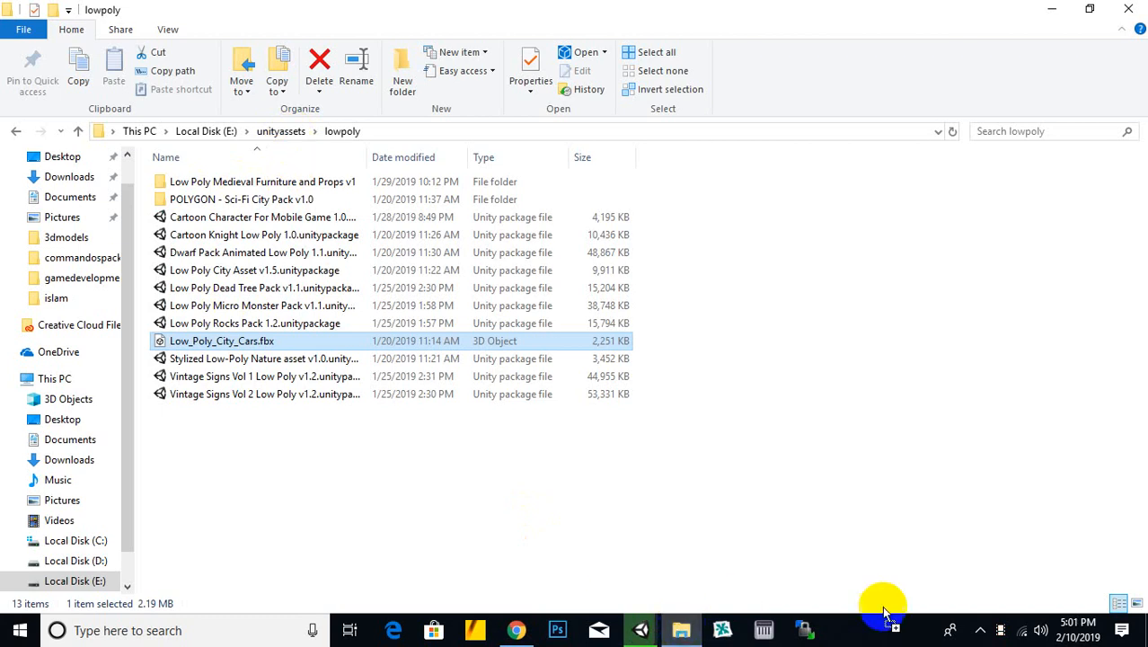
pyautogui.moveTo(883, 606); pyautogui.dragTo(992, 626)
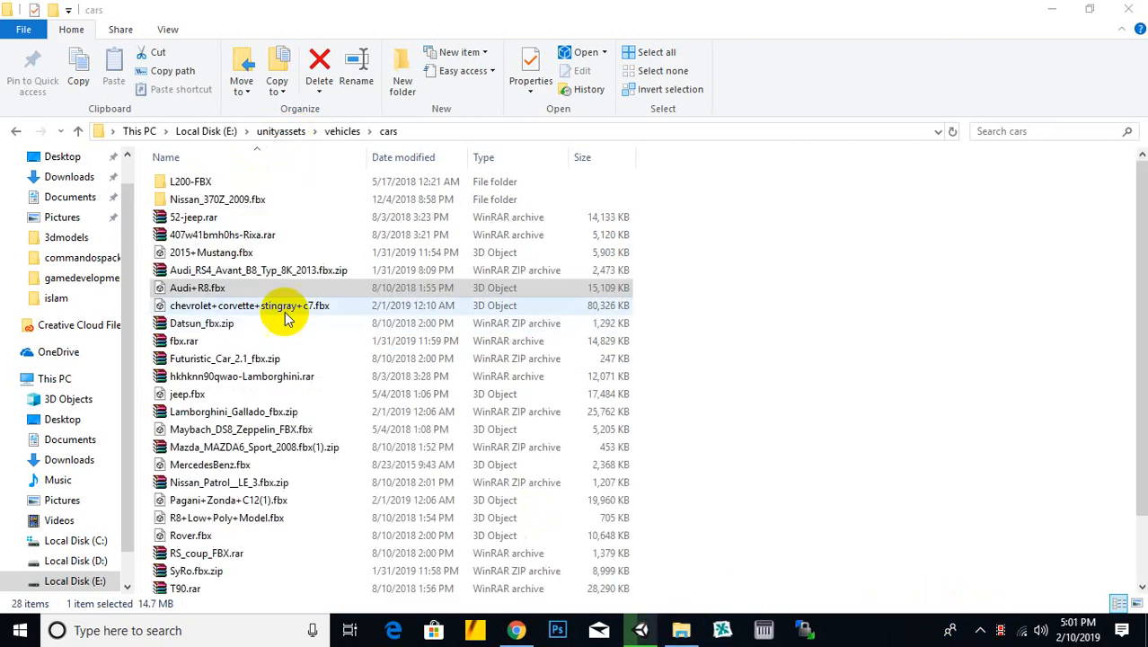
pyautogui.click(290, 299)
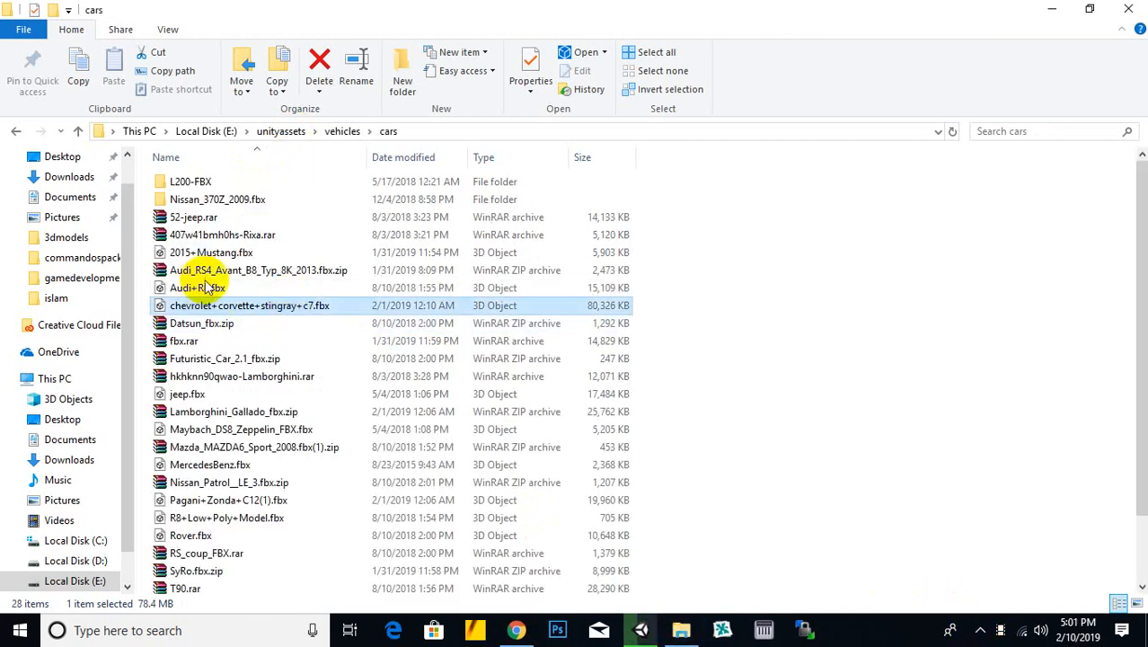
pyautogui.moveTo(202, 287); pyautogui.dragTo(426, 463)
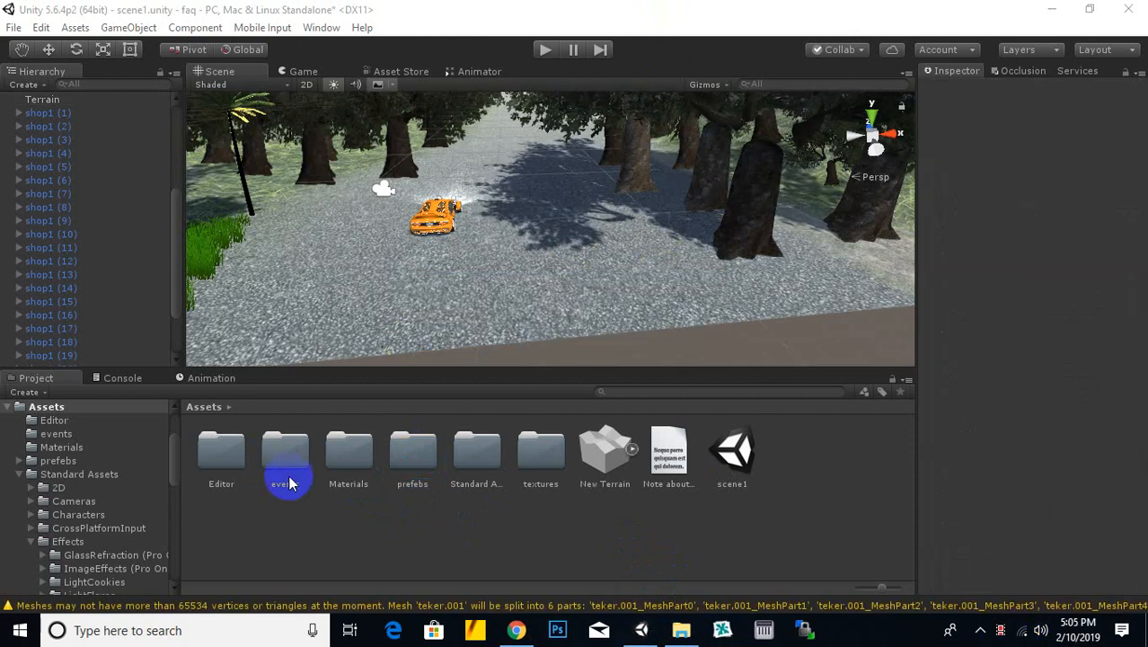
# Step: Place the Low_Poly_City_Cars model from the prefebs folder on the road beside the orange car and raise it to Y 0.11
pyautogui.doubleClick(415, 462)
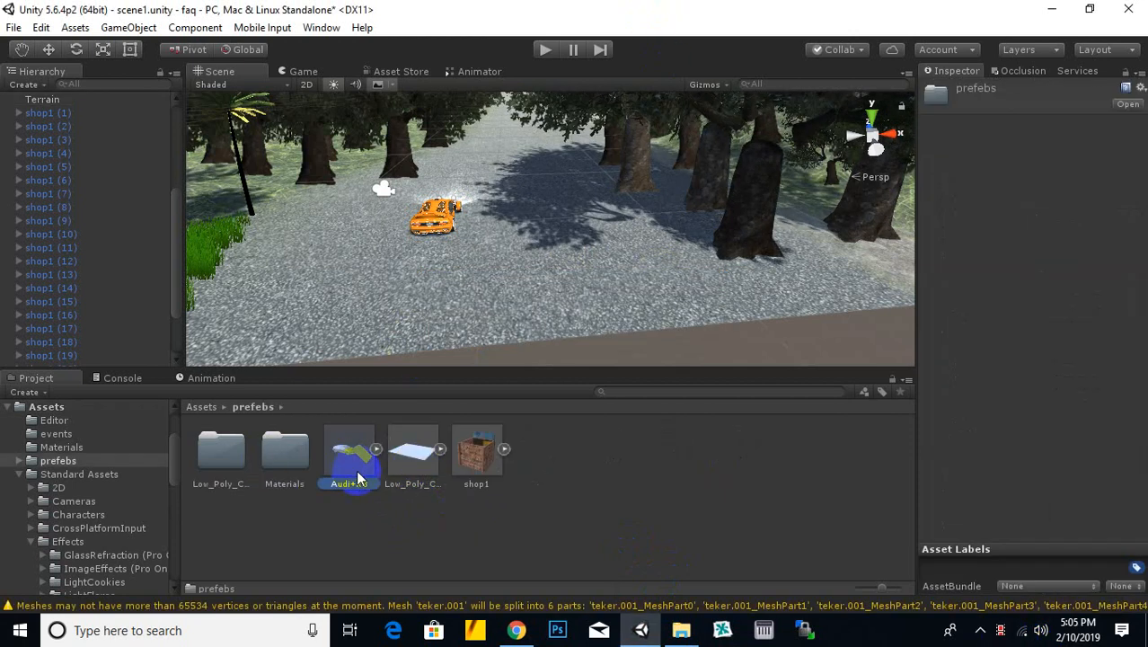
pyautogui.click(412, 485)
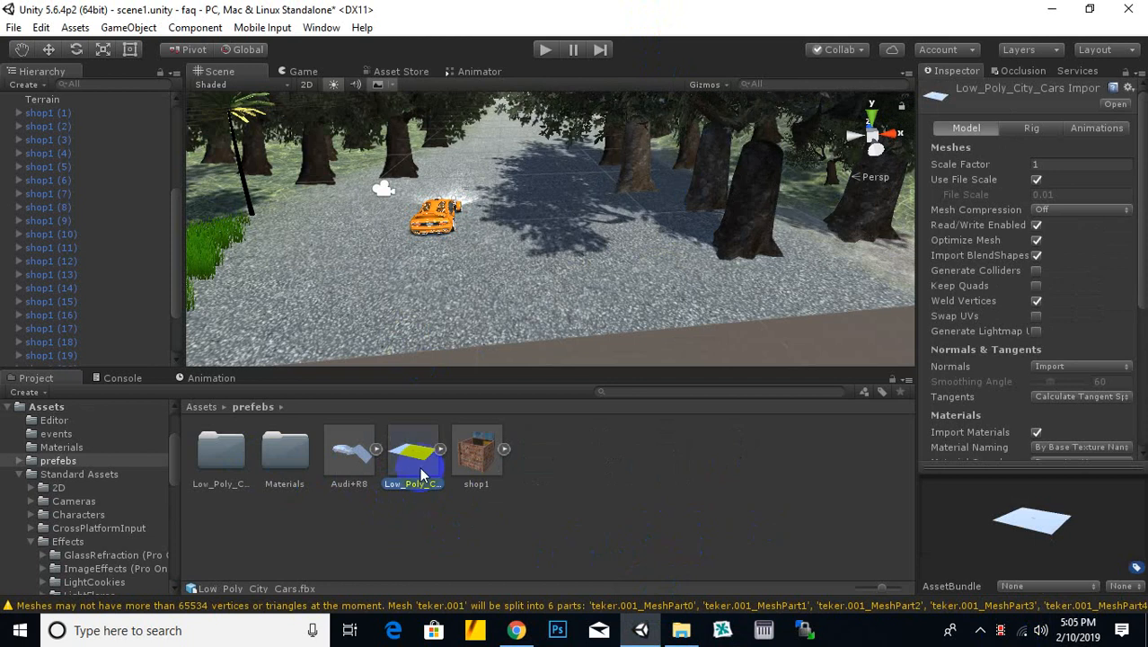
pyautogui.moveTo(415, 471); pyautogui.dragTo(563, 238)
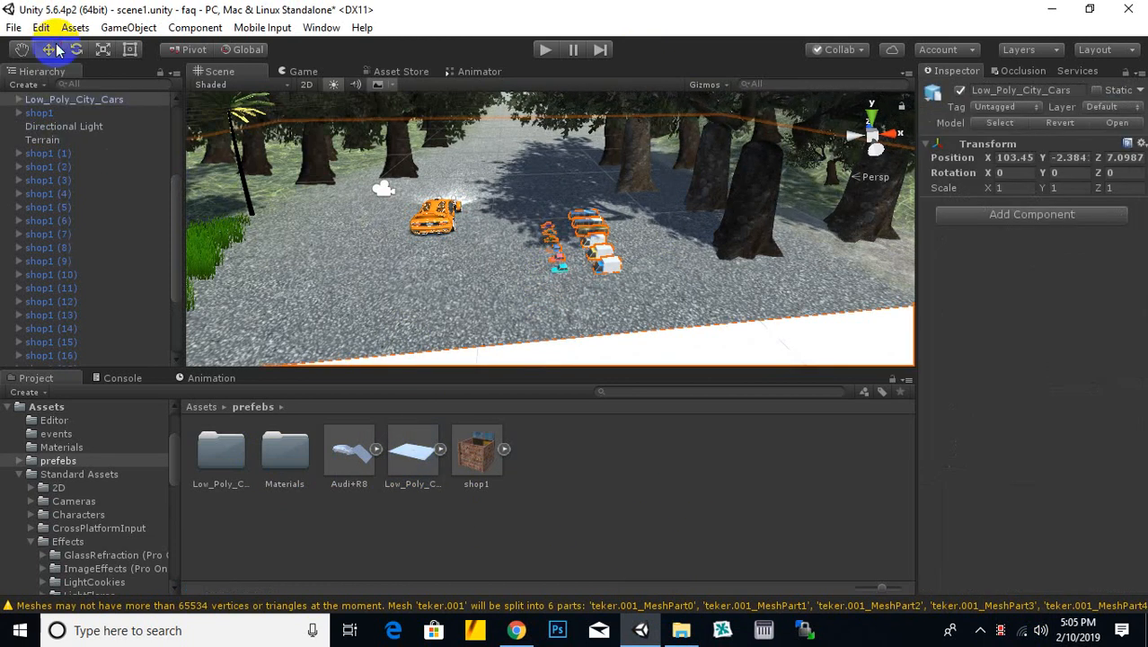
pyautogui.moveTo(546, 186); pyautogui.dragTo(558, 180)
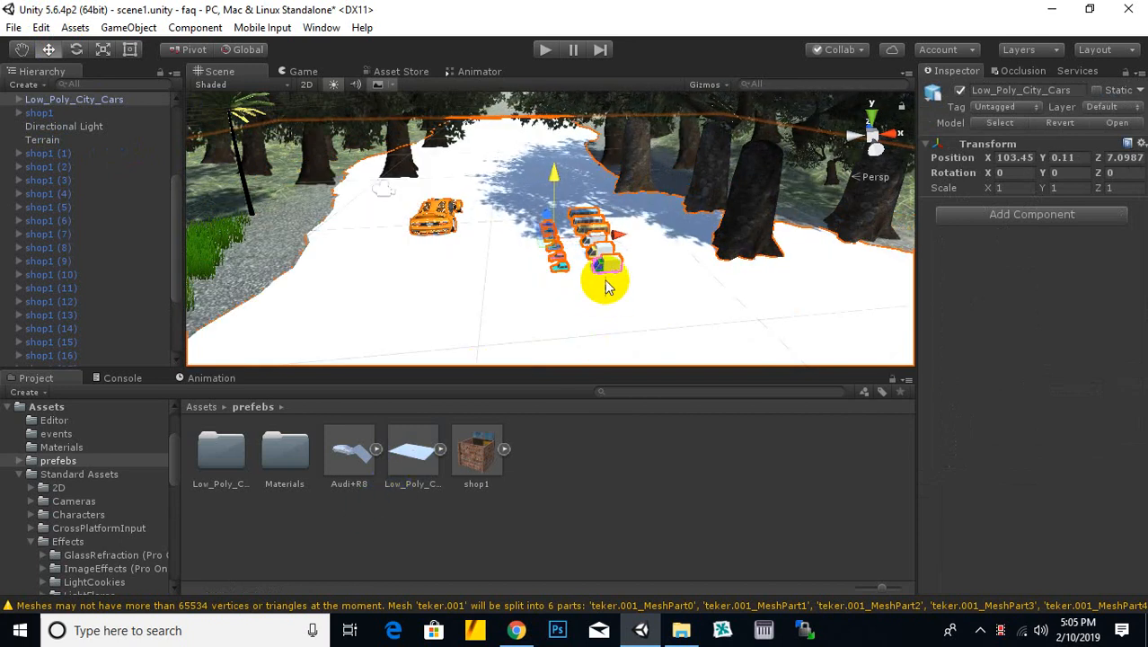
pyautogui.scroll(5, 604, 281)
# Step: Check the file size of Low_Poly_City_Cars.fbx in the unityassets lowpoly folder and return to Unity
pyautogui.click(417, 462)
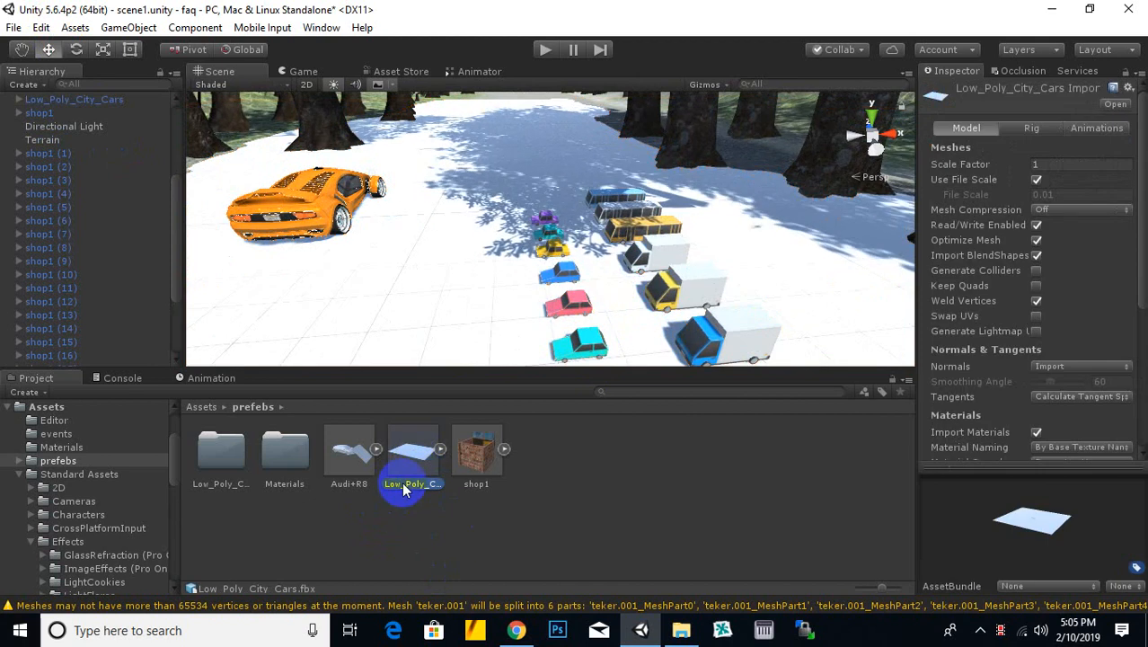
pyautogui.click(407, 485)
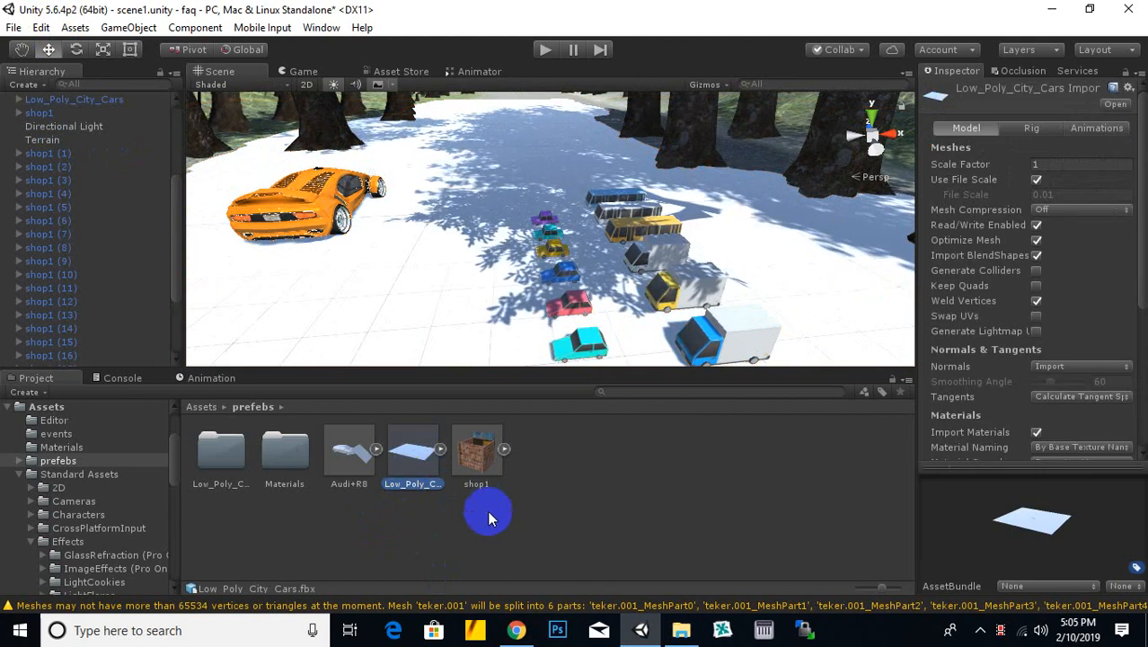
pyautogui.click(683, 631)
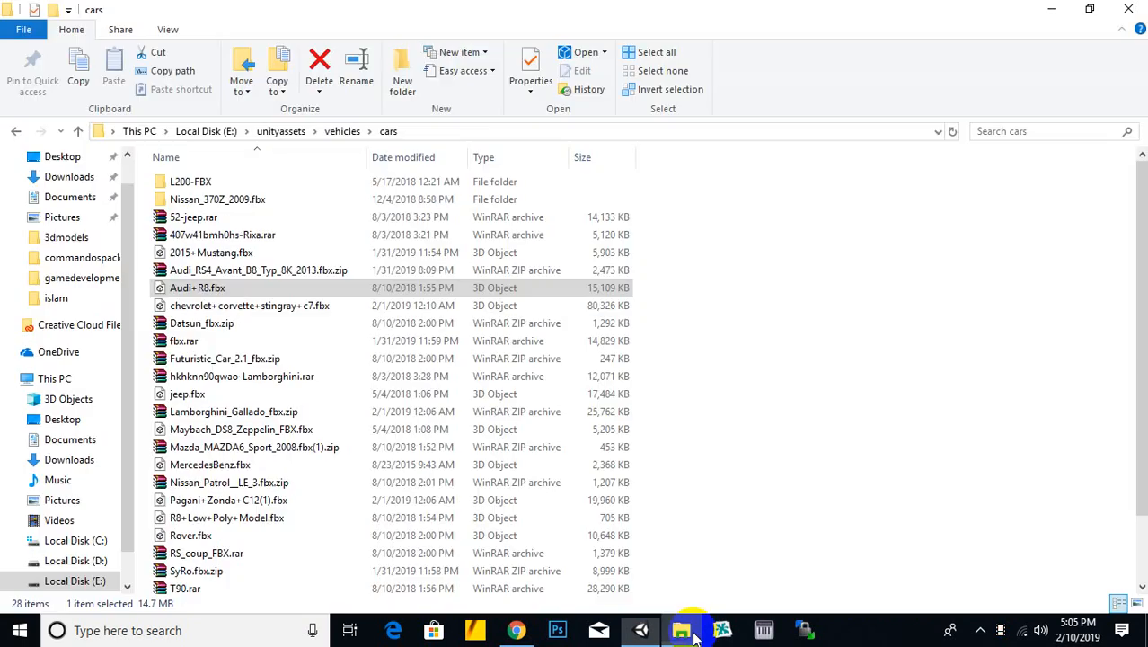
pyautogui.click(342, 132)
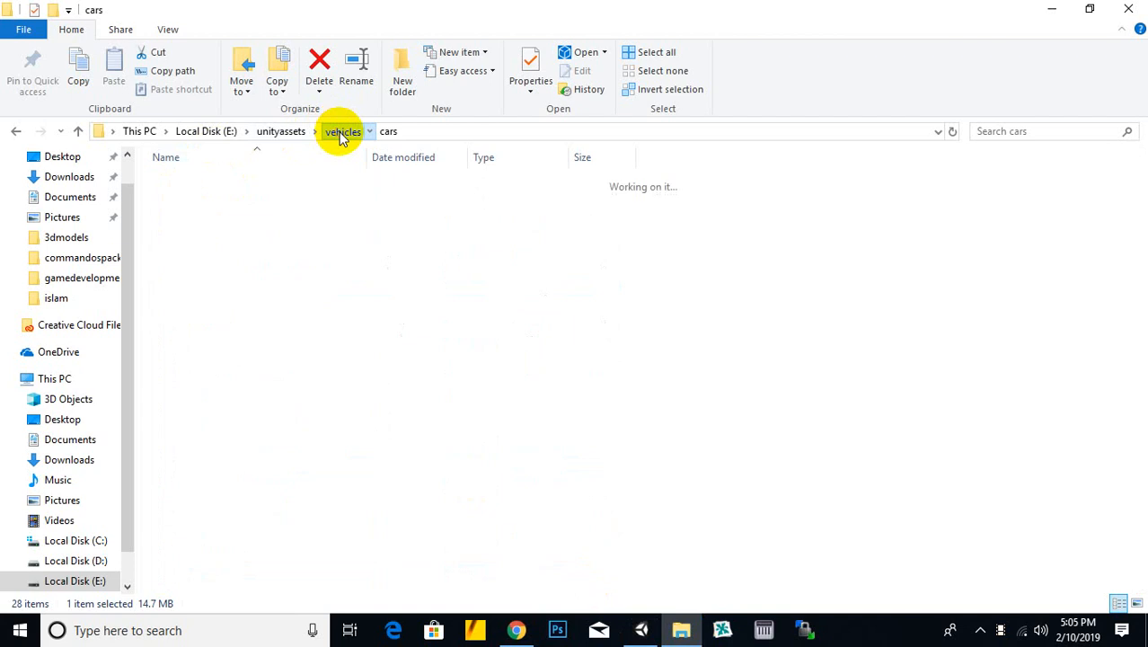
pyautogui.click(282, 132)
pyautogui.click(194, 465)
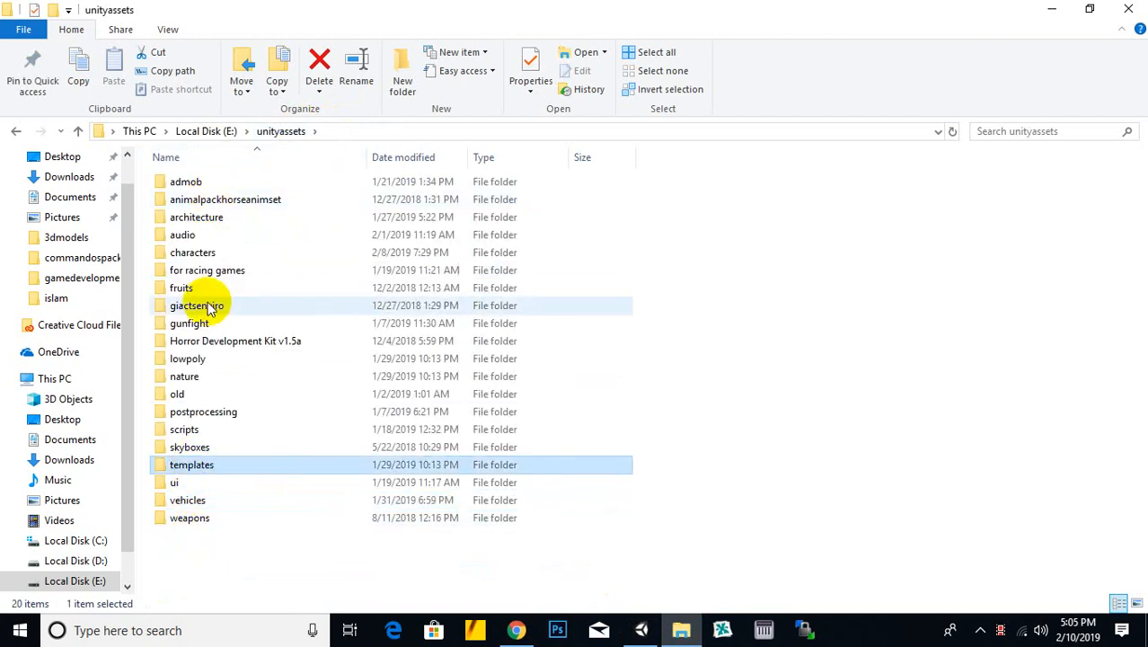
pyautogui.doubleClick(197, 359)
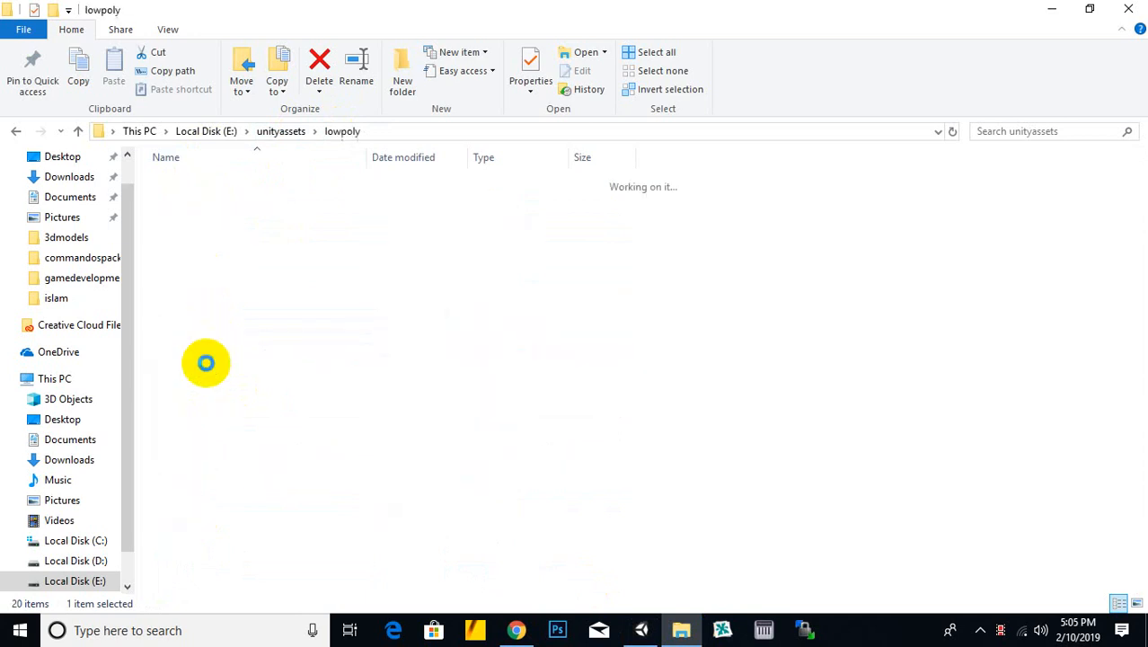
pyautogui.click(241, 343)
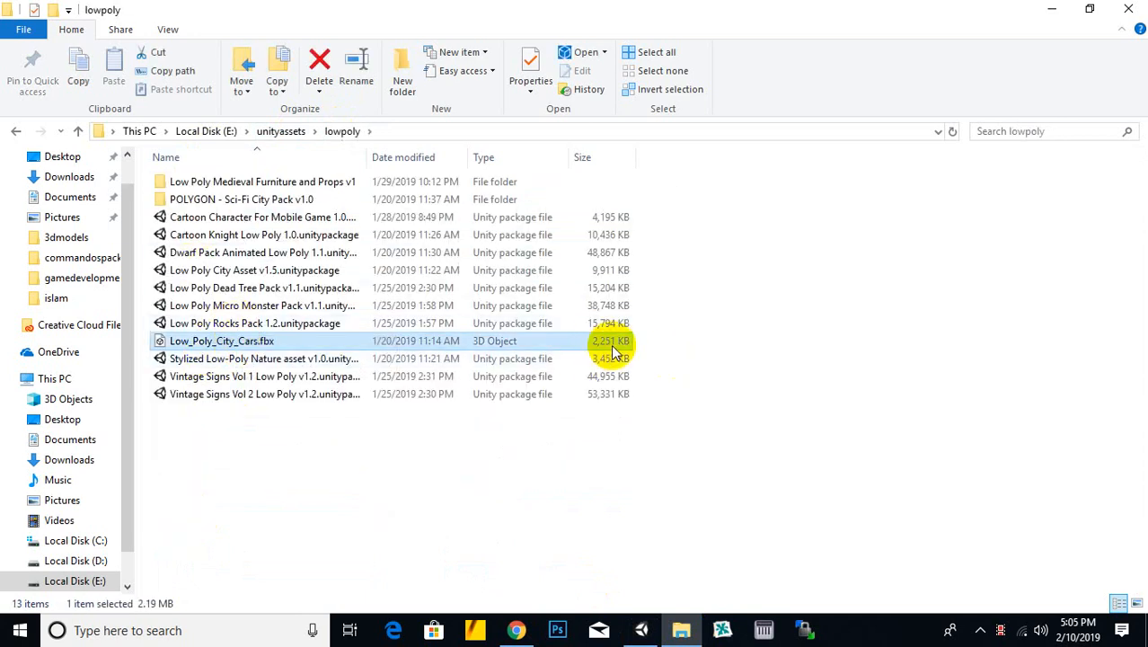
pyautogui.click(658, 629)
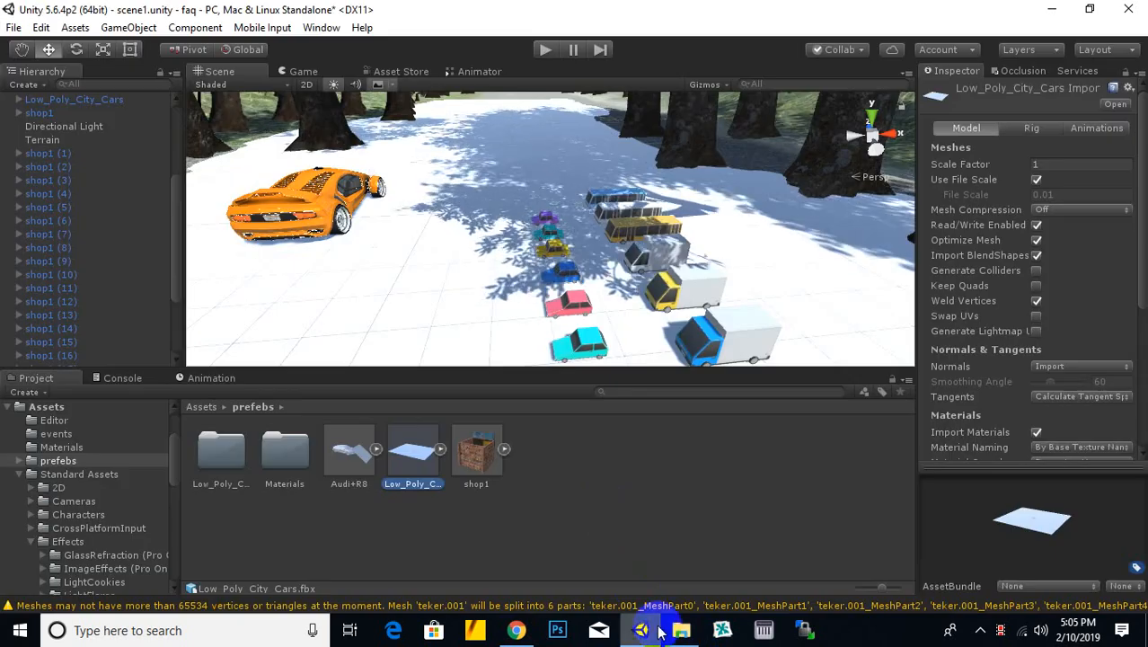
# Step: Examine the low-poly cars and trucks up close and compare their detail with the orange car
pyautogui.scroll(10, 585, 254)
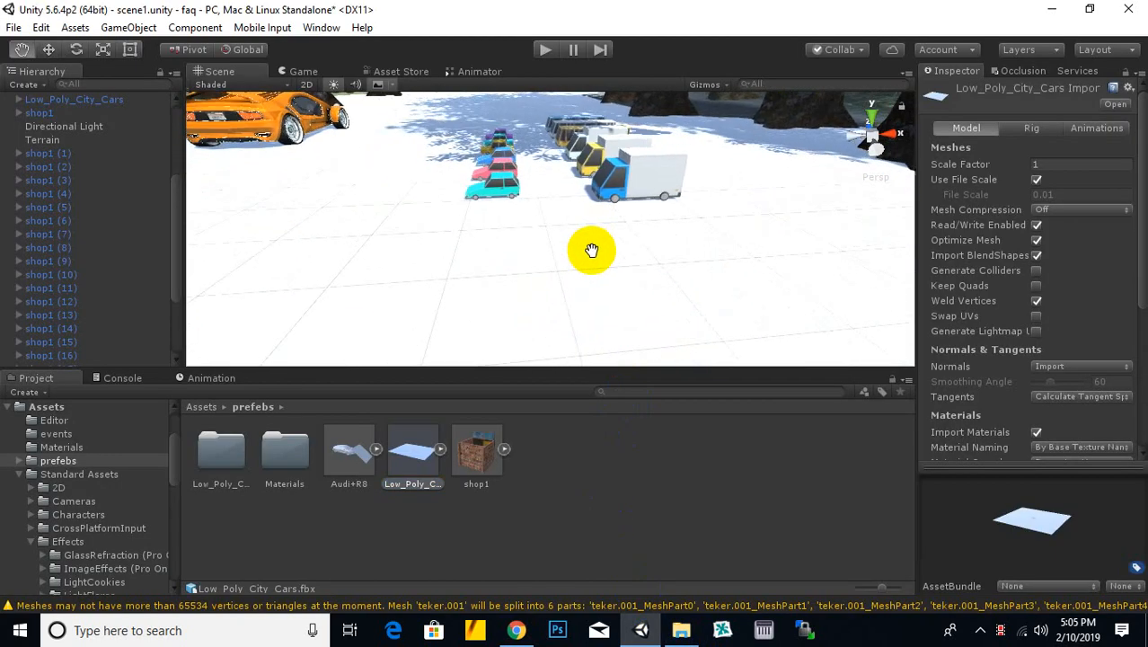
pyautogui.moveTo(507, 233); pyautogui.dragTo(626, 269)
pyautogui.click(484, 247)
pyautogui.moveTo(626, 269); pyautogui.dragTo(589, 268, button='middle')
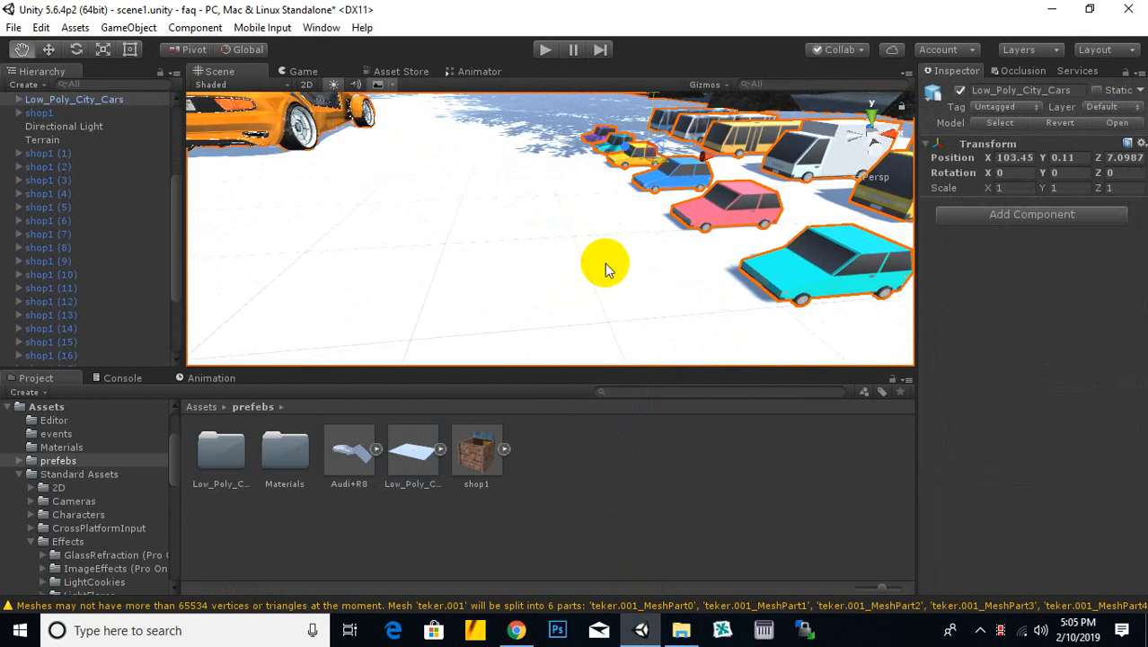
pyautogui.moveTo(690, 262); pyautogui.dragTo(642, 257, button='middle')
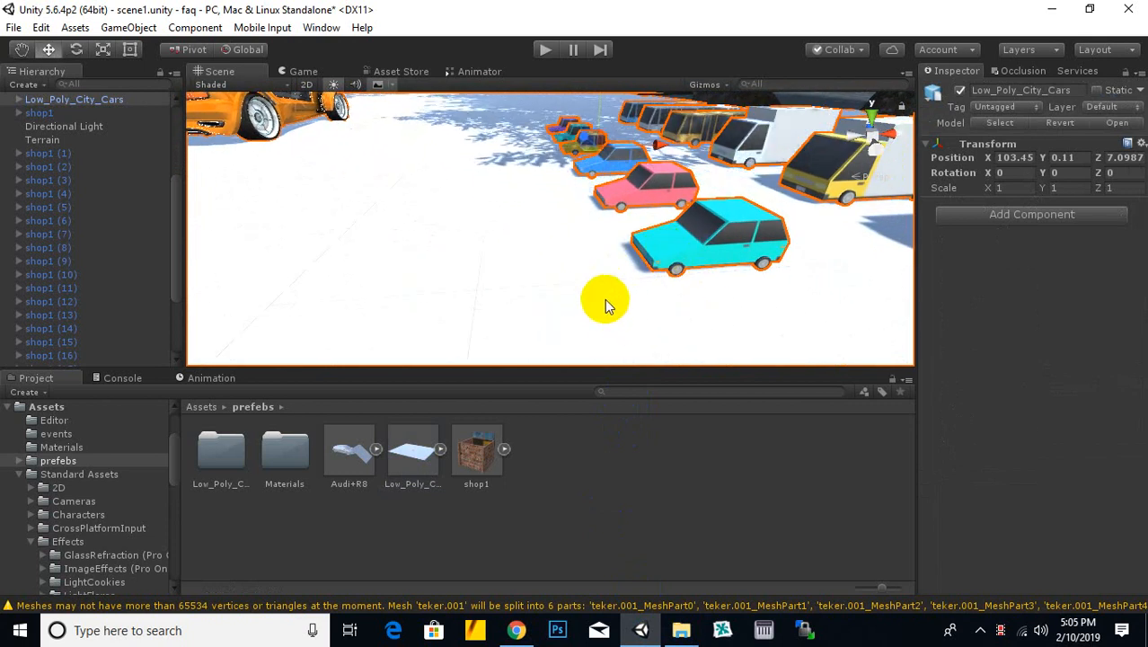
pyautogui.moveTo(595, 290); pyautogui.dragTo(484, 263, button='middle')
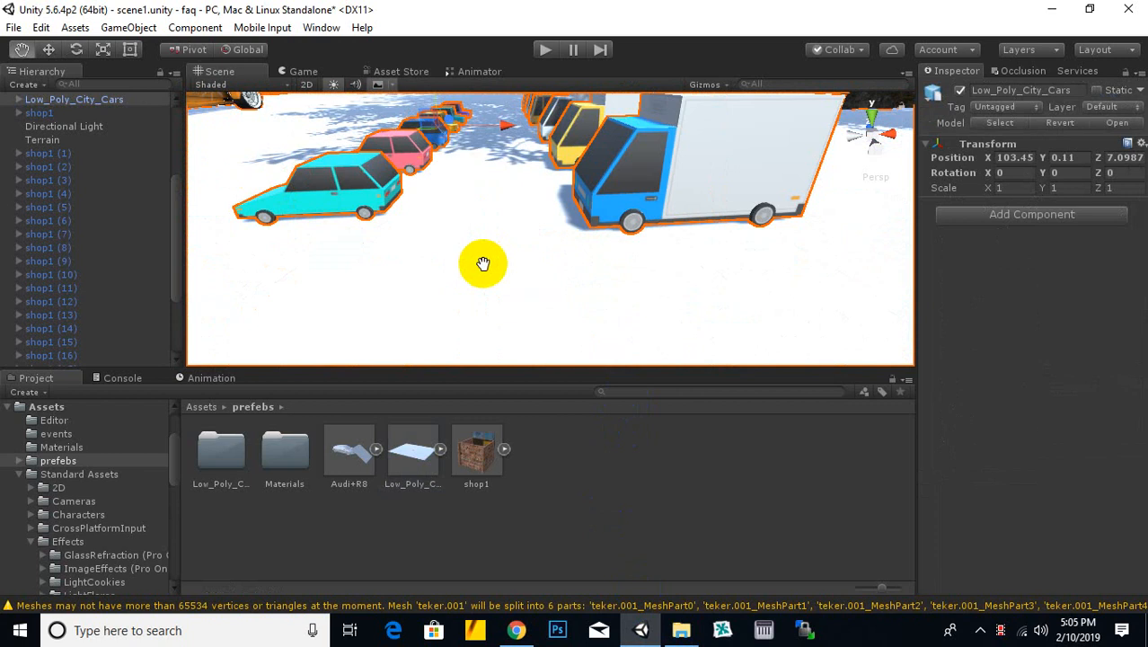
pyautogui.moveTo(665, 221)
pyautogui.mouseDown(button='middle')
pyautogui.moveTo(595, 249)
pyautogui.moveTo(618, 276)
pyautogui.moveTo(653, 264)
pyautogui.moveTo(652, 234)
pyautogui.mouseUp(button='middle')
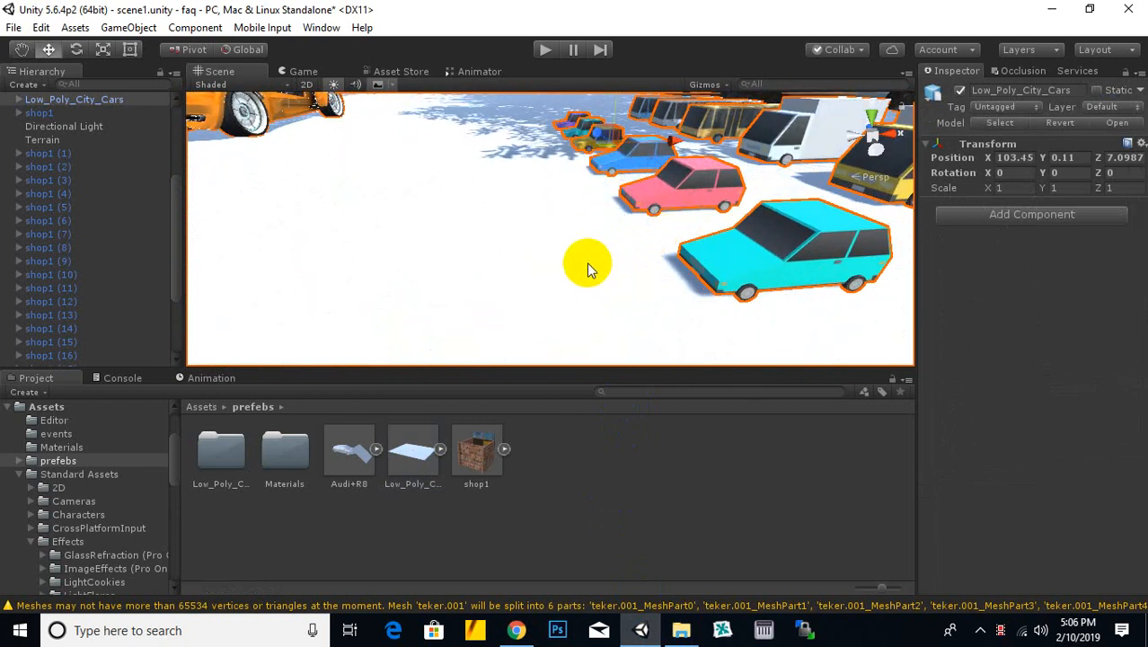
pyautogui.moveTo(436, 224); pyautogui.dragTo(722, 297, button='middle')
pyautogui.moveTo(722, 297); pyautogui.dragTo(666, 201, button='right')
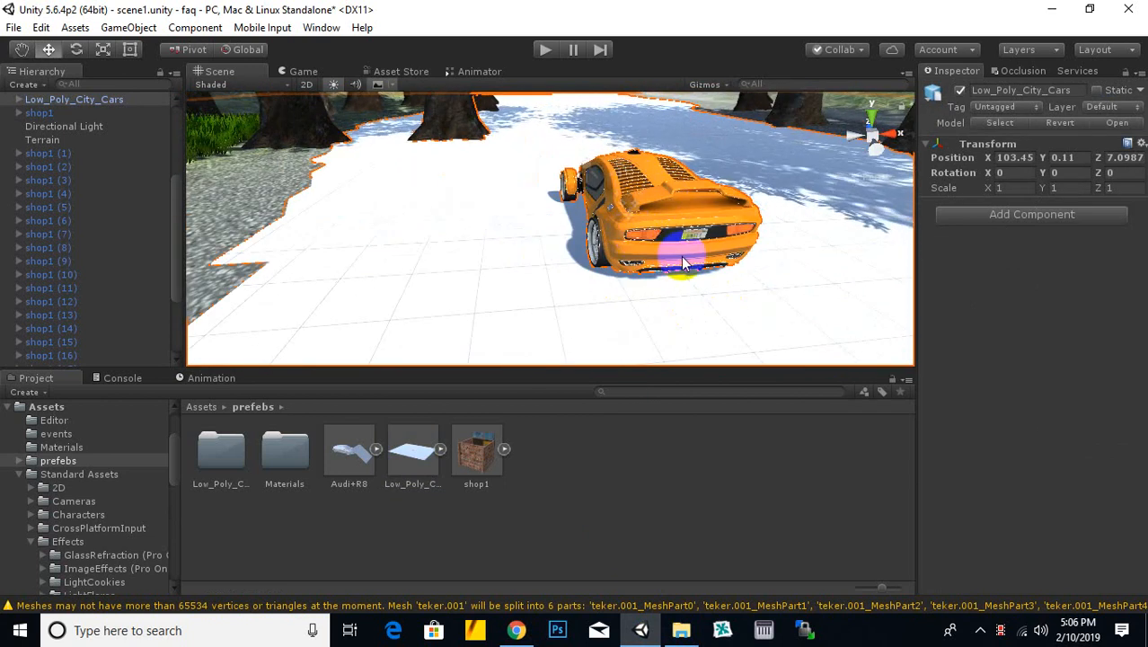
pyautogui.moveTo(681, 256); pyautogui.dragTo(613, 272, button='middle')
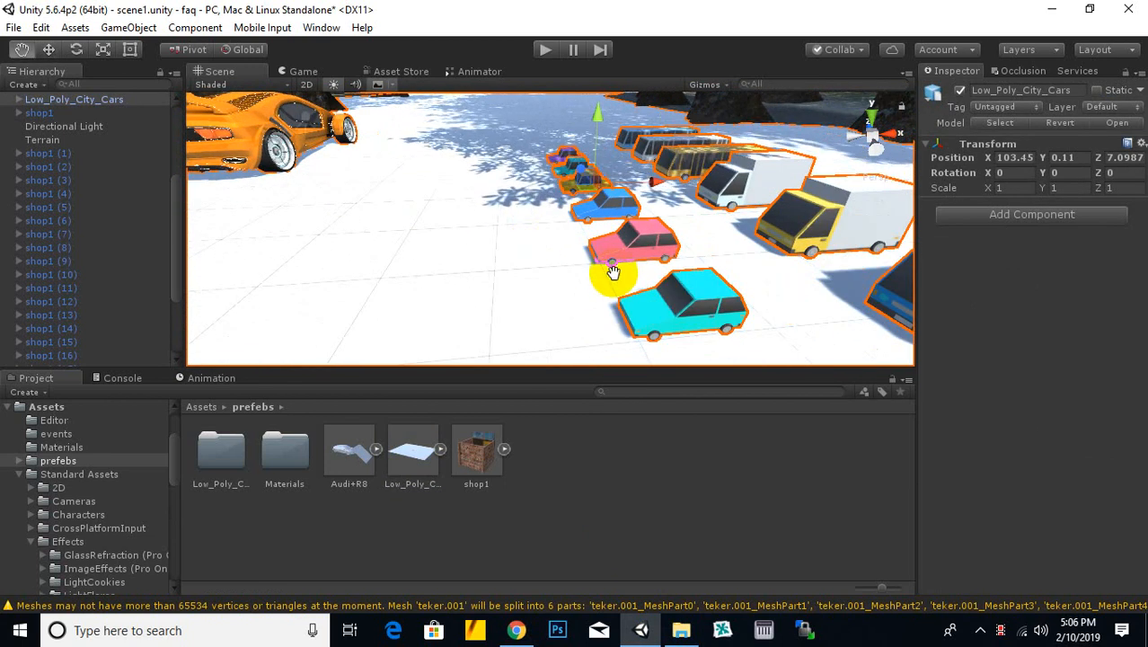
# Step: Select CAR_01 of the Low_Poly_City_Cars model and examine its simplified body, windows and wheels up close from several angles
pyautogui.moveTo(613, 272); pyautogui.dragTo(682, 276, button='right')
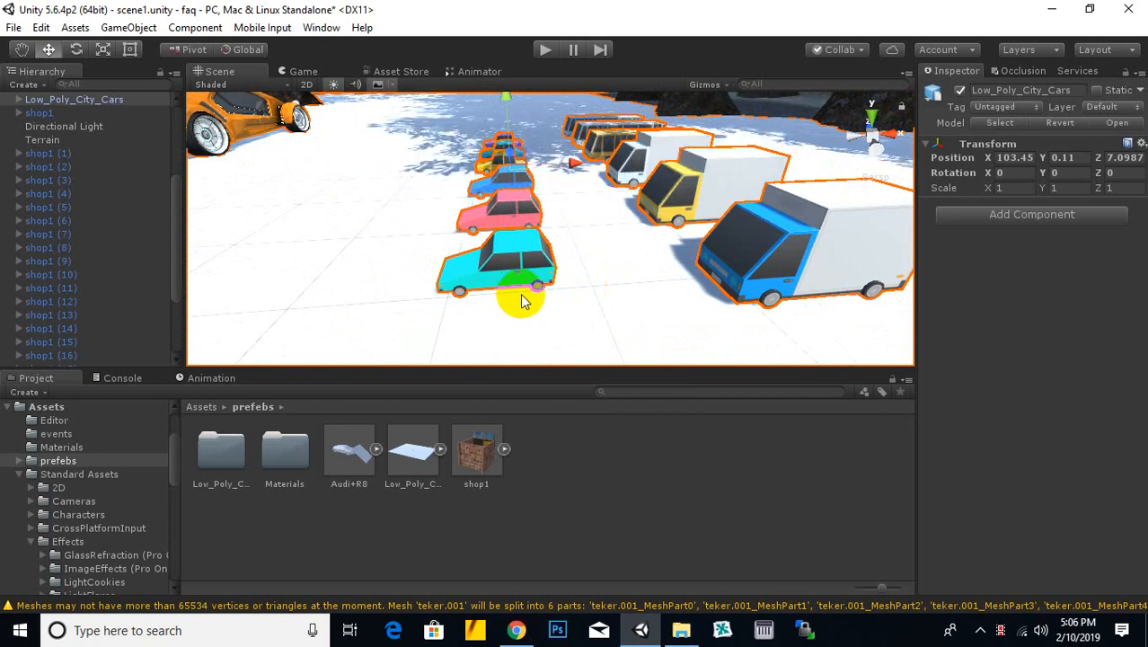
pyautogui.click(514, 259)
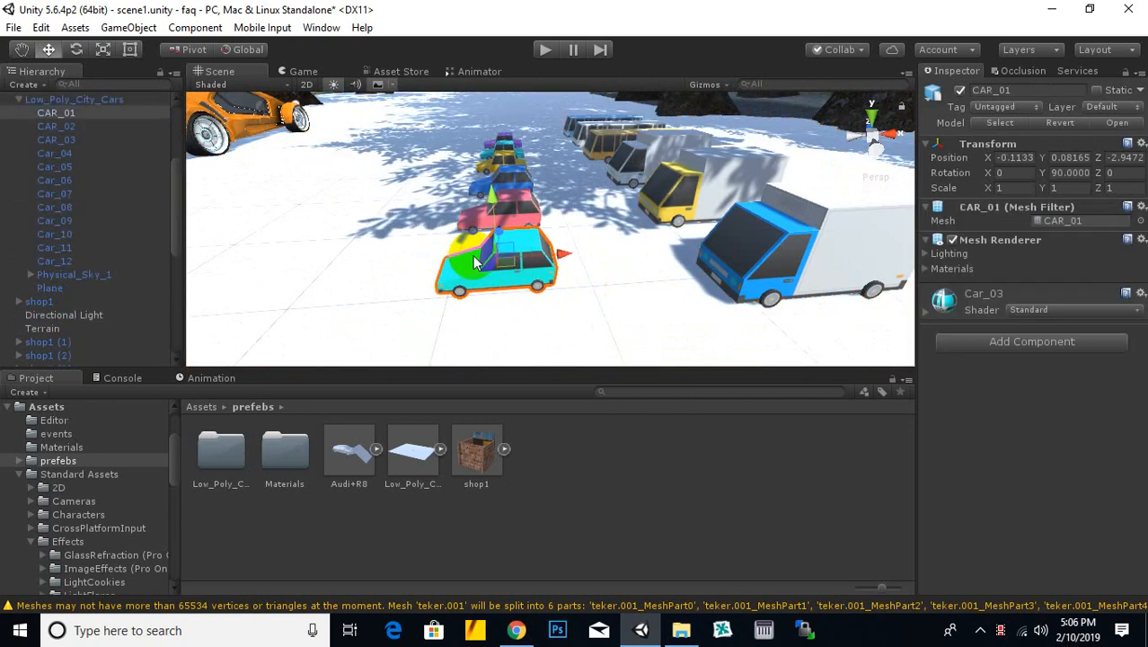
pyautogui.moveTo(537, 267); pyautogui.dragTo(597, 249, button='middle')
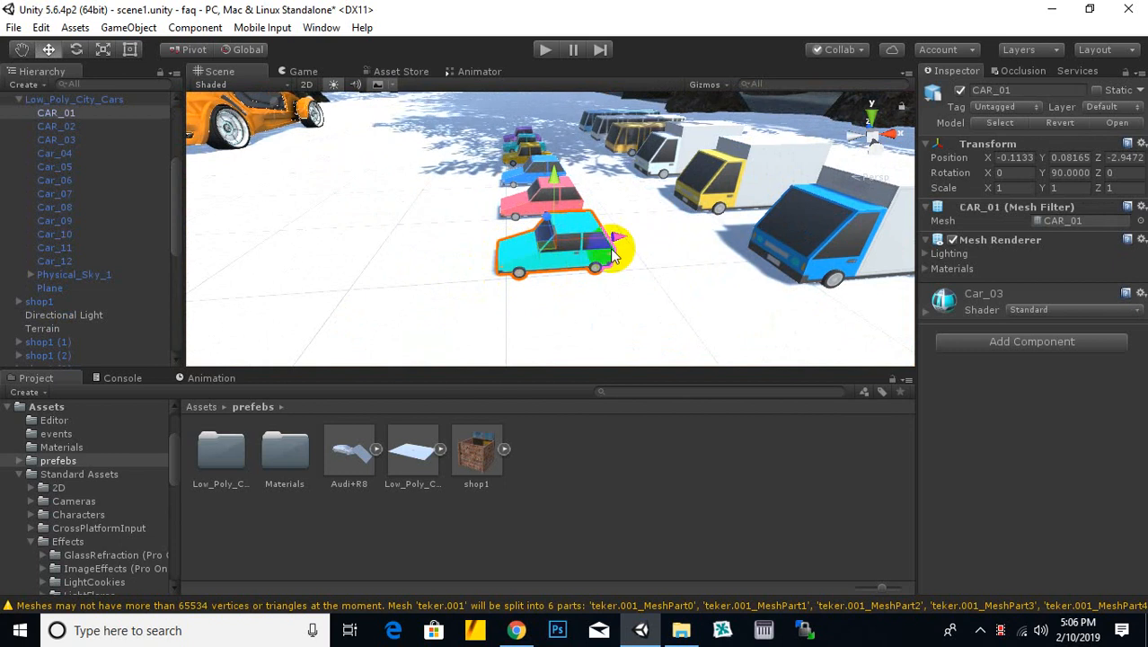
pyautogui.scroll(5, 564, 276)
pyautogui.moveTo(564, 276); pyautogui.dragTo(592, 268, button='middle')
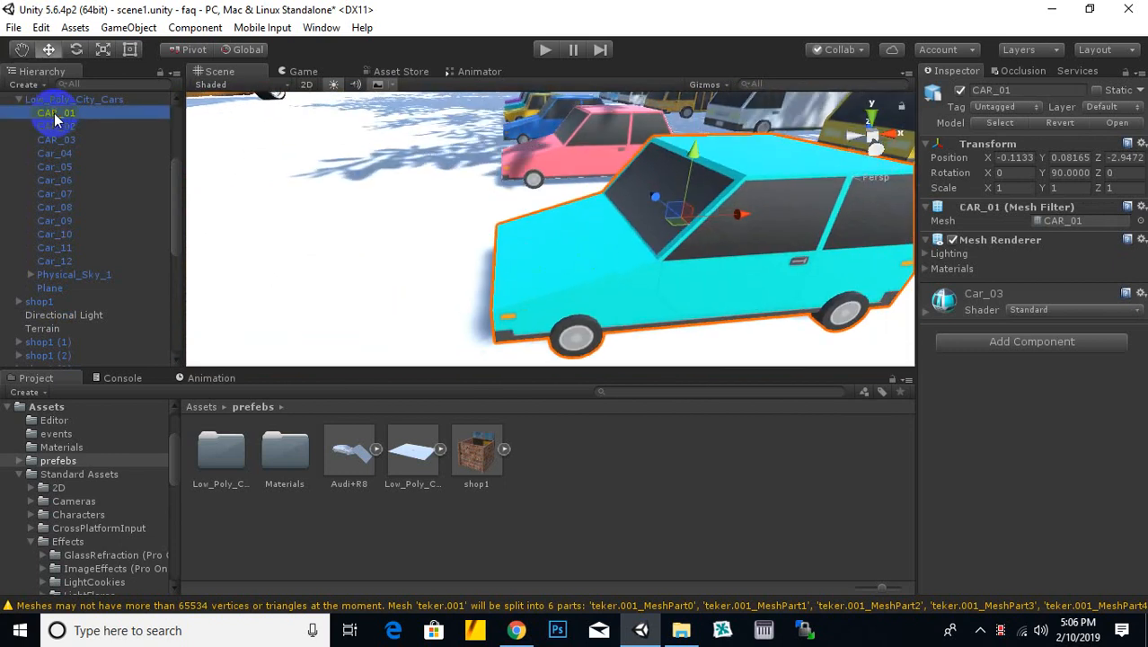
pyautogui.scroll(-3, 555, 236)
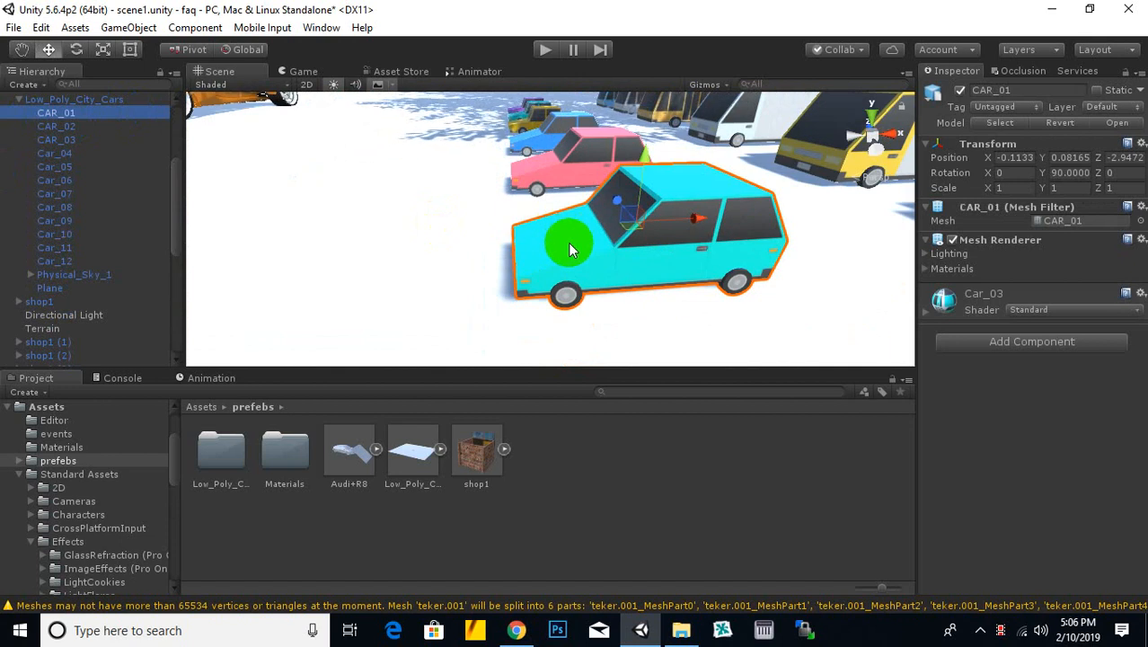
pyautogui.moveTo(571, 249); pyautogui.dragTo(523, 231, button='middle')
pyautogui.moveTo(328, 162); pyautogui.dragTo(193, 158, button='middle')
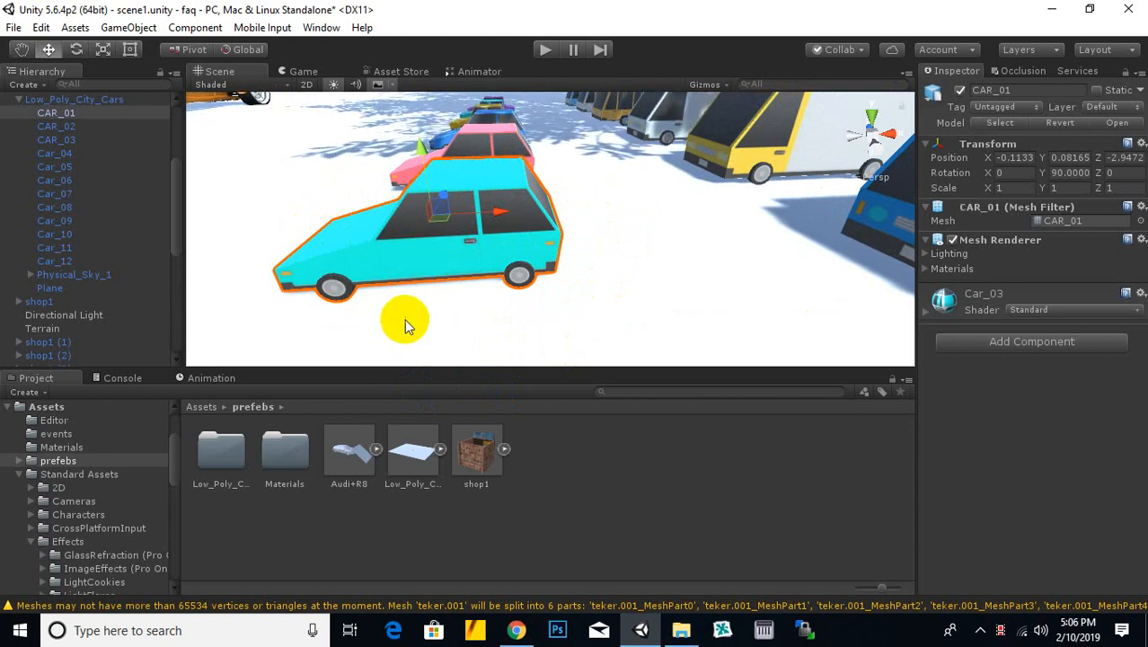
pyautogui.keyDown('alt'); pyautogui.moveTo(374, 293); pyautogui.dragTo(520, 298); pyautogui.keyUp('alt')
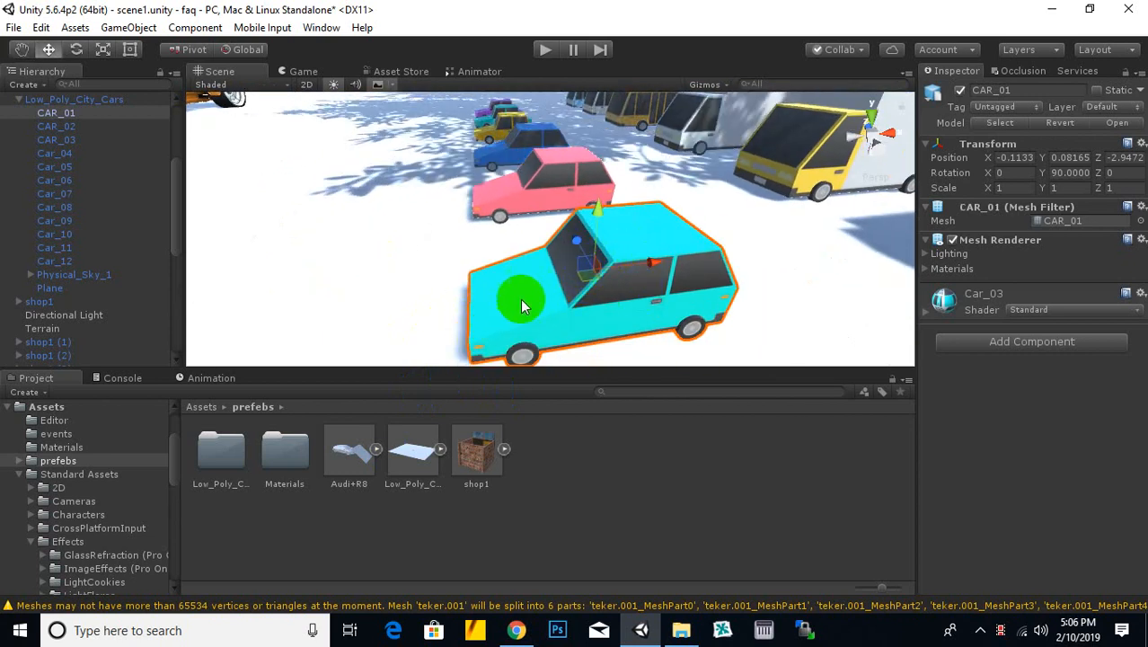
pyautogui.moveTo(520, 298); pyautogui.dragTo(477, 263, button='middle')
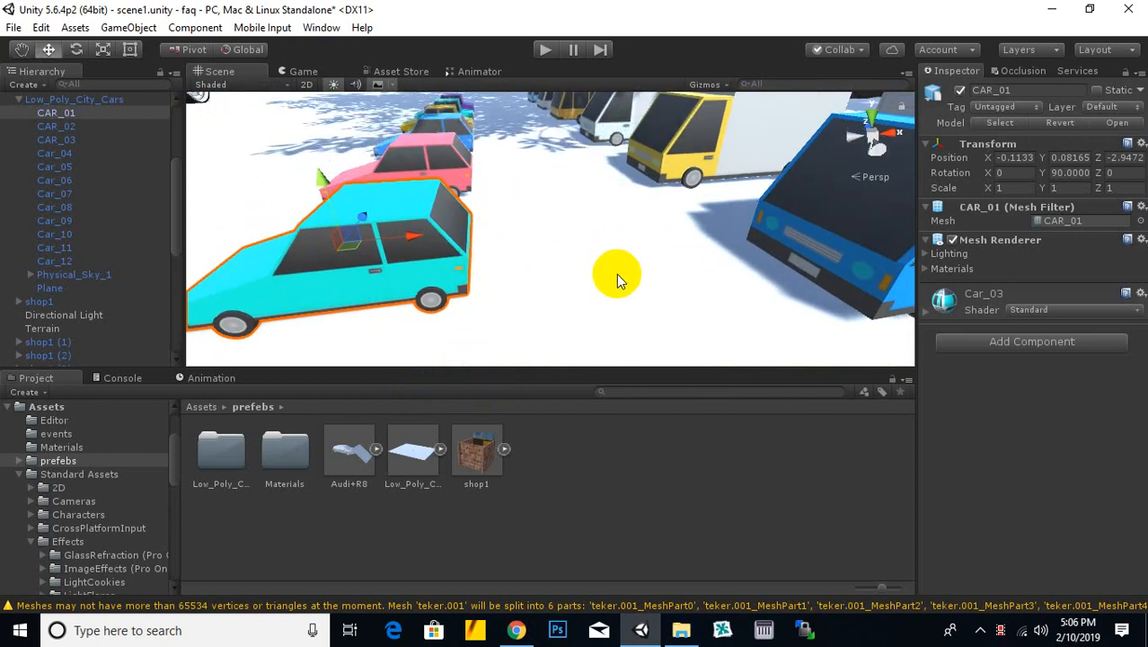
pyautogui.keyDown('alt'); pyautogui.moveTo(495, 235); pyautogui.dragTo(558, 233); pyautogui.keyUp('alt')
pyautogui.keyDown('alt'); pyautogui.moveTo(703, 248); pyautogui.dragTo(695, 218); pyautogui.keyUp('alt')
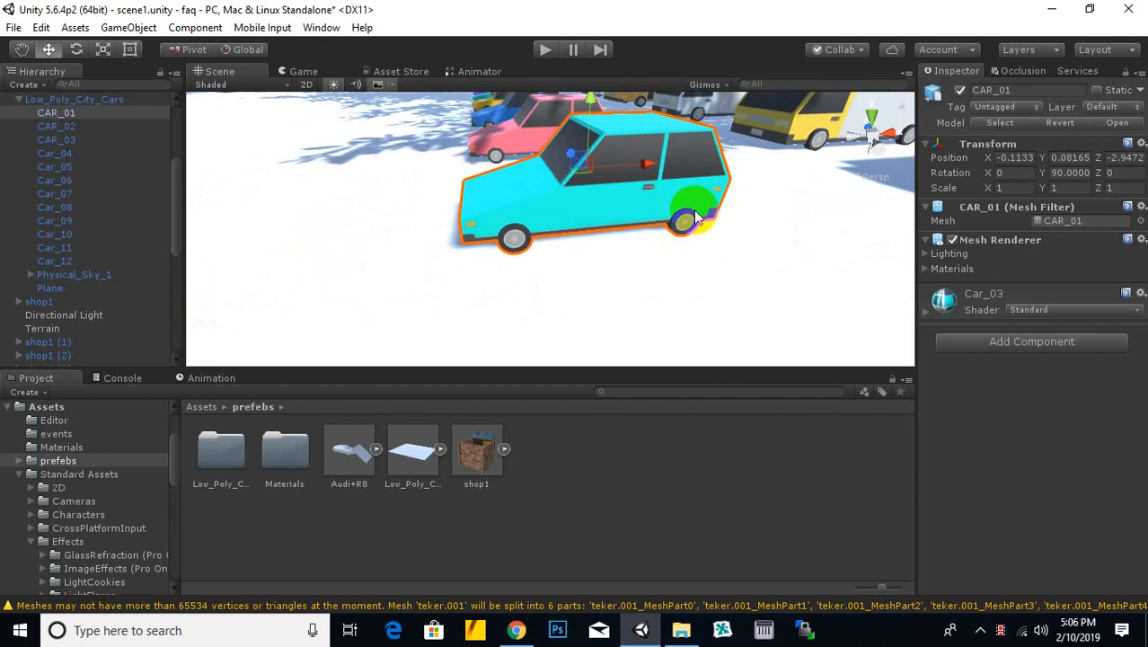
pyautogui.keyDown('alt'); pyautogui.moveTo(627, 238); pyautogui.dragTo(629, 249); pyautogui.keyUp('alt')
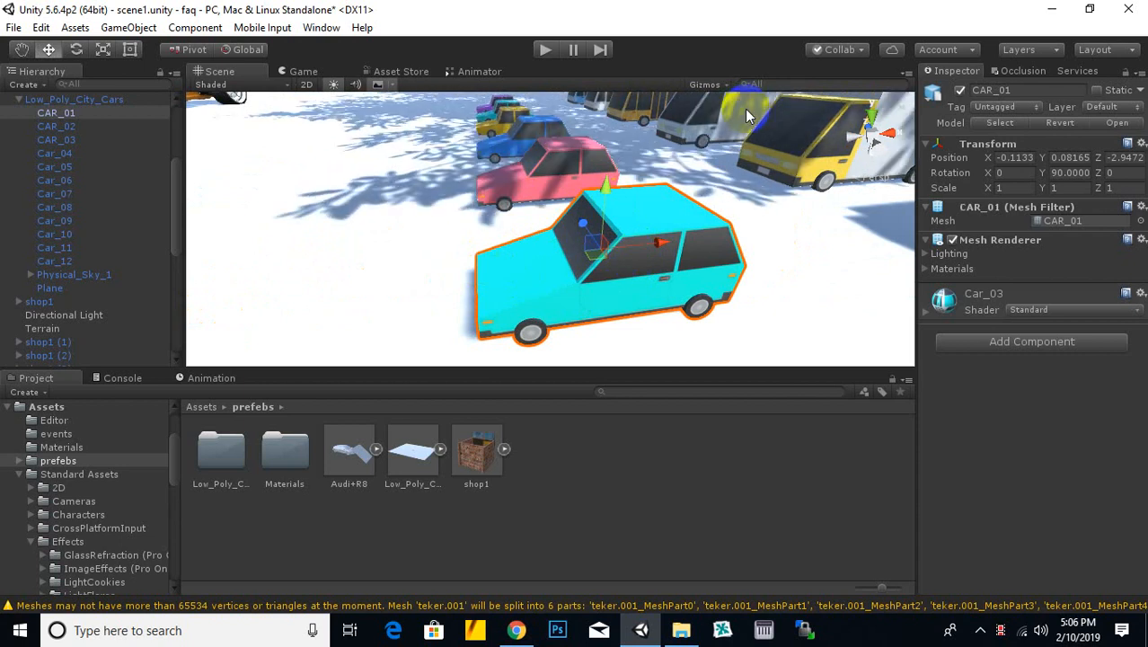
pyautogui.moveTo(629, 225); pyautogui.dragTo(638, 220)
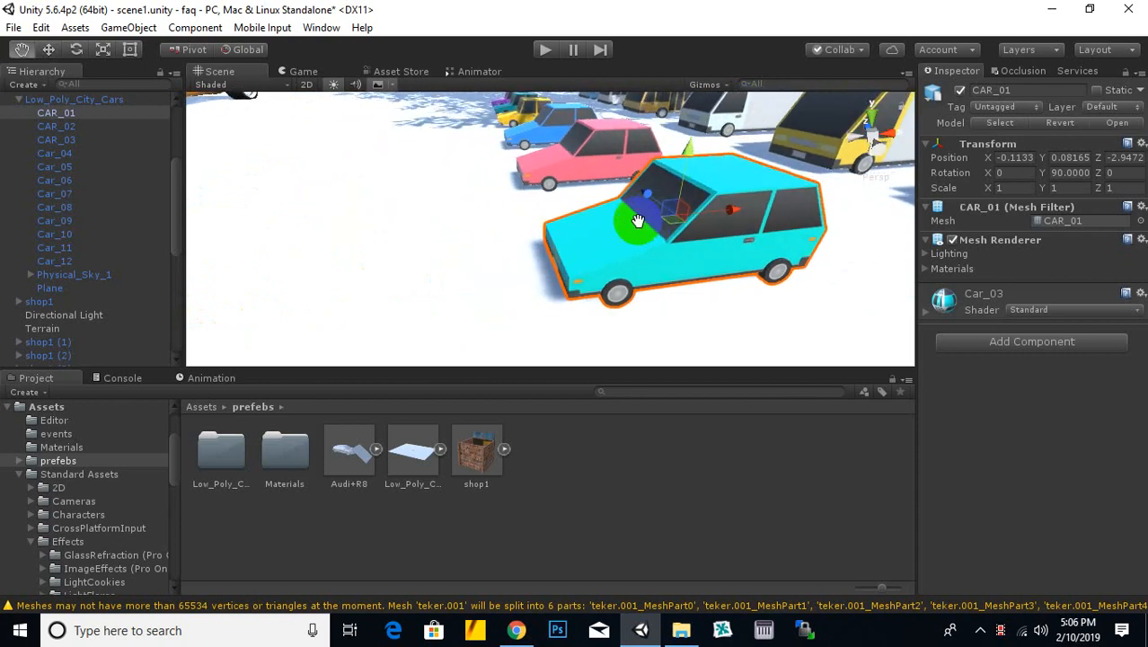
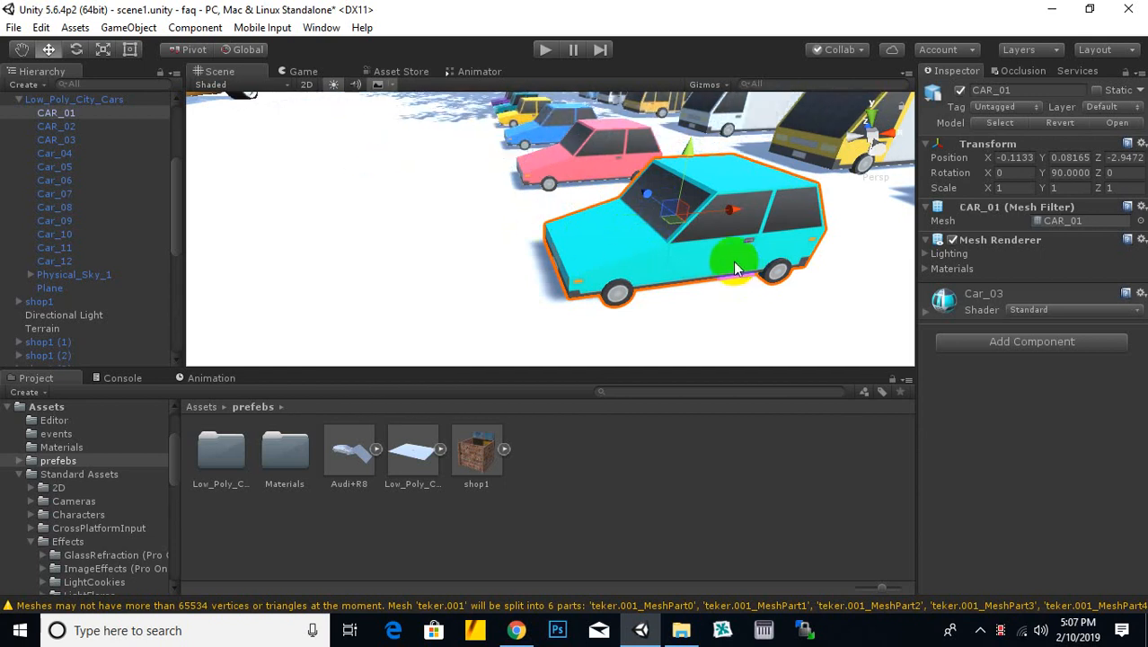
# Step: Place the Audi+R8 model from the prefebs folder on the road between the orange car and the low-poly cars
pyautogui.scroll(-5, 484, 285)
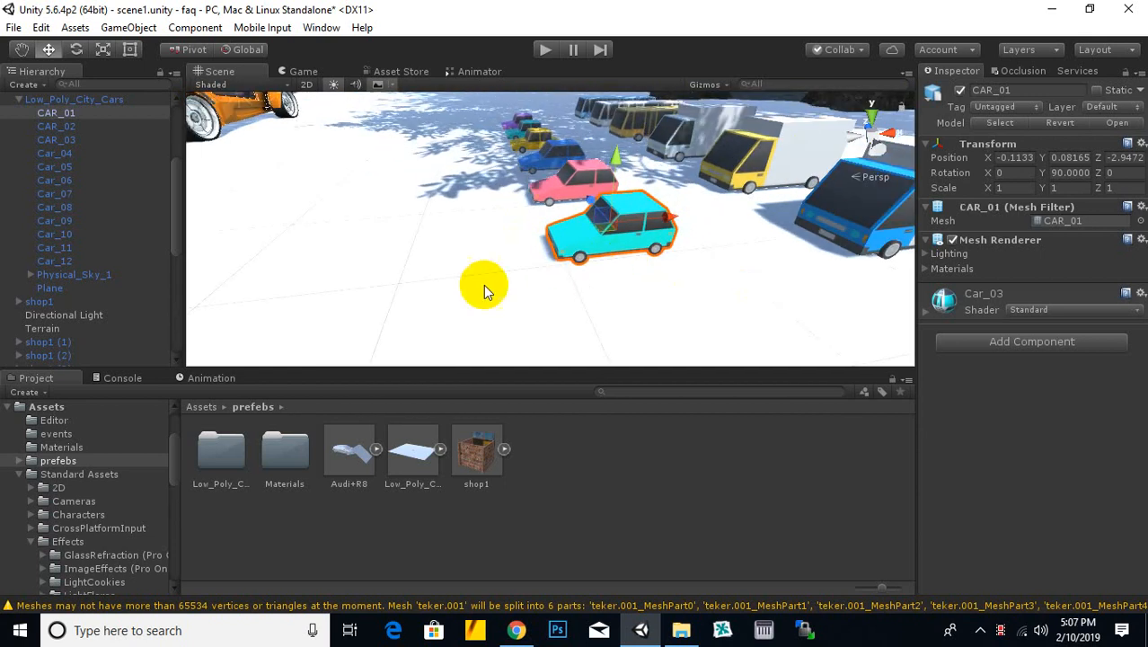
pyautogui.moveTo(483, 285); pyautogui.dragTo(539, 293, button='middle')
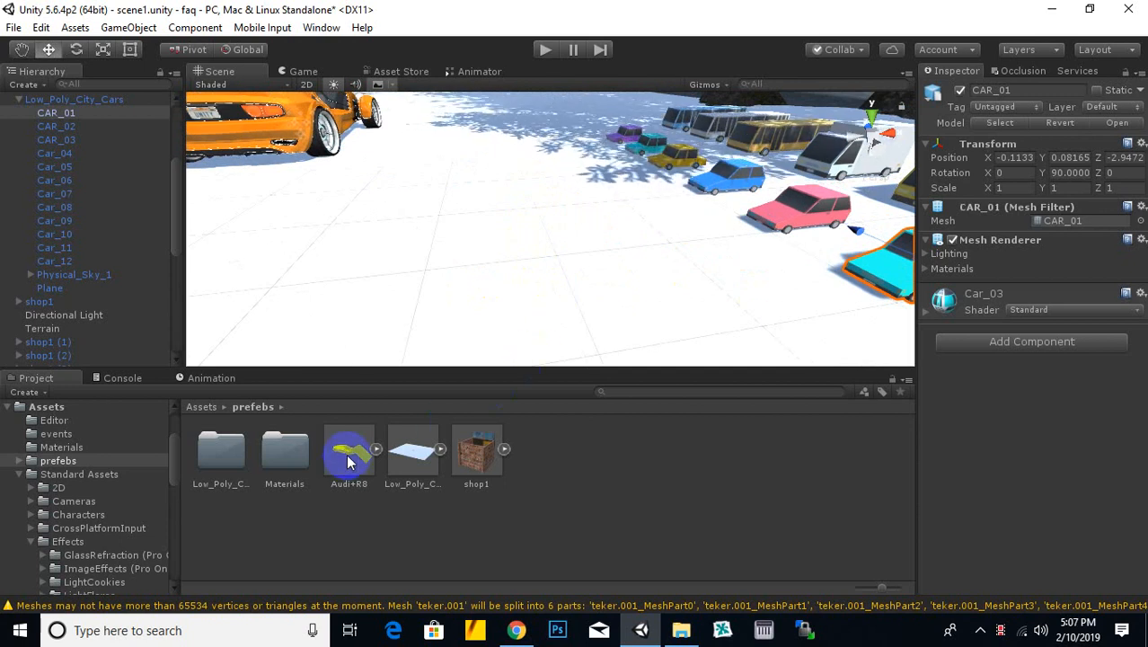
pyautogui.moveTo(349, 461); pyautogui.dragTo(446, 264)
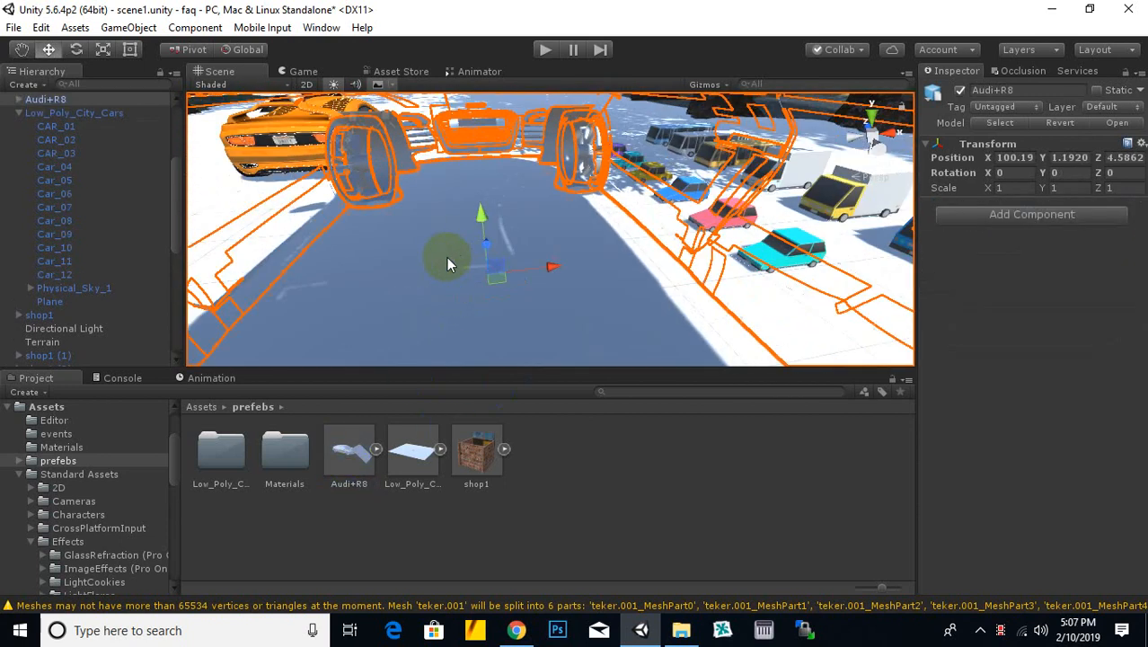
pyautogui.scroll(-5, 447, 257)
pyautogui.moveTo(520, 250); pyautogui.dragTo(569, 254, button='middle')
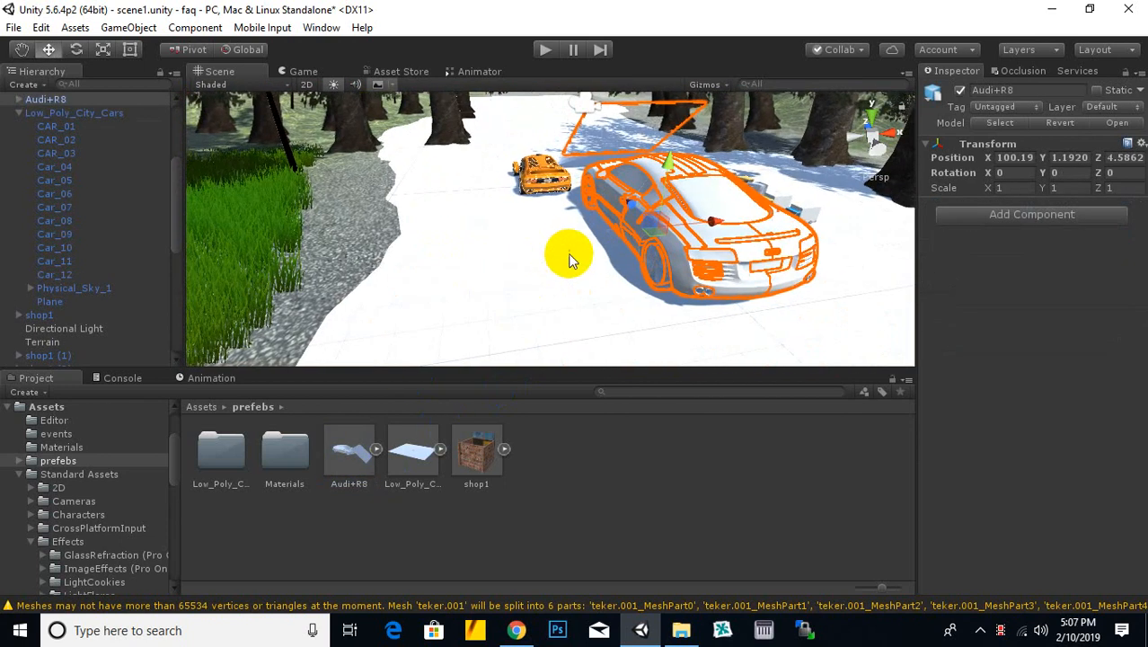
# Step: Examine the Audi+R8 from several angles beside the orange car and inspect the components of its Plane_MeshPart0 body mesh
pyautogui.click(504, 306)
pyautogui.click(699, 258)
pyautogui.scroll(3, 700, 262)
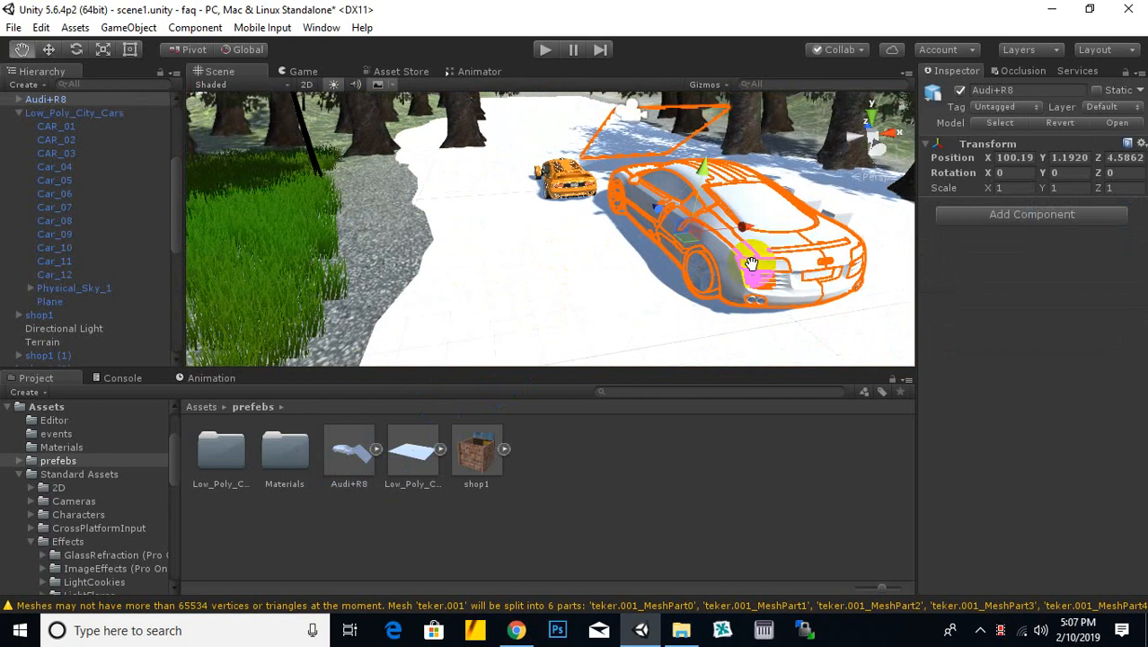
pyautogui.keyDown('alt'); pyautogui.moveTo(575, 268); pyautogui.dragTo(926, 316); pyautogui.keyUp('alt')
pyautogui.scroll(3, 715, 193)
pyautogui.keyDown('alt'); pyautogui.moveTo(715, 188); pyautogui.dragTo(623, 199); pyautogui.keyUp('alt')
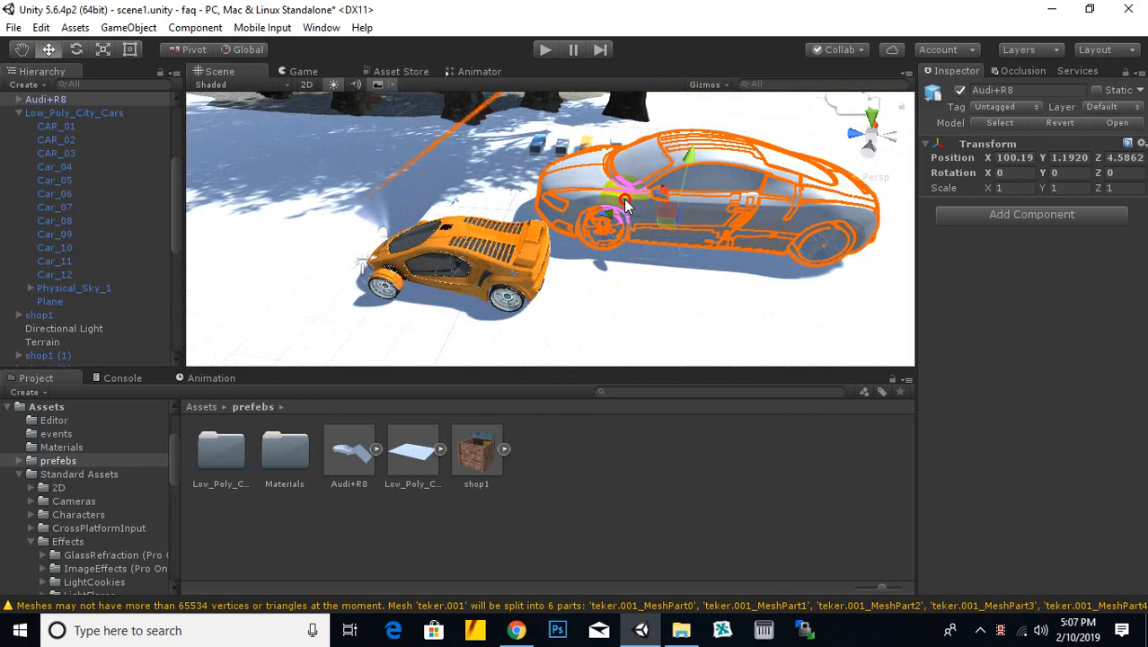
pyautogui.click(624, 198)
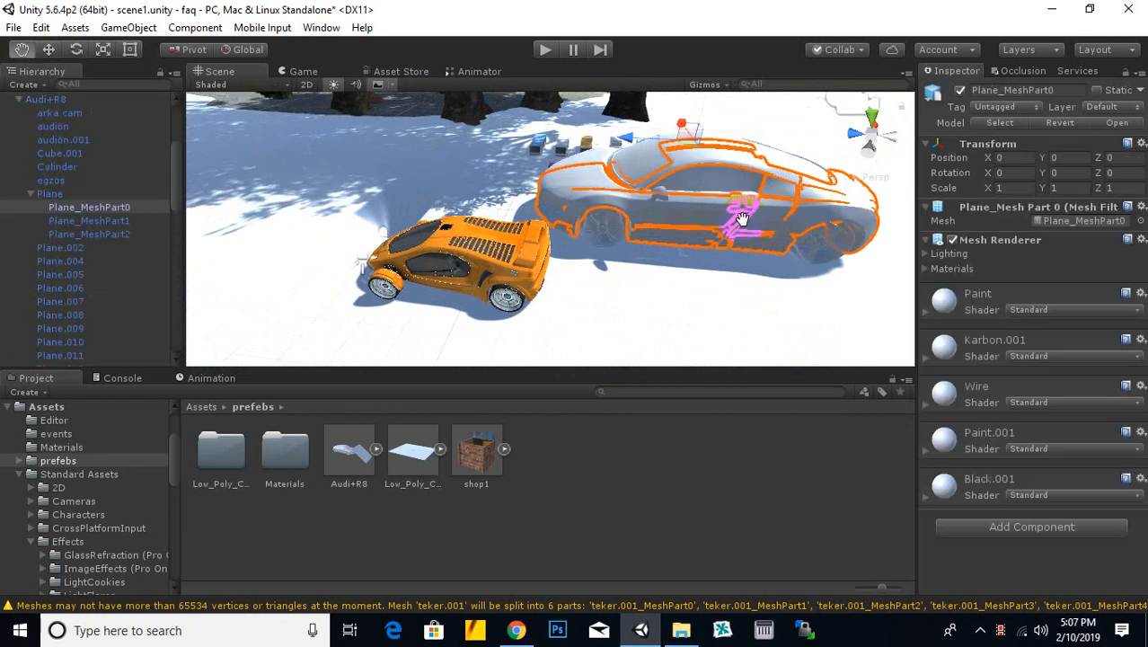
pyautogui.moveTo(771, 175); pyautogui.dragTo(710, 235, button='middle')
pyautogui.keyDown('alt'); pyautogui.moveTo(603, 216); pyautogui.dragTo(643, 274); pyautogui.keyUp('alt')
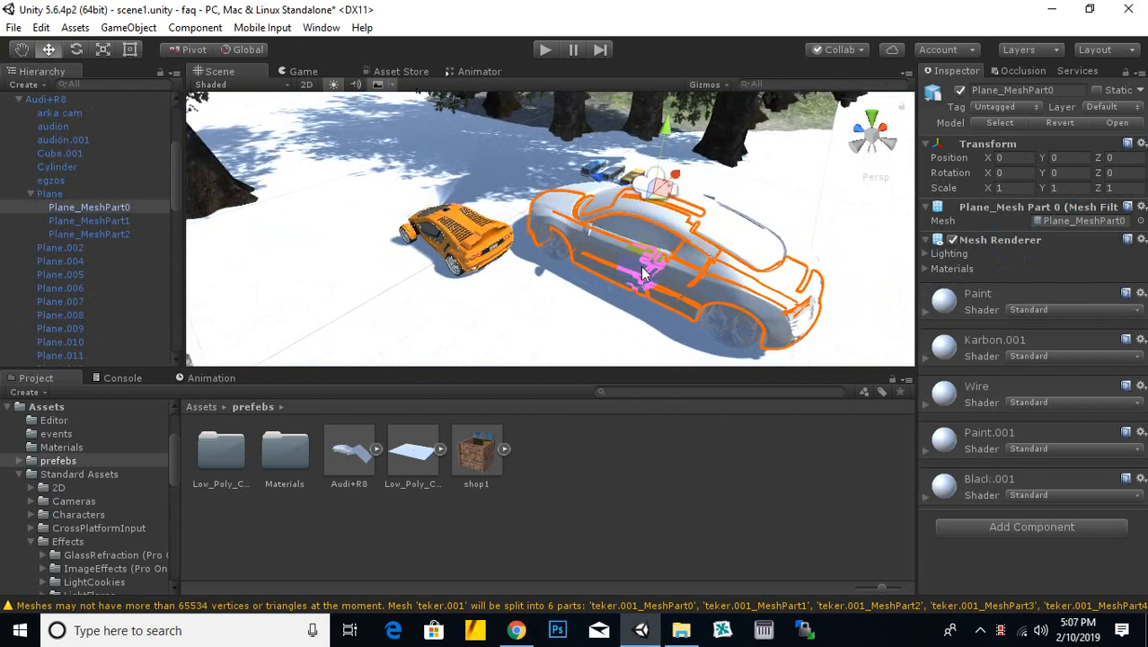
# Step: Delete the Low_Poly_City_Cars and Audi+R8 models from the scene
pyautogui.click(481, 299)
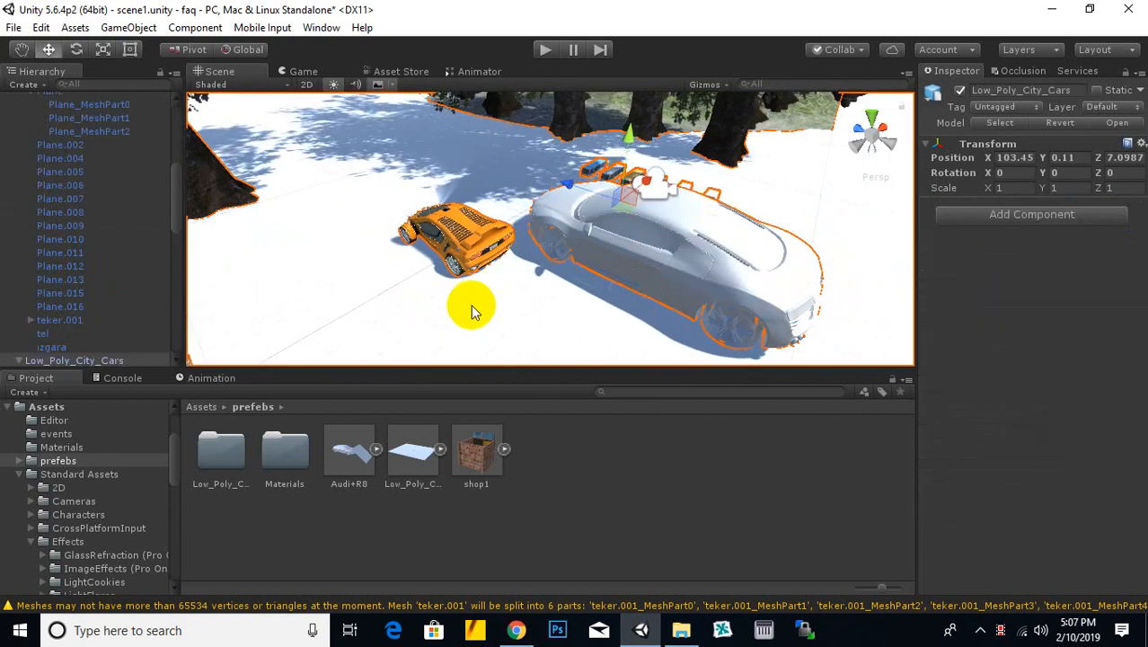
pyautogui.click(467, 312)
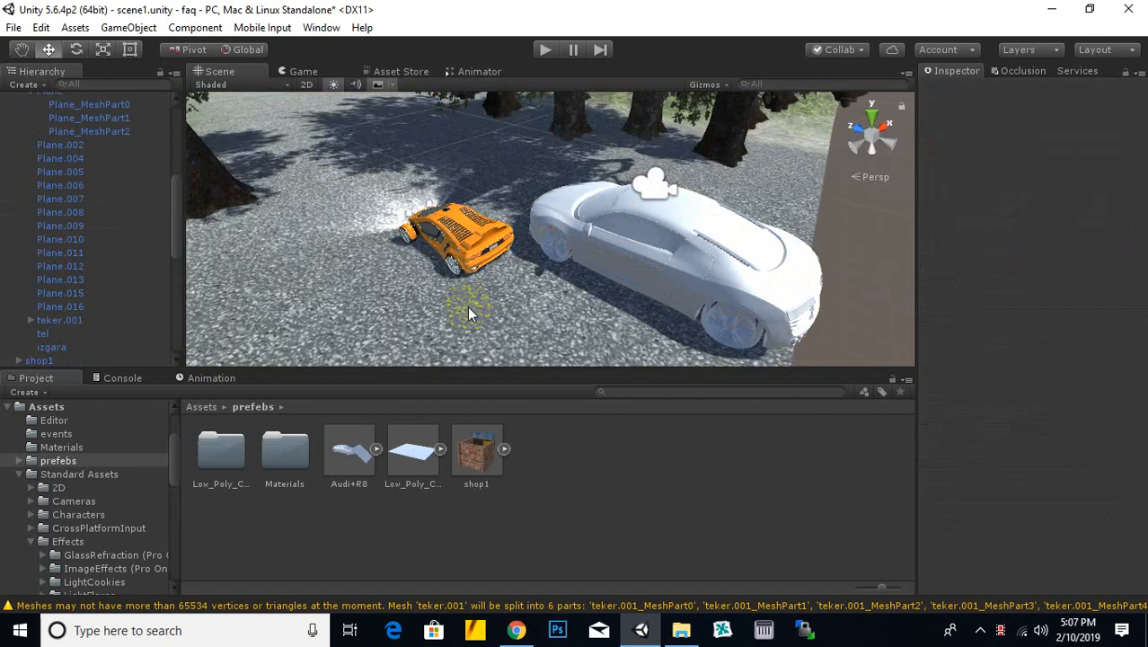
pyautogui.click(746, 298)
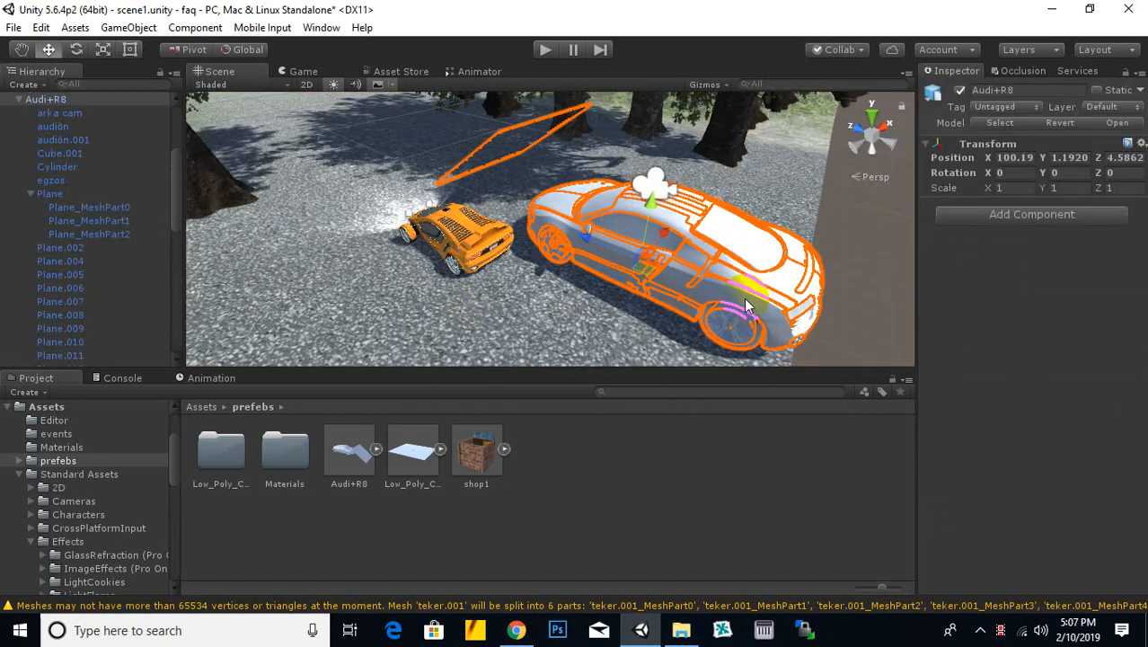
pyautogui.press('Delete')
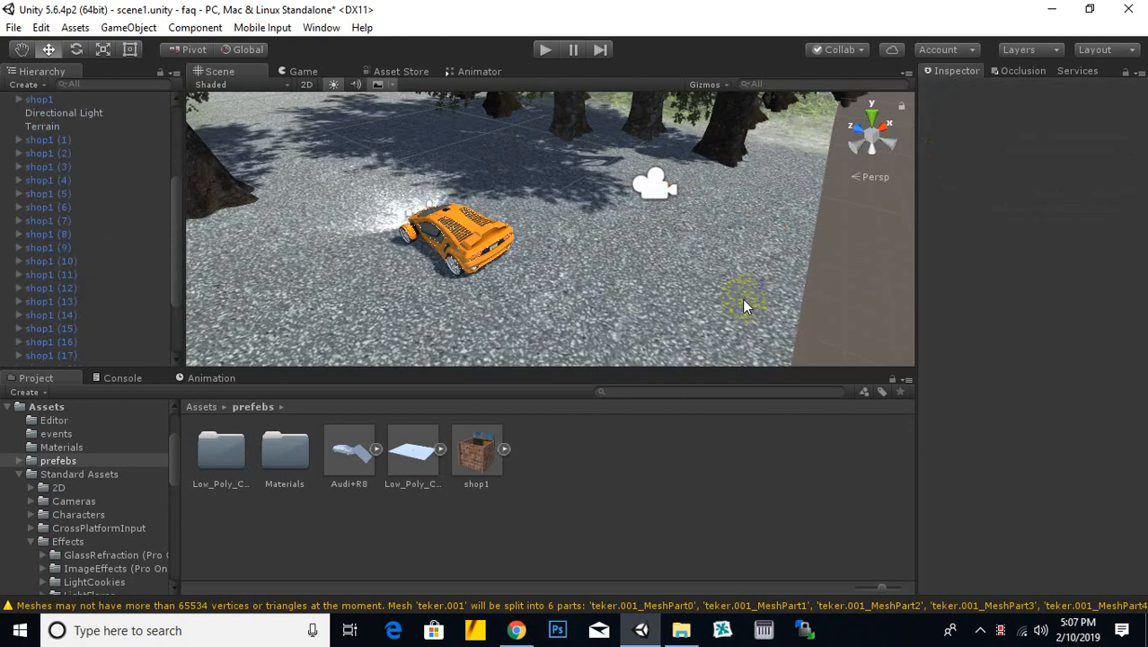
# Step: Look over the road, grass and trees surrounding the orange car
pyautogui.scroll(-4, 553, 241)
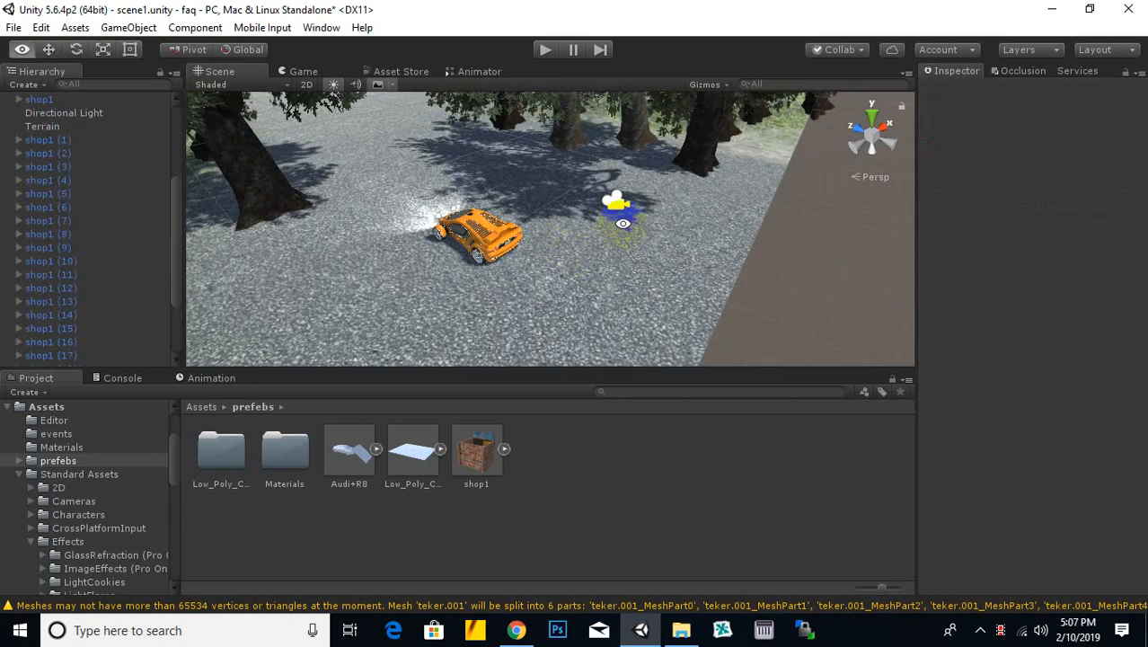
pyautogui.moveTo(620, 220)
pyautogui.keyDown('alt'); pyautogui.mouseDown()
pyautogui.moveTo(785, 228)
pyautogui.moveTo(429, 265)
pyautogui.moveTo(274, 236)
pyautogui.moveTo(644, 238)
pyautogui.mouseUp(); pyautogui.keyUp('alt')
pyautogui.moveTo(574, 249)
pyautogui.mouseDown(button='middle')
pyautogui.moveTo(584, 259)
pyautogui.moveTo(555, 253)
pyautogui.moveTo(512, 274)
pyautogui.mouseUp(button='middle')
pyautogui.click(666, 279)
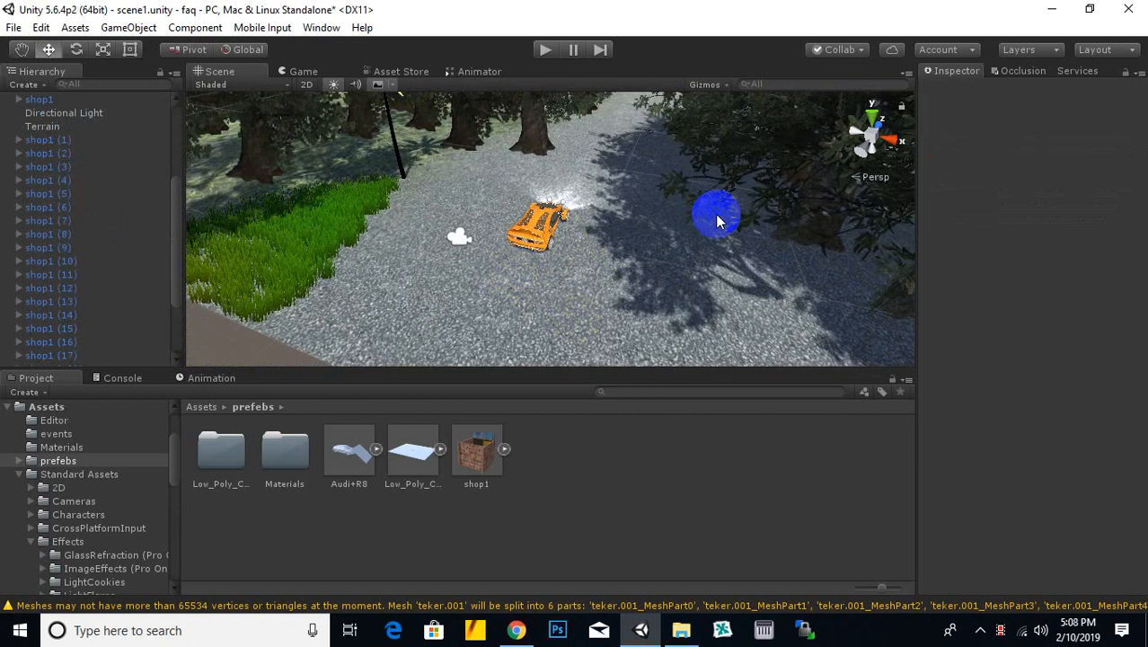
pyautogui.moveTo(534, 223); pyautogui.dragTo(483, 289, button='middle')
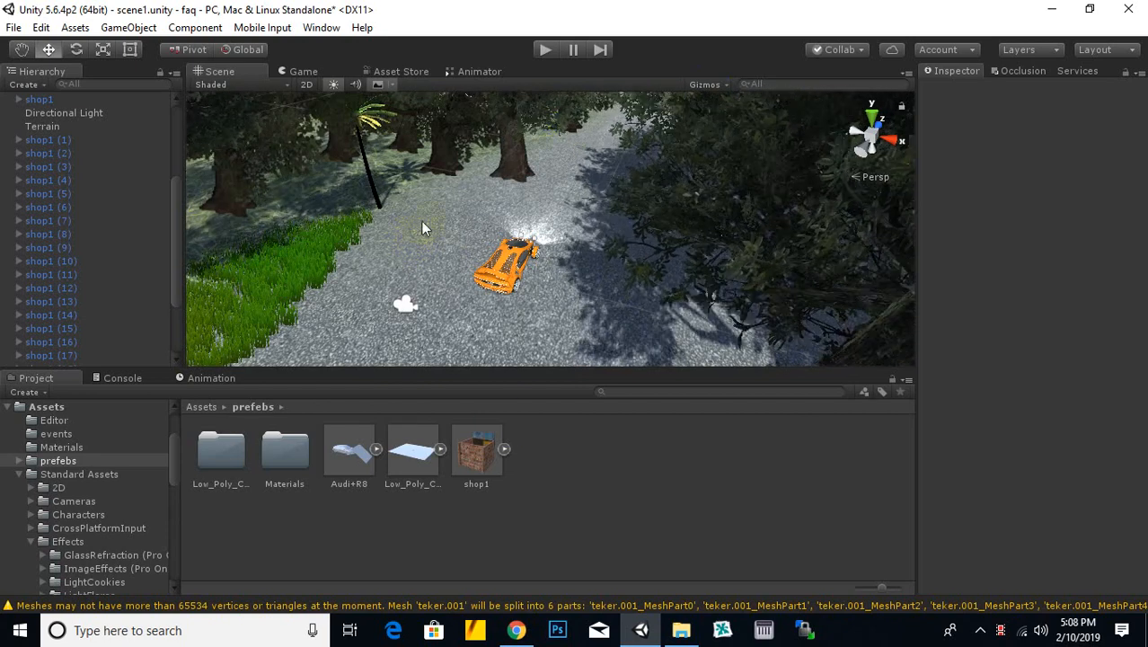
pyautogui.click(477, 454)
pyautogui.click(390, 470)
pyautogui.click(315, 475)
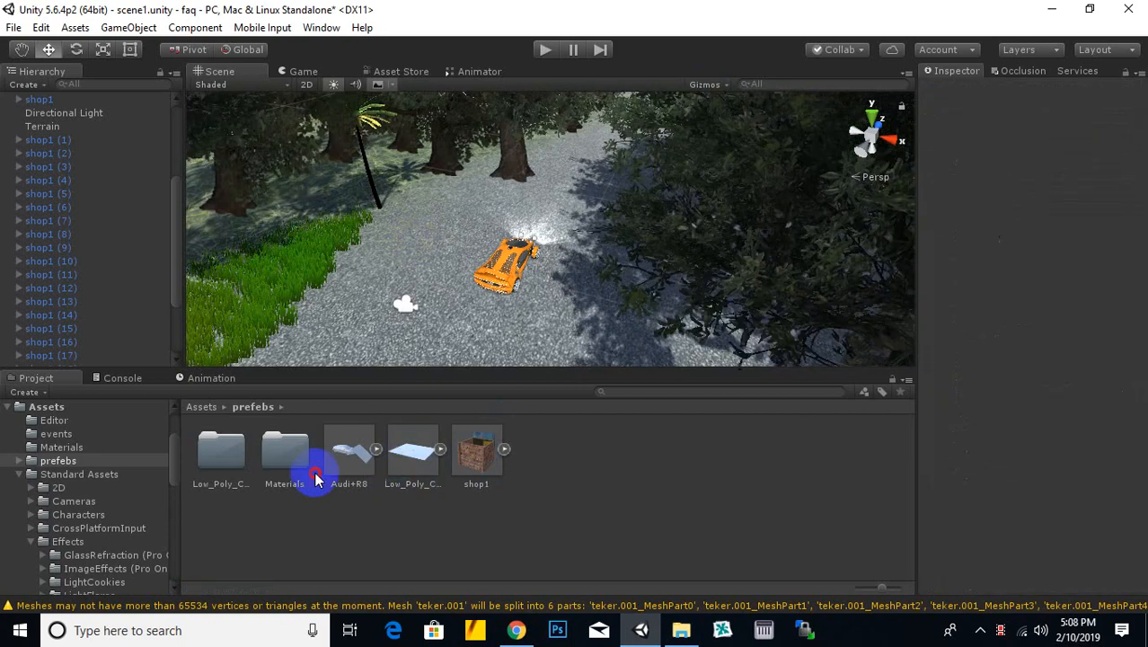
pyautogui.scroll(-2, 515, 216)
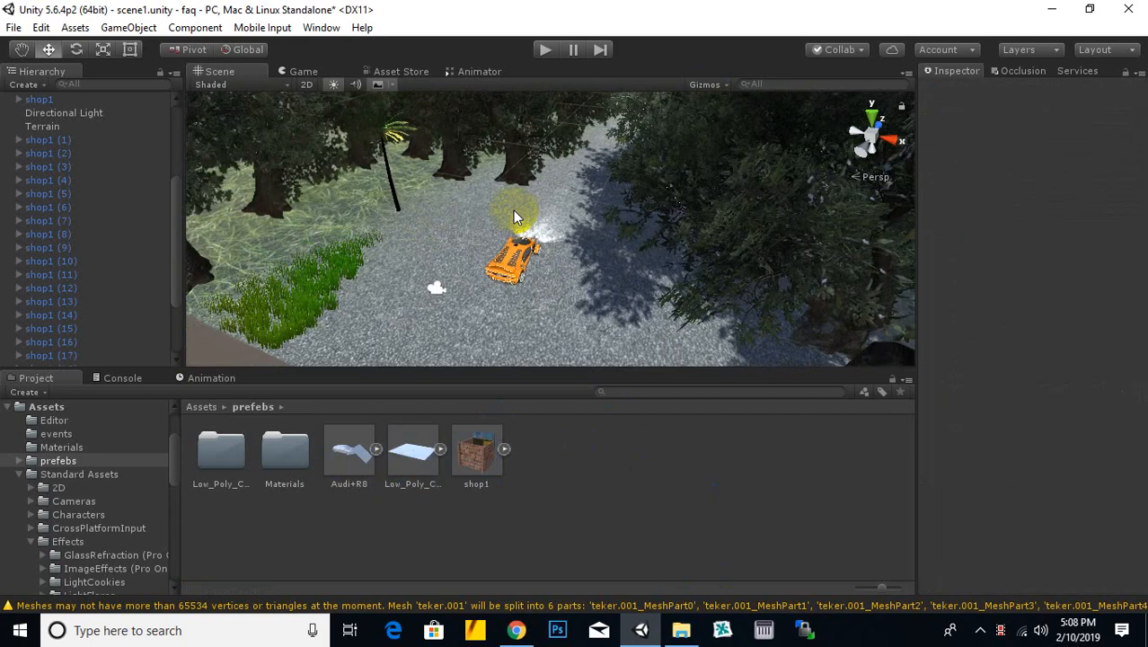
# Step: Select the shop1 prefab in the prefebs folder and survey the tree-lined road from above
pyautogui.click(477, 455)
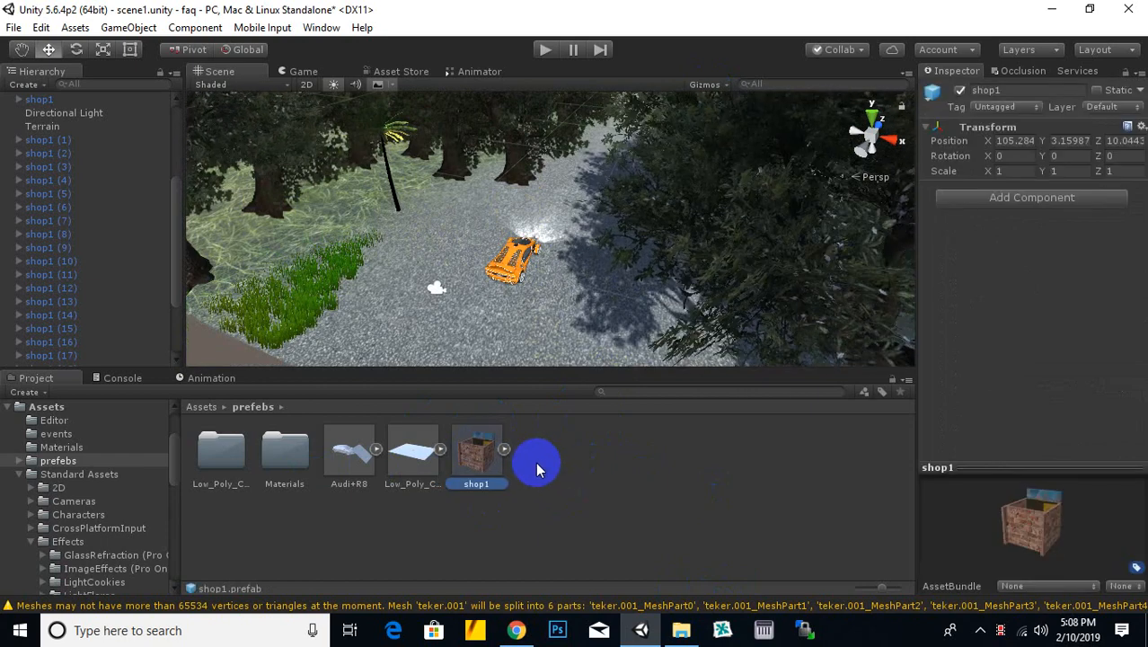
pyautogui.click(536, 462)
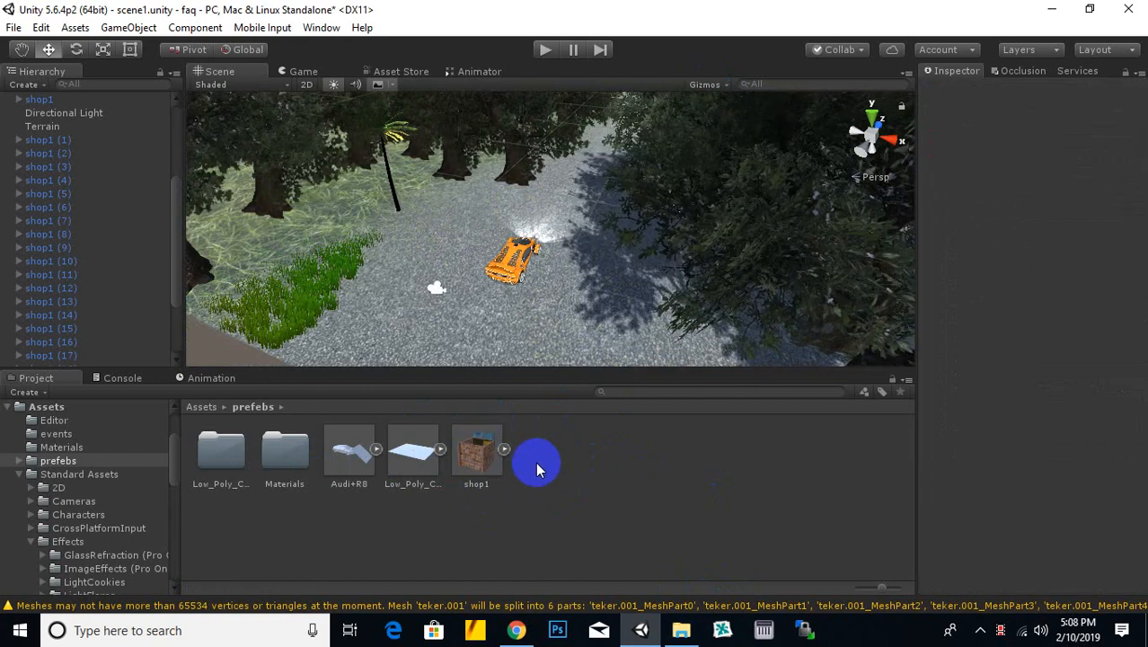
pyautogui.click(474, 460)
pyautogui.scroll(-5, 432, 261)
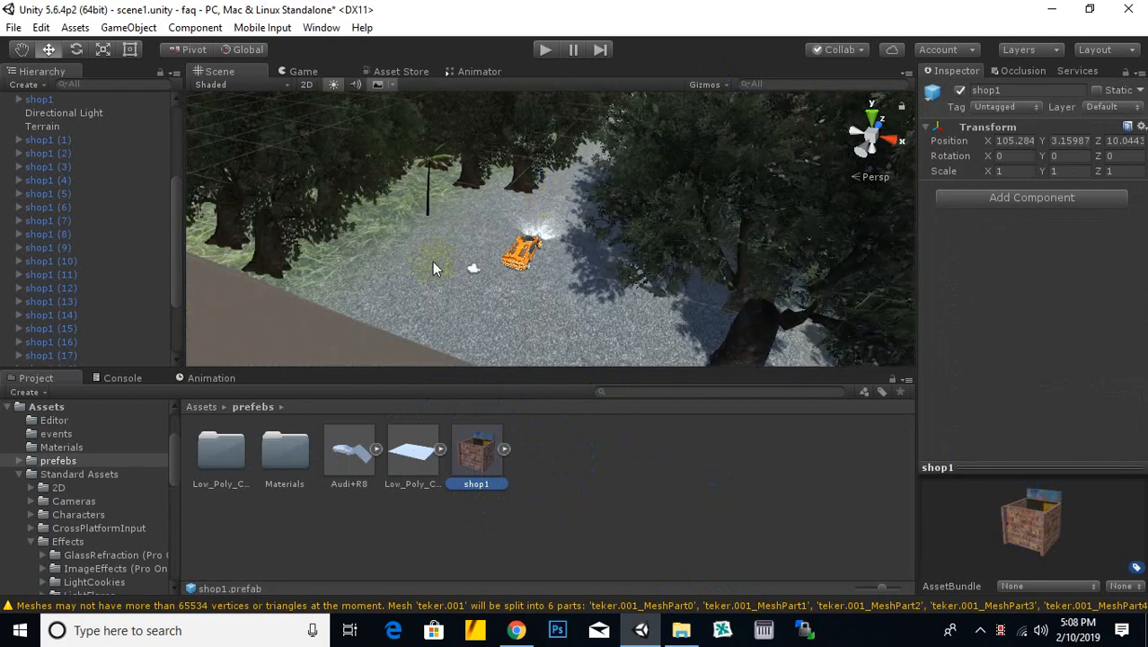
pyautogui.moveTo(529, 221); pyautogui.dragTo(505, 252, button='middle')
pyautogui.scroll(5, 503, 256)
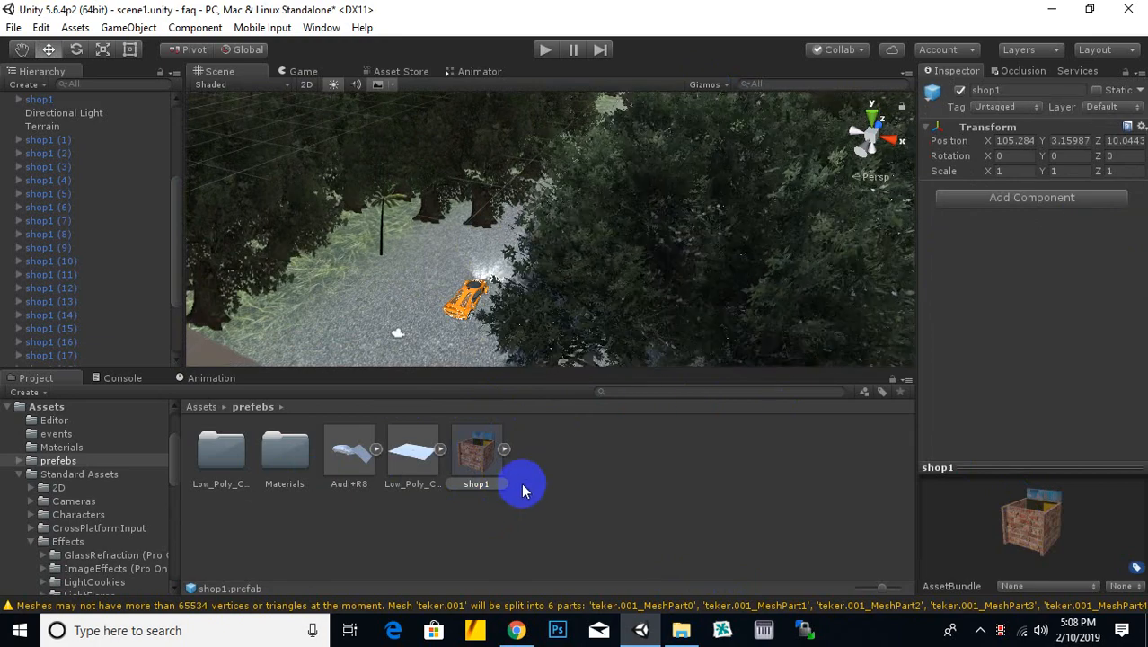
pyautogui.scroll(-3, 584, 163)
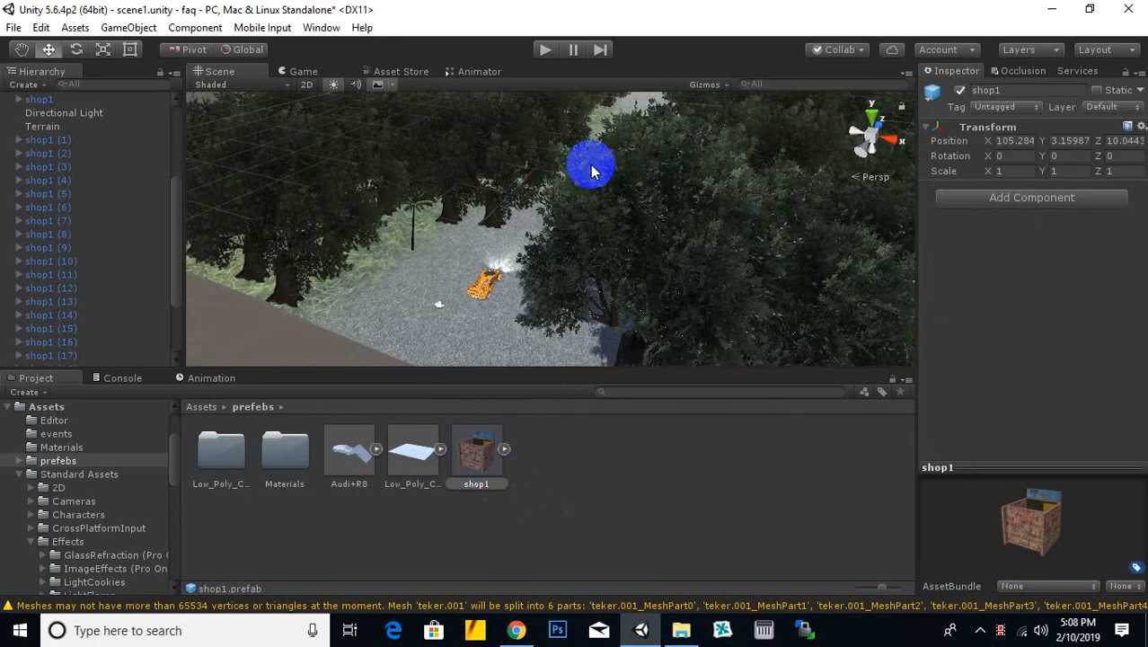
pyautogui.moveTo(588, 175); pyautogui.dragTo(533, 247, button='middle')
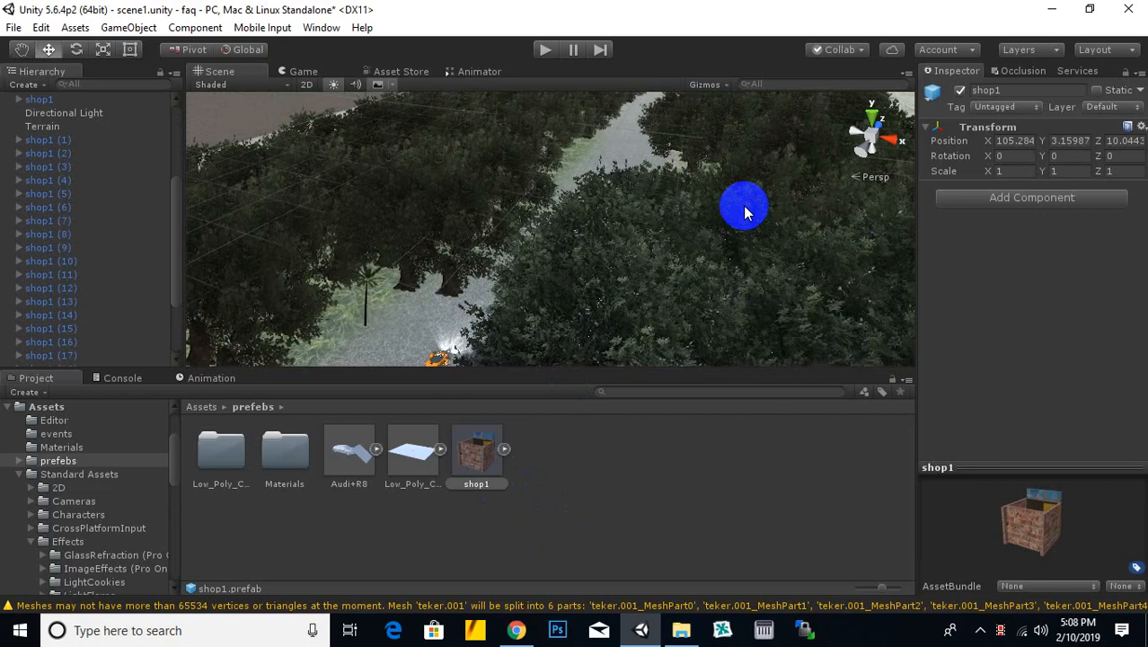
# Step: Examine the orange car on the road and the trees, grass and shadows around it from close up
pyautogui.scroll(2, 747, 204)
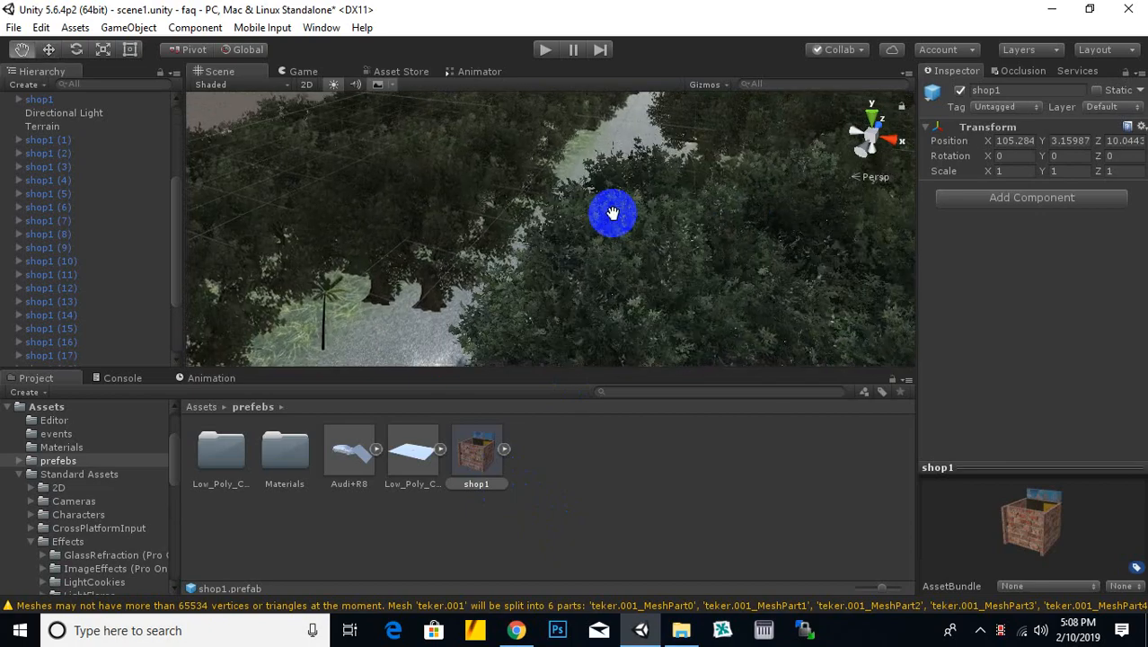
pyautogui.moveTo(613, 212); pyautogui.dragTo(812, 108, button='middle')
pyautogui.scroll(3, 696, 257)
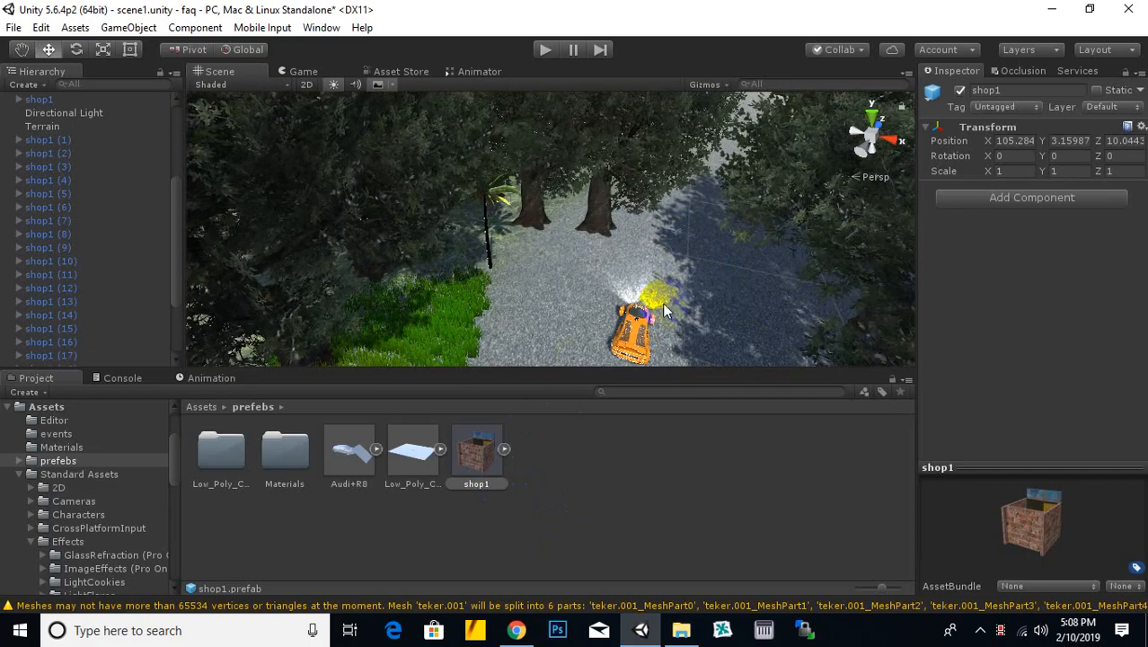
pyautogui.scroll(3, 665, 304)
pyautogui.moveTo(742, 280); pyautogui.dragTo(702, 159, button='middle')
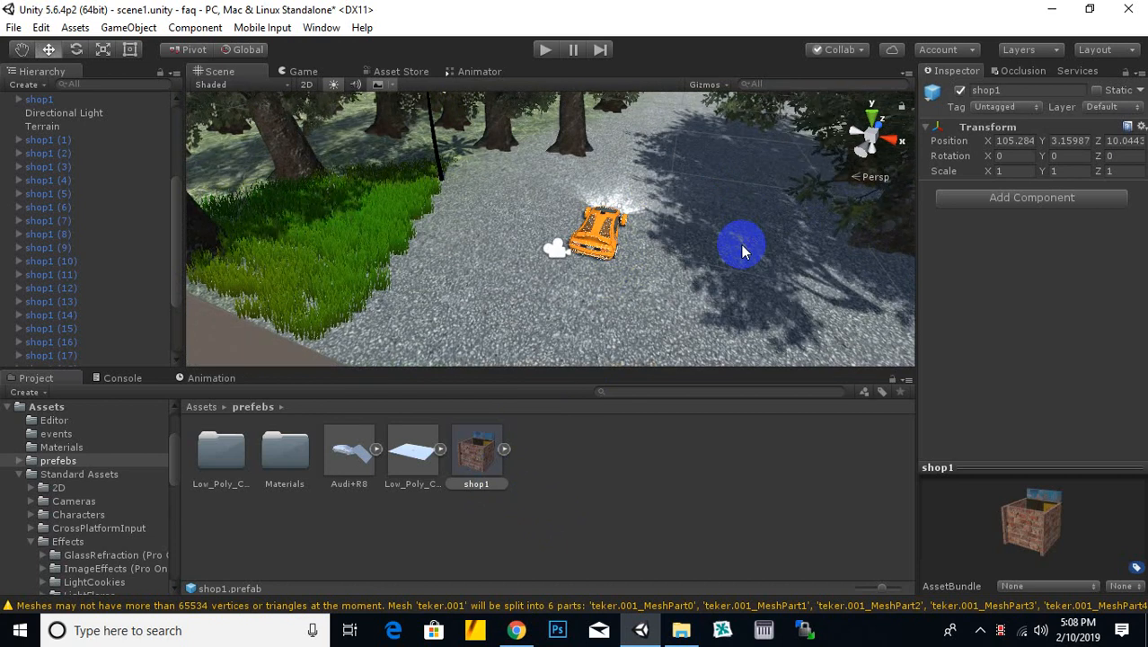
pyautogui.moveTo(742, 247)
pyautogui.mouseDown(button='right')
pyautogui.moveTo(625, 246)
pyautogui.moveTo(760, 247)
pyautogui.mouseUp(button='right')
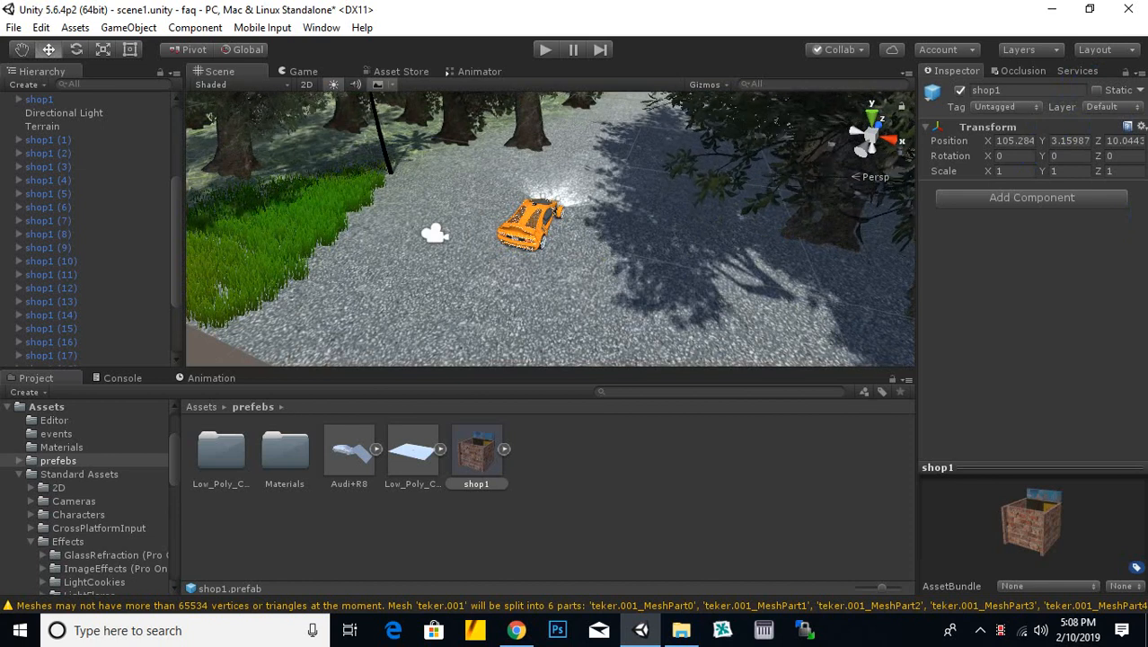
pyautogui.scroll(-4, 485, 247)
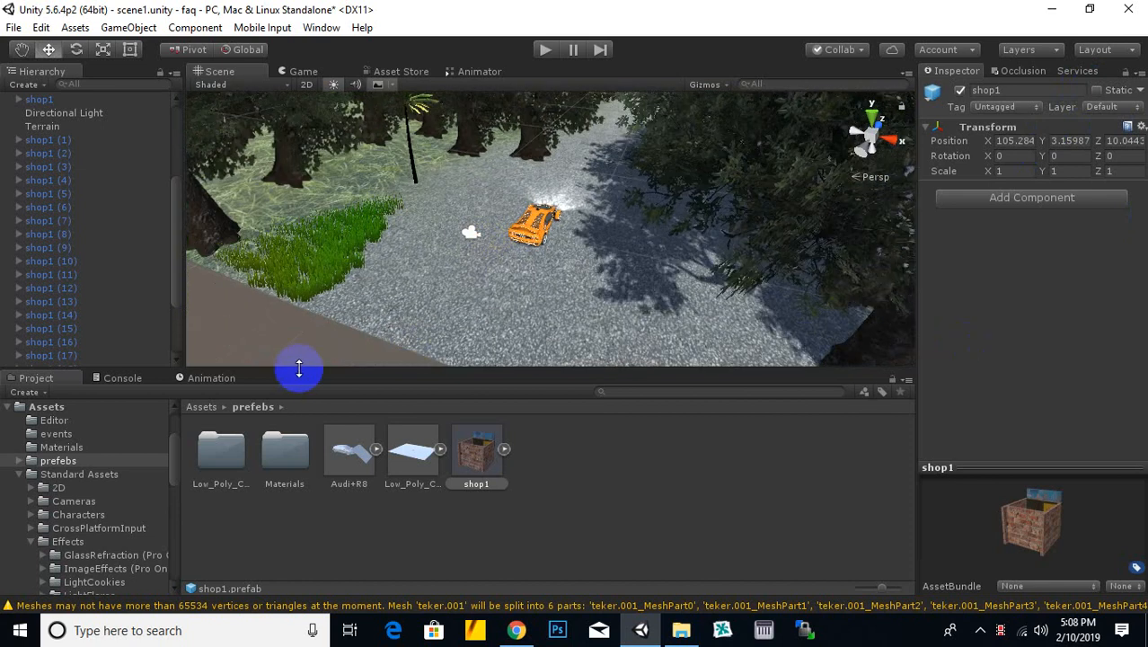
# Step: Show the root Assets folder and survey the winding track, shops and trees across the terrain from above
pyautogui.click(215, 409)
pyautogui.scroll(-5, 679, 232)
pyautogui.moveTo(508, 241); pyautogui.dragTo(410, 285, button='right')
pyautogui.moveTo(410, 286); pyautogui.dragTo(439, 189, button='middle')
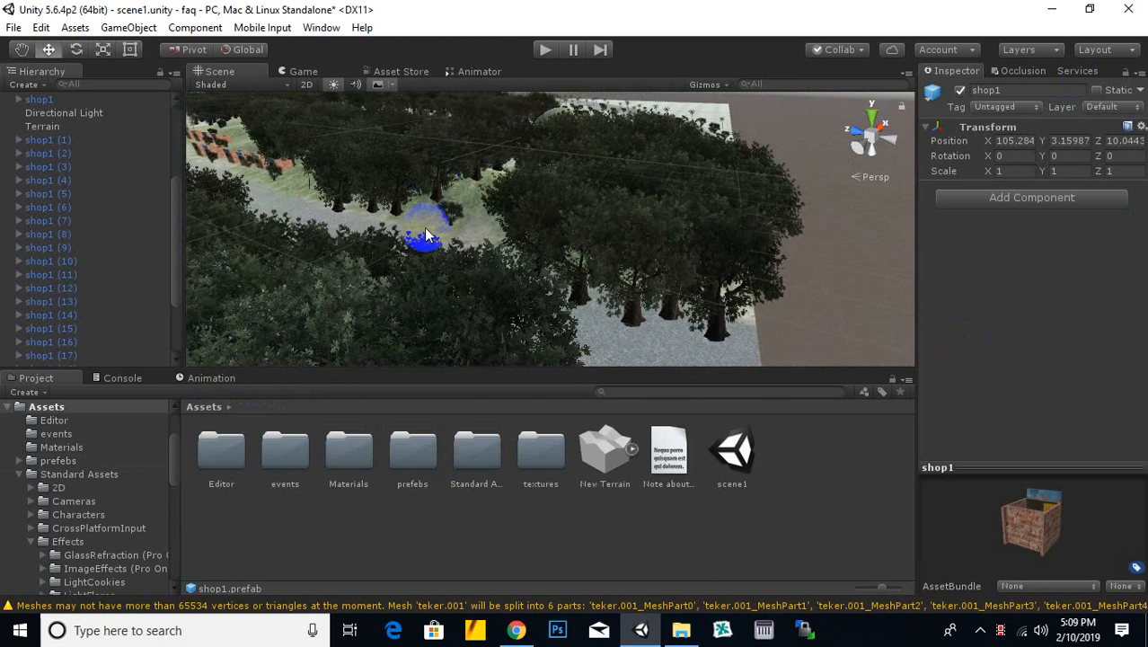
pyautogui.moveTo(331, 178); pyautogui.dragTo(521, 373, button='middle')
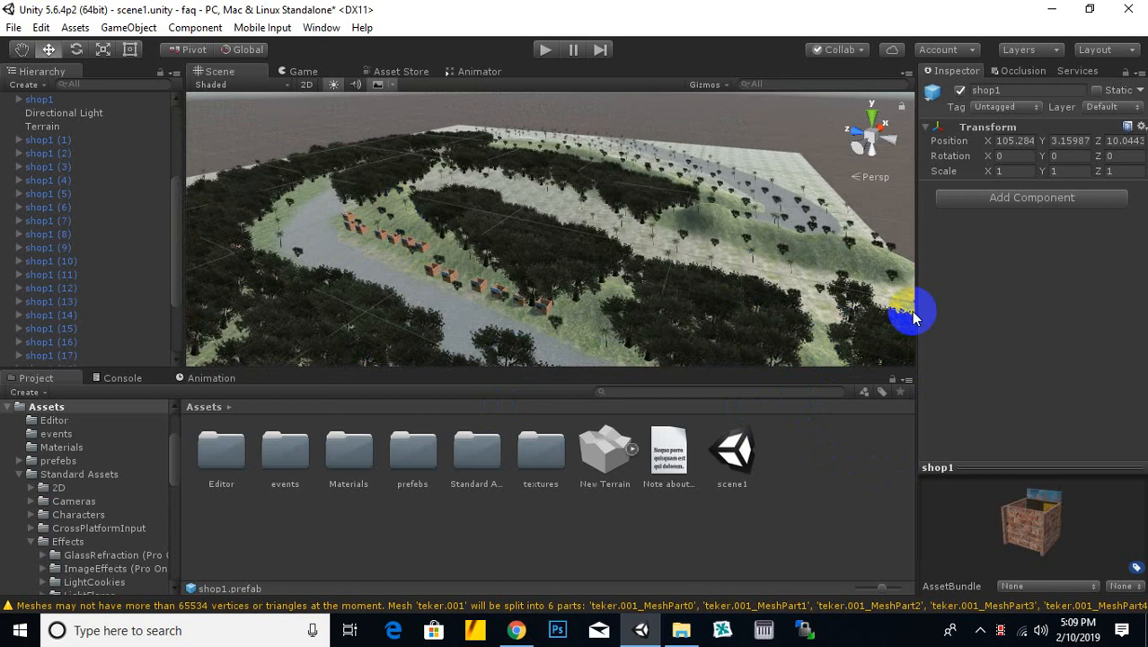
pyautogui.scroll(-2, 647, 214)
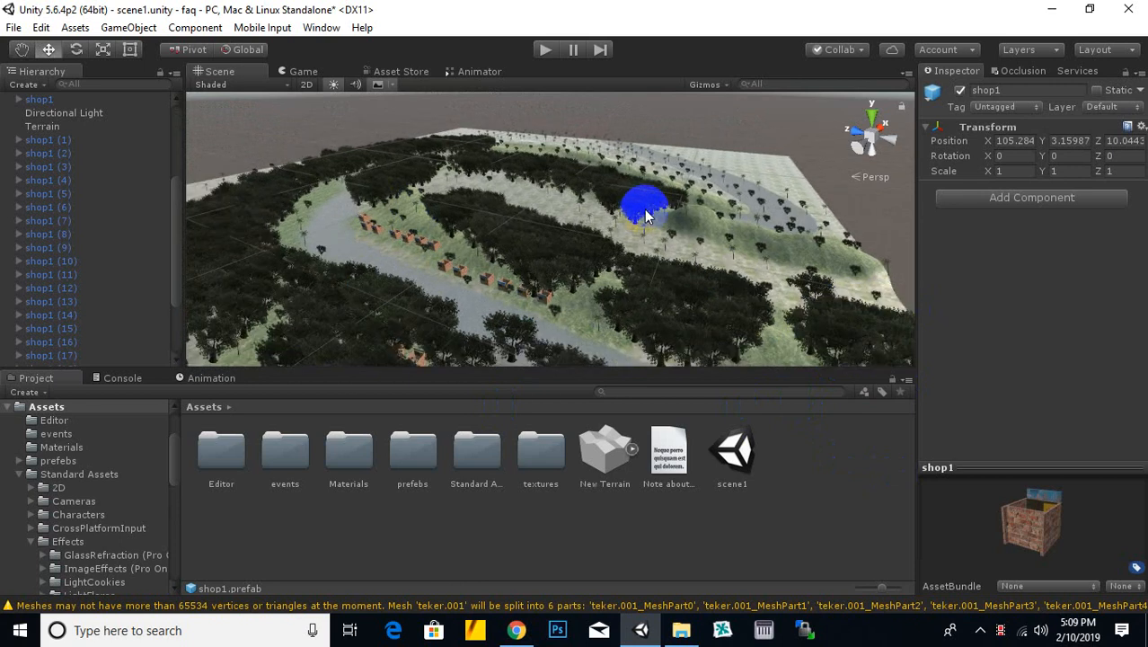
pyautogui.moveTo(644, 210); pyautogui.dragTo(829, 344, button='middle')
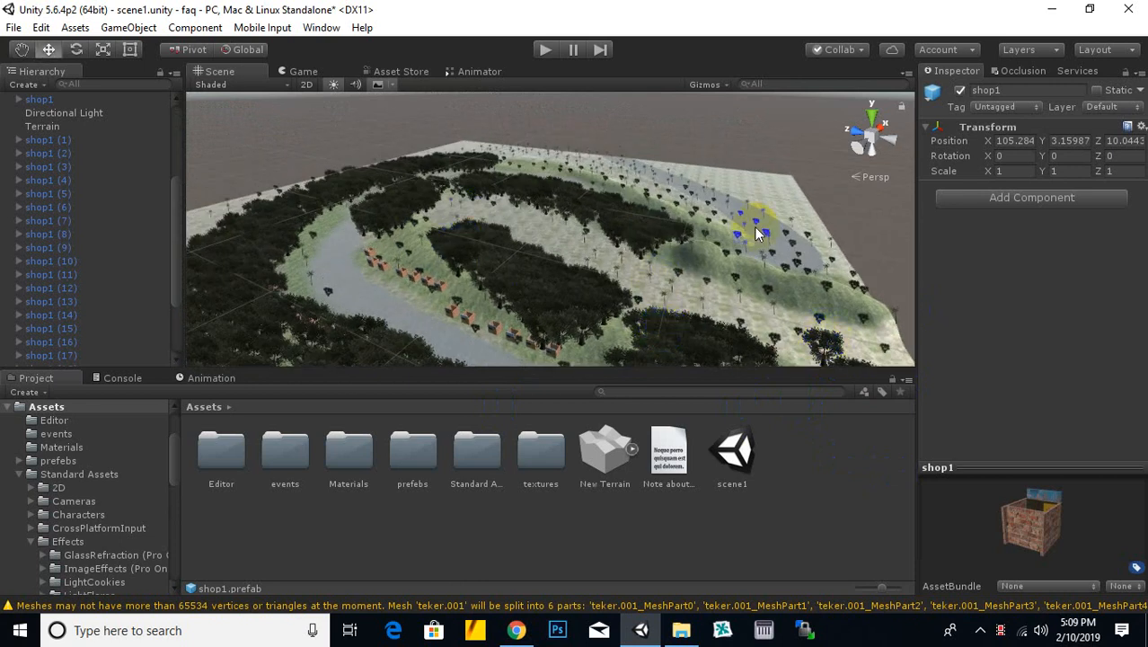
pyautogui.moveTo(746, 229); pyautogui.dragTo(627, 236, button='middle')
pyautogui.scroll(-1, 648, 314)
pyautogui.moveTo(646, 312); pyautogui.dragTo(690, 222, button='middle')
pyautogui.scroll(-2, 653, 261)
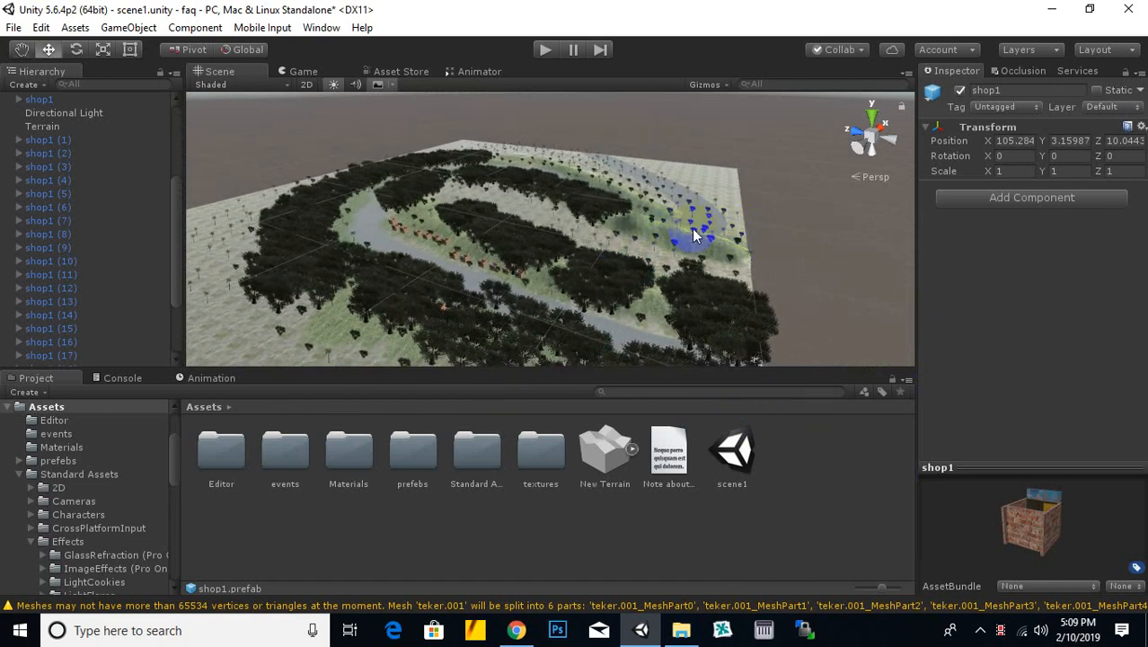
# Step: Look along the tree-lined road from the car's end of the terrain towards the distant shops
pyautogui.moveTo(717, 260); pyautogui.dragTo(420, 281, button='right')
pyautogui.moveTo(602, 331); pyautogui.dragTo(597, 133, button='middle')
pyautogui.moveTo(584, 269); pyautogui.dragTo(680, 258, button='middle')
pyautogui.scroll(3, 681, 265)
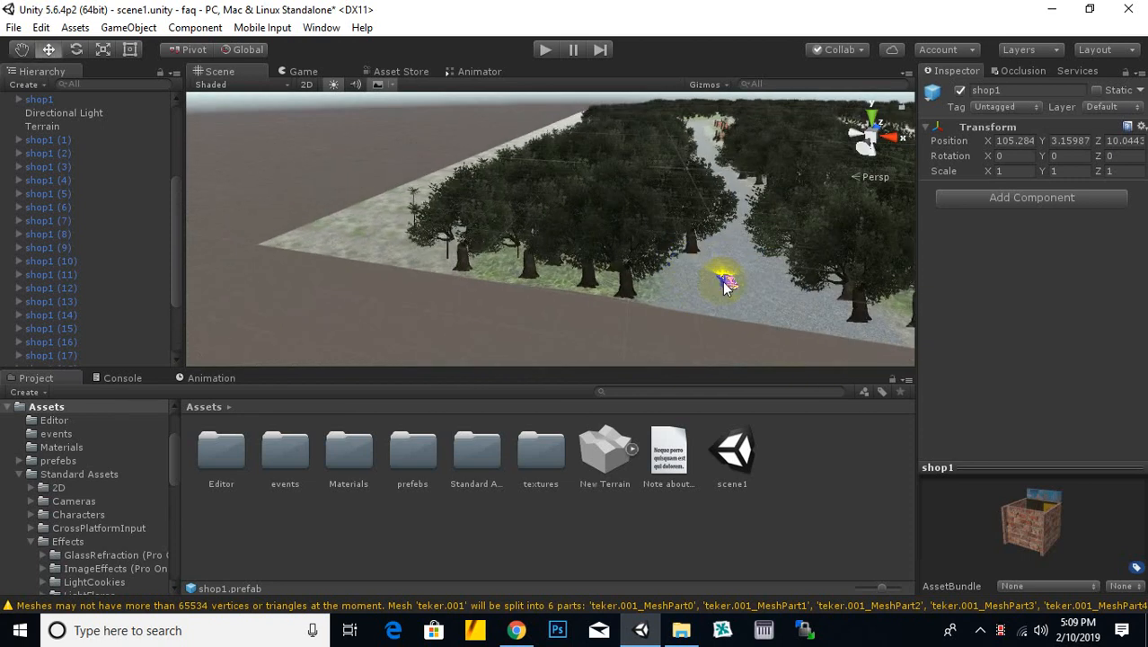
pyautogui.rightClick(703, 207)
pyautogui.rightClick(738, 160)
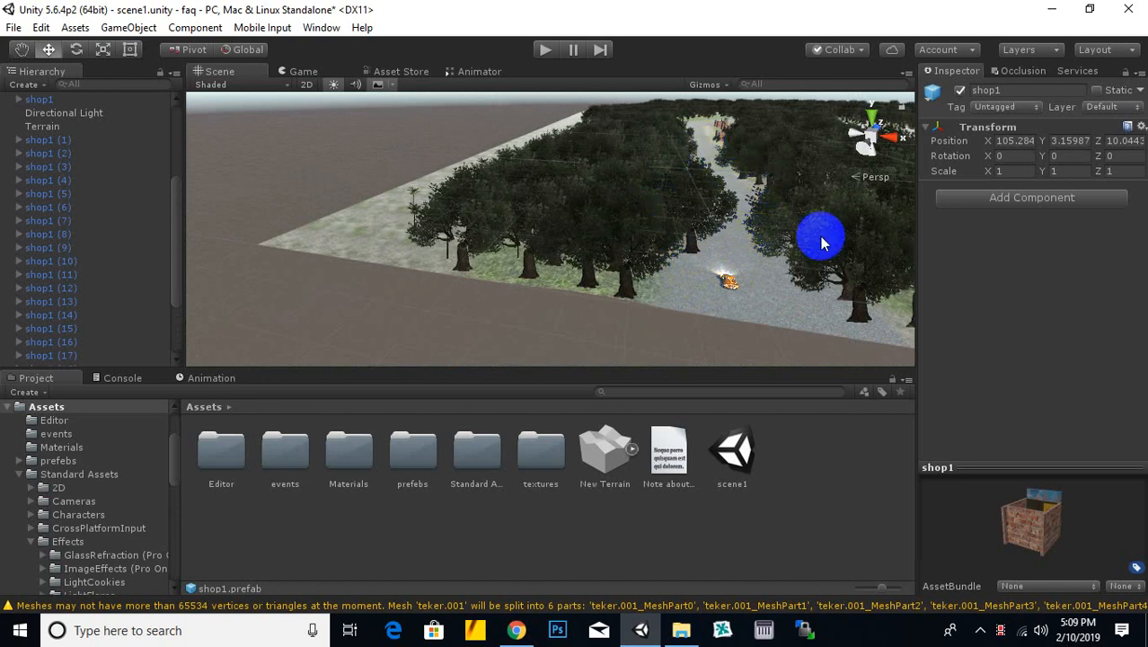
pyautogui.moveTo(696, 201); pyautogui.dragTo(637, 258, button='middle')
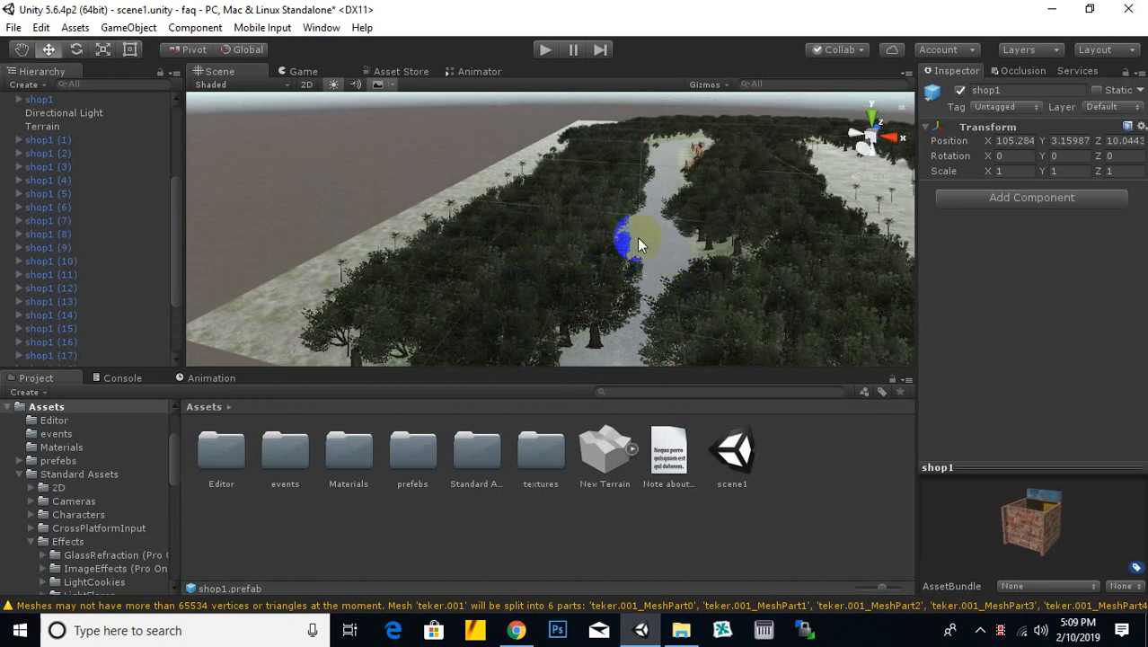
pyautogui.moveTo(656, 354); pyautogui.dragTo(658, 372, button='middle')
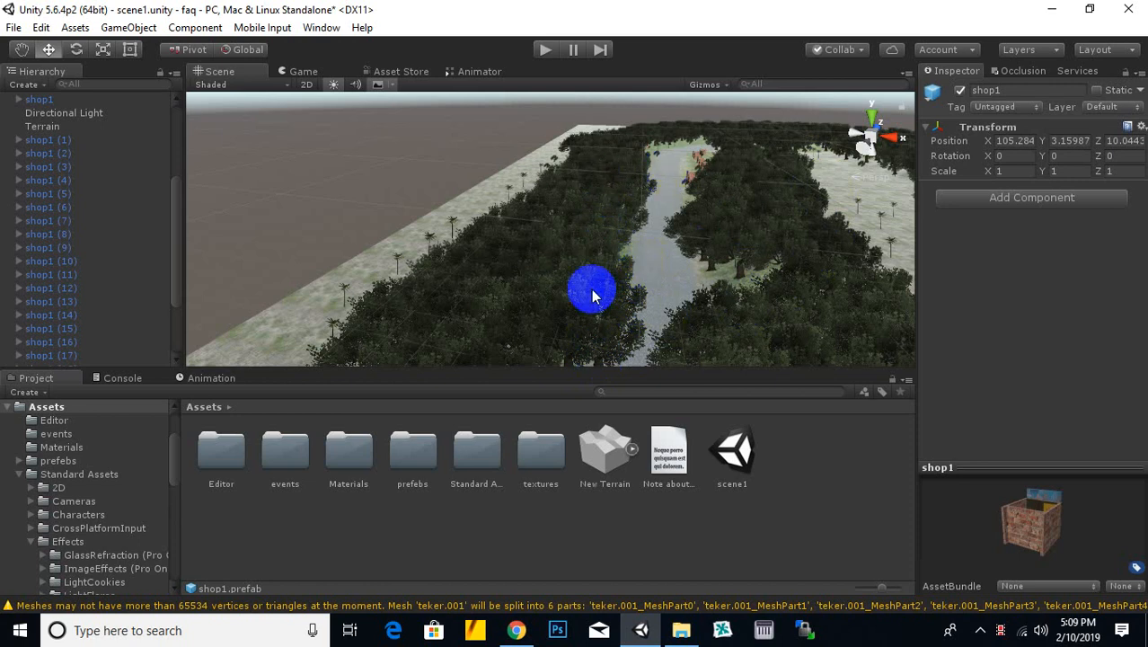
# Step: Survey the whole terrain from farther away and from several angles, including the dense tree rows beside the road
pyautogui.scroll(-3, 473, 256)
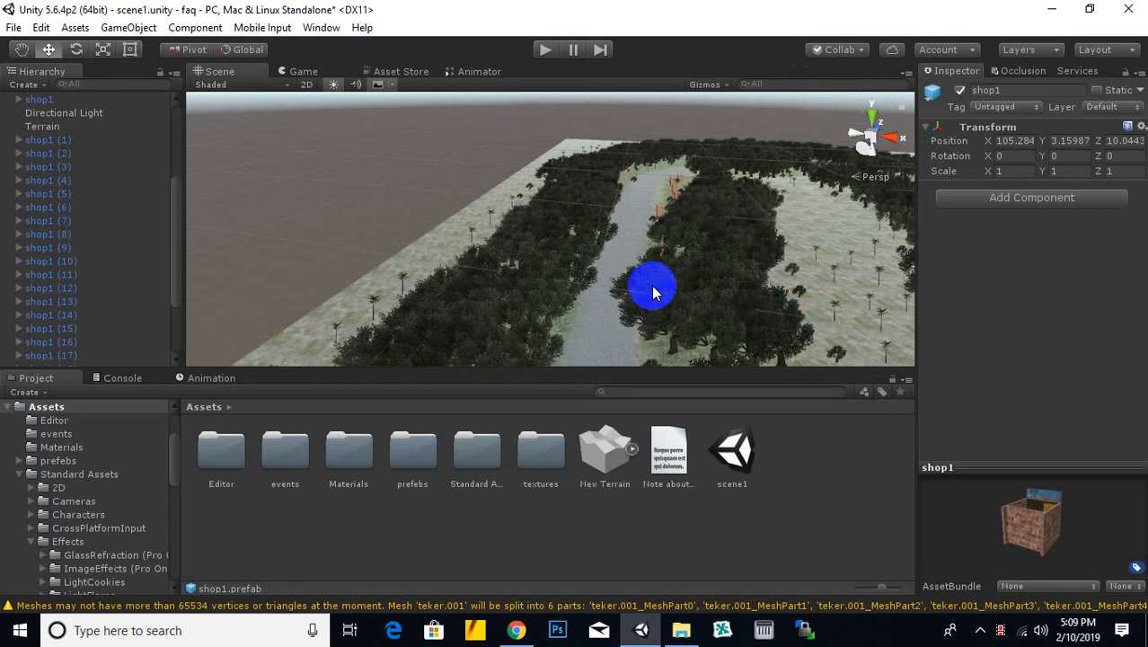
pyautogui.scroll(-3, 654, 287)
pyautogui.moveTo(690, 308); pyautogui.dragTo(593, 272, button='middle')
pyautogui.scroll(-2, 684, 253)
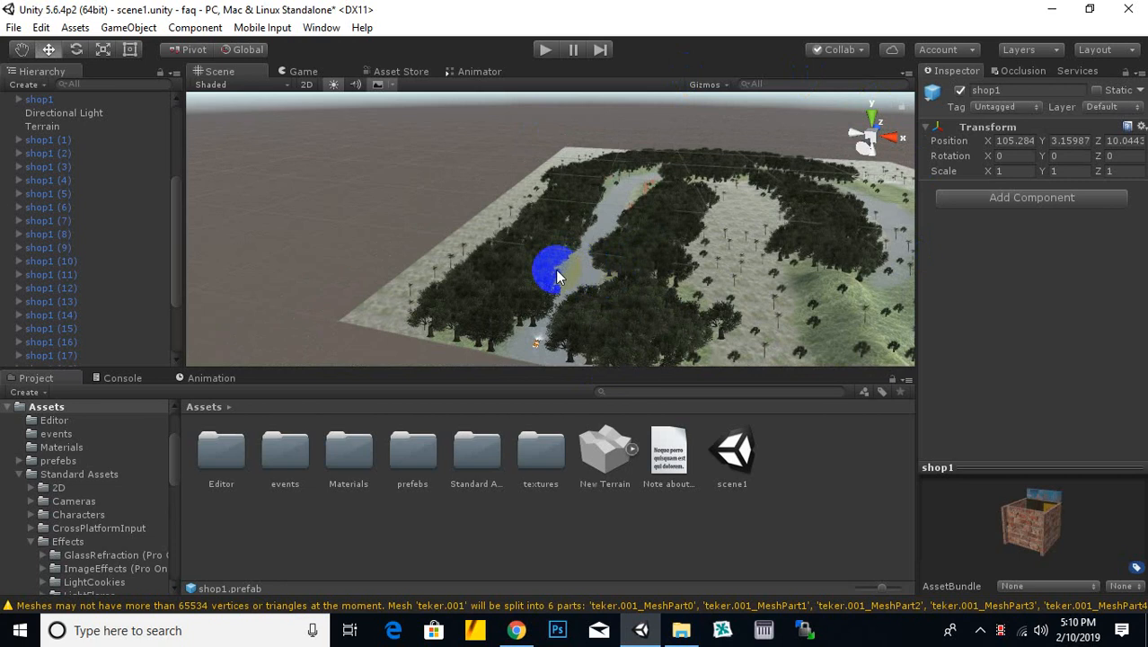
pyautogui.keyDown('alt'); pyautogui.moveTo(531, 275); pyautogui.dragTo(743, 283); pyautogui.keyUp('alt')
pyautogui.keyDown('alt'); pyautogui.moveTo(492, 188); pyautogui.dragTo(638, 291); pyautogui.keyUp('alt')
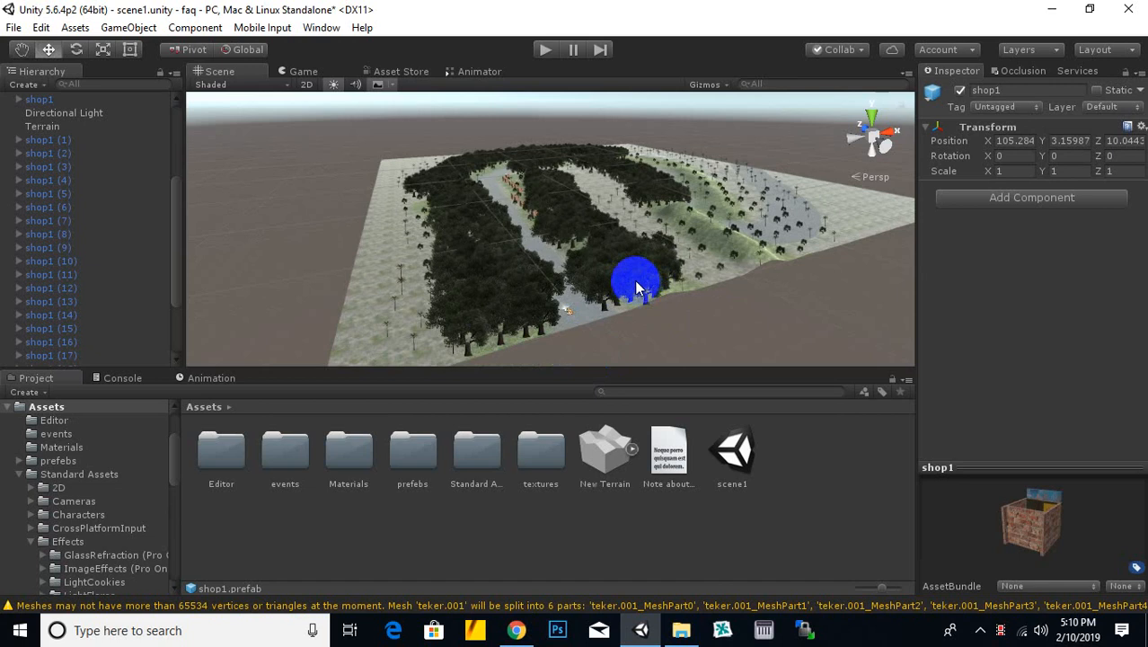
pyautogui.keyDown('alt'); pyautogui.moveTo(671, 267); pyautogui.dragTo(574, 267); pyautogui.keyUp('alt')
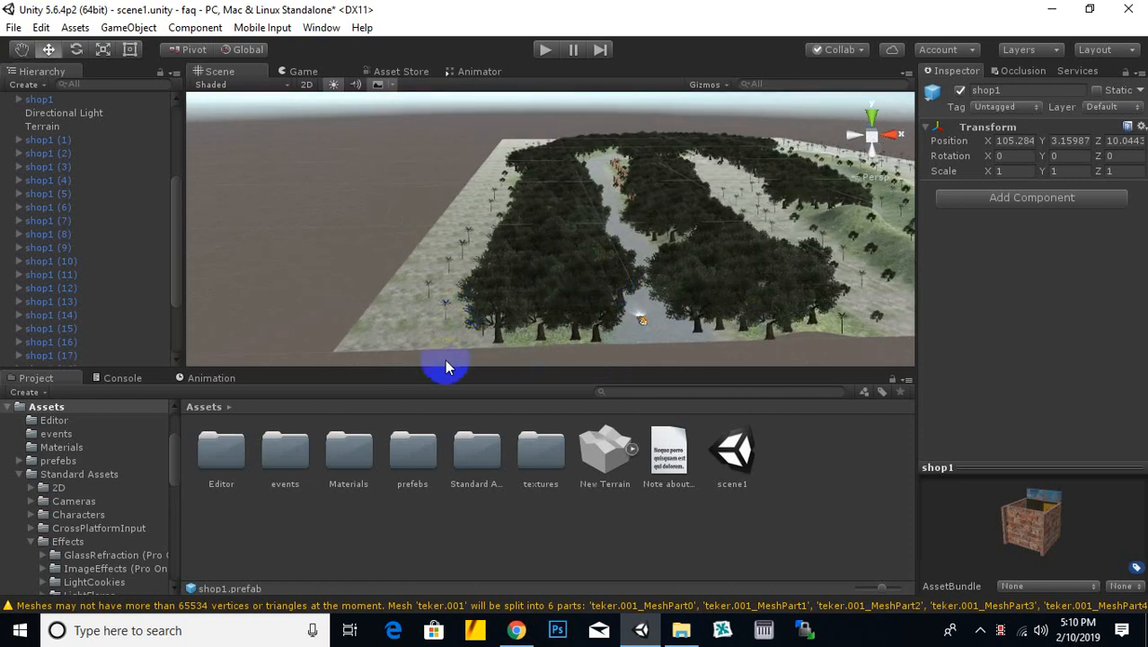
pyautogui.moveTo(519, 236); pyautogui.dragTo(512, 247, button='middle')
# Step: Enable the Occluder Static flag for the Car object and all of its children
pyautogui.click(51, 101)
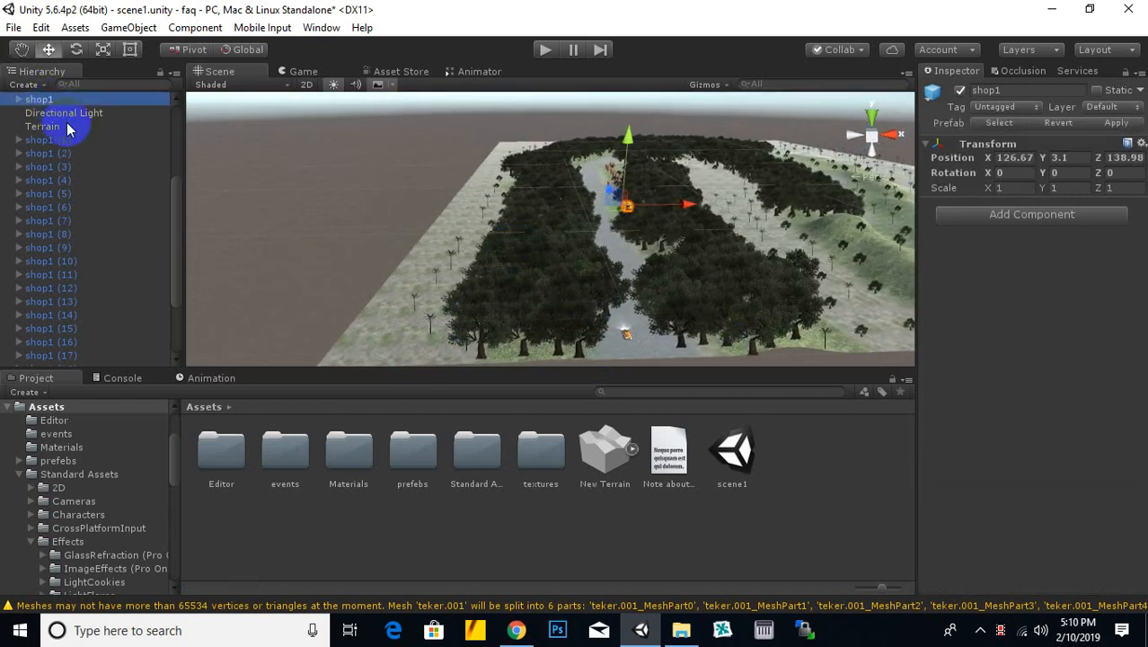
pyautogui.scroll(4, 128, 174)
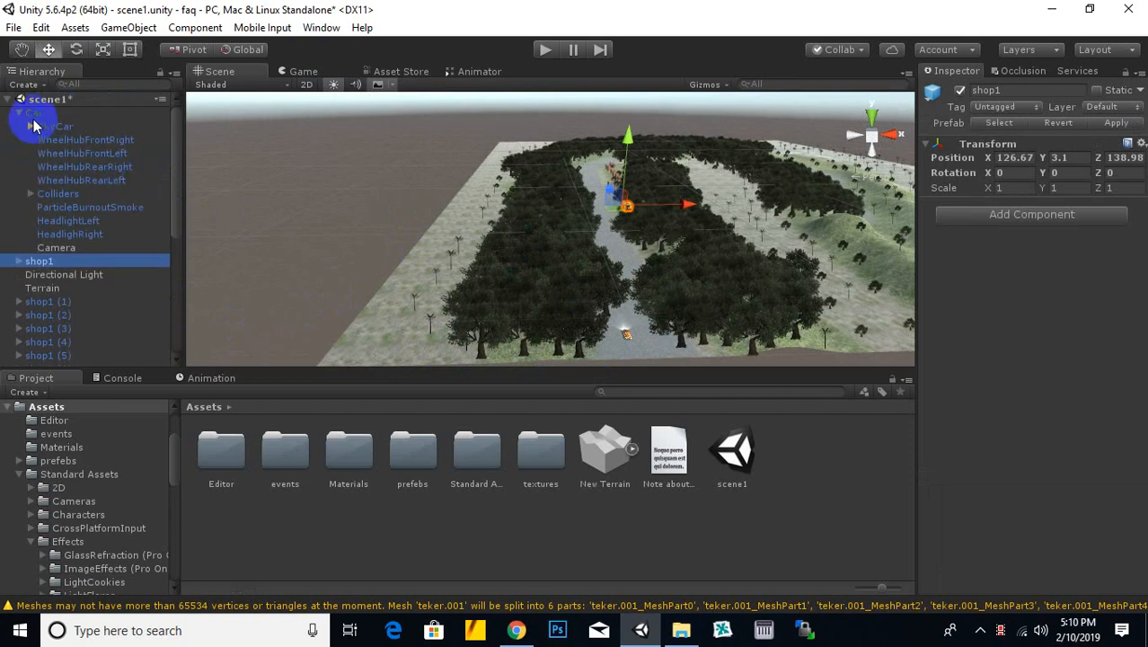
pyautogui.click(20, 114)
pyautogui.click(34, 114)
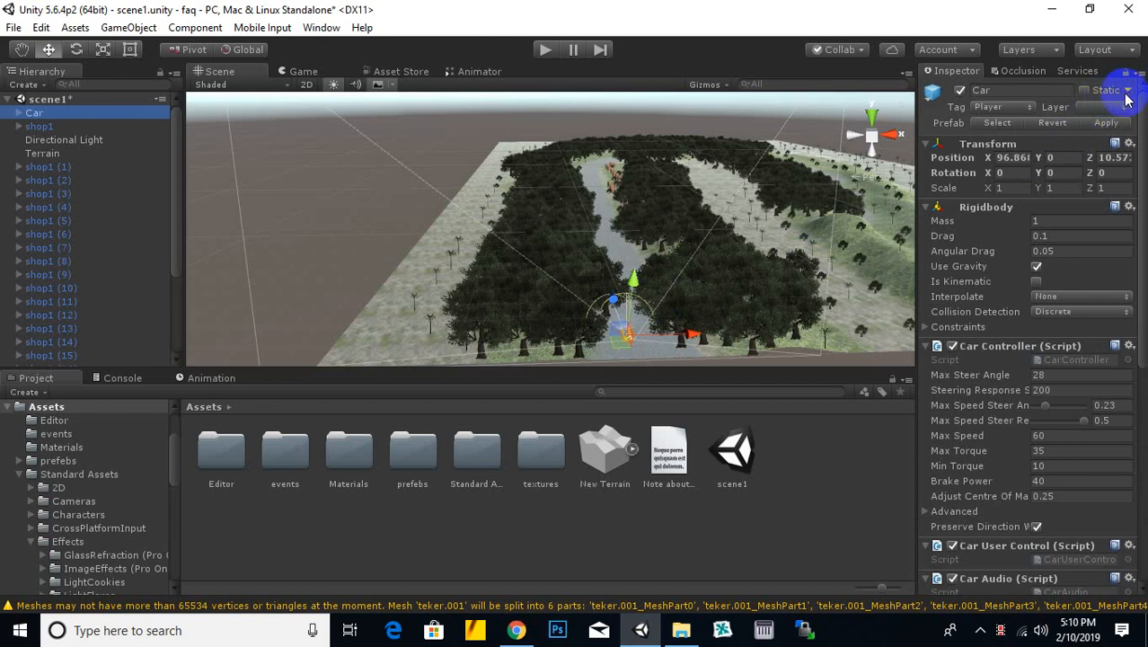
pyautogui.click(1128, 91)
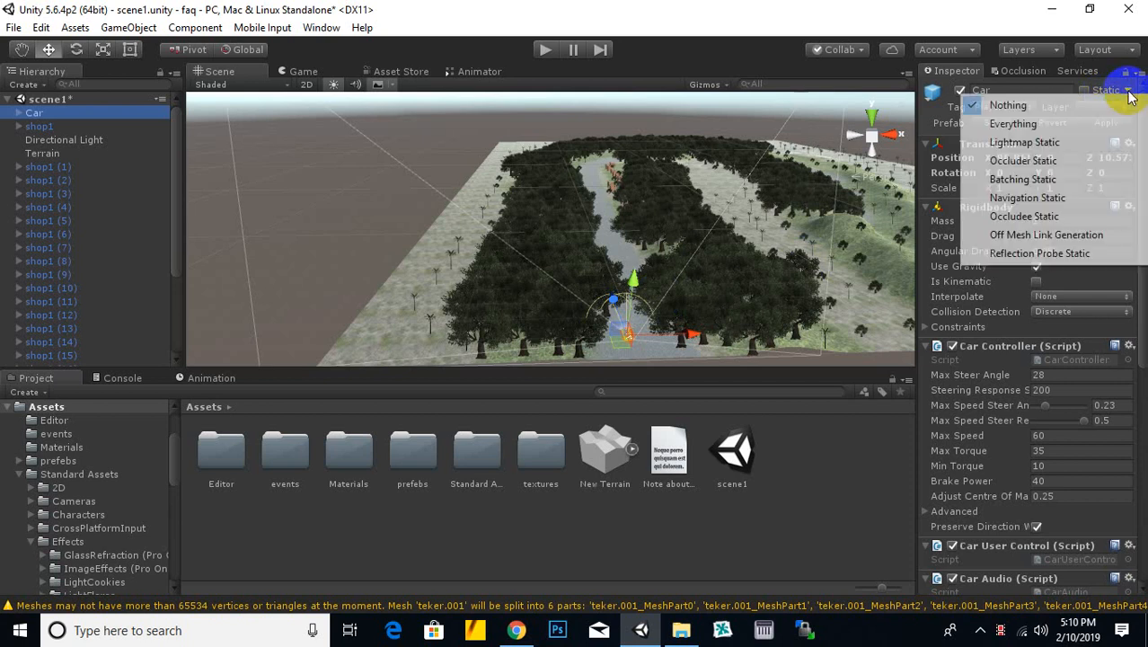
pyautogui.click(1000, 162)
pyautogui.click(464, 353)
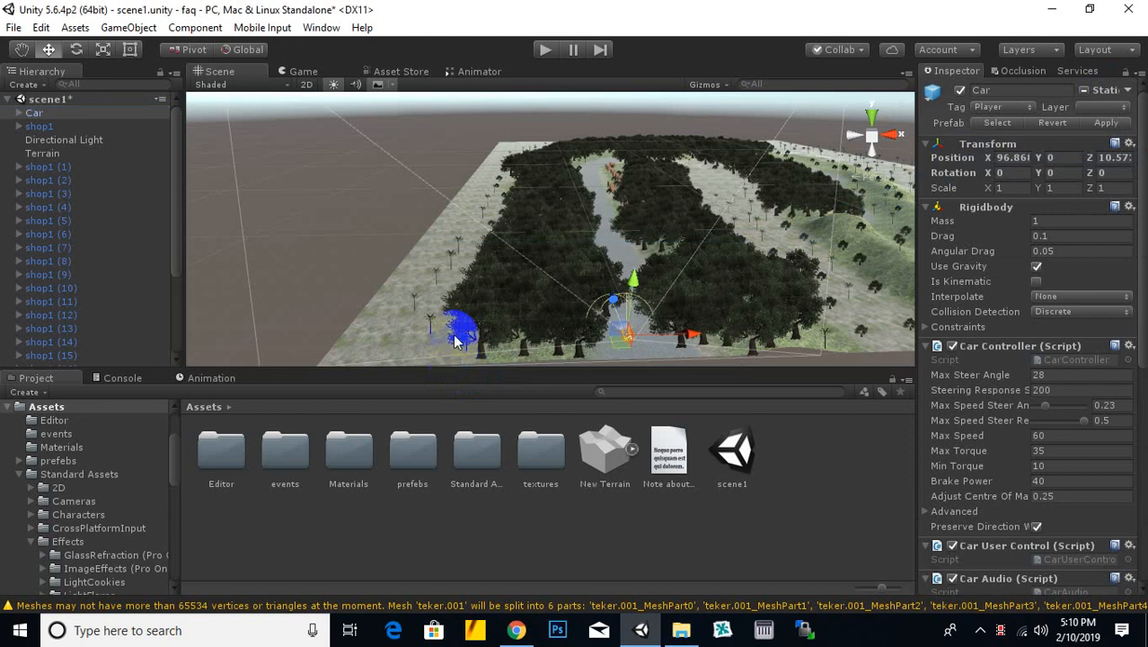
# Step: Select every scene object from Car through WindZone and enable Occluder Static for them and their children
pyautogui.click(65, 114)
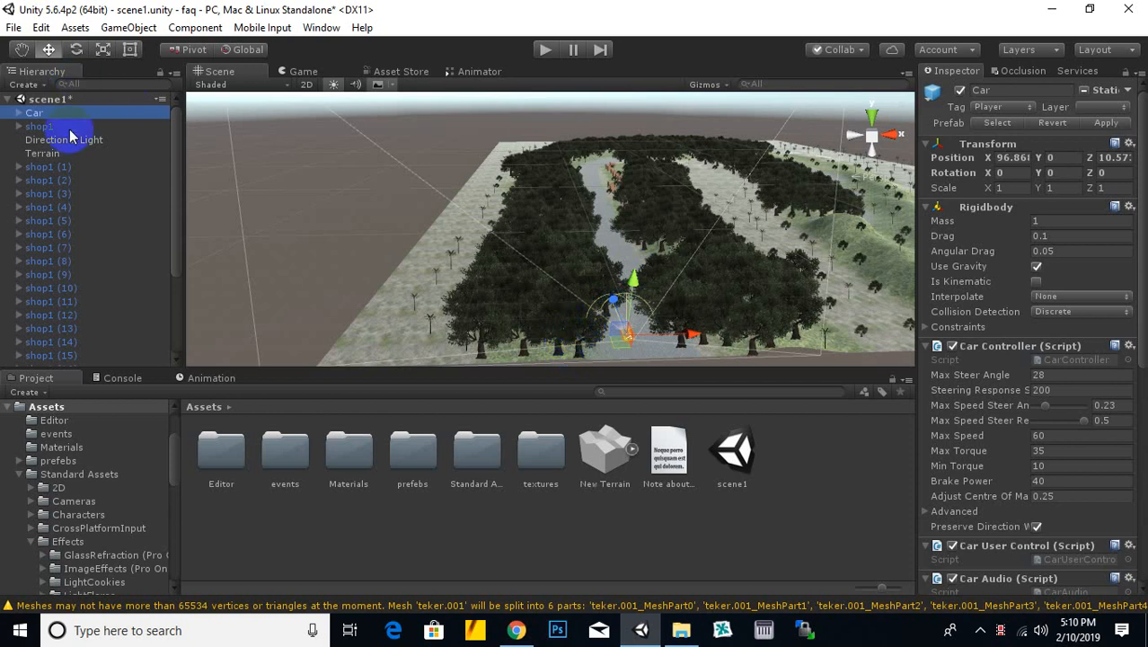
pyautogui.scroll(-5, 45, 224)
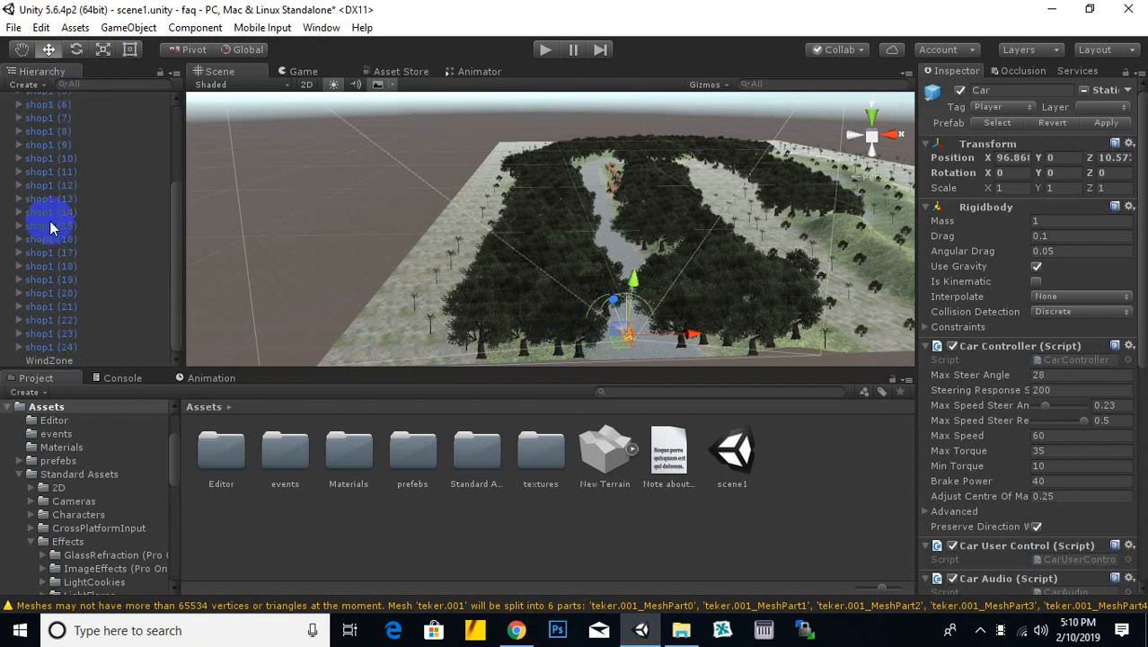
pyautogui.keyDown('shift'); pyautogui.click(40, 361); pyautogui.keyUp('shift')
pyautogui.scroll(5, 166, 296)
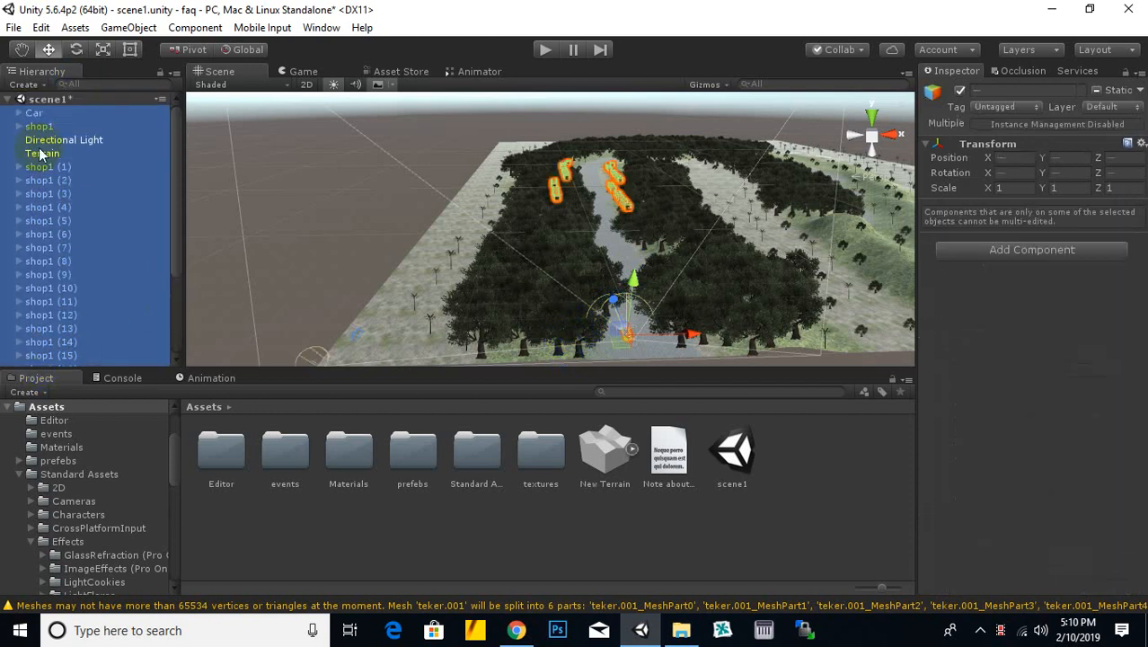
pyautogui.click(1138, 91)
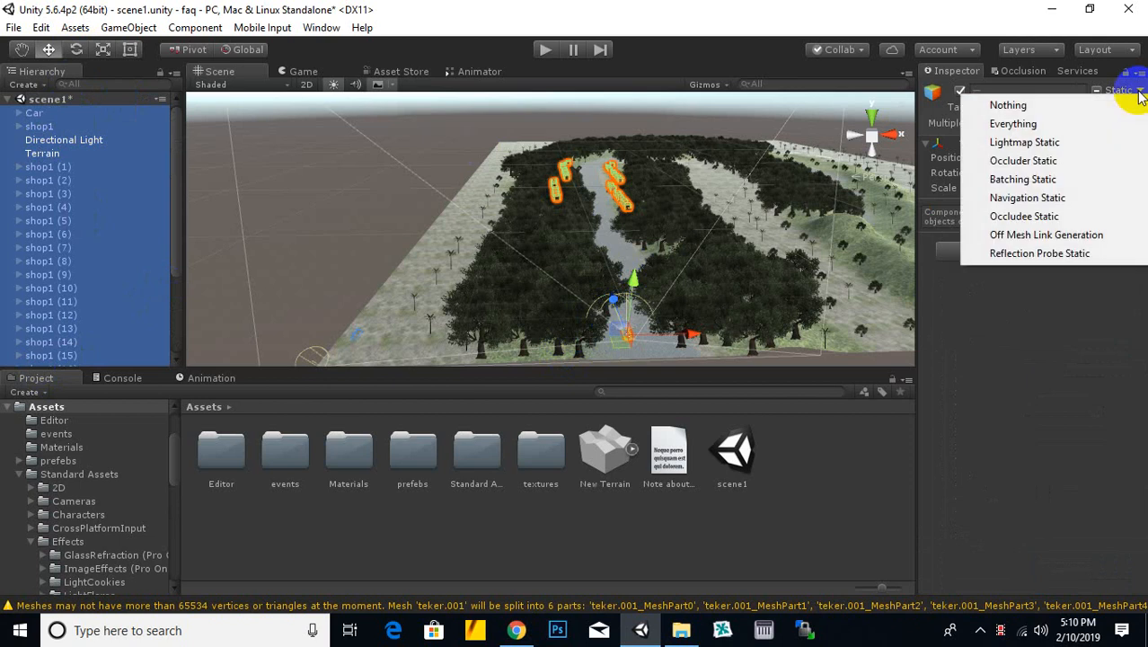
pyautogui.click(1060, 168)
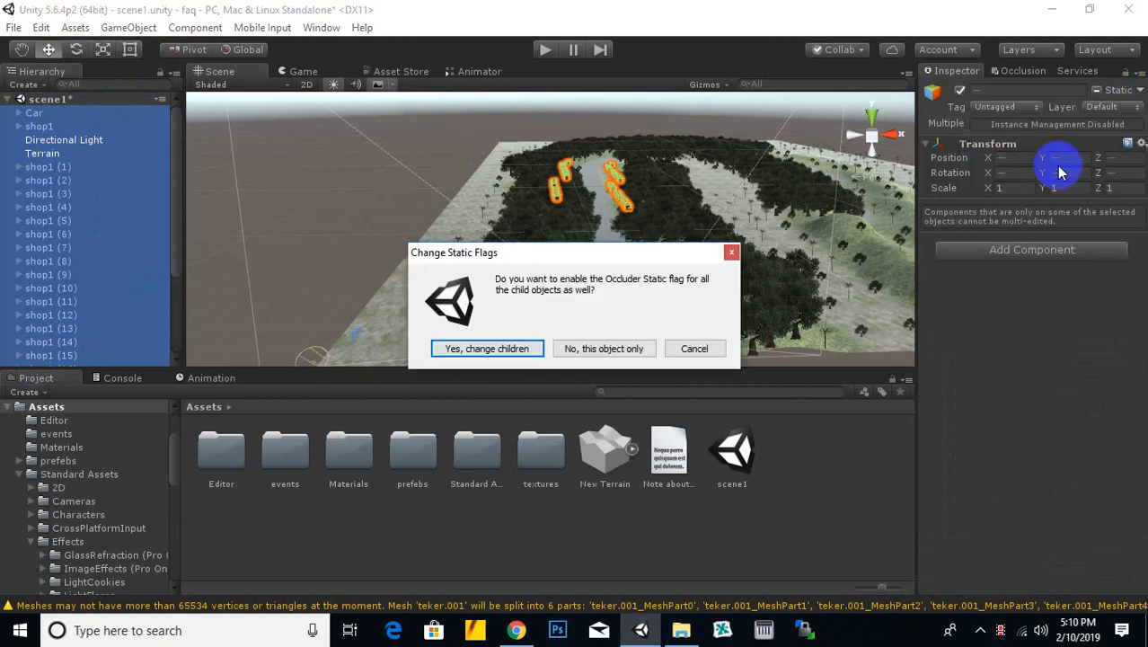
pyautogui.click(471, 350)
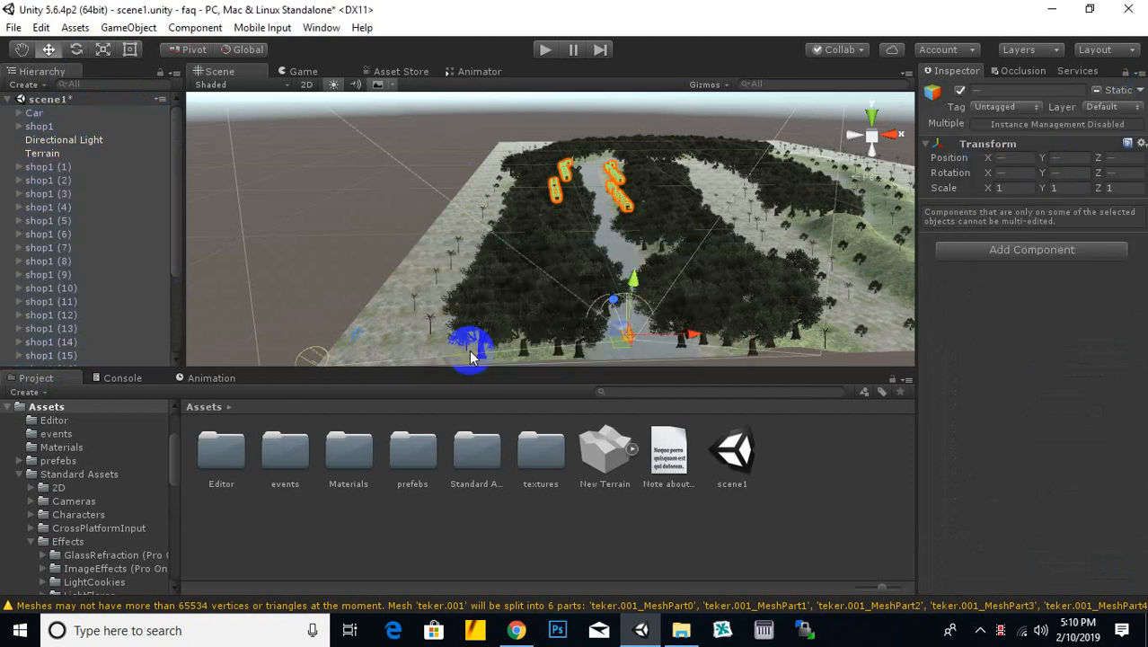
# Step: Display the Occlusion Culling settings with the whole terrain in view, and locate the command that opens them
pyautogui.keyDown('alt'); pyautogui.moveTo(471, 357); pyautogui.dragTo(282, 294); pyautogui.keyUp('alt')
pyautogui.keyDown('alt'); pyautogui.moveTo(371, 350); pyautogui.dragTo(346, 277); pyautogui.keyUp('alt')
pyautogui.keyDown('alt'); pyautogui.moveTo(562, 250); pyautogui.dragTo(399, 241); pyautogui.keyUp('alt')
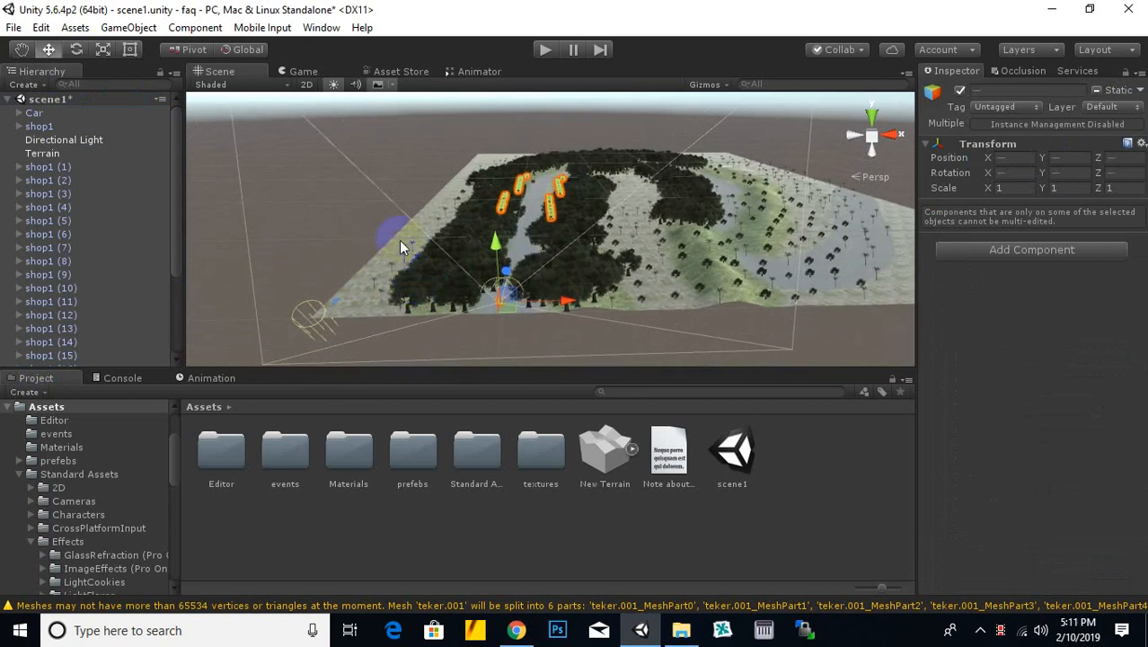
pyautogui.scroll(-2, 573, 187)
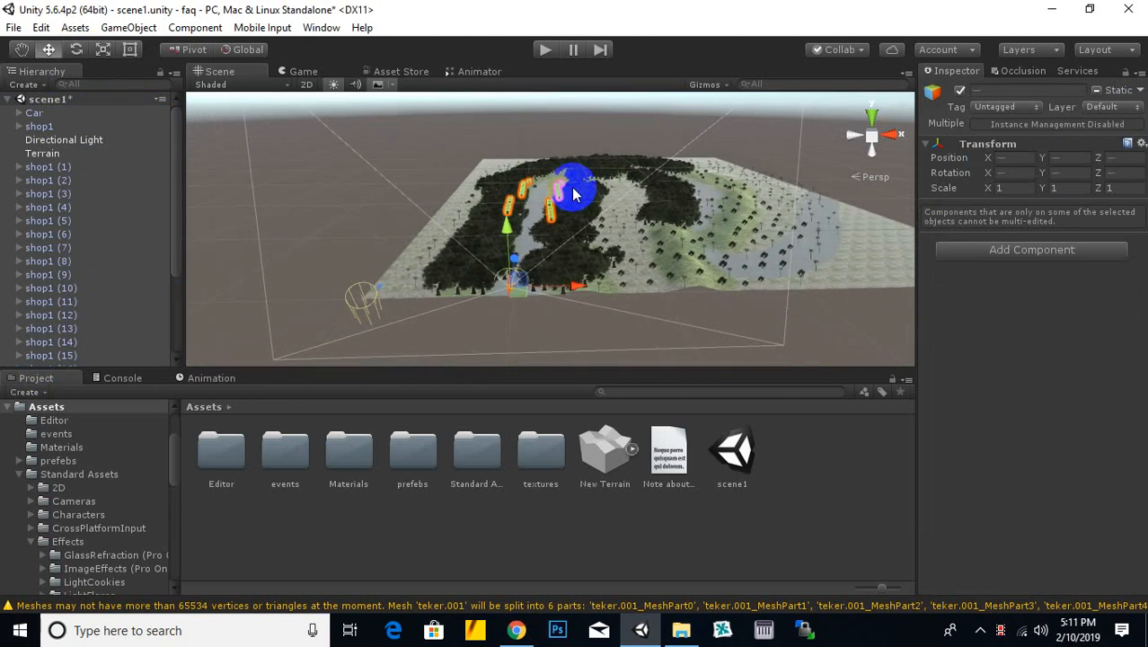
pyautogui.keyDown('alt'); pyautogui.moveTo(661, 225); pyautogui.dragTo(661, 256); pyautogui.keyUp('alt')
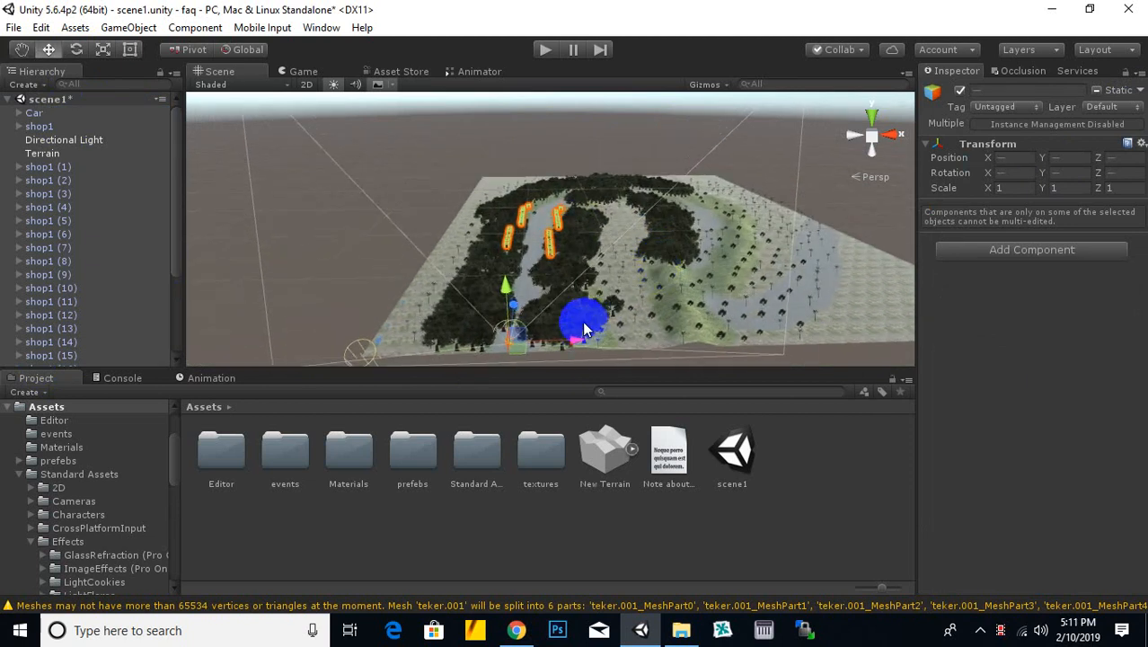
pyautogui.click(1023, 72)
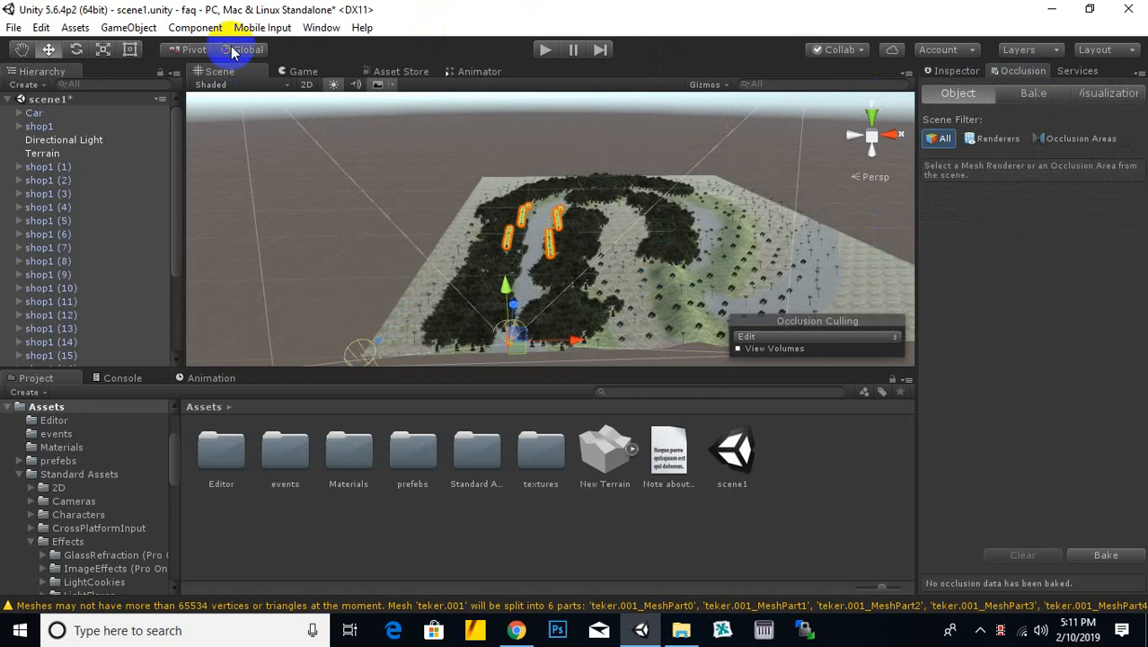
pyautogui.click(321, 27)
pyautogui.moveTo(334, 93)
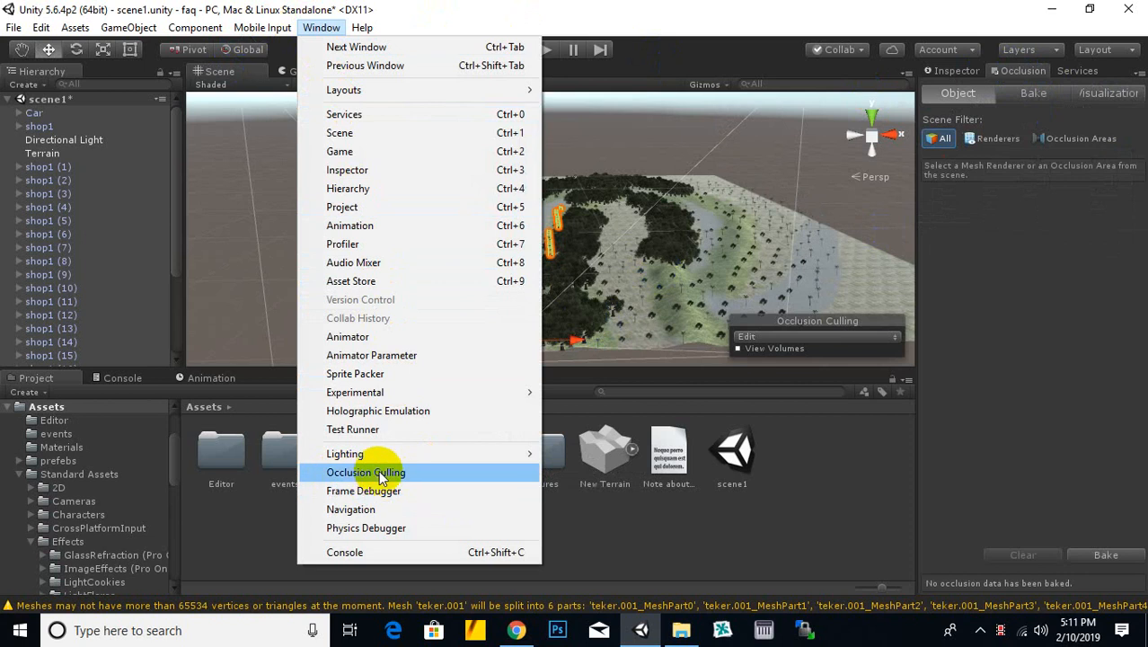
pyautogui.click(676, 17)
pyautogui.scroll(-3, 752, 237)
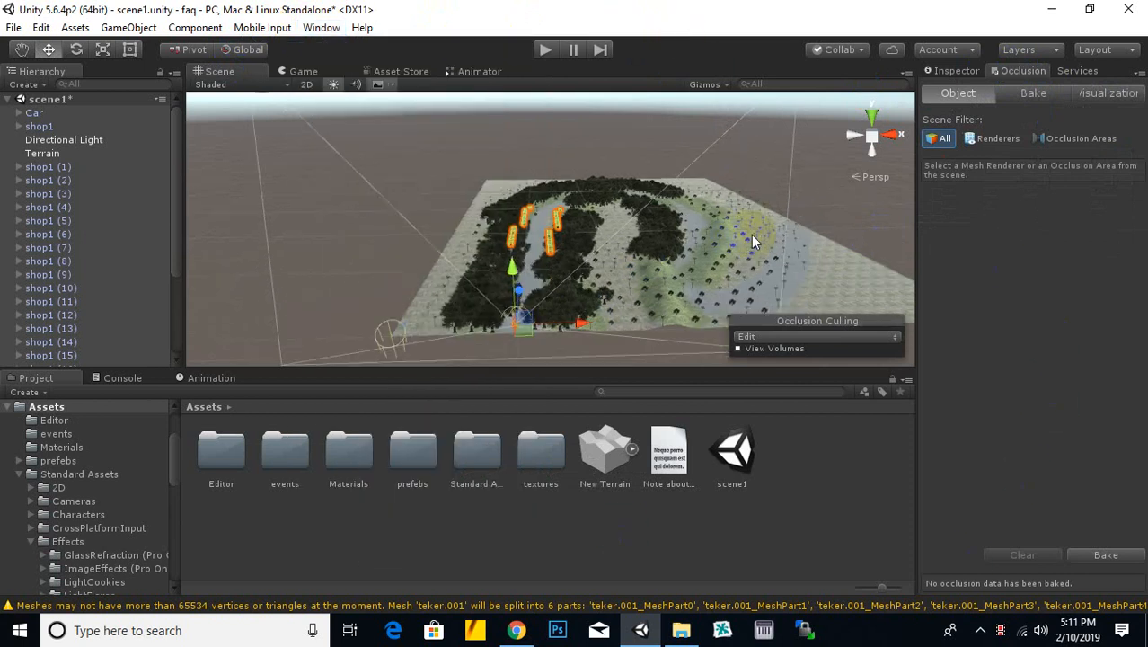
# Step: Bake the occlusion culling data for the scene and bring the visualized result into view
pyautogui.moveTo(847, 209); pyautogui.dragTo(782, 221, button='middle')
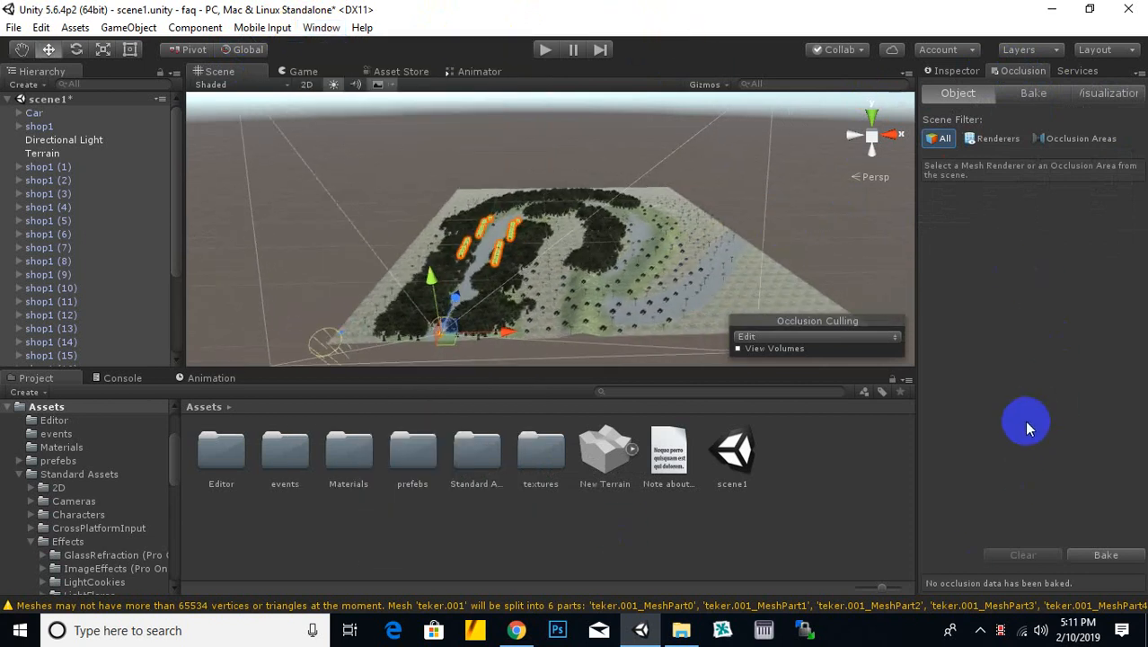
pyautogui.click(1109, 555)
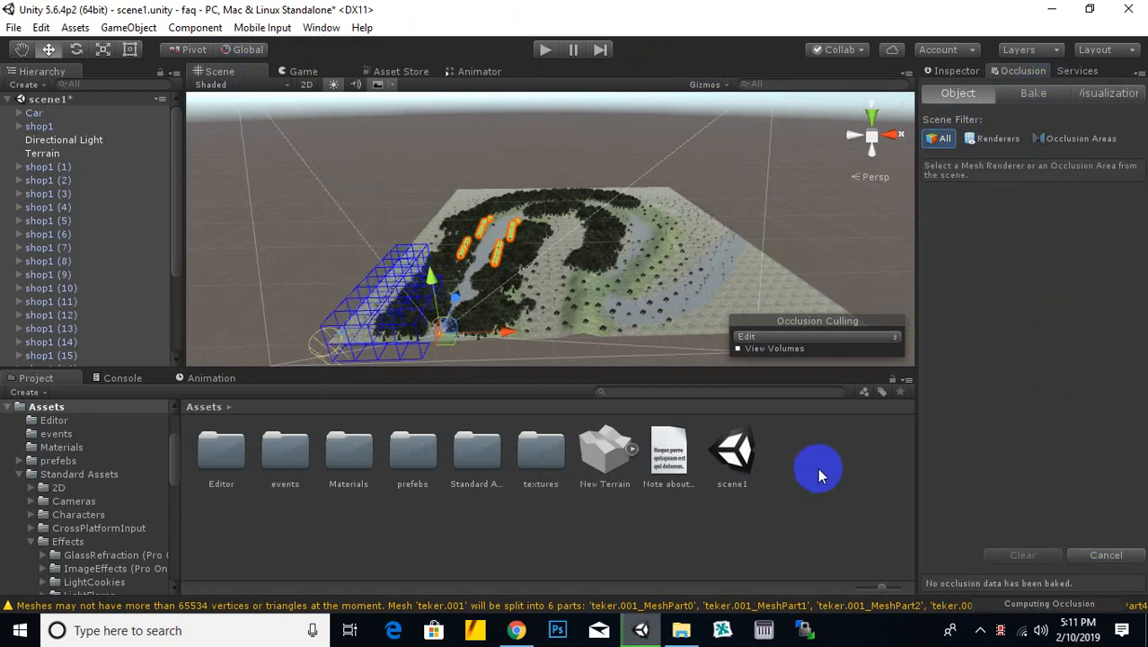
pyautogui.moveTo(756, 243); pyautogui.dragTo(875, 204, button='middle')
pyautogui.scroll(4, 688, 269)
pyautogui.moveTo(664, 280); pyautogui.dragTo(692, 266, button='middle')
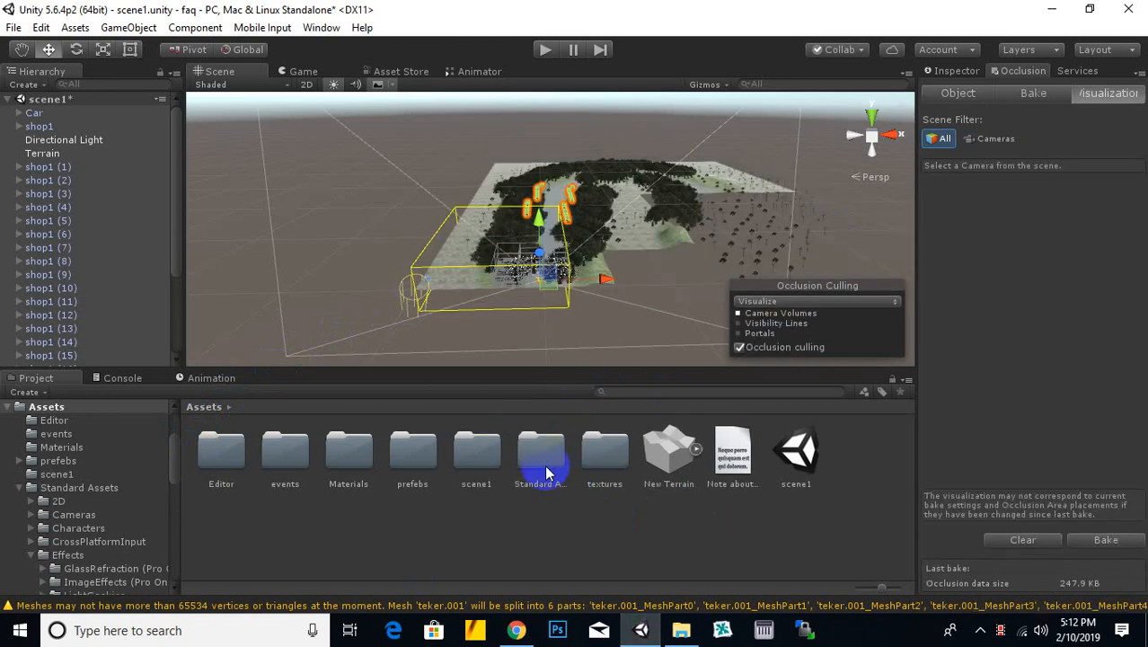
# Step: Look through Standard Assets, checking the Cameras folder and the car prefabs inside Vehicles
pyautogui.doubleClick(545, 469)
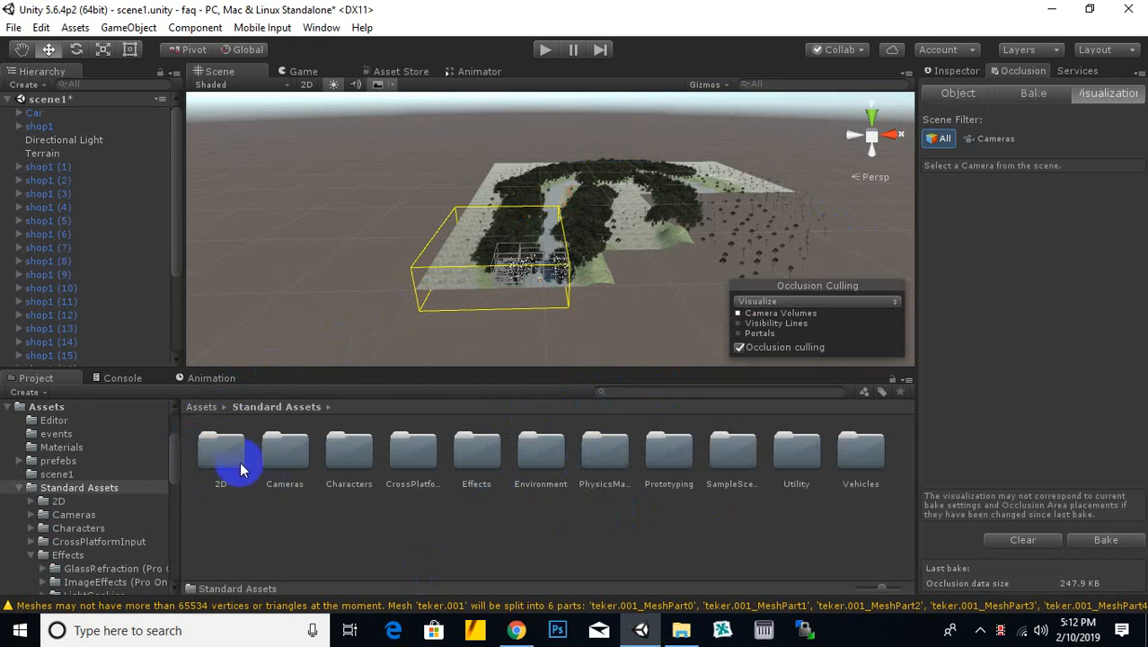
pyautogui.doubleClick(283, 458)
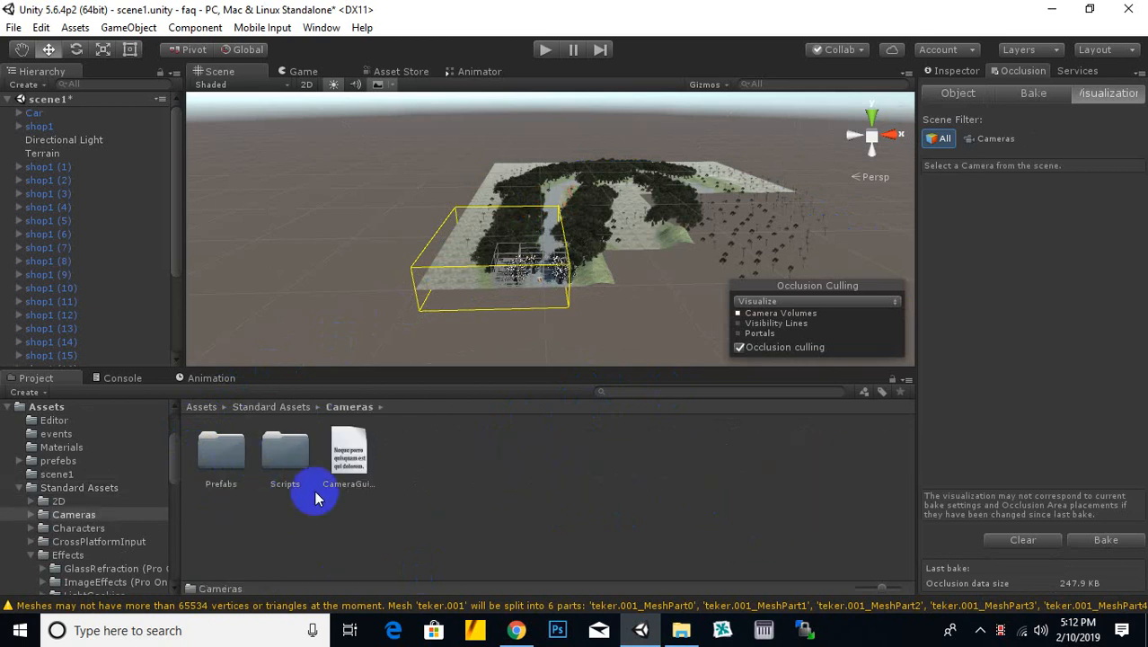
pyautogui.click(300, 407)
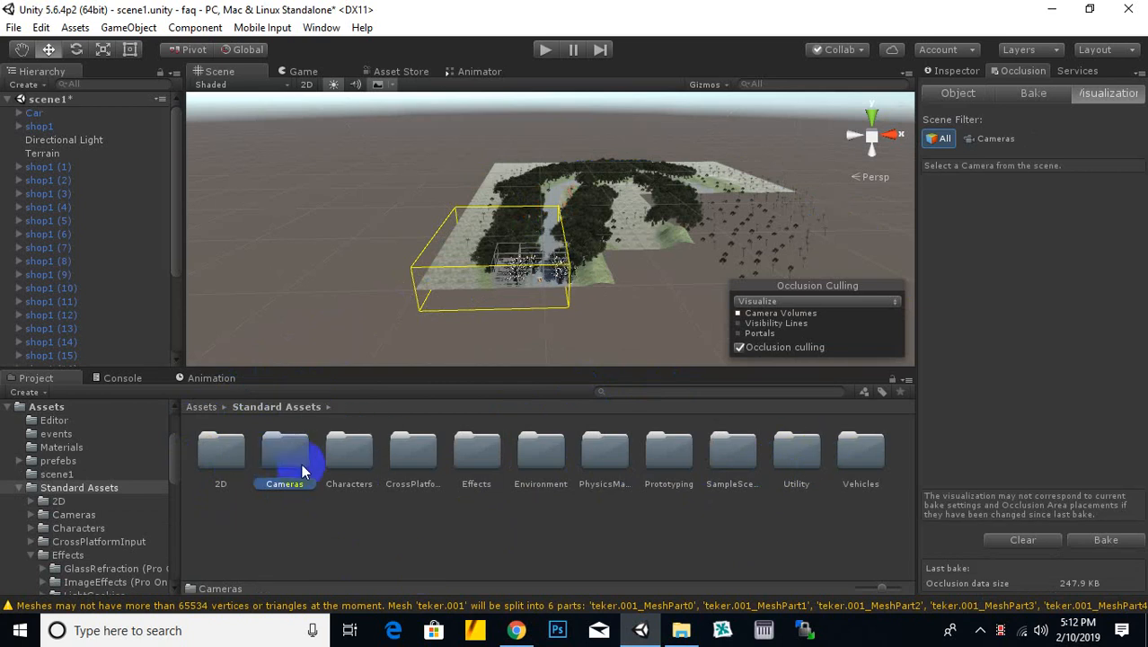
pyautogui.doubleClick(880, 444)
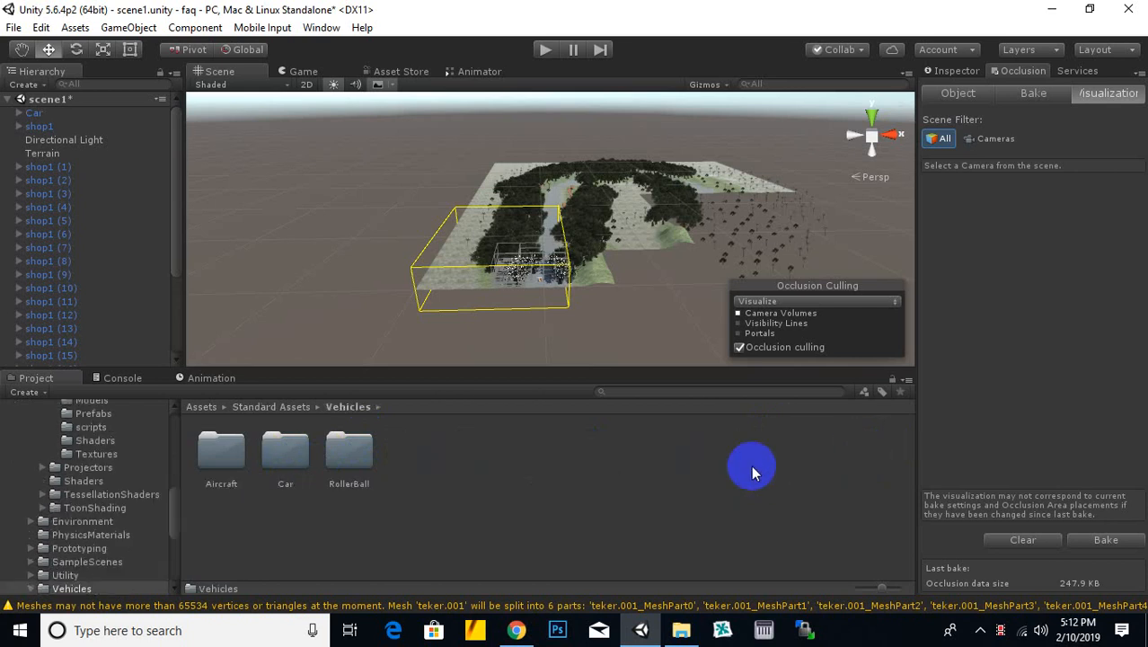
pyautogui.doubleClick(286, 454)
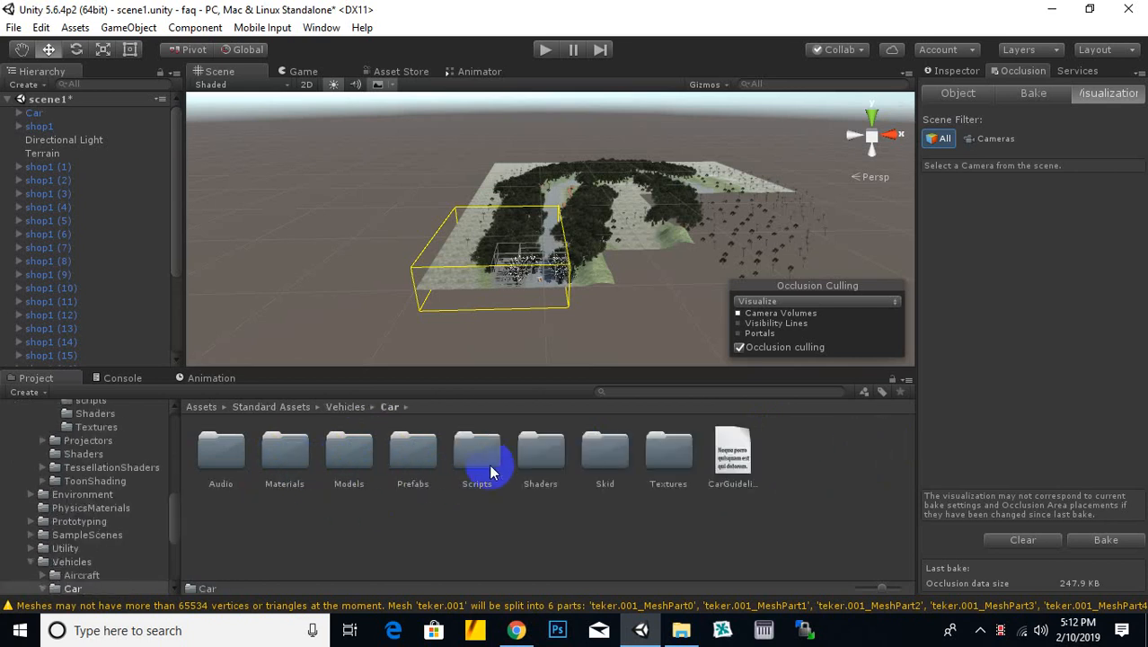
pyautogui.doubleClick(408, 454)
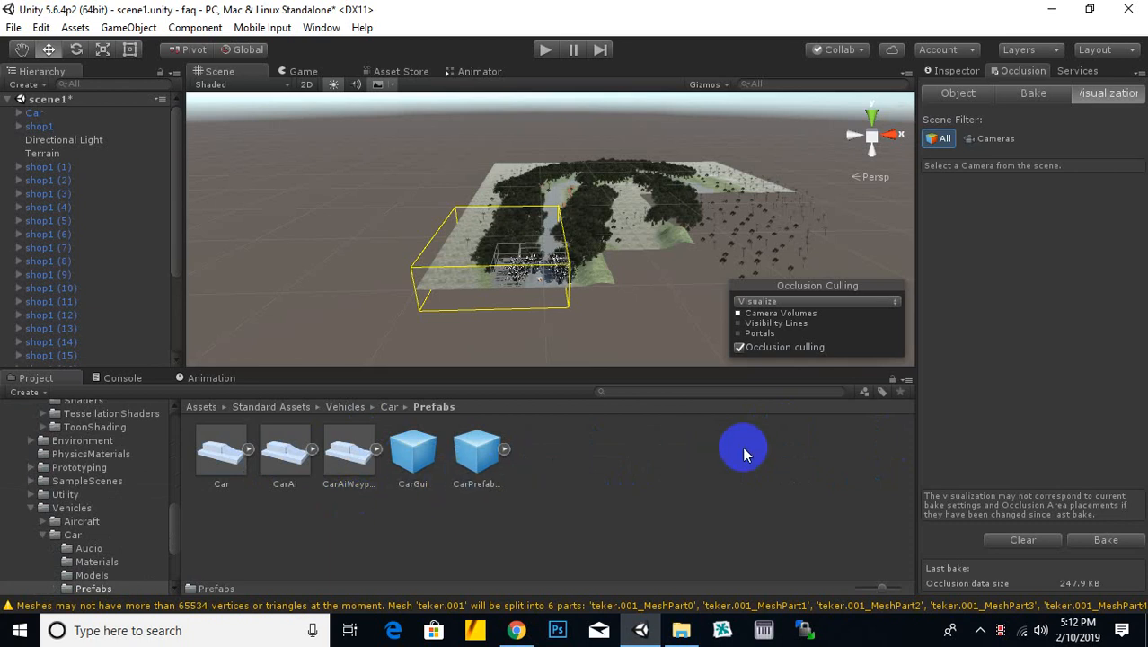
# Step: Examine the Aircraft and RollerBall folders under Vehicles, including the Aircraft folder's commands, and return to the main Assets folder
pyautogui.click(388, 409)
pyautogui.click(347, 407)
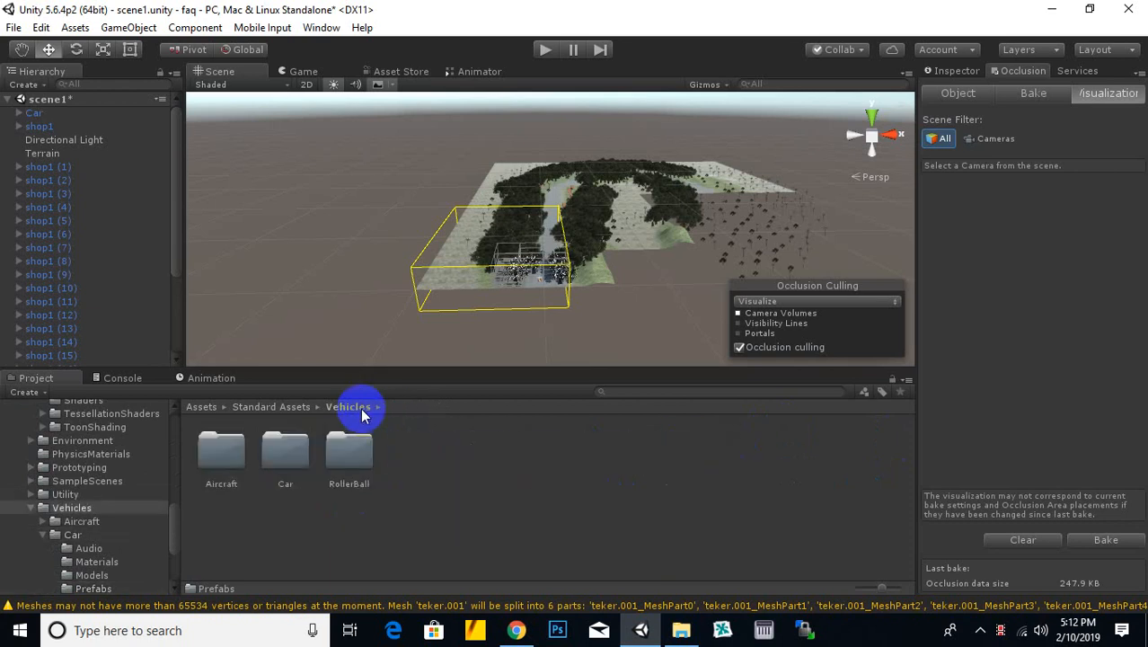
pyautogui.doubleClick(221, 452)
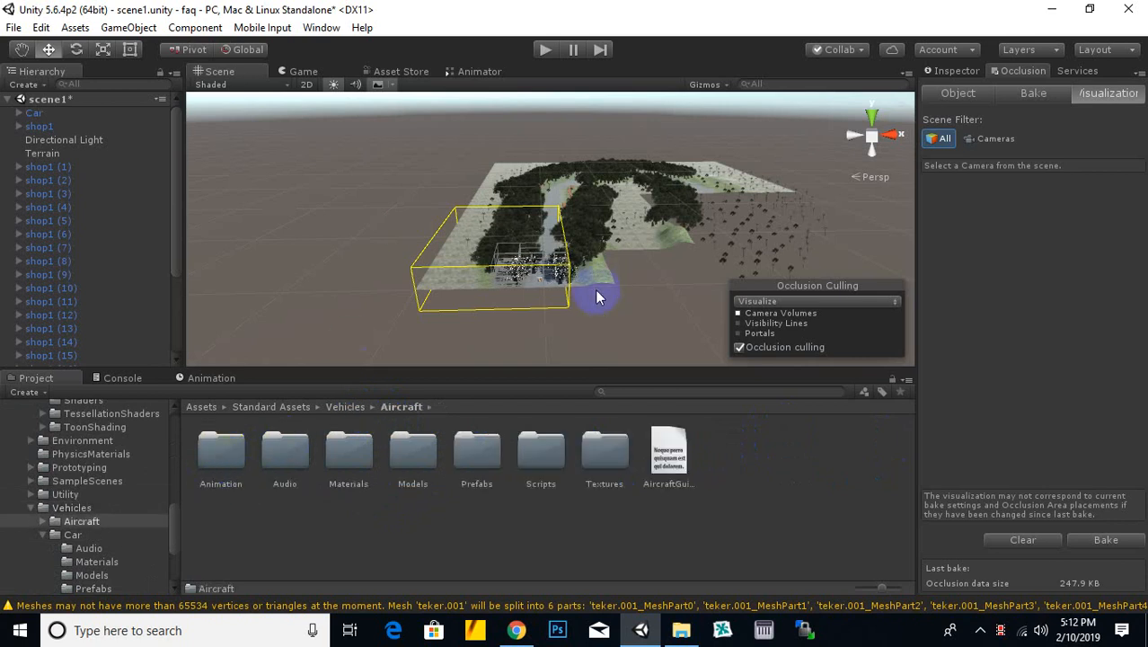
pyautogui.click(347, 409)
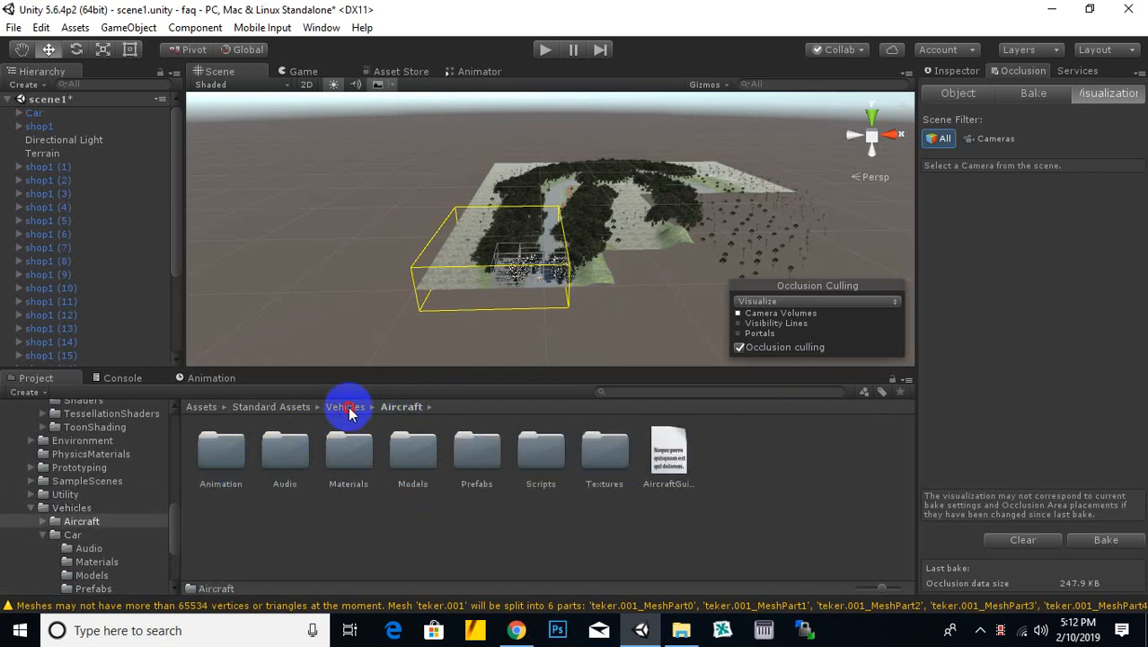
pyautogui.rightClick(227, 462)
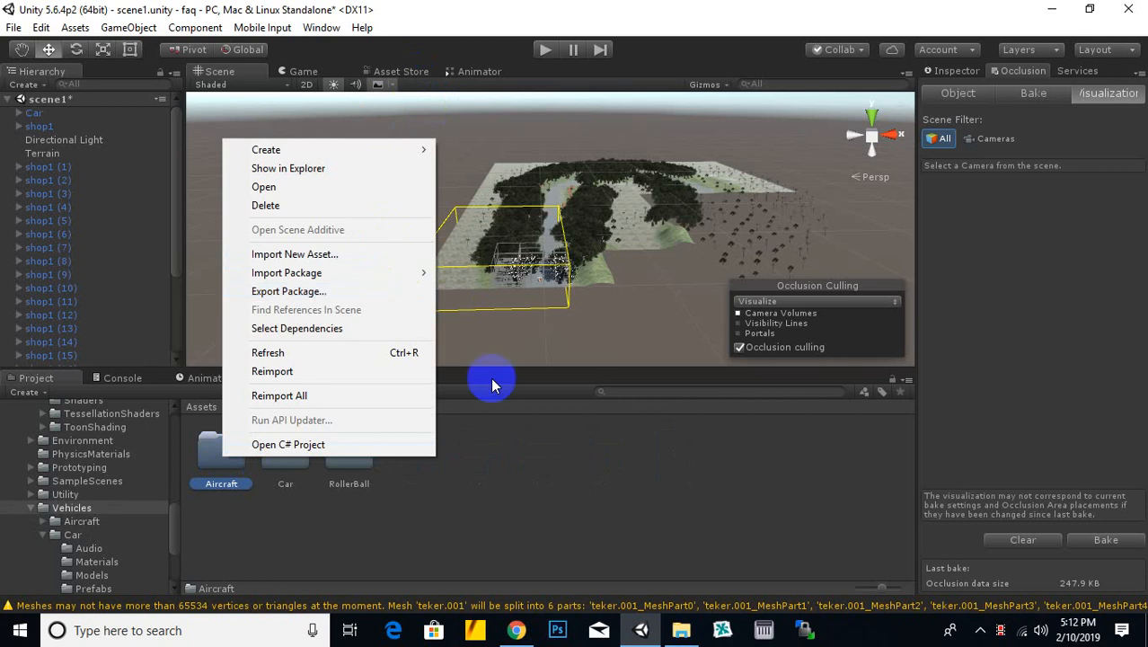
pyautogui.click(533, 521)
pyautogui.click(346, 452)
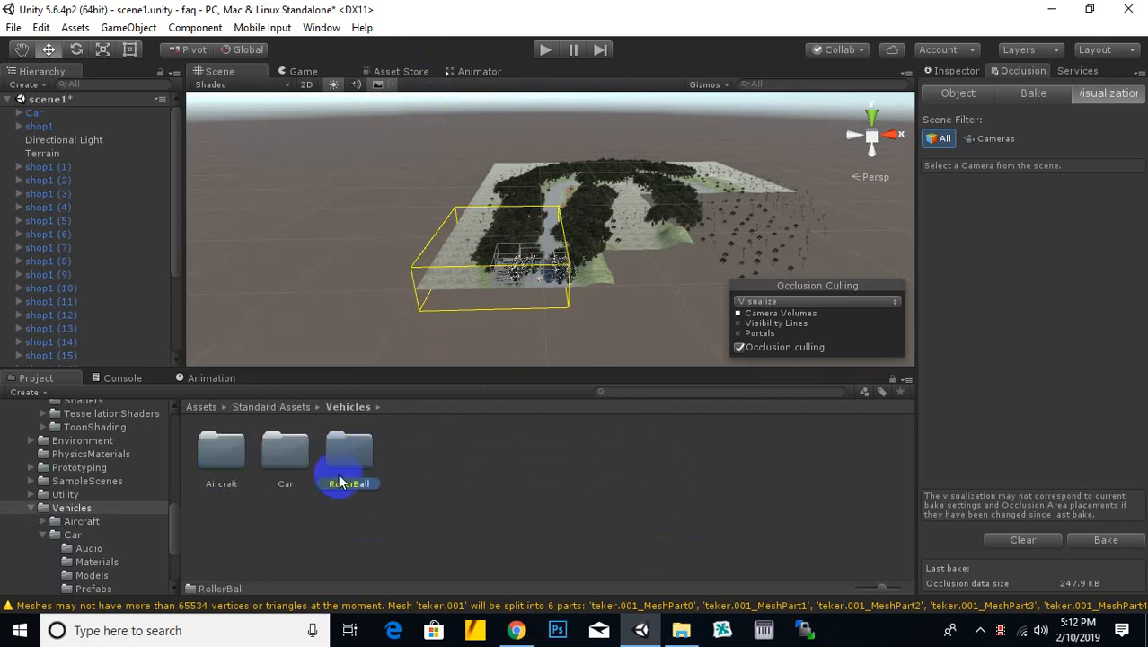
pyautogui.rightClick(347, 449)
pyautogui.click(713, 488)
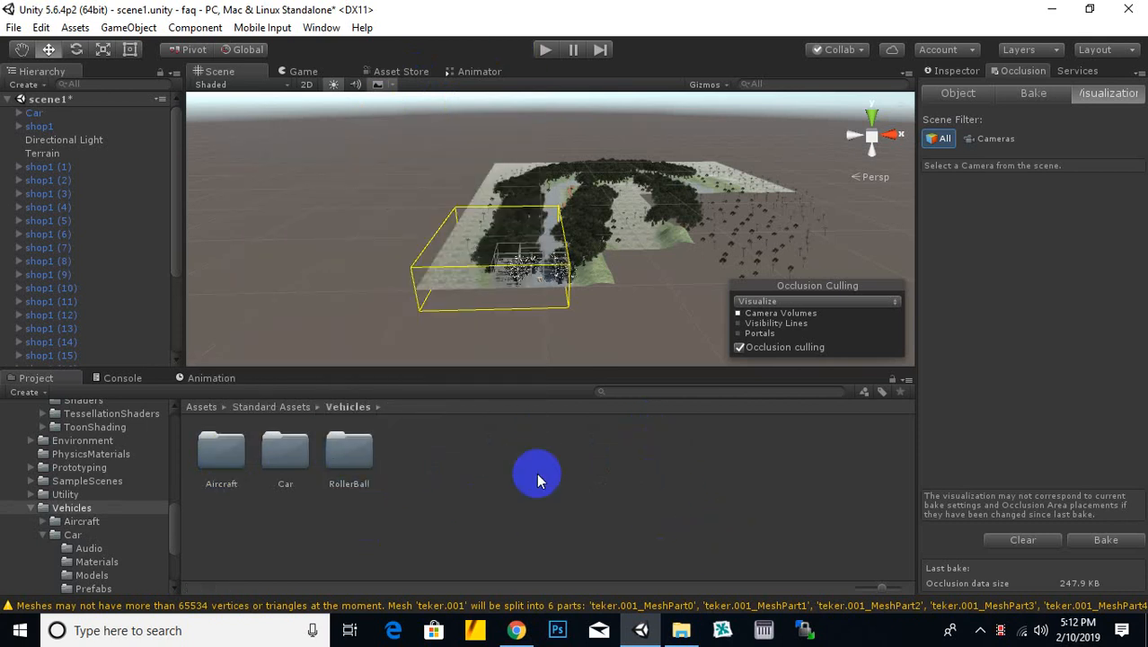
pyautogui.click(287, 406)
pyautogui.click(203, 406)
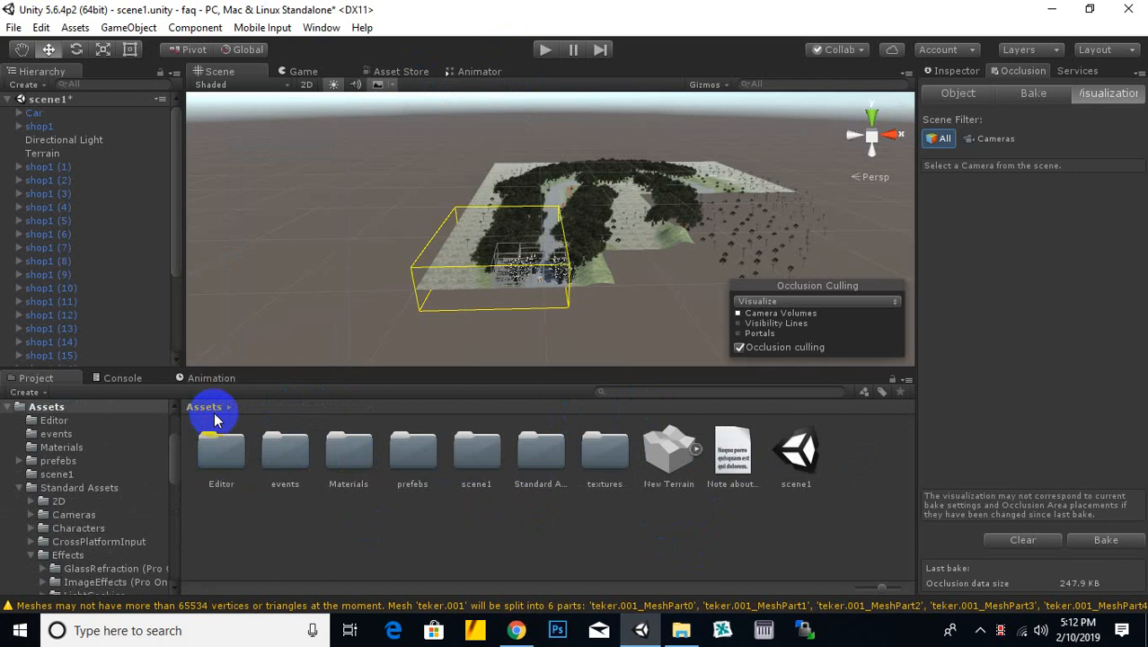
# Step: Examine the occlusion culling visualization around the car from several distances and angles, checking which terrain, trees and shops are drawn
pyautogui.scroll(-3, 661, 205)
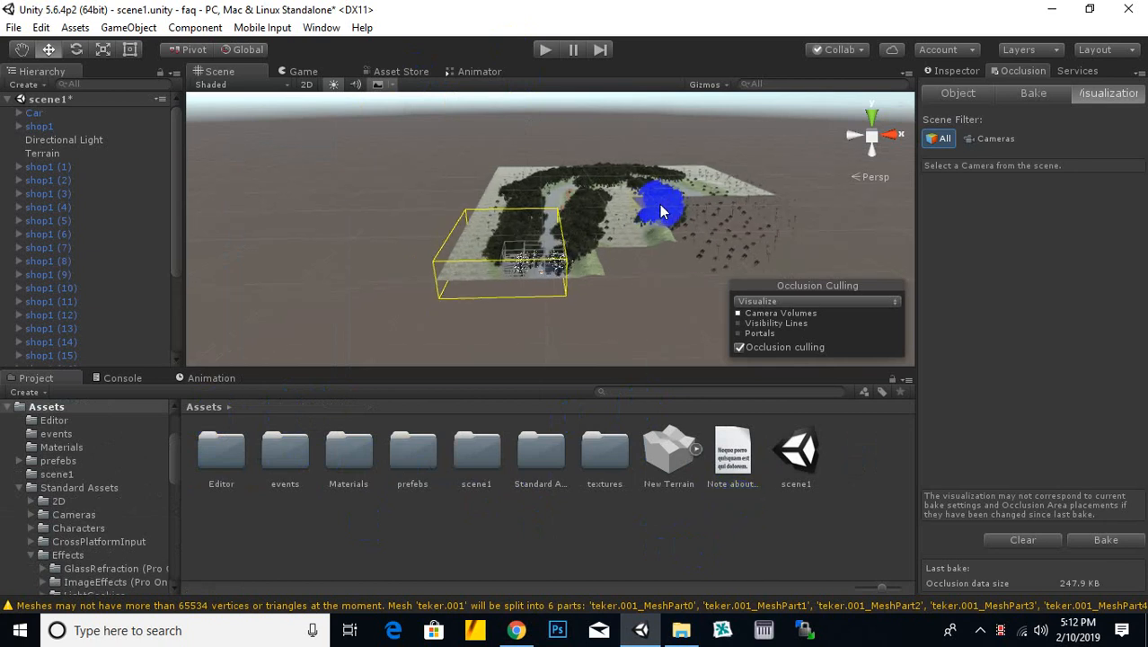
pyautogui.moveTo(644, 224); pyautogui.dragTo(532, 224, button='middle')
pyautogui.scroll(-3, 462, 313)
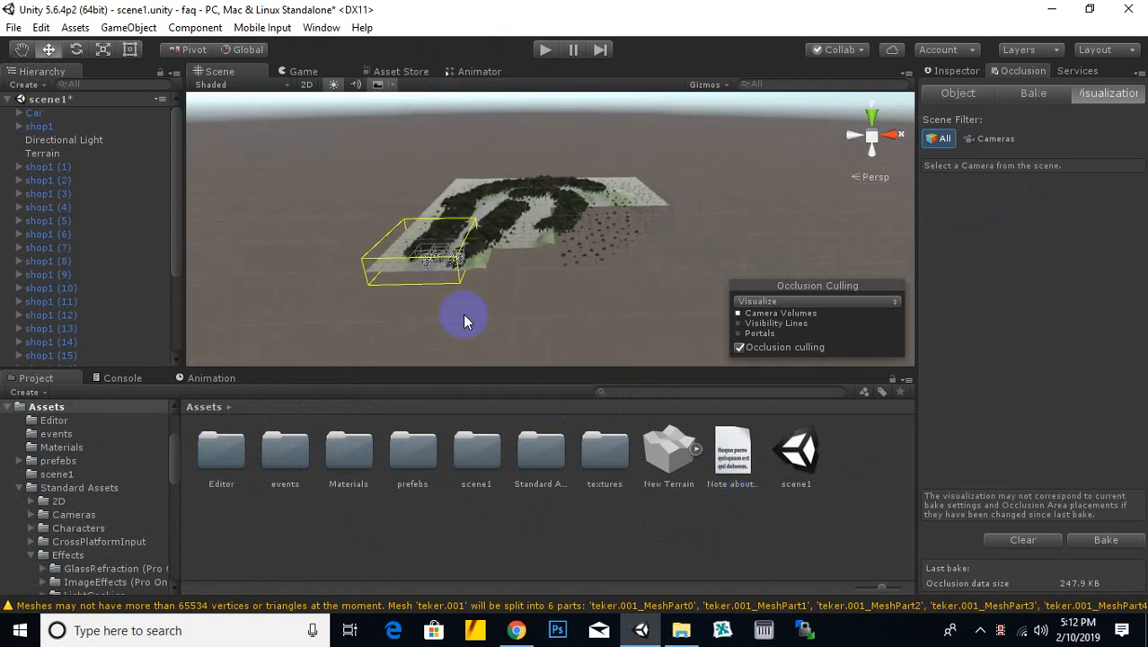
pyautogui.moveTo(463, 313); pyautogui.dragTo(588, 348, button='middle')
pyautogui.scroll(6, 520, 313)
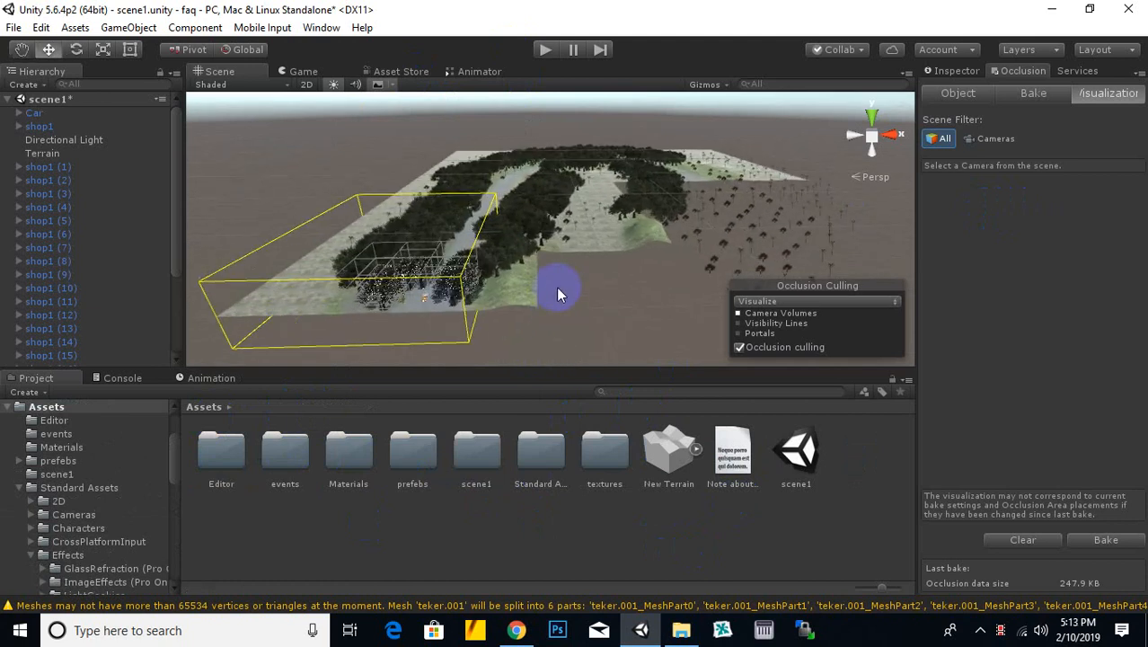
pyautogui.moveTo(597, 299); pyautogui.dragTo(444, 265, button='middle')
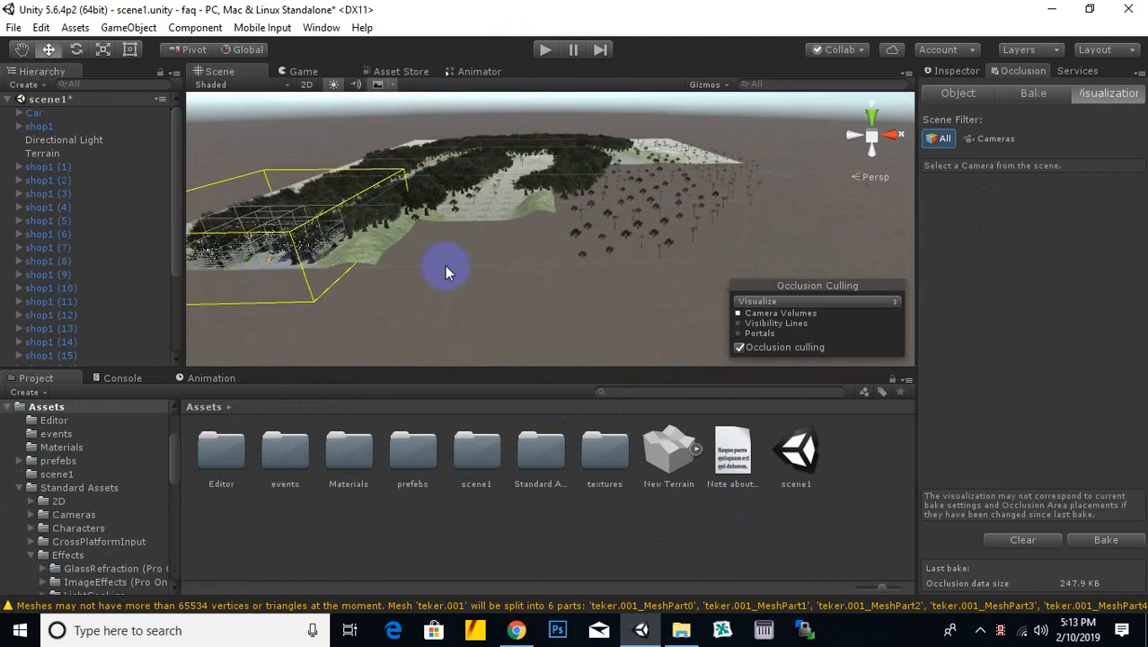
pyautogui.scroll(1, 540, 239)
pyautogui.keyDown('alt'); pyautogui.moveTo(540, 239); pyautogui.dragTo(818, 266); pyautogui.keyUp('alt')
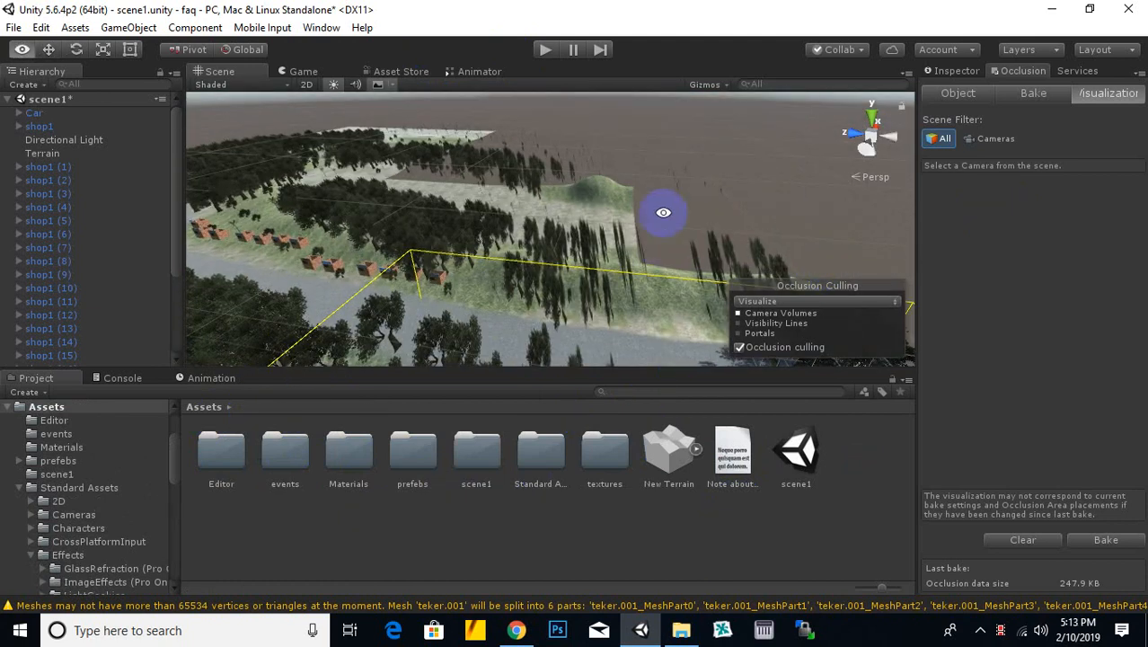
pyautogui.scroll(4, 683, 219)
pyautogui.keyDown('alt'); pyautogui.moveTo(683, 220); pyautogui.dragTo(571, 250); pyautogui.keyUp('alt')
pyautogui.moveTo(572, 250); pyautogui.dragTo(564, 202, button='middle')
pyautogui.scroll(-3, 593, 254)
pyautogui.scroll(-3, 694, 256)
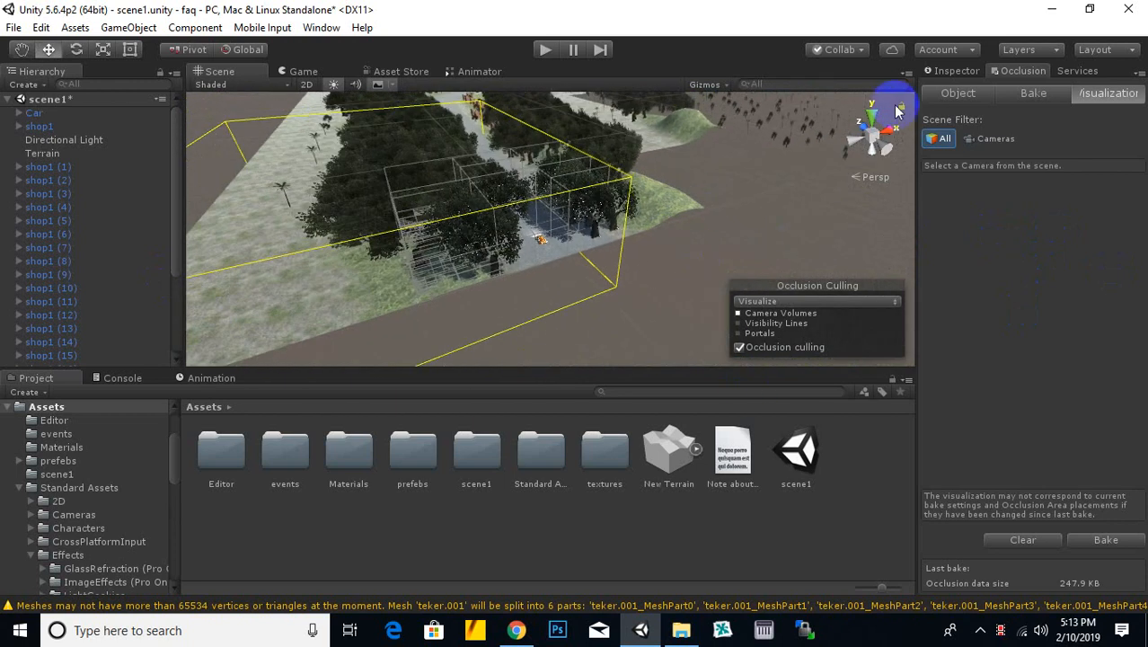
# Step: Leave the occlusion visualization, play the scene and drive the car along the road while examining the graphics statistics, and stop the game
pyautogui.click(946, 73)
pyautogui.click(481, 320)
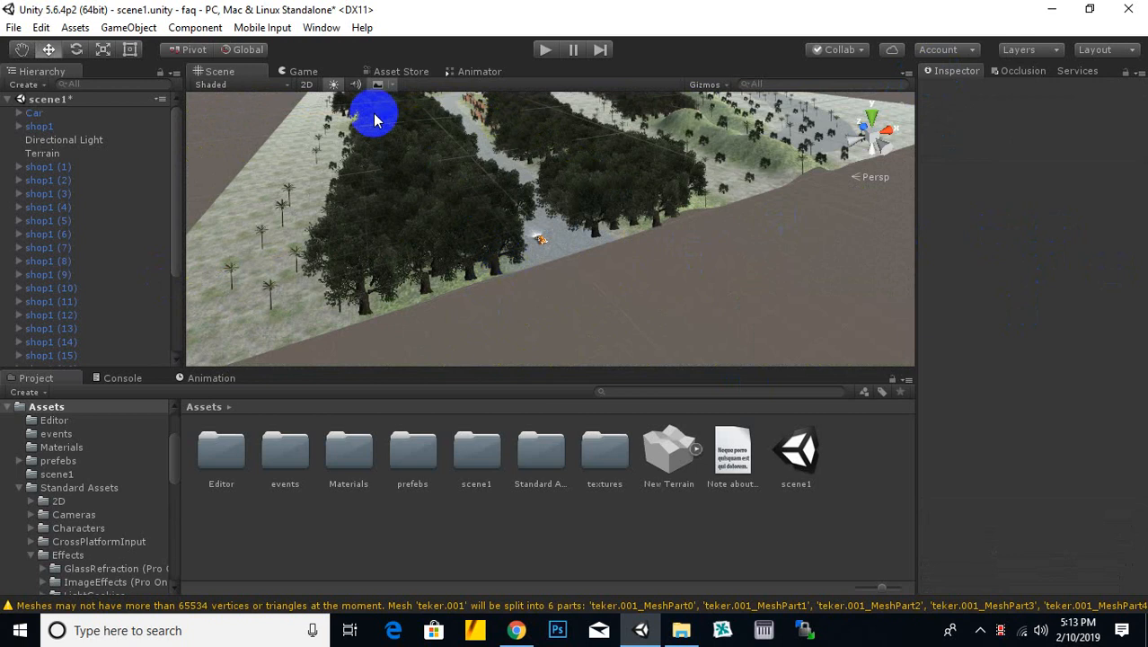
pyautogui.click(548, 51)
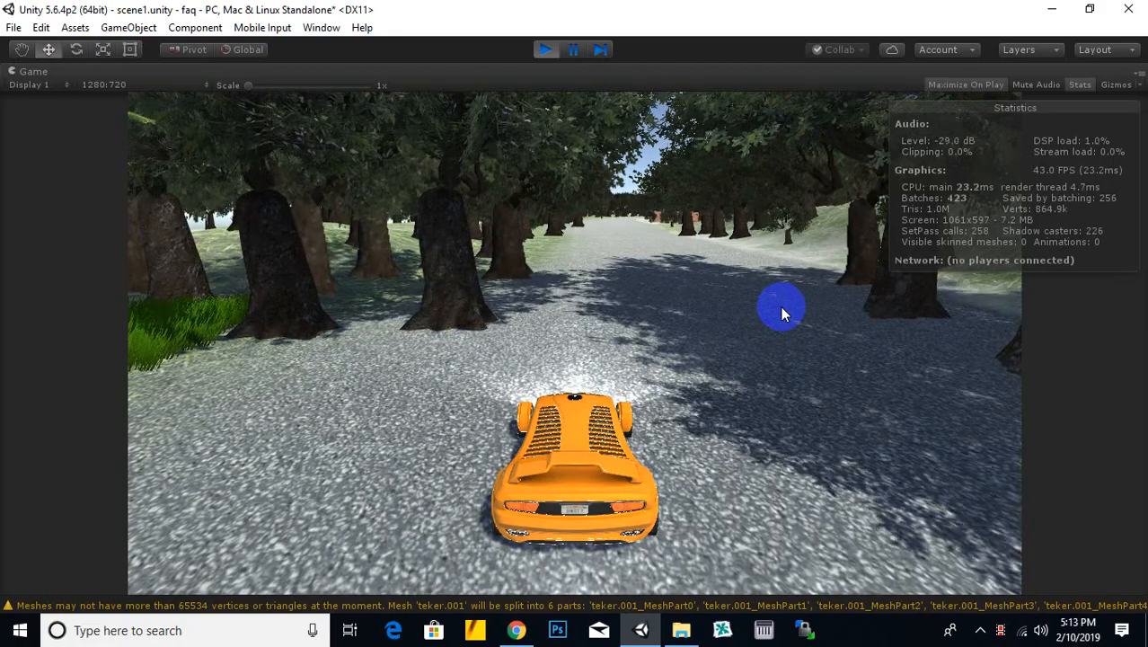
pyautogui.press('Up')
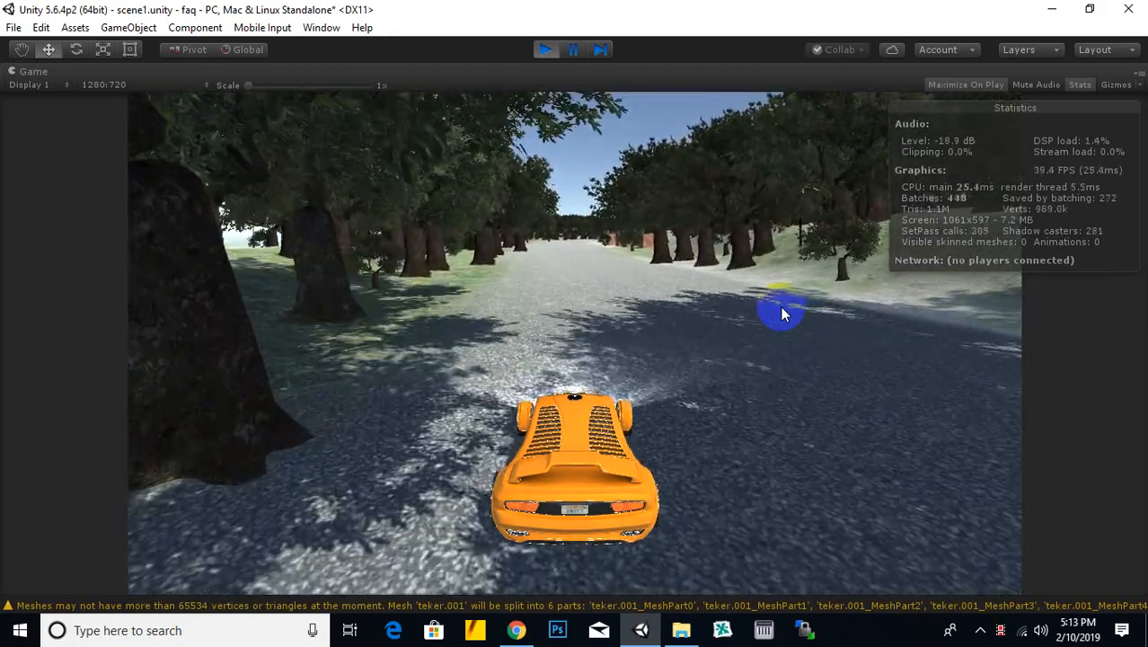
pyautogui.click(958, 203)
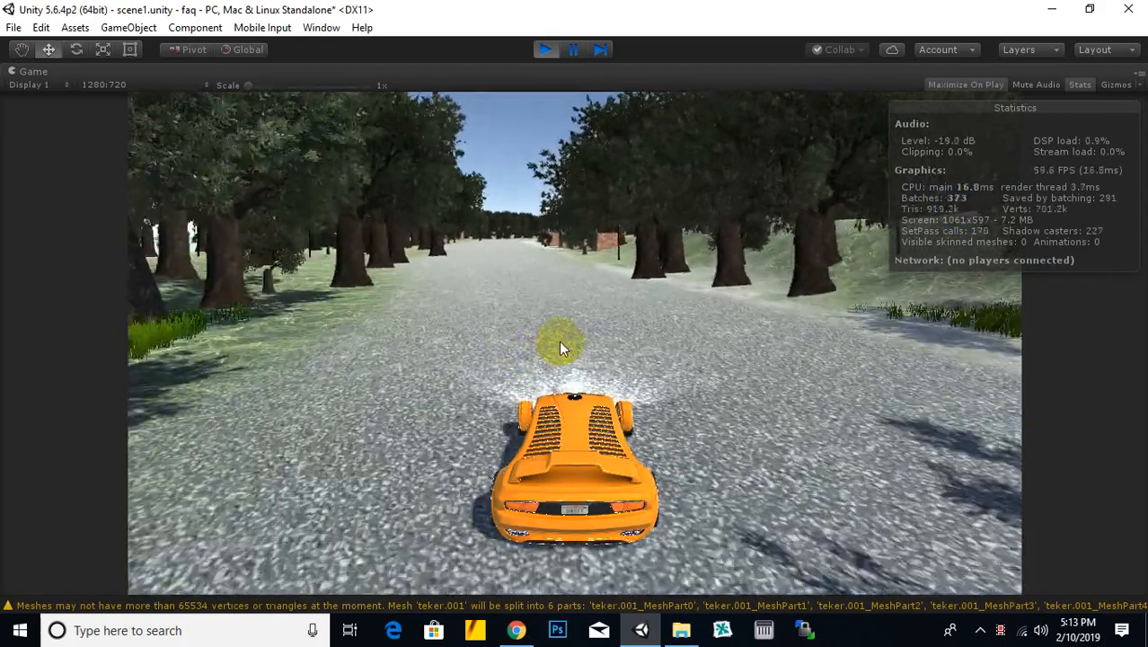
pyautogui.click(729, 234)
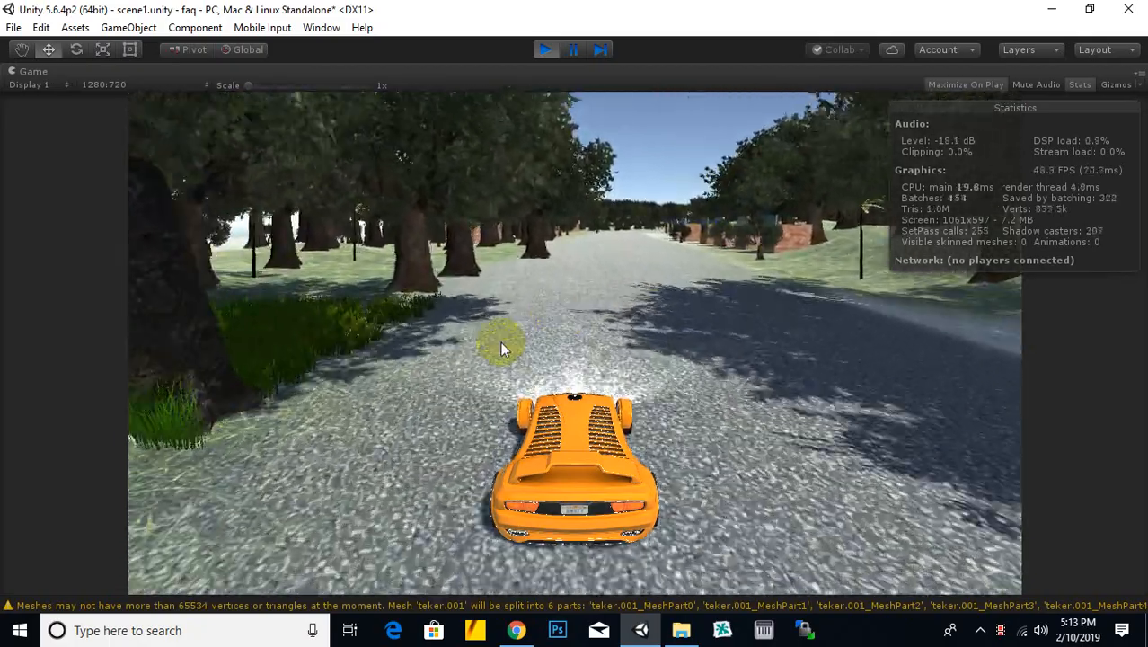
pyautogui.click(647, 216)
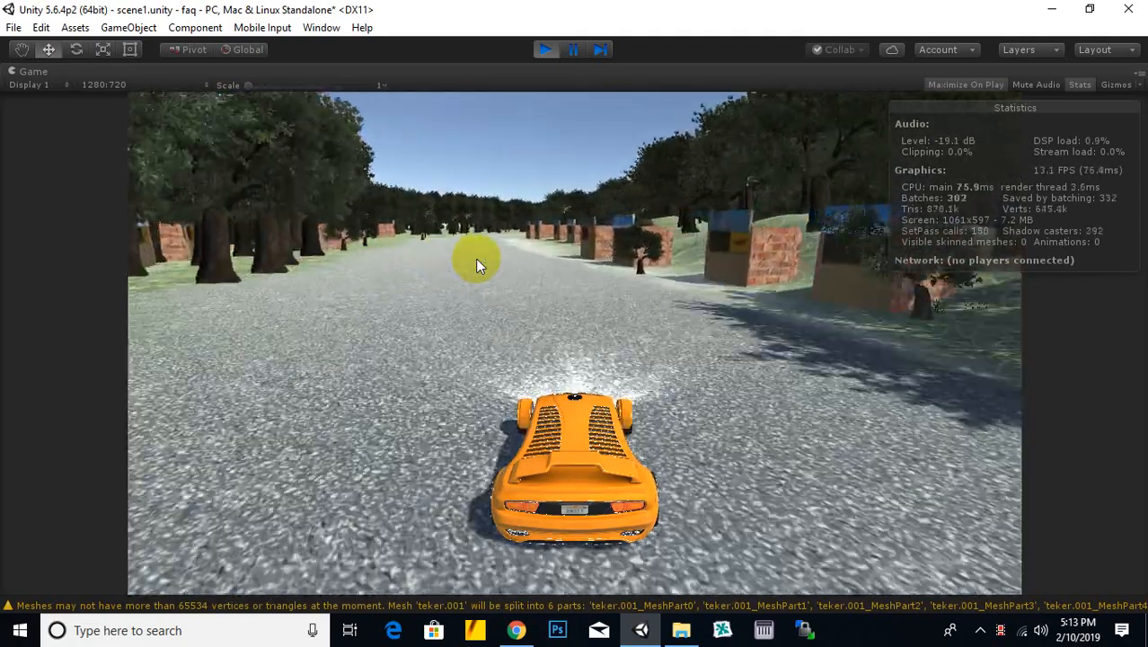
pyautogui.click(476, 259)
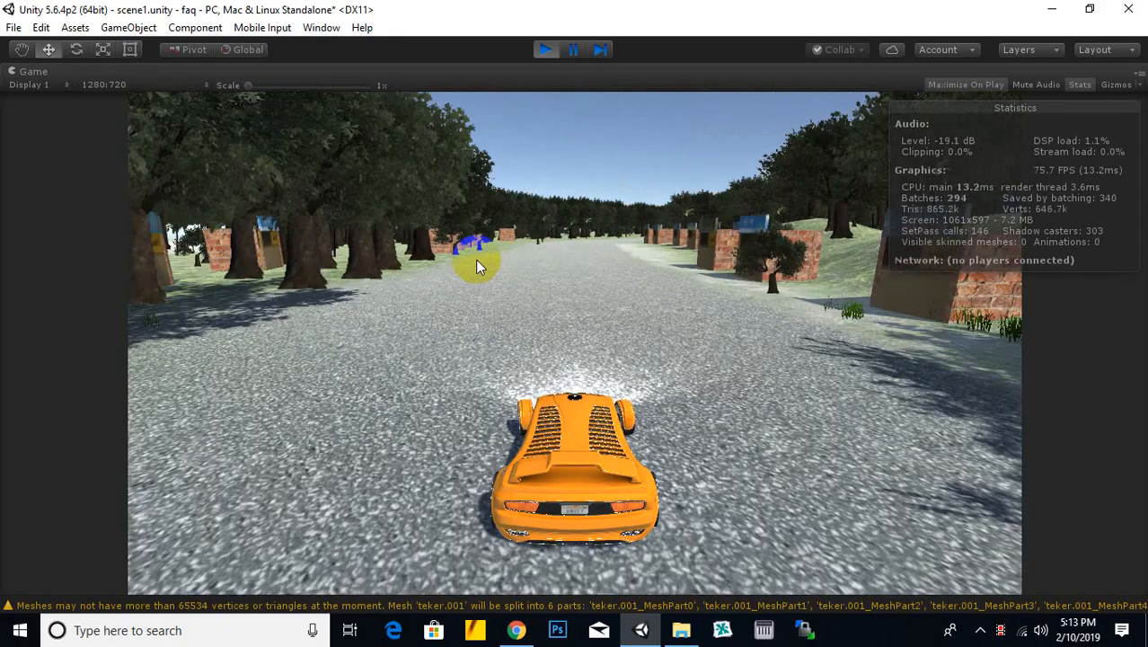
pyautogui.click(372, 315)
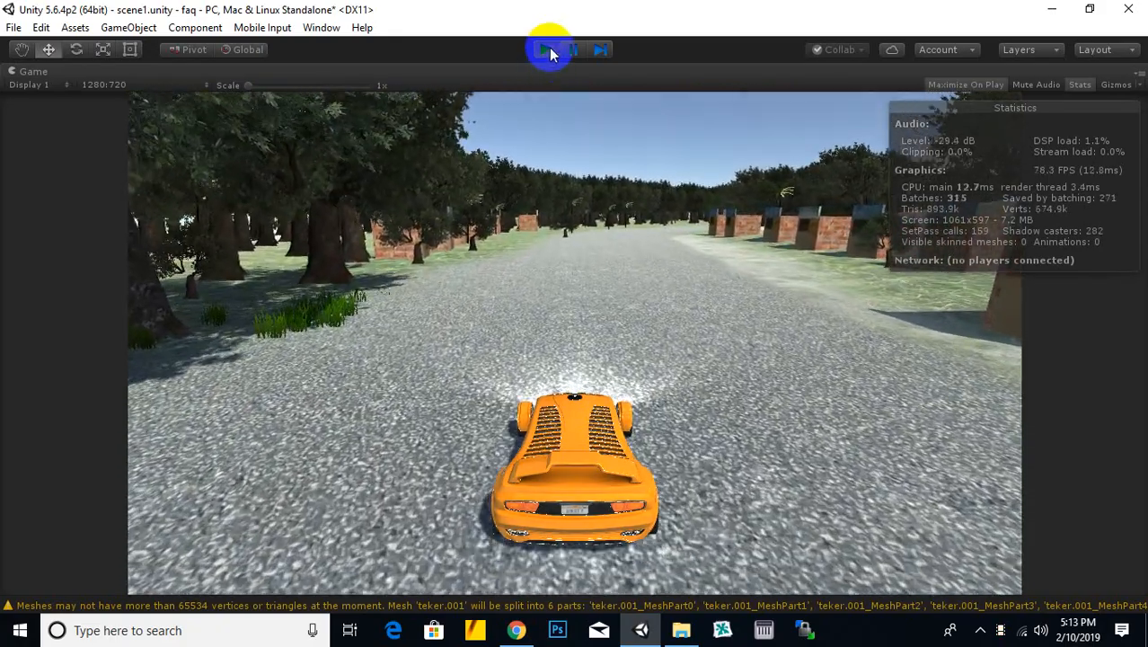
pyautogui.click(545, 49)
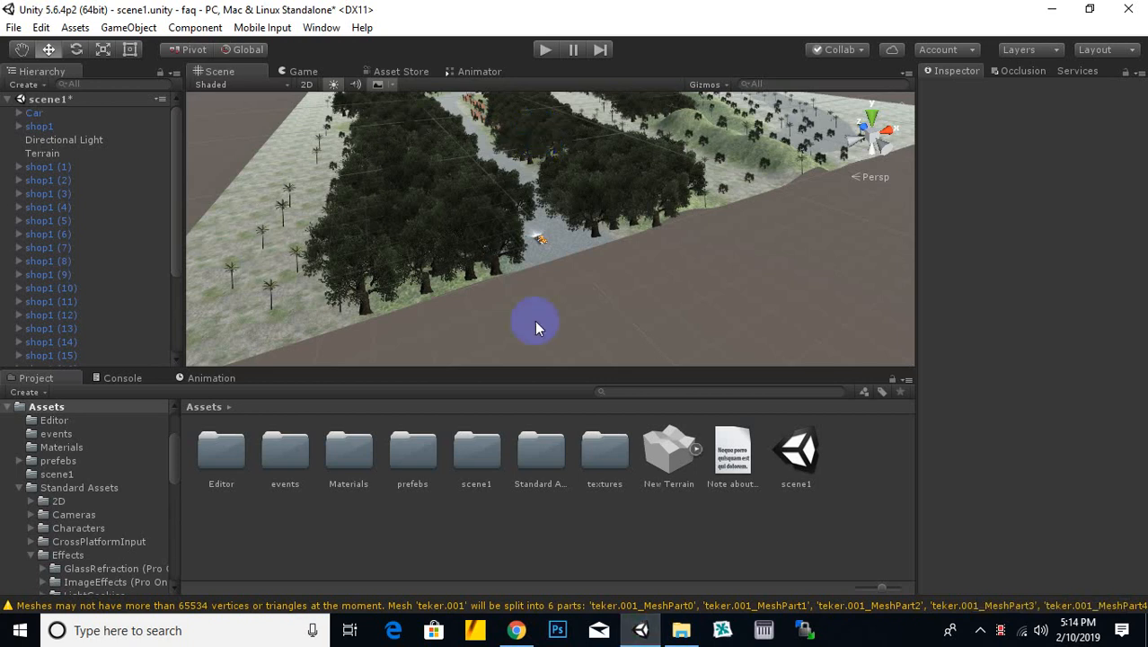
# Step: Save the changes to scene1
pyautogui.scroll(-2, 535, 328)
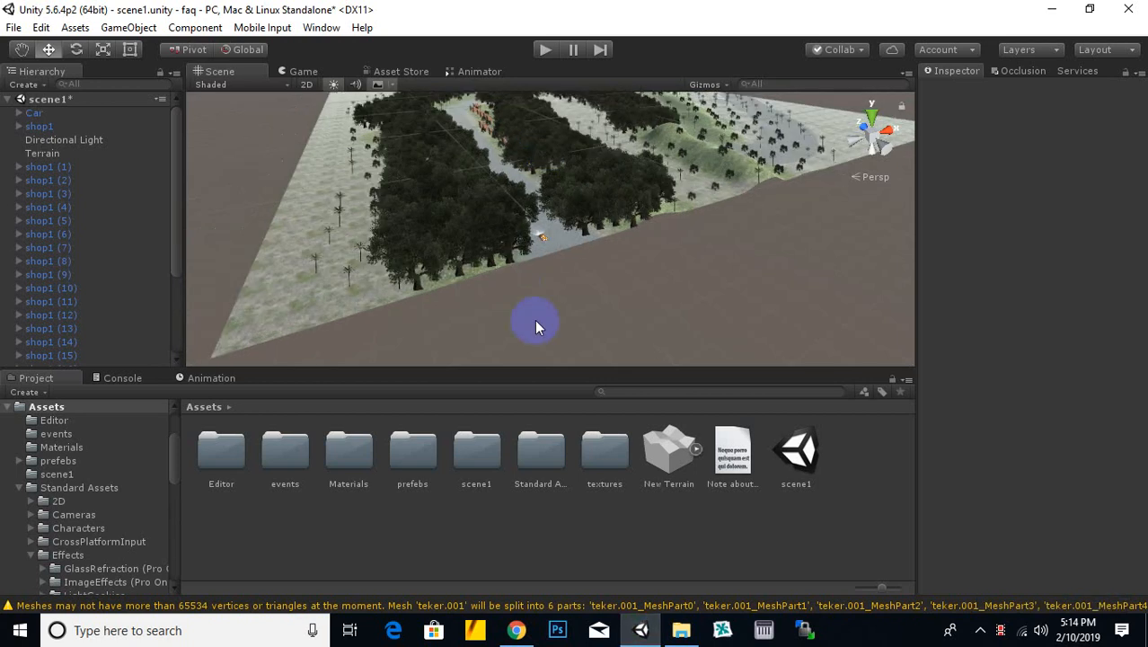
pyautogui.hotkey('ctrl', 's')
pyautogui.keyDown('alt'); pyautogui.moveTo(517, 292); pyautogui.dragTo(414, 322); pyautogui.keyUp('alt')
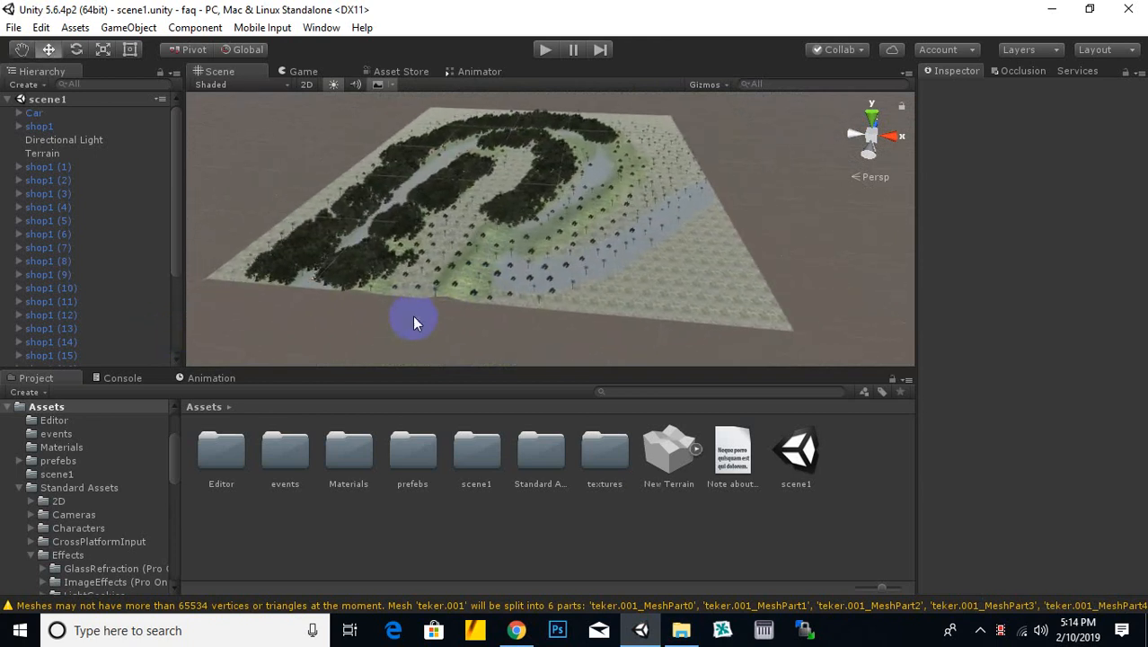
pyautogui.keyDown('alt'); pyautogui.moveTo(353, 281); pyautogui.dragTo(613, 331); pyautogui.keyUp('alt')
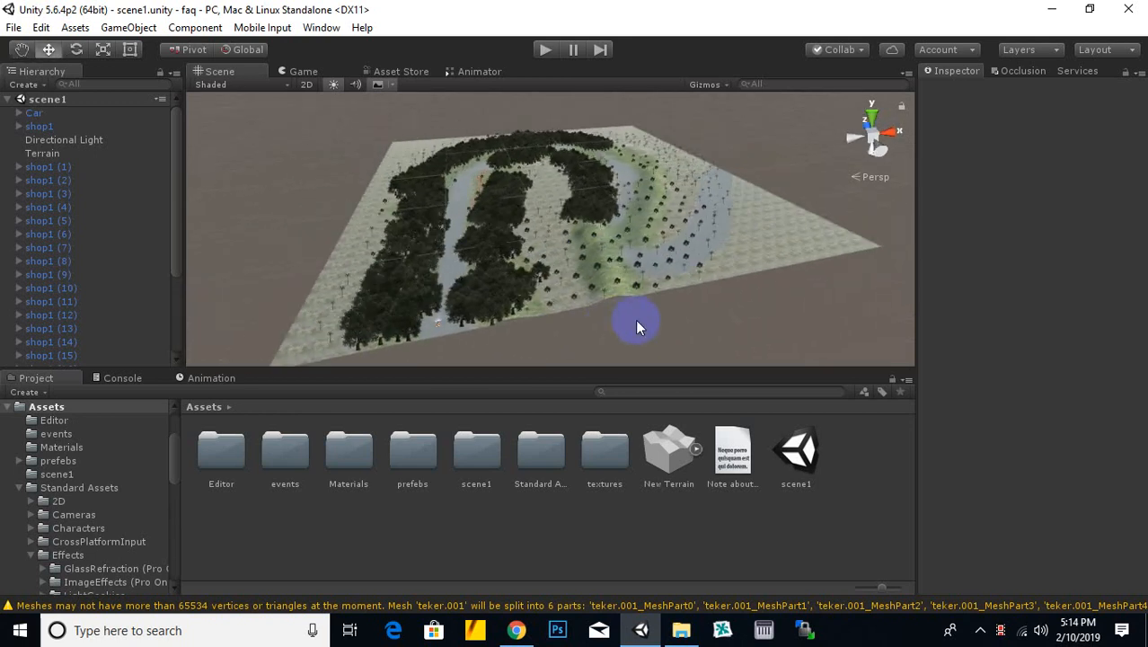
pyautogui.scroll(3, 635, 319)
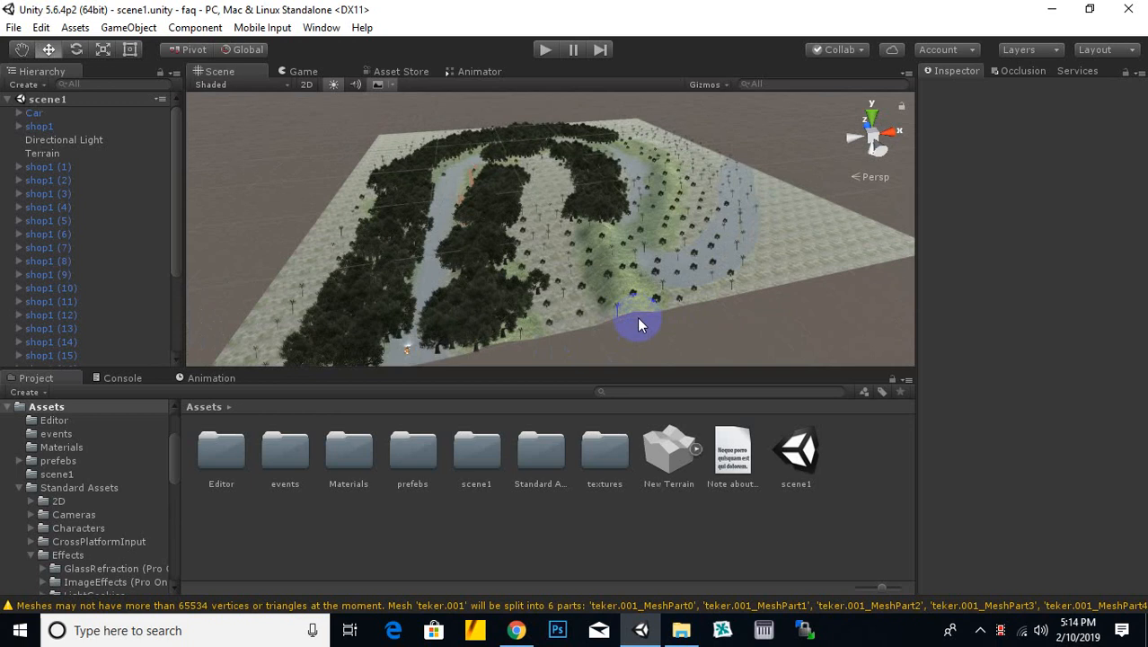
pyautogui.moveTo(636, 320); pyautogui.dragTo(643, 299, button='middle')
pyautogui.keyDown('alt'); pyautogui.moveTo(641, 300); pyautogui.dragTo(620, 320); pyautogui.keyUp('alt')
pyautogui.scroll(-3, 617, 320)
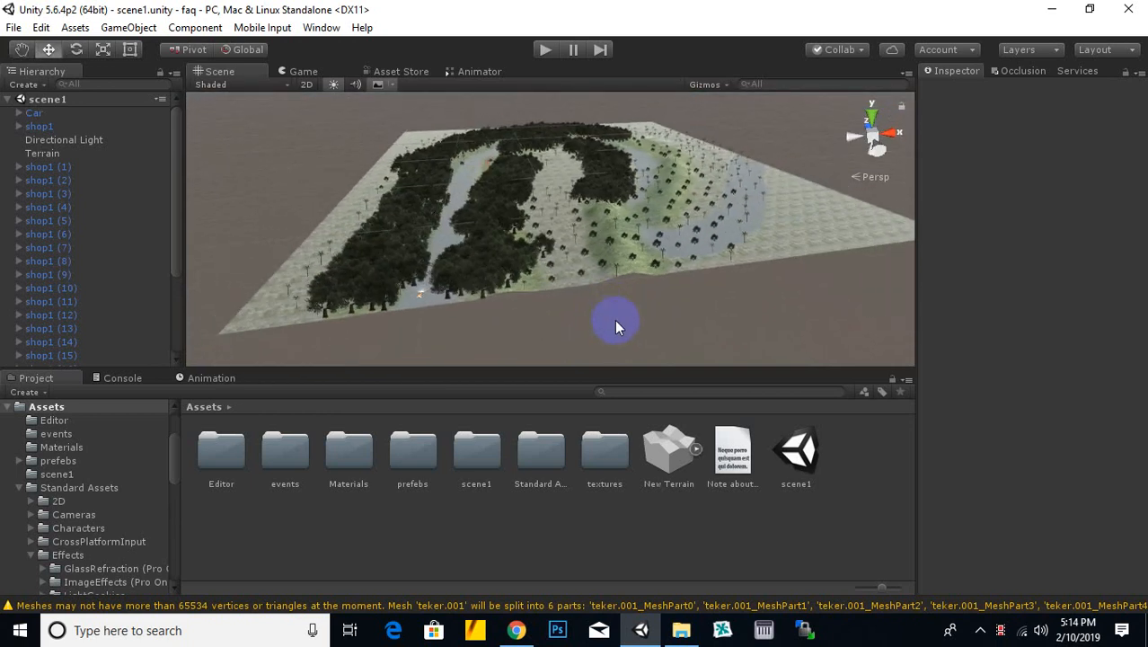
pyautogui.moveTo(609, 316); pyautogui.dragTo(606, 317, button='middle')
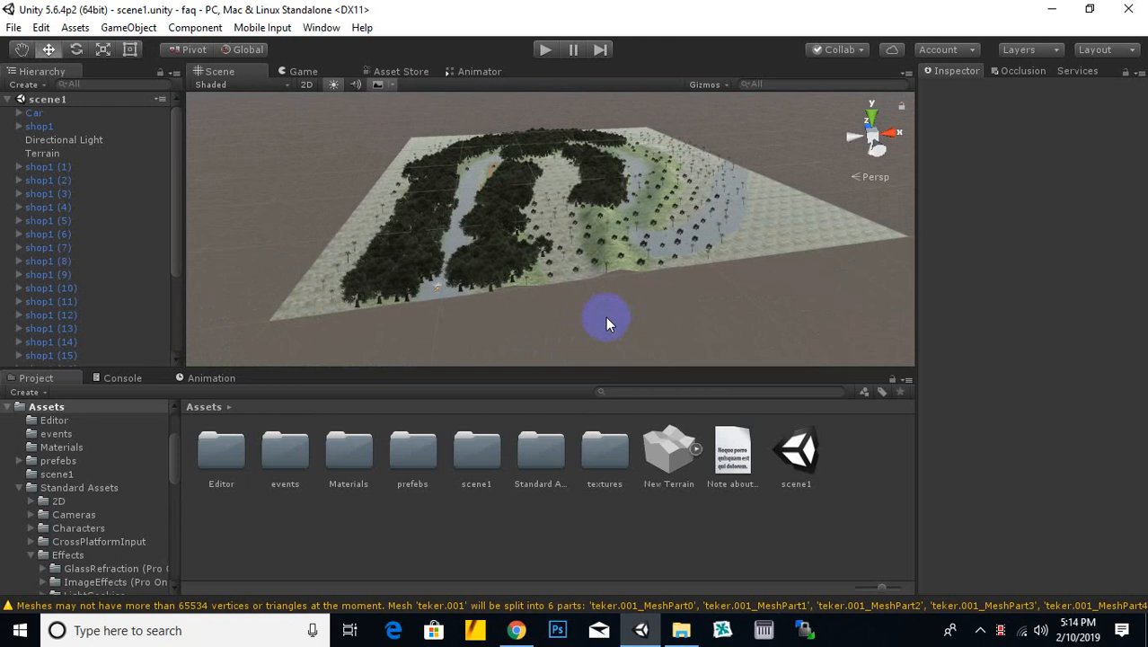